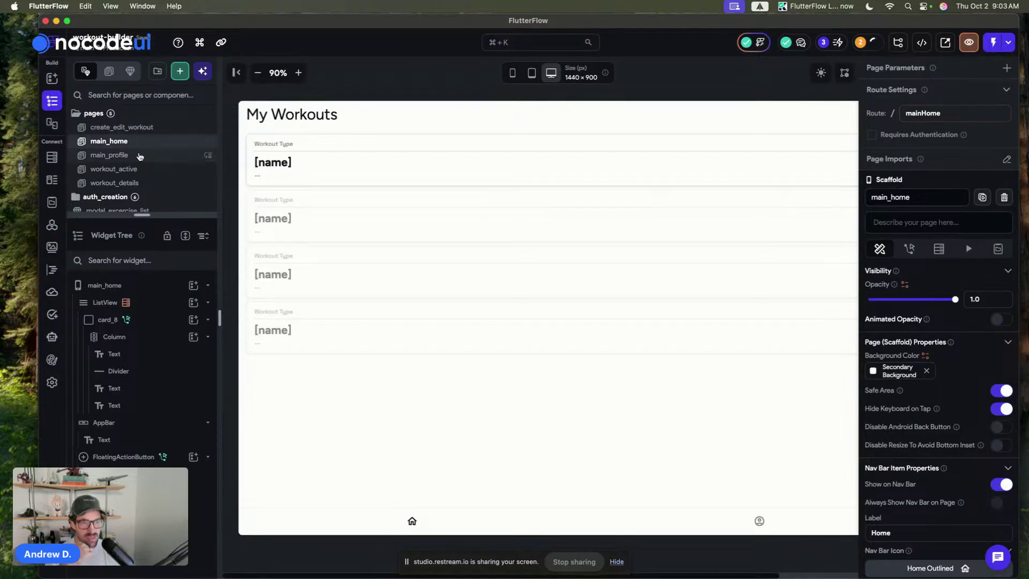
- Browse the main_profile, workout_active and workout_details pages, then open create_workout_plan
{"action": "left_click", "coordinate": [140, 155]}
{"action": "left_click", "coordinate": [149, 170]}
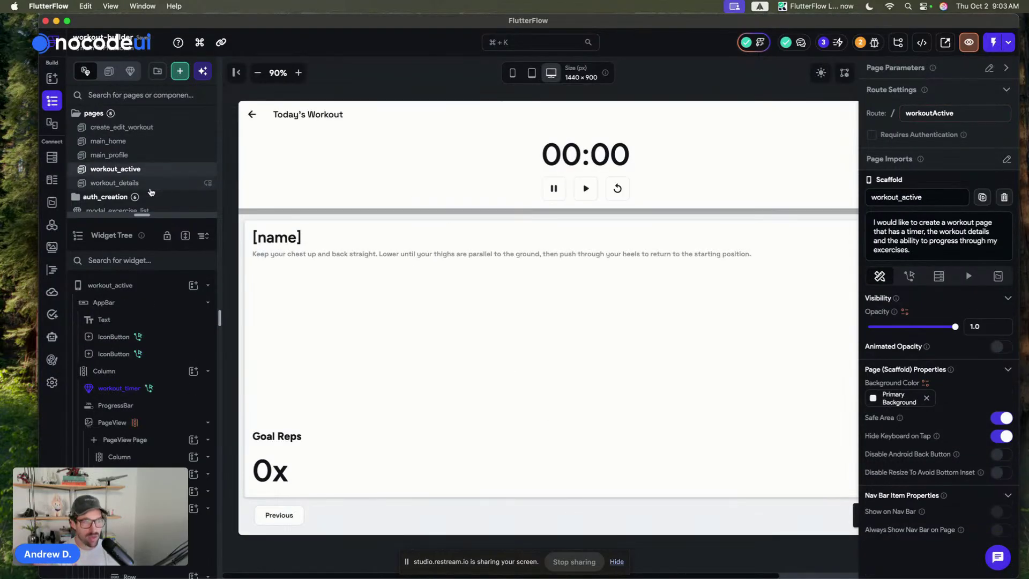
{"action": "left_click", "coordinate": [148, 183]}
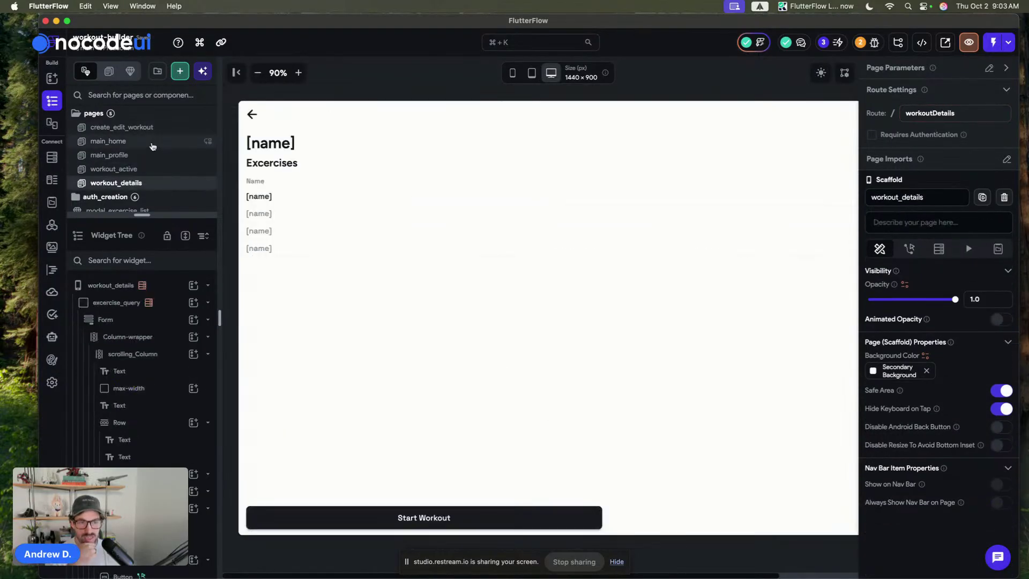
{"action": "scroll", "coordinate": [148, 145], "scroll_direction": "down", "scroll_amount": 3}
{"action": "left_click", "coordinate": [155, 174]}
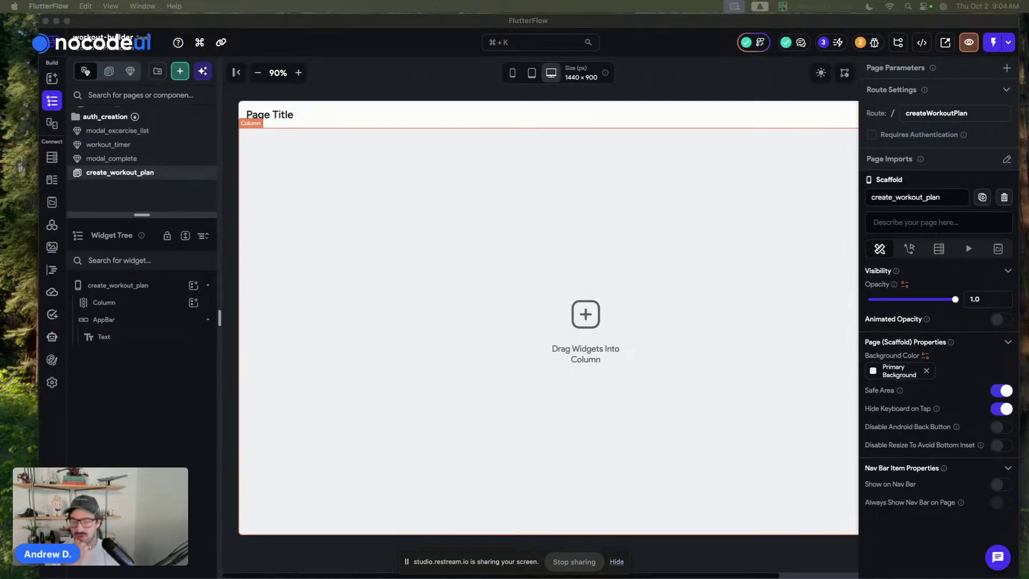
- Bring the Dribbble 'AI Agent Dashboard Design' shot forward from the Stage Manager strip
{"action": "left_click_drag", "start_coordinate": [75, 69], "coordinate": [384, 101]}
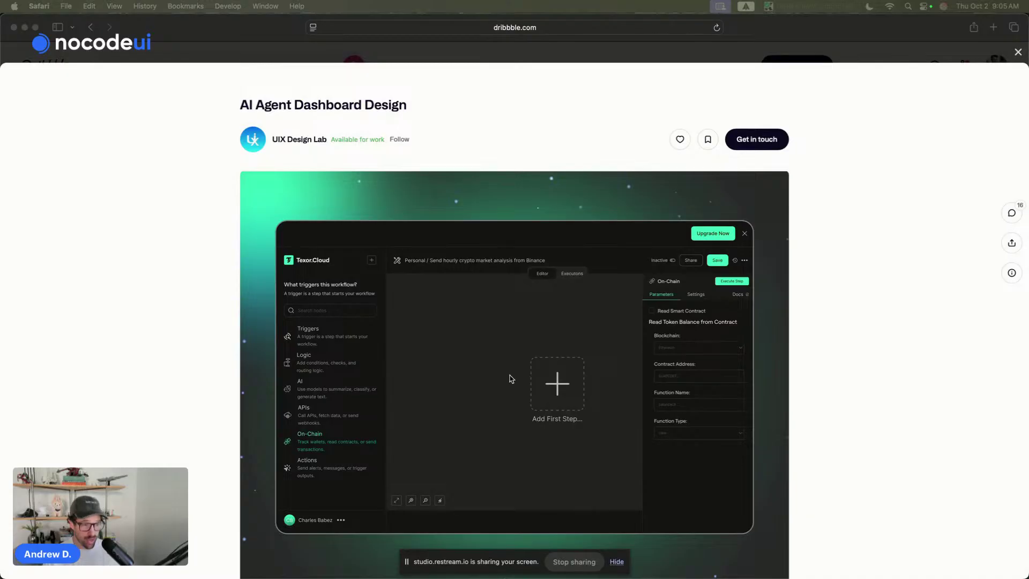
- Scroll the Dribbble shot, shrink the Safari window, then hide it to reveal FlutterFlow
{"action": "scroll", "coordinate": [499, 306], "scroll_direction": "down", "scroll_amount": 1}
{"action": "scroll", "coordinate": [497, 305], "scroll_direction": "down", "scroll_amount": 3}
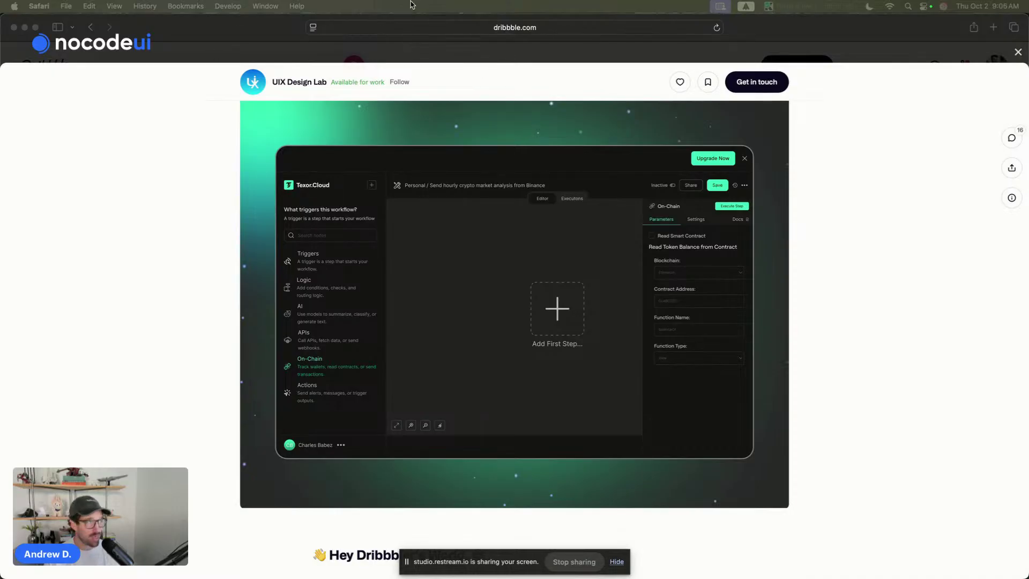
{"action": "left_click_drag", "start_coordinate": [1024, 20], "coordinate": [898, 18]}
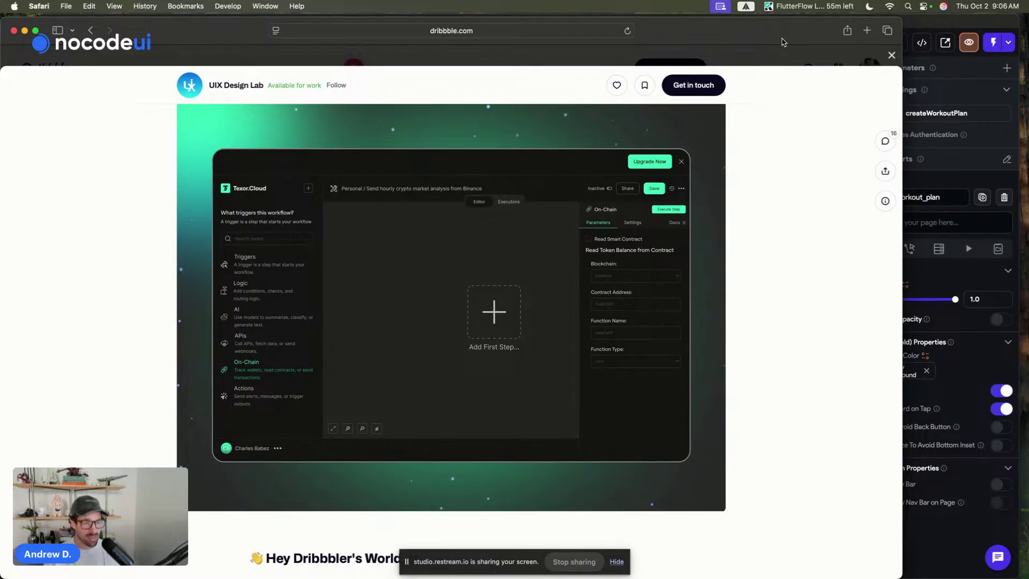
{"action": "key", "text": "super+m"}
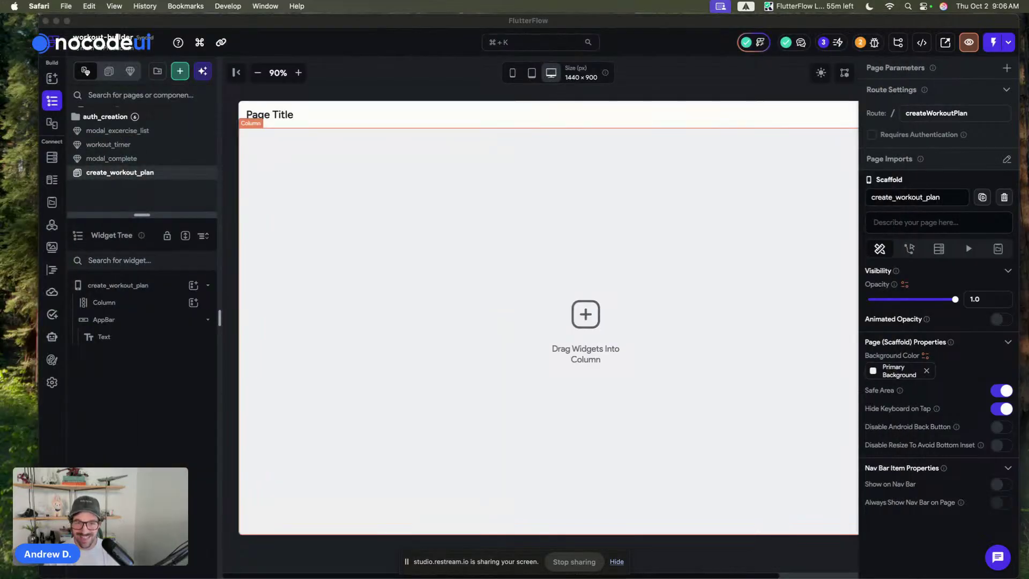
- Check the 'Page Title' header, then delete the app bar from create_workout_plan
{"action": "left_click", "coordinate": [476, 89]}
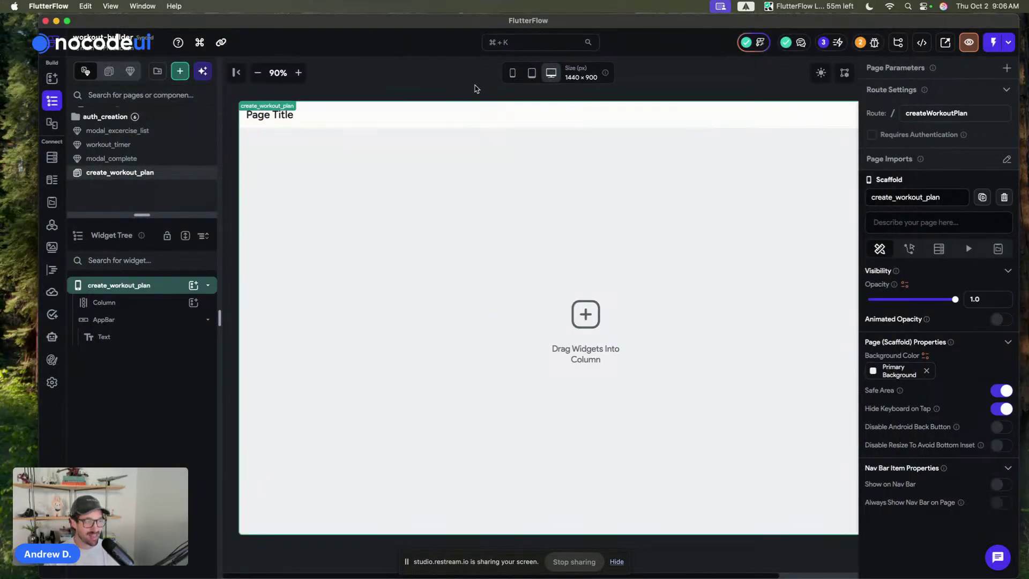
{"action": "left_click", "coordinate": [413, 92]}
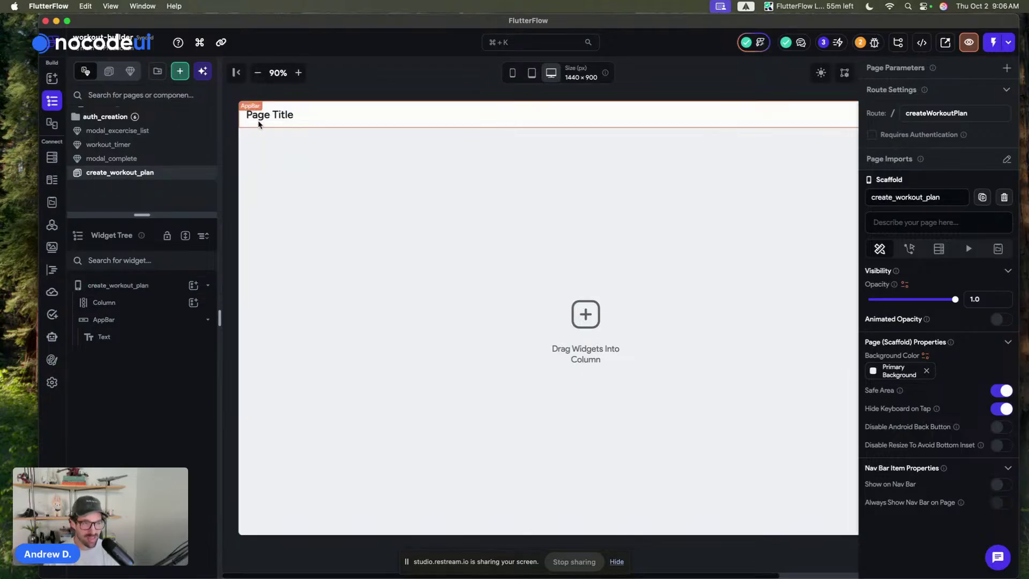
{"action": "left_click", "coordinate": [272, 120]}
{"action": "left_click", "coordinate": [943, 185]}
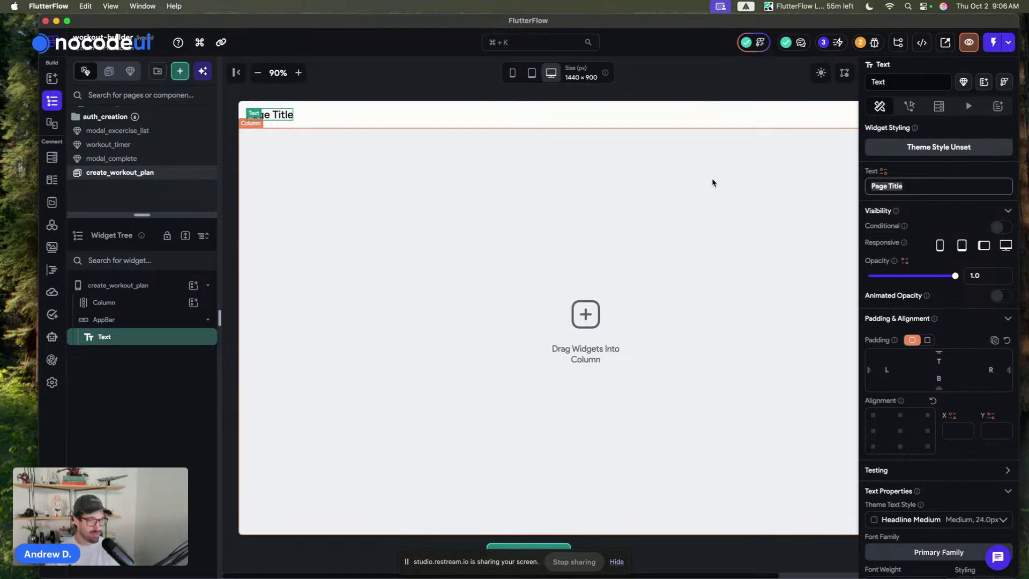
{"action": "left_click", "coordinate": [702, 105]}
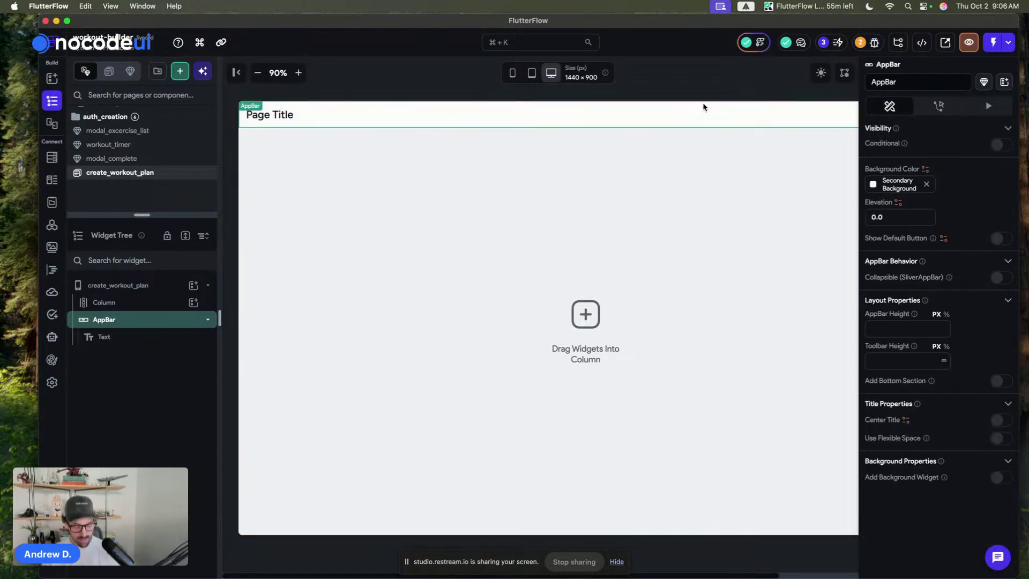
{"action": "key", "text": "BackSpace"}
{"action": "left_click", "coordinate": [392, 91]}
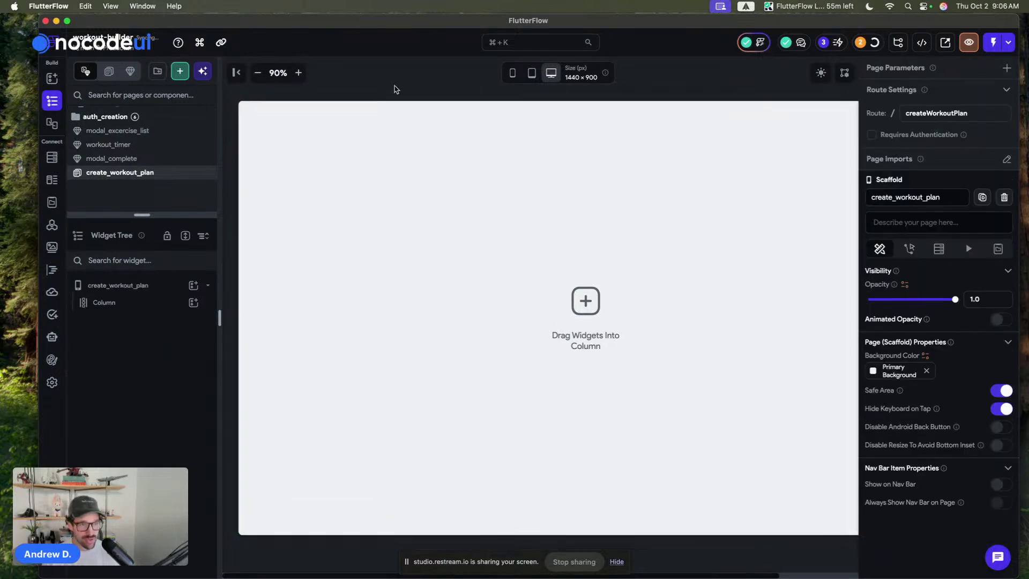
- Add two Row widgets inside the page's Column and widen the builder window
{"action": "key", "text": "super+shift+a"}
{"action": "left_click", "coordinate": [132, 304]}
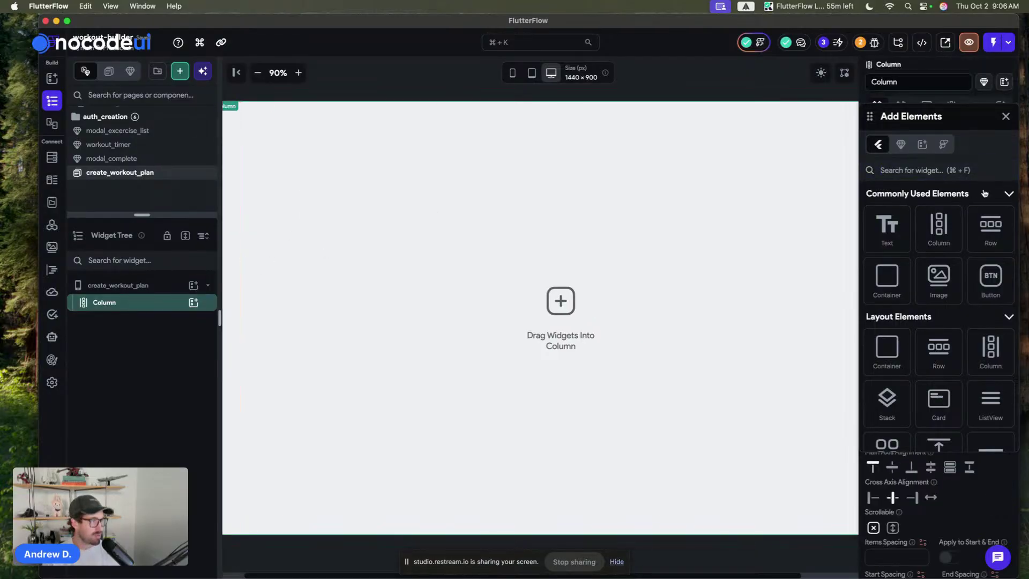
{"action": "left_click_drag", "start_coordinate": [990, 228], "coordinate": [499, 138]}
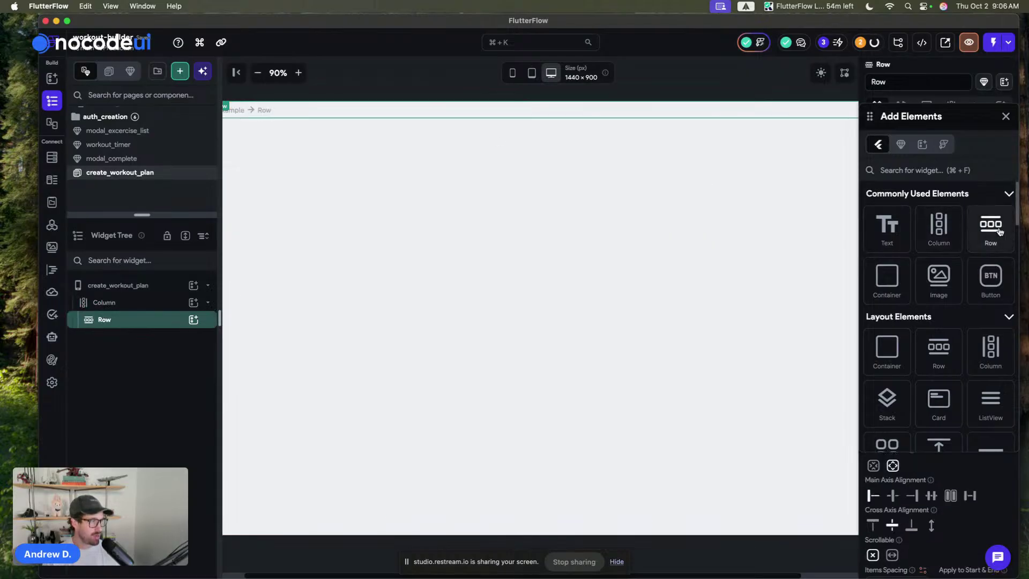
{"action": "left_click_drag", "start_coordinate": [990, 228], "coordinate": [477, 210]}
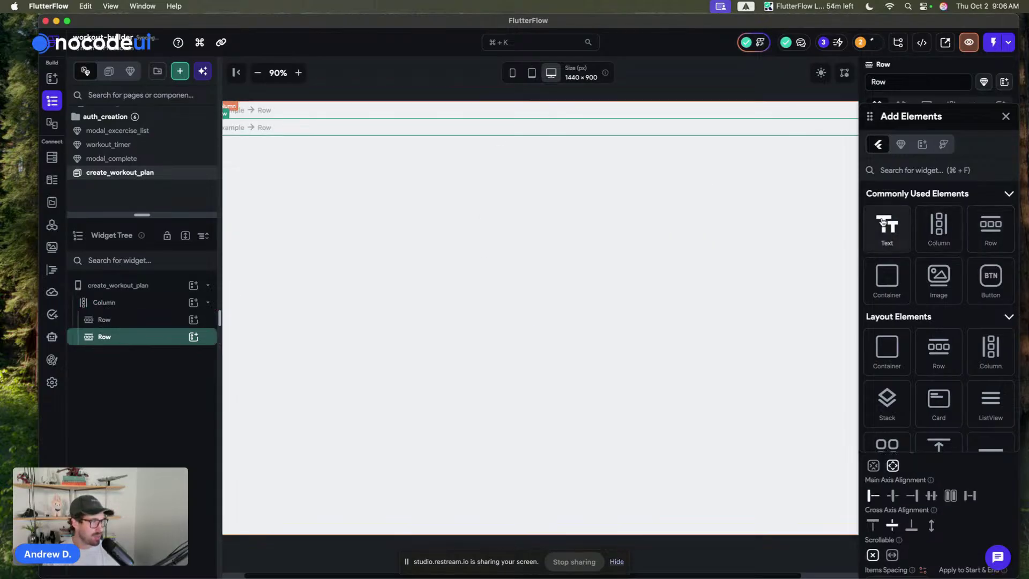
{"action": "left_click_drag", "start_coordinate": [886, 224], "coordinate": [736, 86]}
{"action": "left_click", "coordinate": [736, 86]}
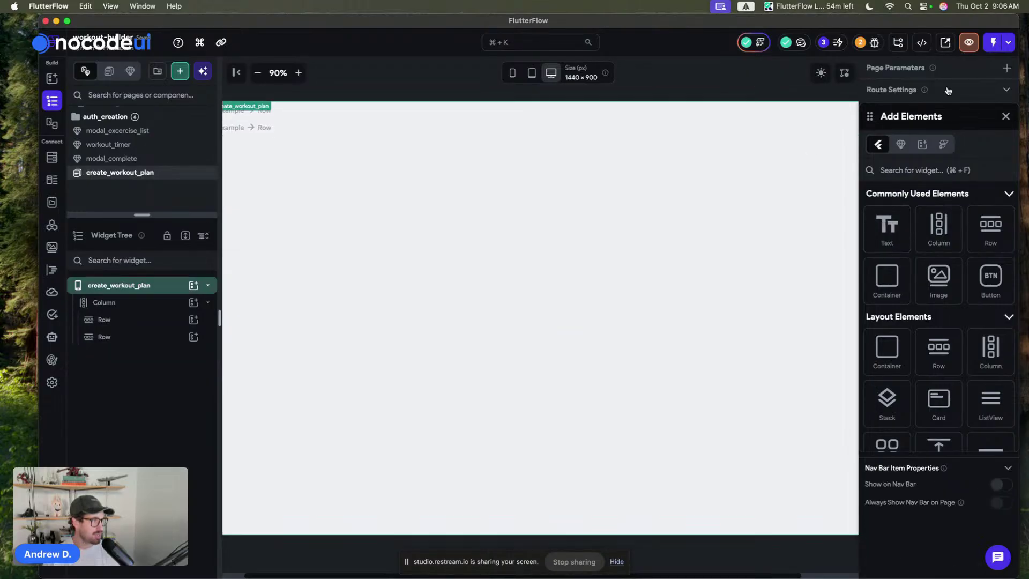
{"action": "left_click", "coordinate": [1007, 118]}
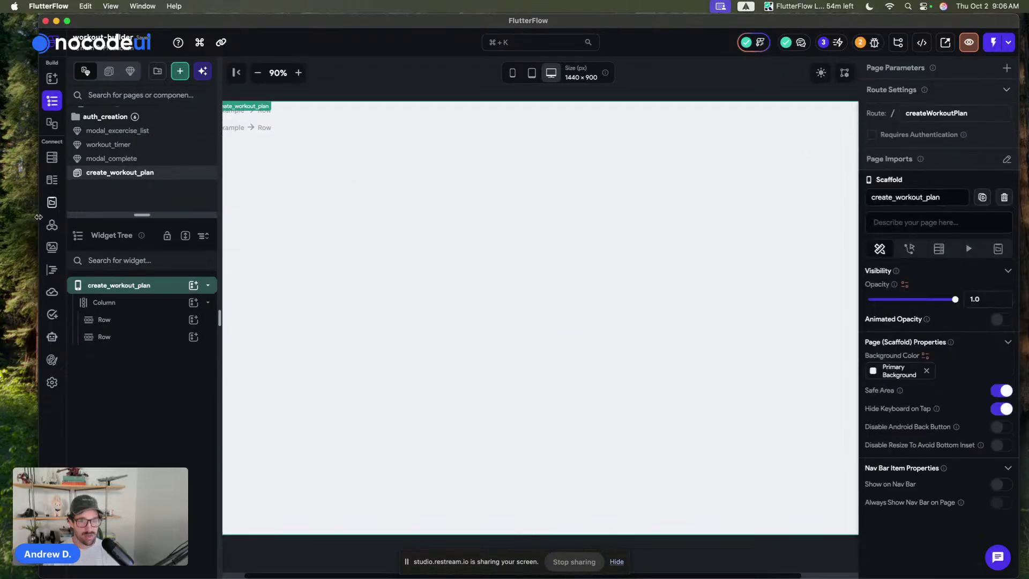
{"action": "left_click_drag", "start_coordinate": [39, 220], "coordinate": [2, 220]}
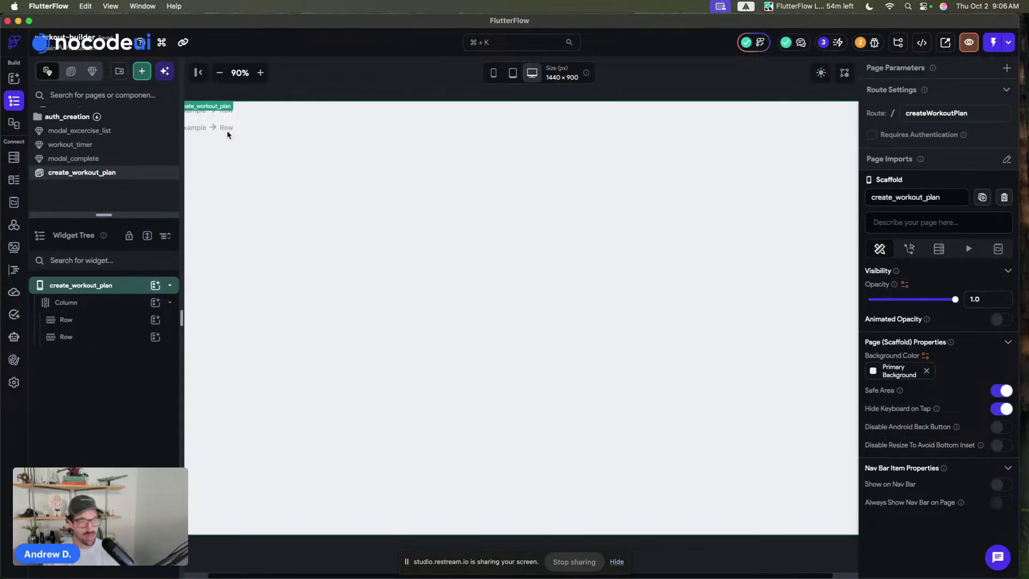
- Set the create_workout_plan page background colour to Secondary Background
{"action": "left_click", "coordinate": [220, 72]}
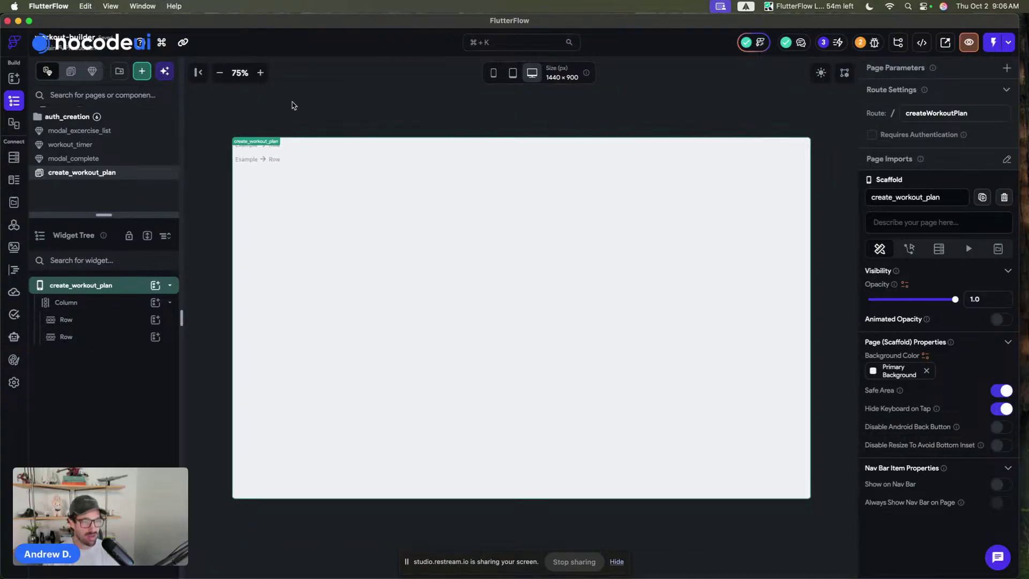
{"action": "left_click", "coordinate": [374, 320]}
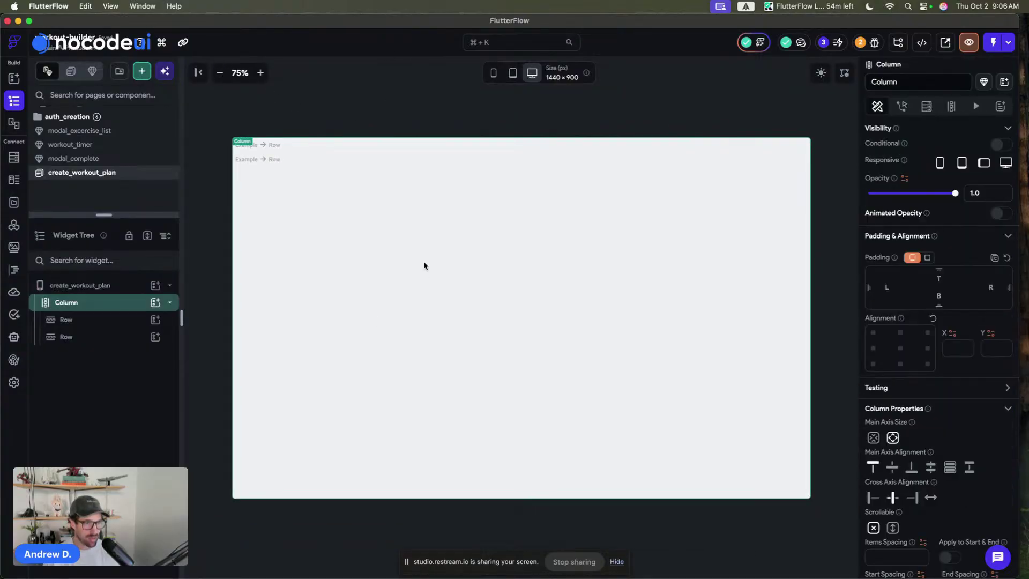
{"action": "left_click", "coordinate": [473, 89]}
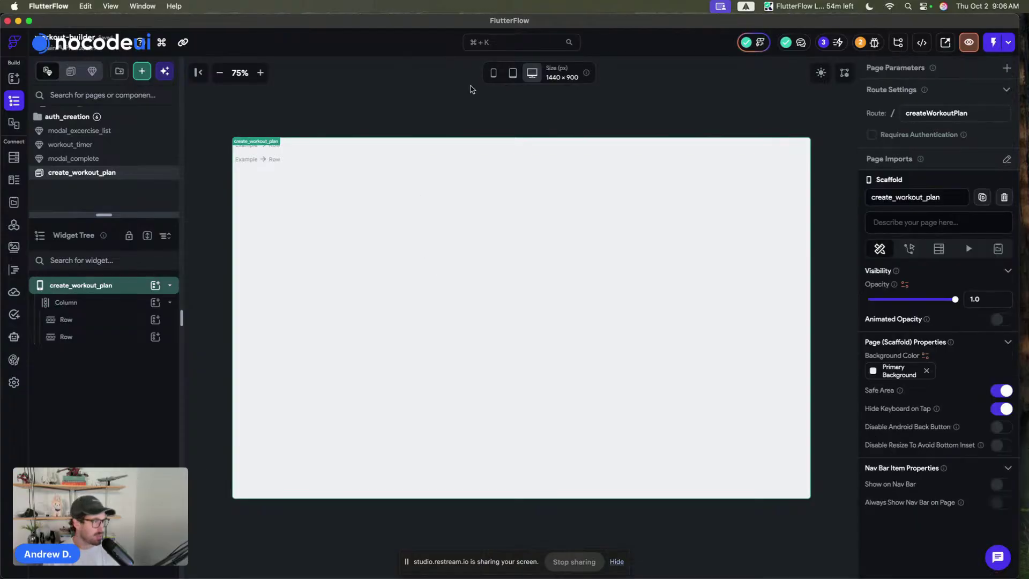
{"action": "left_click", "coordinate": [867, 372]}
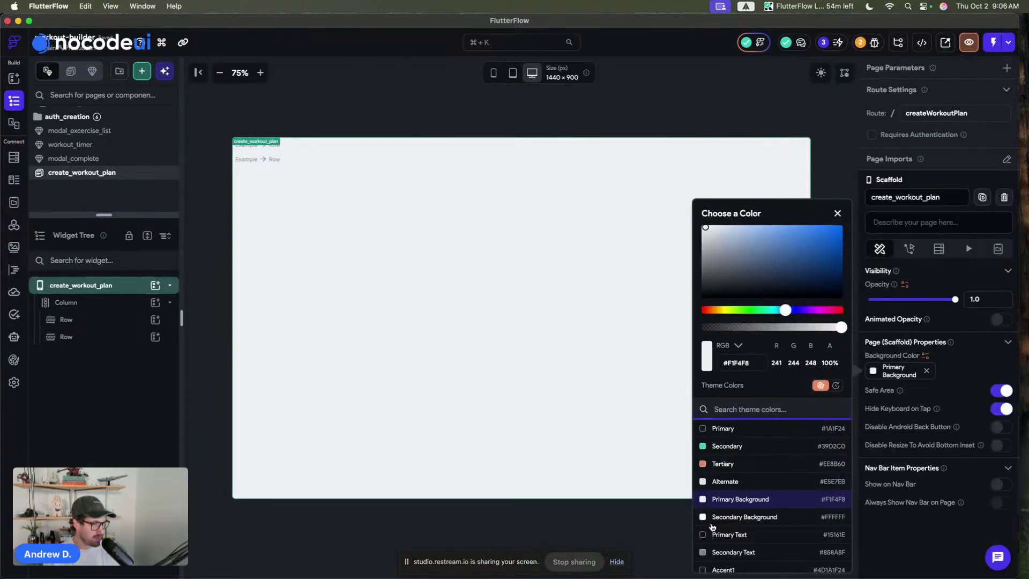
{"action": "left_click", "coordinate": [729, 500]}
{"action": "left_click", "coordinate": [618, 108]}
{"action": "left_click", "coordinate": [613, 105]}
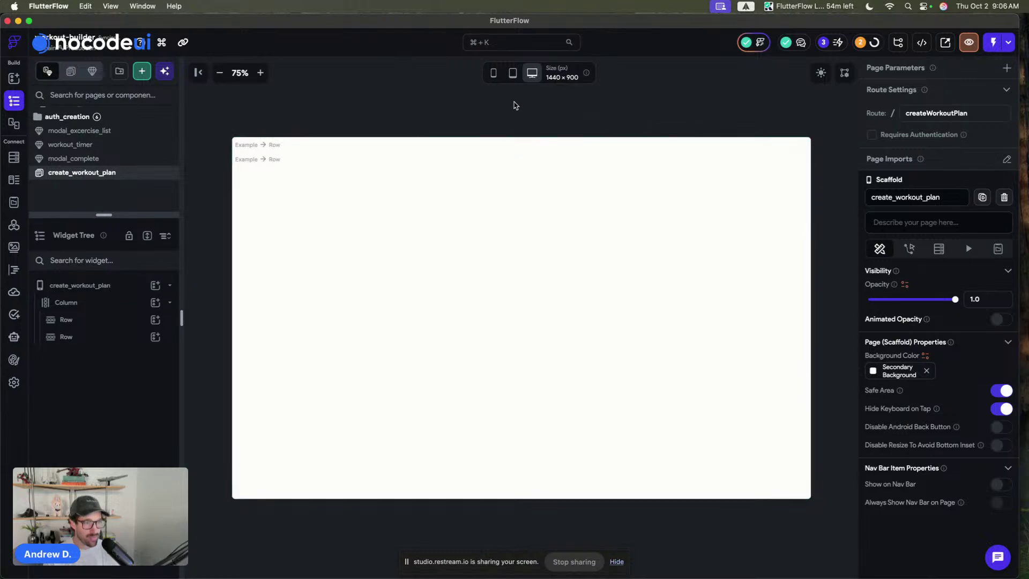
- Set the Column's items spacing to 8 and its start spacing to 16
{"action": "left_click", "coordinate": [325, 146]}
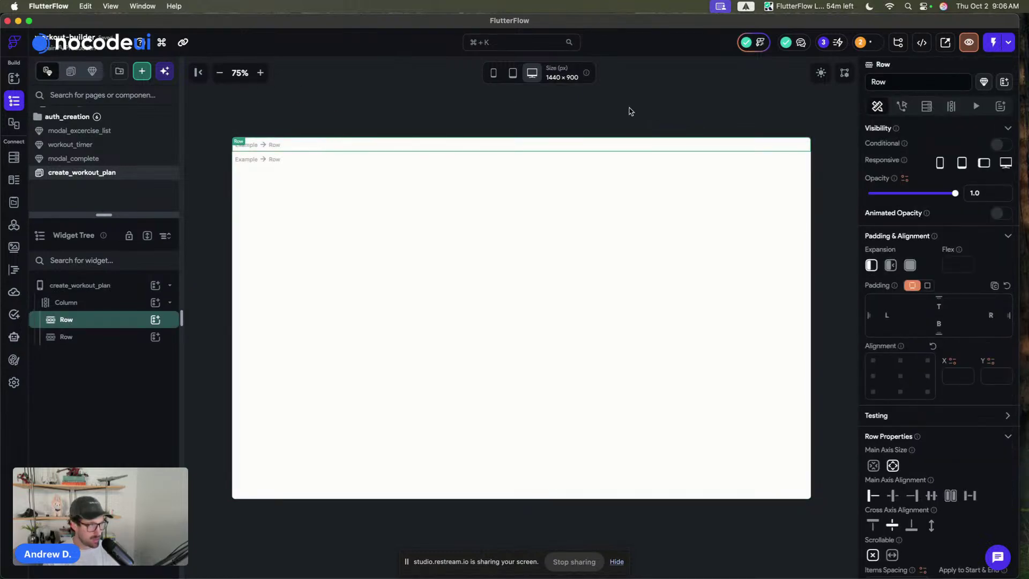
{"action": "left_click", "coordinate": [648, 219]}
{"action": "scroll", "coordinate": [921, 482], "scroll_direction": "down", "scroll_amount": 3}
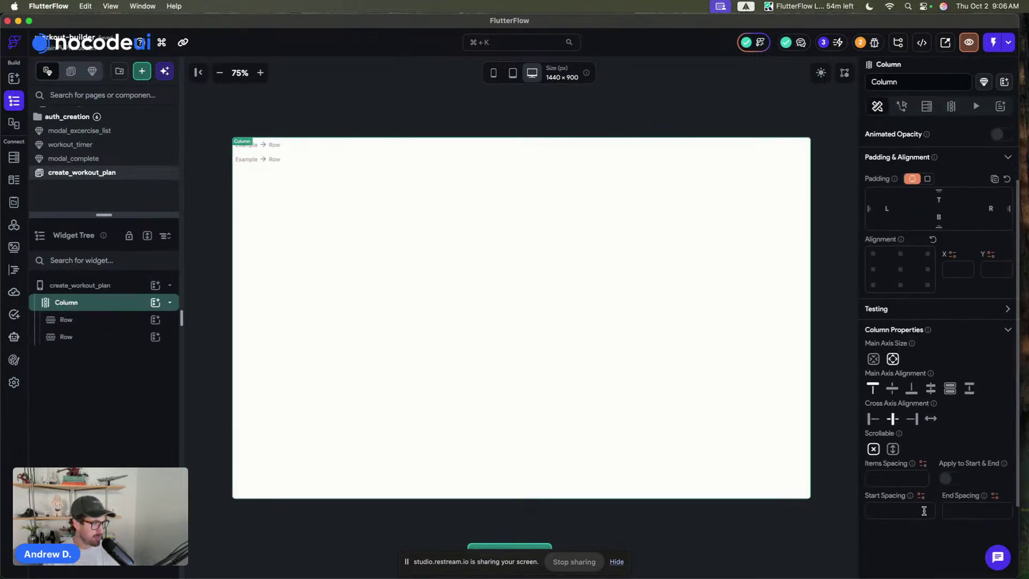
{"action": "left_click", "coordinate": [885, 475]}
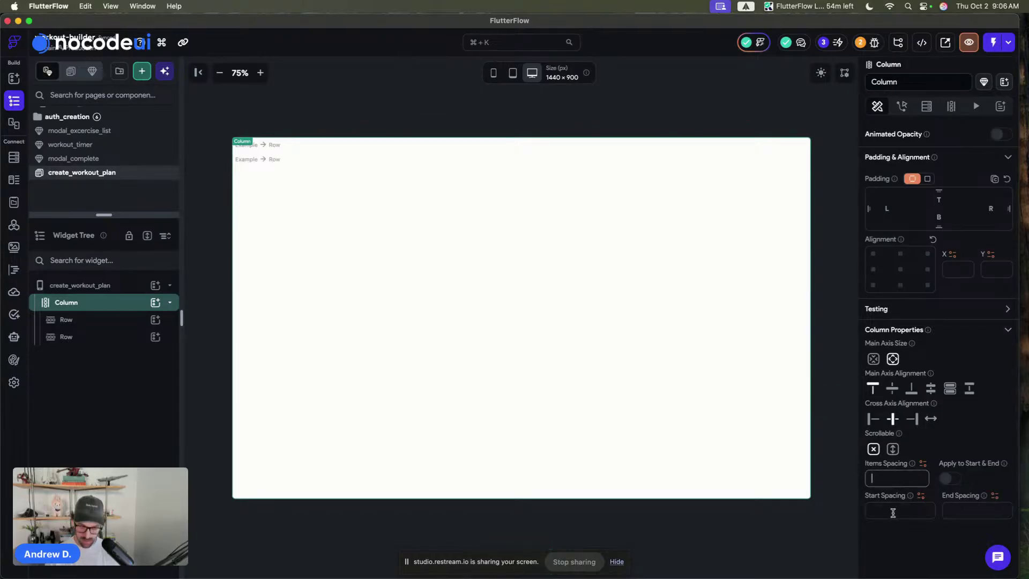
{"action": "type", "text": "8"}
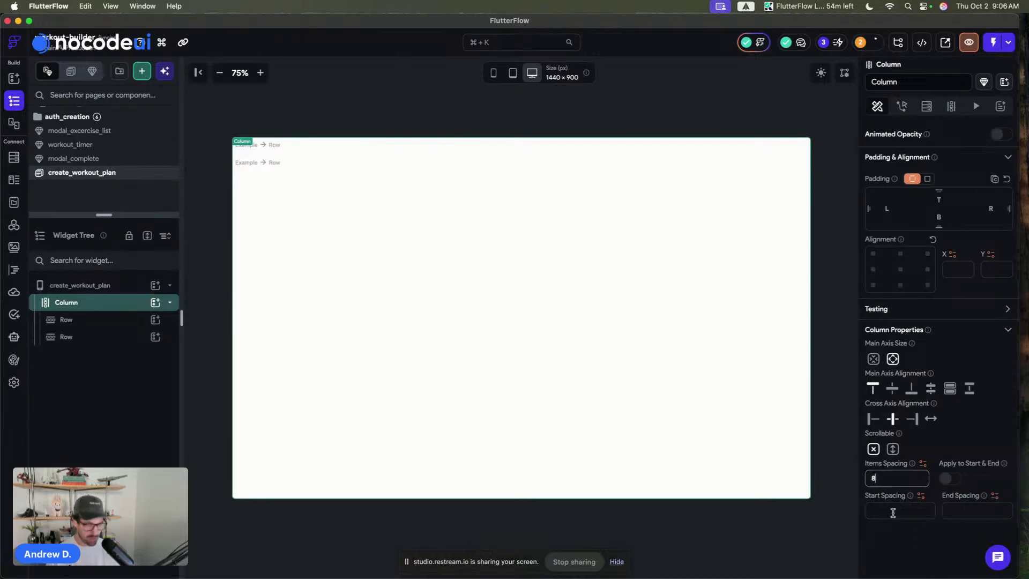
{"action": "key", "text": "Return"}
{"action": "left_click", "coordinate": [890, 509]}
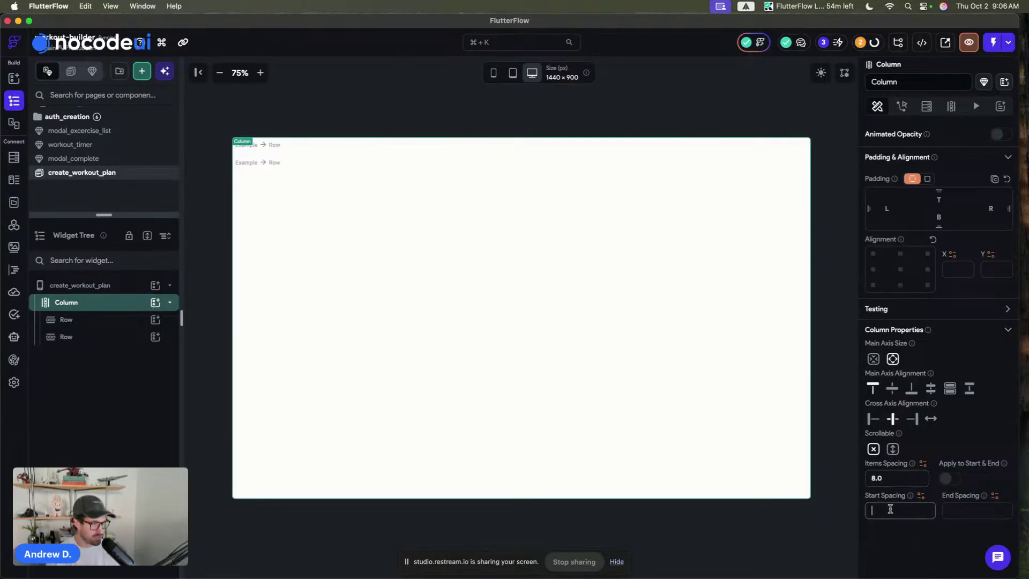
{"action": "type", "text": "16"}
- Give the Column a uniform padding of 16 and clear its start spacing
{"action": "left_click", "coordinate": [298, 97]}
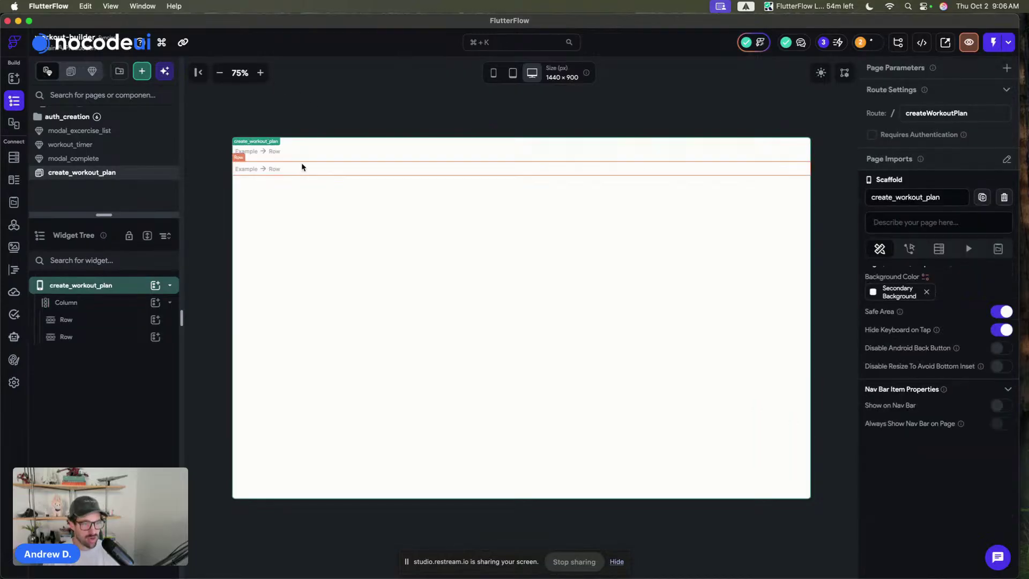
{"action": "left_click", "coordinate": [298, 151]}
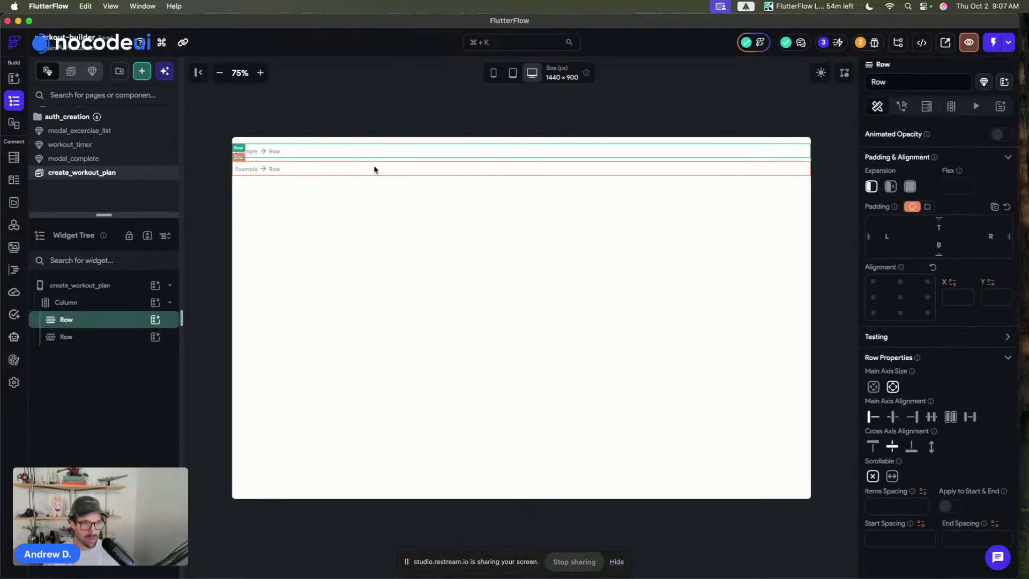
{"action": "left_click", "coordinate": [317, 169]}
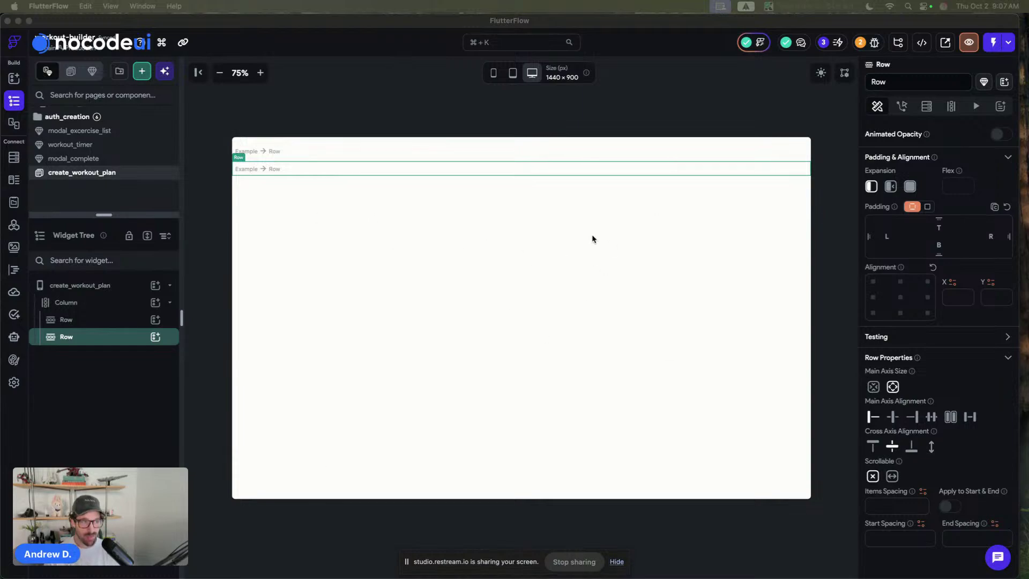
{"action": "left_click", "coordinate": [281, 152]}
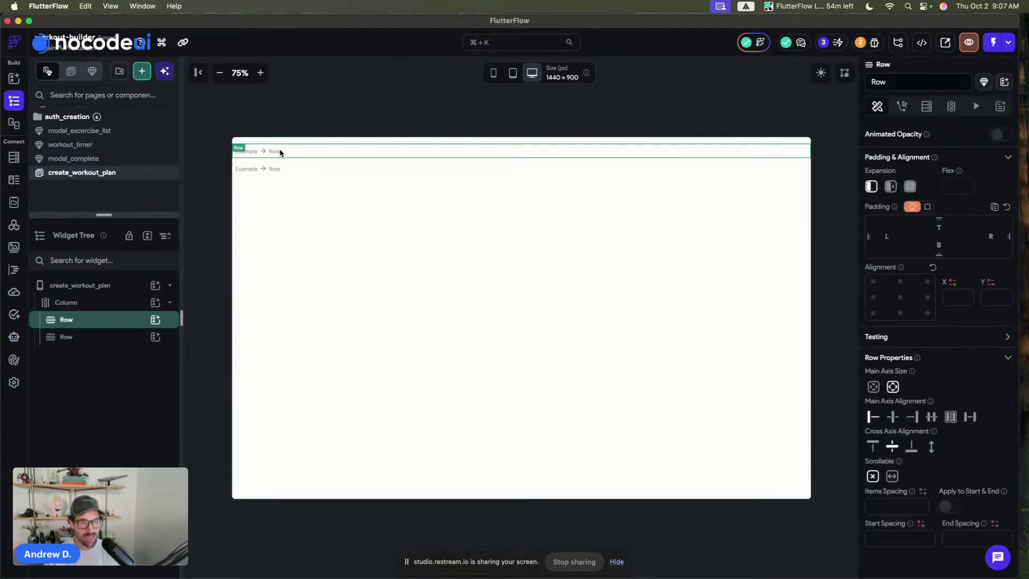
{"action": "left_click", "coordinate": [284, 162]}
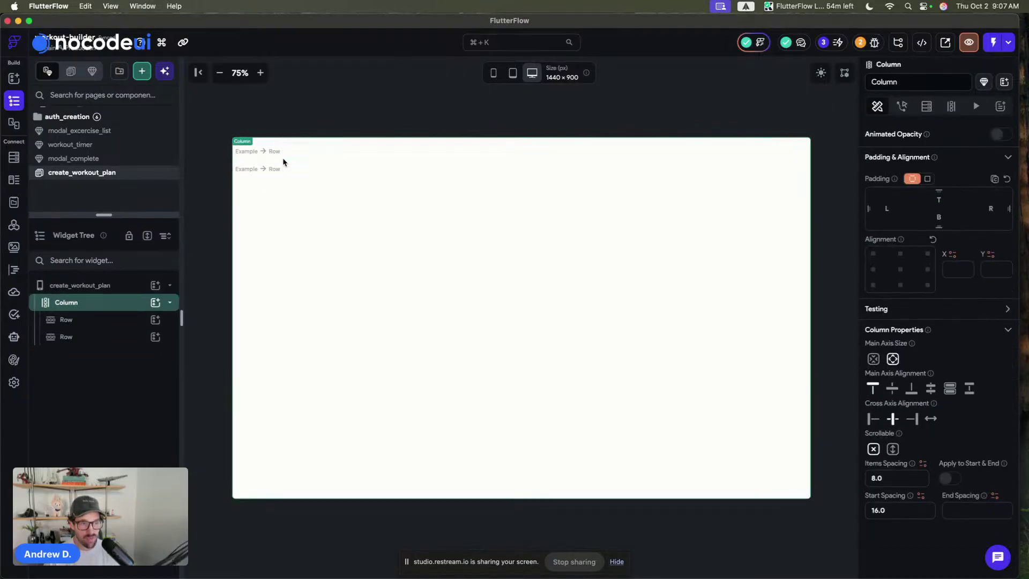
{"action": "left_click", "coordinate": [927, 178]}
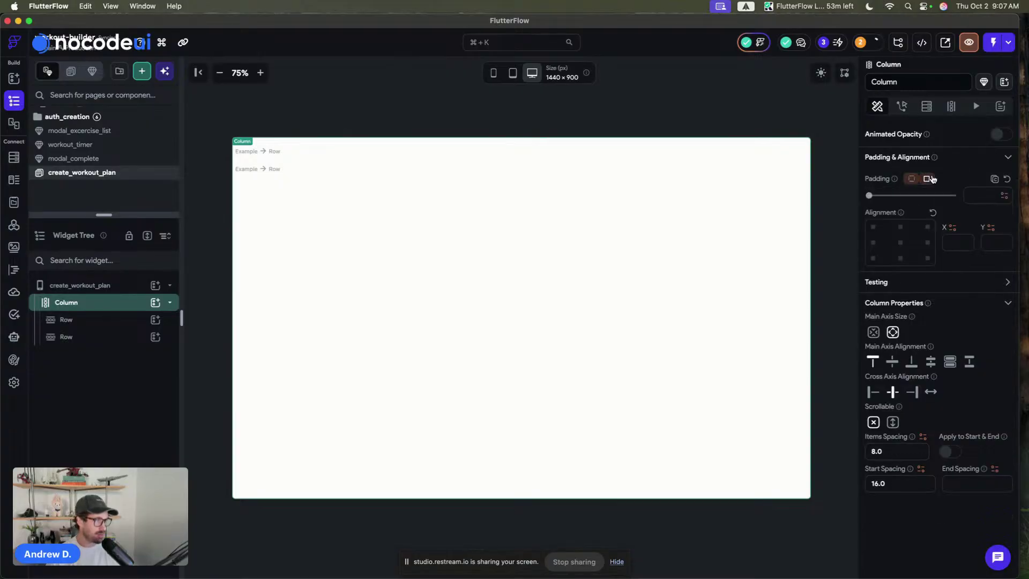
{"action": "left_click", "coordinate": [980, 194]}
{"action": "type", "text": "16"}
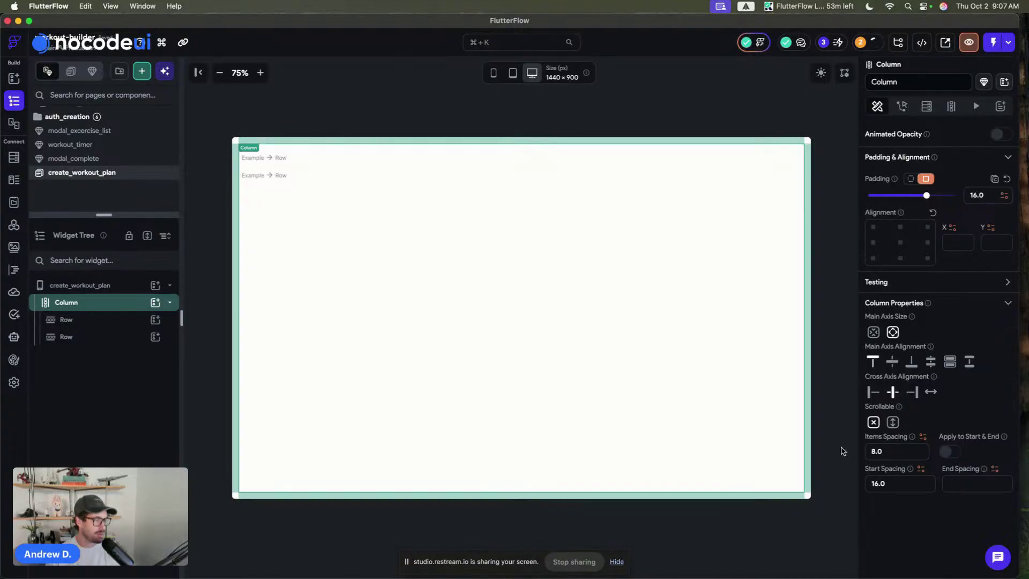
{"action": "triple_click", "coordinate": [894, 481]}
{"action": "key", "text": "BackSpace"}
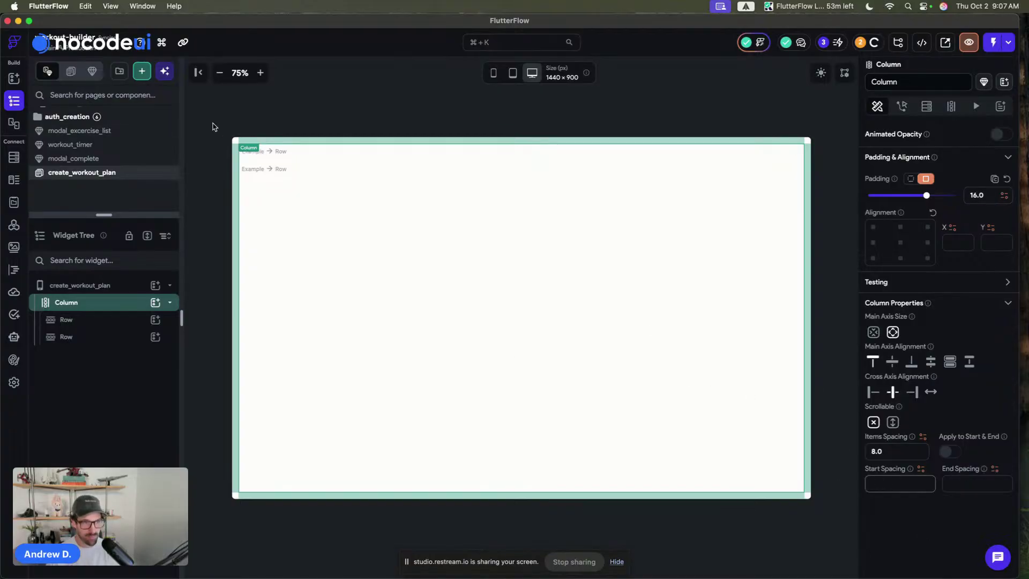
{"action": "left_click", "coordinate": [212, 127]}
- Add a Text and a Button to the first Row and set its items spacing to 12
{"action": "key", "text": "a"}
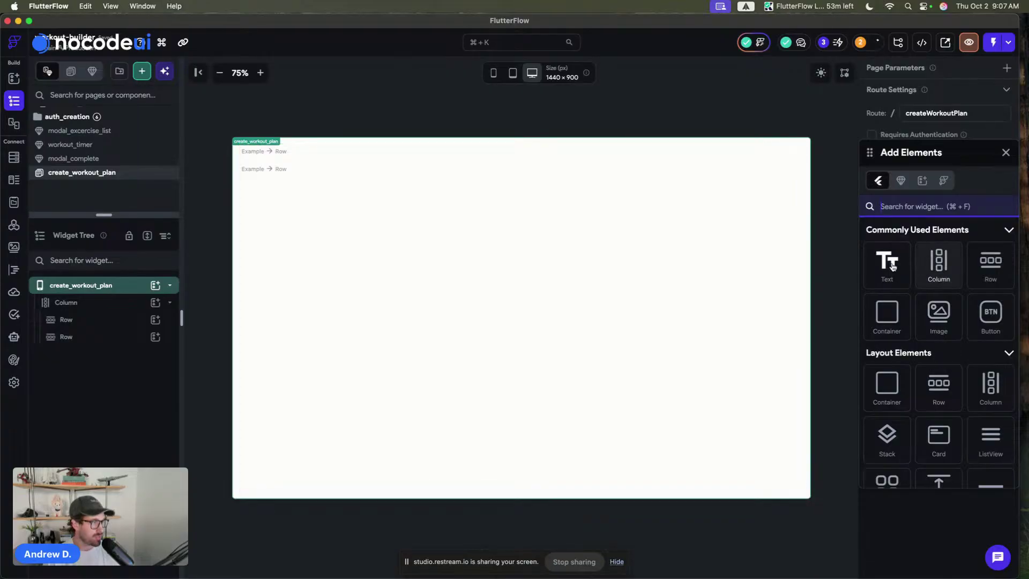
{"action": "left_click_drag", "start_coordinate": [892, 266], "coordinate": [273, 155]}
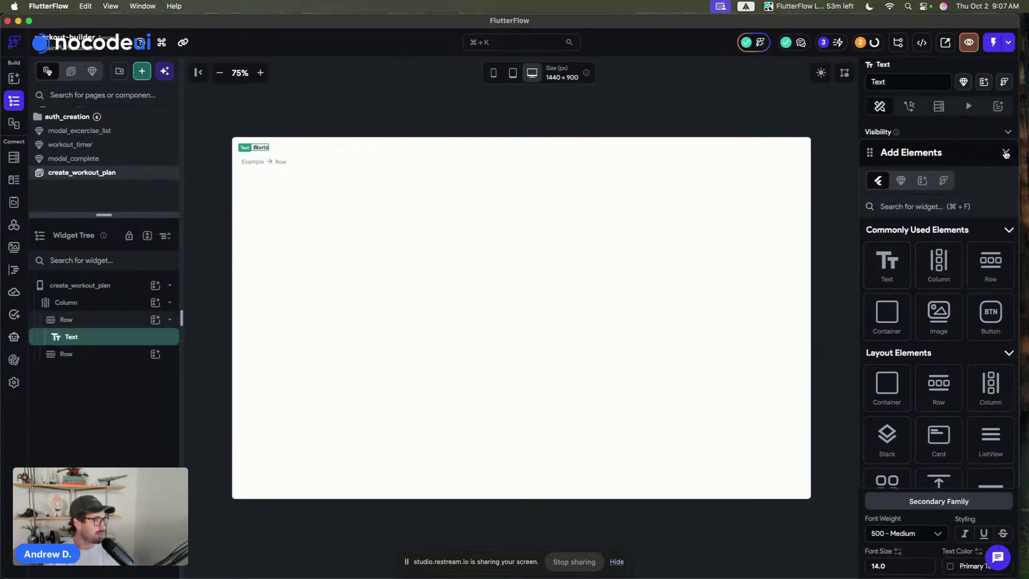
{"action": "left_click_drag", "start_coordinate": [990, 313], "coordinate": [790, 149]}
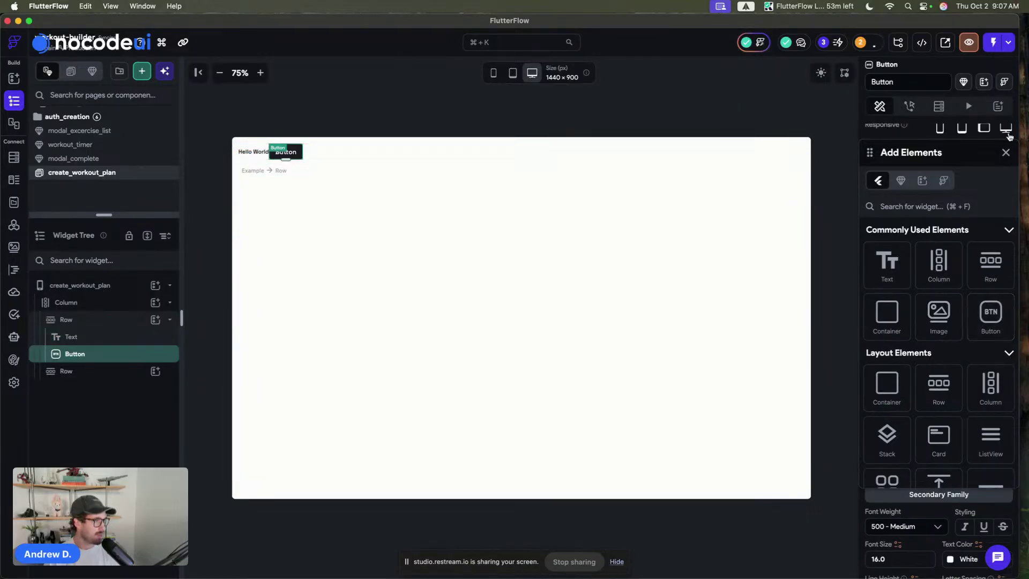
{"action": "left_click", "coordinate": [1005, 153]}
{"action": "left_click", "coordinate": [793, 154]}
{"action": "scroll", "coordinate": [956, 485], "scroll_direction": "down", "scroll_amount": 2}
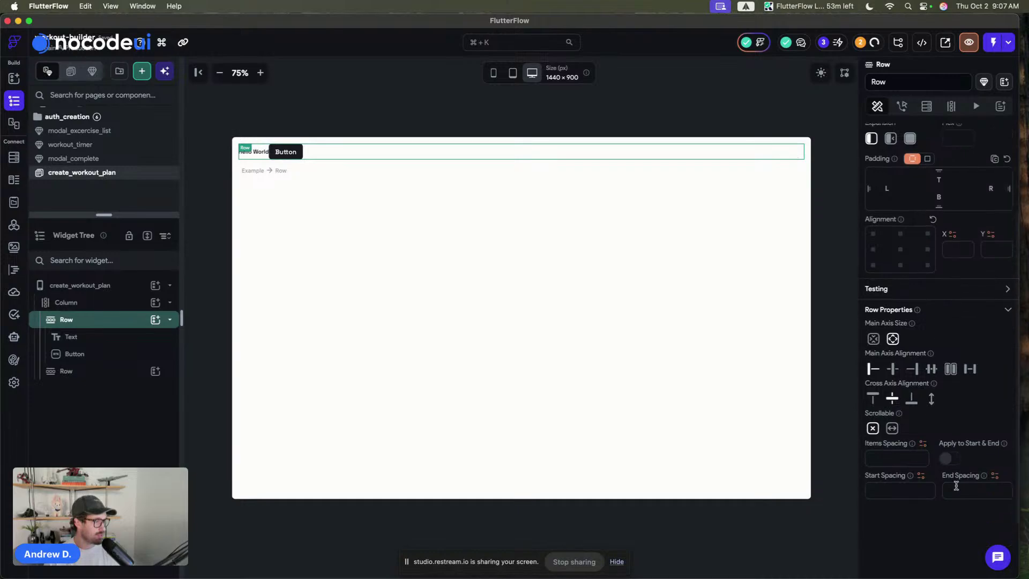
{"action": "scroll", "coordinate": [955, 485], "scroll_direction": "down", "scroll_amount": 2}
{"action": "left_click", "coordinate": [903, 416]}
{"action": "type", "text": "12"}
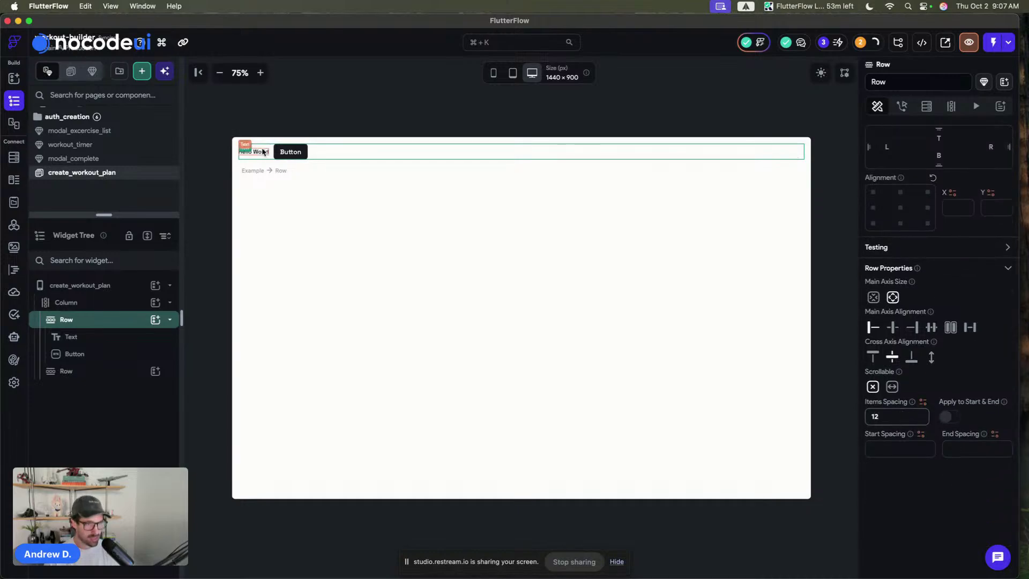
{"action": "left_click", "coordinate": [264, 153]}
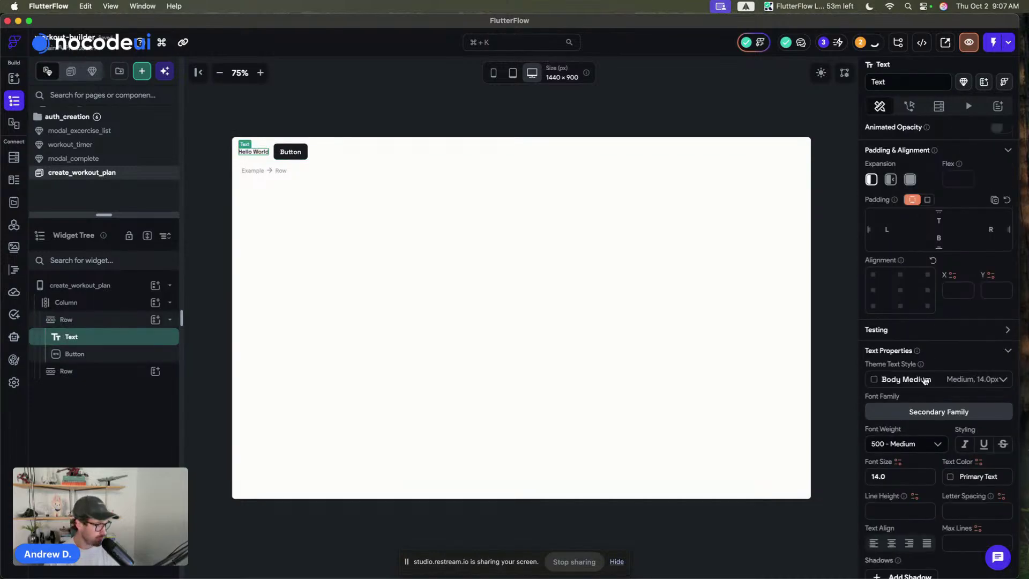
- Give the Hello World text the Headline Small theme text style
{"action": "left_click", "coordinate": [923, 379]}
{"action": "left_click", "coordinate": [917, 225]}
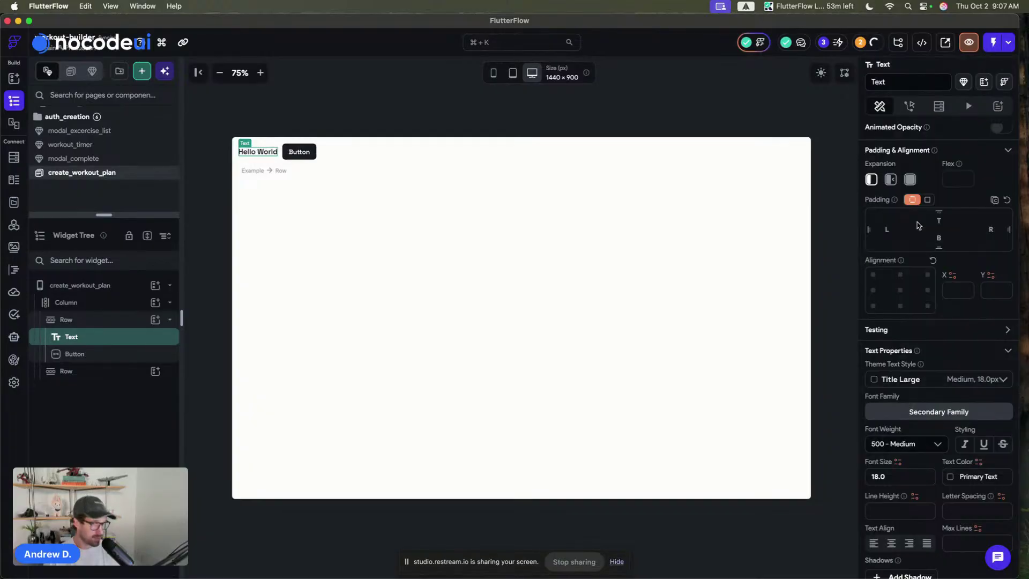
{"action": "left_click", "coordinate": [927, 380]}
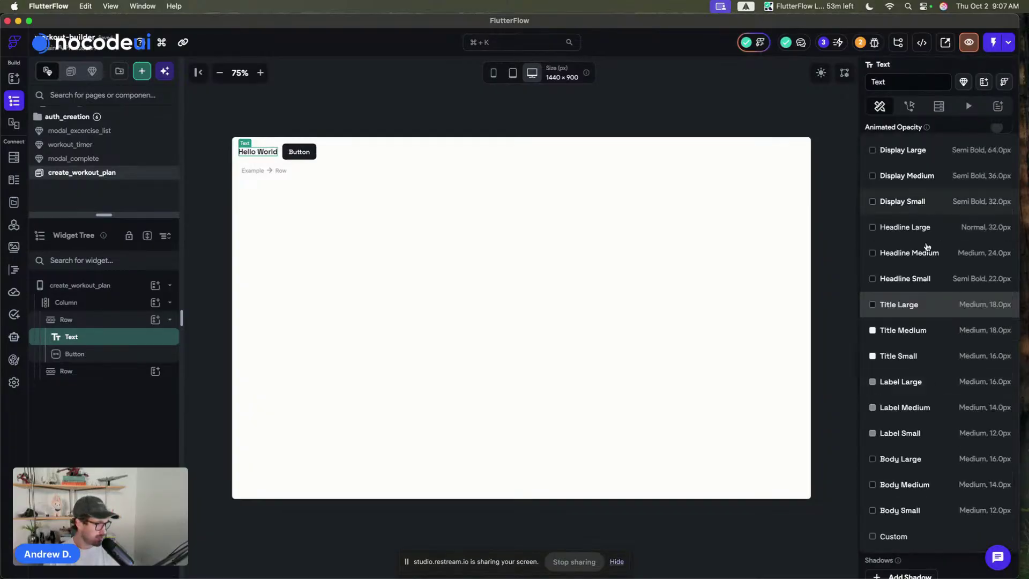
{"action": "left_click", "coordinate": [932, 278]}
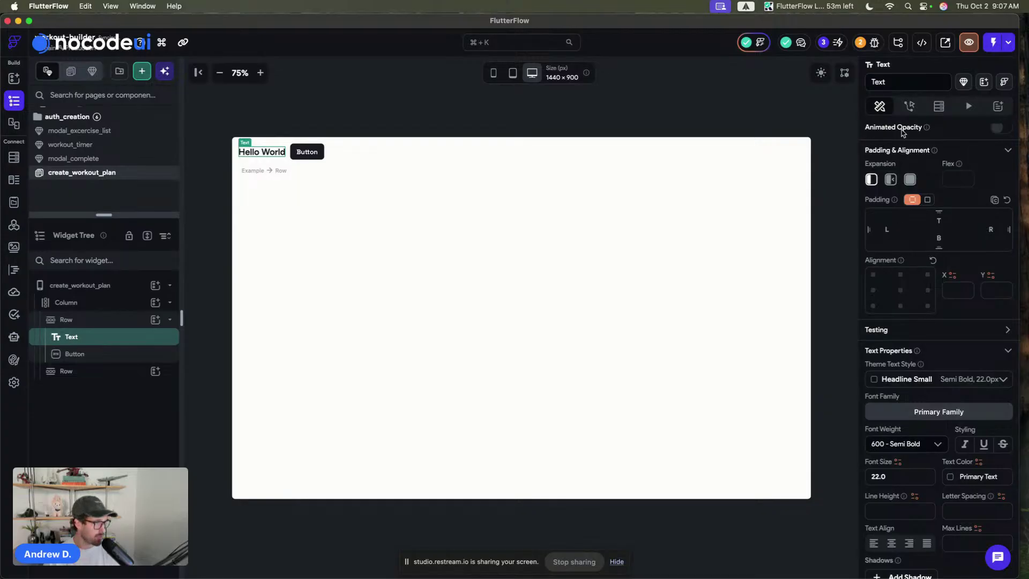
{"action": "scroll", "coordinate": [911, 161], "scroll_direction": "up", "scroll_amount": 5}
- Change the heading text to 'Create Plan' and duplicate the header button
{"action": "triple_click", "coordinate": [927, 185]}
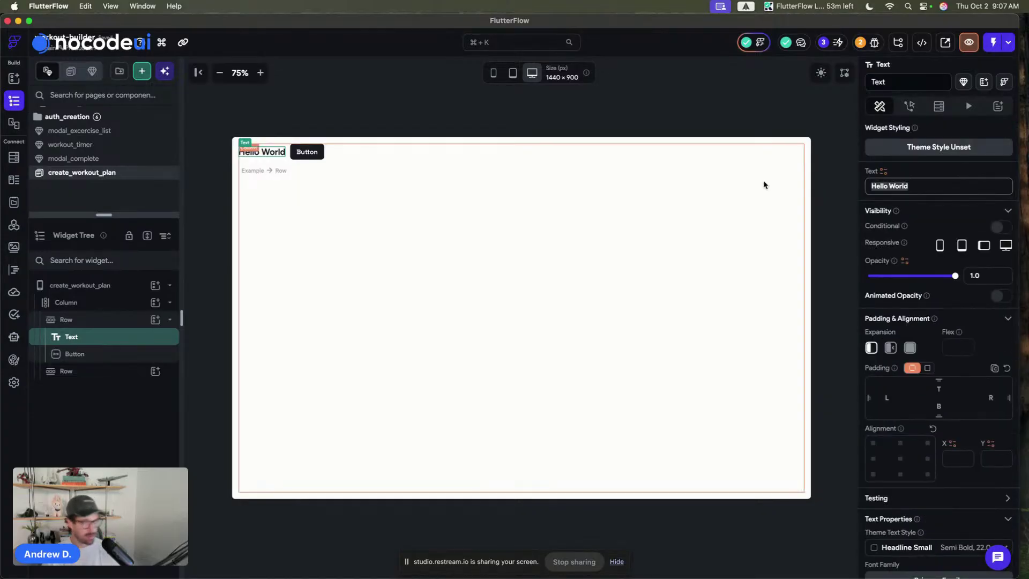
{"action": "type", "text": "Create Plan"}
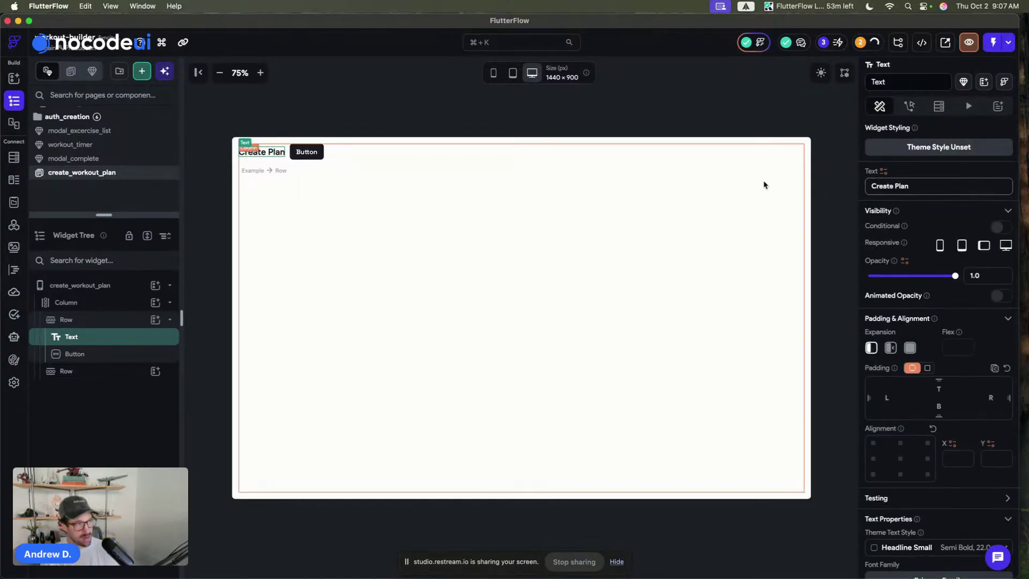
{"action": "left_click", "coordinate": [441, 111]}
{"action": "left_click", "coordinate": [280, 155]}
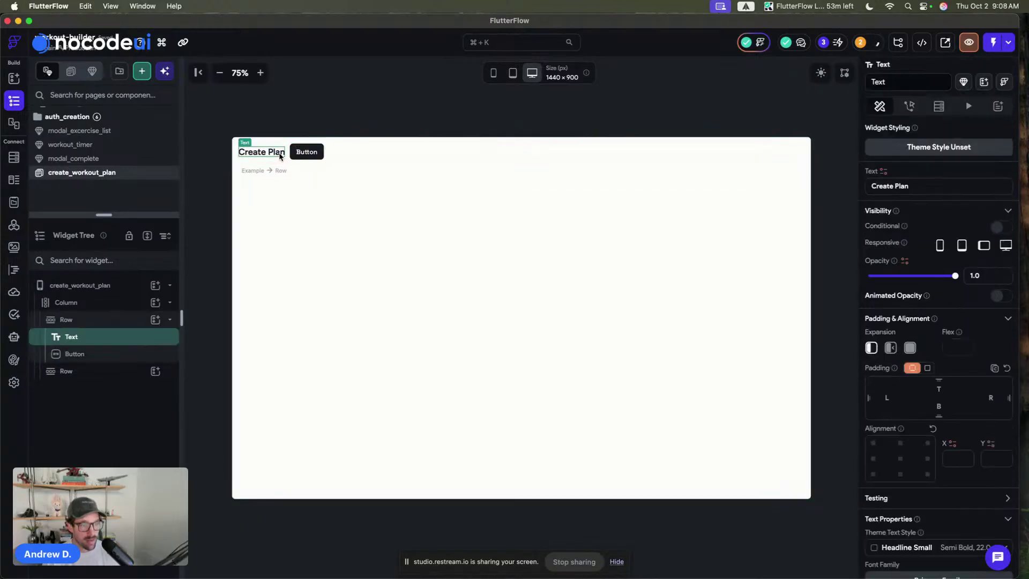
{"action": "left_click", "coordinate": [300, 155]}
{"action": "key", "text": "super+d"}
- Set the Create Plan text to Expanded so the buttons move to the row's right
{"action": "left_click", "coordinate": [279, 155]}
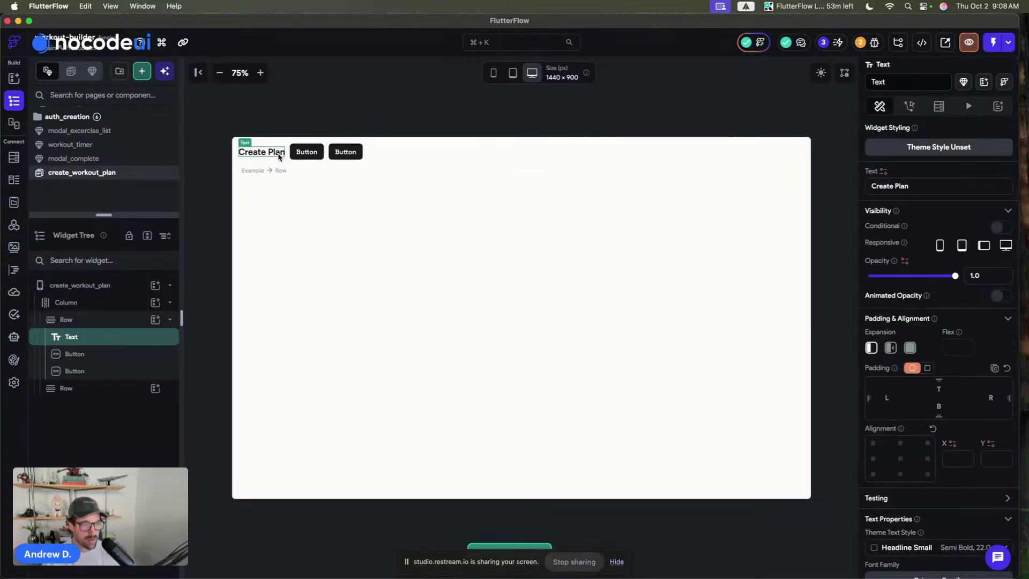
{"action": "left_click", "coordinate": [909, 347]}
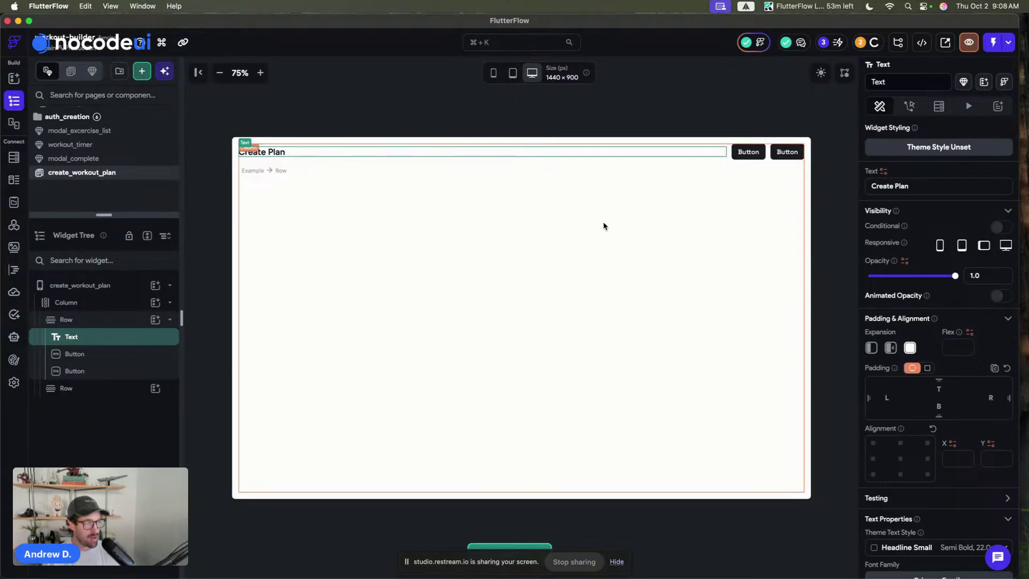
{"action": "left_click", "coordinate": [724, 103]}
- Change the second button's label to 'Publish'
{"action": "left_click", "coordinate": [795, 155]}
{"action": "scroll", "coordinate": [910, 241], "scroll_direction": "down", "scroll_amount": 10}
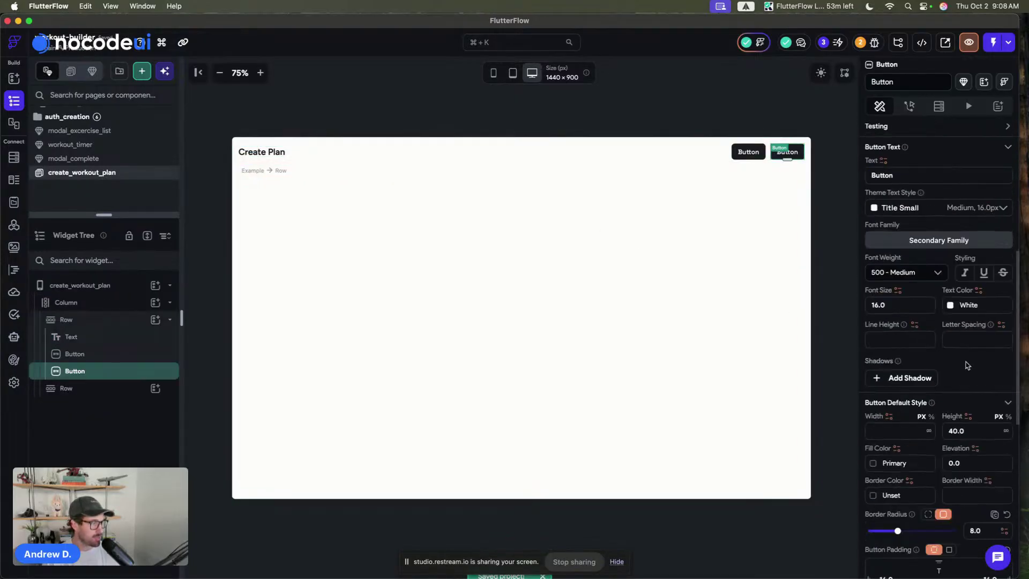
{"action": "scroll", "coordinate": [907, 195], "scroll_direction": "up", "scroll_amount": 3}
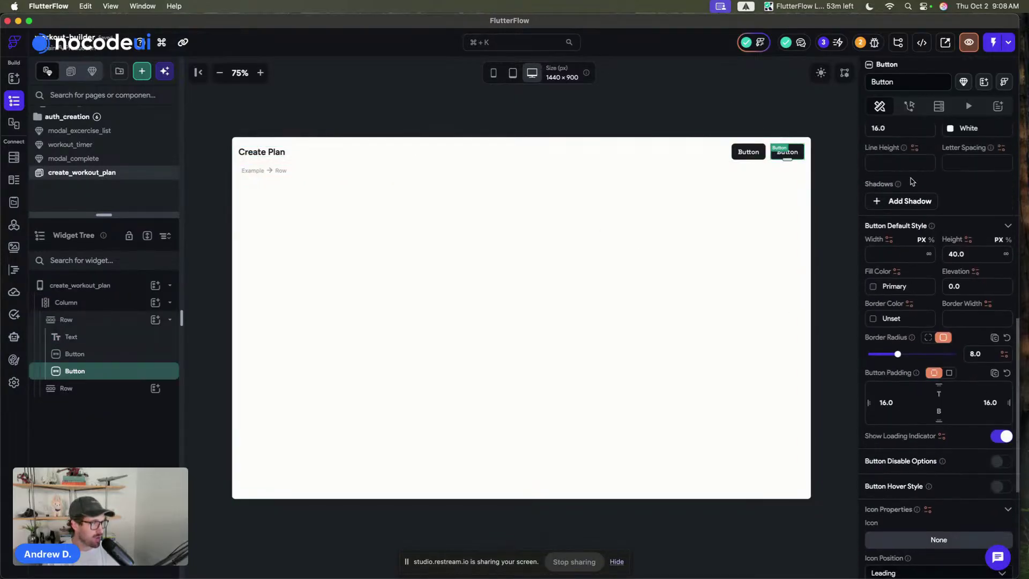
{"action": "scroll", "coordinate": [906, 167], "scroll_direction": "up", "scroll_amount": 3}
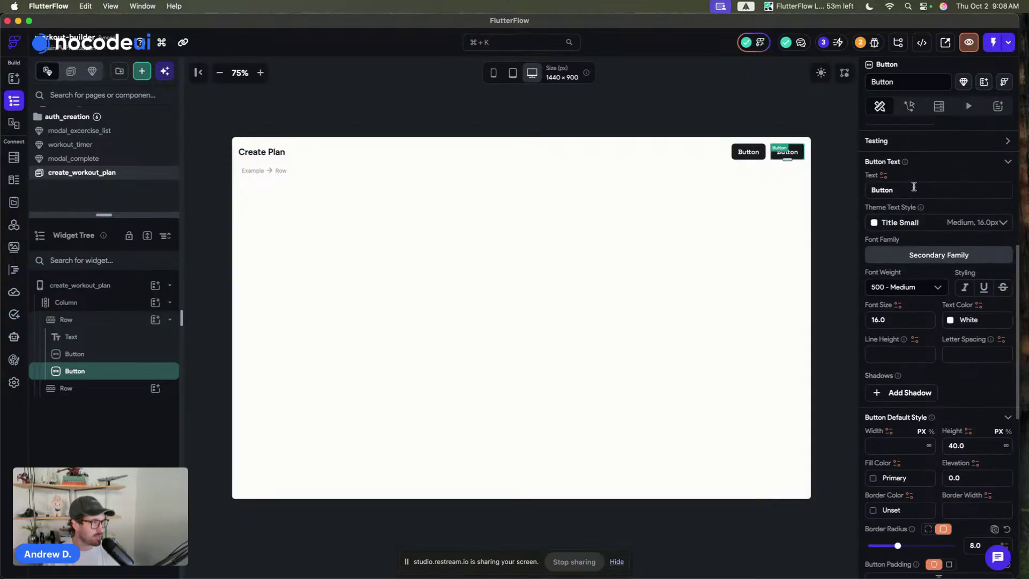
{"action": "left_click", "coordinate": [911, 211]}
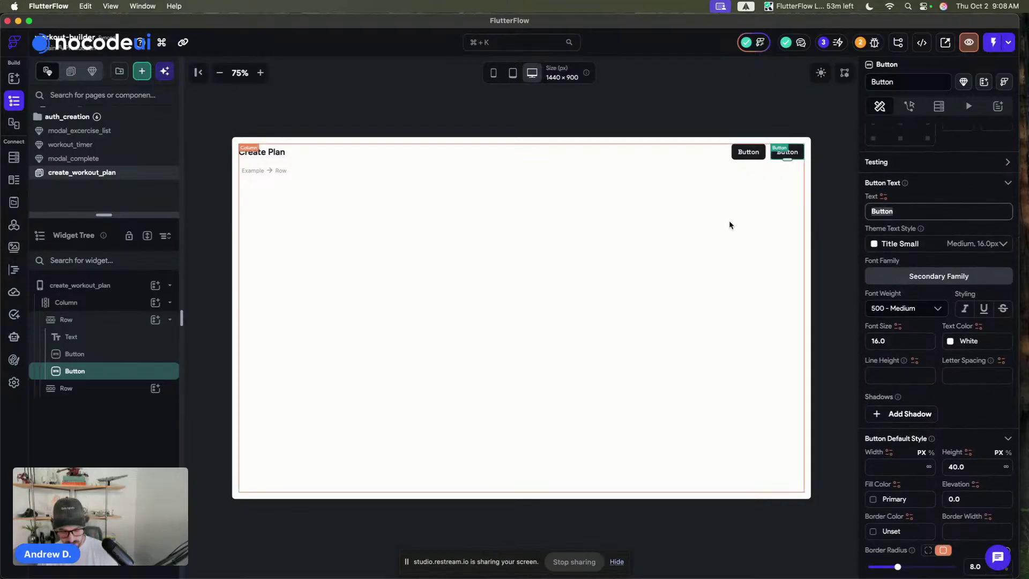
{"action": "type", "text": "Publish"}
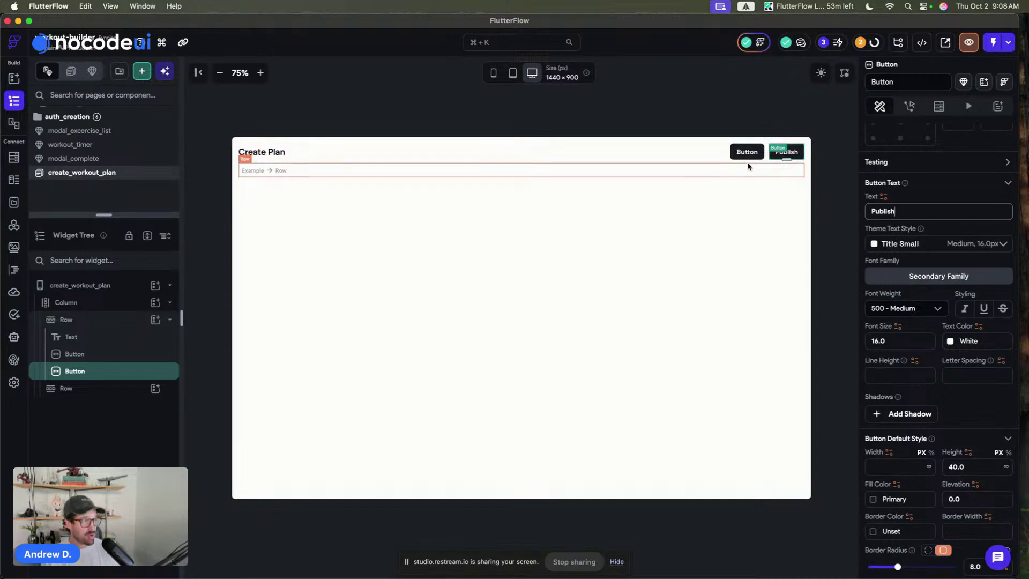
{"action": "left_click", "coordinate": [745, 155]}
{"action": "scroll", "coordinate": [929, 179], "scroll_direction": "up", "scroll_amount": 5}
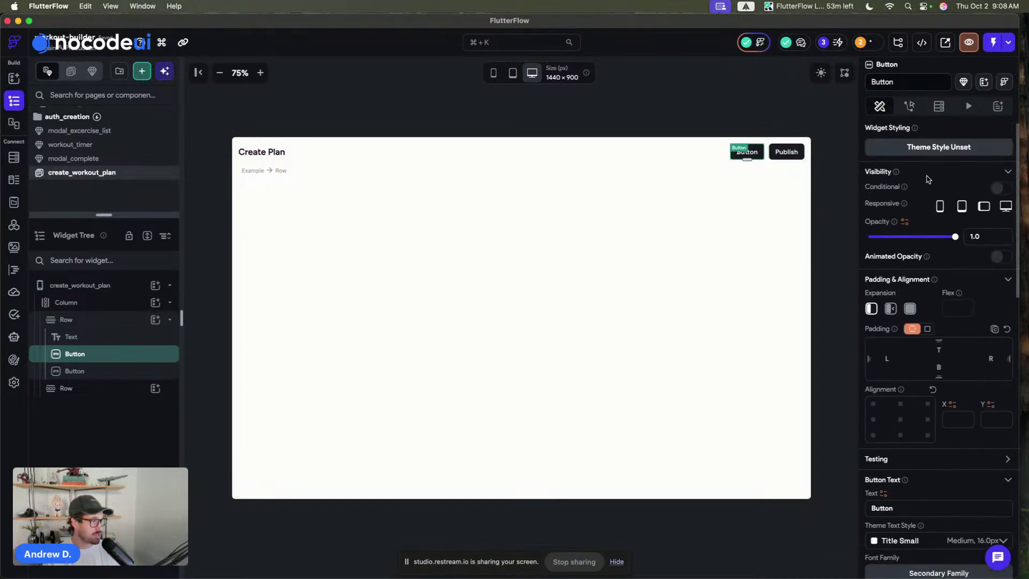
- Style the first button btnPrimaryOutline_Medium and the Publish button btnPrimary_Medium
{"action": "left_click", "coordinate": [923, 147]}
{"action": "scroll", "coordinate": [930, 223], "scroll_direction": "down", "scroll_amount": 3}
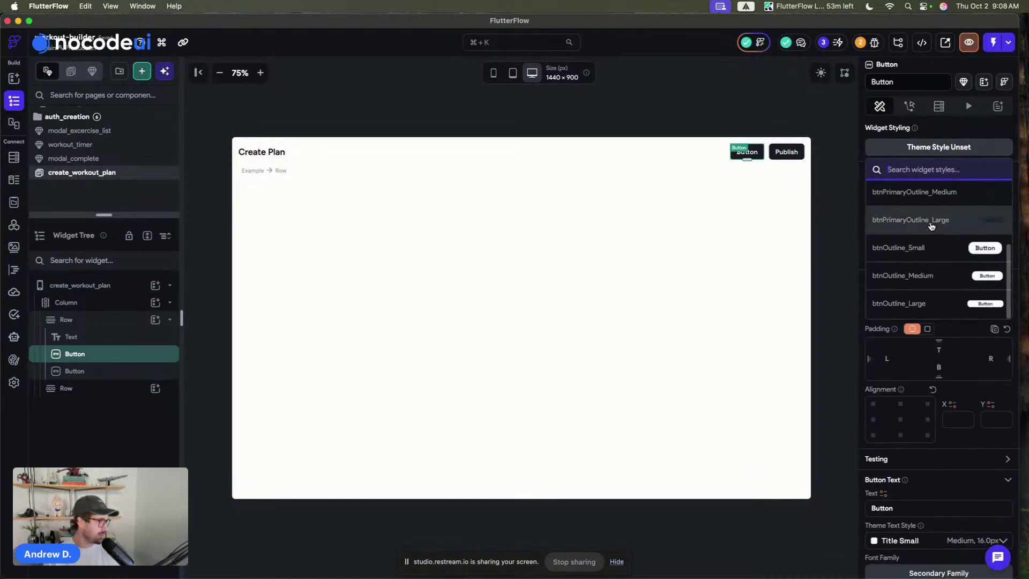
{"action": "left_click", "coordinate": [935, 224]}
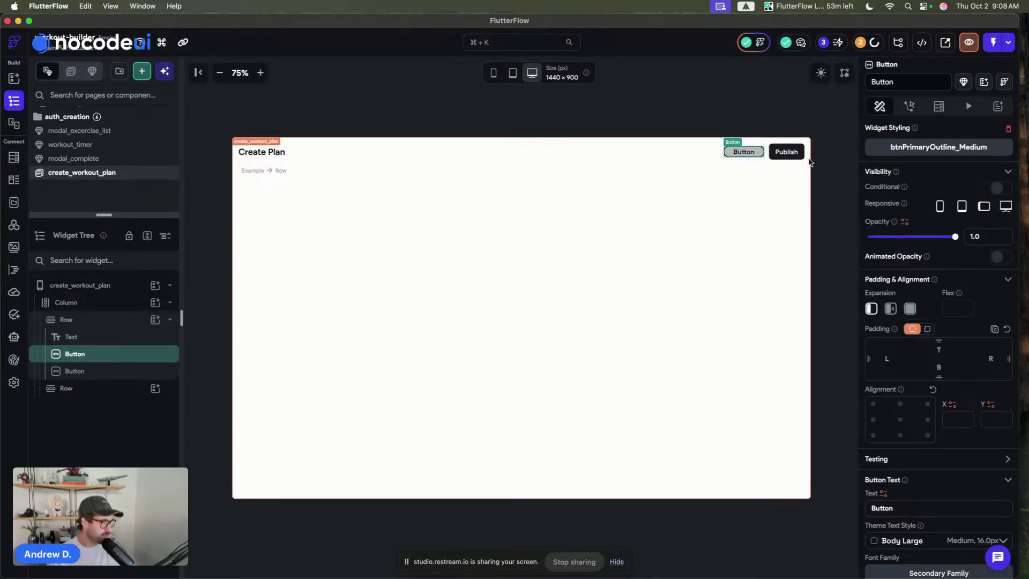
{"action": "left_click", "coordinate": [787, 152]}
{"action": "left_click", "coordinate": [944, 148]}
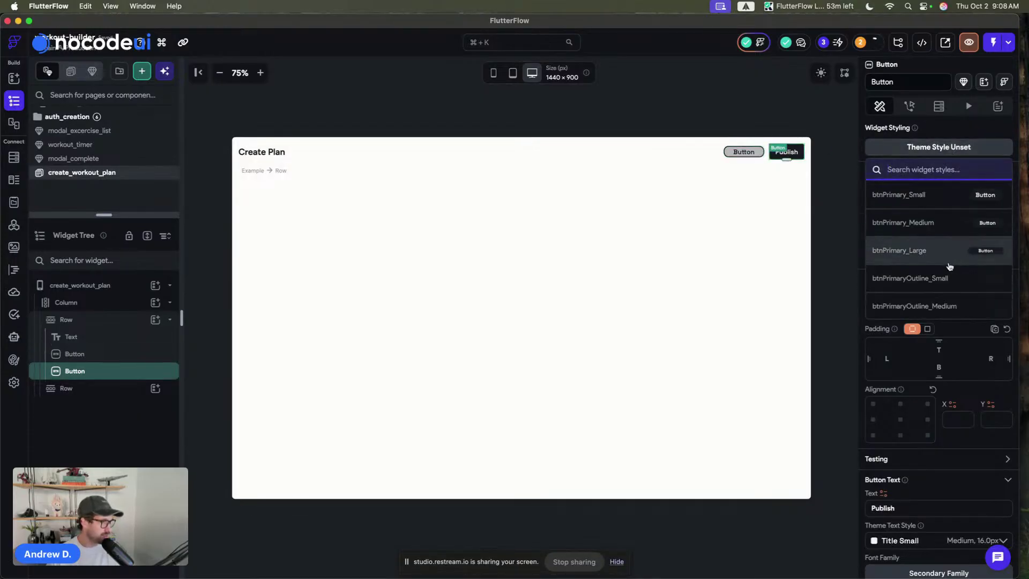
{"action": "left_click", "coordinate": [938, 228]}
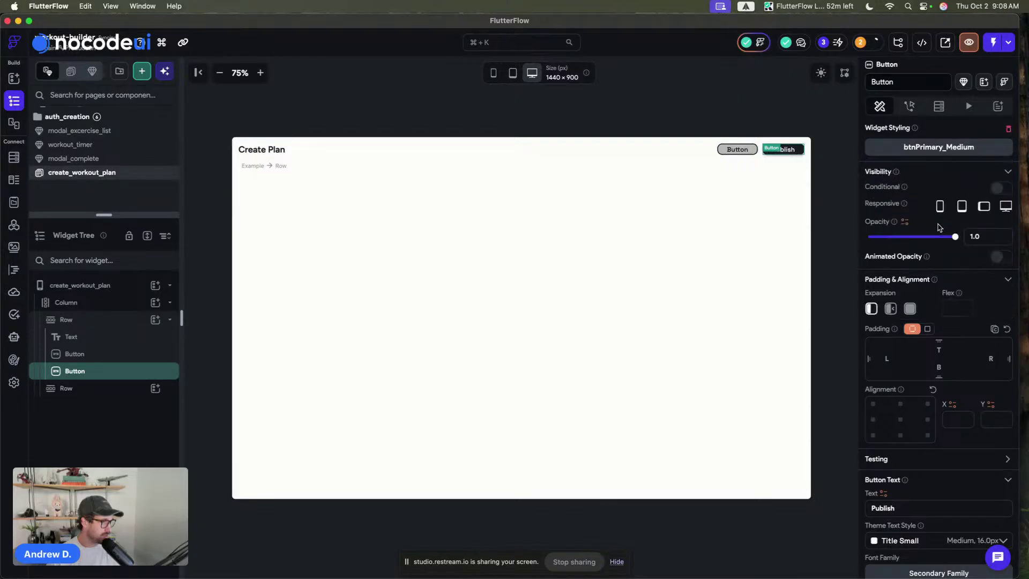
- Set both header buttons to a height of 48
{"action": "left_click", "coordinate": [745, 150], "text": "shift"}
{"action": "scroll", "coordinate": [943, 268], "scroll_direction": "down", "scroll_amount": 5}
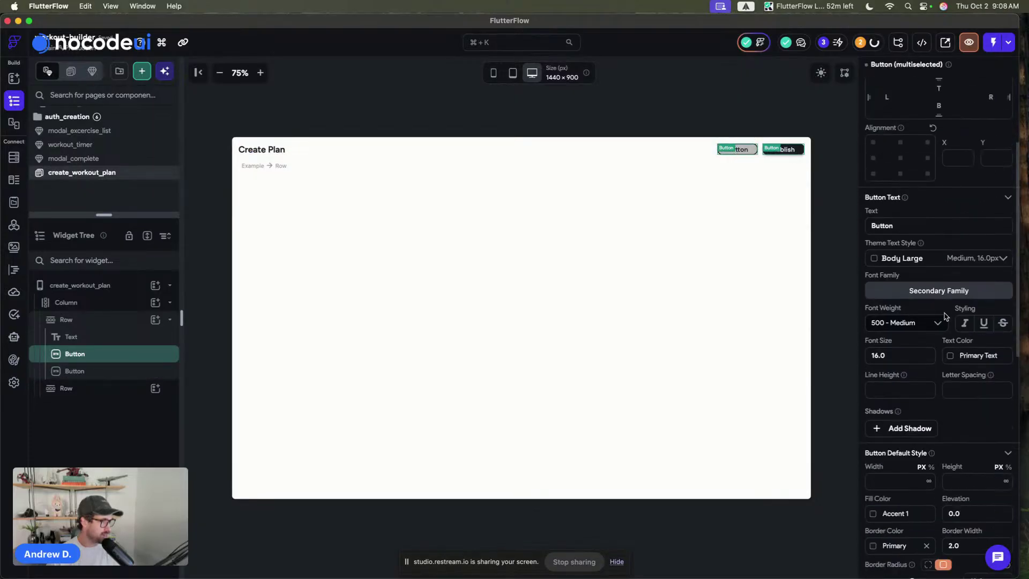
{"action": "left_click", "coordinate": [965, 357]}
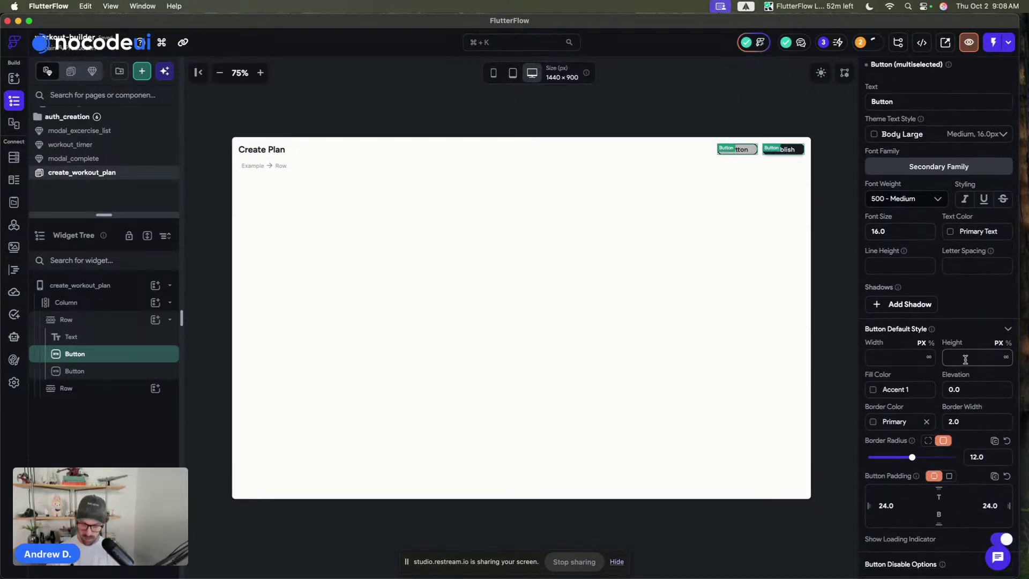
{"action": "type", "text": "48"}
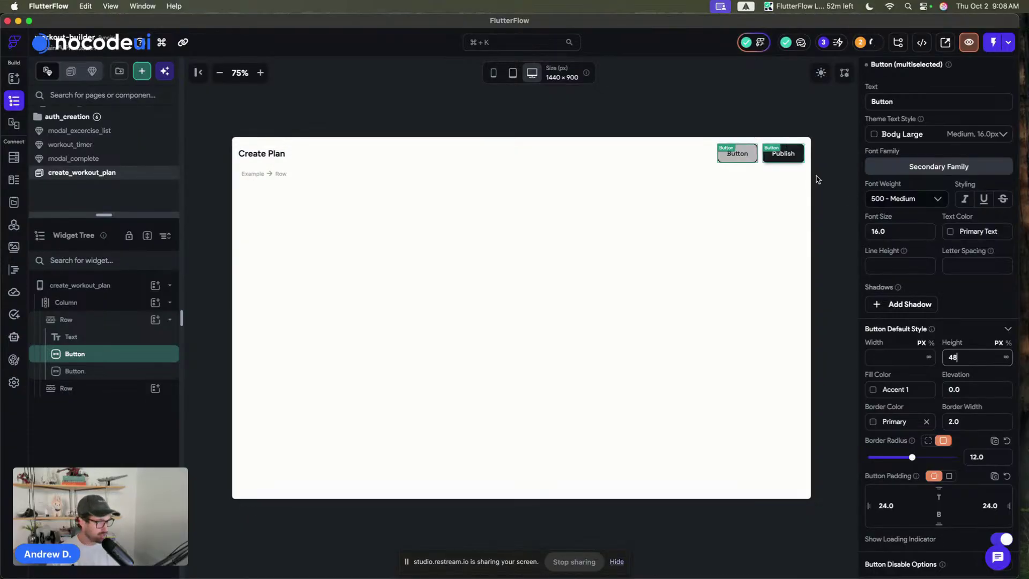
- Change the first header button's label to 'Save as Draft'
{"action": "left_click", "coordinate": [761, 99]}
{"action": "left_click", "coordinate": [732, 154]}
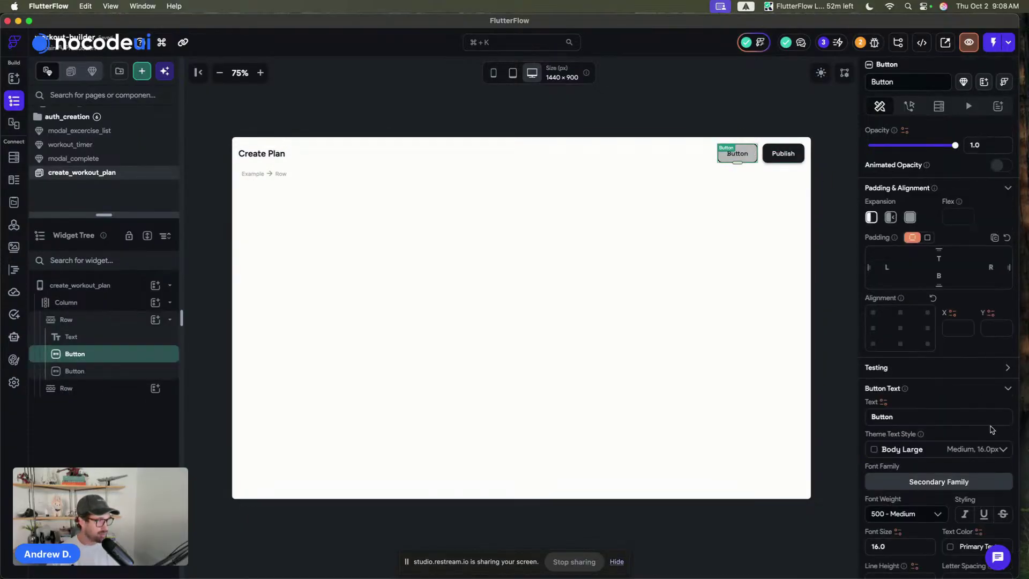
{"action": "type", "text": "Save"}
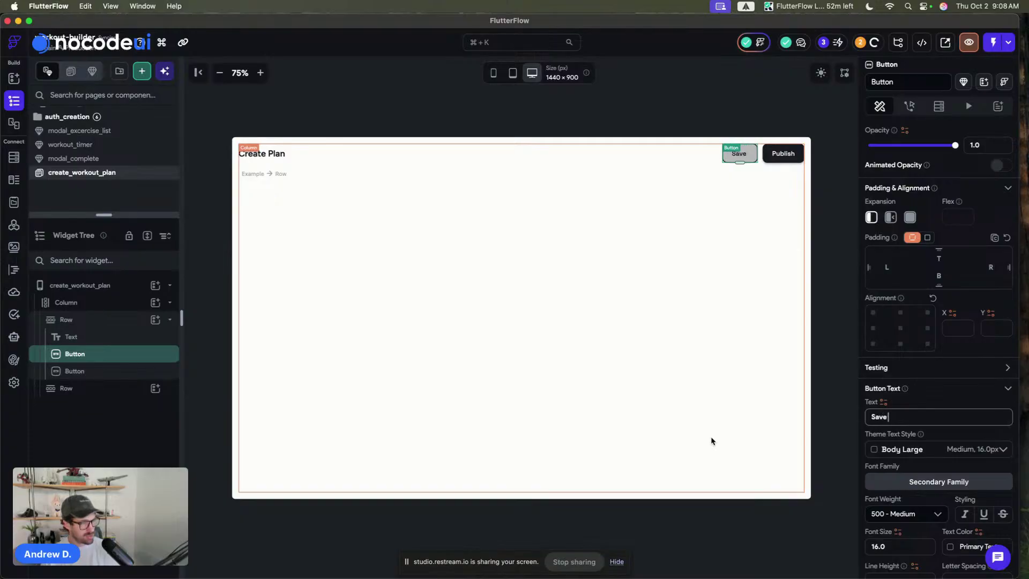
{"action": "type", "text": " as Draft"}
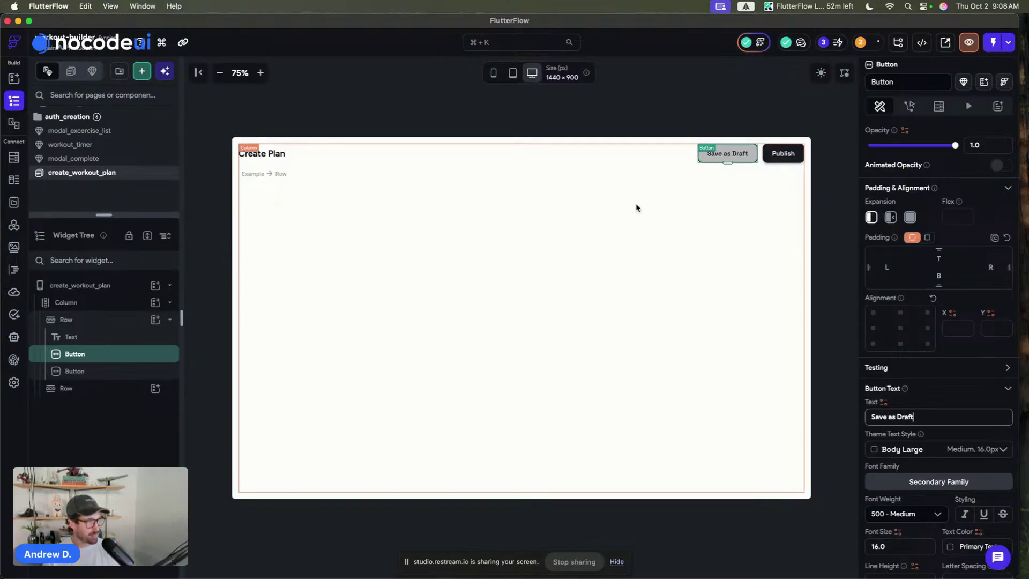
{"action": "left_click", "coordinate": [623, 91]}
{"action": "left_click", "coordinate": [699, 86]}
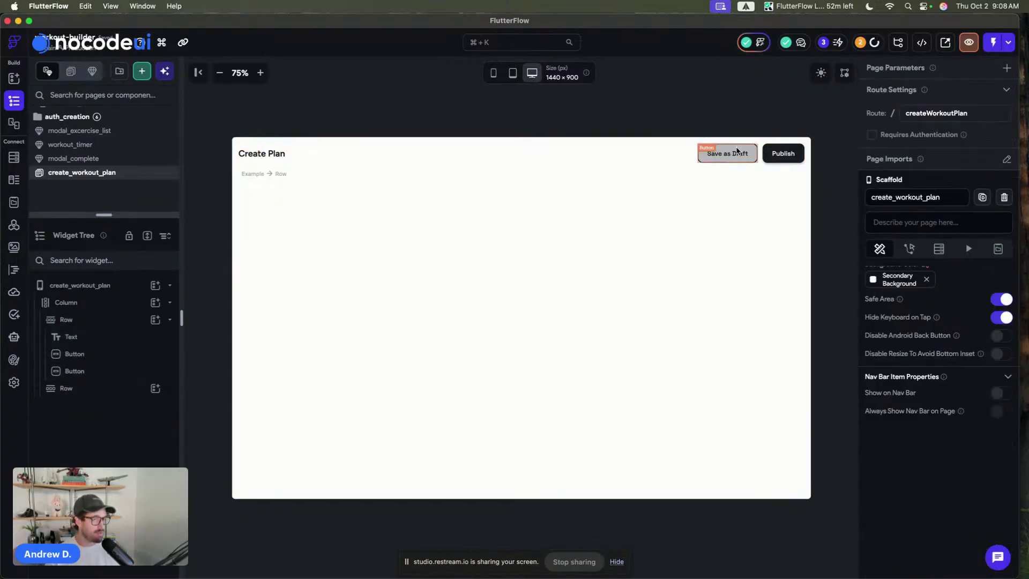
- Search the widgets for 'button' and place an IconButton just before Save as Draft
{"action": "key", "text": "a"}
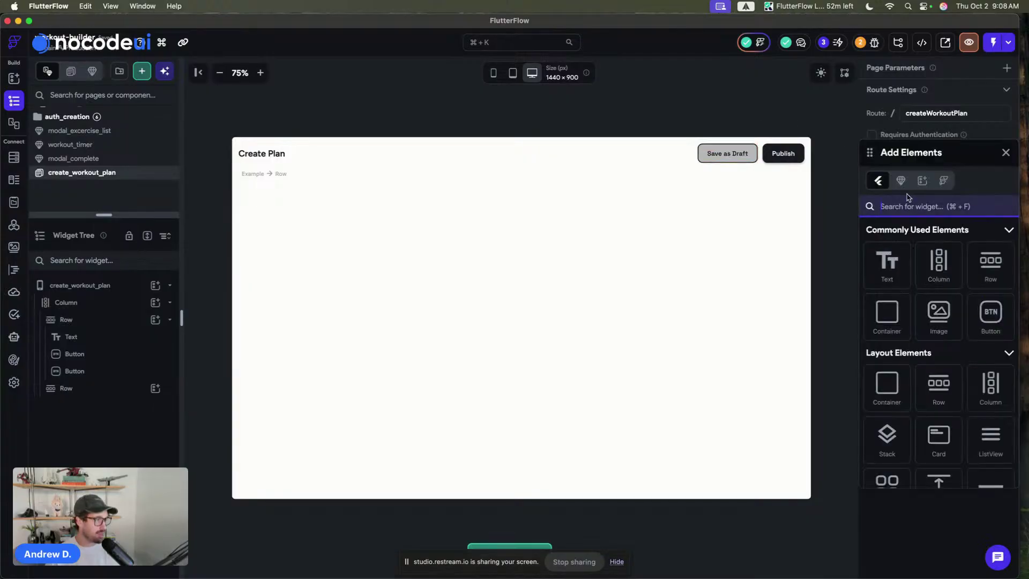
{"action": "left_click", "coordinate": [900, 181]}
{"action": "left_click", "coordinate": [903, 206]}
{"action": "type", "text": "share"}
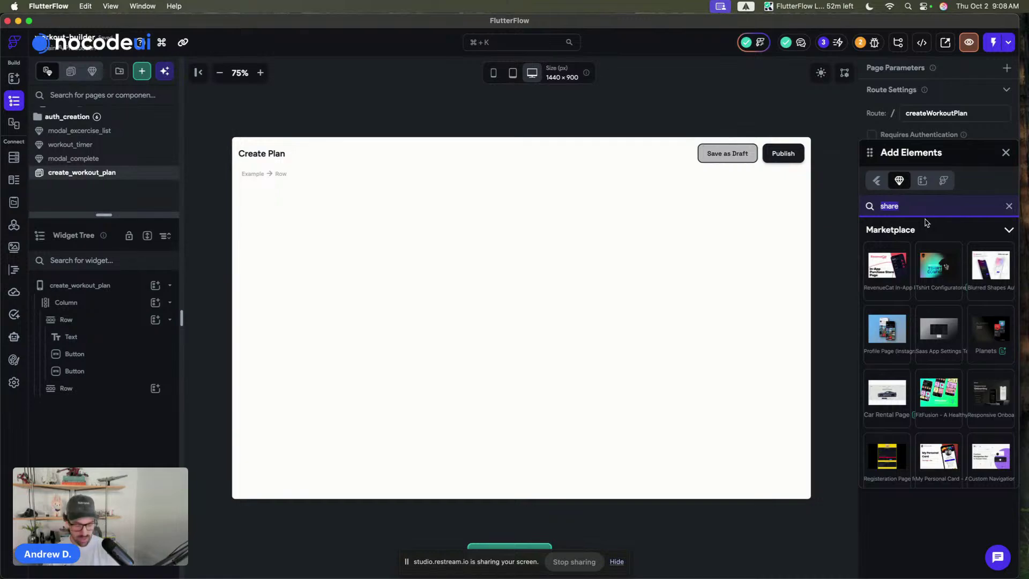
{"action": "type", "text": "icon"}
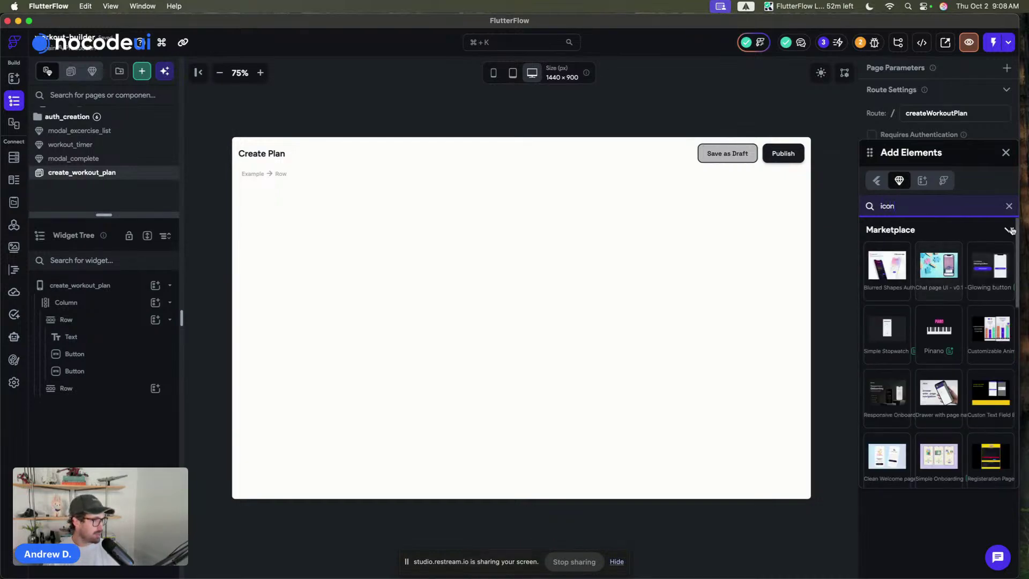
{"action": "left_click", "coordinate": [1009, 206]}
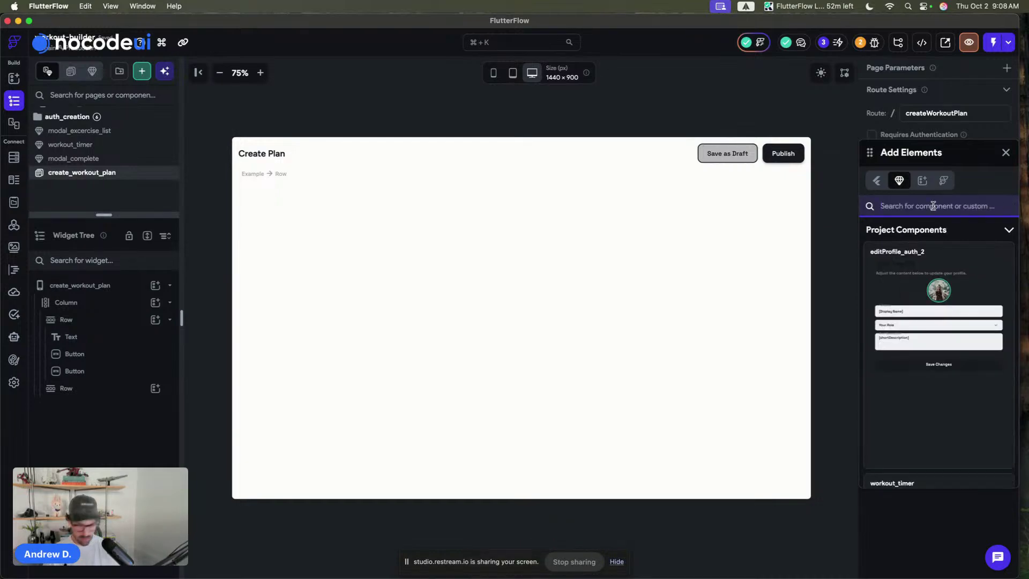
{"action": "left_click", "coordinate": [878, 181]}
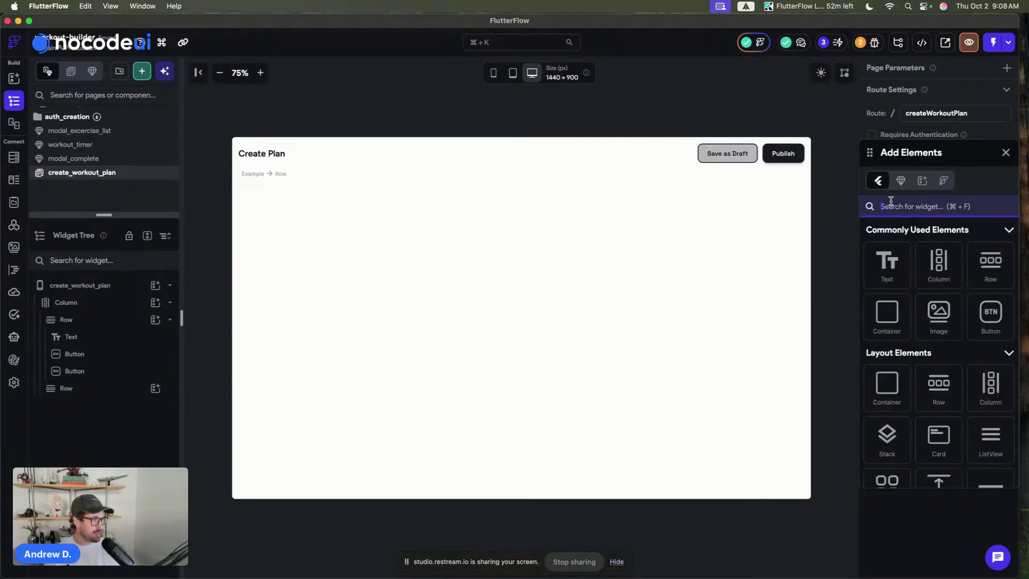
{"action": "left_click", "coordinate": [890, 206]}
{"action": "type", "text": "button"}
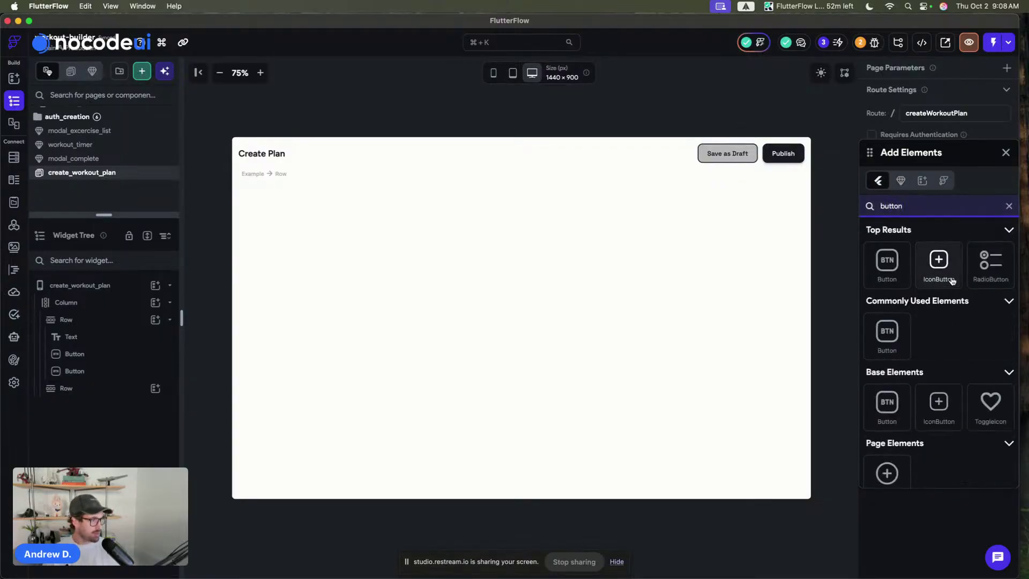
{"action": "left_click_drag", "start_coordinate": [938, 268], "coordinate": [681, 151]}
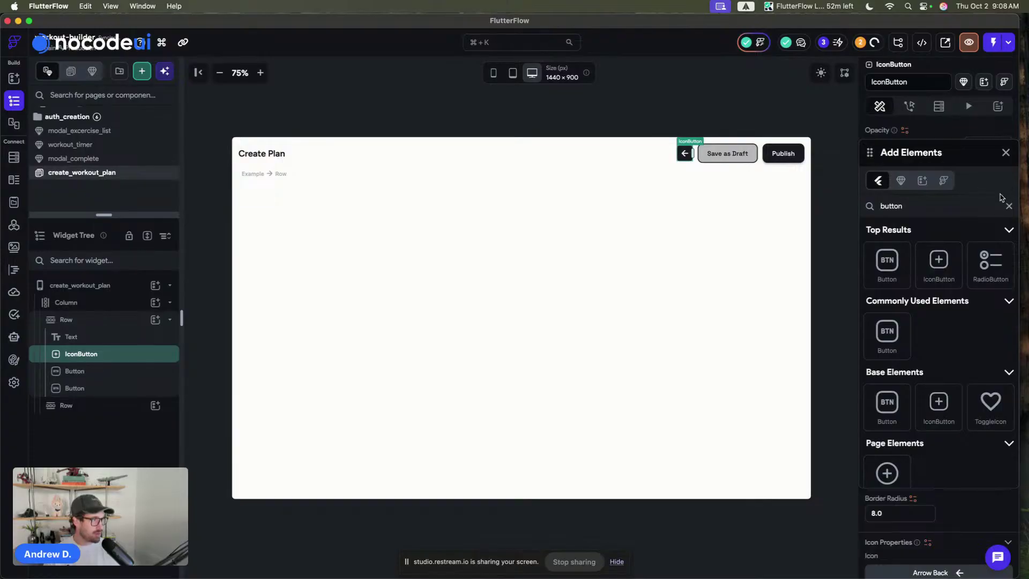
{"action": "left_click", "coordinate": [1006, 153]}
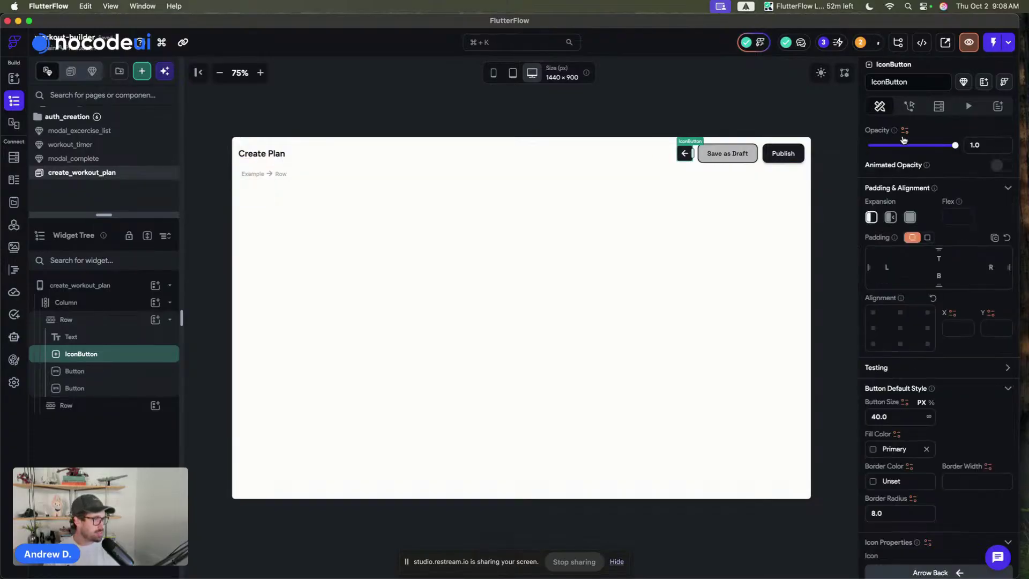
- Apply the iconBtn_Outline style to the header icon button
{"action": "scroll", "coordinate": [916, 203], "scroll_direction": "up", "scroll_amount": 2}
{"action": "scroll", "coordinate": [932, 131], "scroll_direction": "up", "scroll_amount": 2}
{"action": "left_click", "coordinate": [938, 147]}
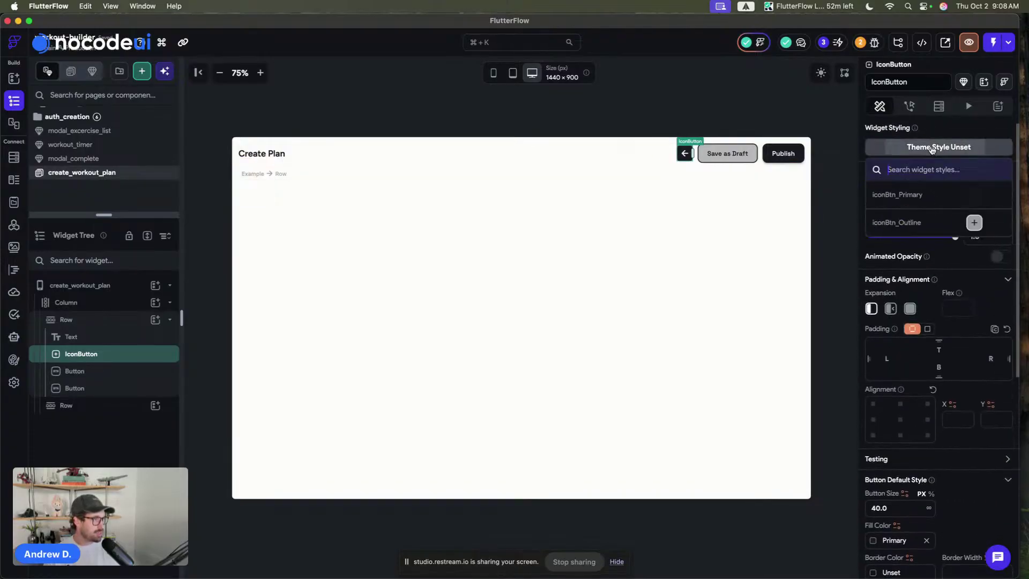
{"action": "left_click", "coordinate": [925, 224]}
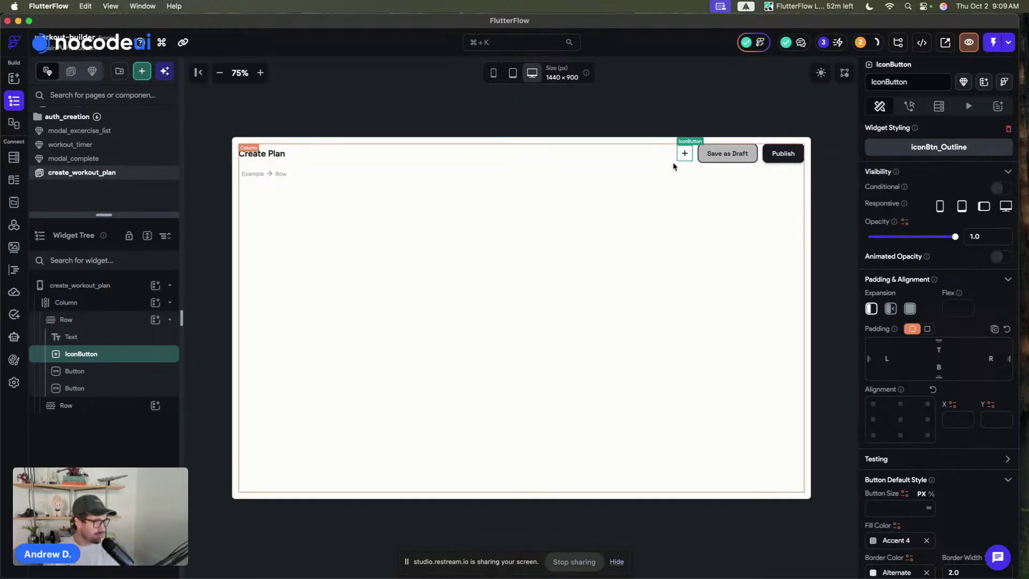
- Replace the button's back arrow with the Material ios_share icon, found by searching 'share'
{"action": "scroll", "coordinate": [924, 388], "scroll_direction": "down", "scroll_amount": 5}
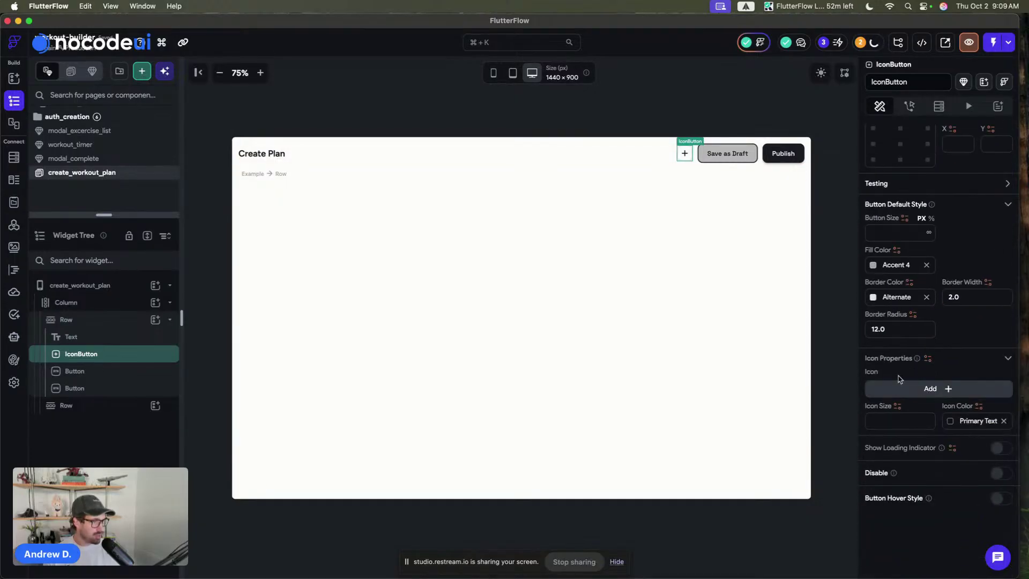
{"action": "left_click", "coordinate": [949, 396]}
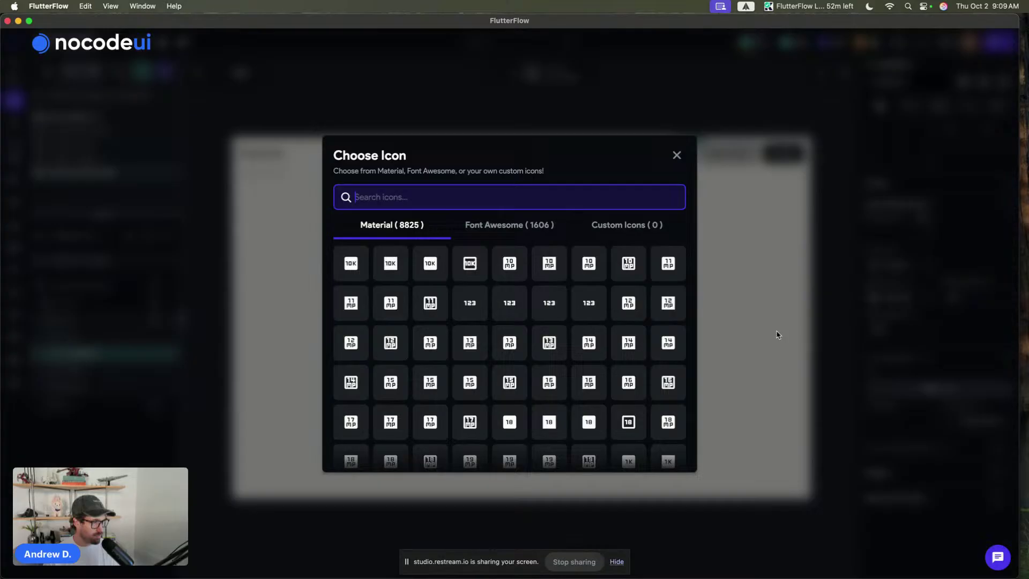
{"action": "left_click", "coordinate": [651, 232]}
{"action": "left_click", "coordinate": [399, 225]}
{"action": "left_click", "coordinate": [404, 195]}
{"action": "type", "text": "s"}
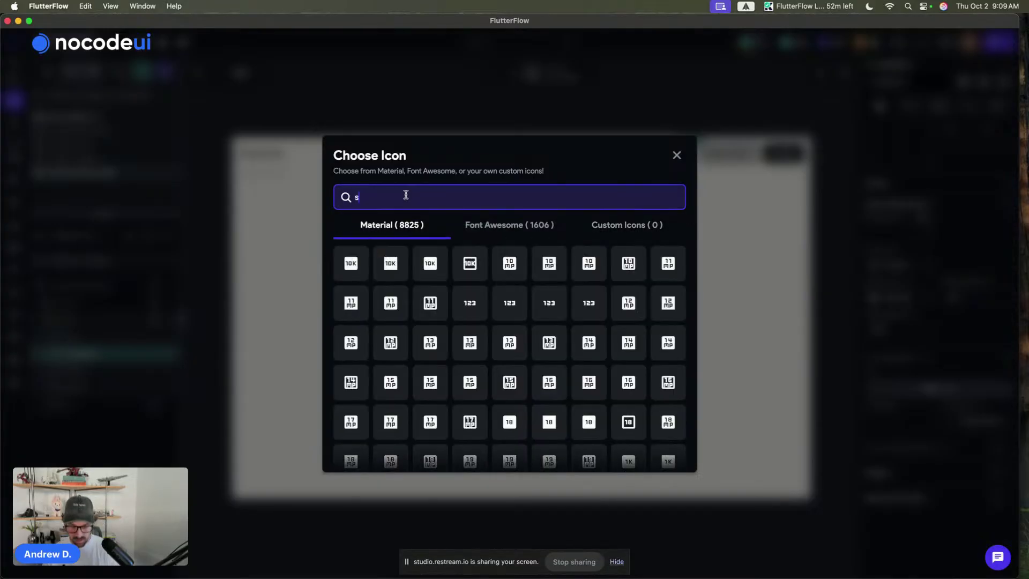
{"action": "type", "text": "hare"}
{"action": "scroll", "coordinate": [506, 256], "scroll_direction": "down", "scroll_amount": 1}
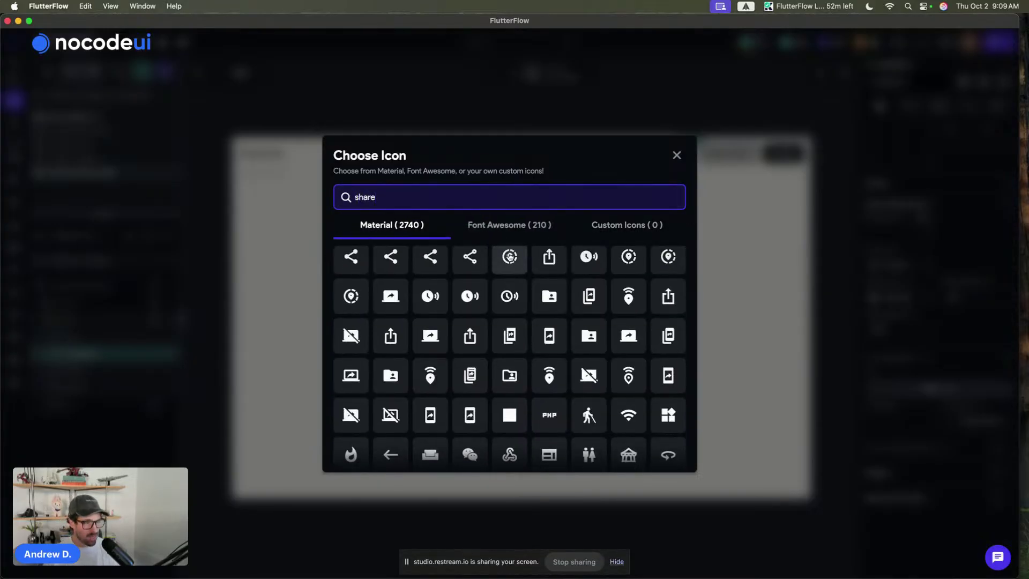
{"action": "scroll", "coordinate": [474, 363], "scroll_direction": "up", "scroll_amount": 1}
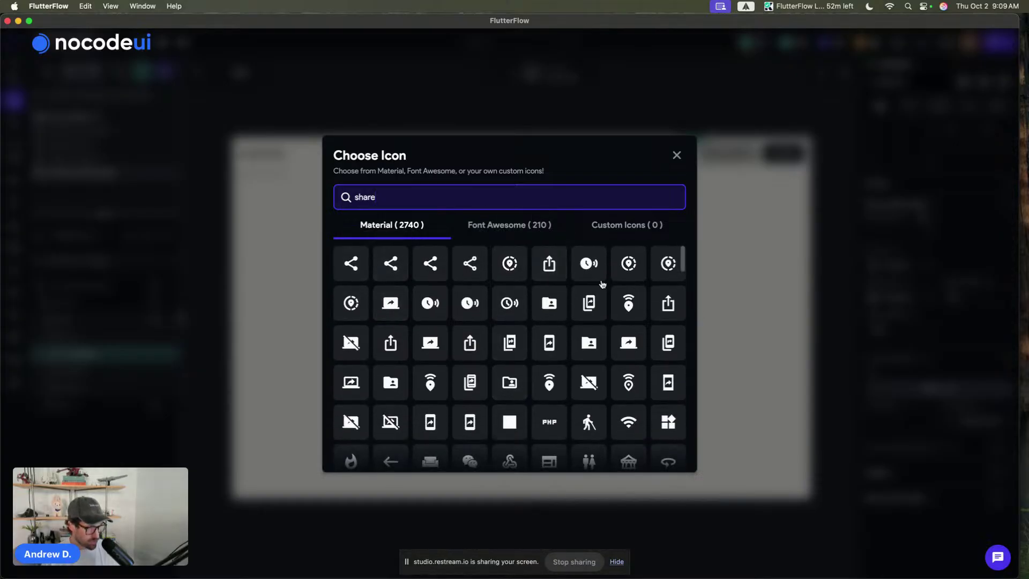
{"action": "left_click", "coordinate": [548, 264]}
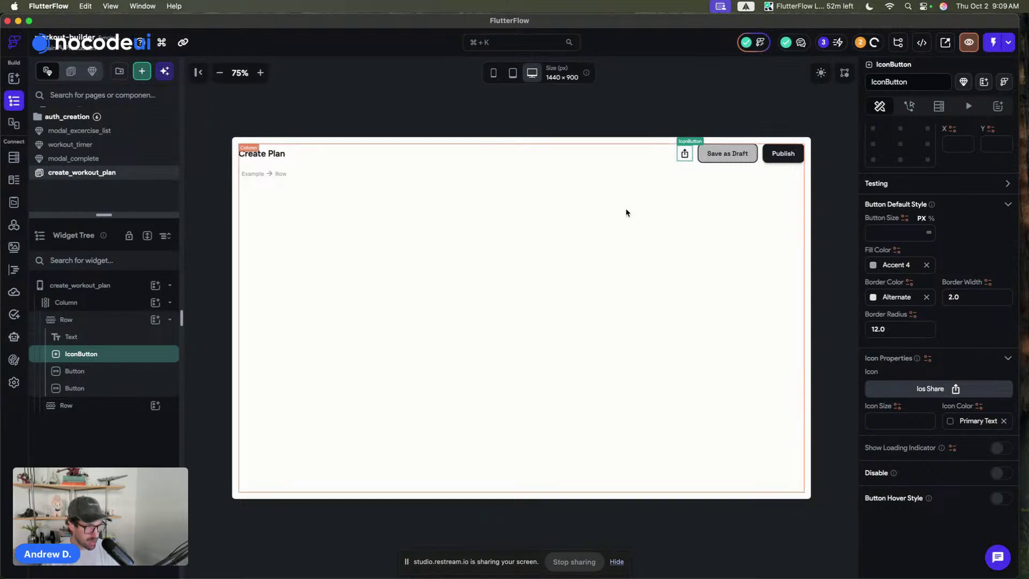
- Set the button's icon size to 20
{"action": "scroll", "coordinate": [906, 337], "scroll_direction": "down", "scroll_amount": 3}
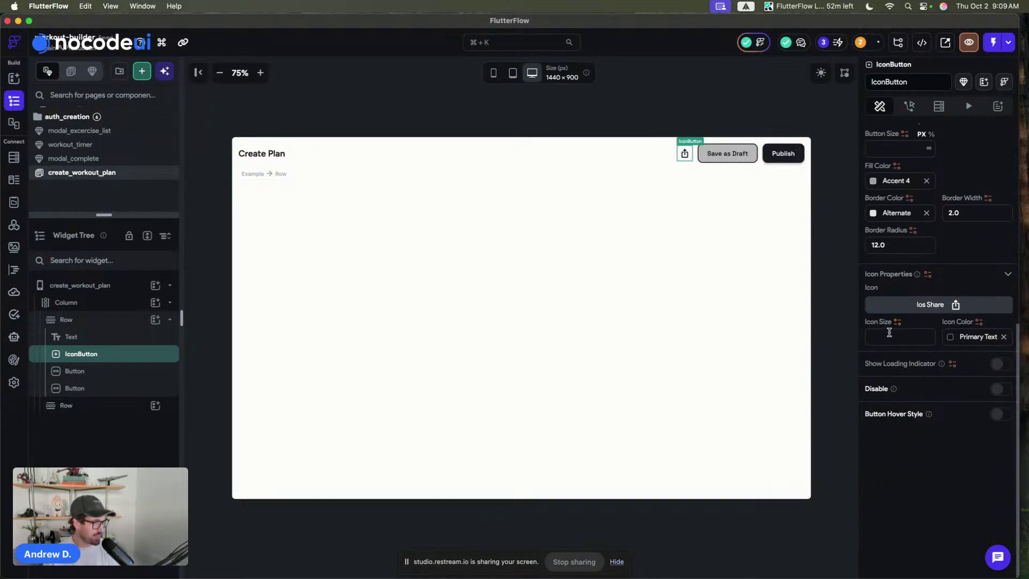
{"action": "left_click", "coordinate": [889, 333]}
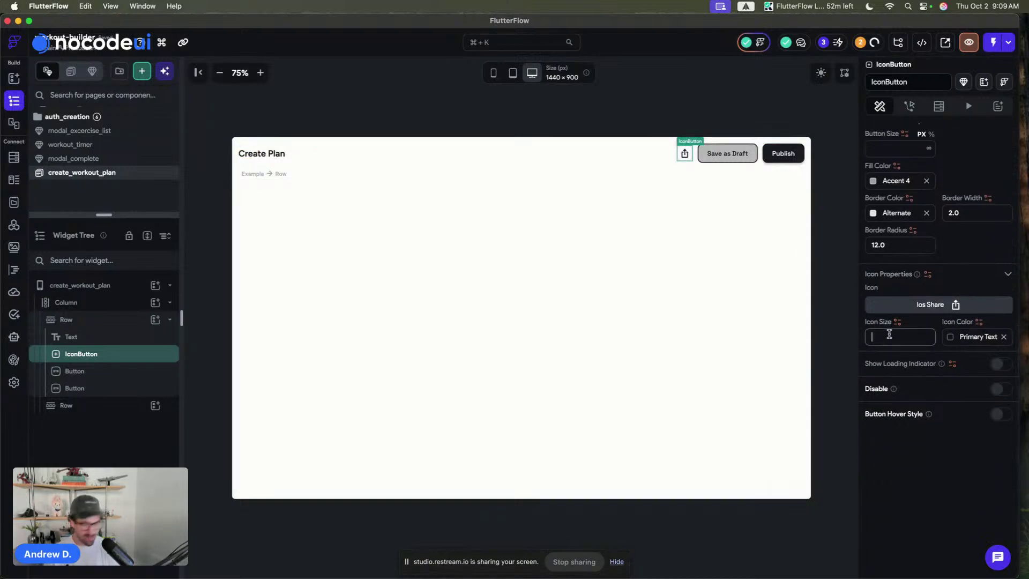
{"action": "type", "text": "20"}
{"action": "left_click", "coordinate": [748, 97]}
- Add a Container inside the lower row beneath the header
{"action": "left_click", "coordinate": [270, 170]}
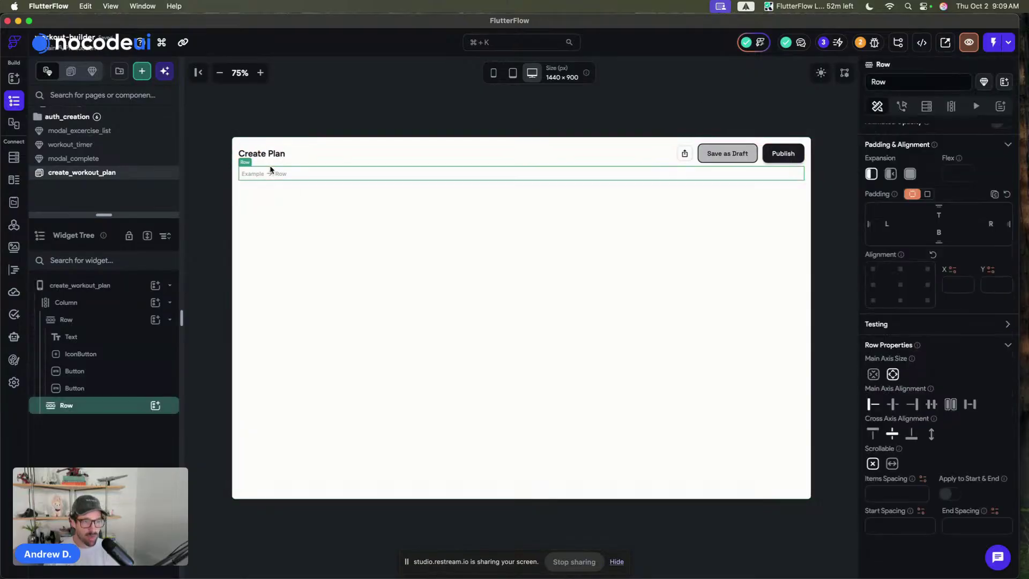
{"action": "key", "text": "super+f"}
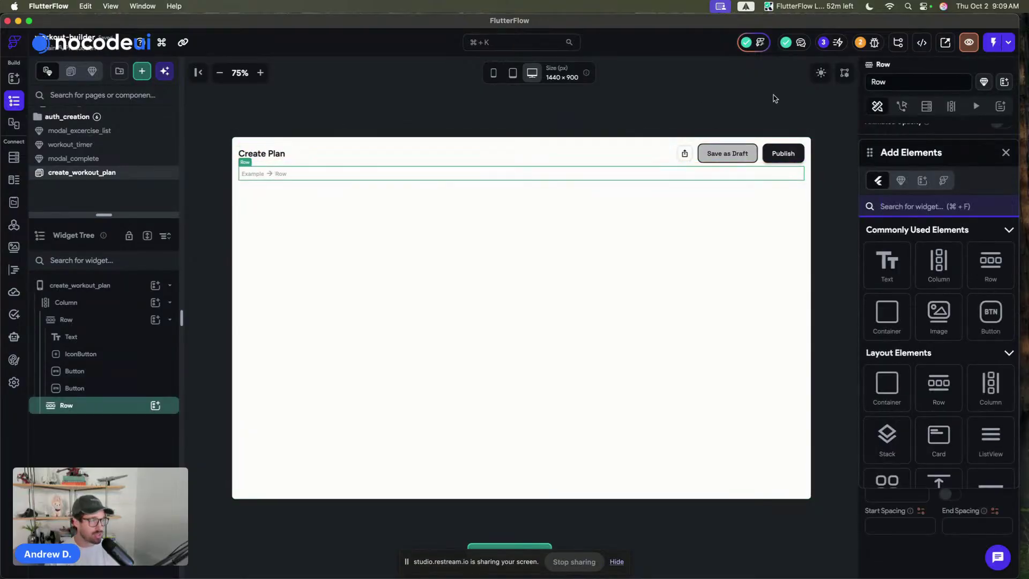
{"action": "left_click_drag", "start_coordinate": [887, 316], "coordinate": [255, 174]}
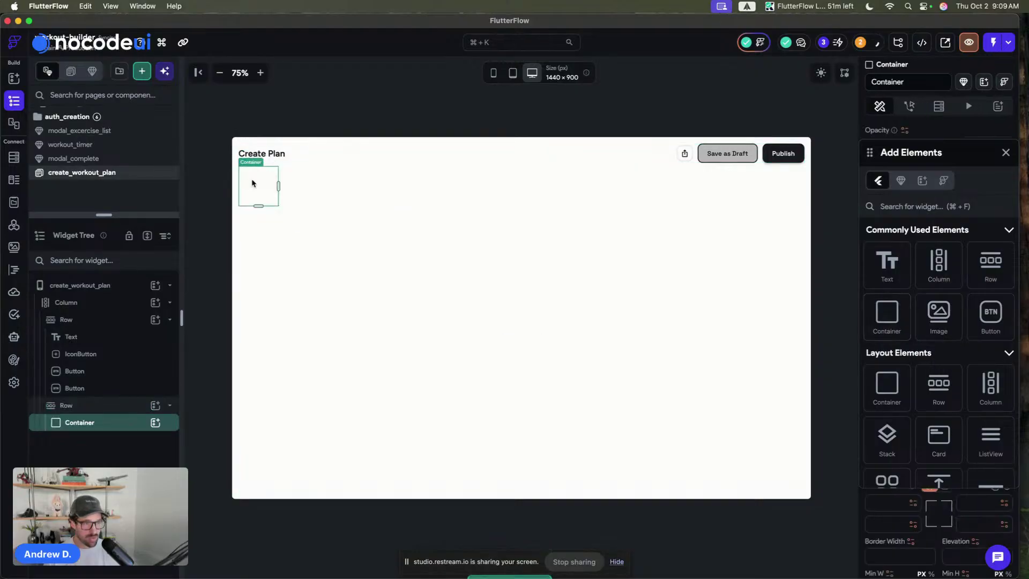
{"action": "left_click", "coordinate": [1004, 154]}
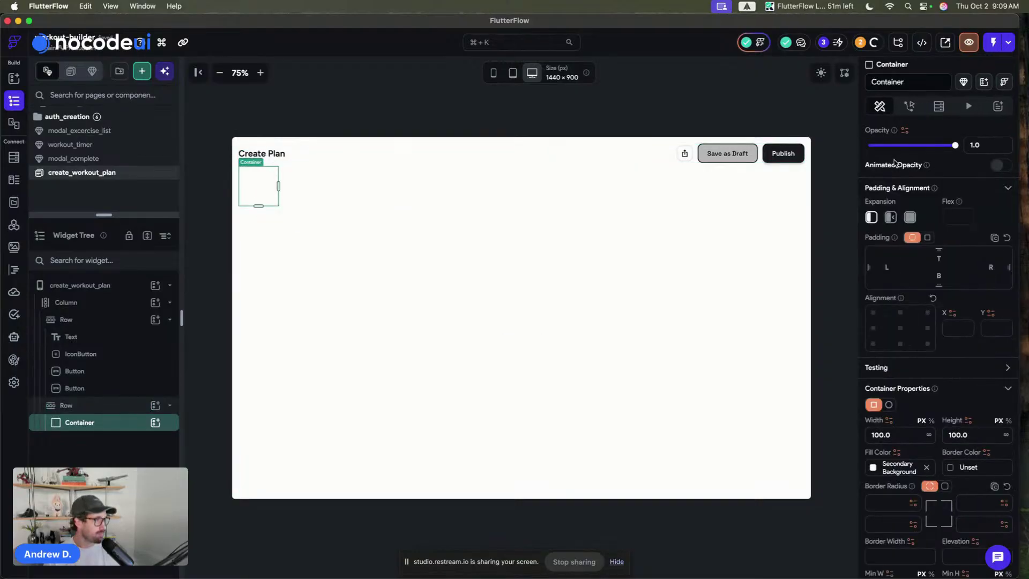
- Give the container an Alternate border colour and a width of 330
{"action": "scroll", "coordinate": [937, 485], "scroll_direction": "down", "scroll_amount": 10}
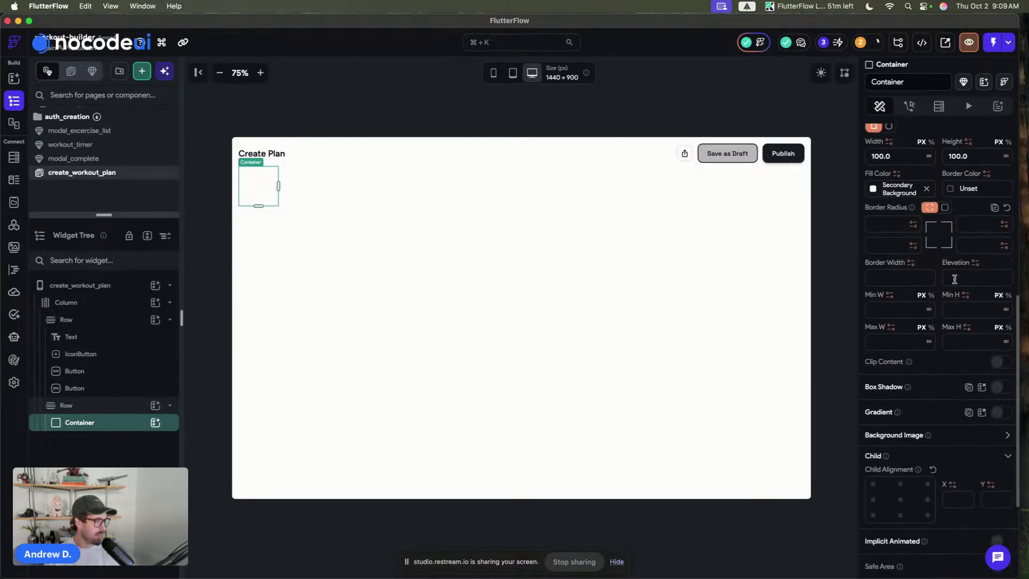
{"action": "left_click", "coordinate": [950, 189]}
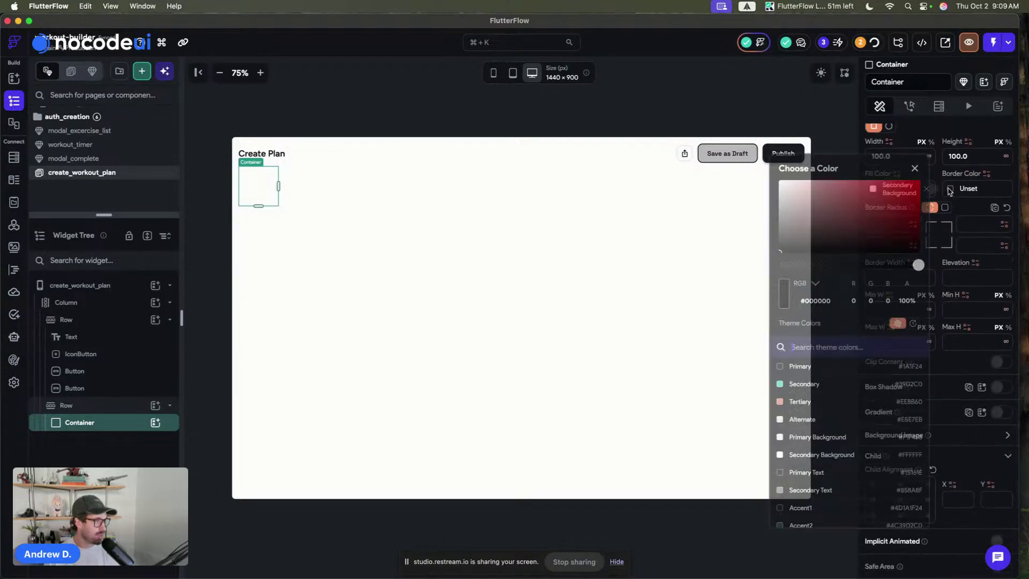
{"action": "left_click", "coordinate": [780, 419]}
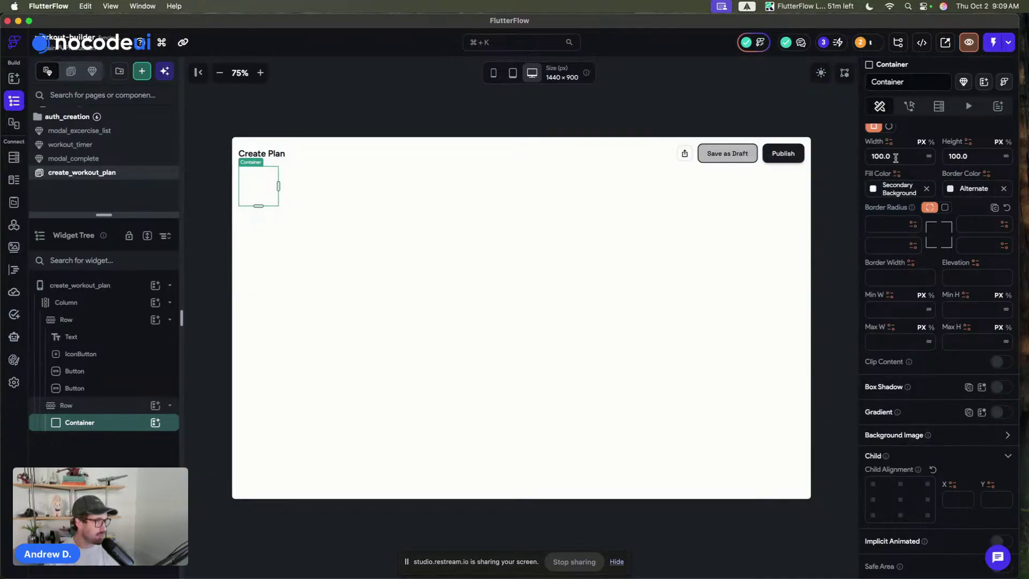
{"action": "type", "text": "330"}
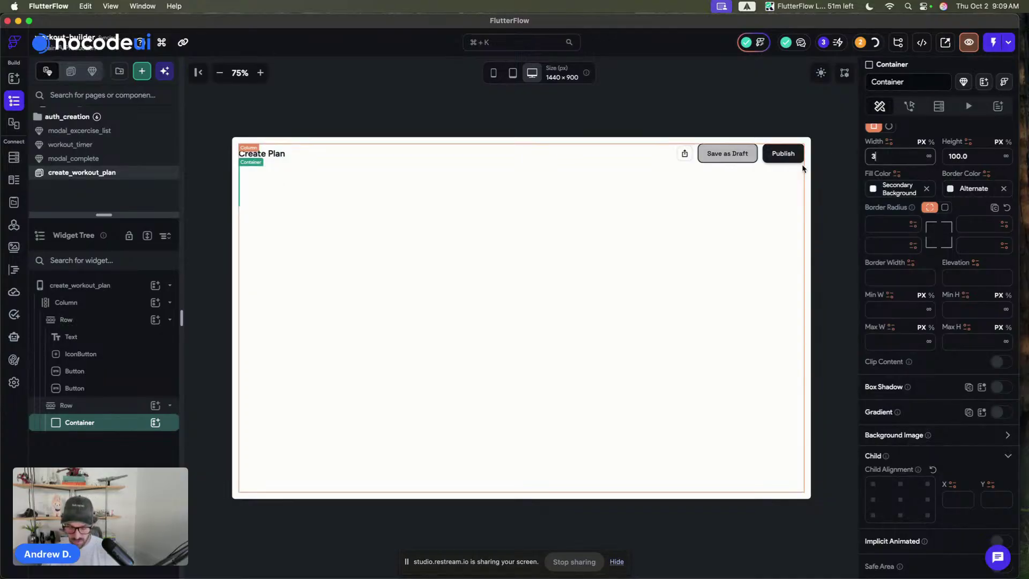
{"action": "left_click", "coordinate": [1005, 157]}
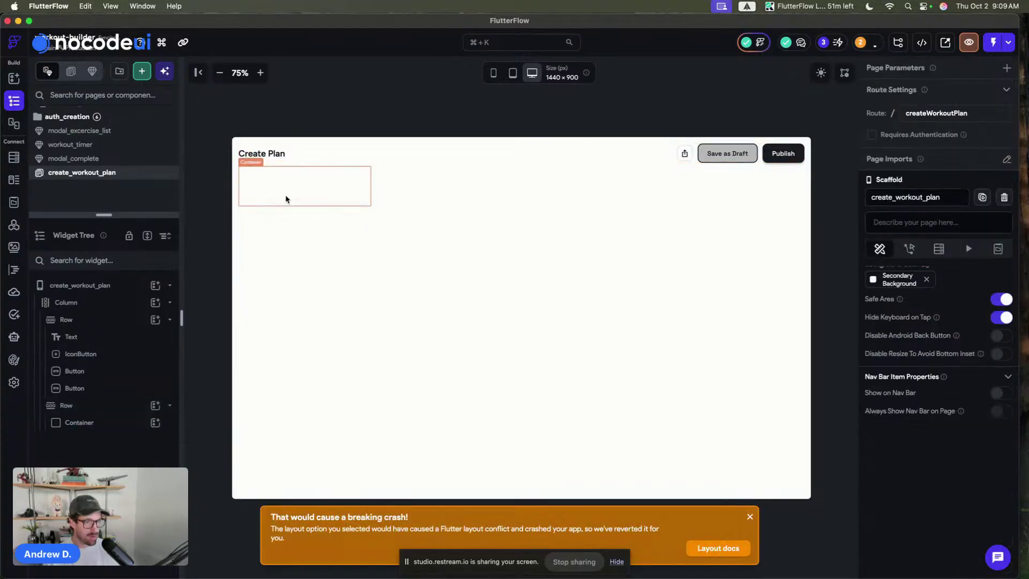
- Use a uniform corner radius on the container and set the lower row to Expanded
{"action": "left_click", "coordinate": [284, 199]}
{"action": "left_click", "coordinate": [944, 486]}
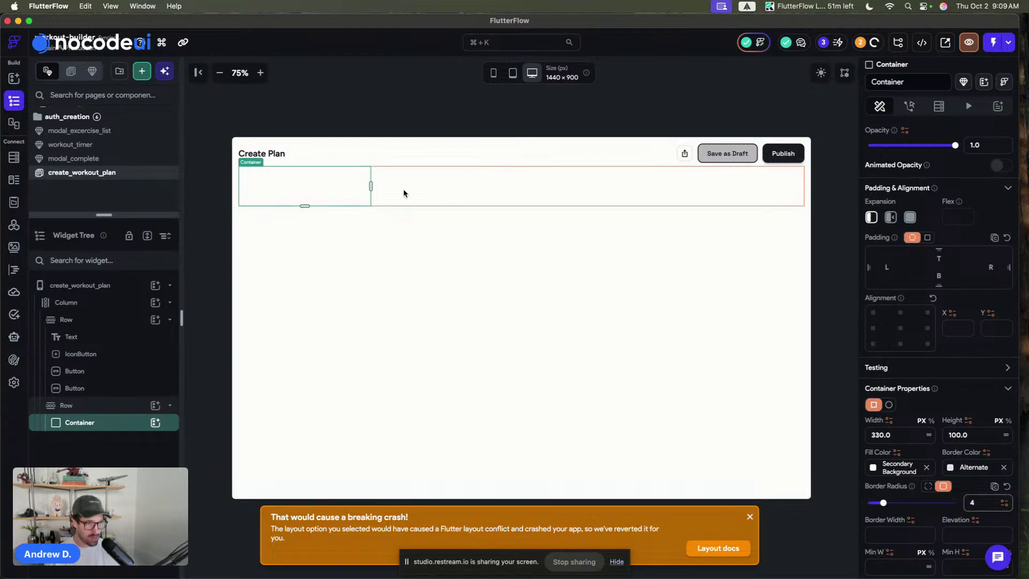
{"action": "left_click", "coordinate": [396, 192]}
{"action": "left_click", "coordinate": [909, 173]}
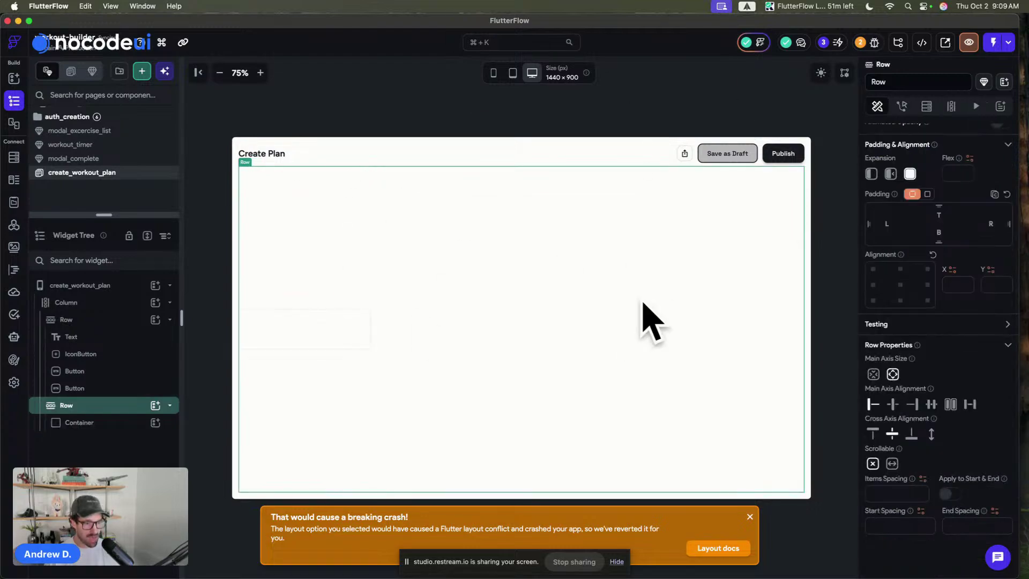
- Make the container full height, then duplicate it beside itself
{"action": "left_click", "coordinate": [390, 86]}
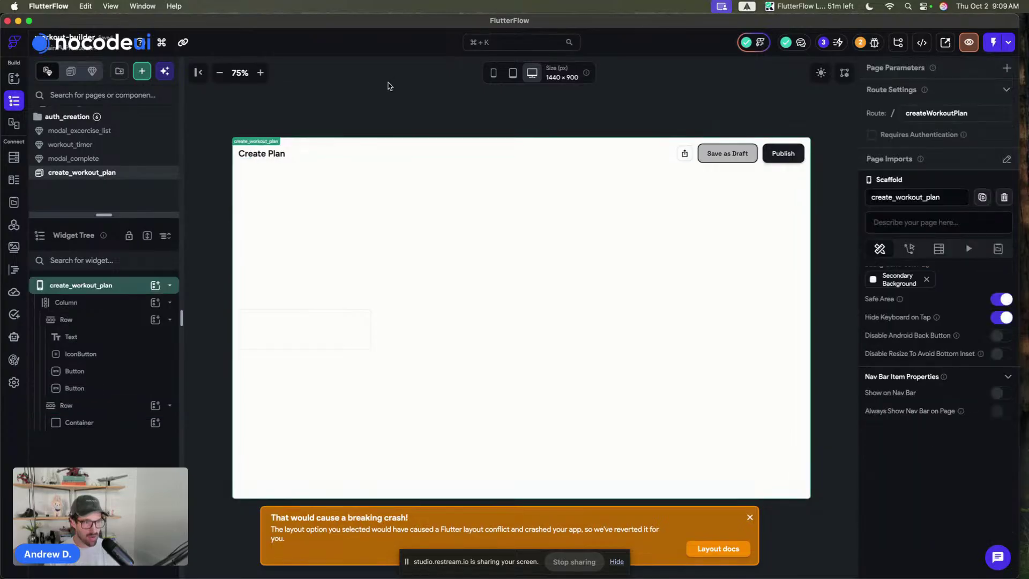
{"action": "left_click", "coordinate": [298, 356]}
{"action": "left_click", "coordinate": [311, 343]}
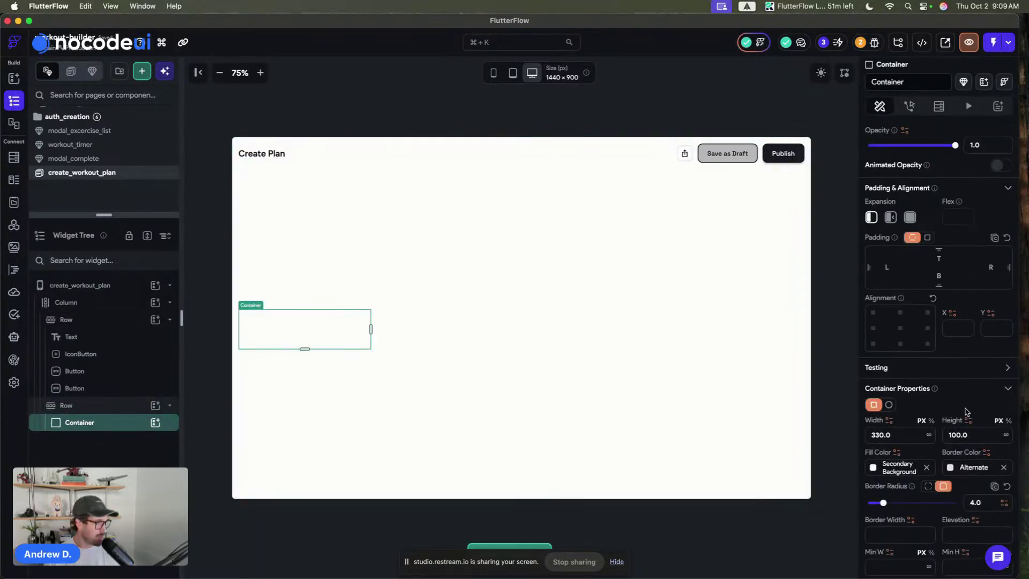
{"action": "left_click", "coordinate": [1006, 435]}
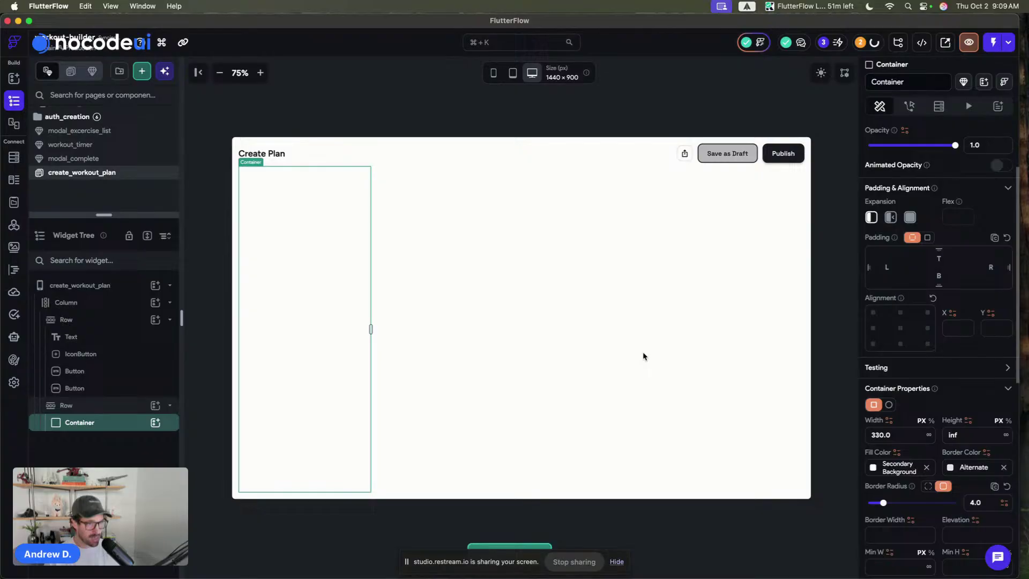
{"action": "left_click", "coordinate": [337, 81]}
{"action": "left_click", "coordinate": [307, 278]}
{"action": "key", "text": "super+d"}
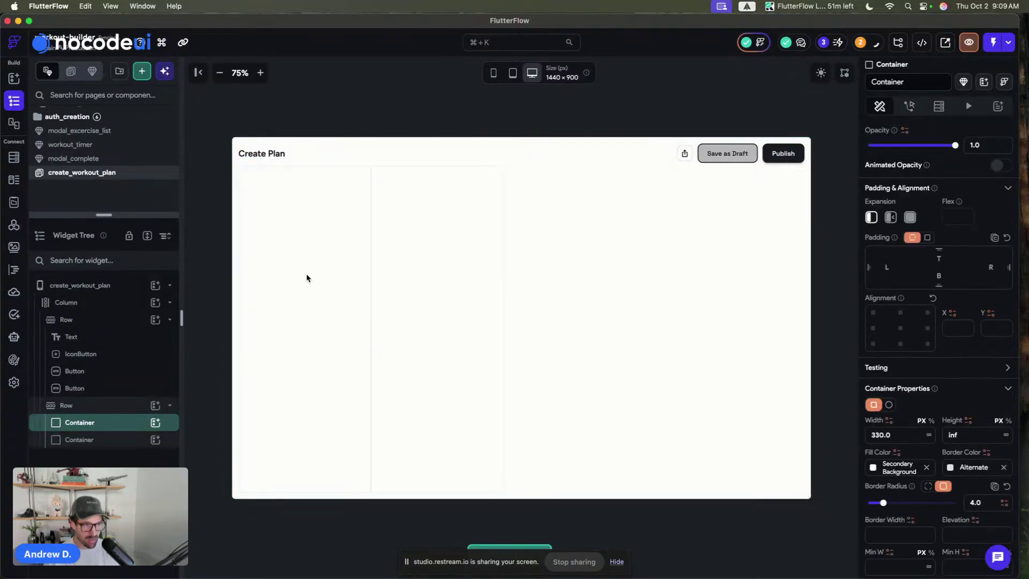
- Set the lower row's item spacing to 12
{"action": "left_click", "coordinate": [442, 241]}
{"action": "left_click", "coordinate": [597, 262]}
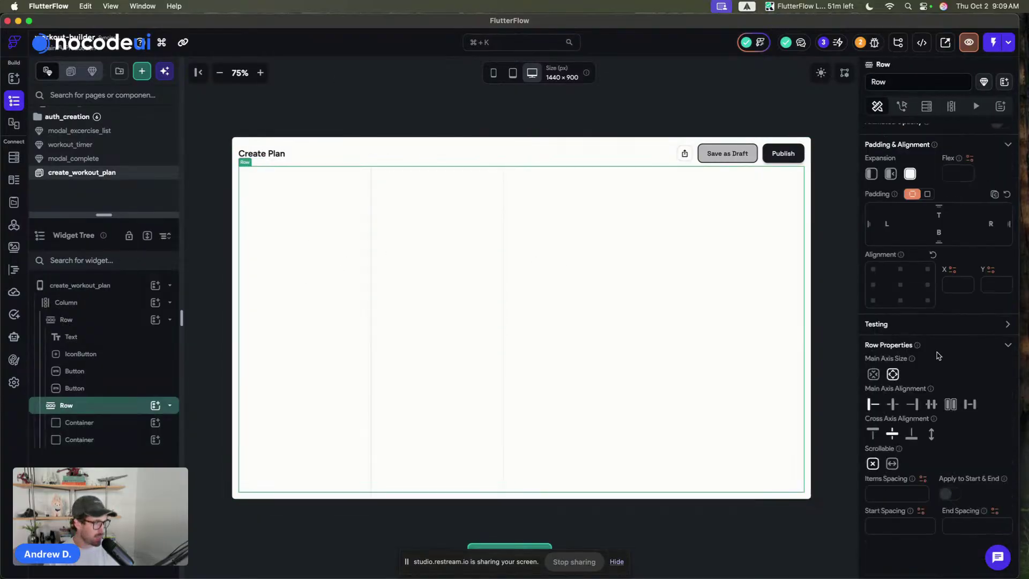
{"action": "left_click", "coordinate": [881, 492]}
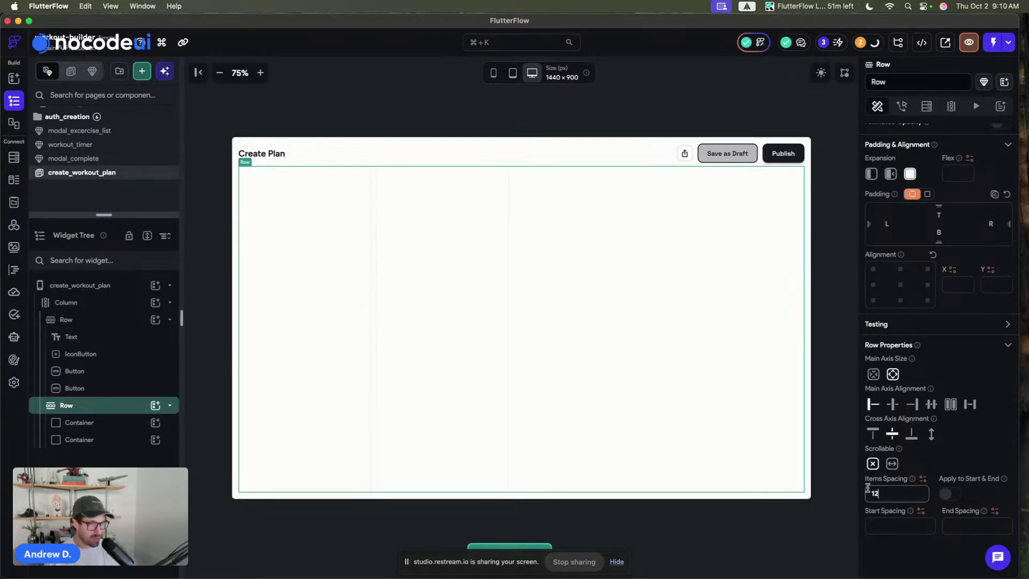
- Set the second container's expansion to Expanded so it fills the remaining width
{"action": "left_click", "coordinate": [410, 375]}
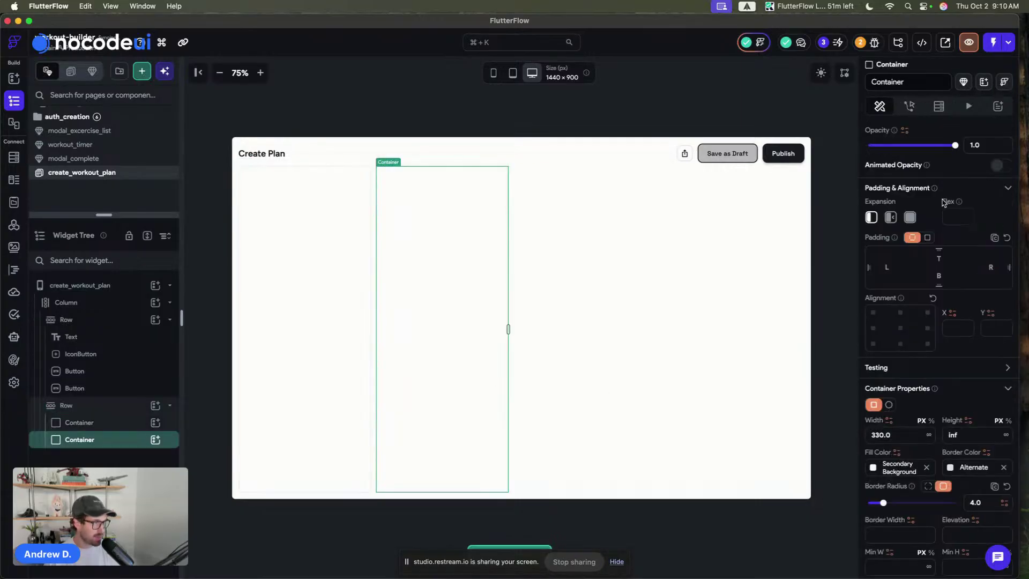
{"action": "left_click", "coordinate": [909, 218]}
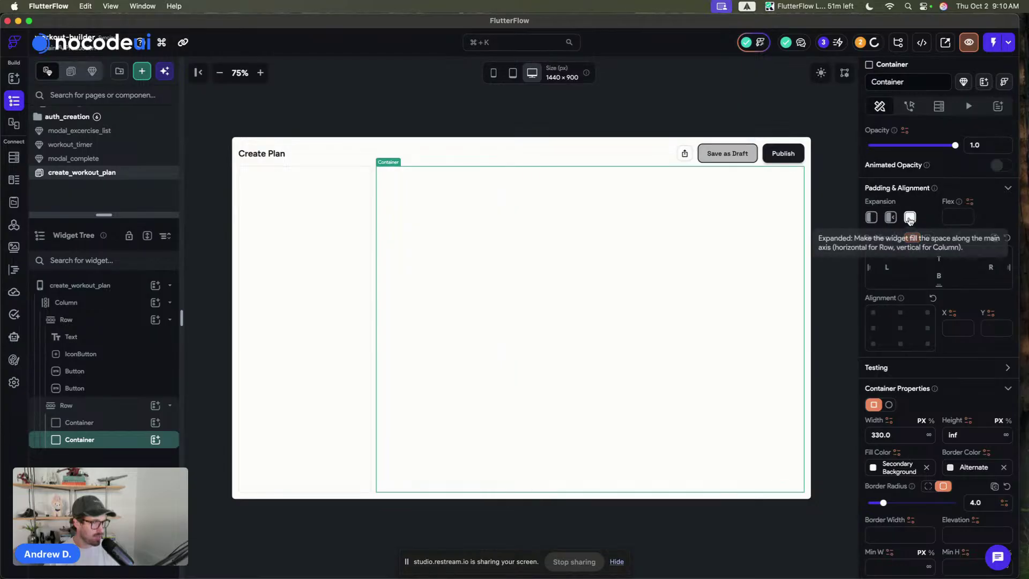
{"action": "left_click", "coordinate": [427, 102]}
{"action": "left_click", "coordinate": [686, 245]}
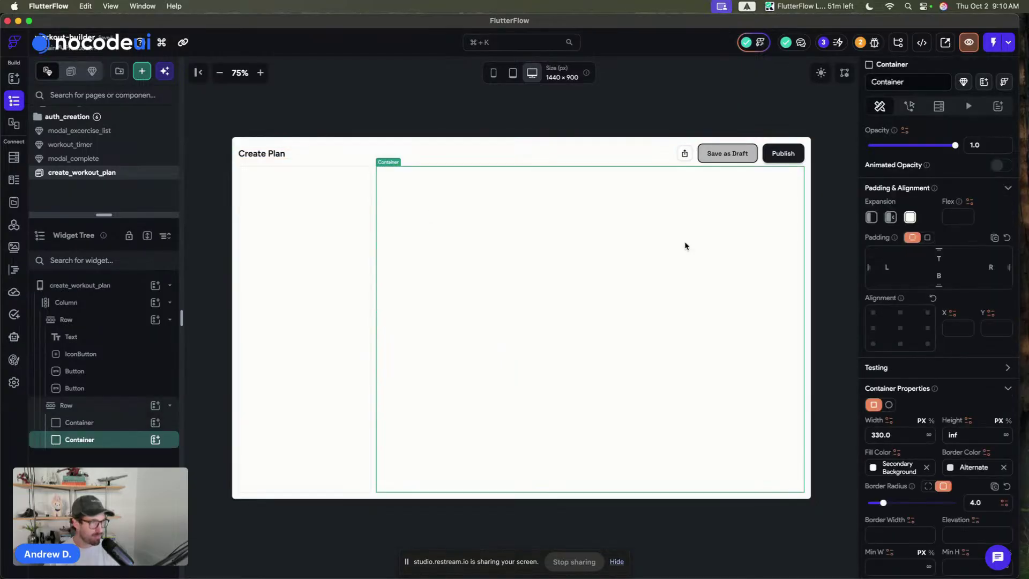
{"action": "scroll", "coordinate": [932, 321], "scroll_direction": "down", "scroll_amount": 3}
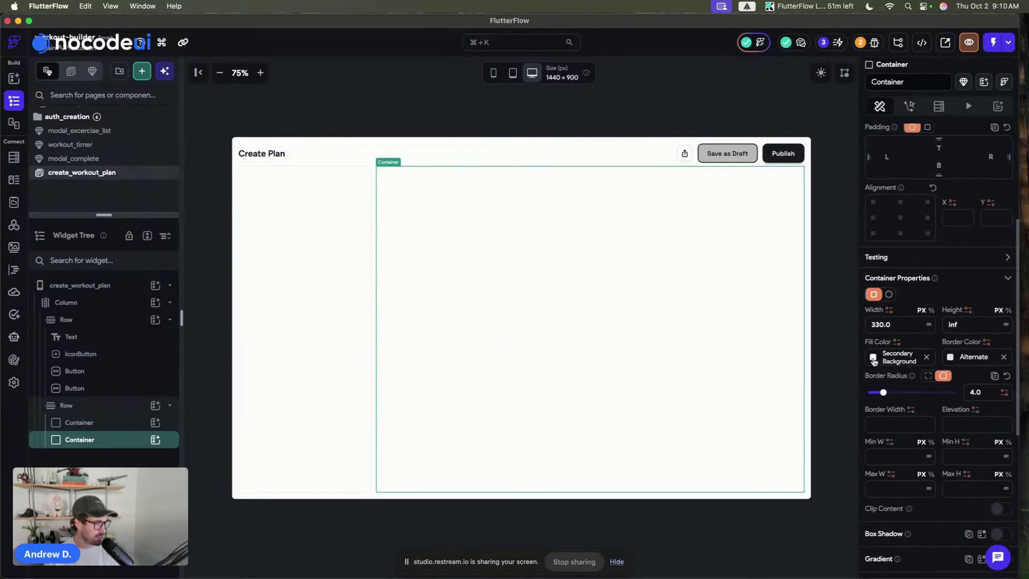
- Fill the right container with the Primary Background colour
{"action": "left_click", "coordinate": [873, 361]}
{"action": "left_click", "coordinate": [740, 498]}
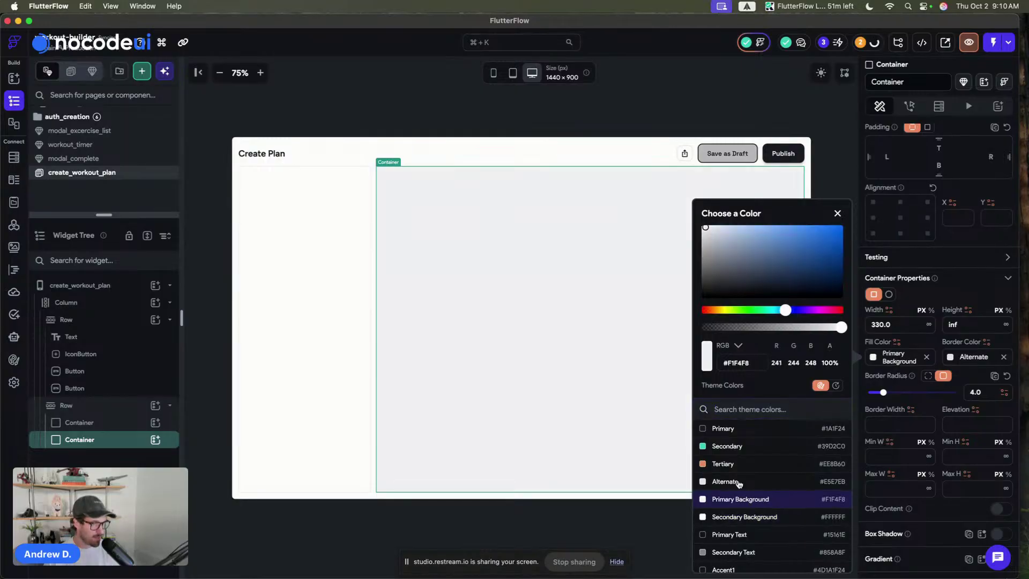
{"action": "left_click", "coordinate": [516, 119]}
{"action": "left_click", "coordinate": [511, 126]}
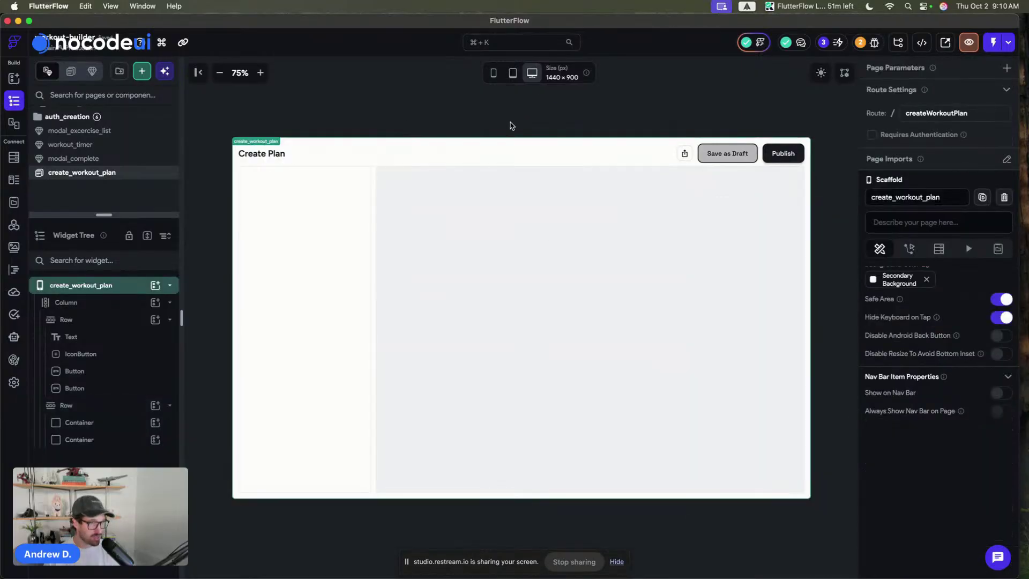
{"action": "left_click", "coordinate": [512, 266]}
- Set the container's background image to the canvas.png project asset
{"action": "scroll", "coordinate": [992, 356], "scroll_direction": "down", "scroll_amount": 4}
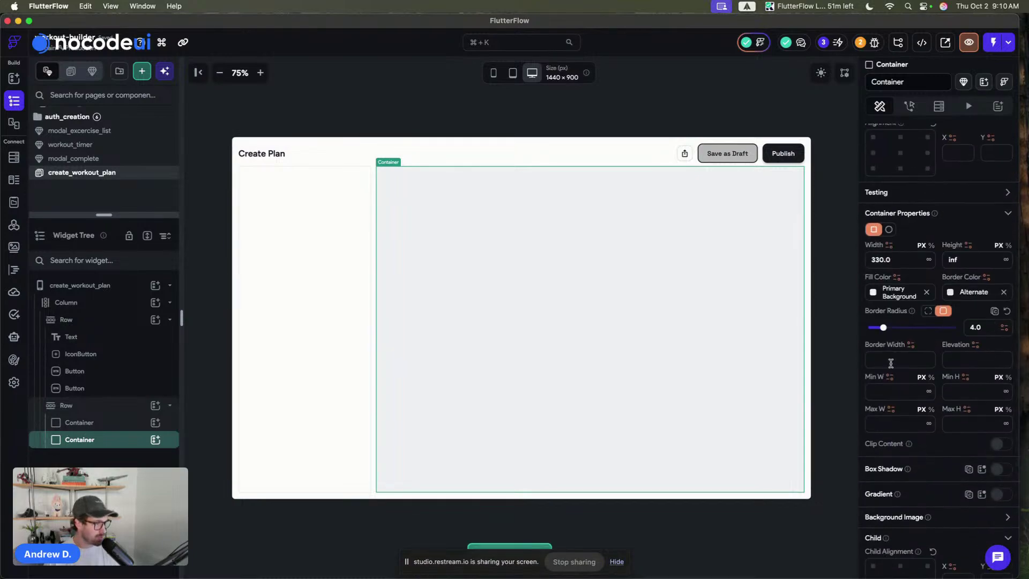
{"action": "scroll", "coordinate": [890, 364], "scroll_direction": "down", "scroll_amount": 3}
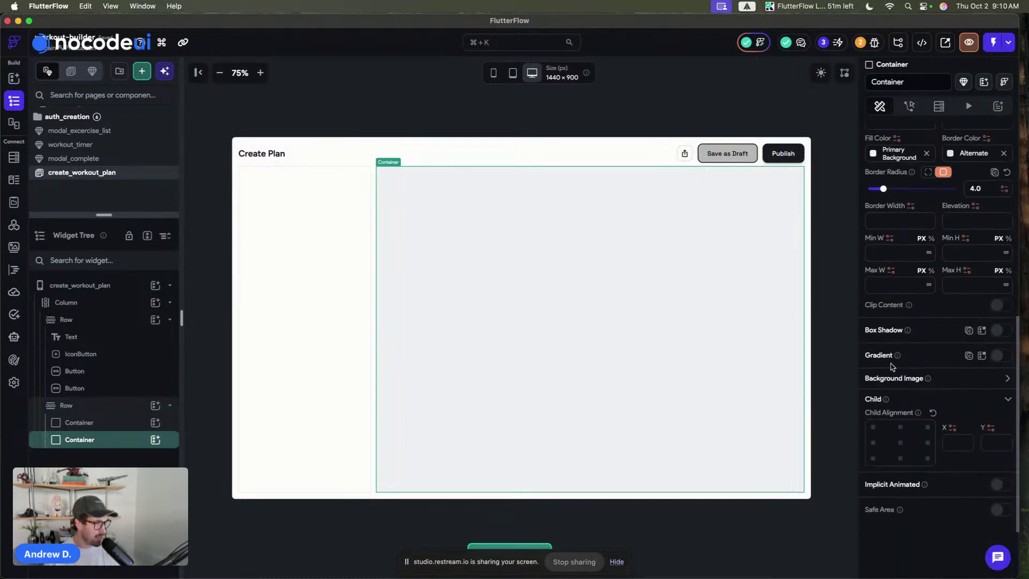
{"action": "left_click", "coordinate": [1004, 379]}
{"action": "left_click", "coordinate": [918, 406]}
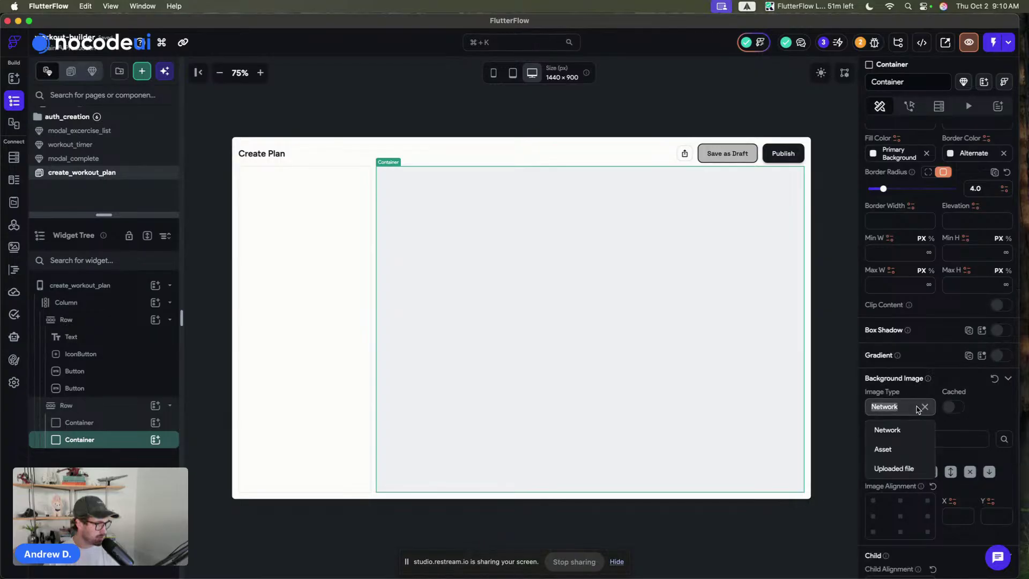
{"action": "left_click", "coordinate": [905, 450]}
{"action": "scroll", "coordinate": [916, 399], "scroll_direction": "down", "scroll_amount": 1}
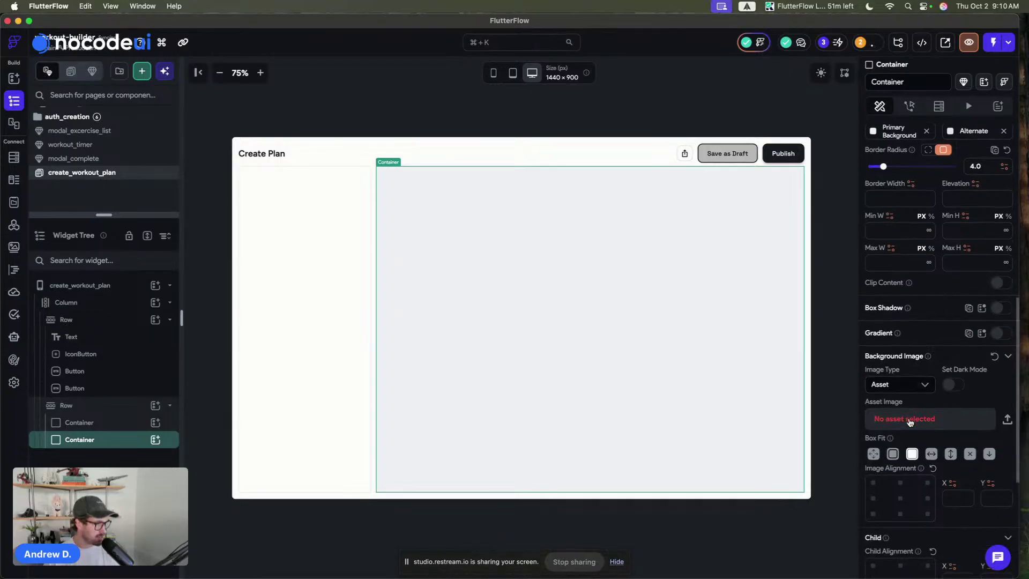
{"action": "left_click", "coordinate": [909, 420]}
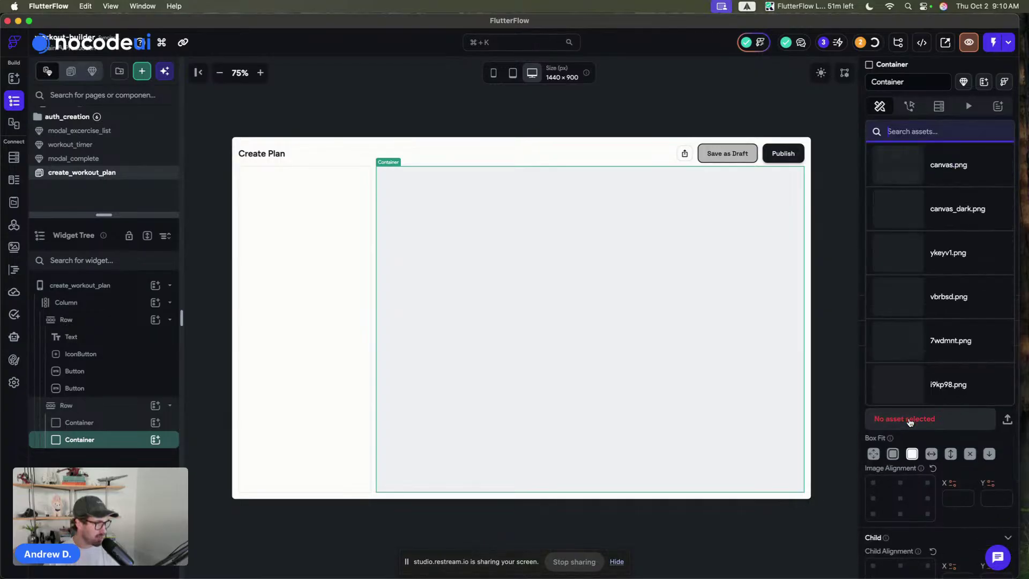
{"action": "left_click", "coordinate": [911, 179]}
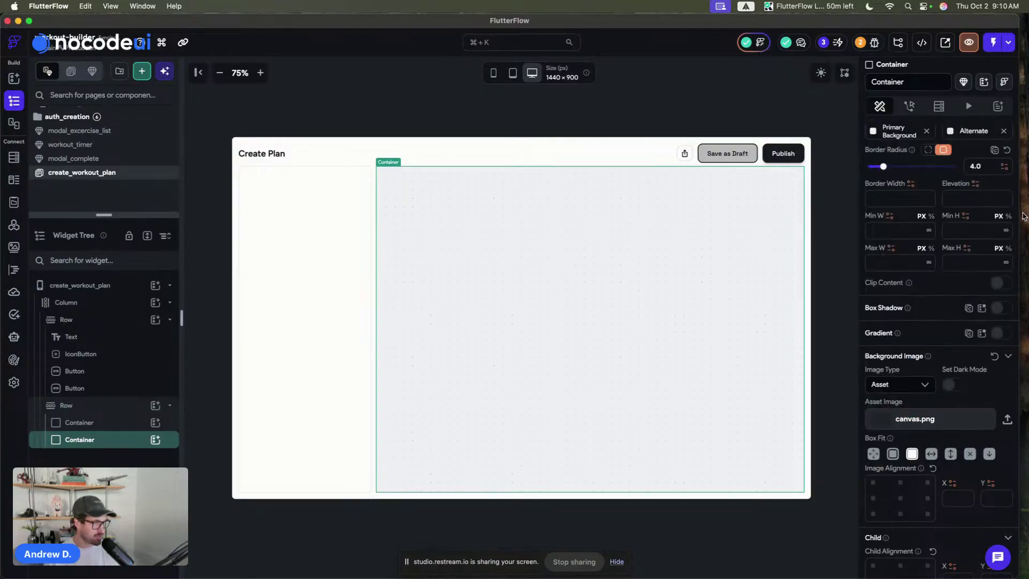
- Add canvas_dark.png as the dark-mode background image
{"action": "scroll", "coordinate": [974, 381], "scroll_direction": "down", "scroll_amount": 3}
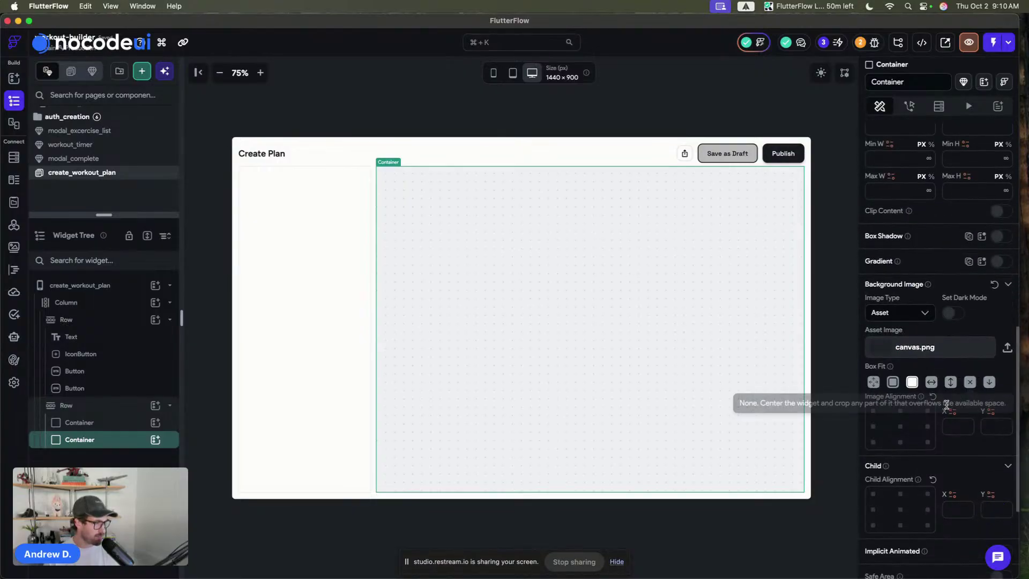
{"action": "left_click", "coordinate": [953, 313]}
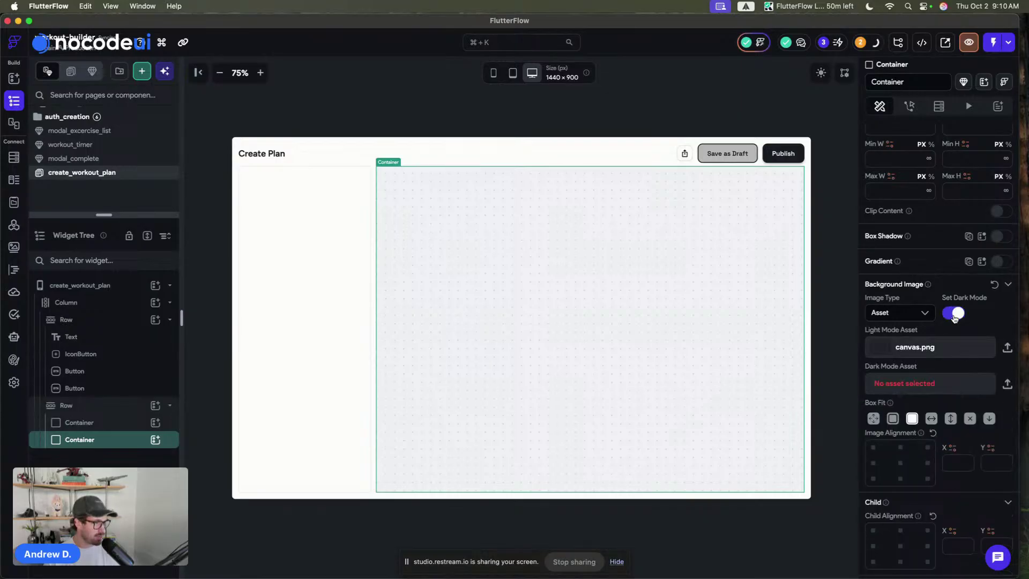
{"action": "left_click", "coordinate": [924, 381]}
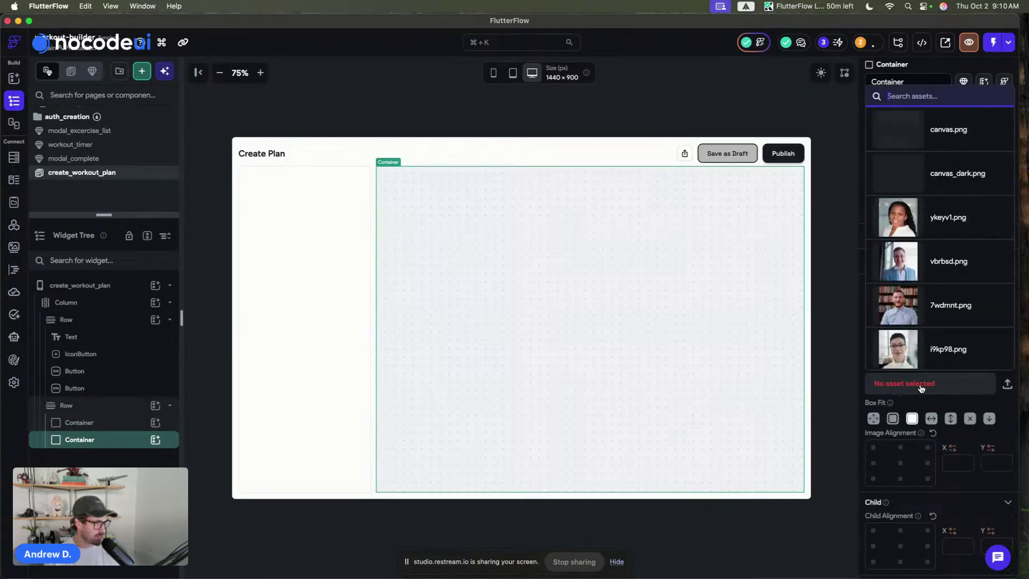
{"action": "left_click", "coordinate": [911, 178]}
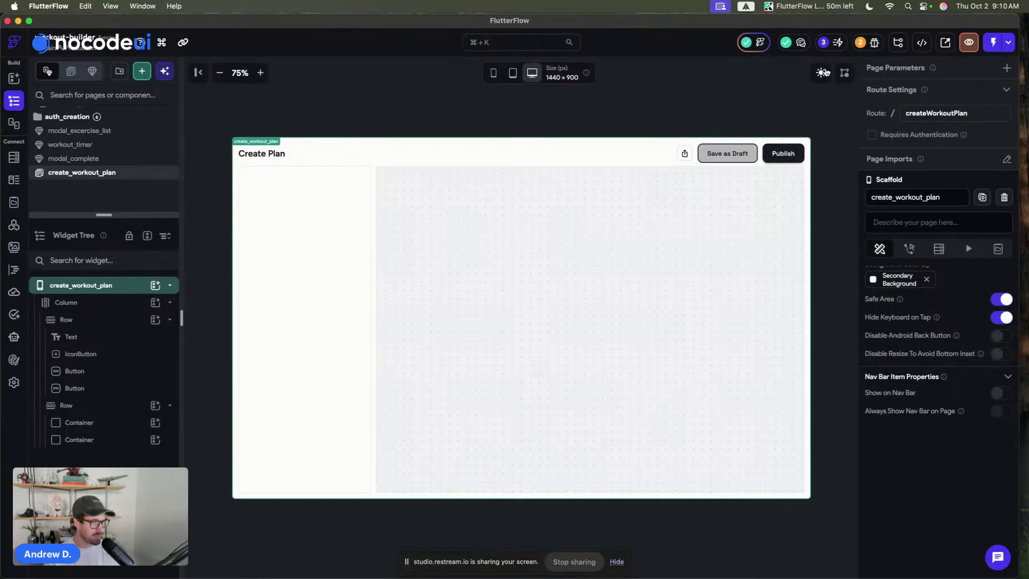
- Toggle the preview between dark and light mode to check the canvas backgrounds
{"action": "left_click", "coordinate": [820, 73]}
{"action": "left_click", "coordinate": [820, 73]}
{"action": "left_click", "coordinate": [820, 73]}
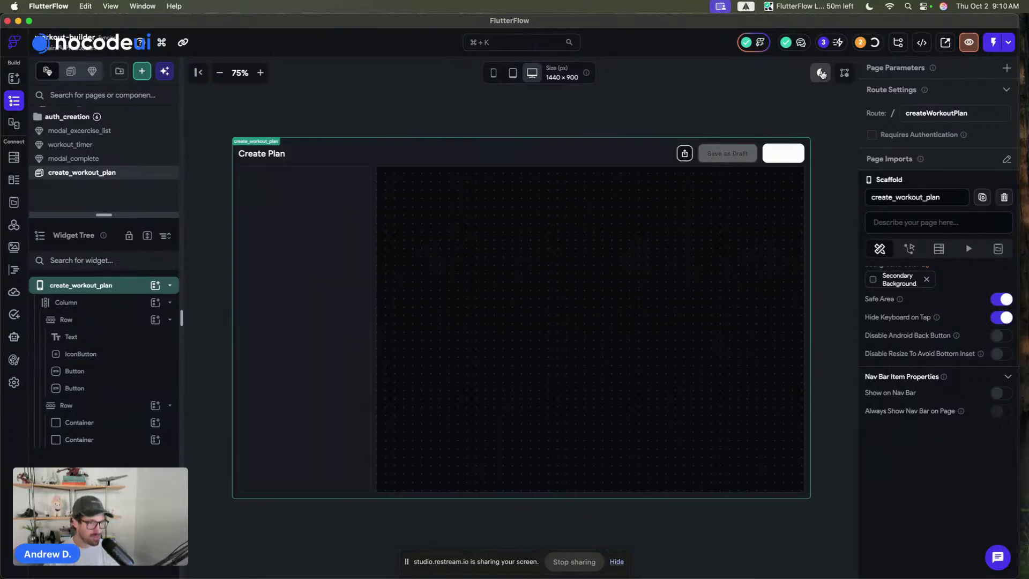
{"action": "left_click", "coordinate": [821, 73]}
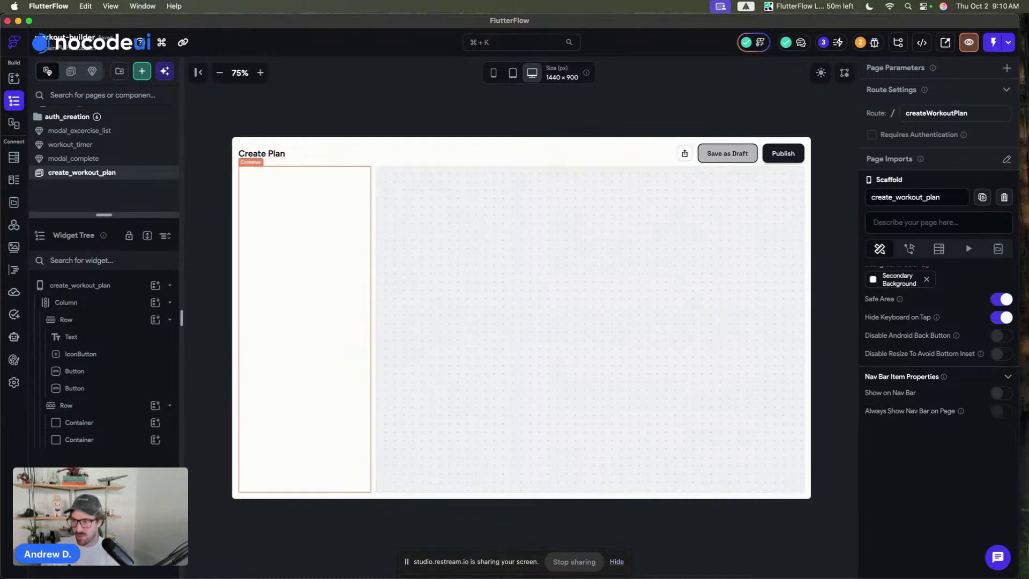
- Select both lower-row containers, then select the left one and begin editing its name
{"action": "left_click", "coordinate": [398, 86]}
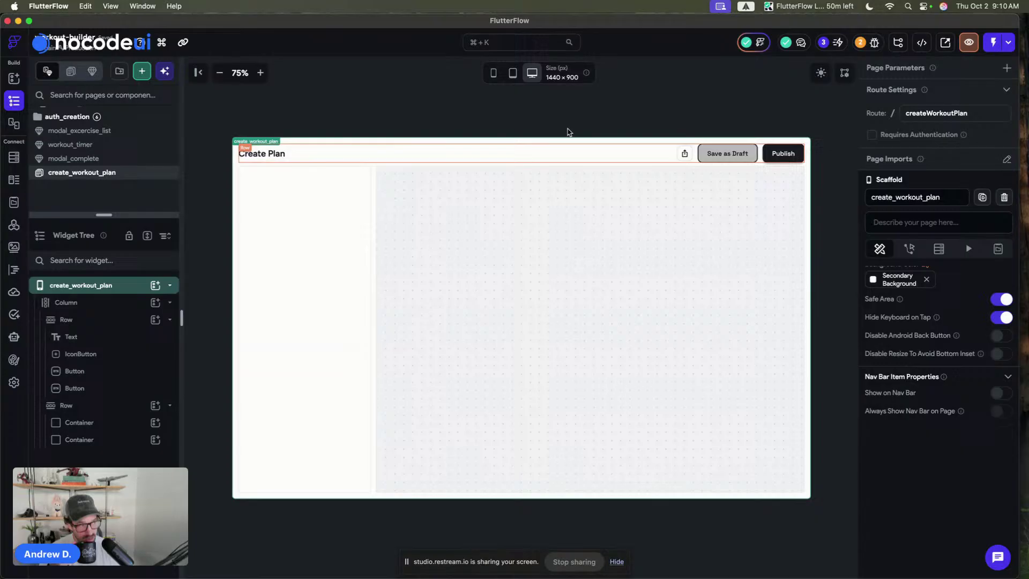
{"action": "left_click", "coordinate": [310, 199]}
{"action": "left_click", "coordinate": [453, 230]}
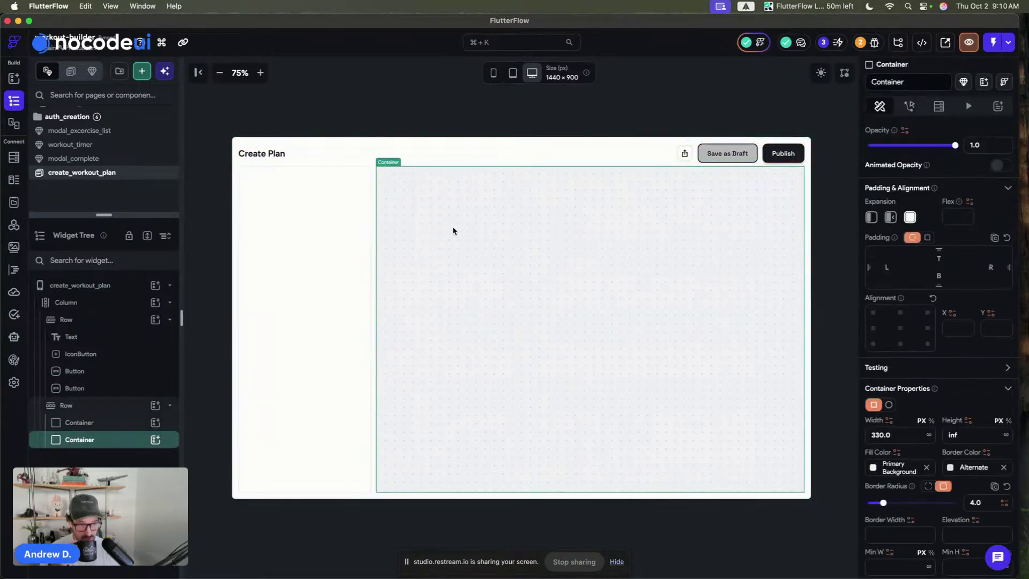
{"action": "left_click", "coordinate": [336, 226], "text": "shift"}
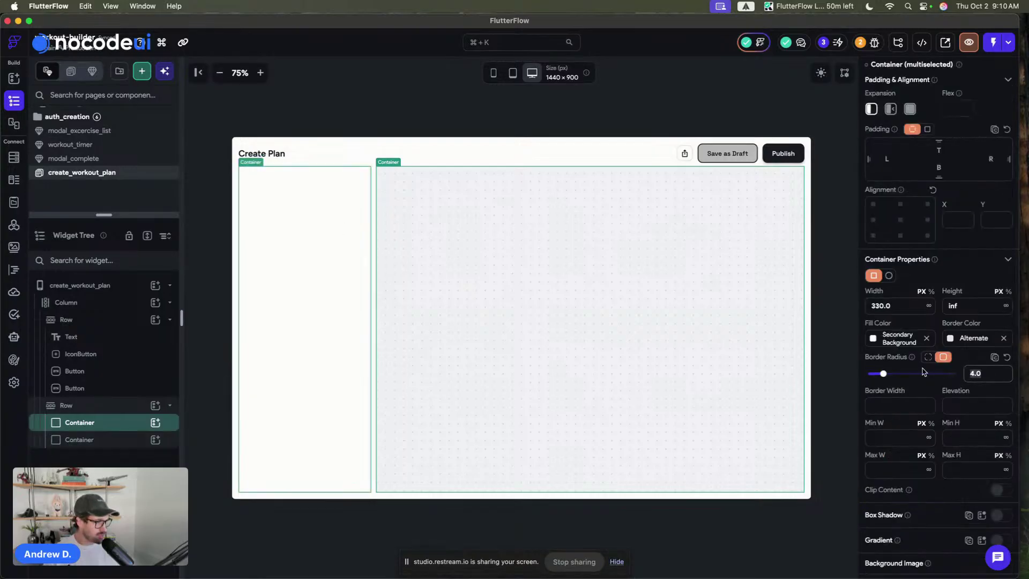
{"action": "left_click", "coordinate": [425, 87]}
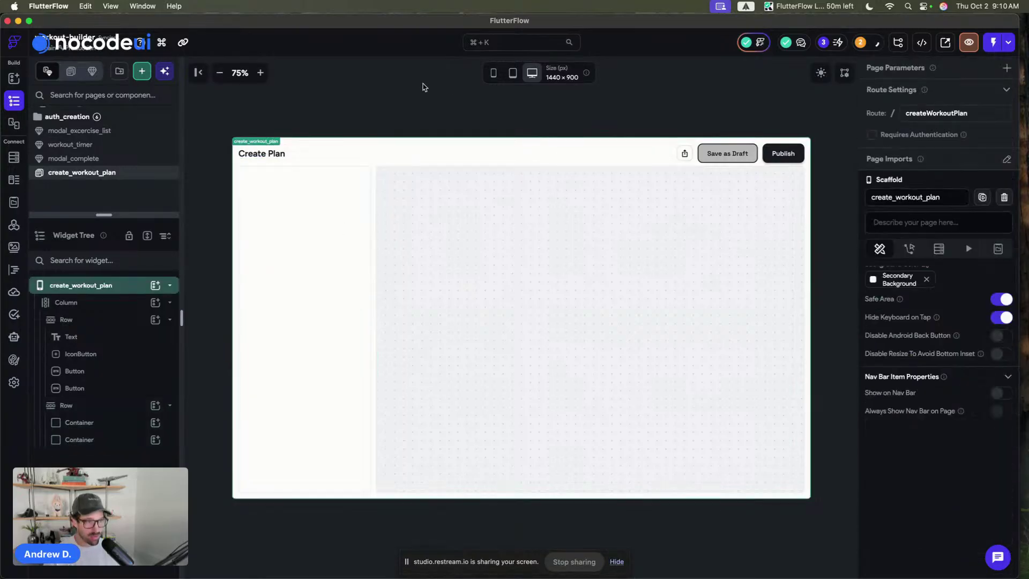
{"action": "left_click", "coordinate": [324, 215]}
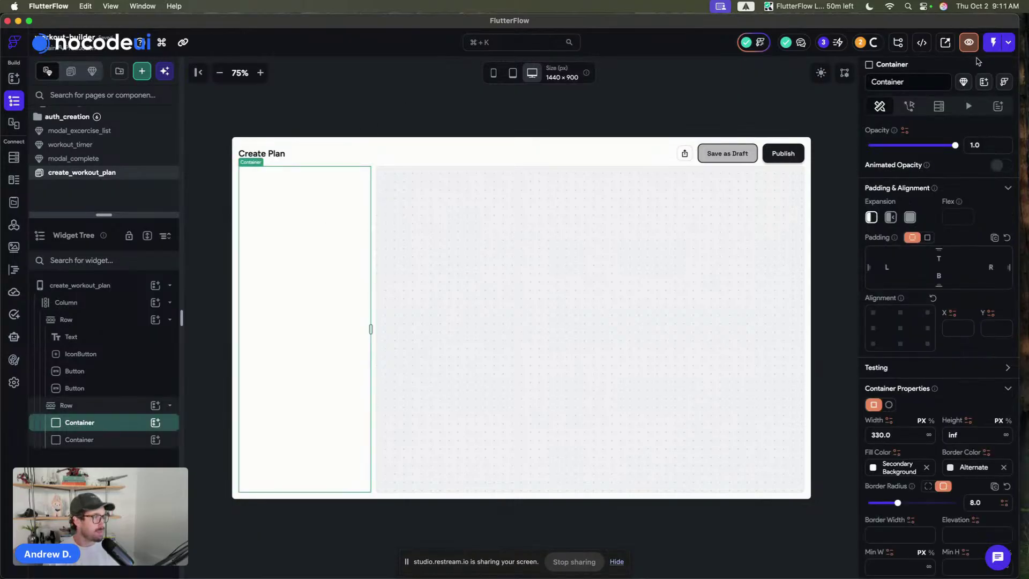
{"action": "double_click", "coordinate": [906, 82]}
- Name the left container find_workouts, then deselect back to the page
{"action": "type", "text": "find_"}
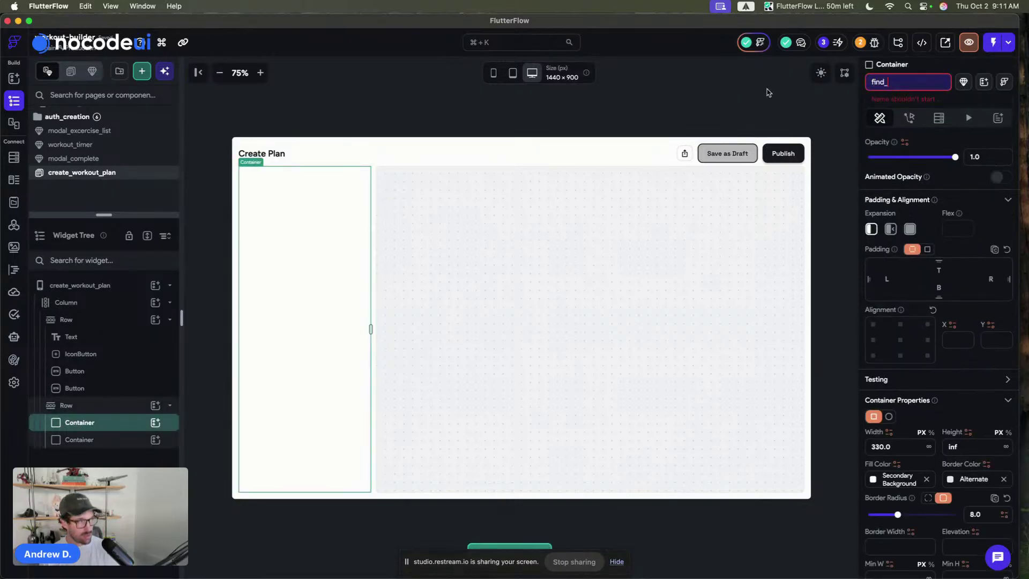
{"action": "type", "text": "workouts"}
{"action": "key", "text": "Return"}
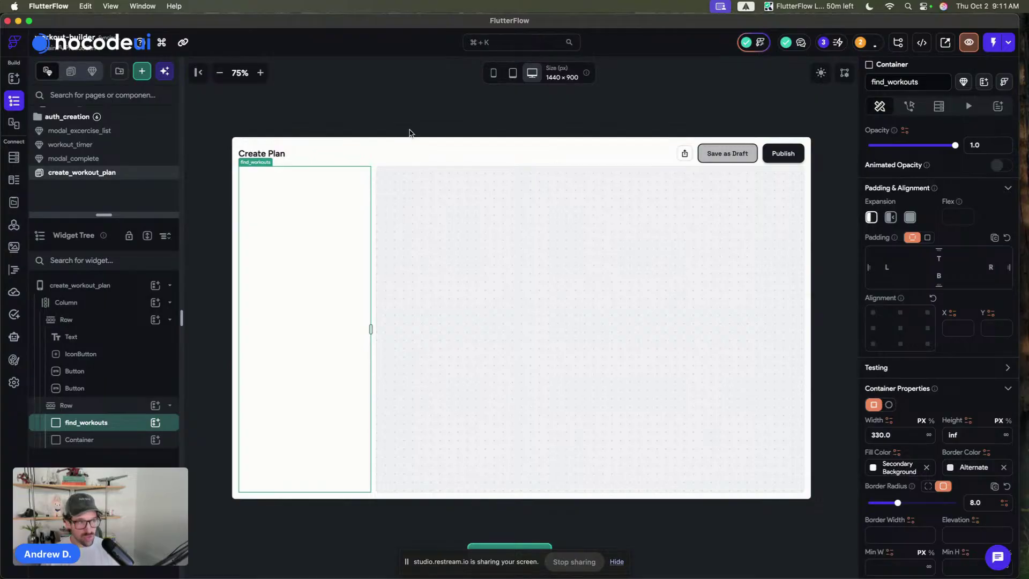
{"action": "left_click", "coordinate": [430, 179]}
{"action": "left_click", "coordinate": [324, 120]}
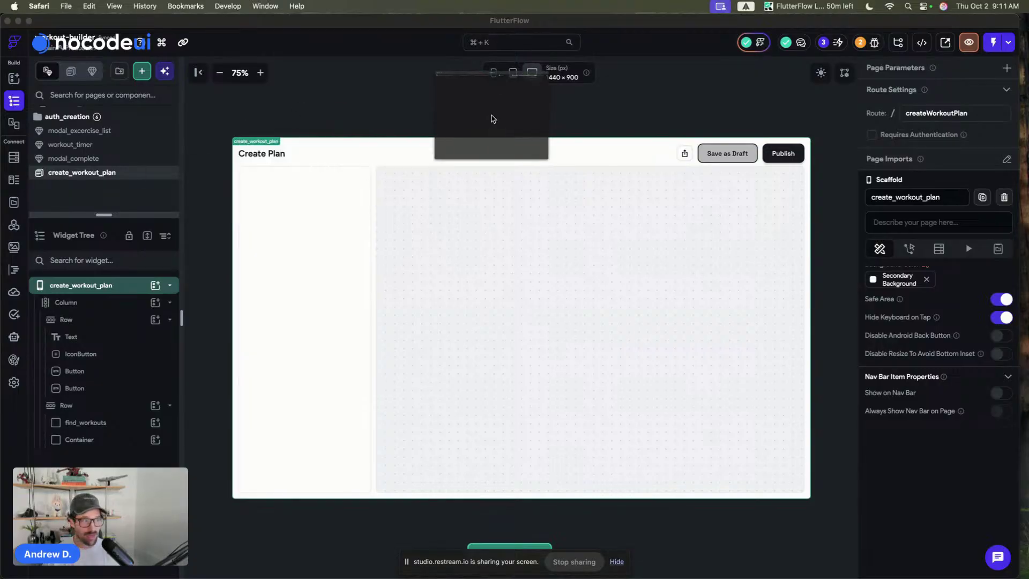
{"action": "key", "text": "super+Tab"}
{"action": "scroll", "coordinate": [662, 266], "scroll_direction": "down", "scroll_amount": 5}
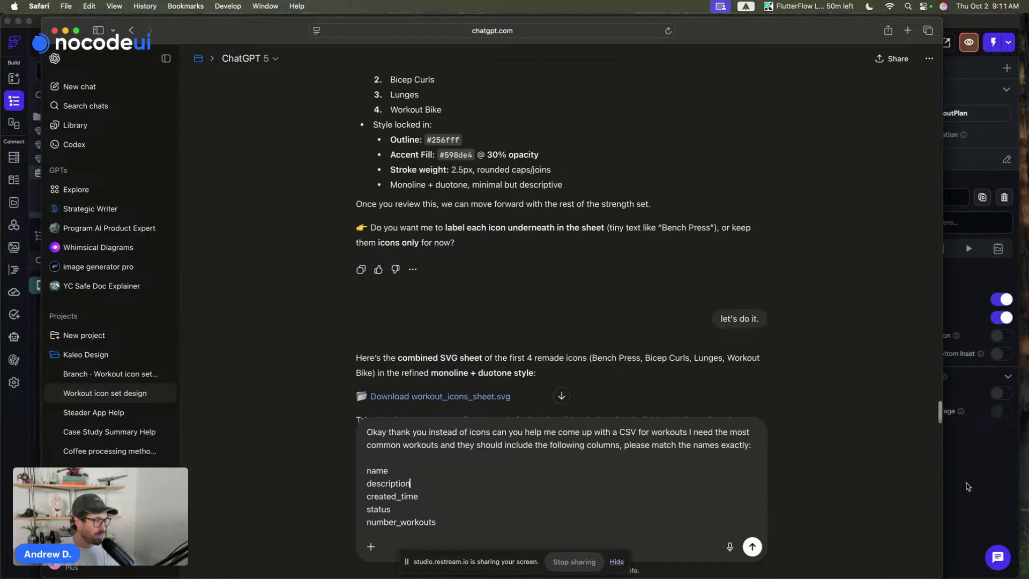
{"action": "left_click_drag", "start_coordinate": [940, 571], "coordinate": [834, 571]}
{"action": "scroll", "coordinate": [534, 279], "scroll_direction": "down", "scroll_amount": 3}
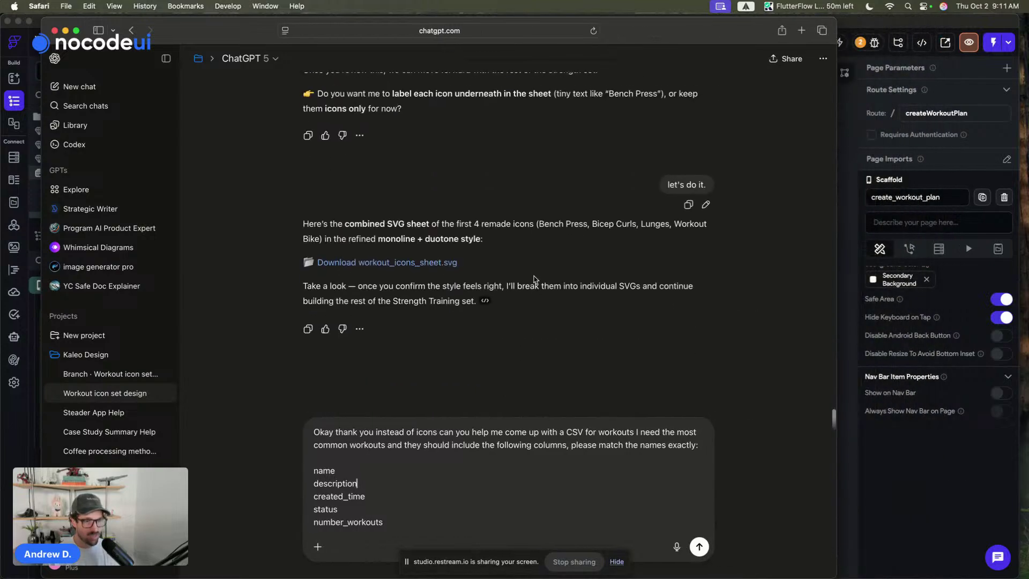
{"action": "left_click", "coordinate": [166, 58]}
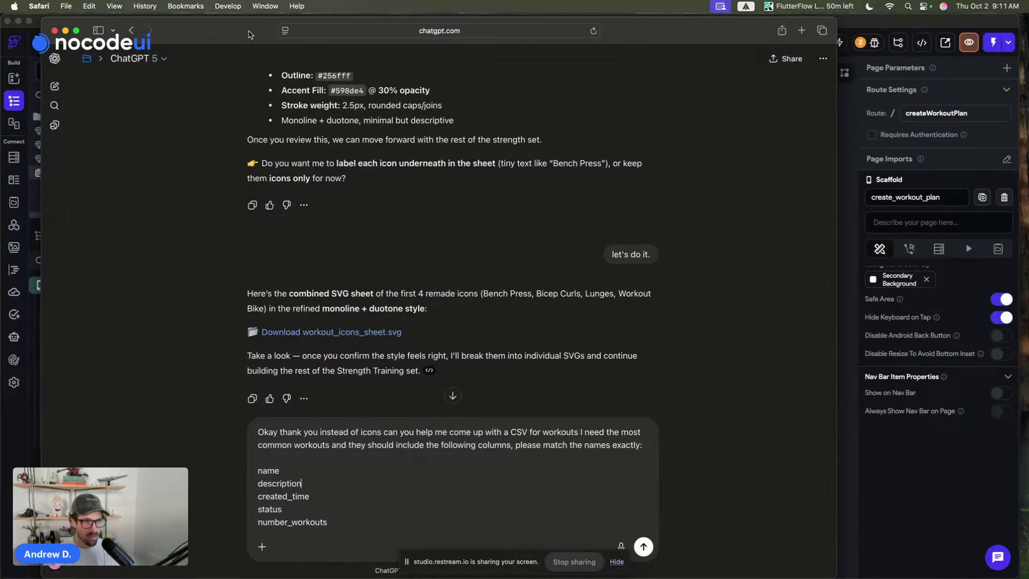
{"action": "key", "text": "super+grave"}
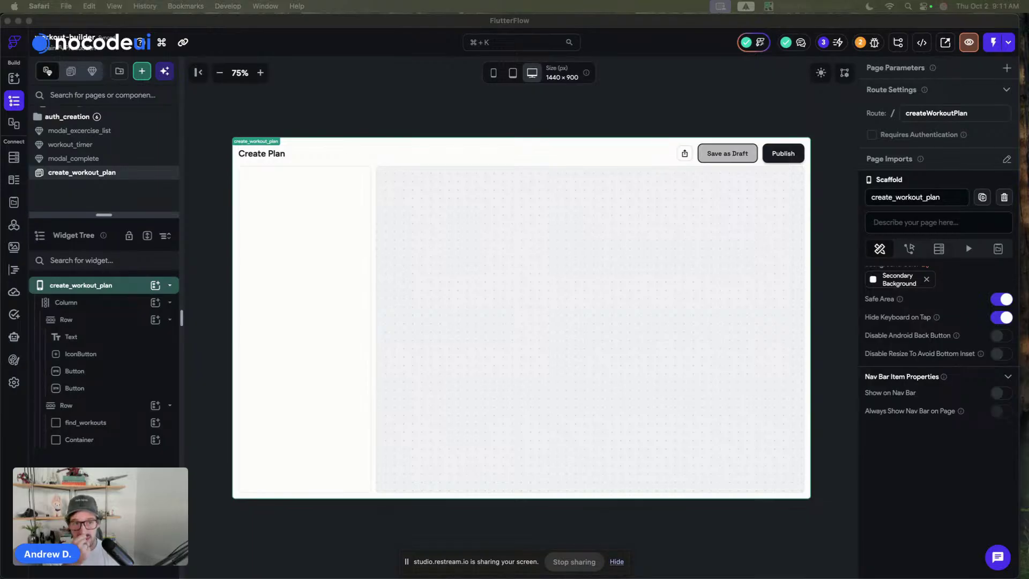
- Open the Firestore schema showing the workouts collection's fields
{"action": "left_click", "coordinate": [196, 23]}
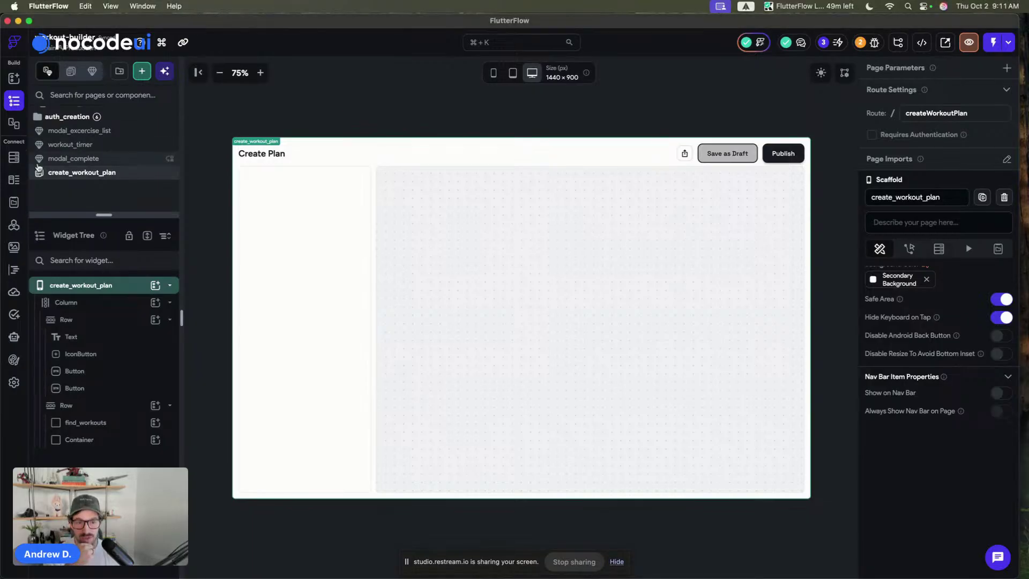
{"action": "left_click", "coordinate": [14, 157]}
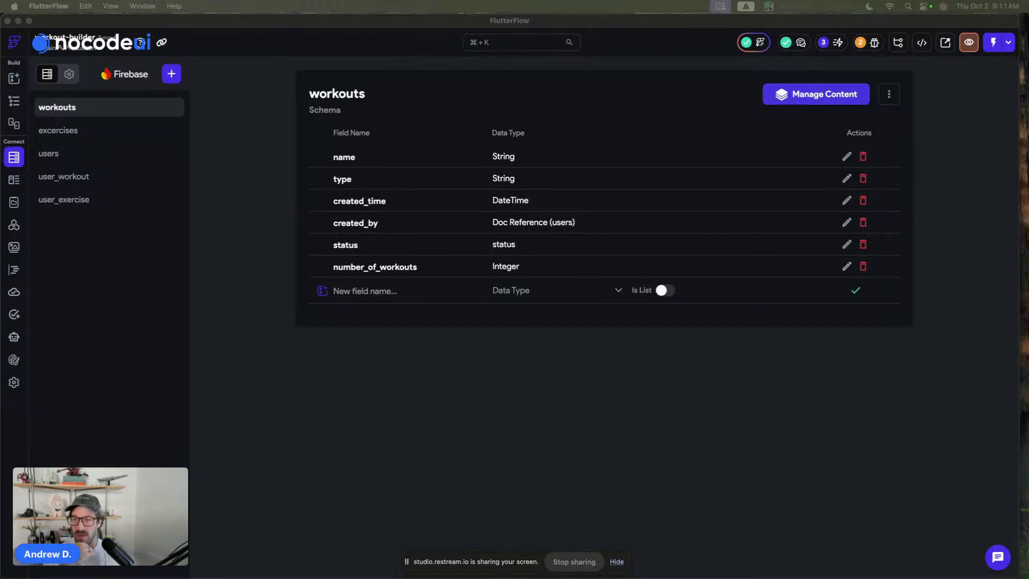
- Open the excercises collection to view its name, description and other fields
{"action": "left_click", "coordinate": [250, 110]}
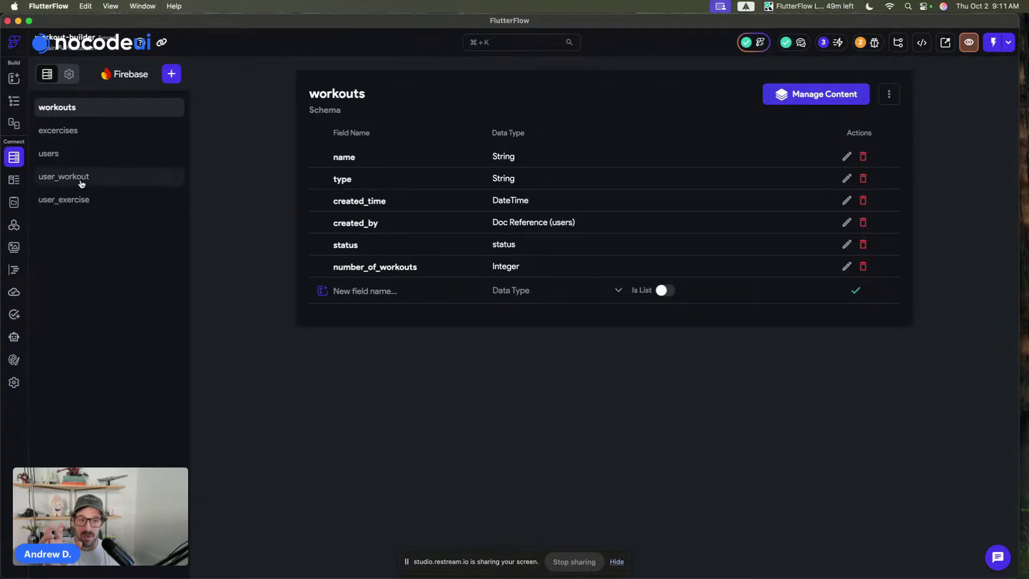
{"action": "left_click", "coordinate": [83, 139]}
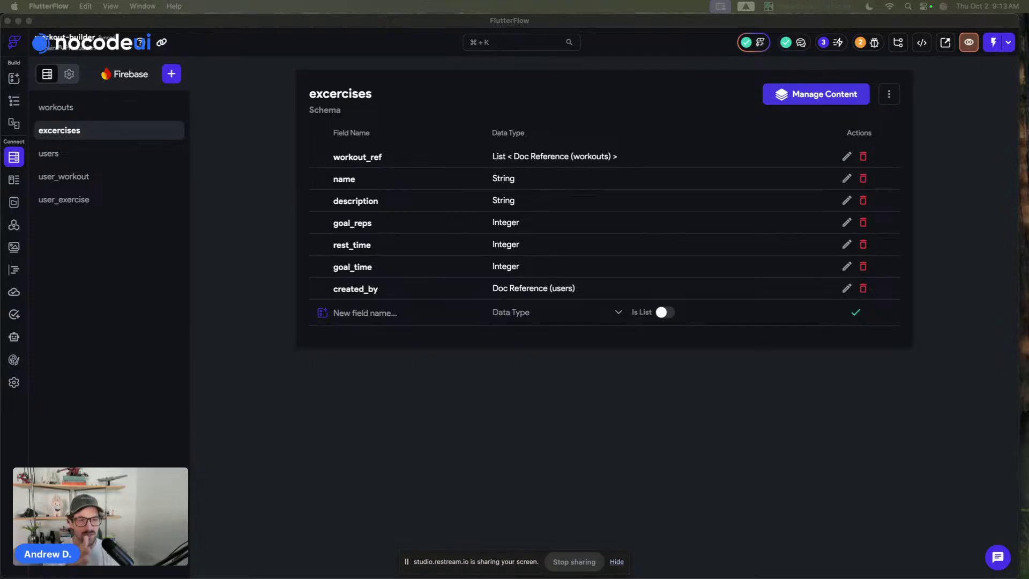
- Nudge the FlutterFlow window, then return to the create_workout_plan page builder
{"action": "left_click", "coordinate": [267, 145]}
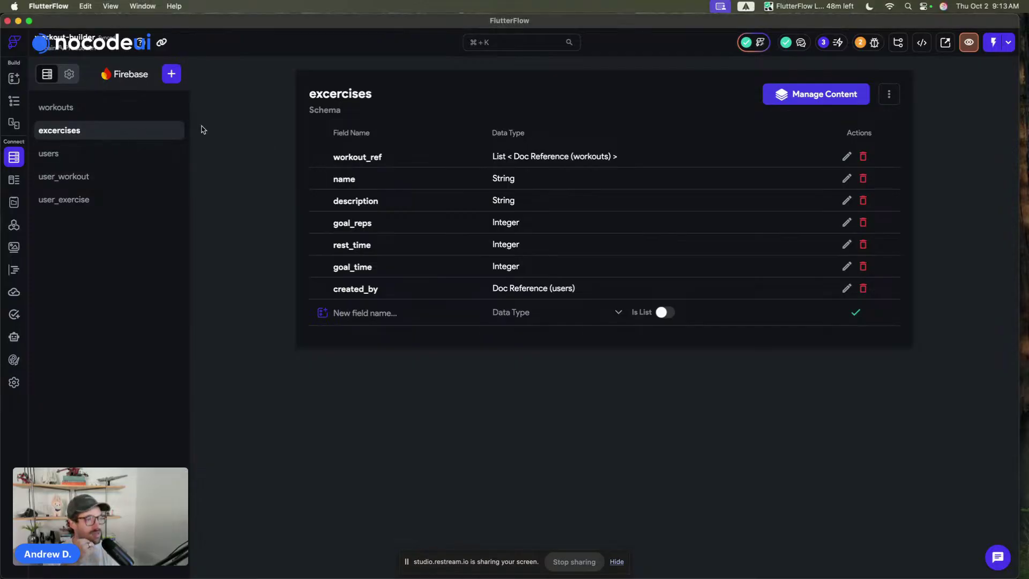
{"action": "left_click_drag", "start_coordinate": [307, 23], "coordinate": [316, 24]}
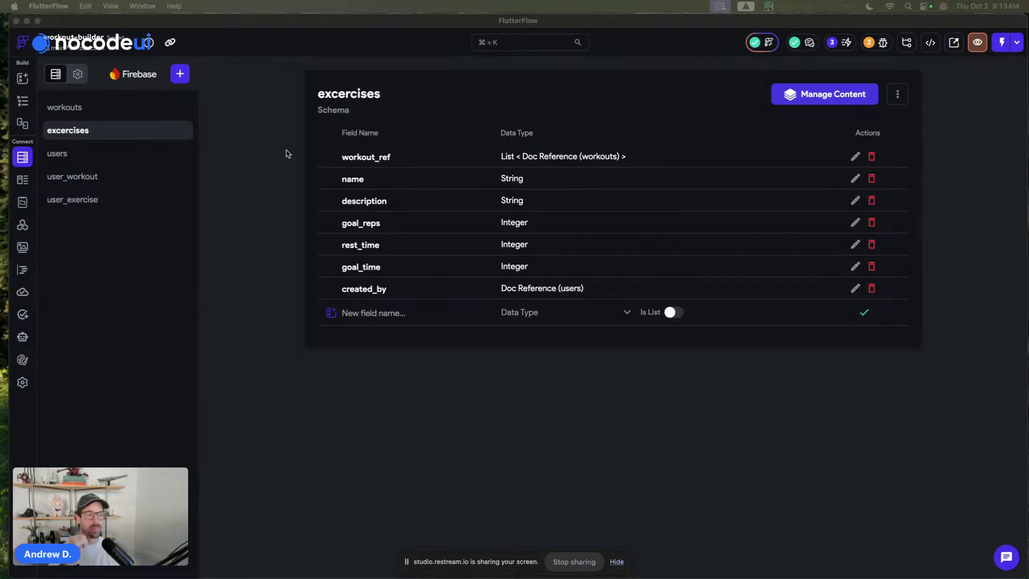
{"action": "left_click", "coordinate": [281, 182]}
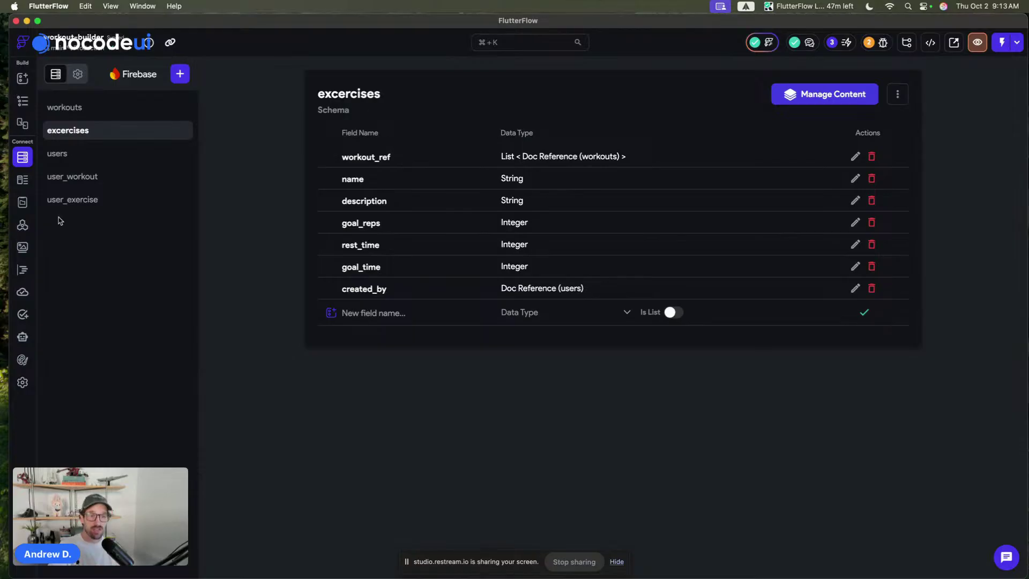
{"action": "left_click", "coordinate": [23, 101]}
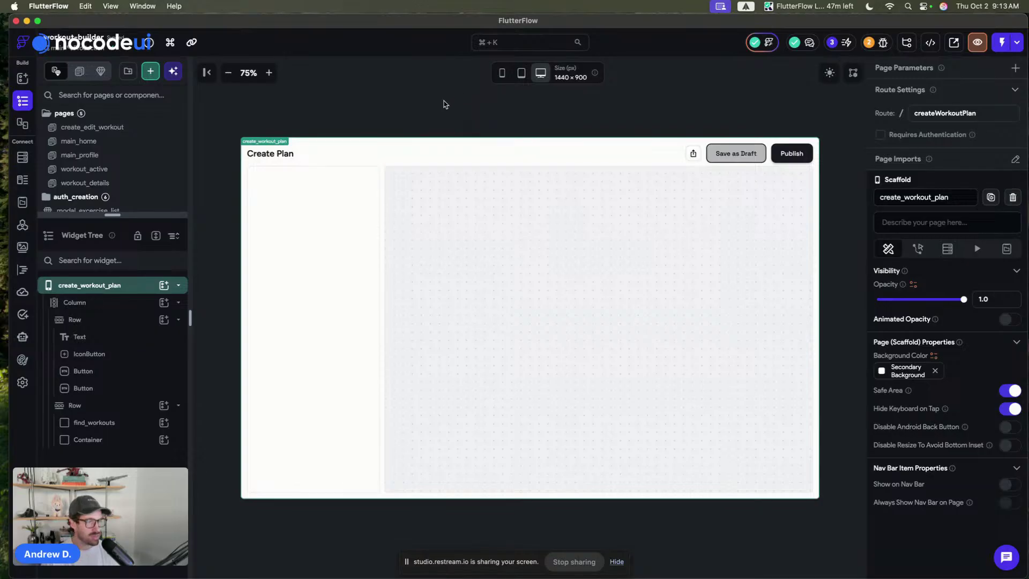
- Place a Column inside the find_workouts container without replacing its child
{"action": "key", "text": "a"}
{"action": "left_click_drag", "start_coordinate": [947, 264], "coordinate": [254, 238]}
{"action": "left_click", "coordinate": [555, 363]}
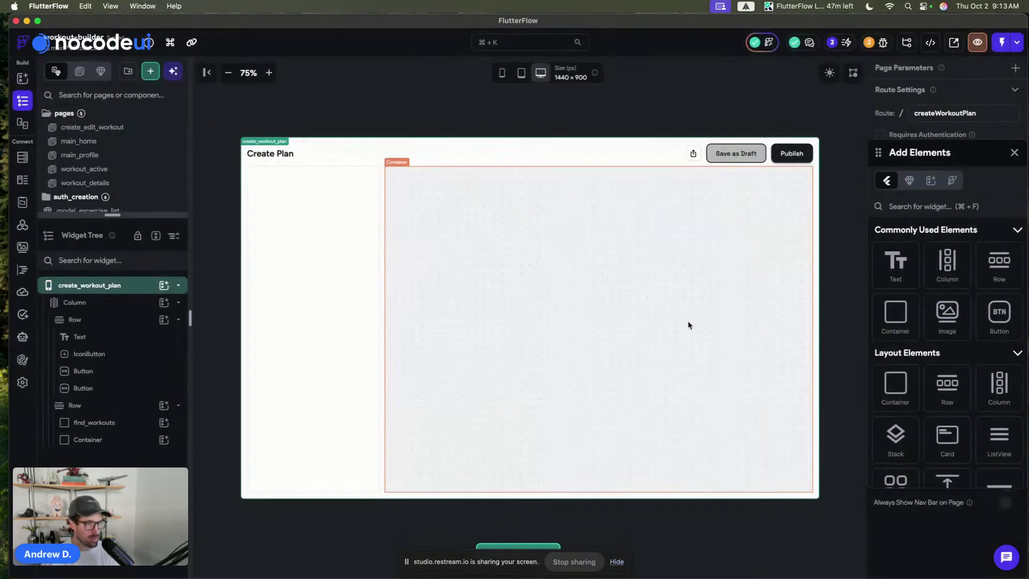
{"action": "left_click_drag", "start_coordinate": [947, 264], "coordinate": [281, 236]}
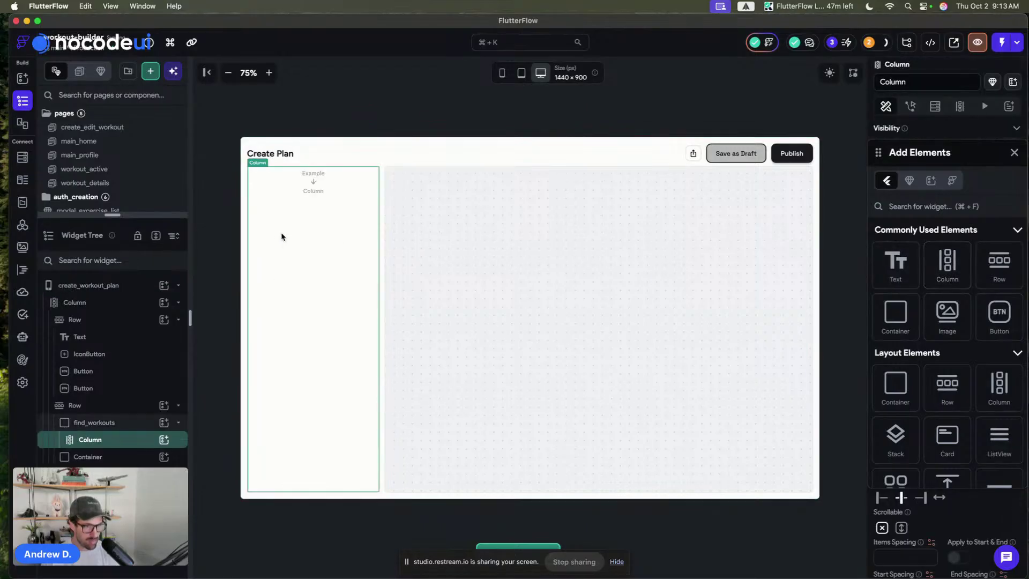
- Add a TextField, found by searching 'text', into the Column and start wrapping it (Cmd+B)
{"action": "left_click", "coordinate": [935, 207]}
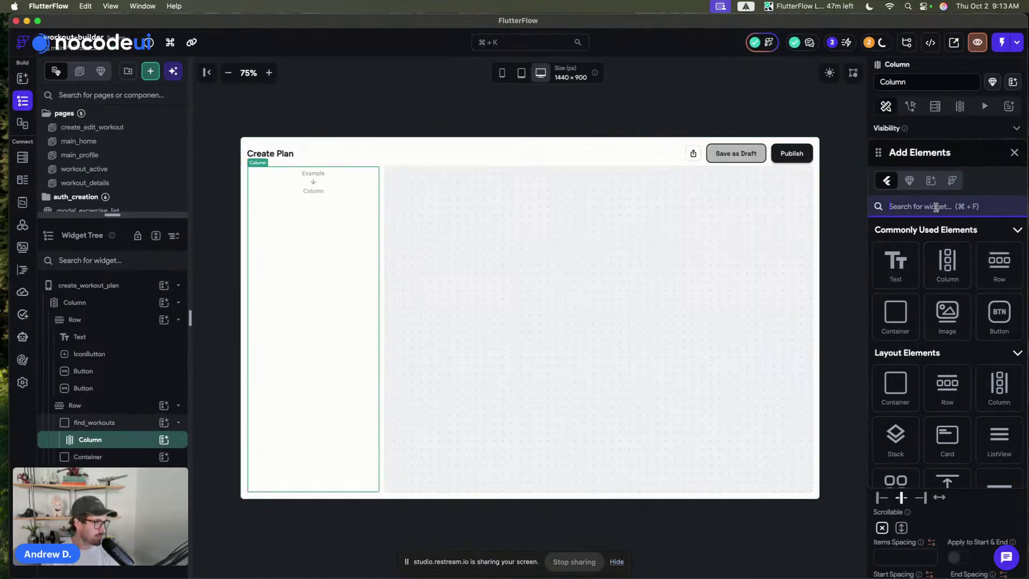
{"action": "type", "text": "text"}
{"action": "left_click_drag", "start_coordinate": [946, 264], "coordinate": [289, 279]}
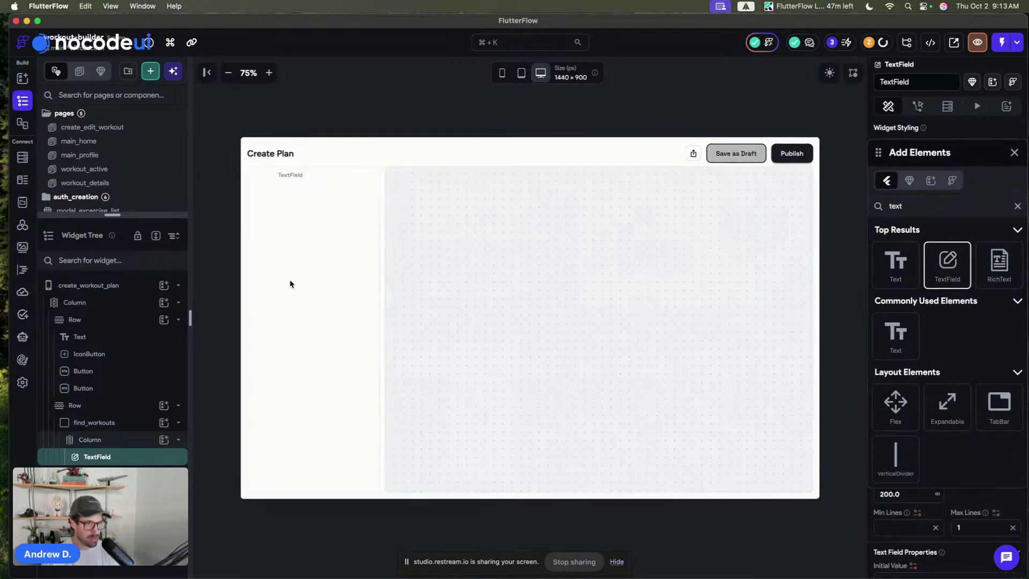
{"action": "left_click", "coordinate": [1015, 153]}
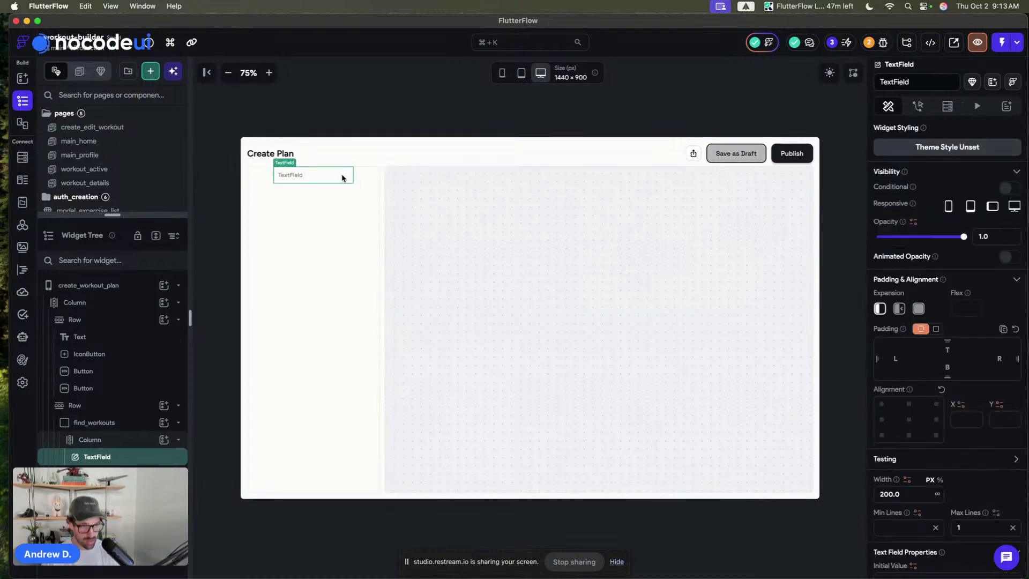
{"action": "key", "text": "super+b"}
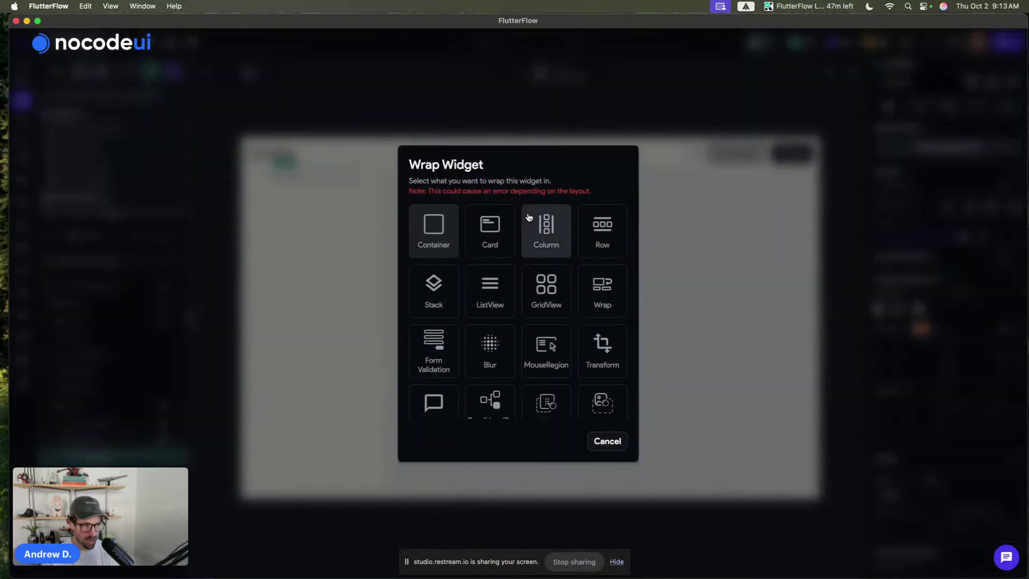
- Wrap the TextField in a full-width Stack with a fixed height of 44
{"action": "left_click", "coordinate": [434, 301]}
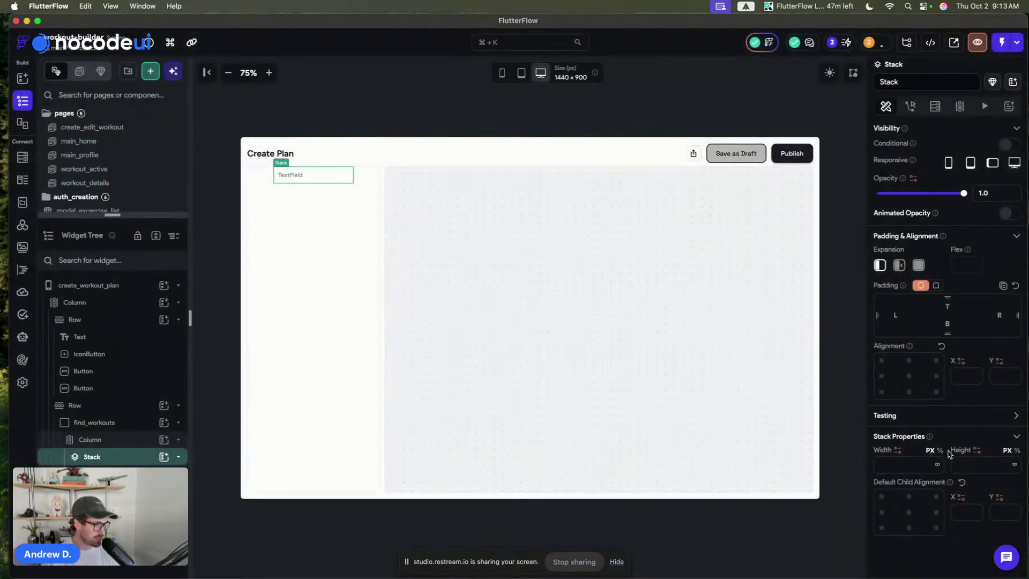
{"action": "left_click", "coordinate": [936, 465]}
{"action": "left_click", "coordinate": [970, 459]}
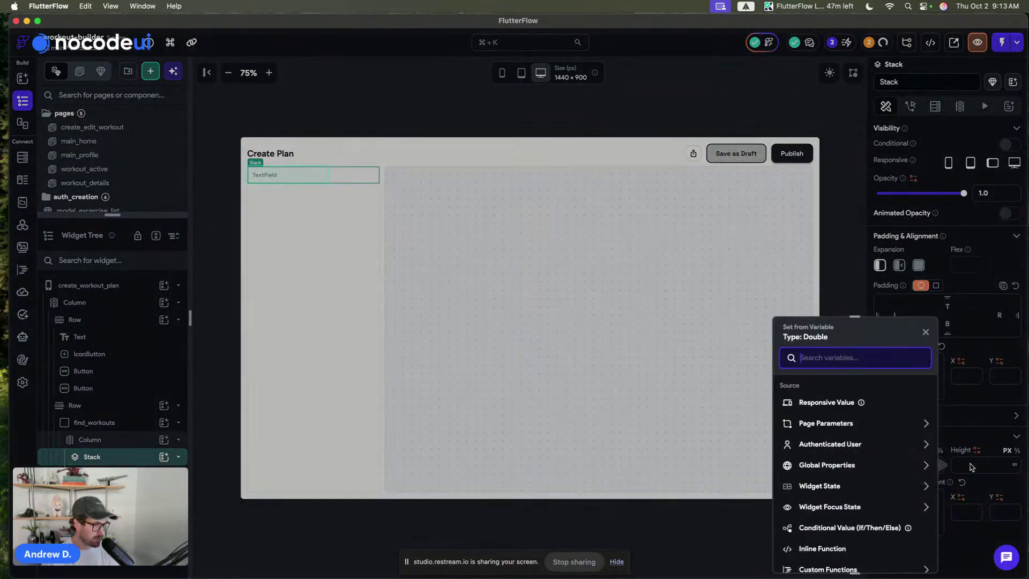
{"action": "left_click", "coordinate": [970, 466]}
{"action": "left_click", "coordinate": [969, 465]}
{"action": "type", "text": "44"}
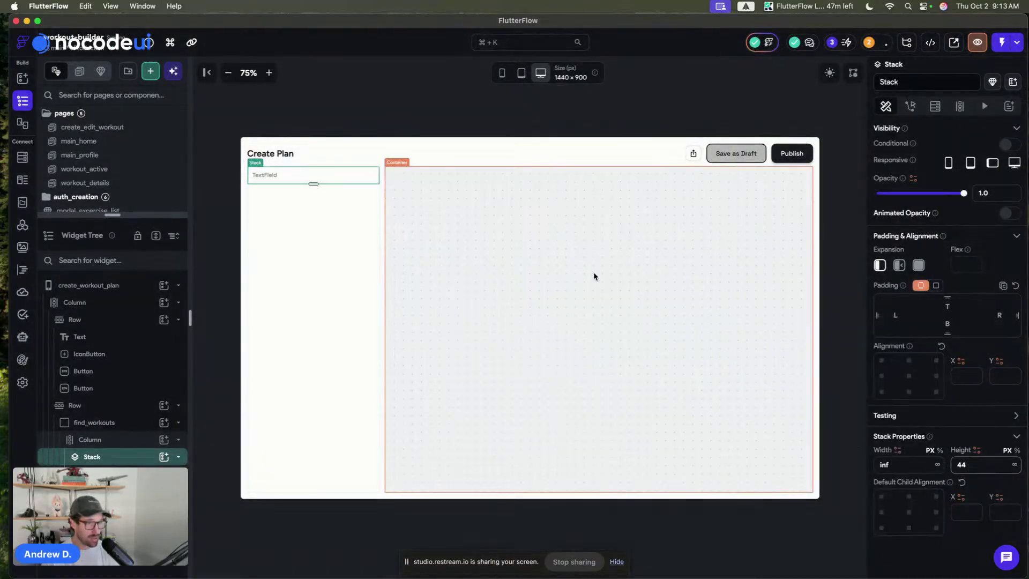
- Raise the Stack's height to 52, then reselect the TextField
{"action": "left_click", "coordinate": [339, 236]}
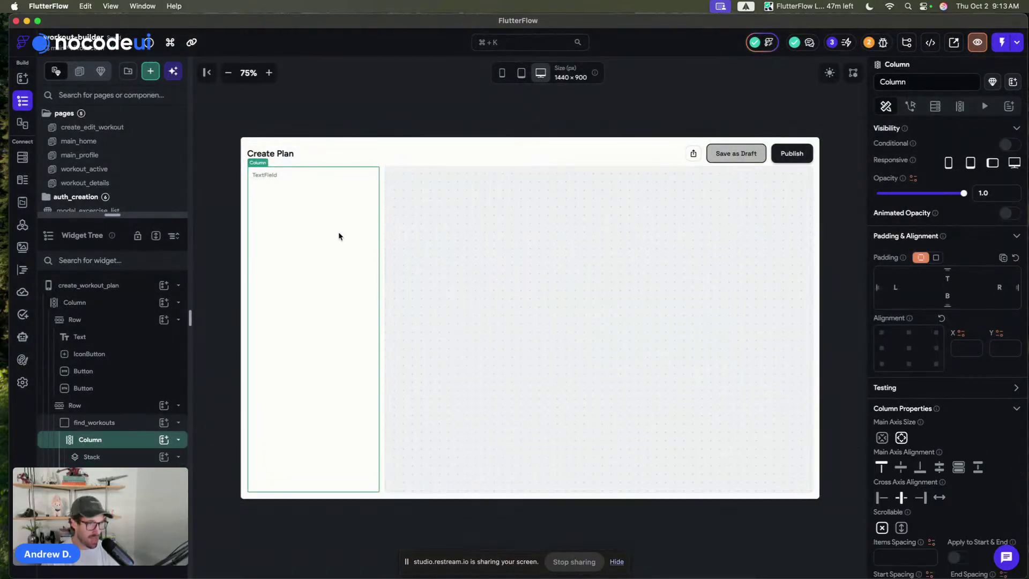
{"action": "left_click", "coordinate": [344, 180]}
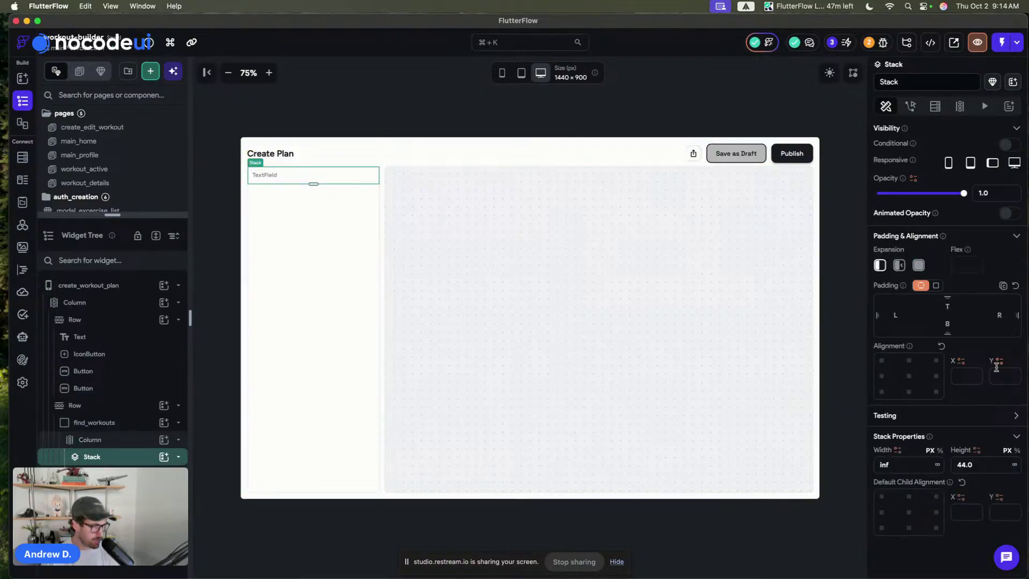
{"action": "left_click", "coordinate": [283, 180]}
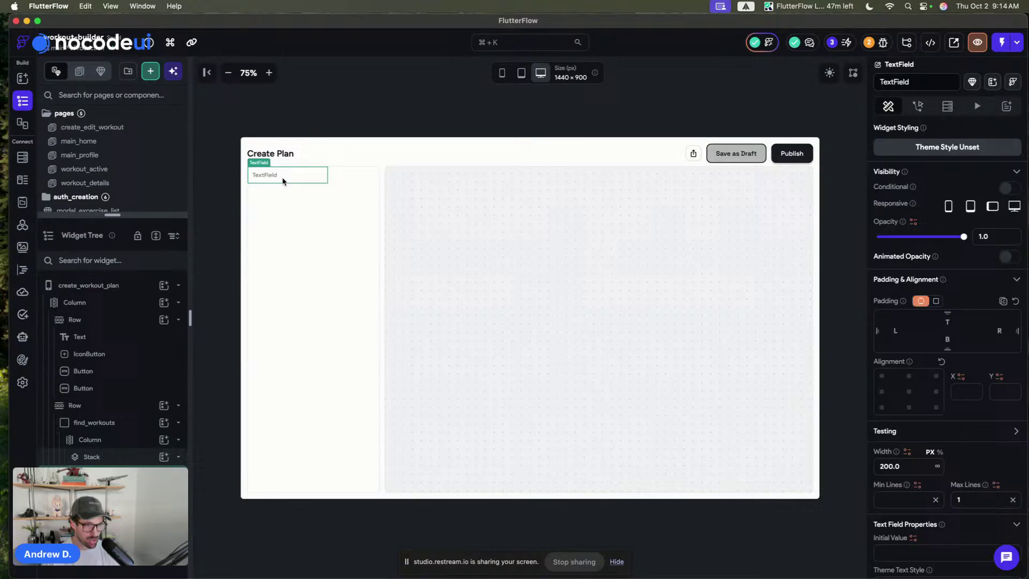
{"action": "left_click", "coordinate": [369, 183]}
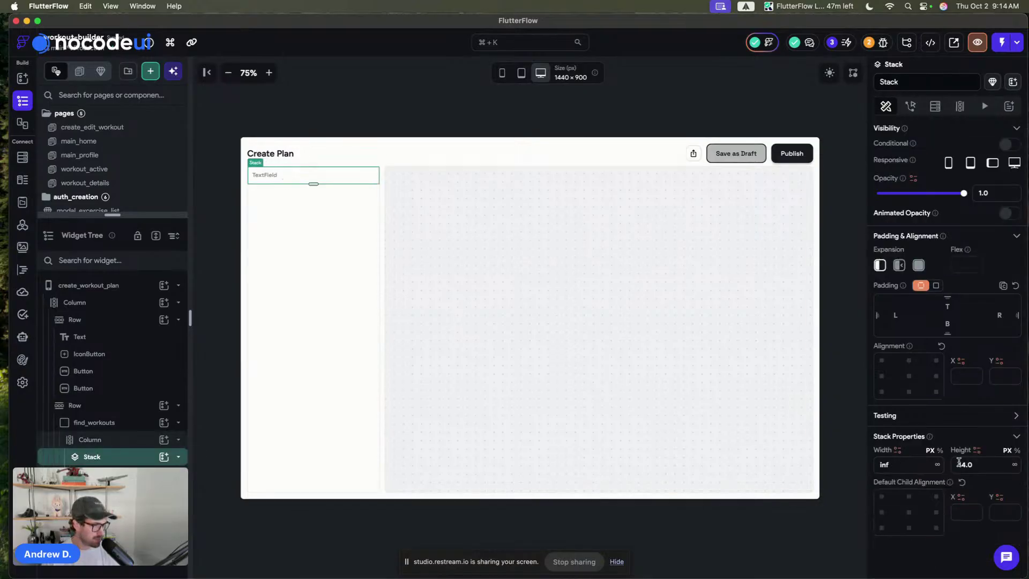
{"action": "left_click", "coordinate": [976, 464]}
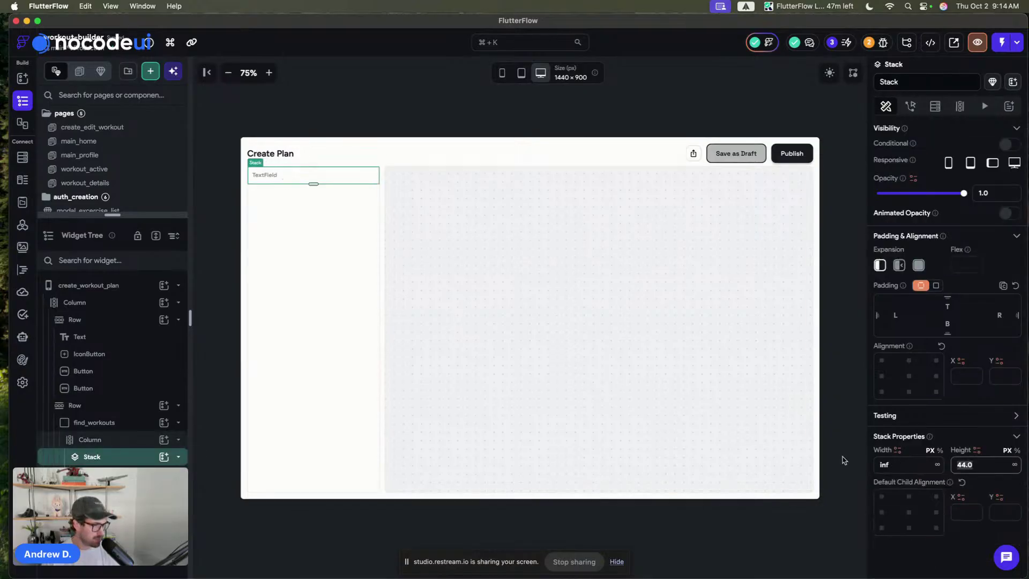
{"action": "left_click", "coordinate": [300, 191]}
{"action": "left_click", "coordinate": [284, 180]}
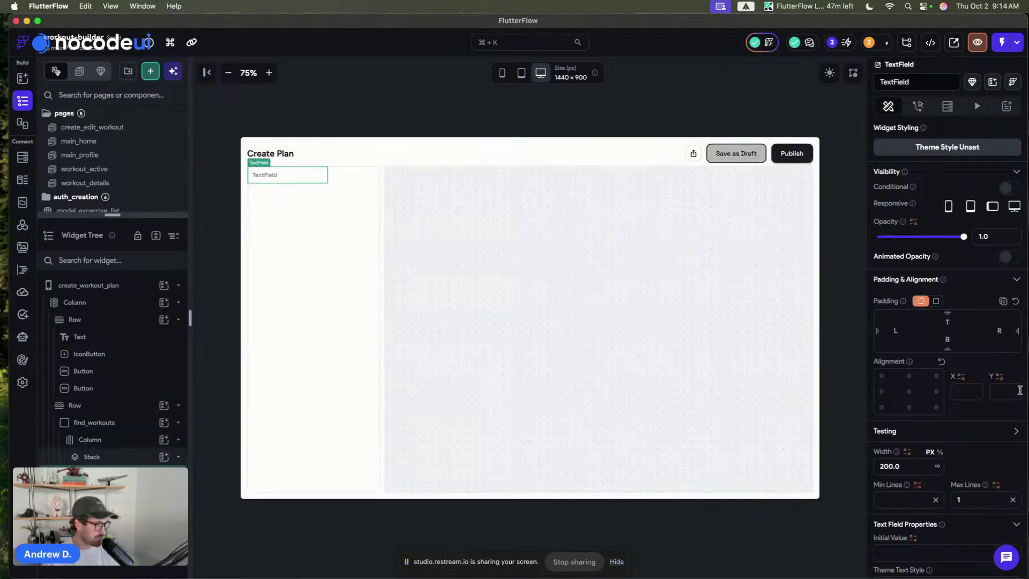
- Make the TextField fill the column's full width
{"action": "scroll", "coordinate": [969, 426], "scroll_direction": "down", "scroll_amount": 4}
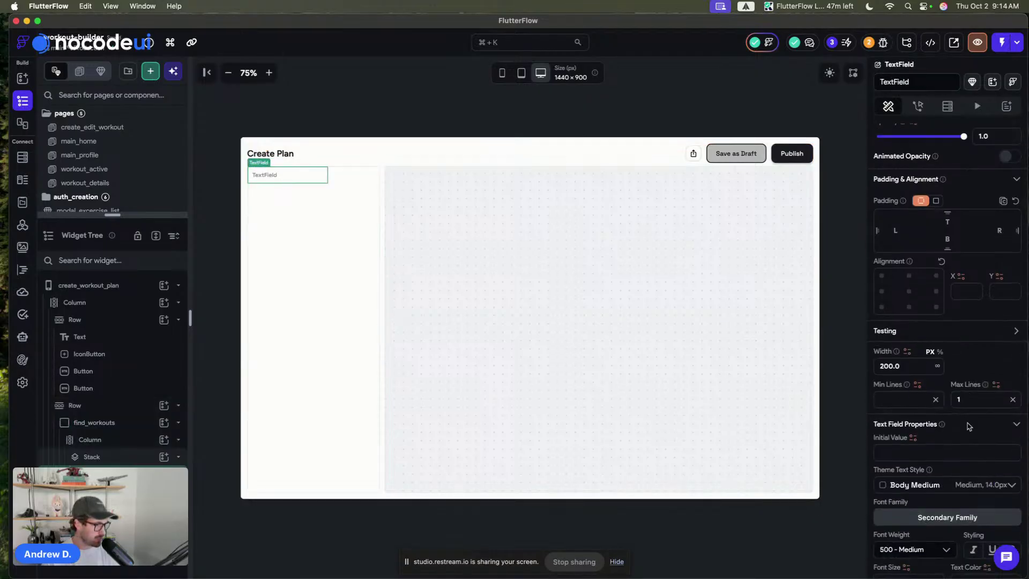
{"action": "scroll", "coordinate": [969, 426], "scroll_direction": "down", "scroll_amount": 10}
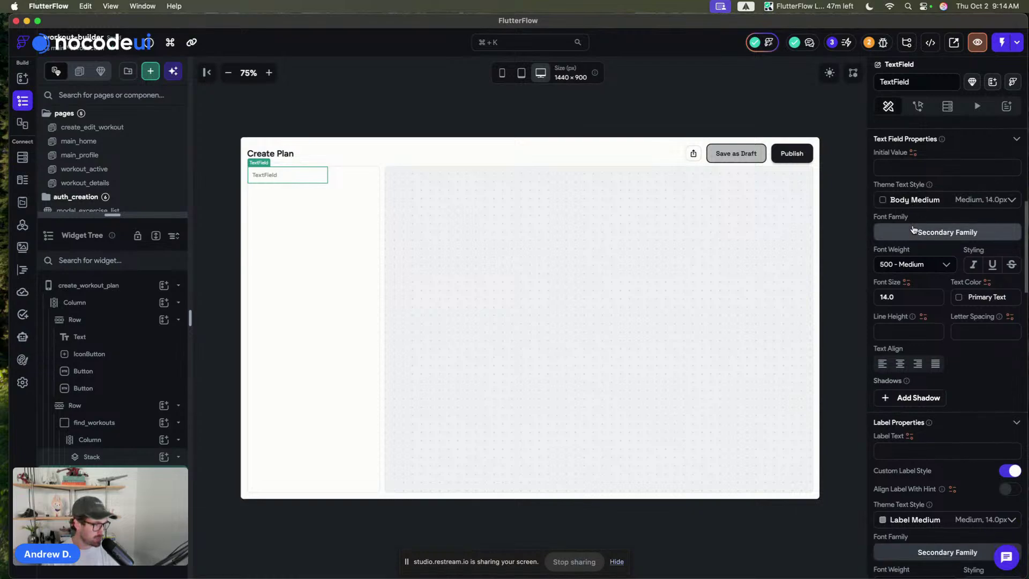
{"action": "scroll", "coordinate": [918, 268], "scroll_direction": "up", "scroll_amount": 14}
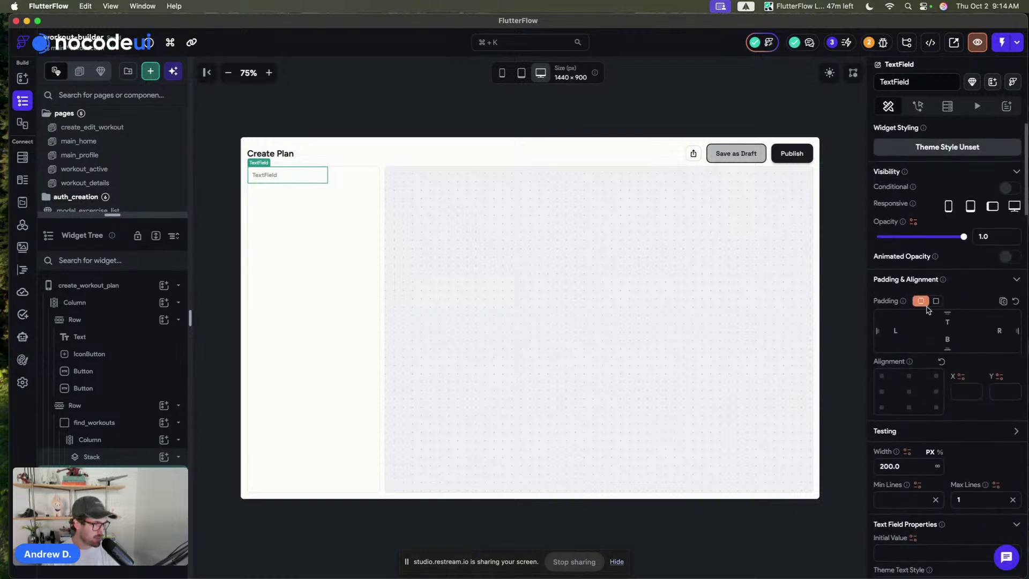
{"action": "scroll", "coordinate": [927, 310], "scroll_direction": "down", "scroll_amount": 16}
{"action": "scroll", "coordinate": [929, 311], "scroll_direction": "up", "scroll_amount": 15}
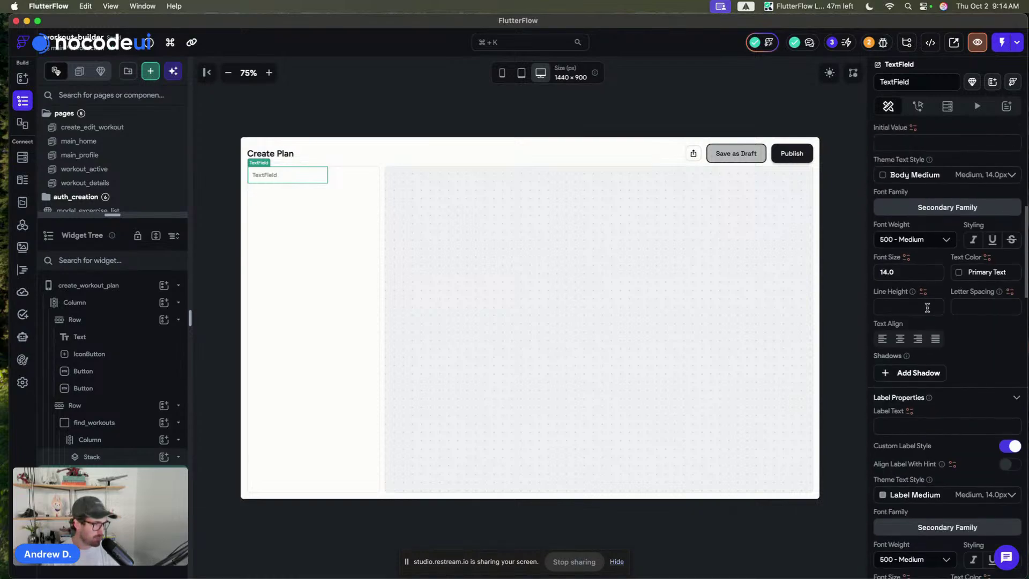
{"action": "scroll", "coordinate": [928, 276], "scroll_direction": "down", "scroll_amount": 5}
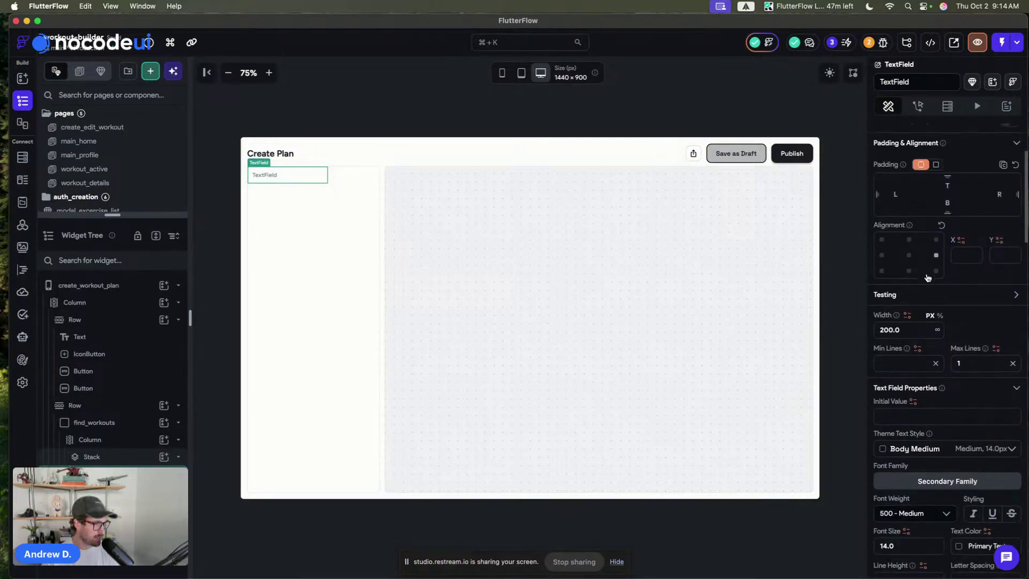
{"action": "left_click", "coordinate": [939, 332]}
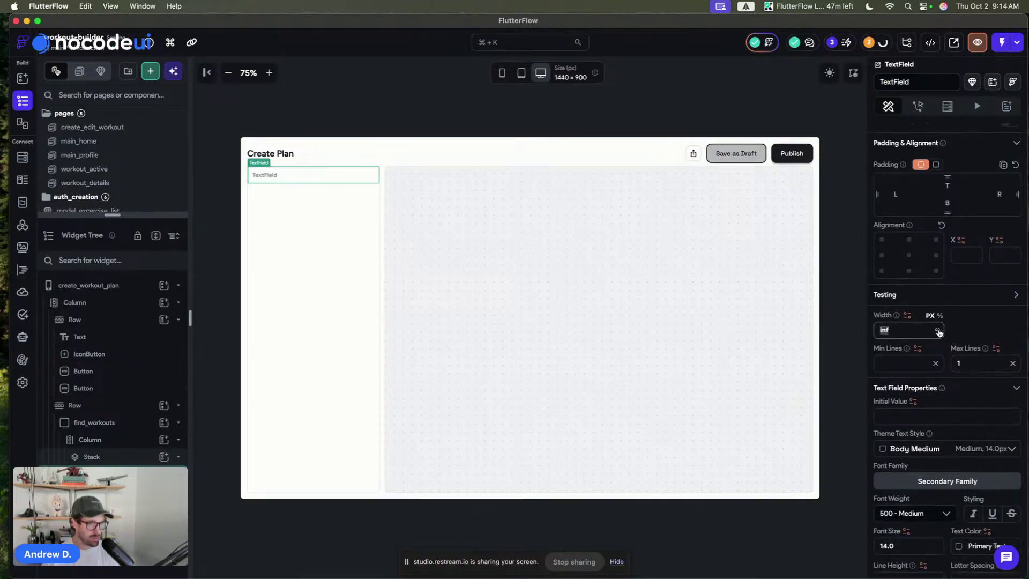
- Give the field an Underline border in Alternate with a Primary focus border
{"action": "scroll", "coordinate": [959, 276], "scroll_direction": "down", "scroll_amount": 5}
{"action": "scroll", "coordinate": [958, 276], "scroll_direction": "down", "scroll_amount": 20}
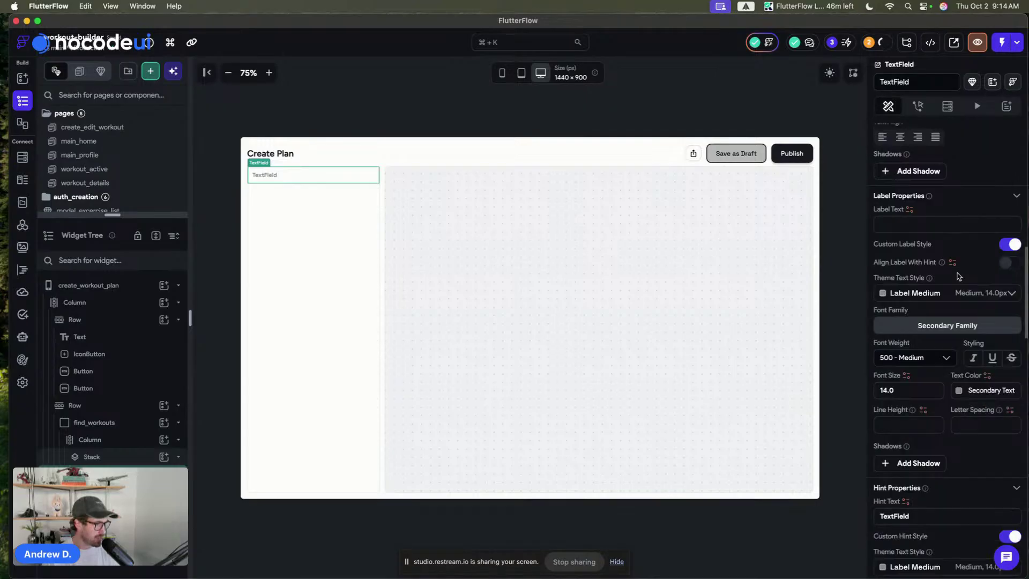
{"action": "scroll", "coordinate": [958, 276], "scroll_direction": "down", "scroll_amount": 1}
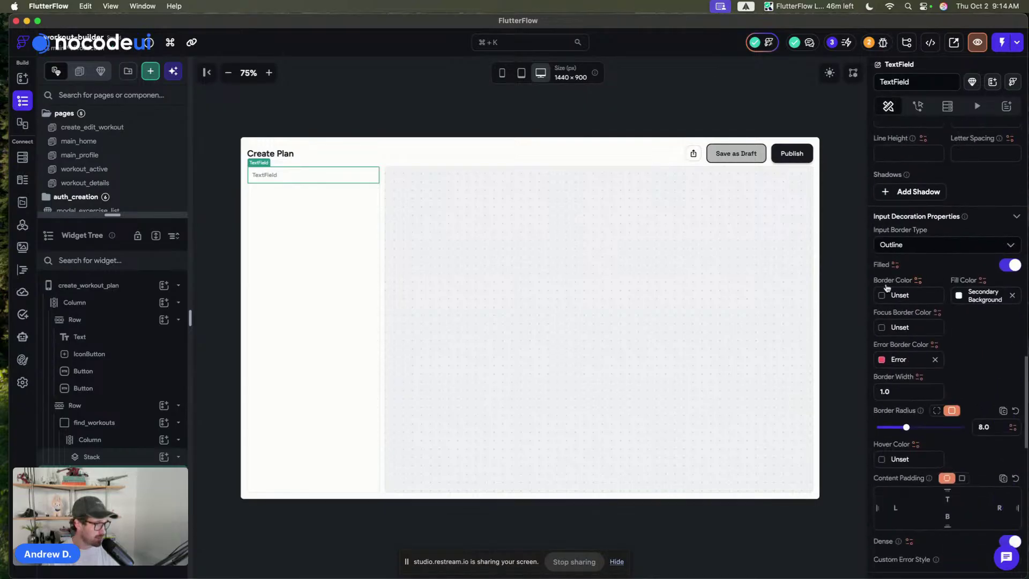
{"action": "left_click", "coordinate": [906, 245]}
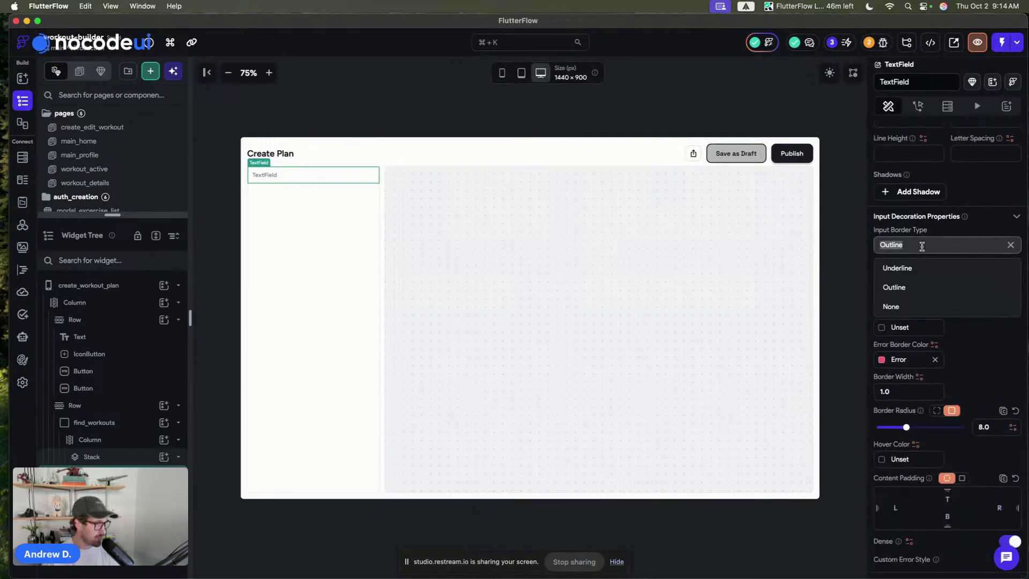
{"action": "left_click", "coordinate": [914, 269]}
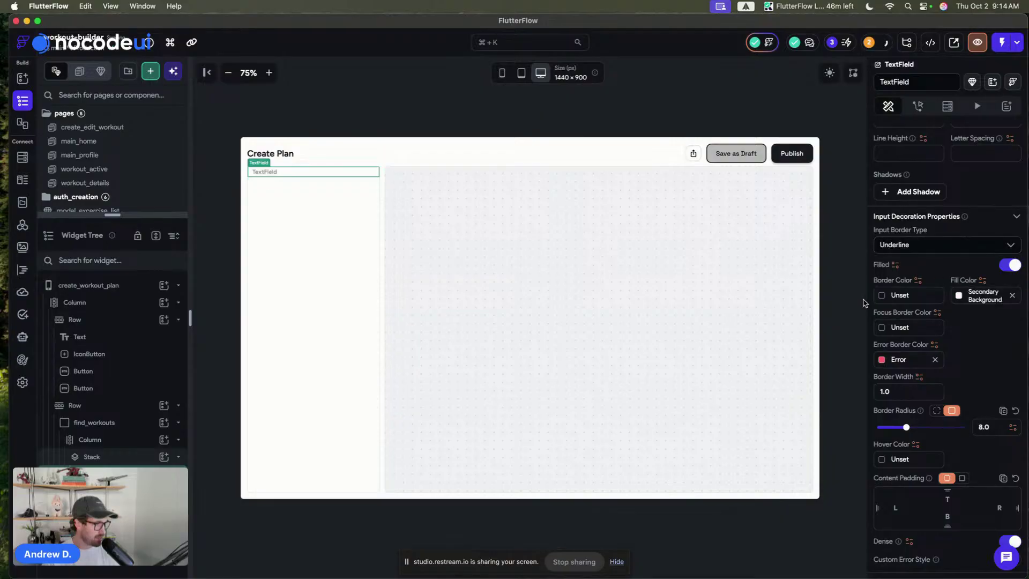
{"action": "left_click", "coordinate": [882, 297]}
{"action": "left_click", "coordinate": [730, 465]}
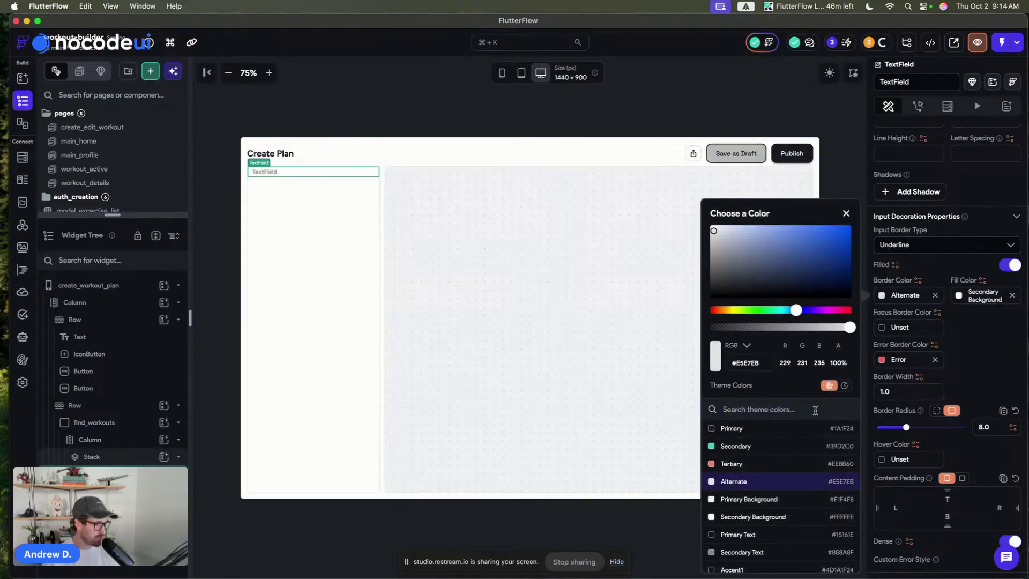
{"action": "left_click", "coordinate": [882, 327]}
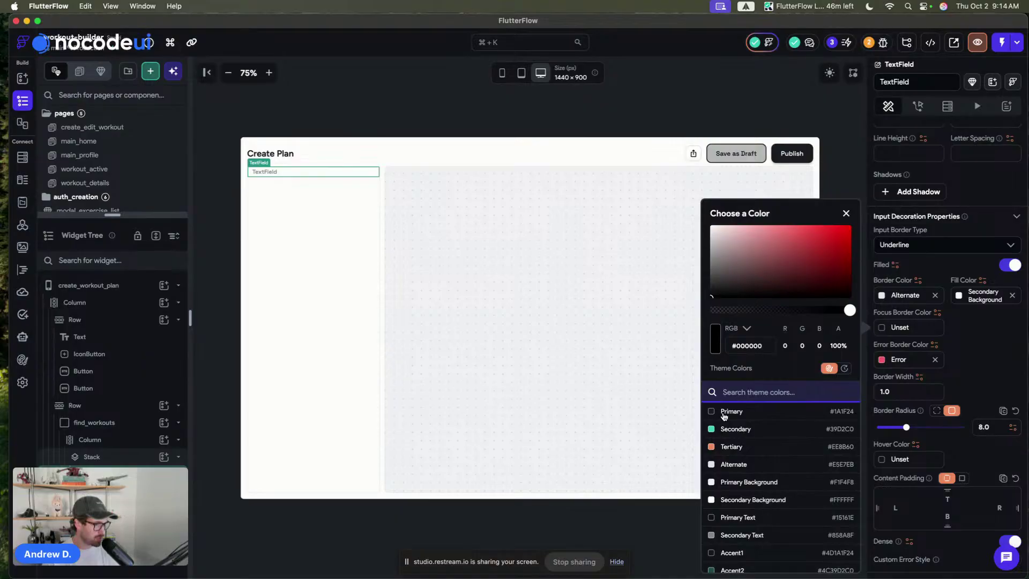
{"action": "left_click", "coordinate": [729, 412]}
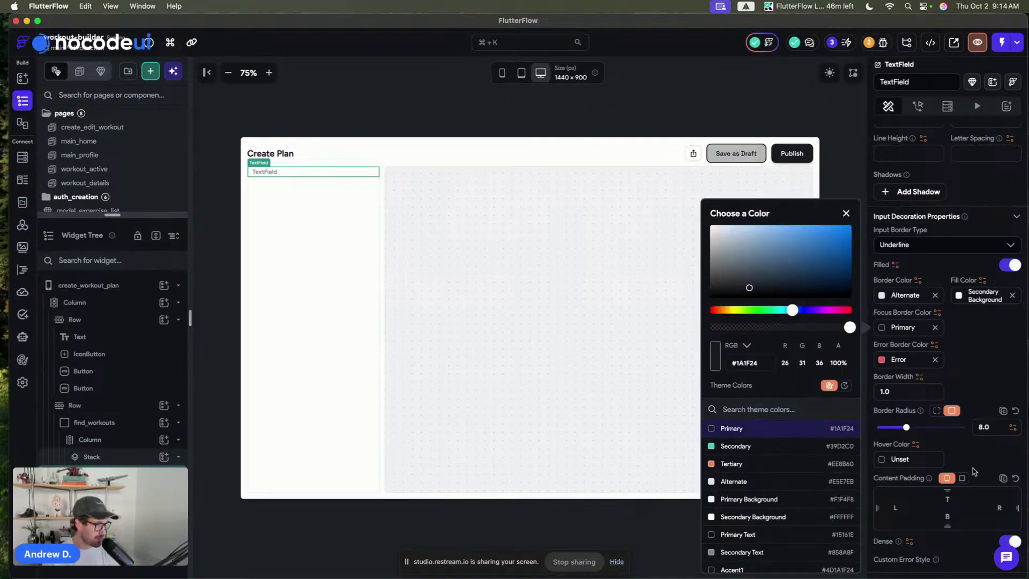
- Set the field's top, bottom and left content padding to 24
{"action": "left_click", "coordinate": [957, 501]}
{"action": "type", "text": "24"}
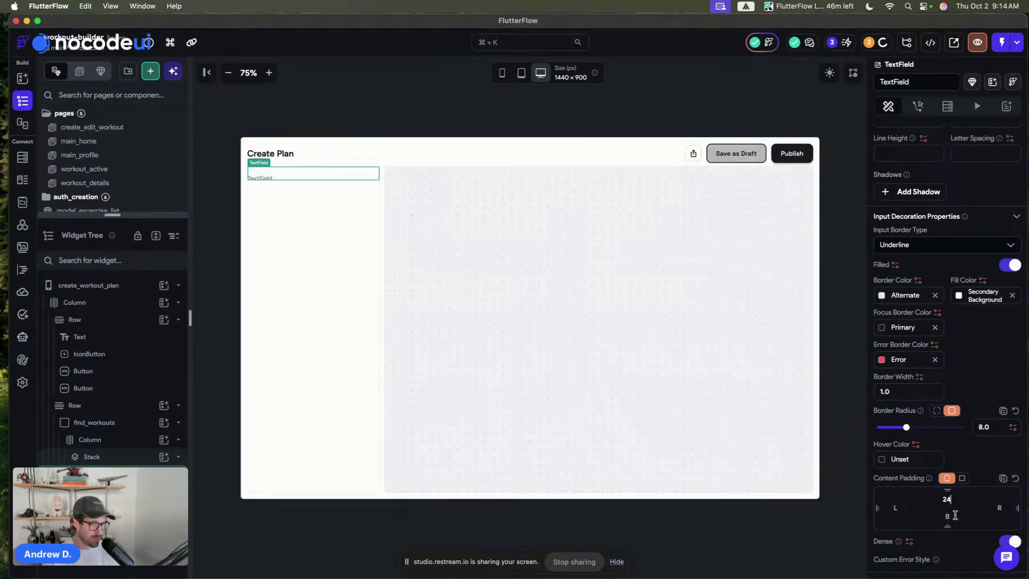
{"action": "left_click", "coordinate": [946, 515]}
{"action": "type", "text": "24"}
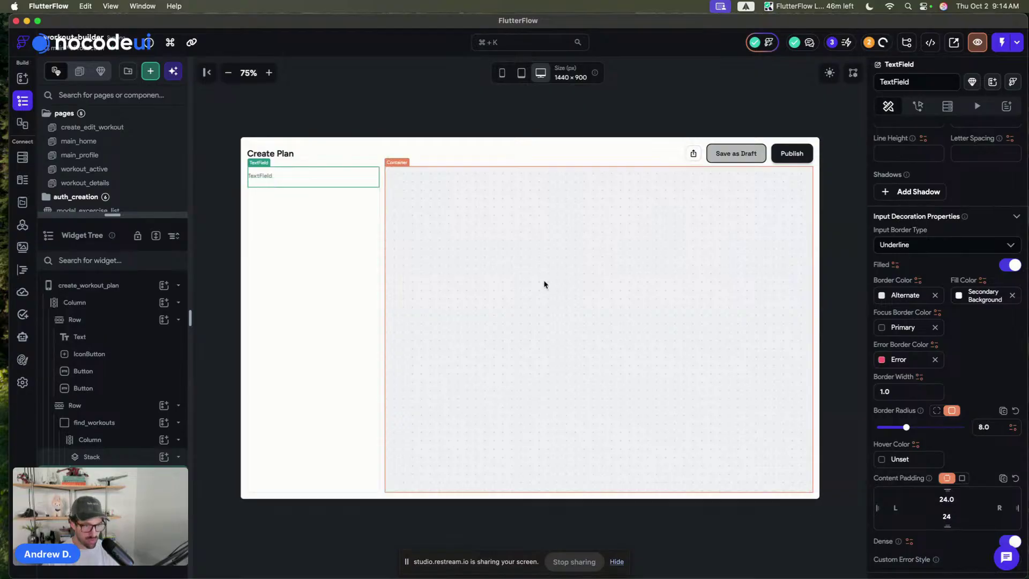
{"action": "left_click", "coordinate": [896, 506]}
{"action": "type", "text": "24"}
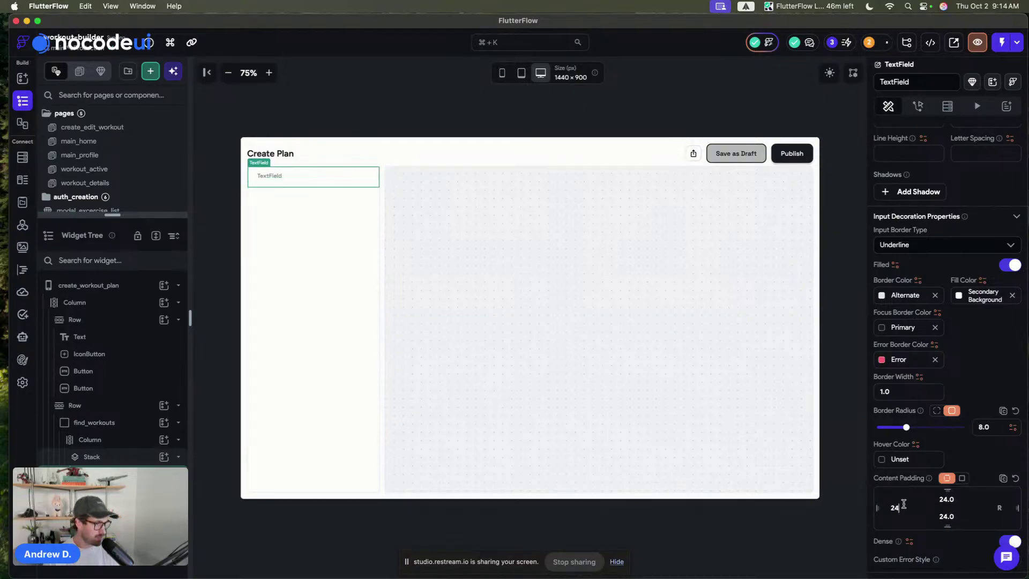
{"action": "scroll", "coordinate": [974, 457], "scroll_direction": "down", "scroll_amount": 2}
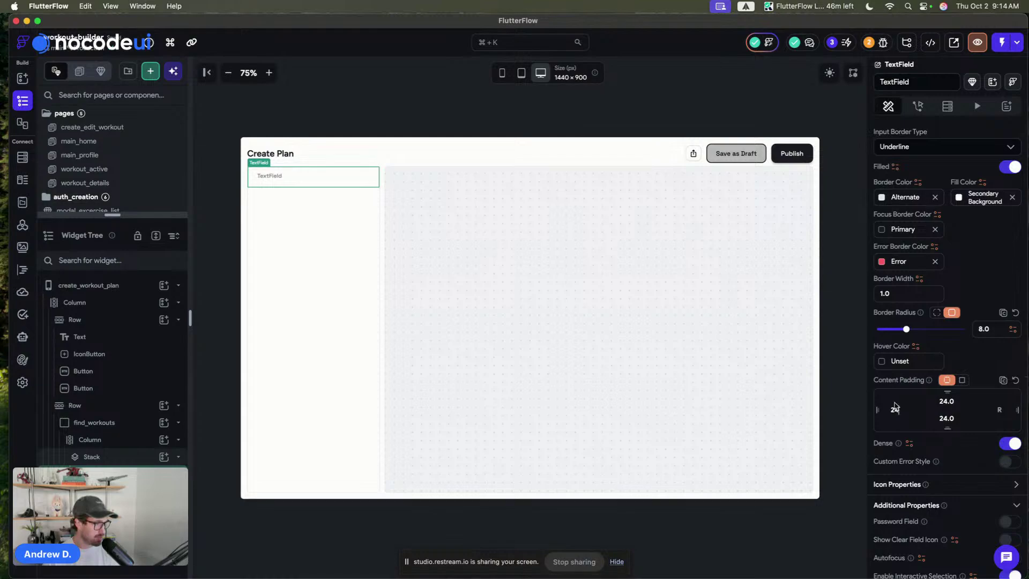
{"action": "scroll", "coordinate": [964, 423], "scroll_direction": "down", "scroll_amount": 8}
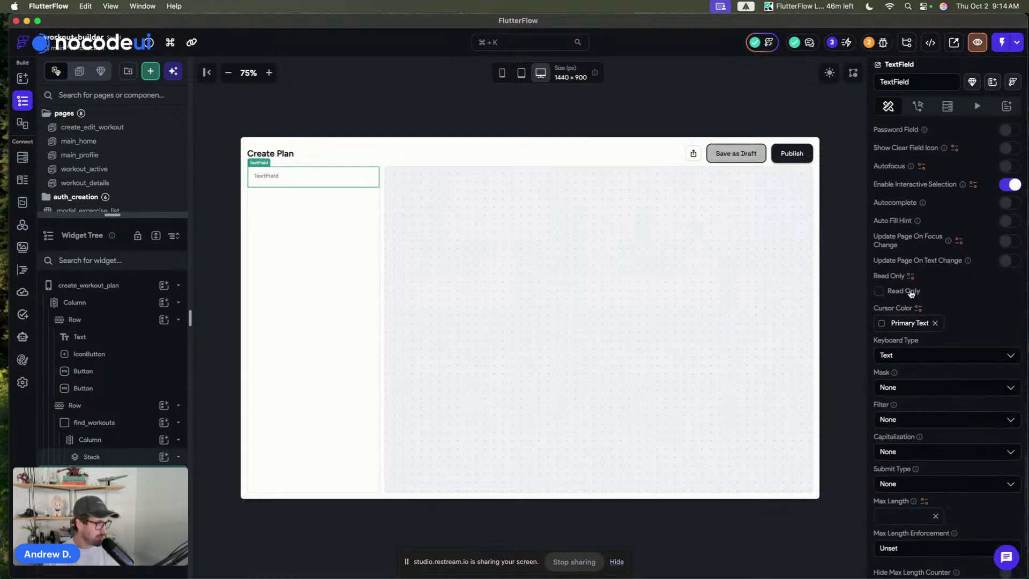
{"action": "scroll", "coordinate": [914, 290], "scroll_direction": "up", "scroll_amount": 5}
{"action": "scroll", "coordinate": [917, 288], "scroll_direction": "up", "scroll_amount": 6}
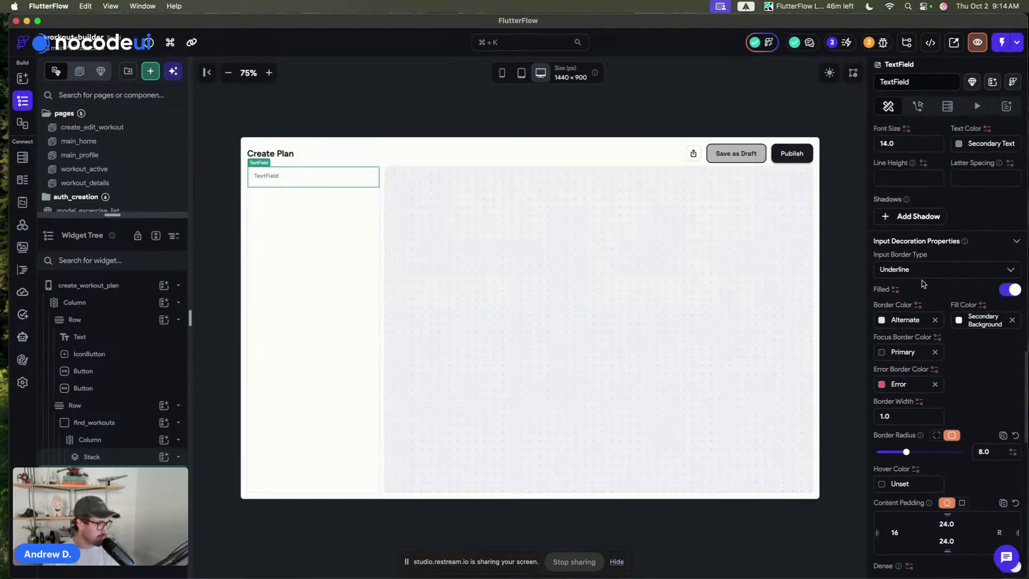
{"action": "scroll", "coordinate": [937, 352], "scroll_direction": "up", "scroll_amount": 2}
{"action": "scroll", "coordinate": [935, 348], "scroll_direction": "up", "scroll_amount": 3}
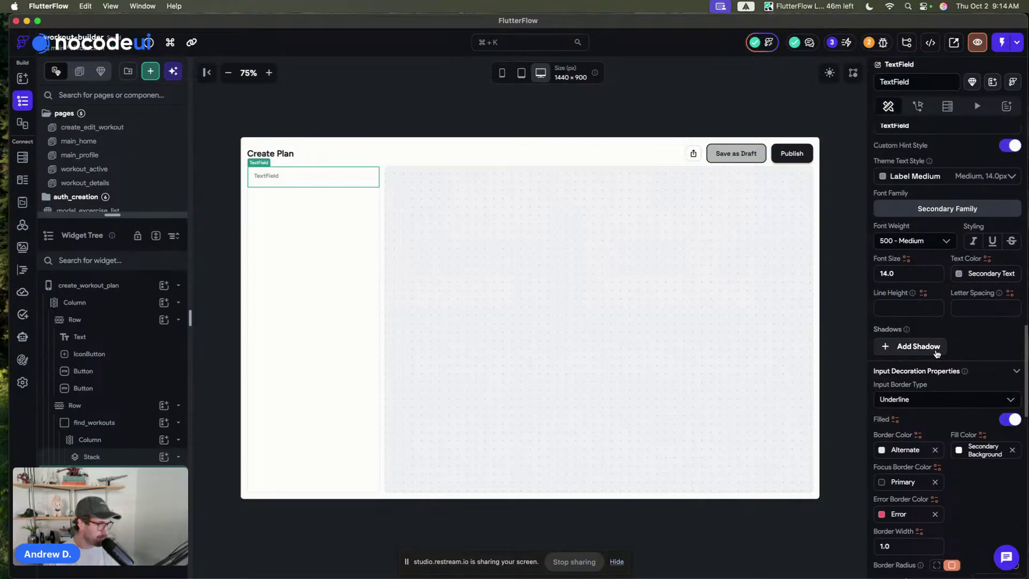
- Change the search field's hint text to 'Search for an excercise...'
{"action": "left_click", "coordinate": [908, 191]}
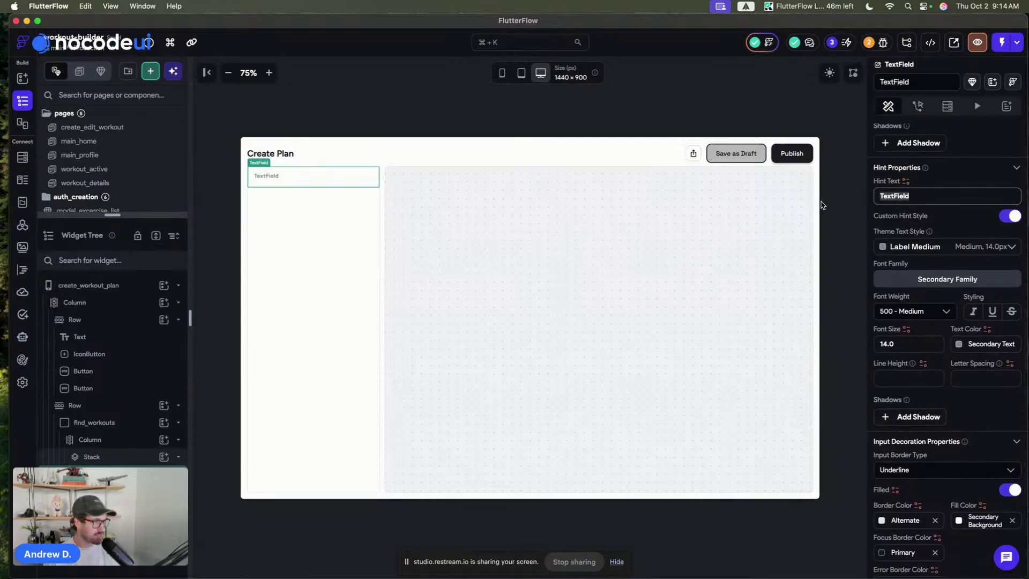
{"action": "type", "text": "Search for a"}
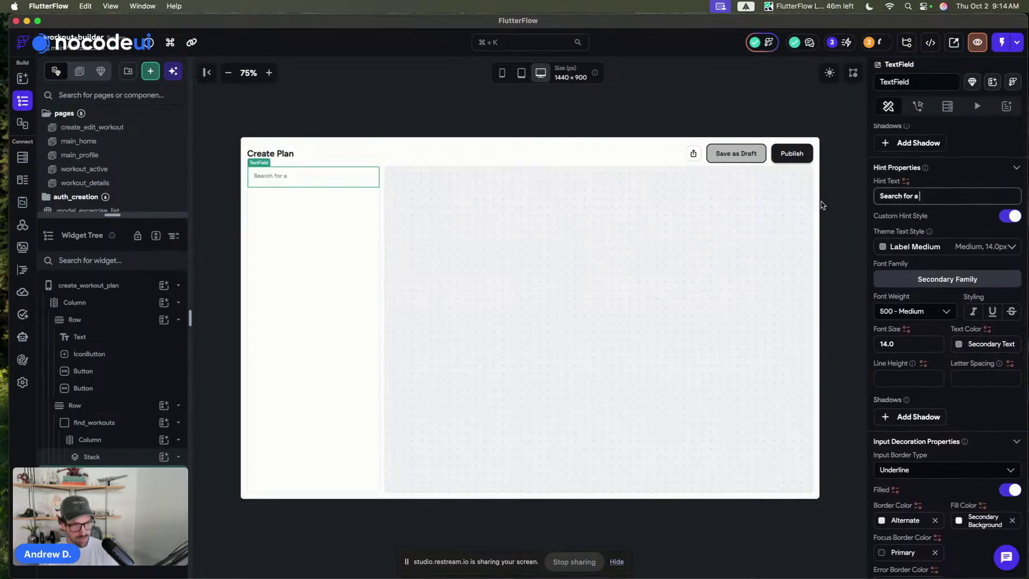
{"action": "type", "text": "n exc"}
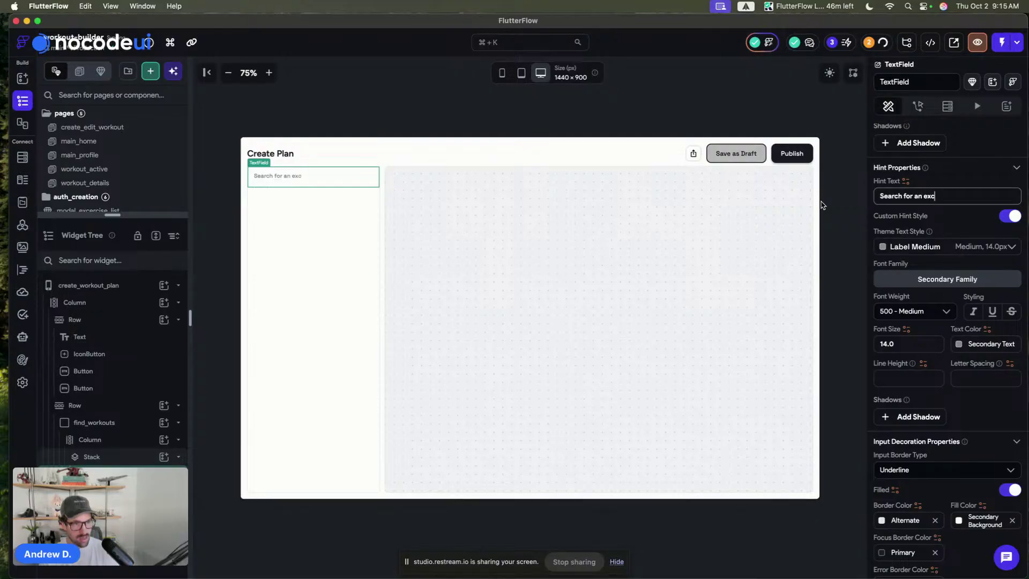
{"action": "type", "text": "ercise"}
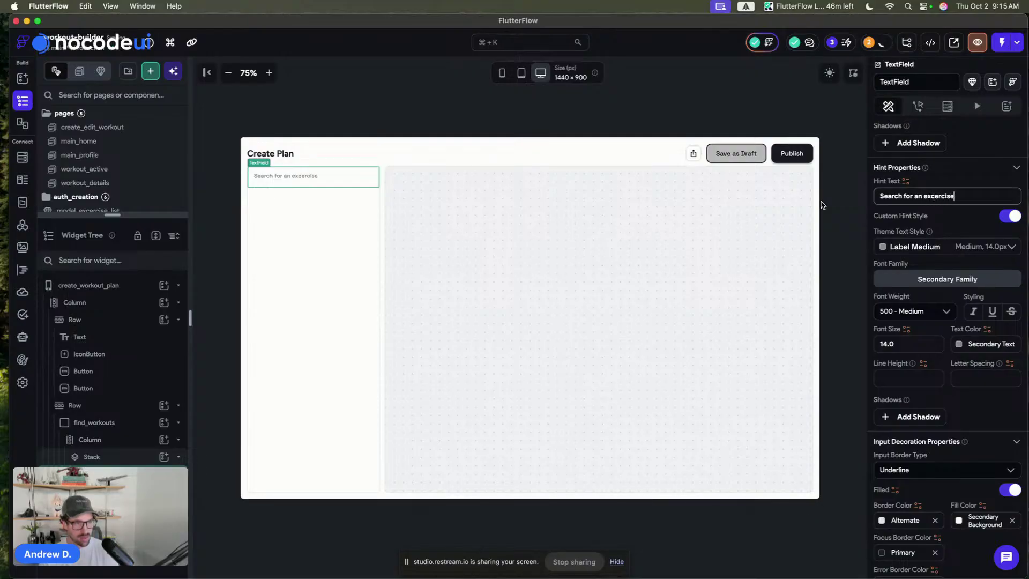
{"action": "type", "text": "..."}
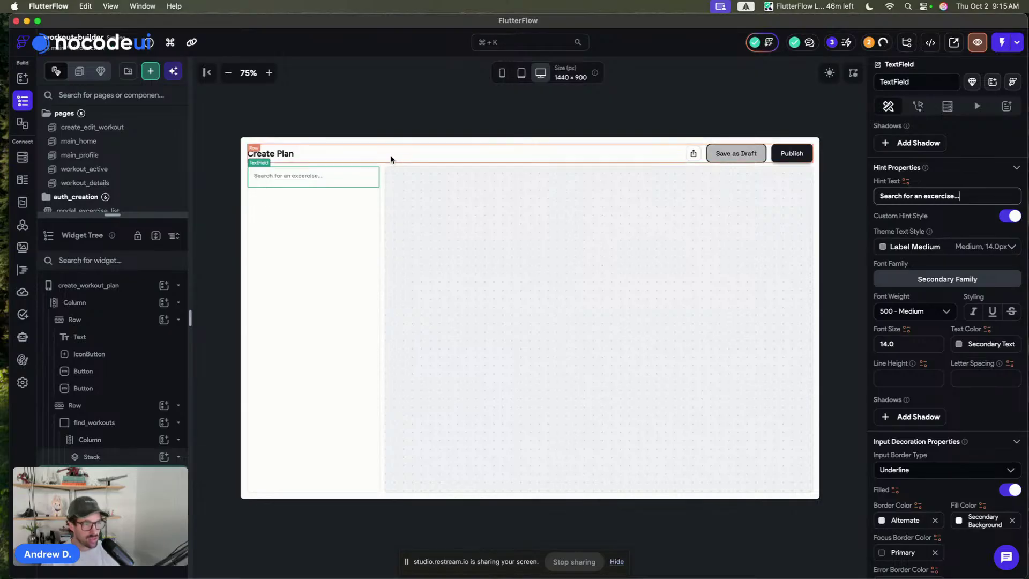
{"action": "left_click", "coordinate": [391, 80]}
{"action": "left_click", "coordinate": [349, 207]}
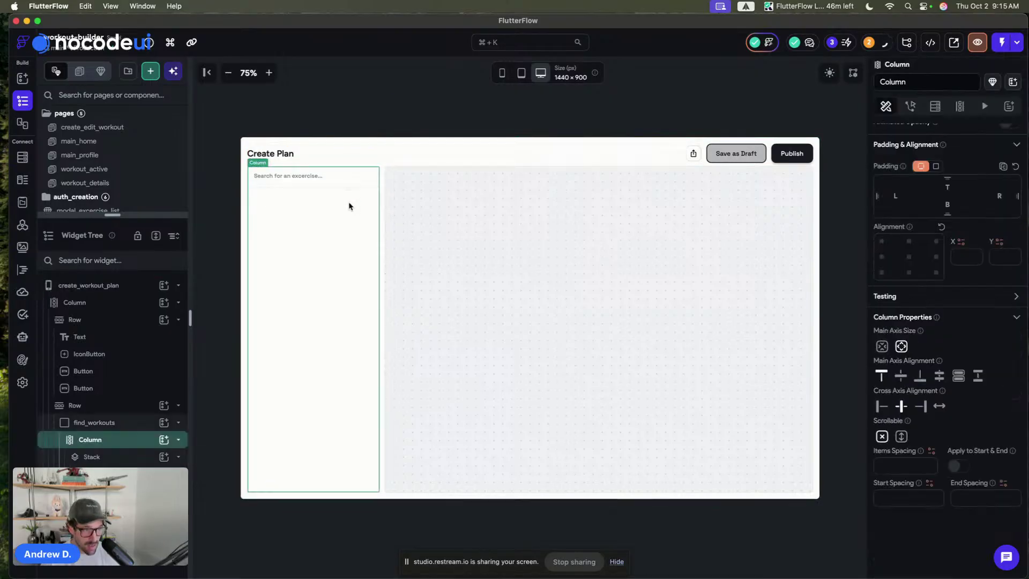
{"action": "left_click", "coordinate": [354, 182]}
- Switch to per-corner radius and set top-right and top-left corners to 8
{"action": "scroll", "coordinate": [990, 353], "scroll_direction": "down", "scroll_amount": 10}
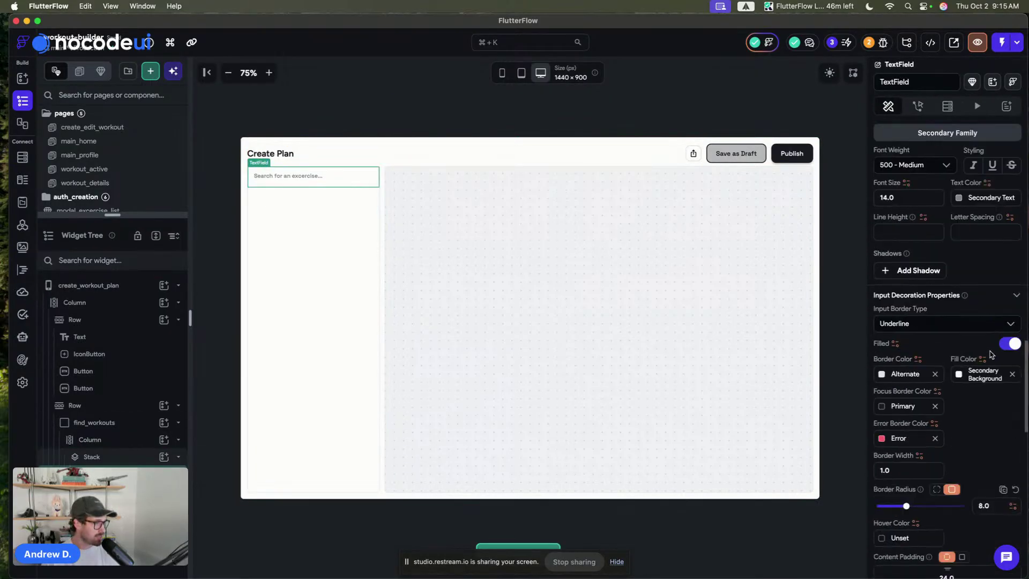
{"action": "scroll", "coordinate": [989, 354], "scroll_direction": "down", "scroll_amount": 5}
{"action": "left_click", "coordinate": [936, 211]}
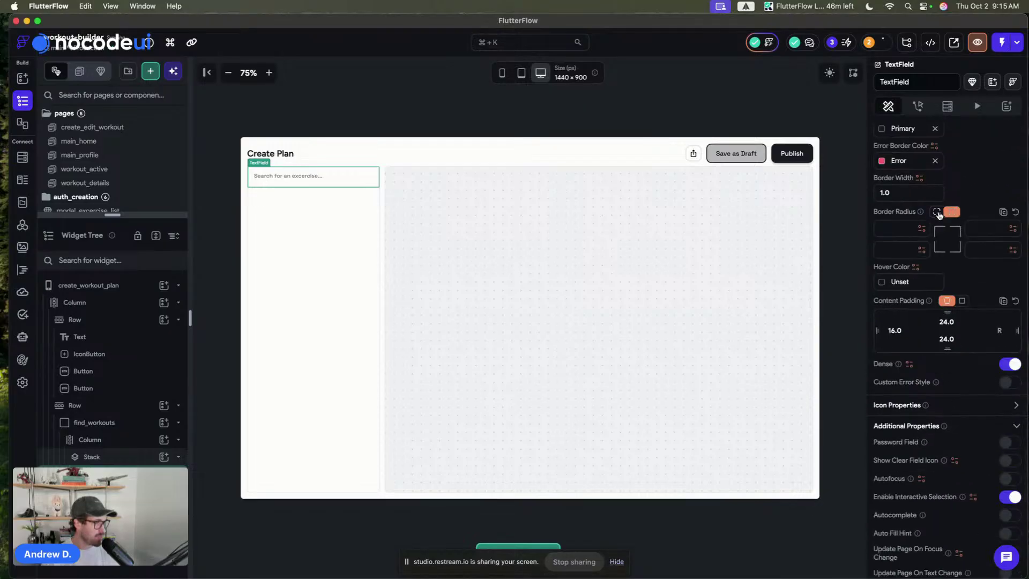
{"action": "left_click", "coordinate": [985, 229]}
{"action": "type", "text": "8"}
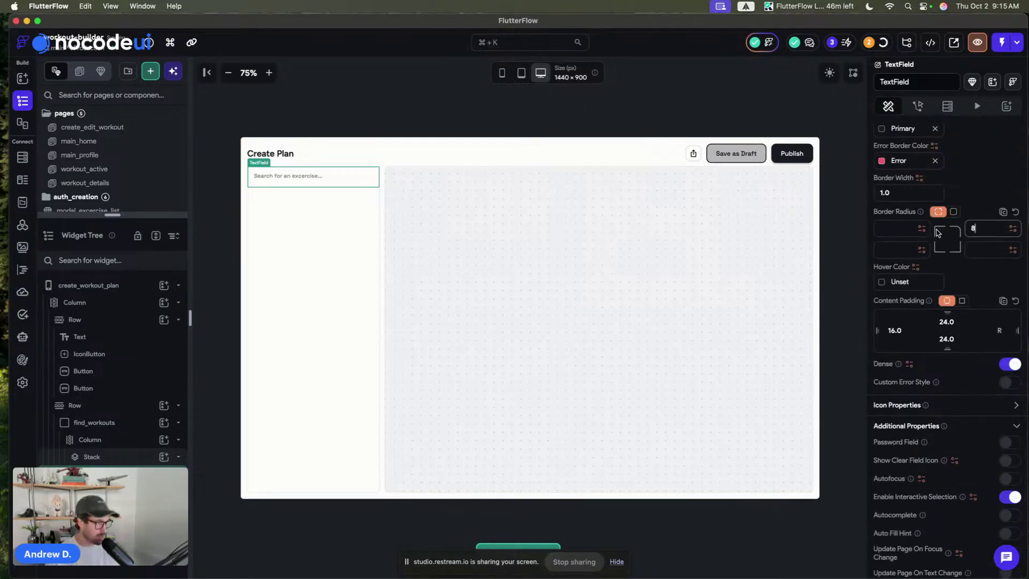
{"action": "left_click", "coordinate": [899, 227]}
{"action": "type", "text": "8"}
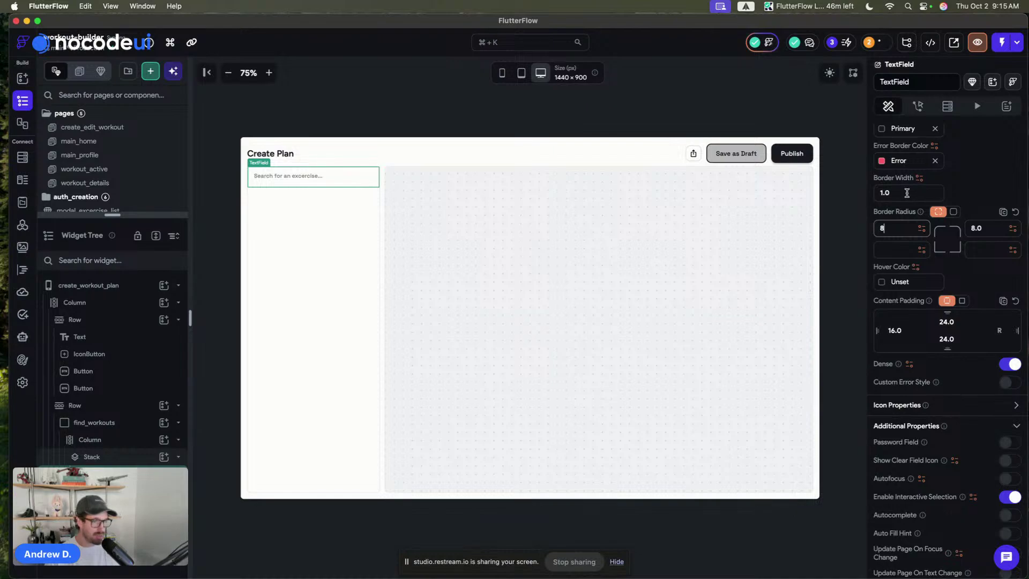
{"action": "left_click", "coordinate": [374, 111]}
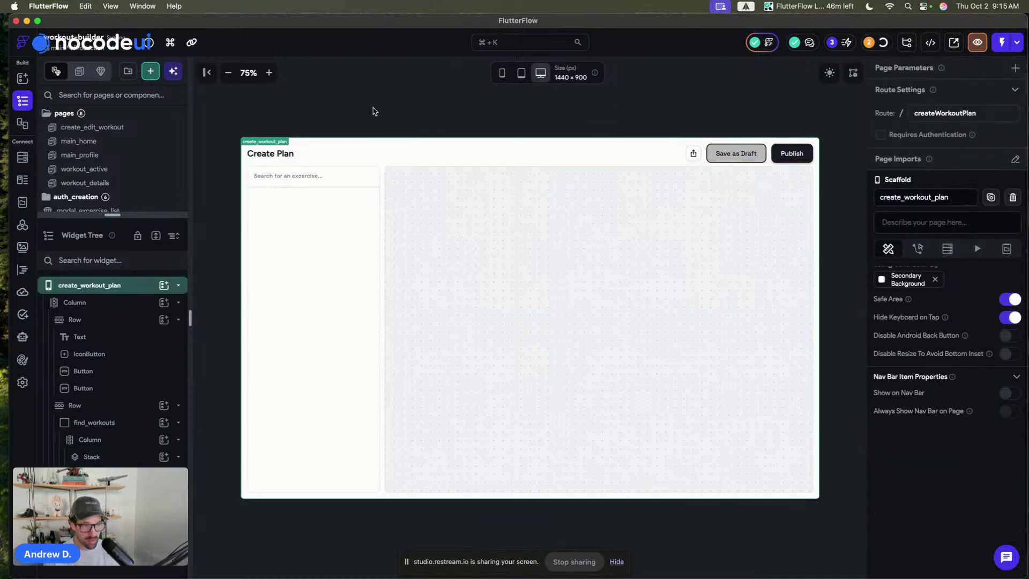
- Lower the search field's bottom content padding from 24 to 20
{"action": "left_click", "coordinate": [351, 185]}
{"action": "scroll", "coordinate": [1024, 407], "scroll_direction": "down", "scroll_amount": 10}
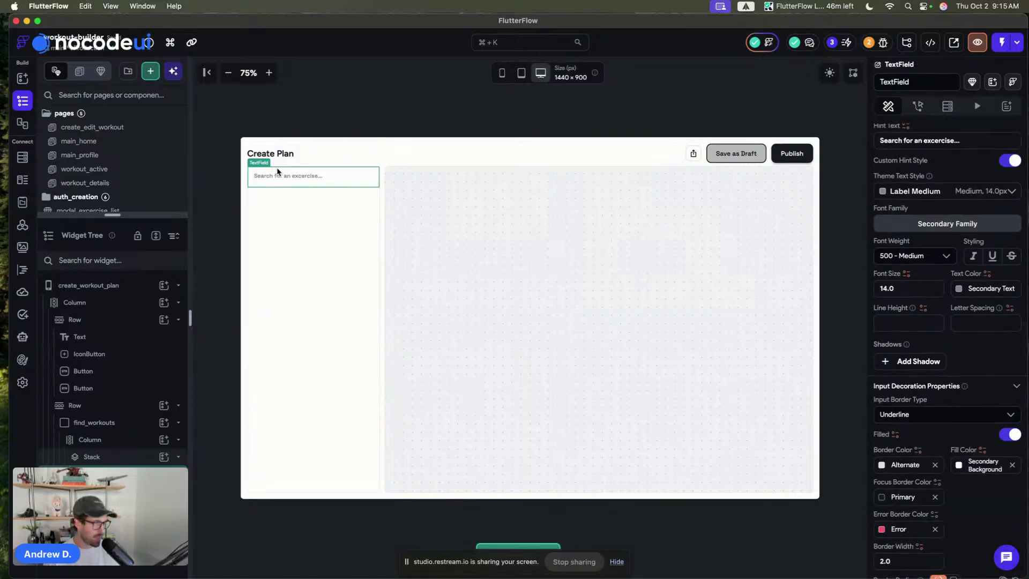
{"action": "scroll", "coordinate": [1024, 284], "scroll_direction": "down", "scroll_amount": 5}
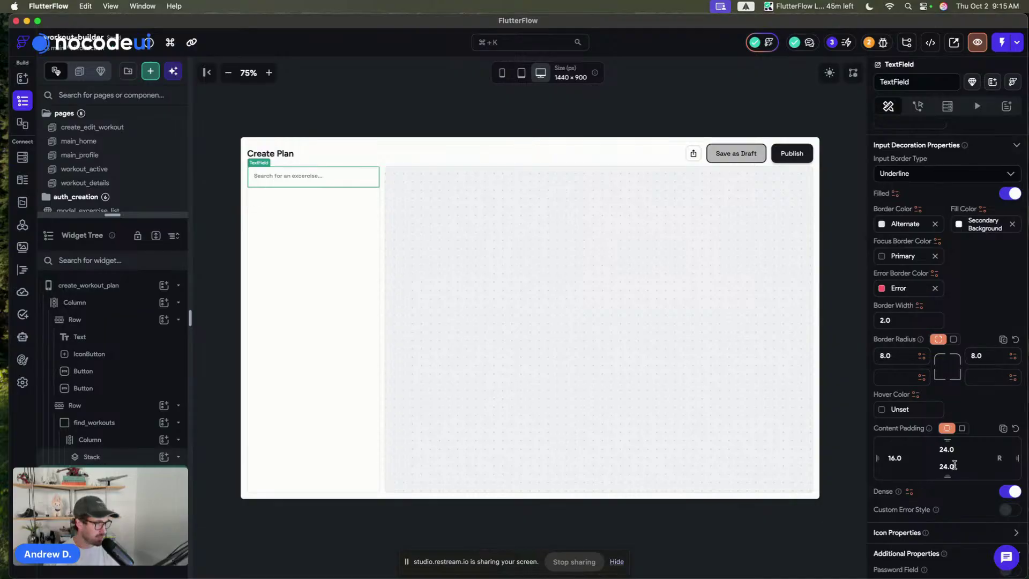
{"action": "type", "text": "20"}
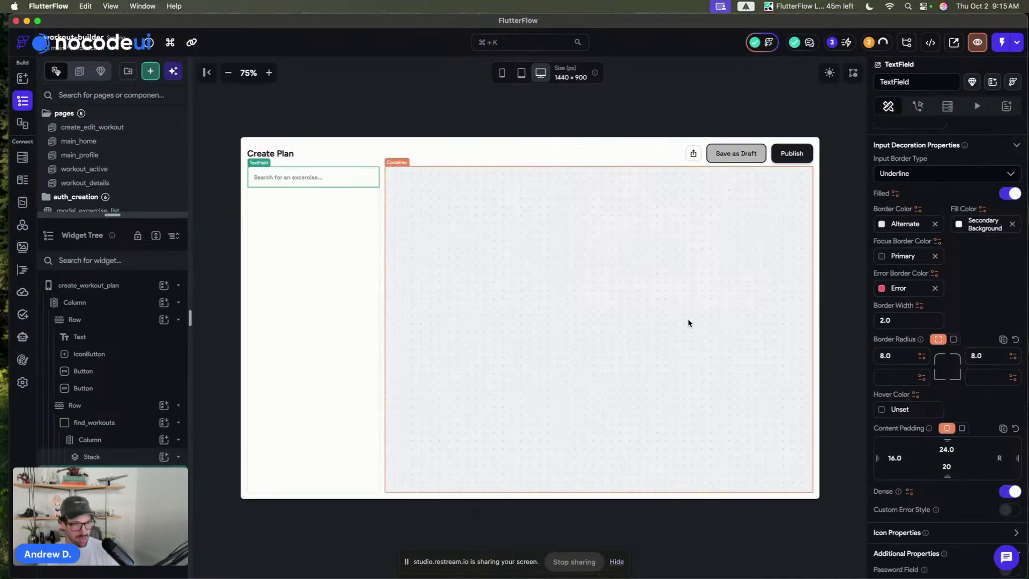
{"action": "left_click", "coordinate": [296, 105]}
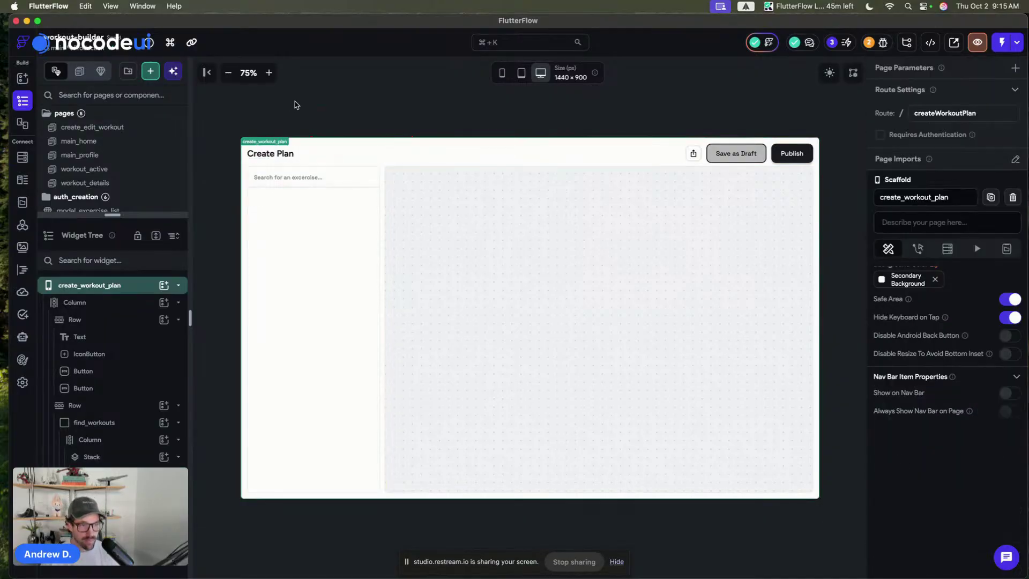
- Reselect the search field and expand its Icon Properties
{"action": "left_click", "coordinate": [310, 176]}
{"action": "scroll", "coordinate": [915, 342], "scroll_direction": "down", "scroll_amount": 5}
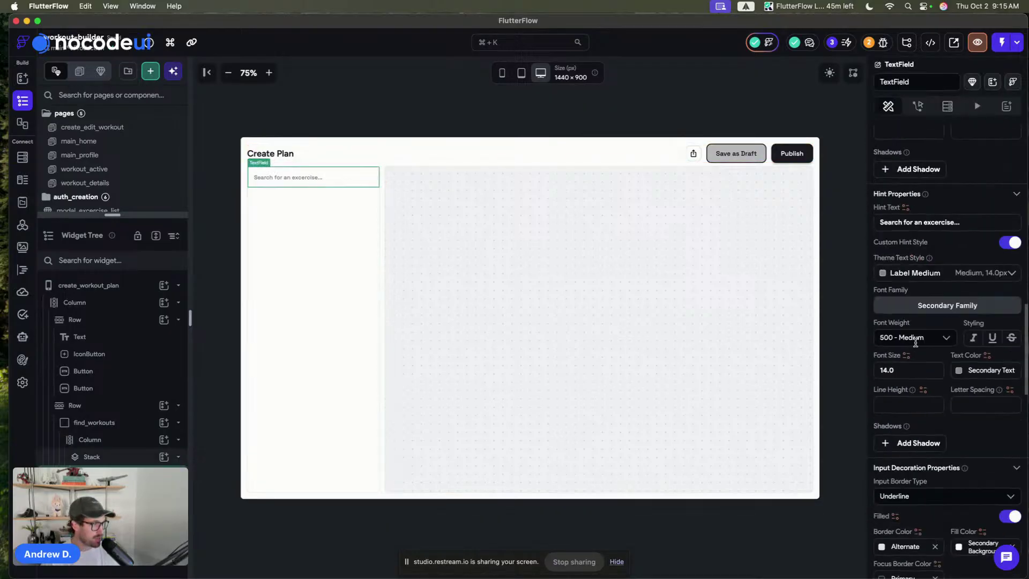
{"action": "scroll", "coordinate": [915, 342], "scroll_direction": "down", "scroll_amount": 10}
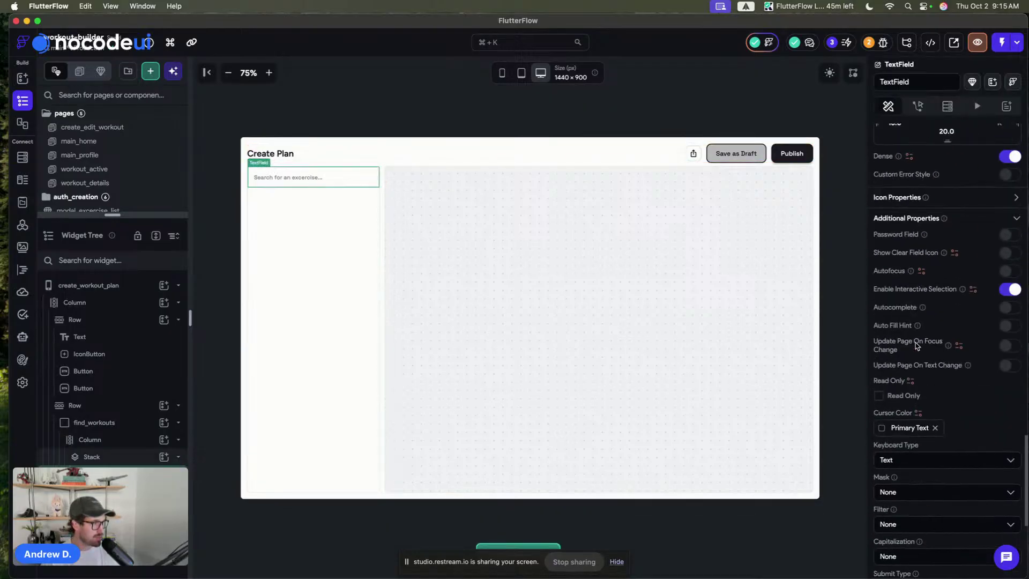
{"action": "left_click", "coordinate": [1016, 198]}
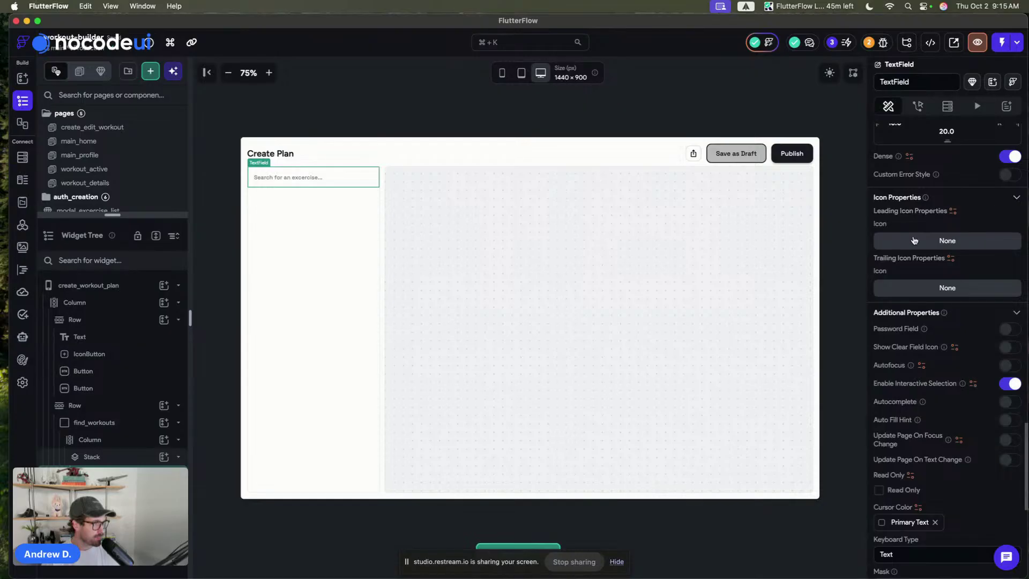
- Add a leading Search Rounded icon to the field, coloured Secondary Text
{"action": "left_click", "coordinate": [952, 242]}
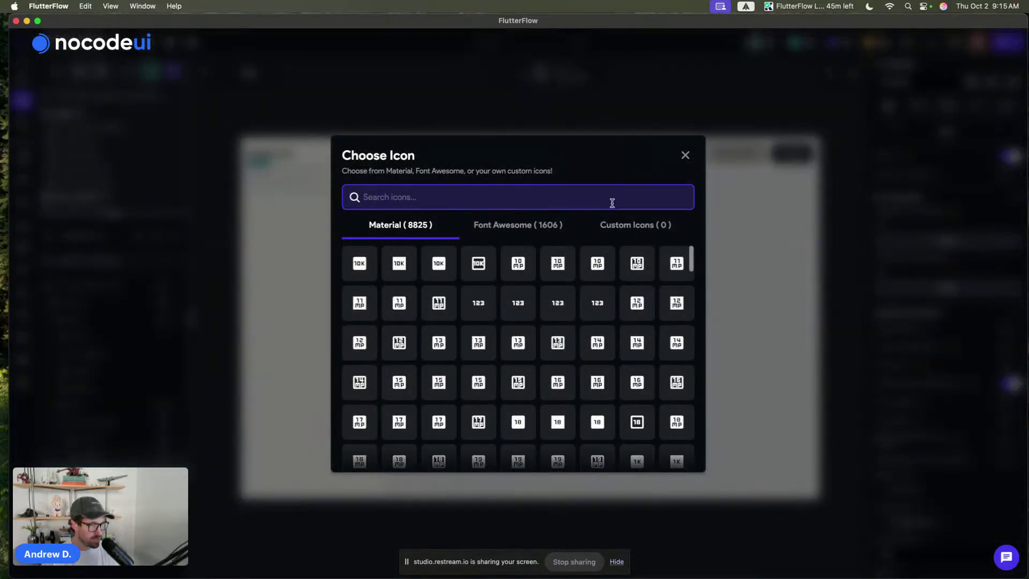
{"action": "type", "text": "sear"}
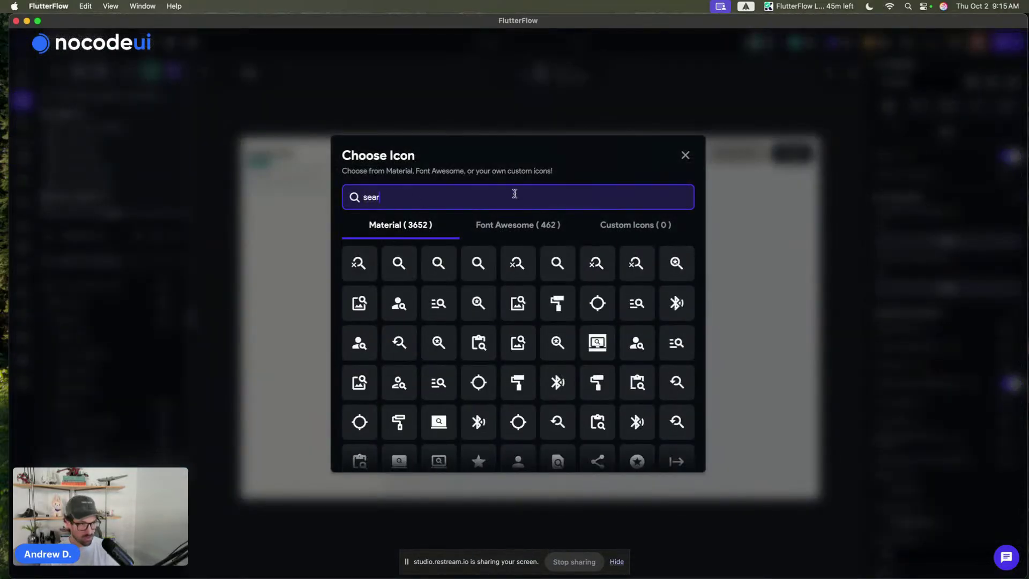
{"action": "type", "text": "ch"}
{"action": "left_click", "coordinate": [438, 262]}
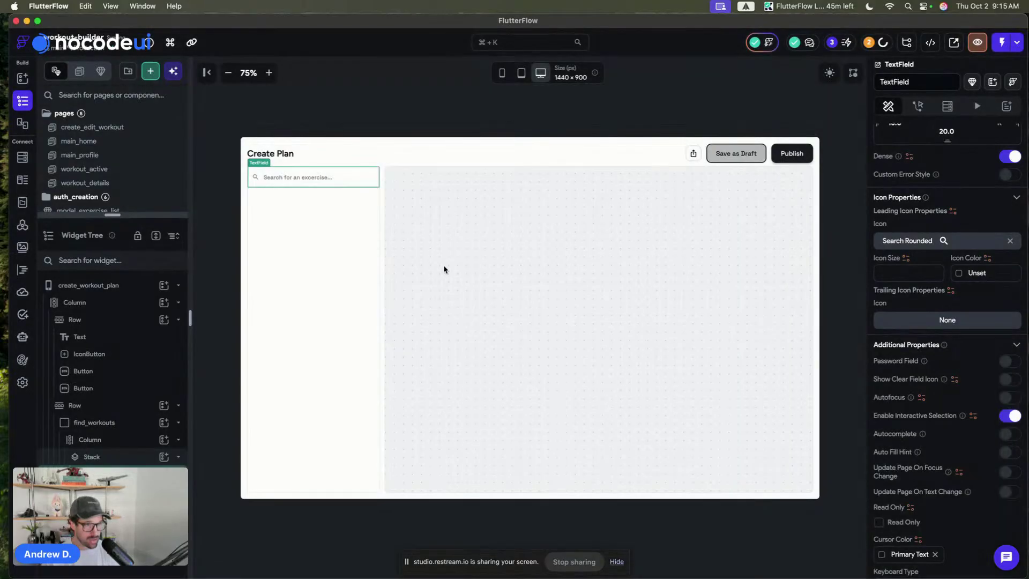
{"action": "left_click", "coordinate": [959, 275]}
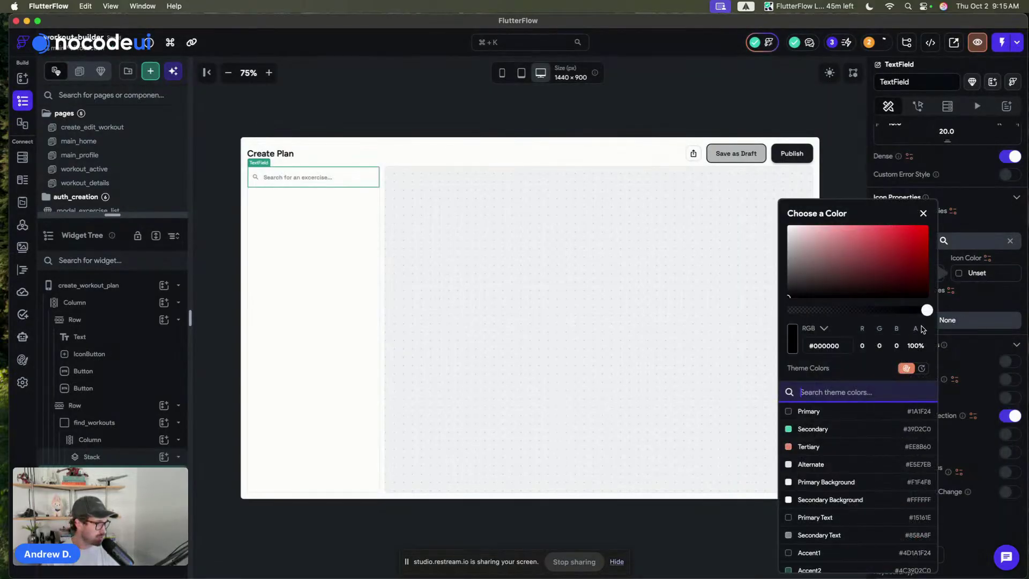
{"action": "left_click", "coordinate": [790, 535]}
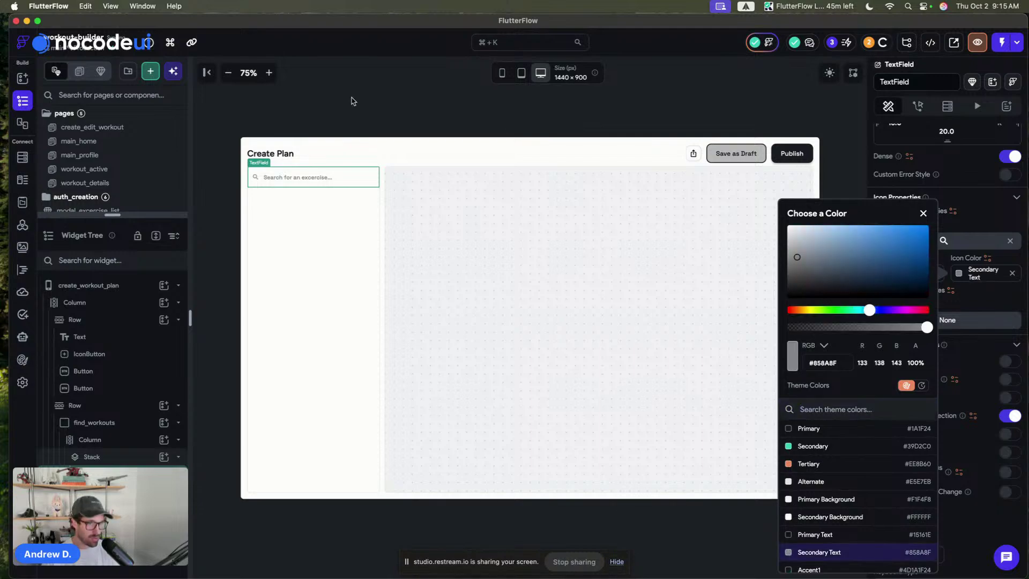
{"action": "left_click", "coordinate": [335, 100]}
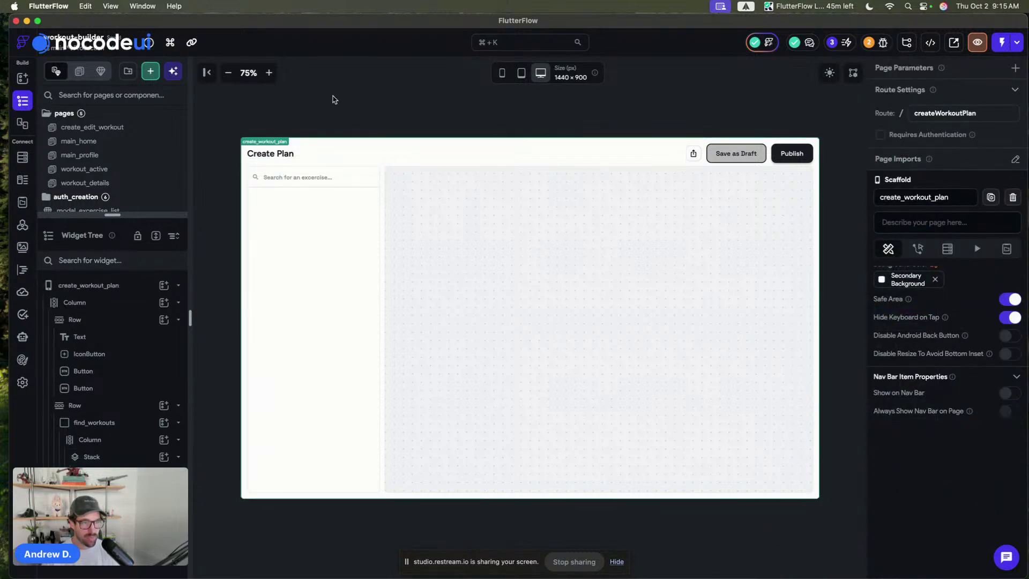
{"action": "left_click", "coordinate": [320, 182]}
- Turn on Update Page On Focus Change in the search field's Additional Properties
{"action": "scroll", "coordinate": [964, 323], "scroll_direction": "down", "scroll_amount": 5}
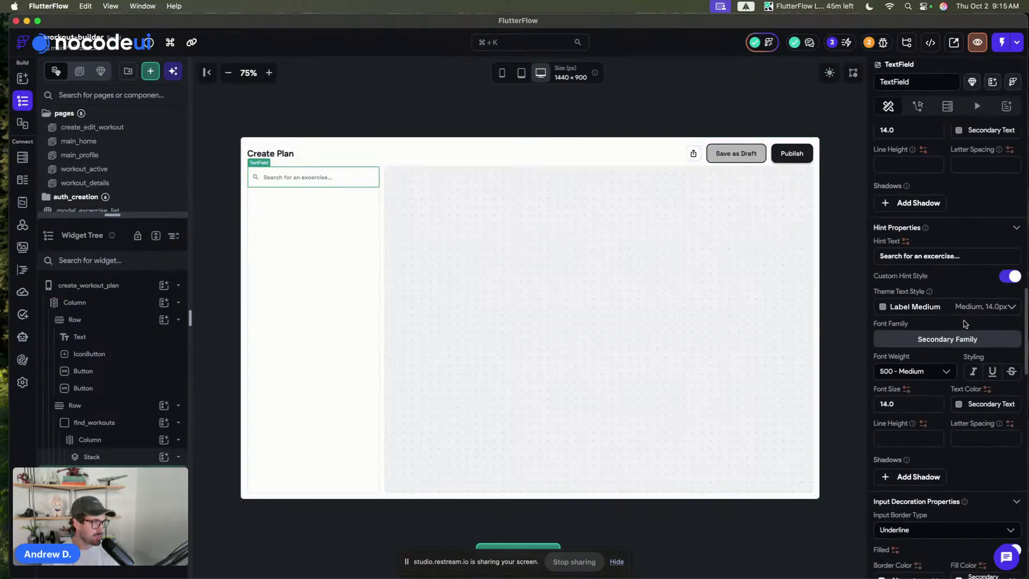
{"action": "scroll", "coordinate": [964, 324], "scroll_direction": "down", "scroll_amount": 10}
{"action": "scroll", "coordinate": [964, 327], "scroll_direction": "up", "scroll_amount": 6}
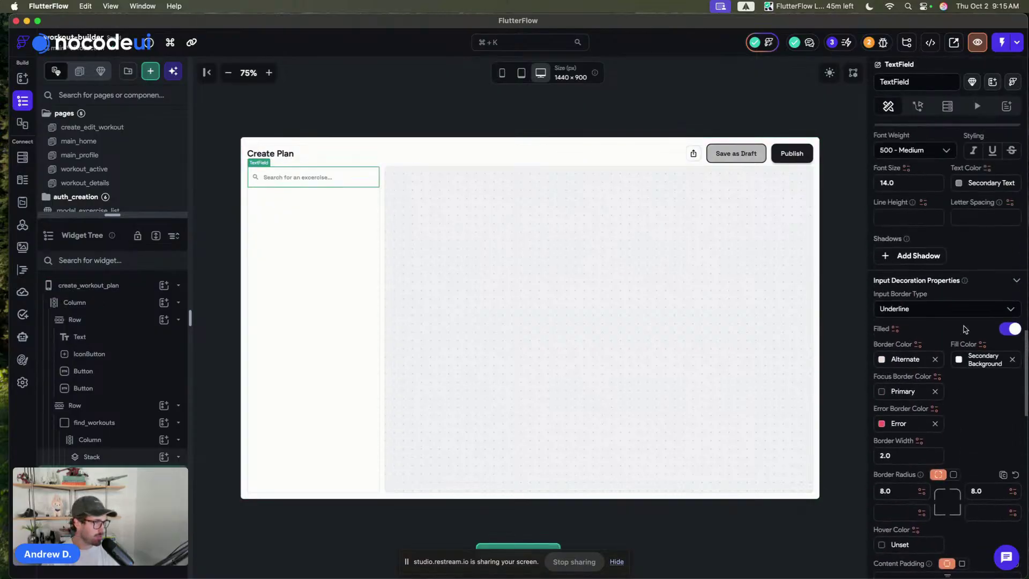
{"action": "scroll", "coordinate": [965, 329], "scroll_direction": "down", "scroll_amount": 8}
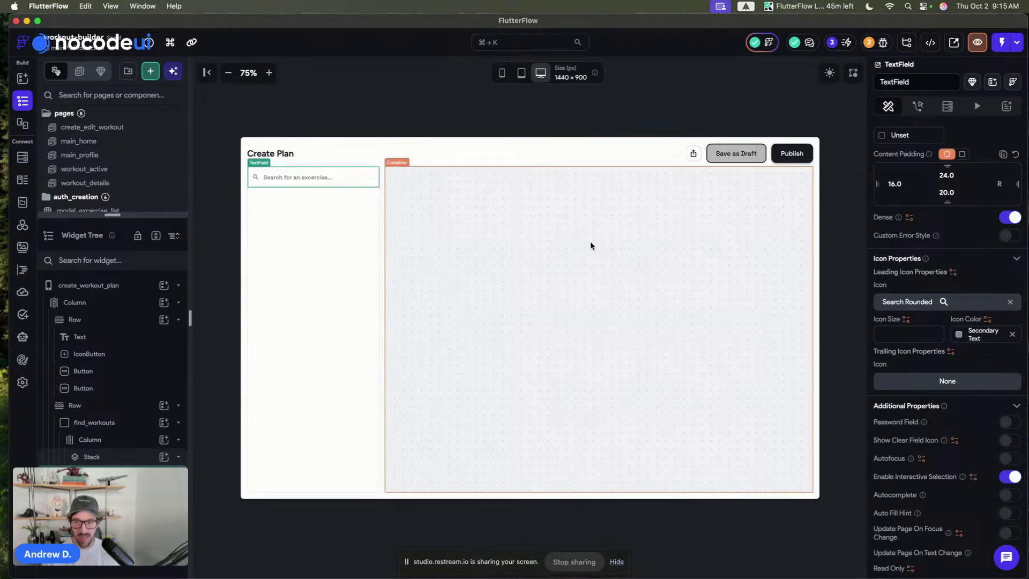
{"action": "scroll", "coordinate": [1001, 311], "scroll_direction": "down", "scroll_amount": 3}
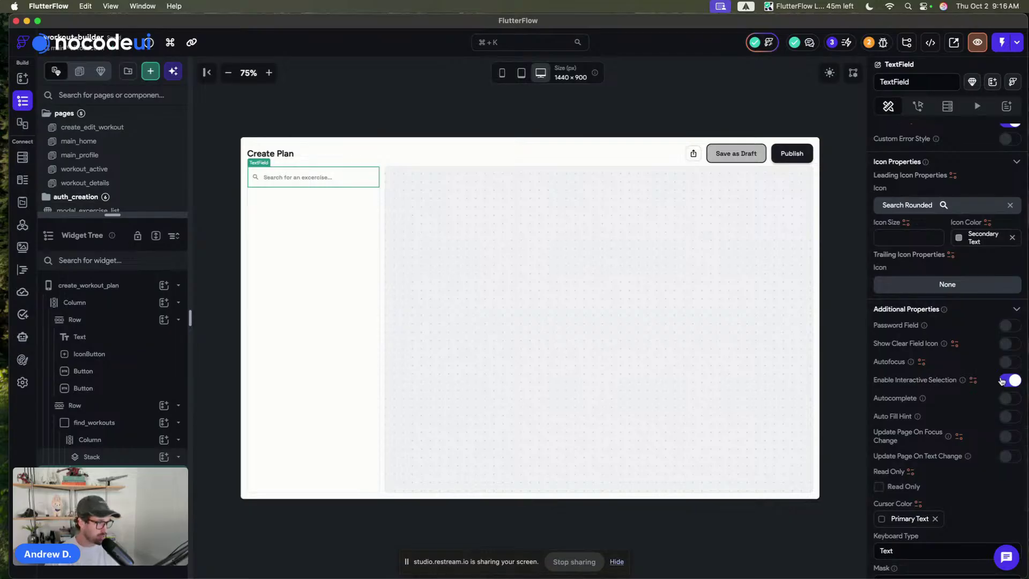
{"action": "scroll", "coordinate": [926, 384], "scroll_direction": "down", "scroll_amount": 1}
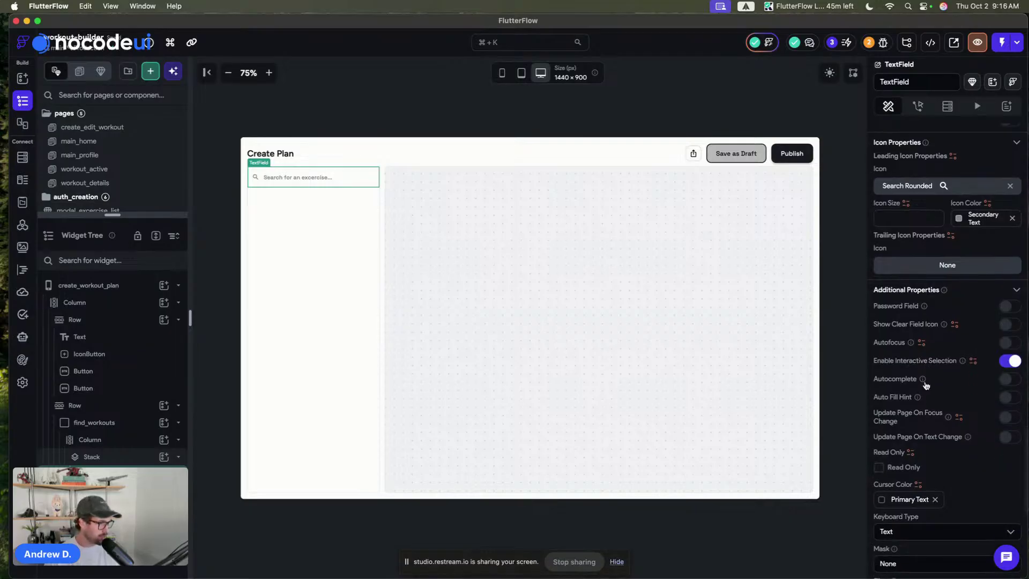
{"action": "left_click", "coordinate": [1009, 413]}
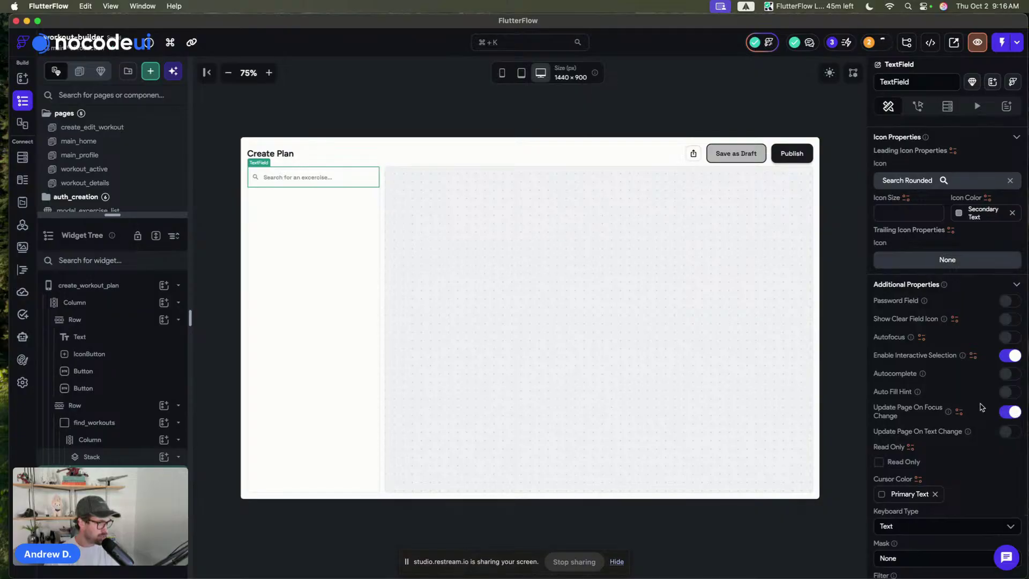
{"action": "scroll", "coordinate": [981, 406], "scroll_direction": "up", "scroll_amount": 10}
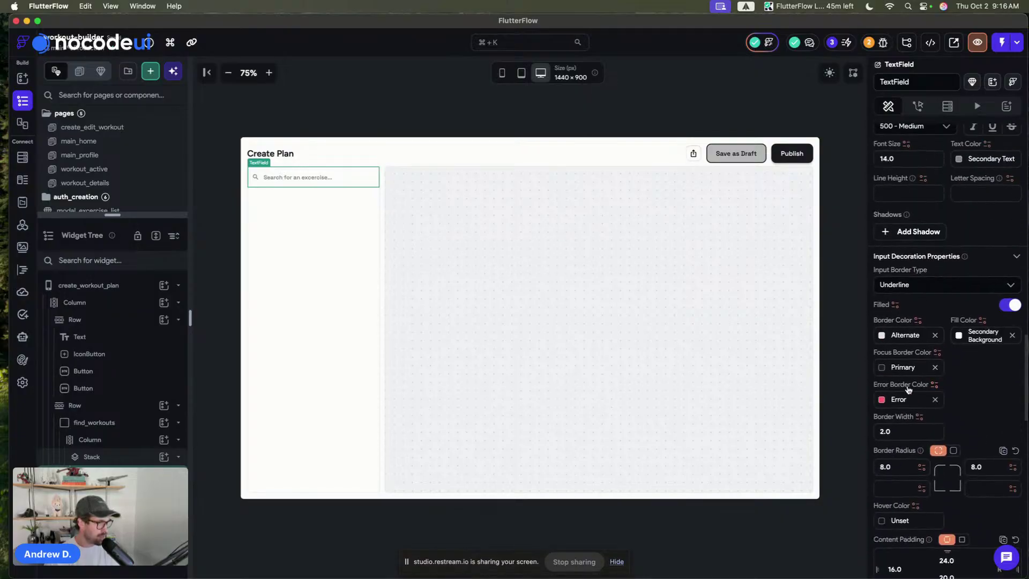
{"action": "scroll", "coordinate": [908, 389], "scroll_direction": "down", "scroll_amount": 15}
{"action": "scroll", "coordinate": [911, 384], "scroll_direction": "up", "scroll_amount": 10}
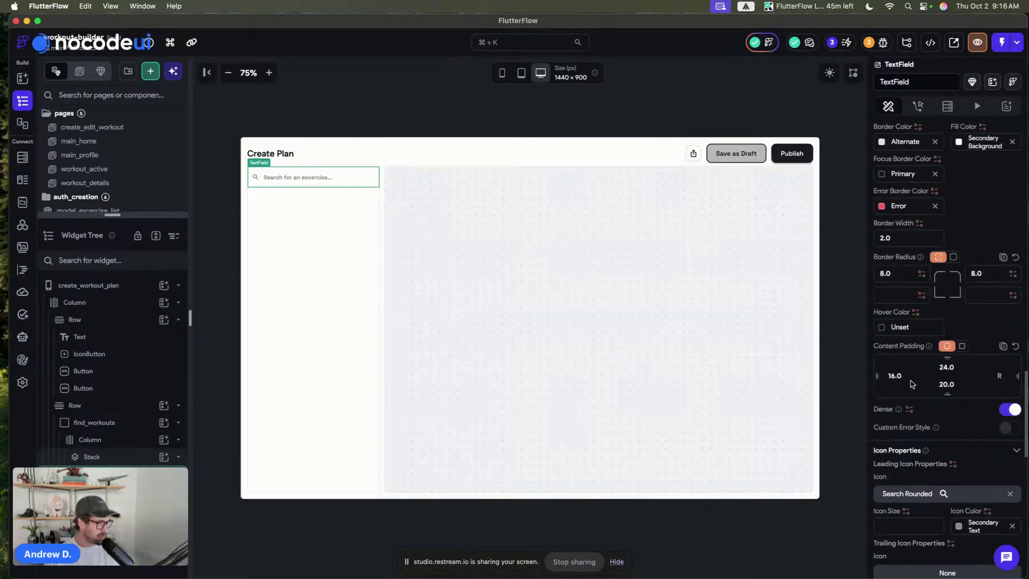
{"action": "scroll", "coordinate": [912, 384], "scroll_direction": "up", "scroll_amount": 4}
- Make the fill colour a conditional value based on the search field having focus
{"action": "left_click", "coordinate": [982, 305]}
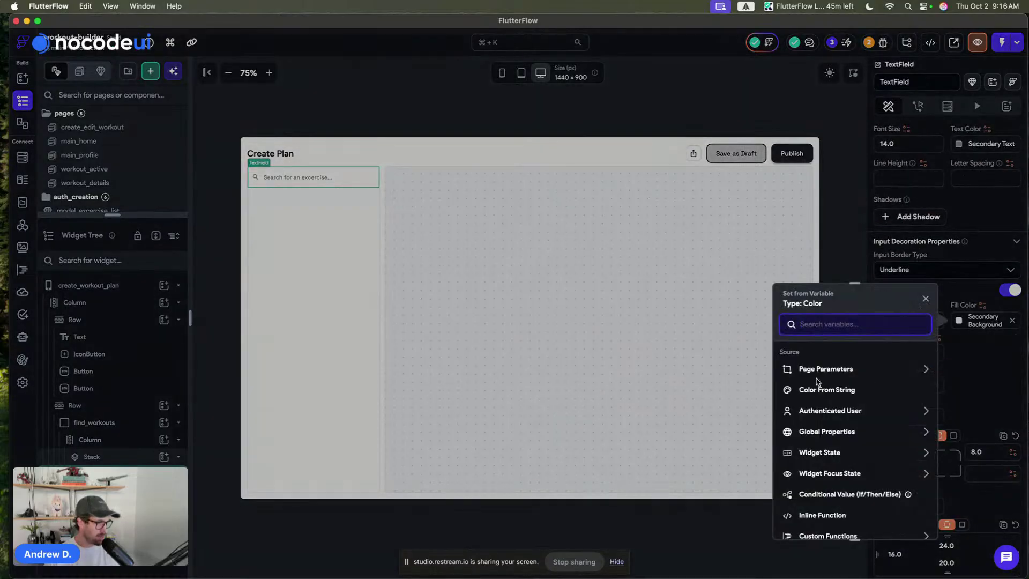
{"action": "scroll", "coordinate": [822, 399], "scroll_direction": "down", "scroll_amount": 3}
{"action": "left_click", "coordinate": [824, 403]}
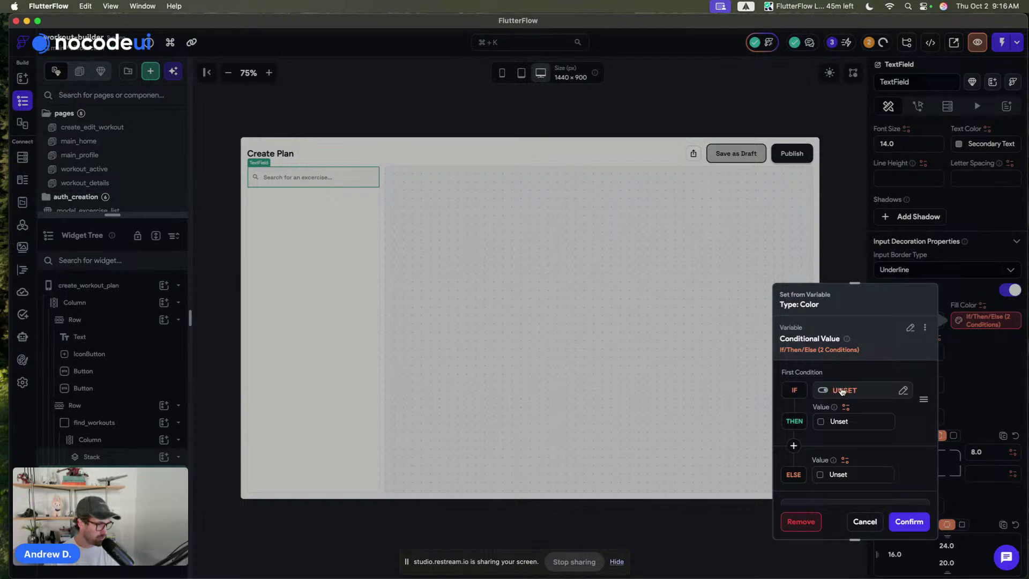
{"action": "left_click", "coordinate": [842, 392]}
{"action": "left_click", "coordinate": [691, 403]}
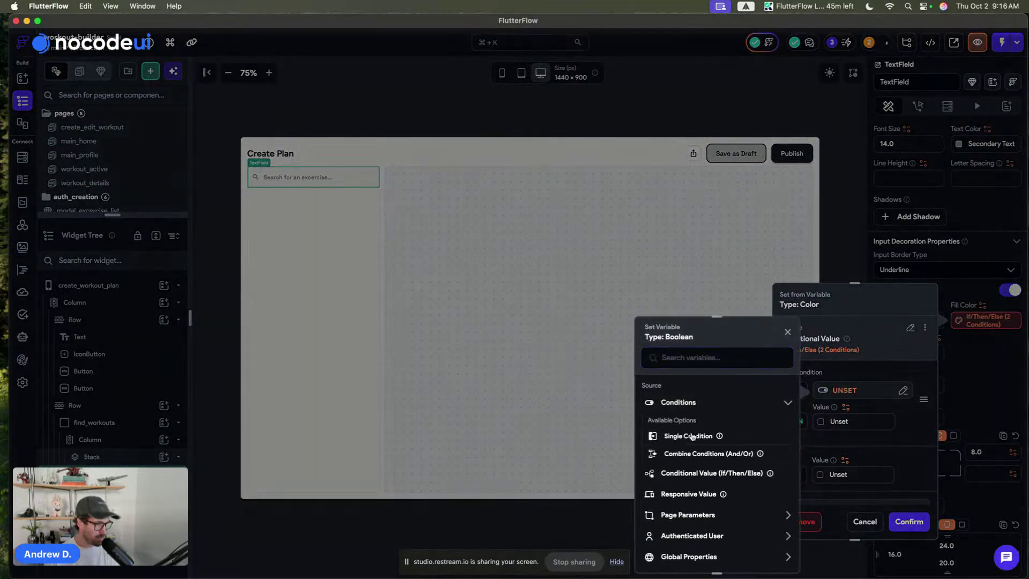
{"action": "left_click", "coordinate": [692, 437]}
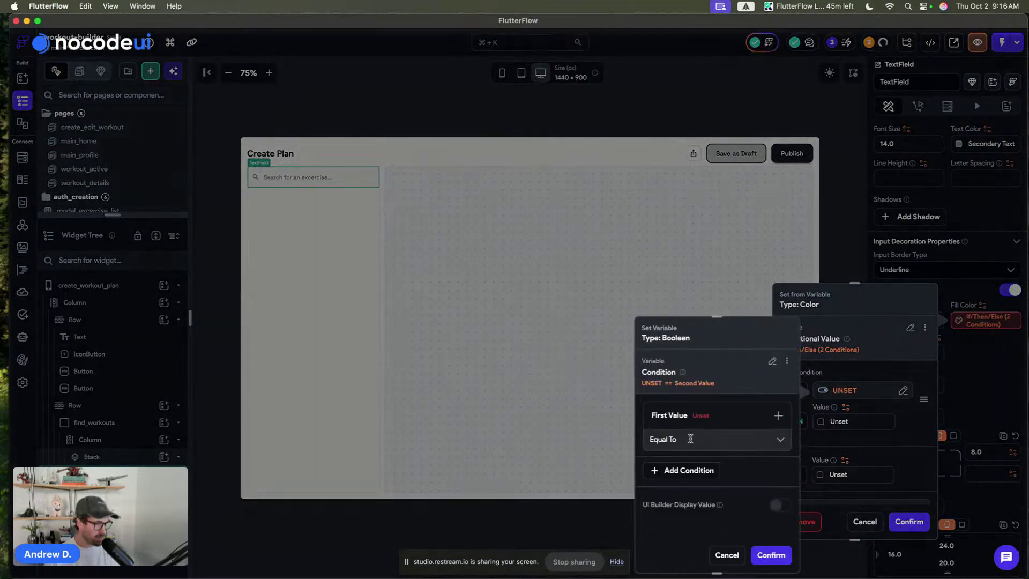
{"action": "left_click", "coordinate": [773, 362]}
{"action": "scroll", "coordinate": [732, 439], "scroll_direction": "down", "scroll_amount": 3}
{"action": "left_click", "coordinate": [714, 431]}
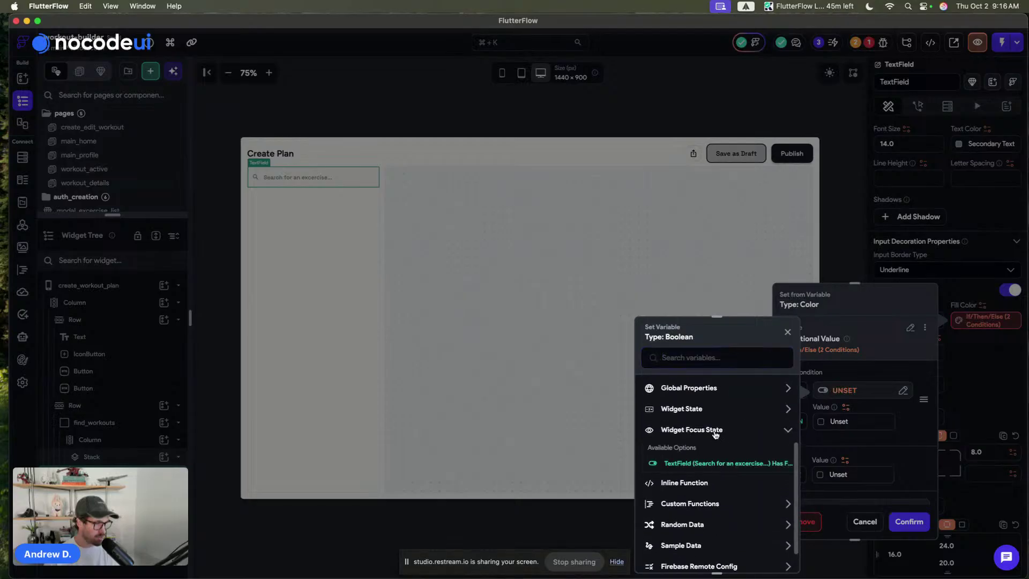
{"action": "left_click", "coordinate": [694, 462]}
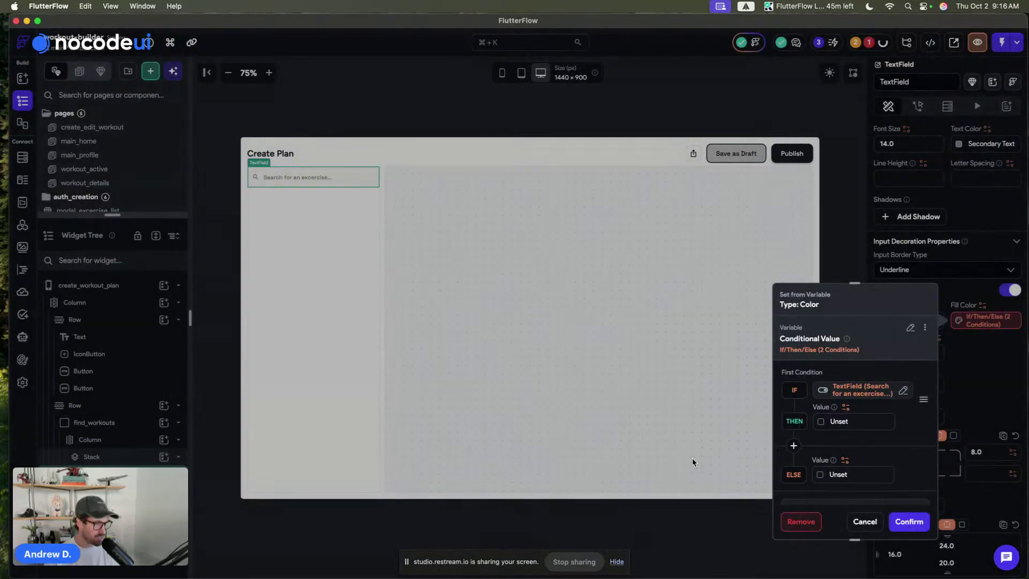
- Use Accent1 when focused, Secondary Background otherwise, confirm, and copy the colour rule
{"action": "left_click", "coordinate": [821, 424]}
{"action": "type", "text": "acc"}
{"action": "left_click", "coordinate": [688, 429]}
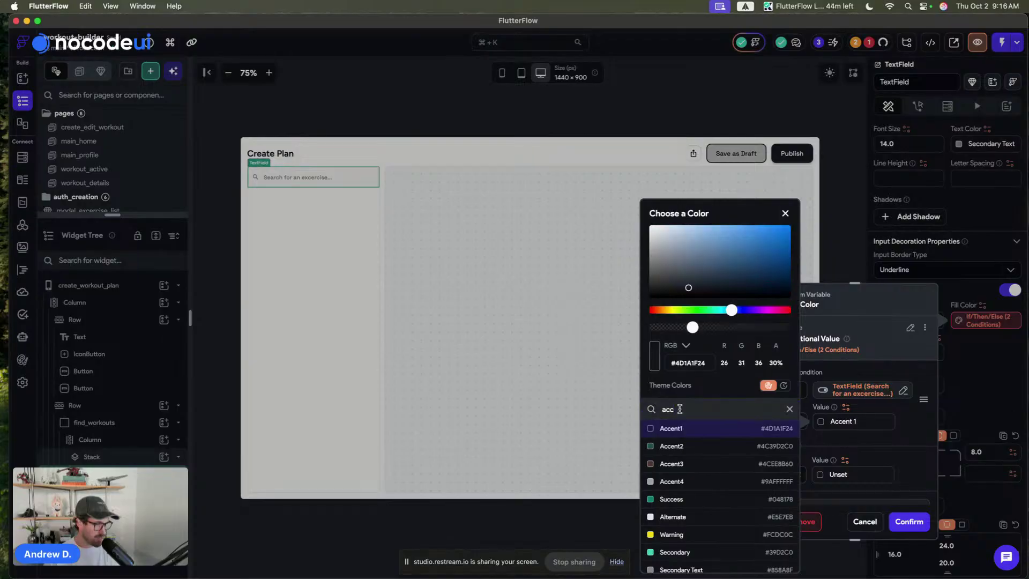
{"action": "left_click", "coordinate": [818, 475]}
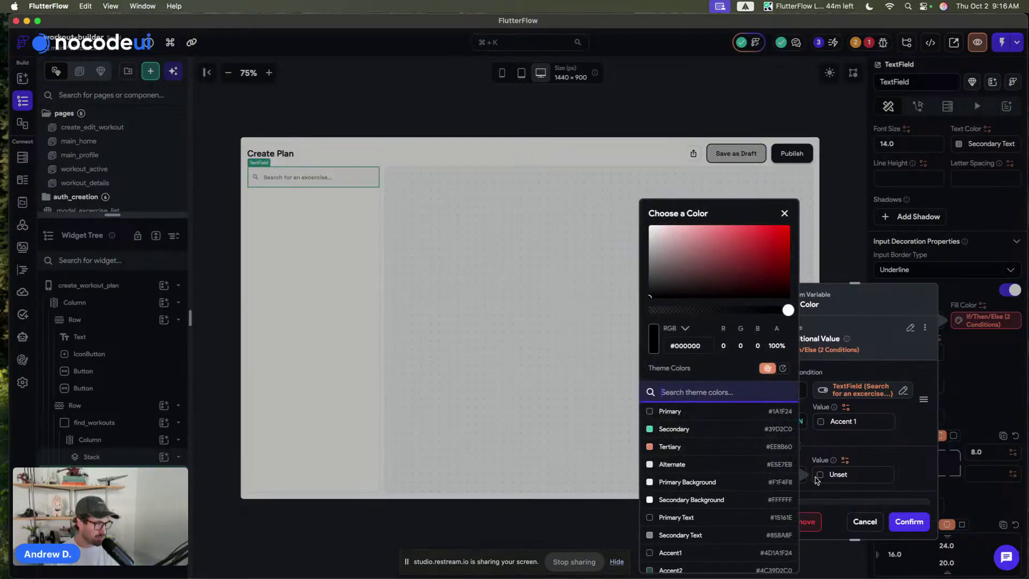
{"action": "left_click", "coordinate": [679, 500]}
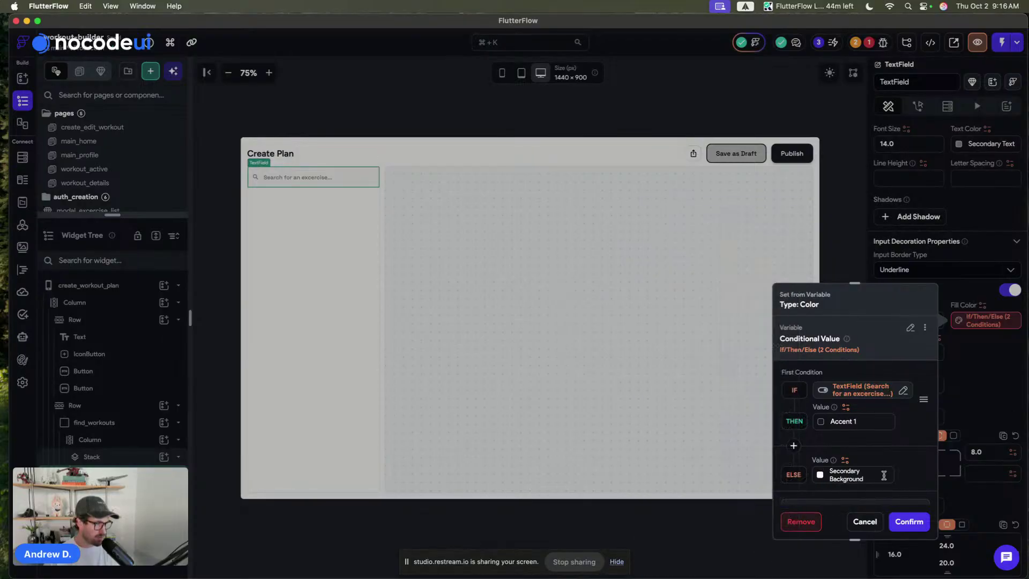
{"action": "left_click", "coordinate": [911, 522]}
{"action": "left_click", "coordinate": [983, 320]}
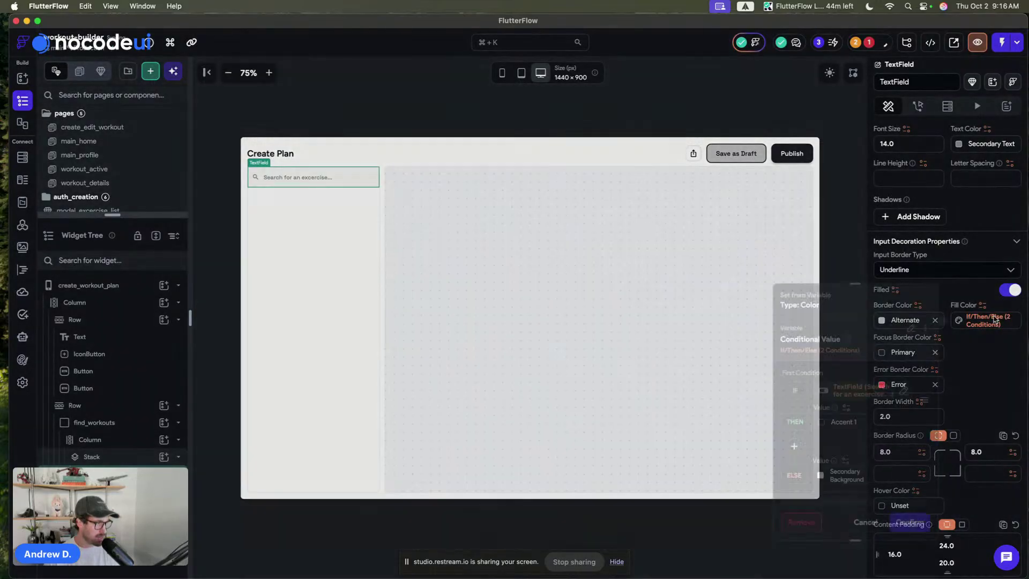
{"action": "left_click", "coordinate": [925, 328]}
{"action": "left_click", "coordinate": [890, 348]}
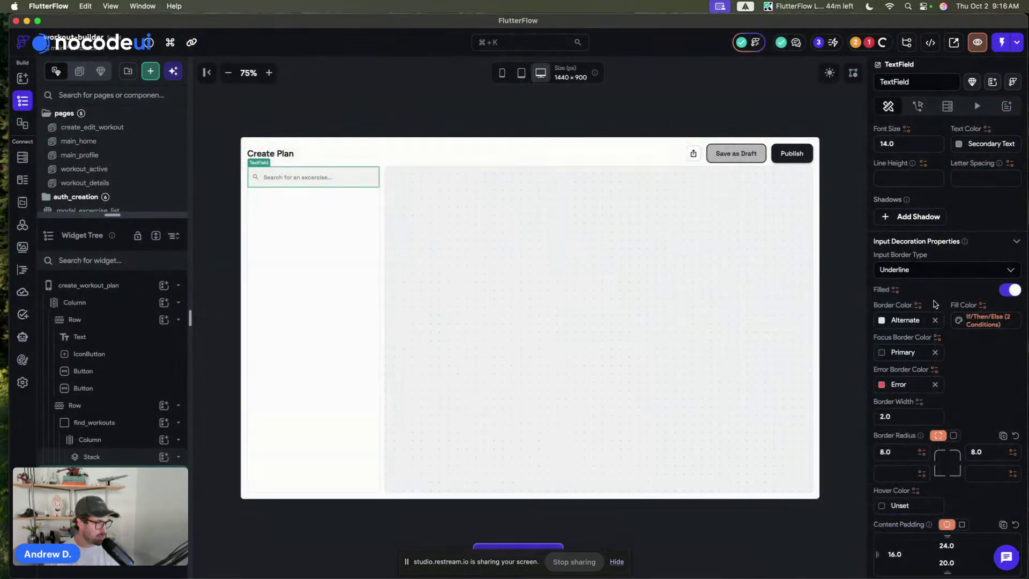
- Paste the rule onto the icon colour: Primary when focused, Secondary Text otherwise
{"action": "scroll", "coordinate": [935, 303], "scroll_direction": "down", "scroll_amount": 8}
{"action": "left_click", "coordinate": [987, 277]}
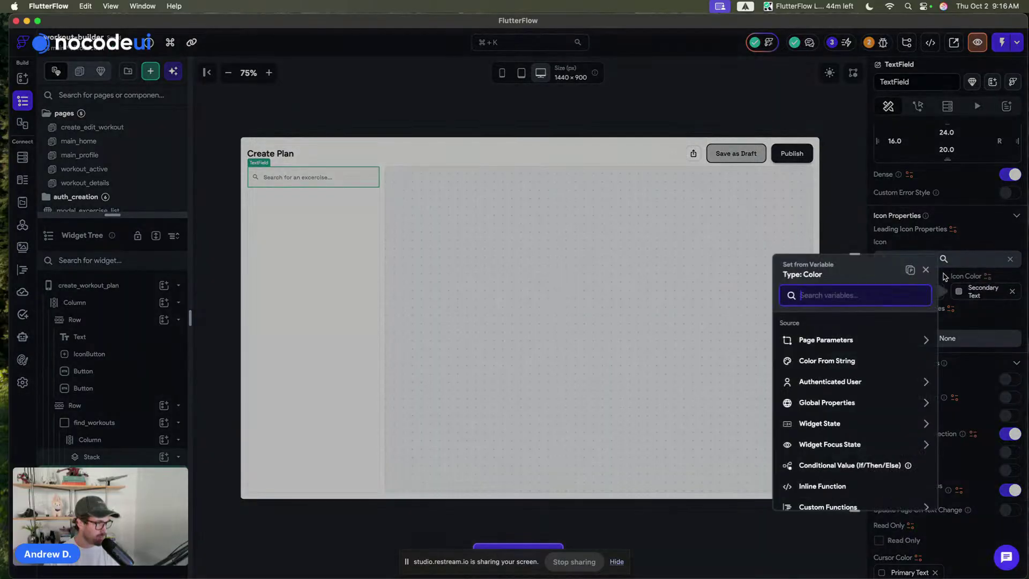
{"action": "left_click", "coordinate": [910, 270]}
{"action": "left_click", "coordinate": [822, 393]}
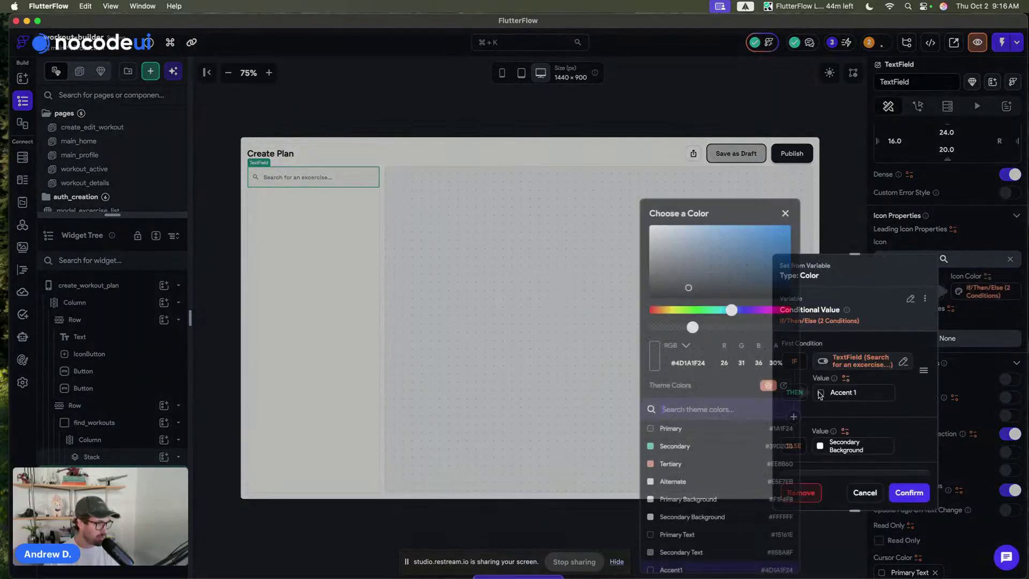
{"action": "left_click", "coordinate": [659, 431]}
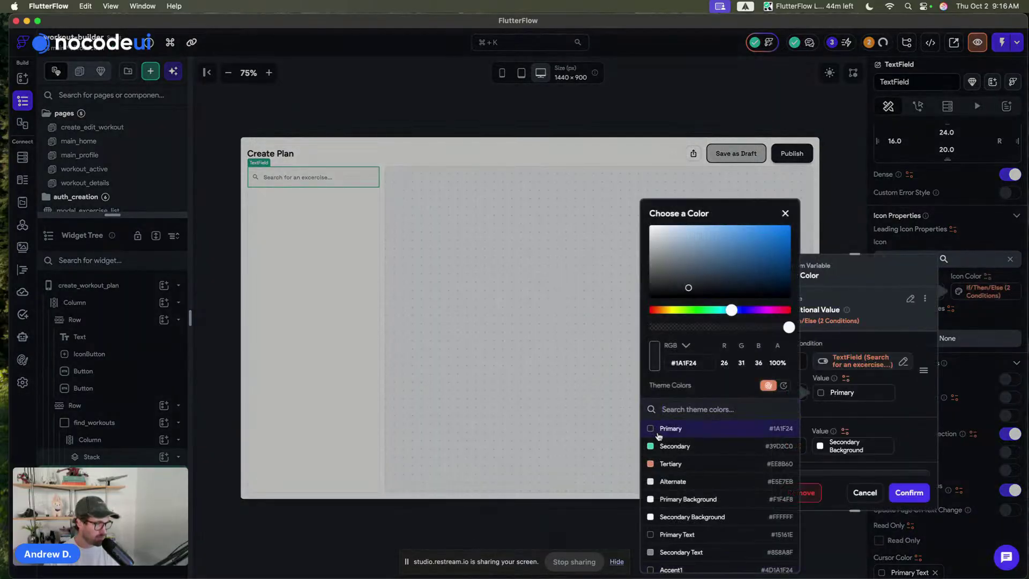
{"action": "left_click", "coordinate": [909, 437]}
{"action": "left_click", "coordinate": [821, 446]}
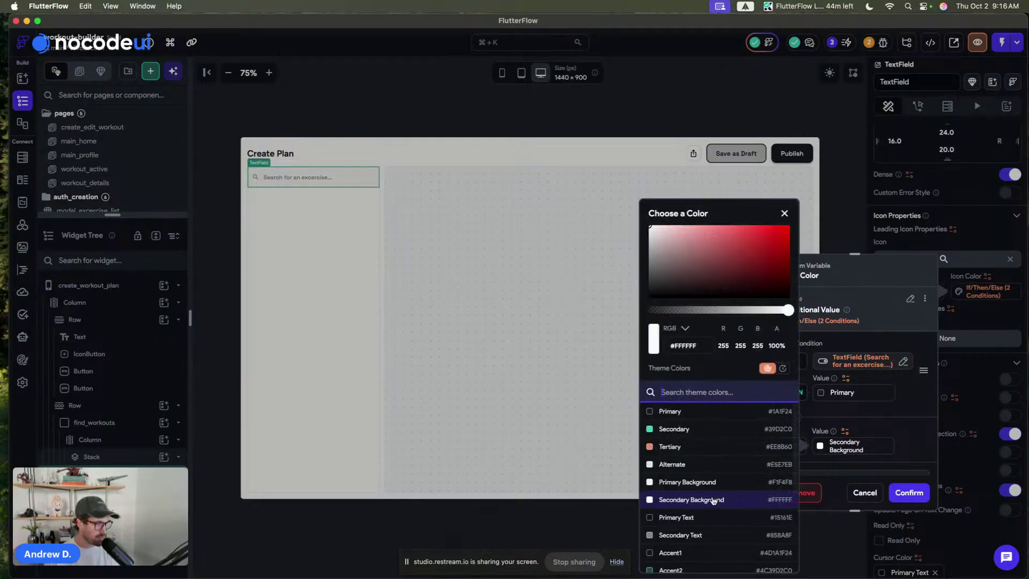
{"action": "left_click", "coordinate": [650, 535]}
{"action": "left_click", "coordinate": [898, 399]}
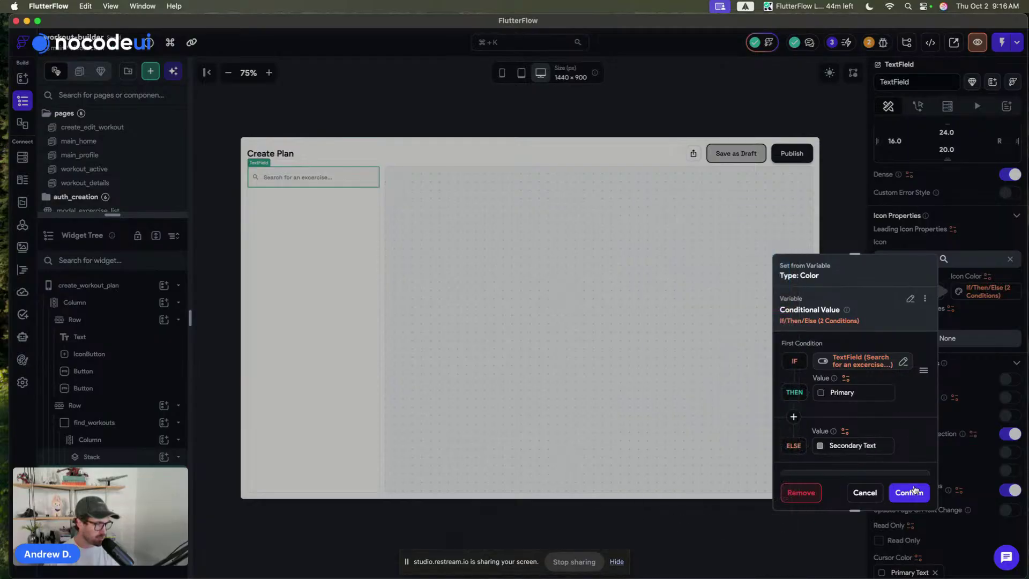
{"action": "left_click", "coordinate": [909, 492]}
- Preview the page in dark mode and back to light mode
{"action": "left_click", "coordinate": [590, 115]}
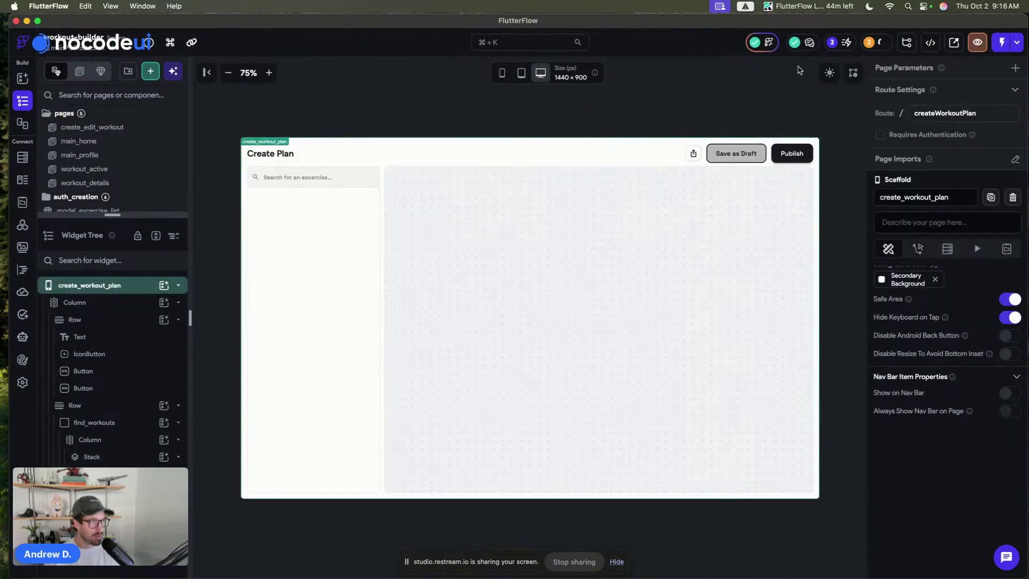
{"action": "left_click", "coordinate": [831, 72]}
{"action": "left_click", "coordinate": [830, 73]}
{"action": "left_click", "coordinate": [830, 72]}
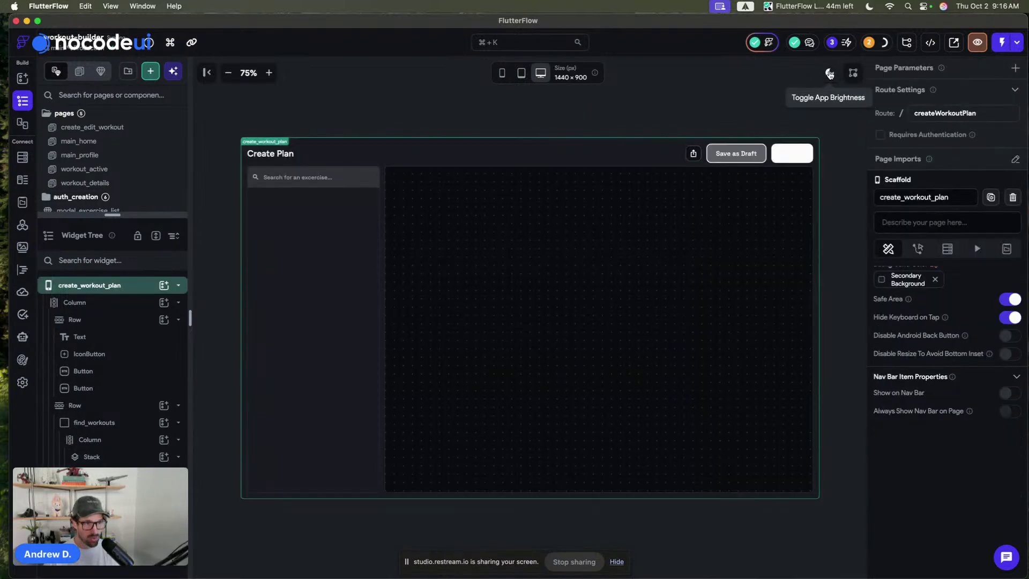
{"action": "left_click", "coordinate": [830, 72]}
- Give the conditional fill colour a default value of Secondary Background
{"action": "left_click", "coordinate": [323, 178]}
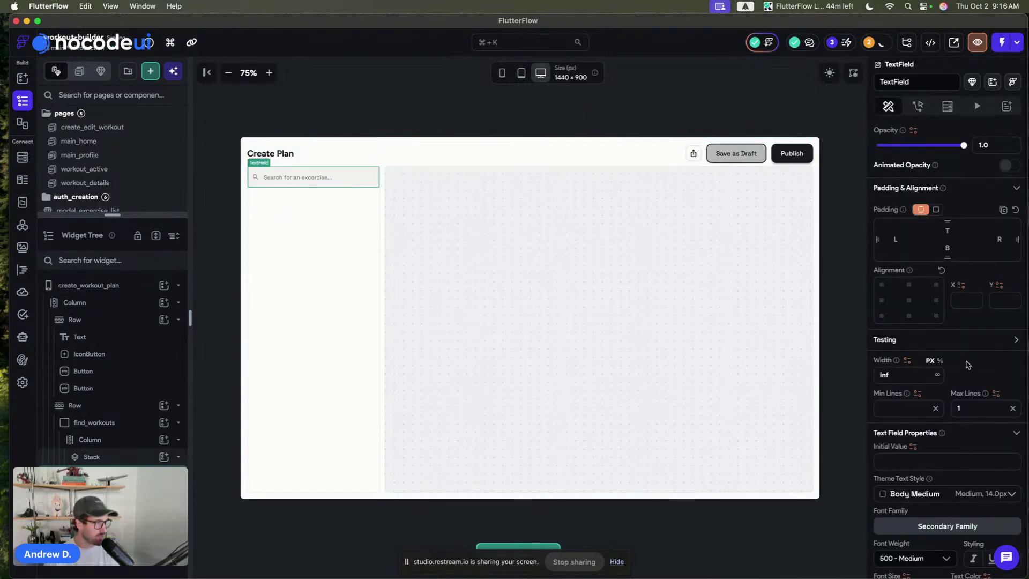
{"action": "scroll", "coordinate": [965, 362], "scroll_direction": "down", "scroll_amount": 10}
{"action": "scroll", "coordinate": [966, 362], "scroll_direction": "down", "scroll_amount": 10}
{"action": "scroll", "coordinate": [956, 339], "scroll_direction": "up", "scroll_amount": 12}
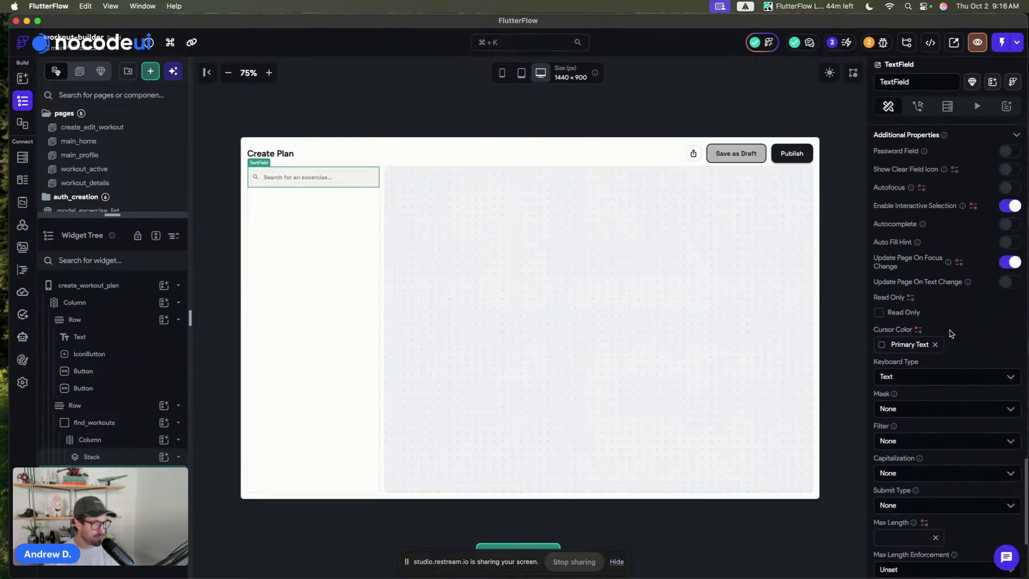
{"action": "scroll", "coordinate": [950, 330], "scroll_direction": "up", "scroll_amount": 10}
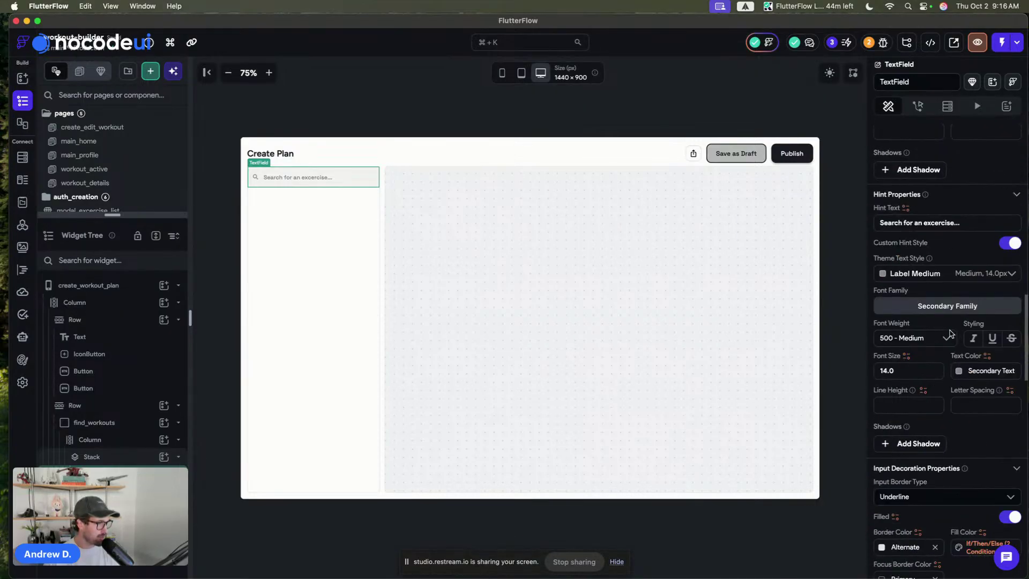
{"action": "scroll", "coordinate": [989, 427], "scroll_direction": "down", "scroll_amount": 3}
{"action": "left_click", "coordinate": [984, 439]}
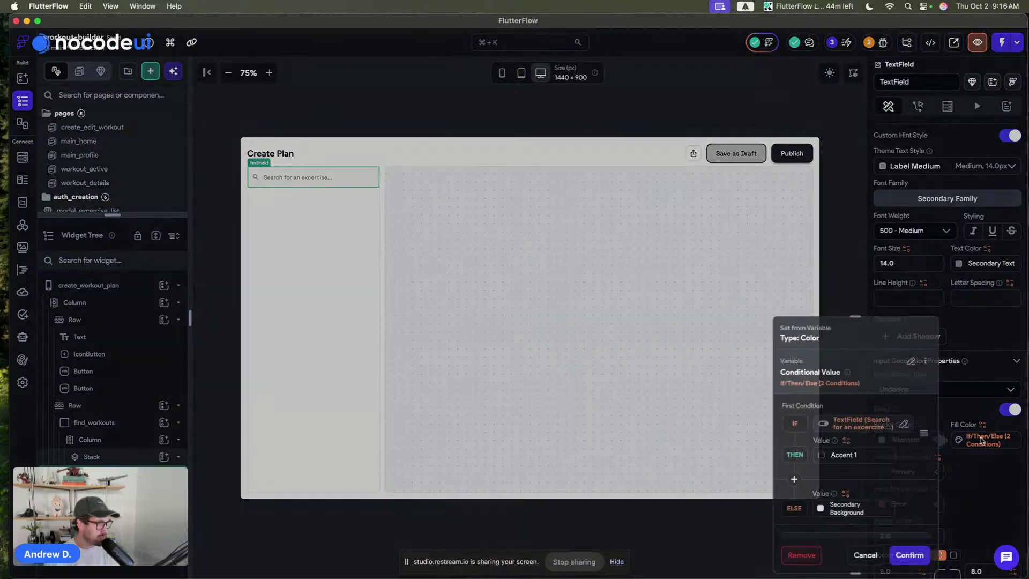
{"action": "scroll", "coordinate": [808, 492], "scroll_direction": "down", "scroll_amount": 3}
{"action": "left_click", "coordinate": [787, 483]}
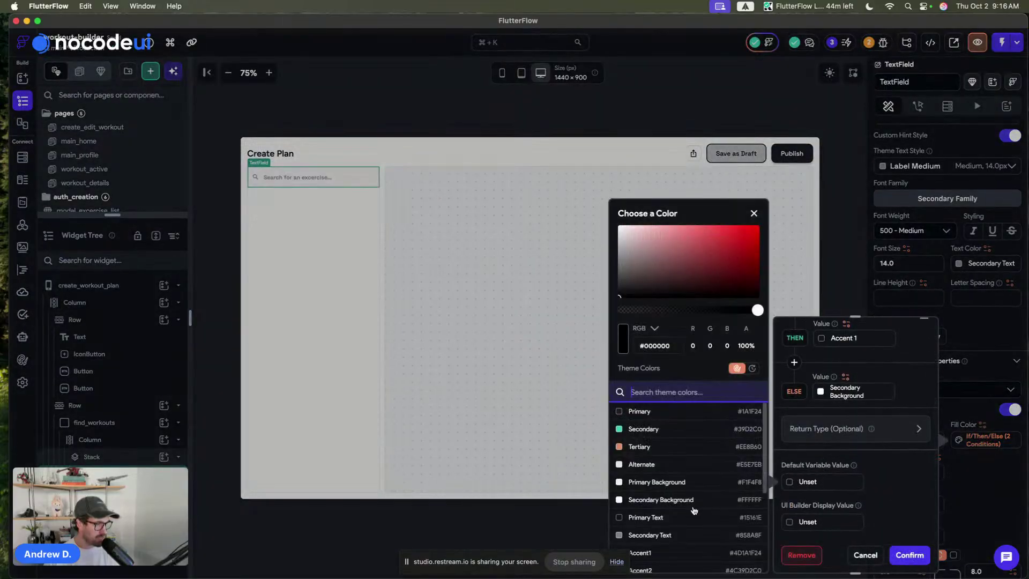
{"action": "left_click", "coordinate": [675, 499]}
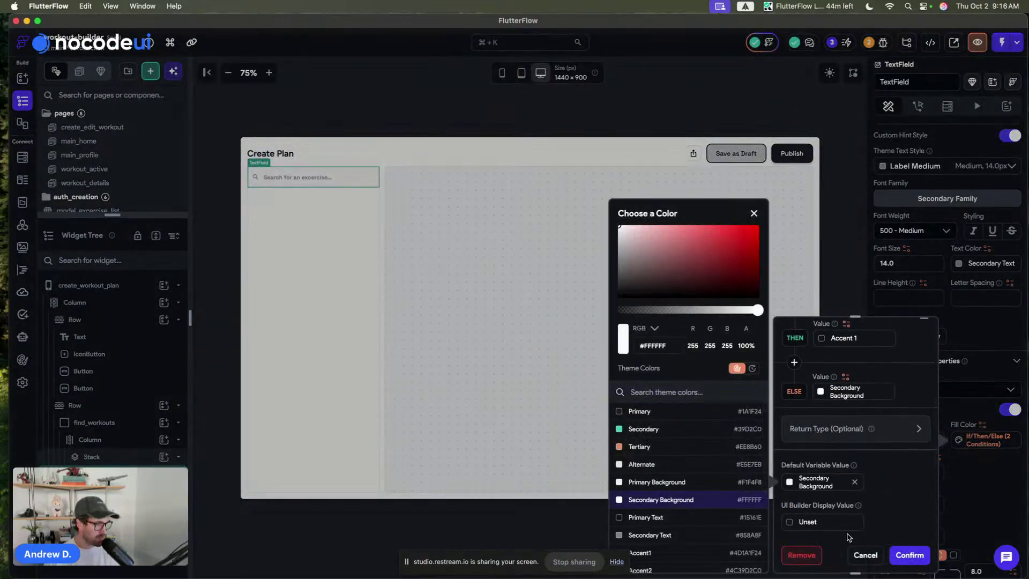
{"action": "left_click", "coordinate": [909, 554]}
{"action": "left_click", "coordinate": [401, 93]}
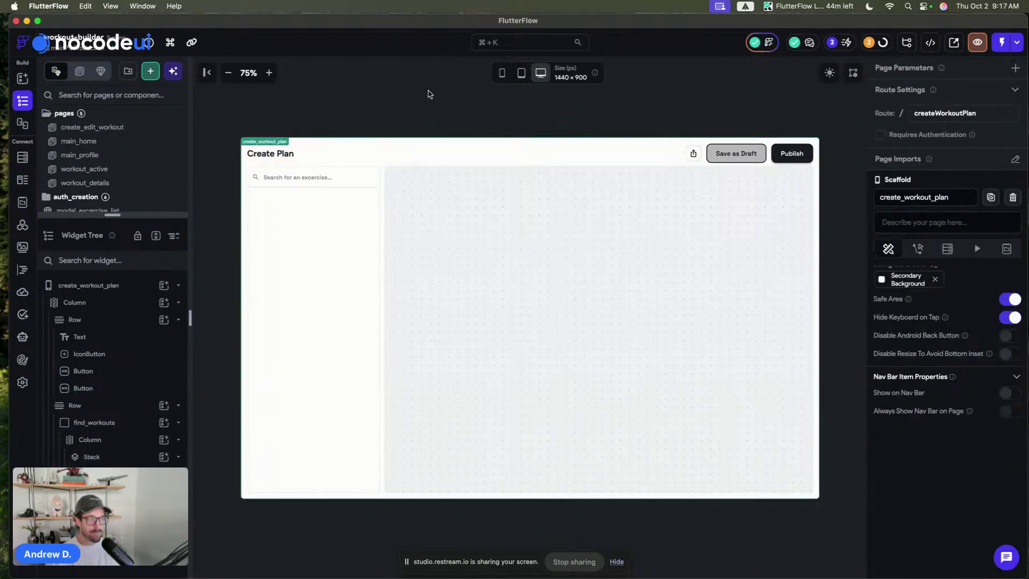
{"action": "left_click", "coordinate": [557, 328]}
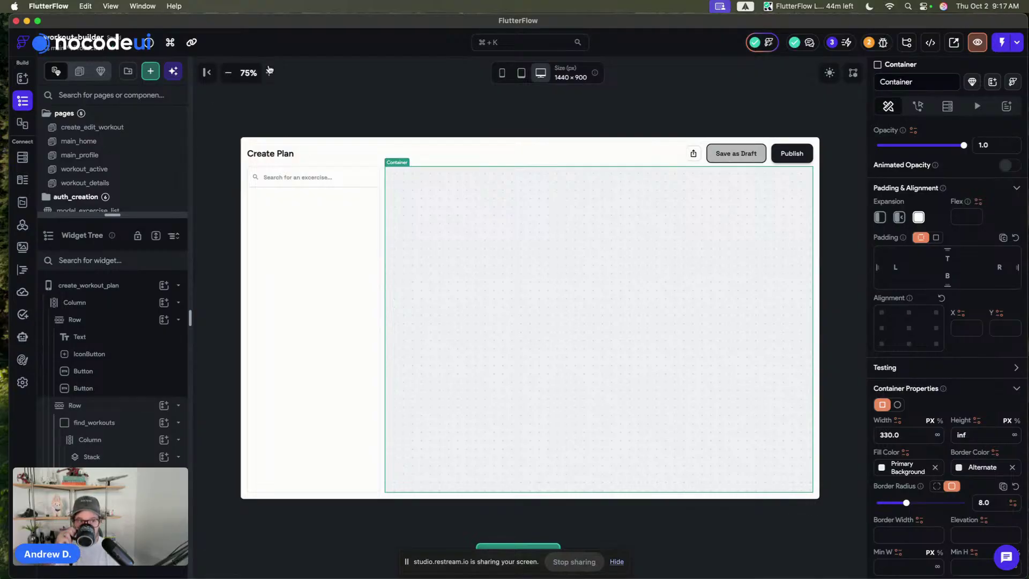
- Add a ListView to the large right area of the Create Plan page
{"action": "left_click", "coordinate": [268, 72]}
{"action": "left_click", "coordinate": [346, 89]}
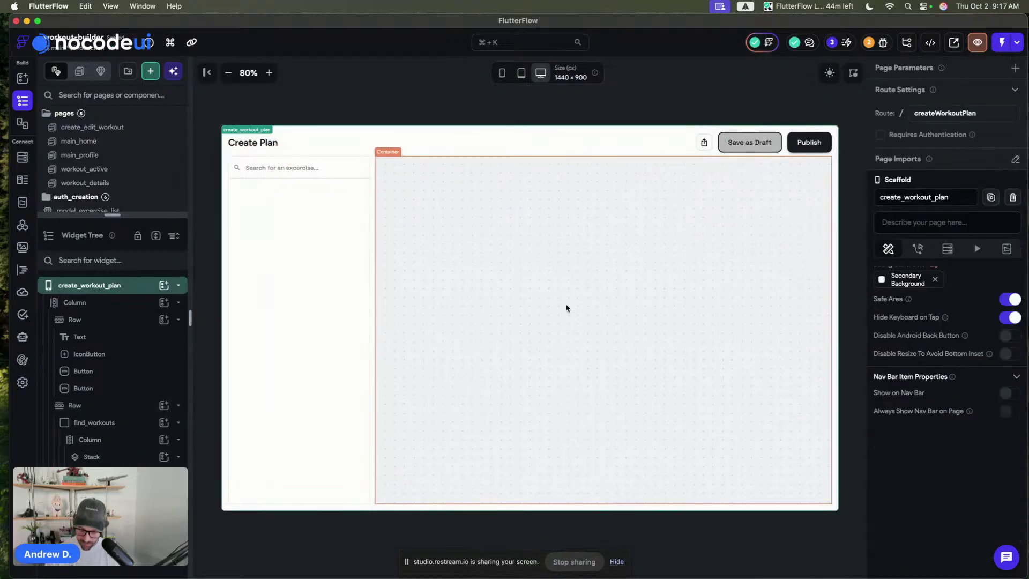
{"action": "key", "text": "super+shift+a"}
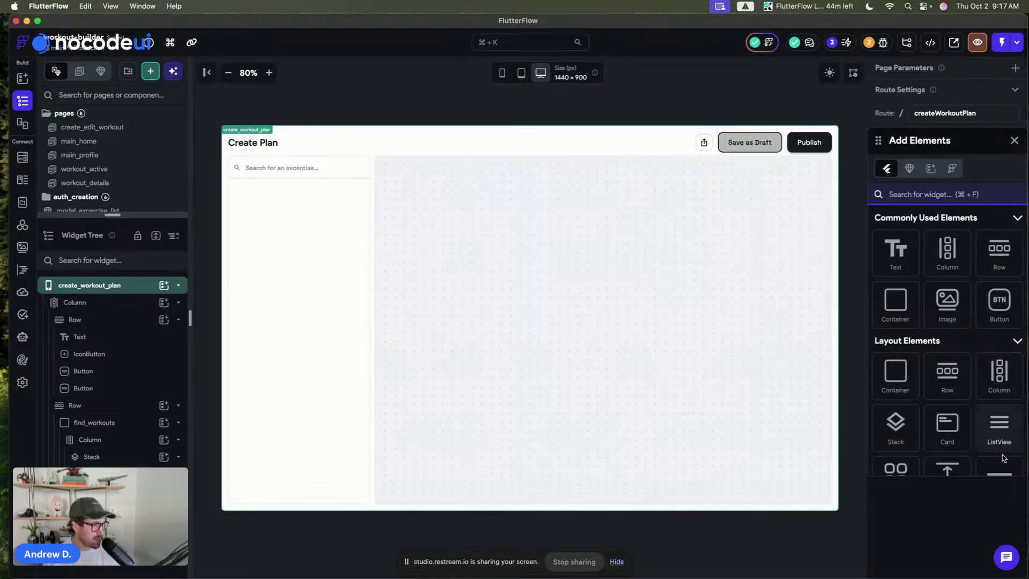
{"action": "left_click_drag", "start_coordinate": [1000, 429], "coordinate": [522, 303]}
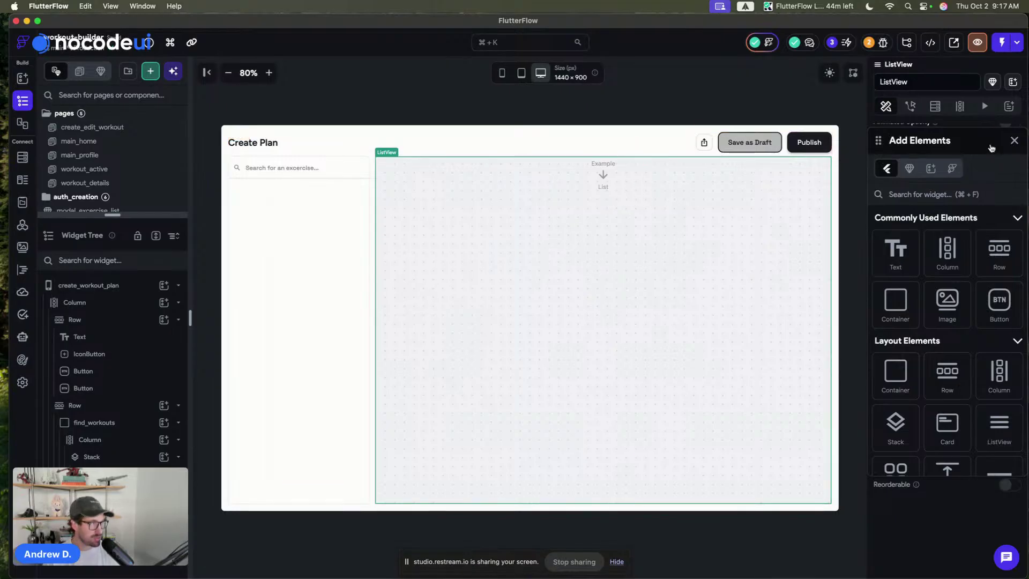
{"action": "left_click", "coordinate": [1014, 141]}
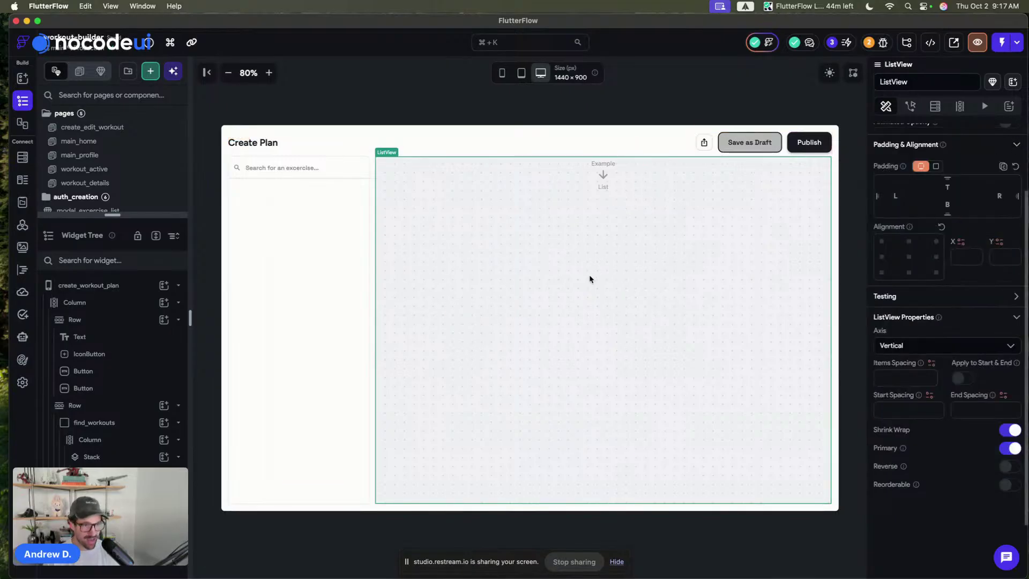
- Place a ListView in the left column below the search field and set its Expansion to Expanded
{"action": "left_click", "coordinate": [346, 101]}
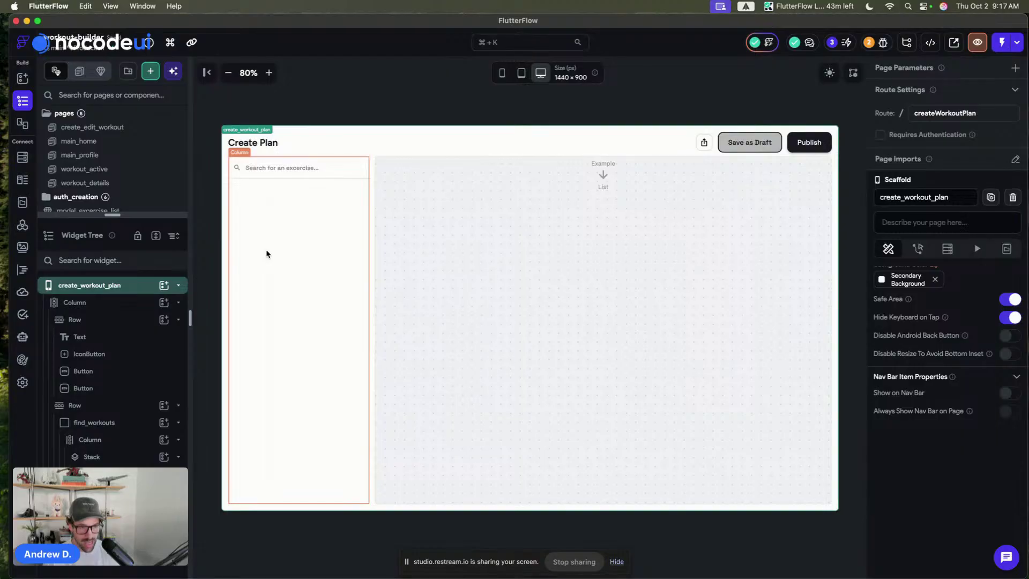
{"action": "left_click", "coordinate": [403, 74]}
{"action": "key", "text": "super+f"}
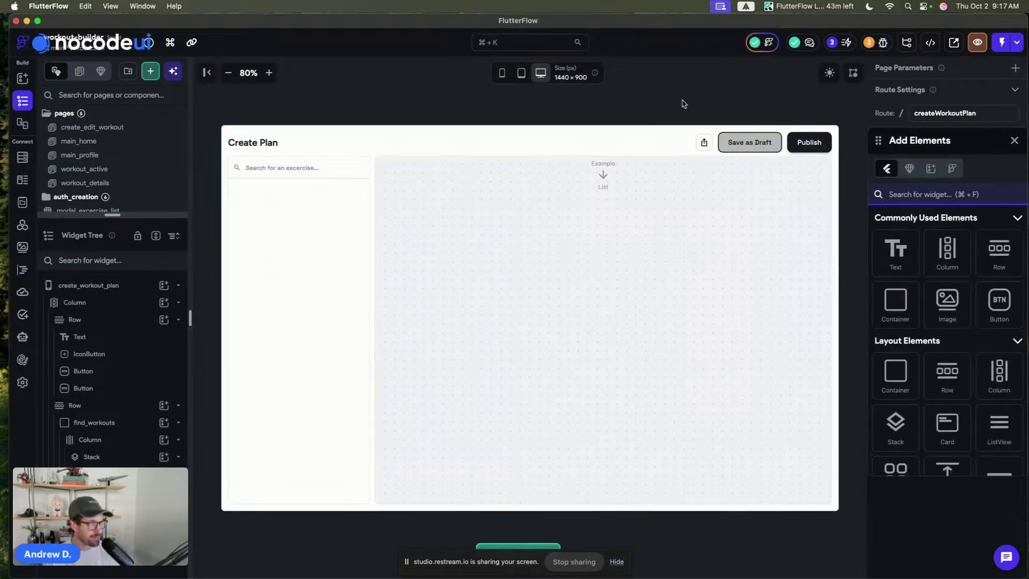
{"action": "left_click_drag", "start_coordinate": [999, 423], "coordinate": [258, 255]}
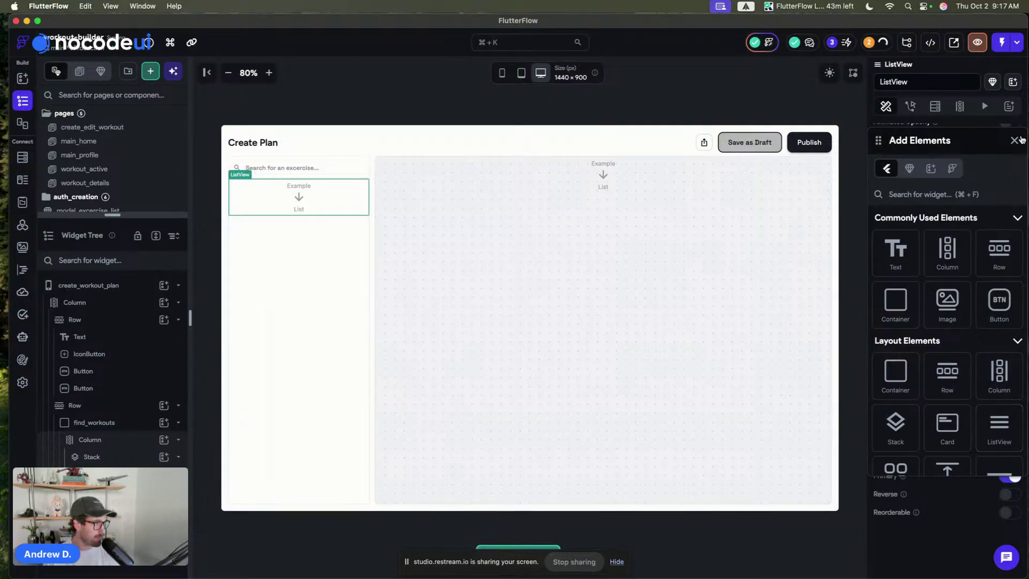
{"action": "key", "text": "Escape"}
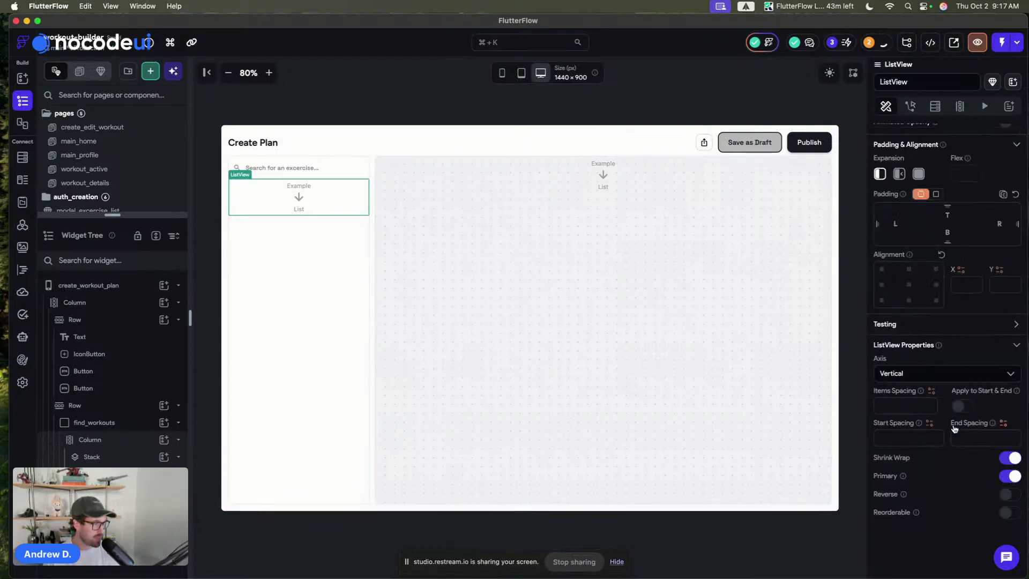
{"action": "left_click", "coordinate": [918, 174]}
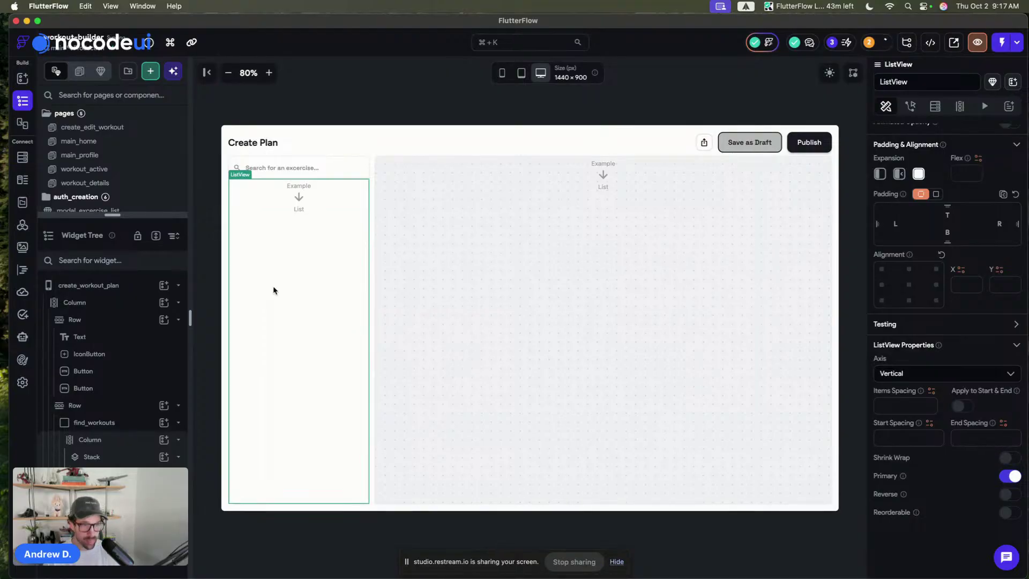
- Browse the project's components with a 'card' search, then clear the search and close the panel
{"action": "key", "text": "super+f"}
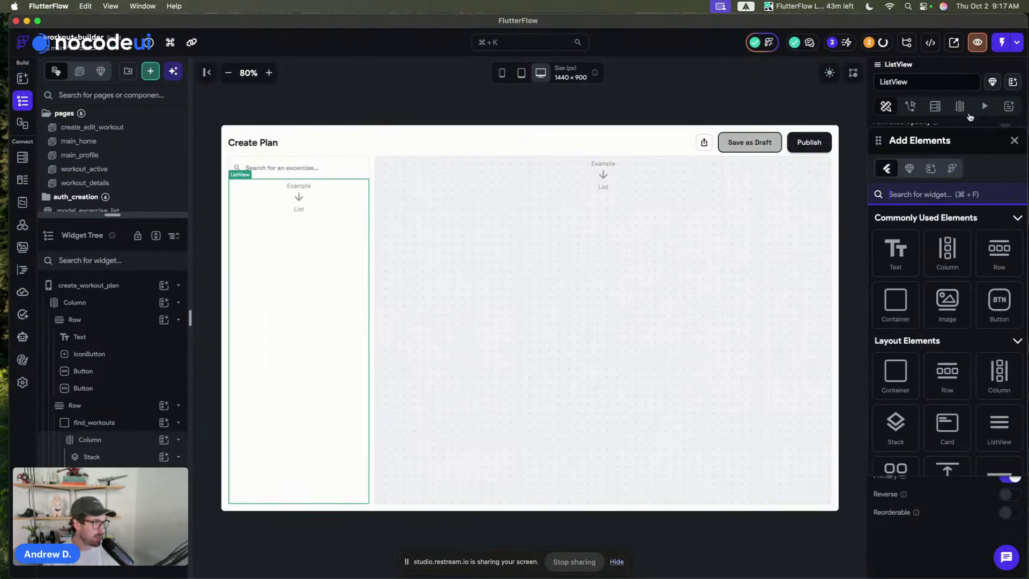
{"action": "left_click", "coordinate": [908, 168]}
{"action": "left_click", "coordinate": [912, 195]}
{"action": "type", "text": "card"}
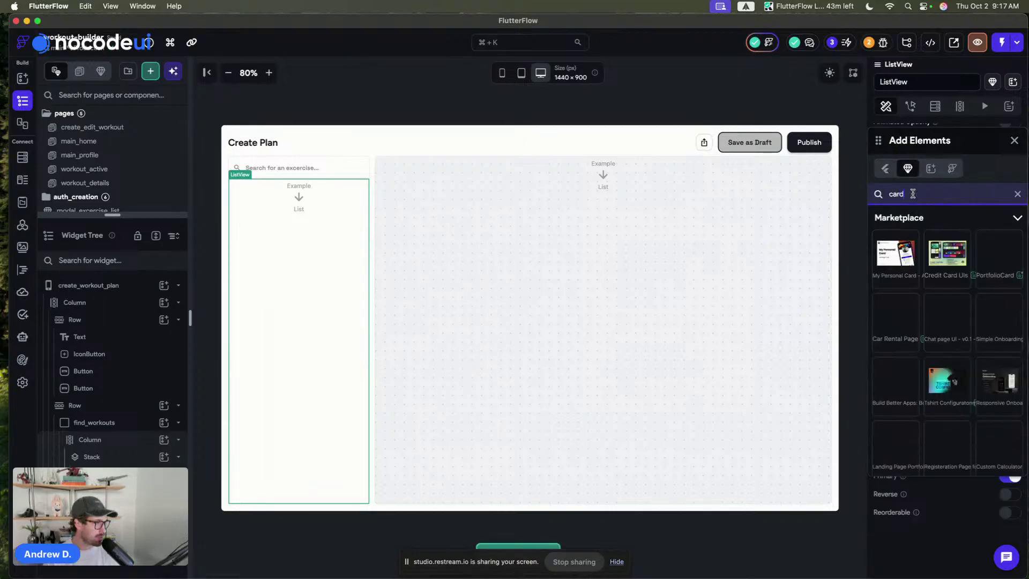
{"action": "left_click", "coordinate": [1017, 194]}
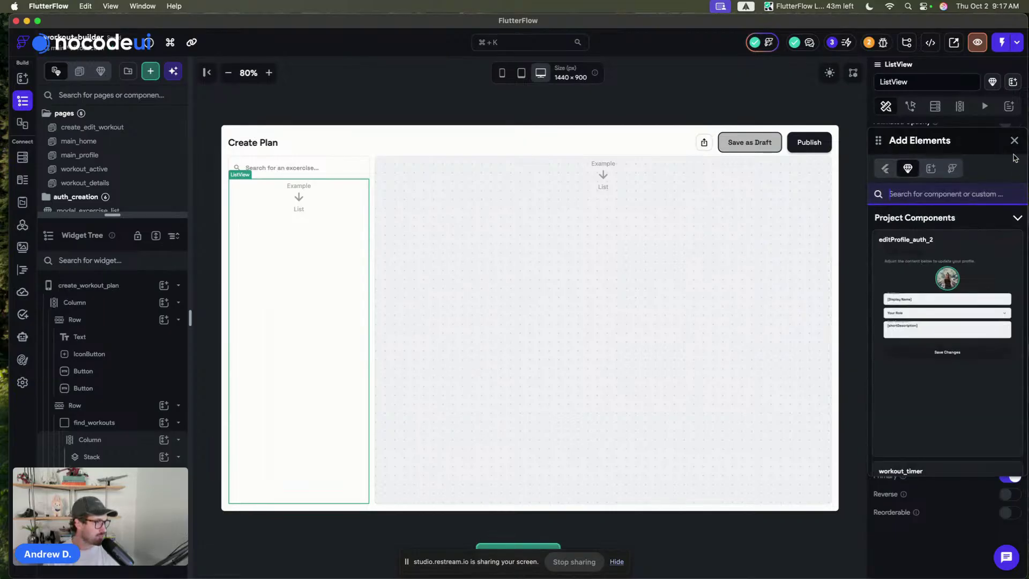
{"action": "left_click", "coordinate": [1014, 140]}
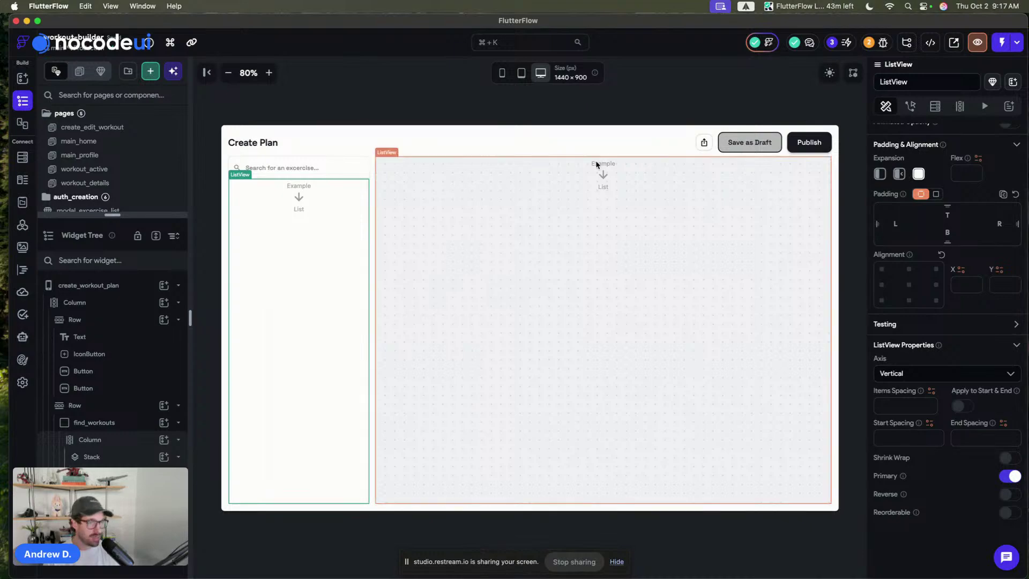
- Inspect the exercise row Container on the workout_details page and collapse its children
{"action": "left_click", "coordinate": [118, 170]}
{"action": "left_click", "coordinate": [120, 184]}
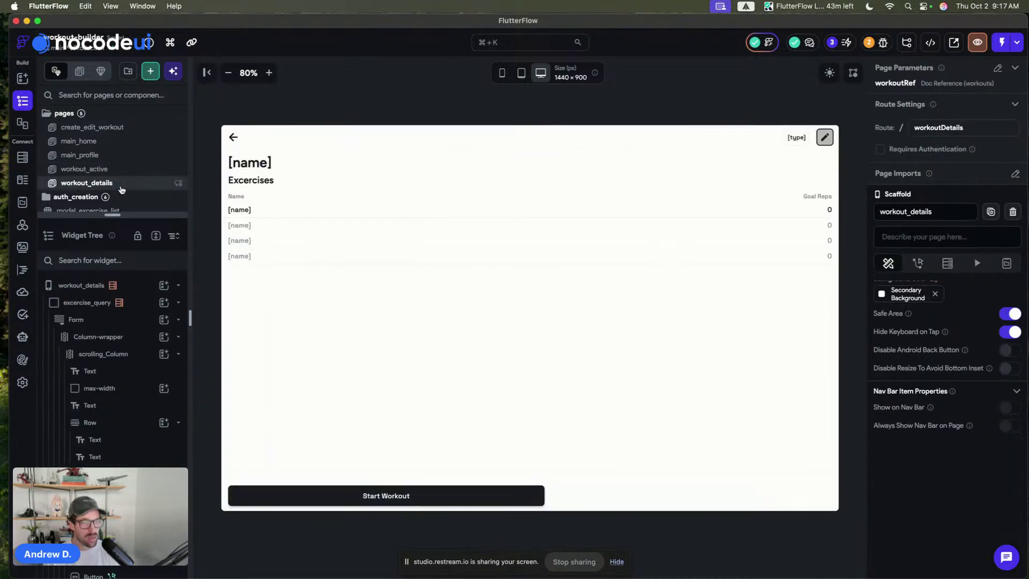
{"action": "left_click", "coordinate": [227, 214]}
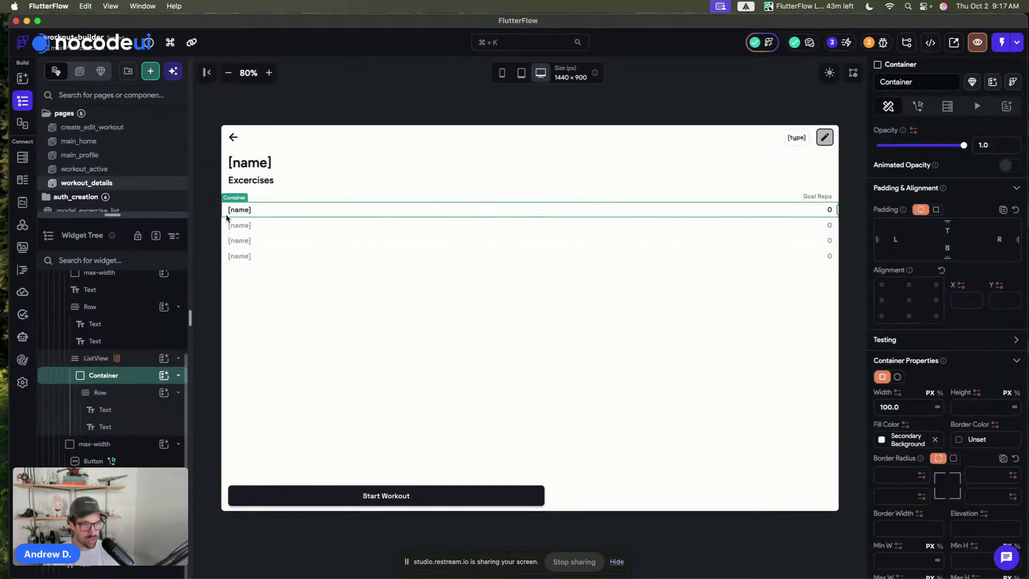
{"action": "left_click", "coordinate": [179, 375]}
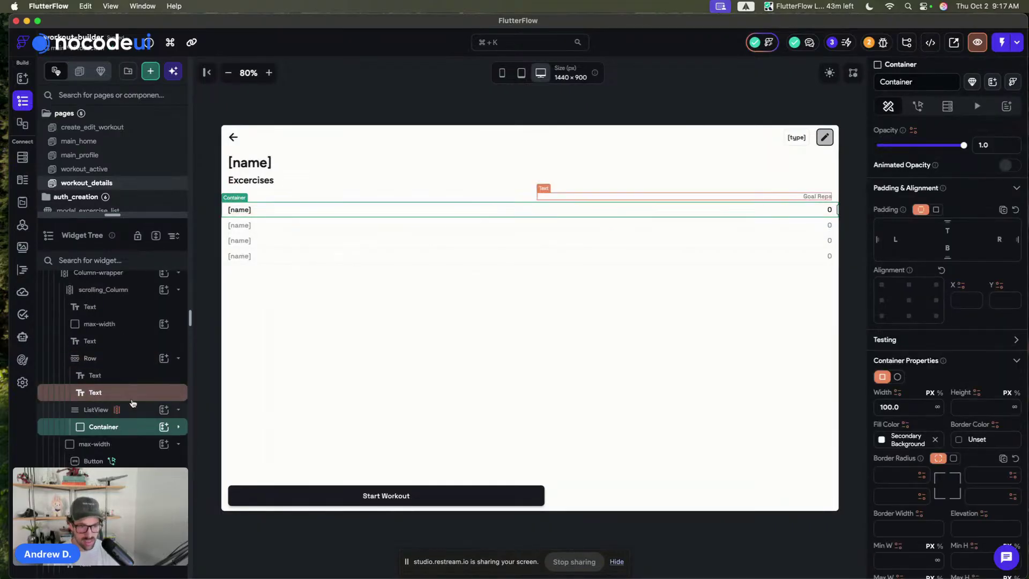
{"action": "left_click", "coordinate": [342, 101]}
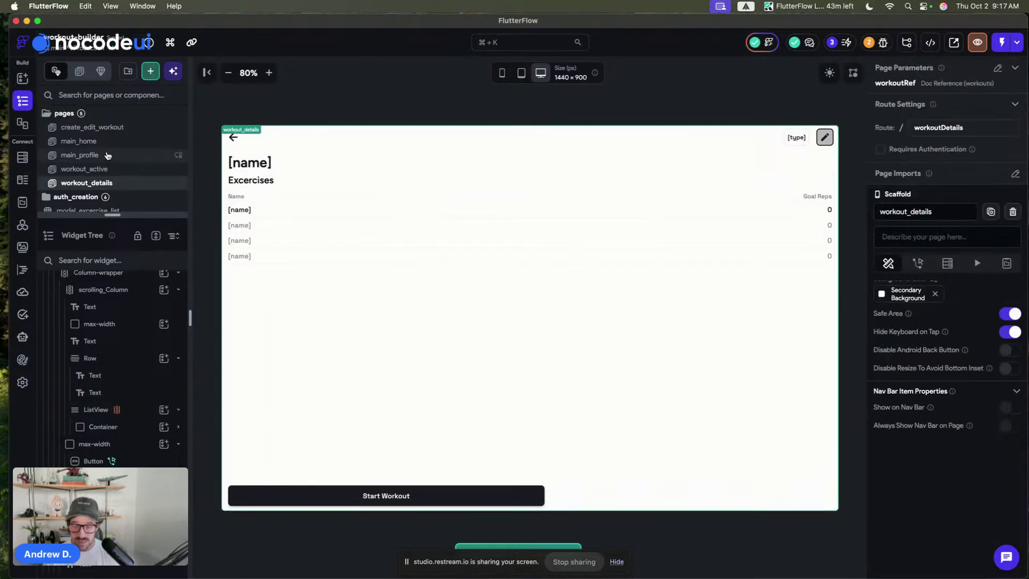
- Return to create_workout_plan and select the side-panel exercise list
{"action": "scroll", "coordinate": [131, 172], "scroll_direction": "down", "scroll_amount": 3}
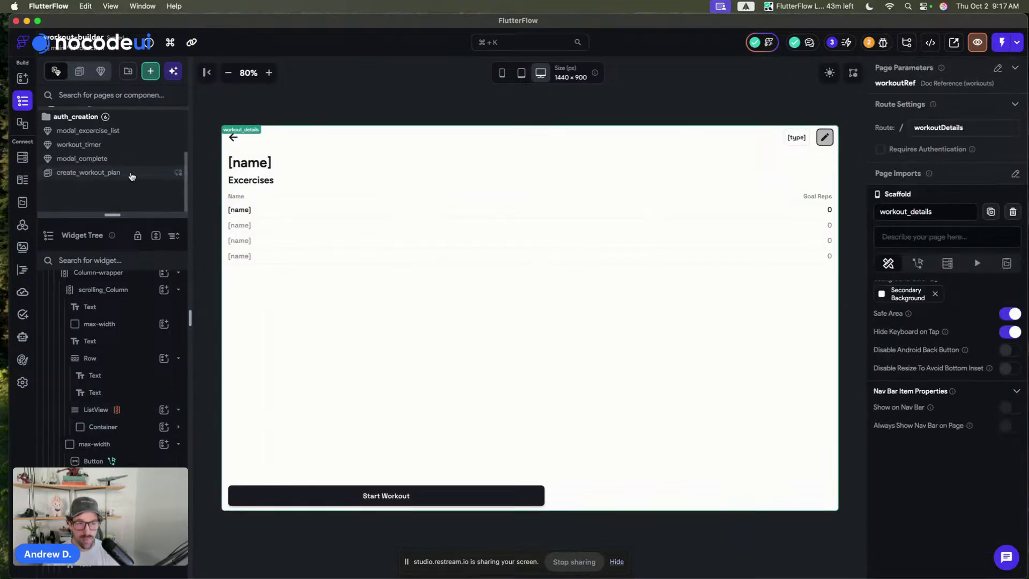
{"action": "left_click", "coordinate": [130, 172]}
{"action": "left_click", "coordinate": [294, 199]}
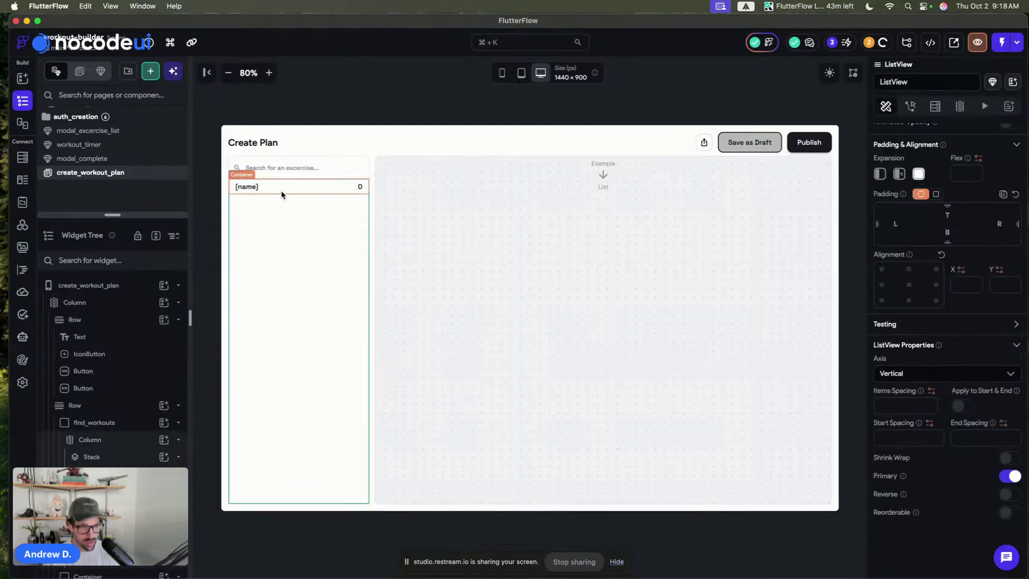
- Wrap the row's [name] text in a Column
{"action": "left_click", "coordinate": [279, 193]}
{"action": "left_click", "coordinate": [253, 188]}
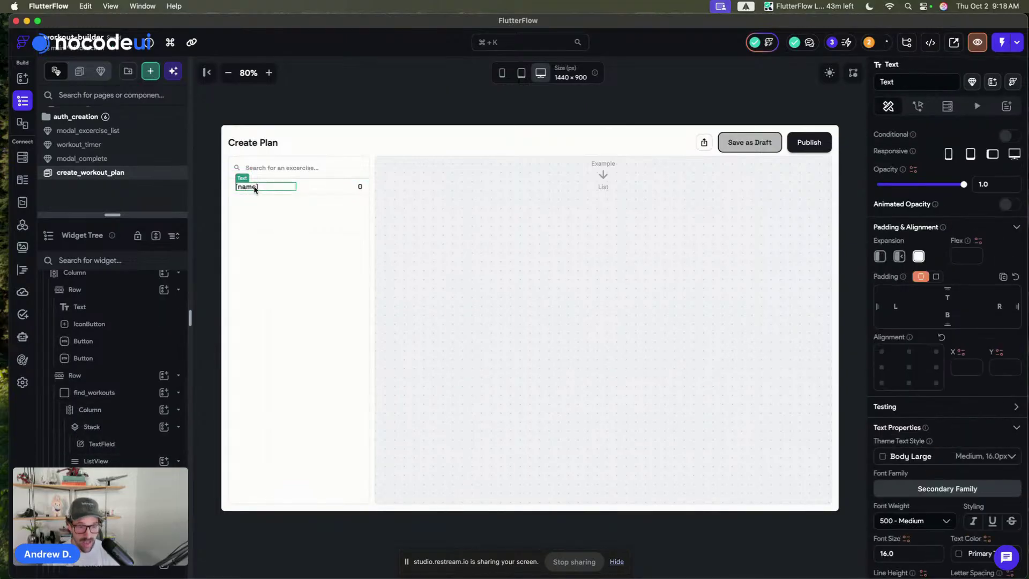
{"action": "left_click", "coordinate": [359, 186]}
{"action": "left_click", "coordinate": [226, 185]}
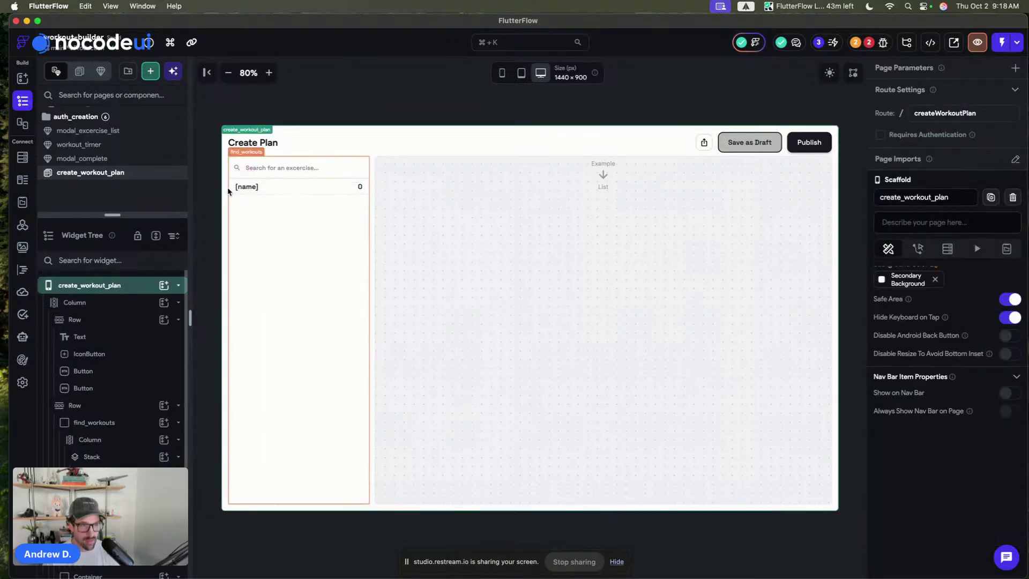
{"action": "left_click", "coordinate": [253, 188]}
{"action": "key", "text": "super+b"}
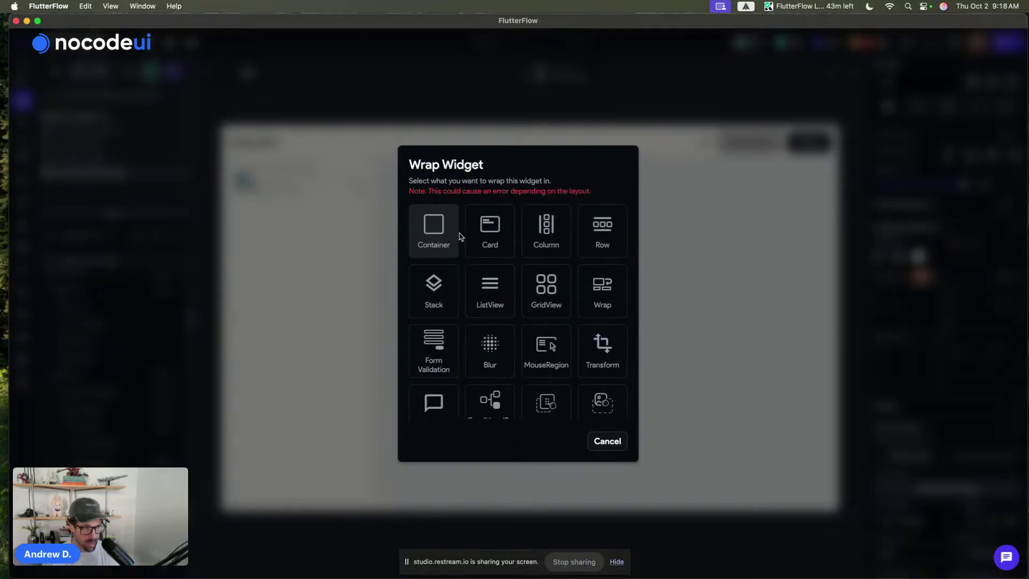
{"action": "left_click", "coordinate": [555, 239]}
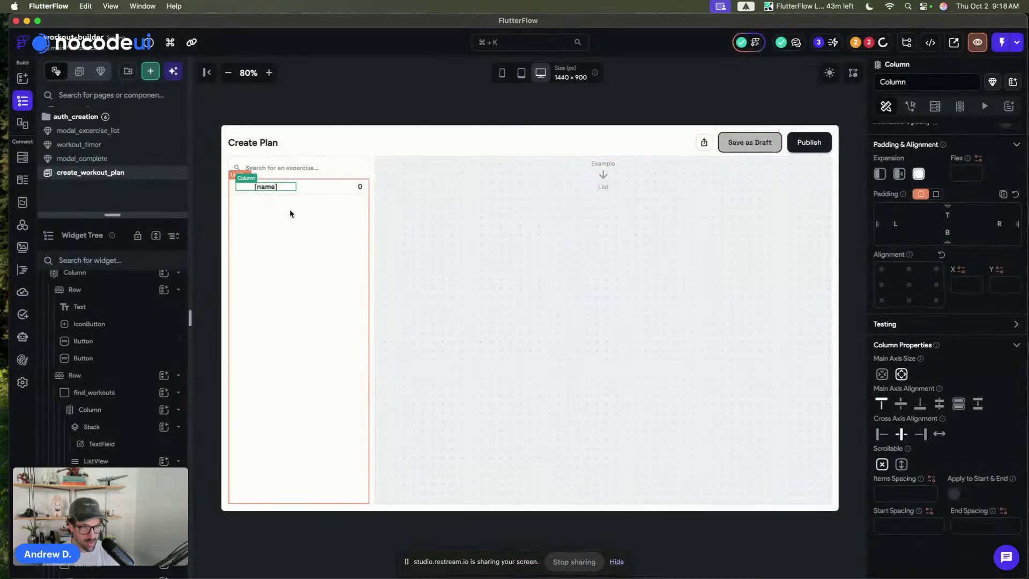
- Duplicate the [name] text and give the Column items spacing of 4
{"action": "left_click", "coordinate": [358, 188]}
{"action": "scroll", "coordinate": [885, 448], "scroll_direction": "down", "scroll_amount": 2}
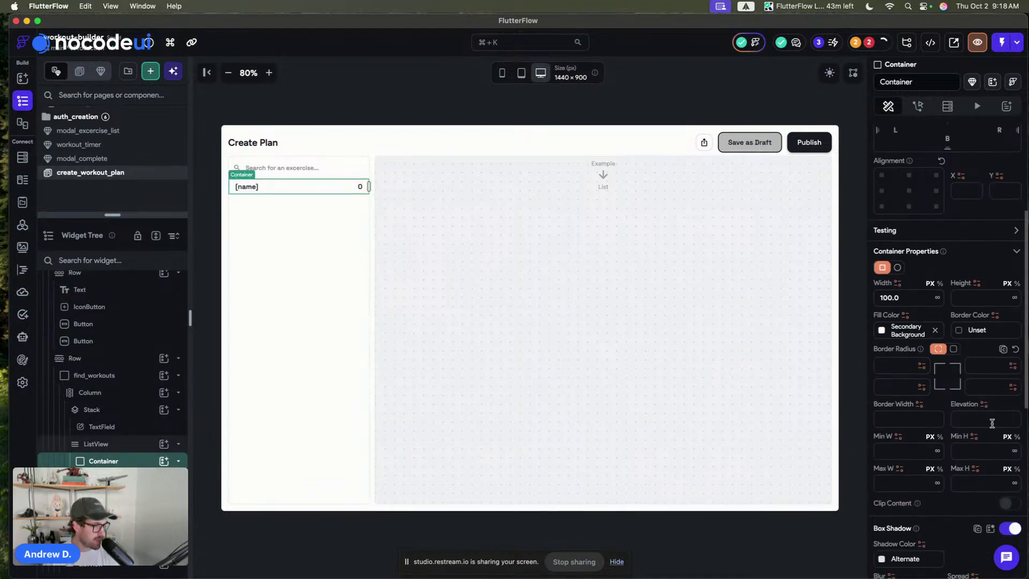
{"action": "left_click", "coordinate": [239, 187]}
{"action": "key", "text": "super+d"}
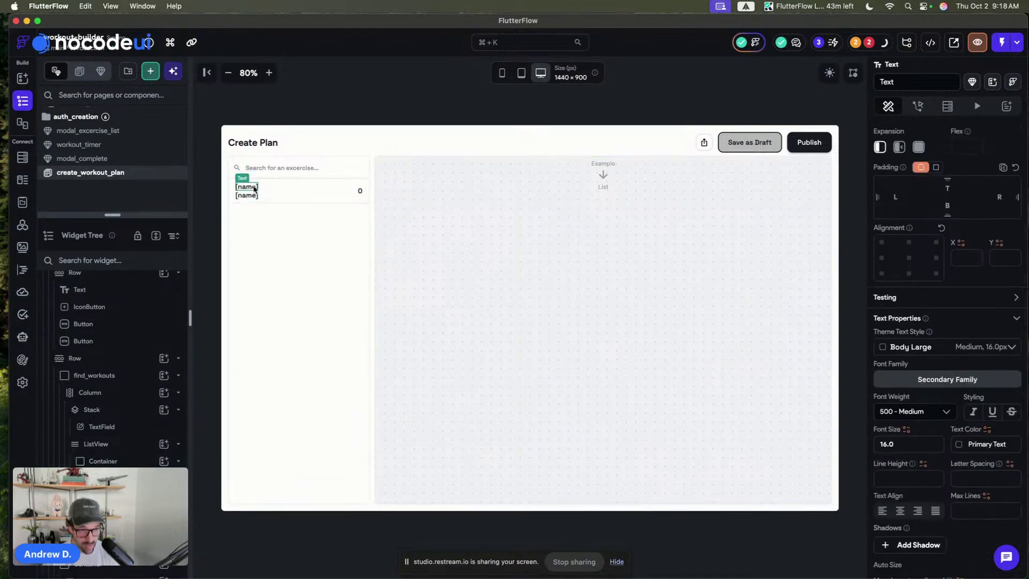
{"action": "left_click", "coordinate": [263, 197]}
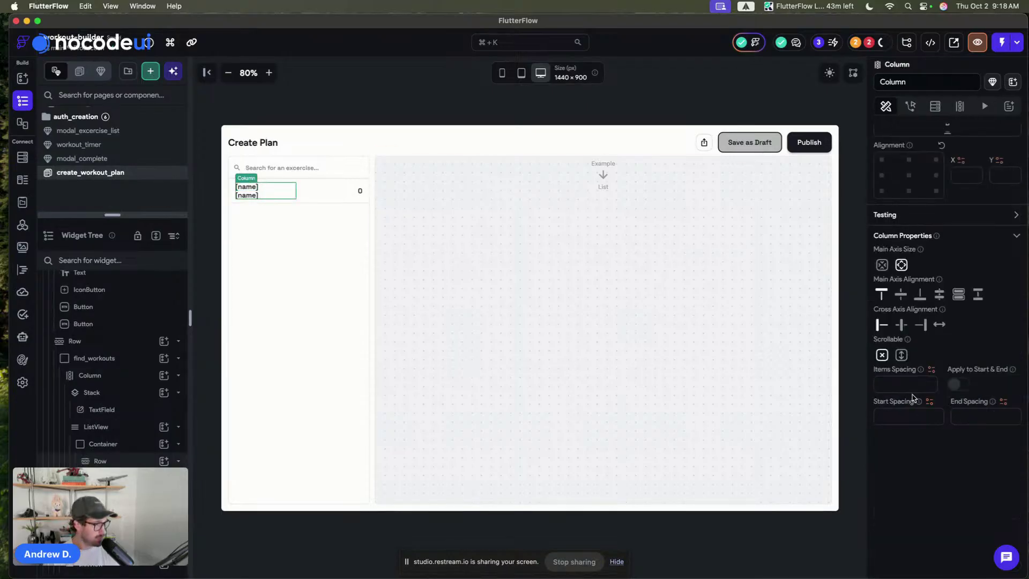
{"action": "left_click", "coordinate": [911, 384]}
{"action": "type", "text": "4"}
- Style the second line as Label Medium, align the Row to Start, and shrink the 0 text
{"action": "left_click", "coordinate": [246, 186]}
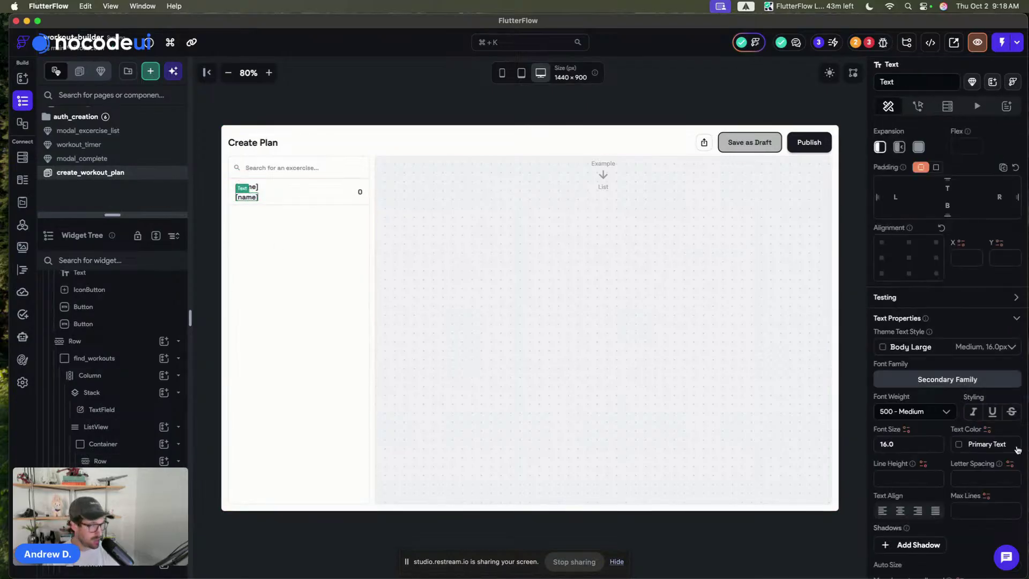
{"action": "left_click", "coordinate": [935, 348]}
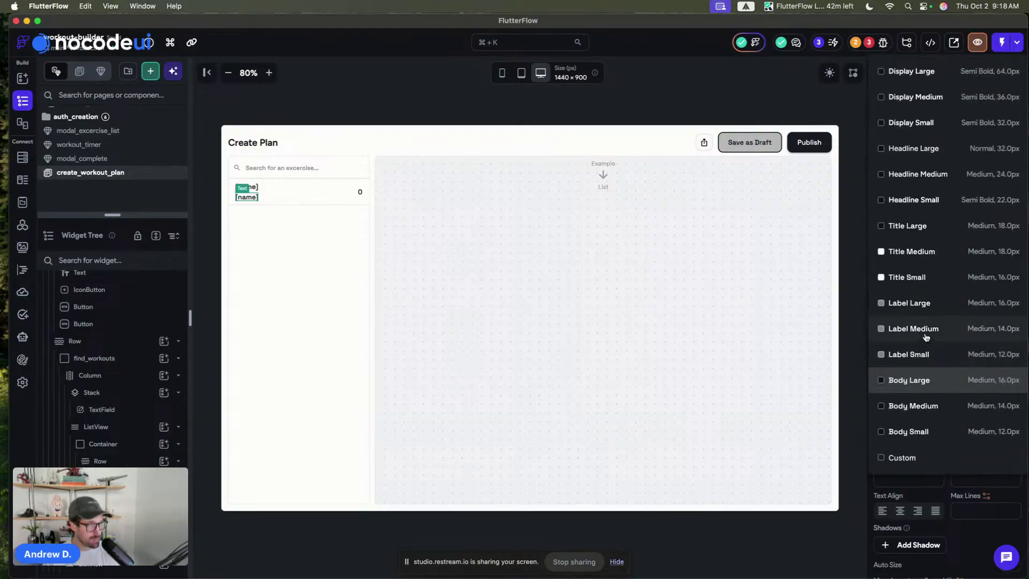
{"action": "left_click", "coordinate": [933, 337]}
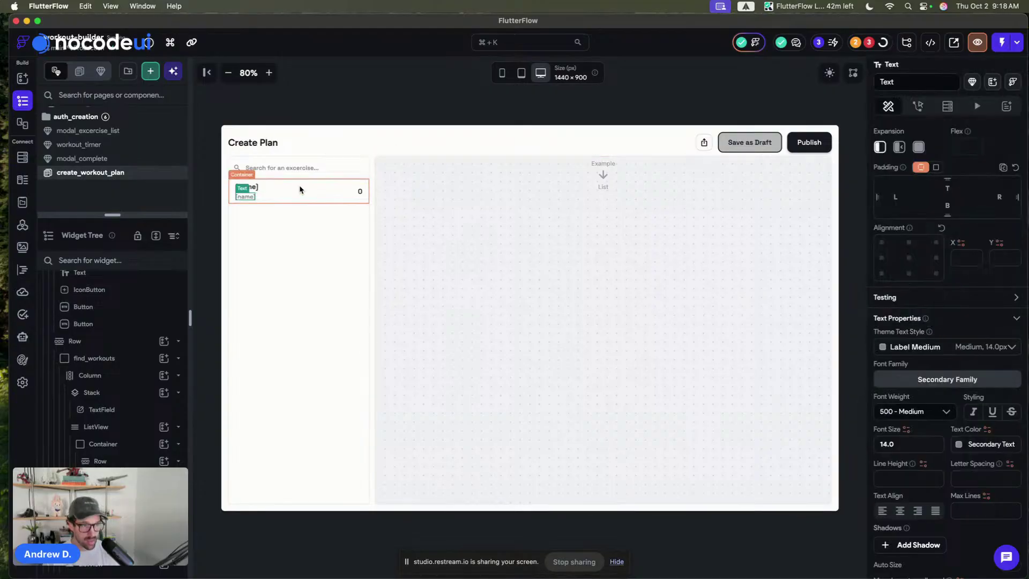
{"action": "left_click", "coordinate": [353, 199]}
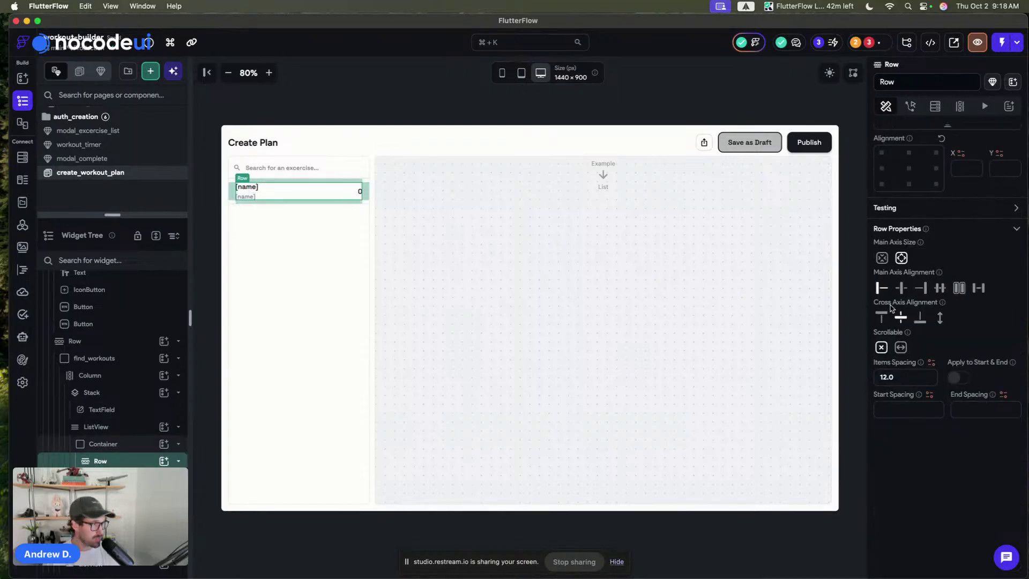
{"action": "left_click", "coordinate": [885, 320]}
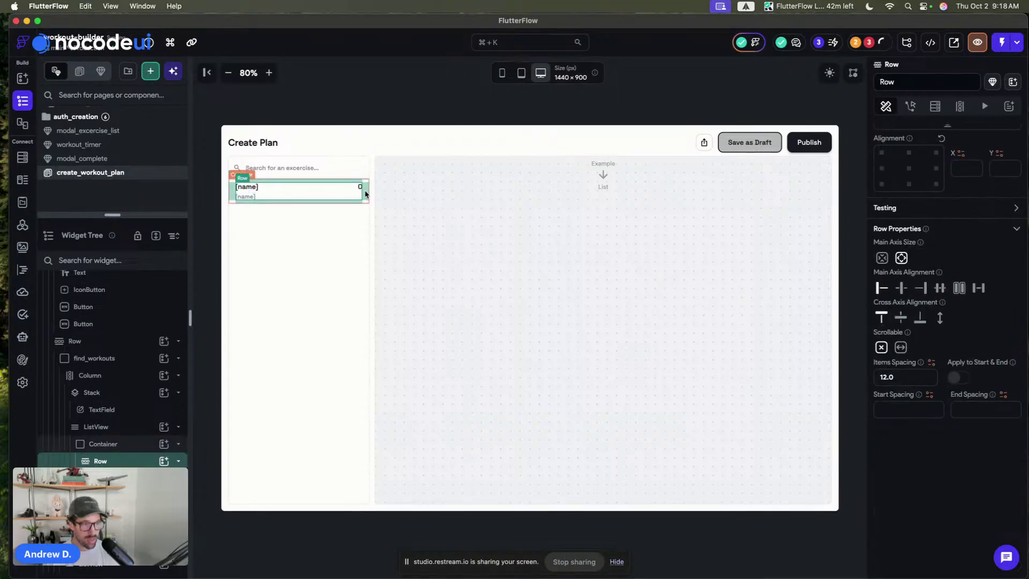
{"action": "left_click", "coordinate": [358, 188]}
{"action": "left_click", "coordinate": [879, 168]}
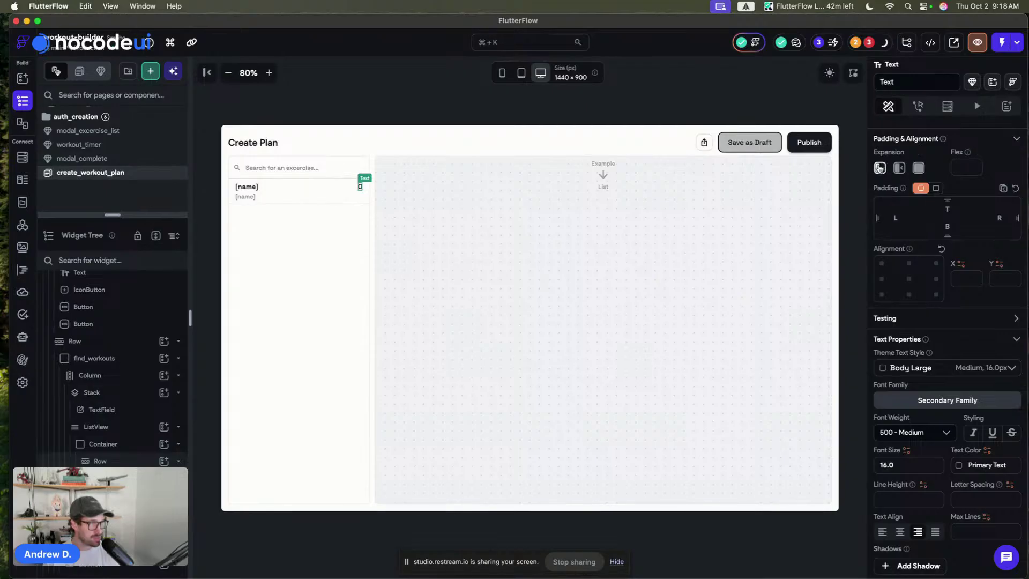
- Select the exercise ListView and show its Backend Query settings
{"action": "left_click", "coordinate": [292, 190]}
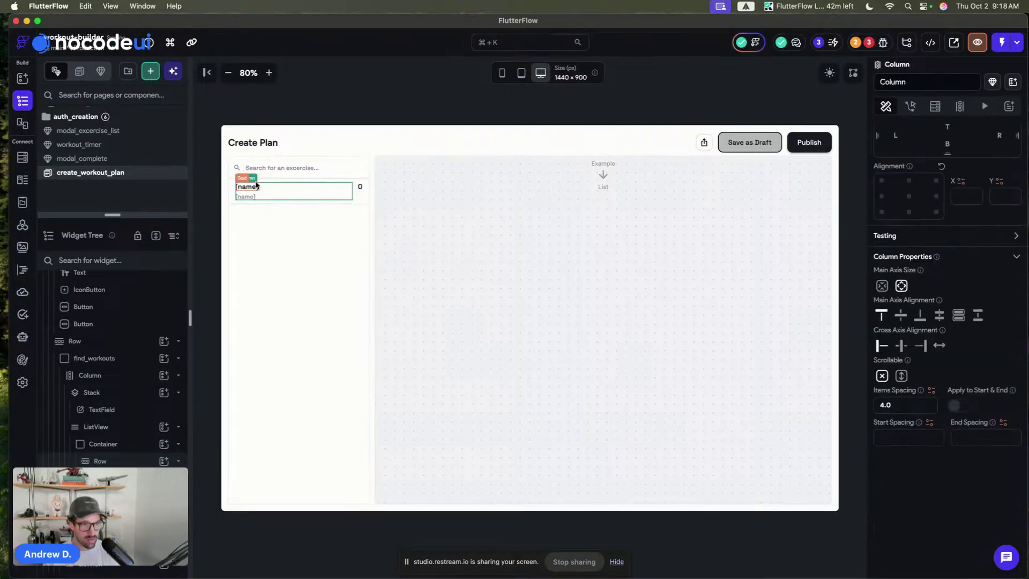
{"action": "left_click", "coordinate": [361, 95]}
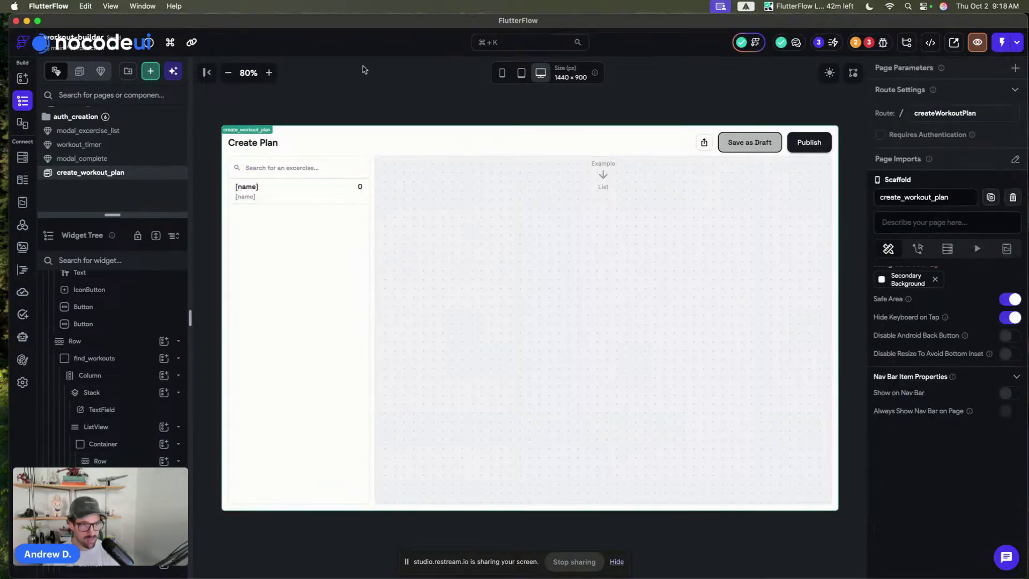
{"action": "left_click", "coordinate": [246, 197]}
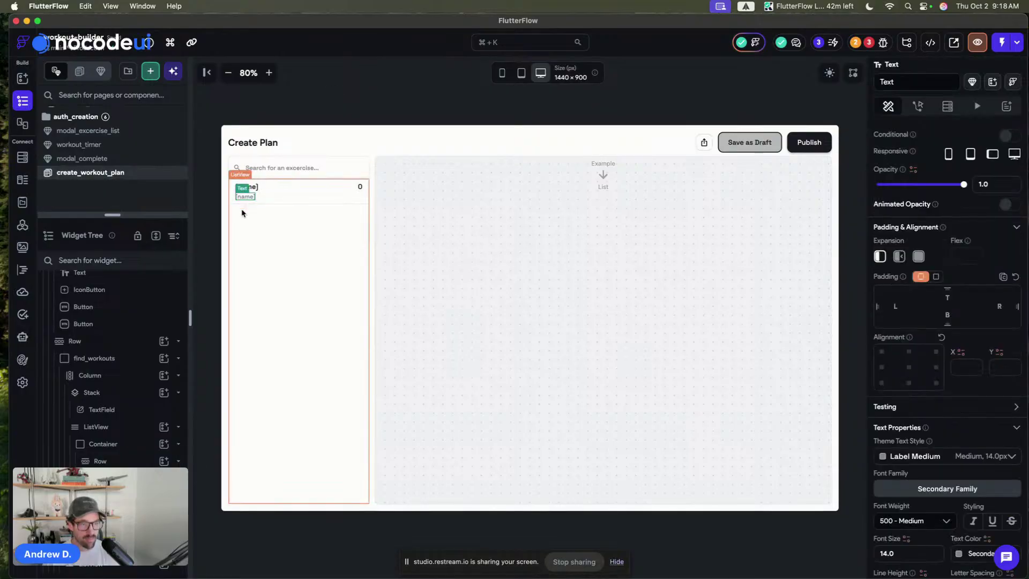
{"action": "left_click", "coordinate": [244, 219]}
{"action": "left_click", "coordinate": [935, 106]}
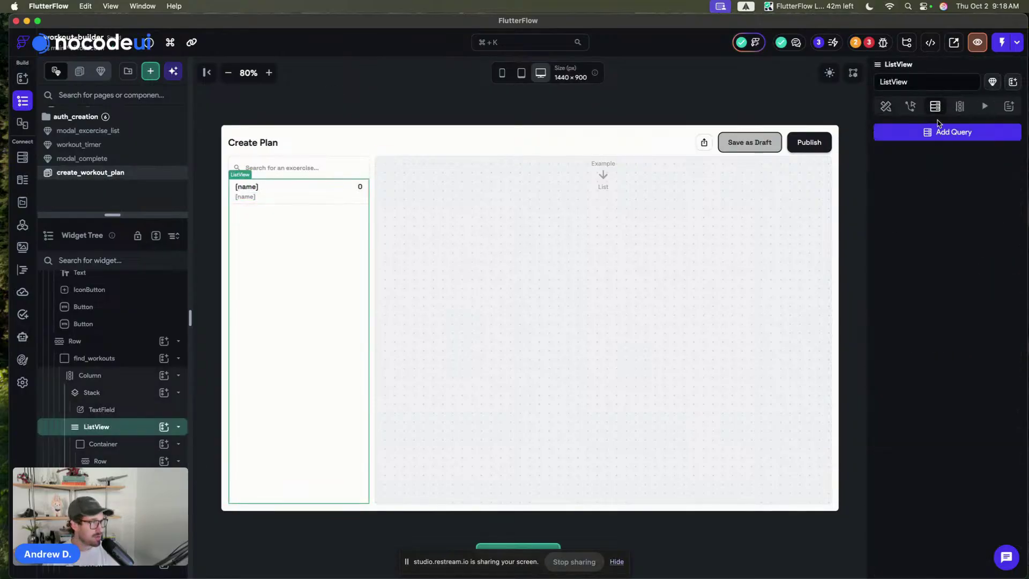
- Add a Query Collection backend query on the excercises collection, with no filters
{"action": "left_click", "coordinate": [939, 132]}
{"action": "left_click", "coordinate": [753, 156]}
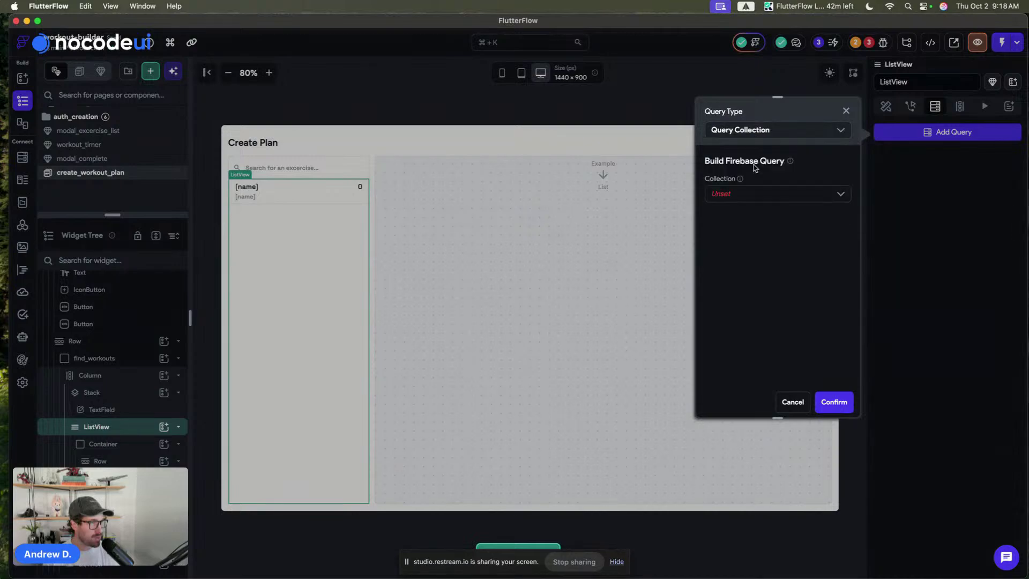
{"action": "left_click", "coordinate": [730, 194]}
{"action": "left_click", "coordinate": [734, 236]}
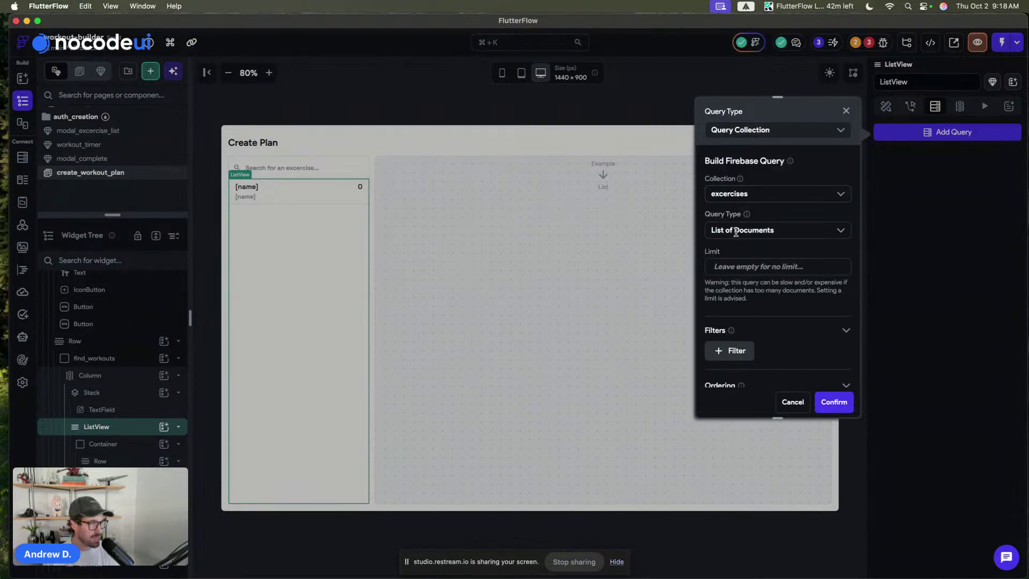
{"action": "scroll", "coordinate": [739, 243], "scroll_direction": "down", "scroll_amount": 3}
{"action": "left_click", "coordinate": [730, 259]}
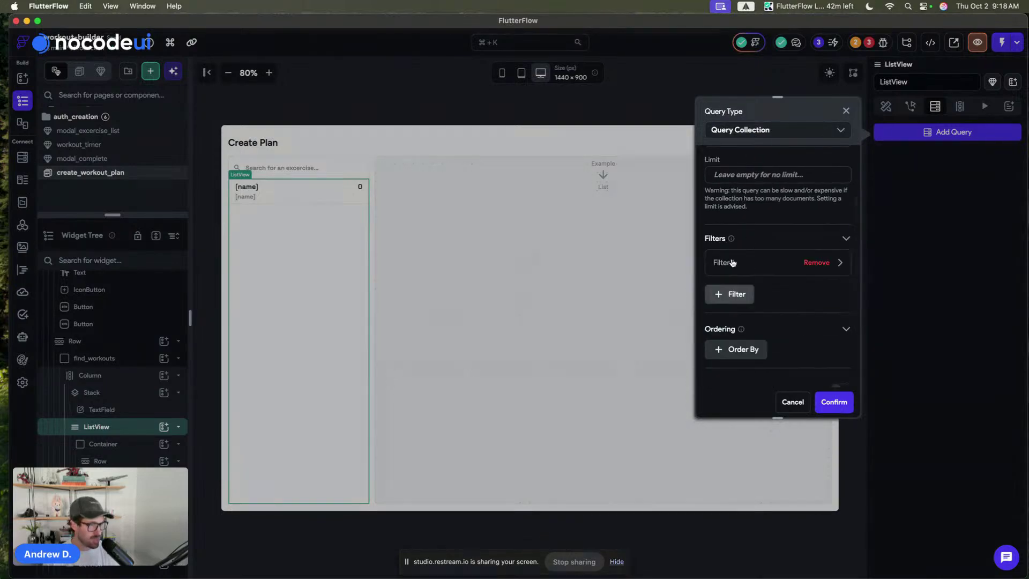
{"action": "left_click", "coordinate": [816, 262]}
{"action": "scroll", "coordinate": [765, 252], "scroll_direction": "down", "scroll_amount": 1}
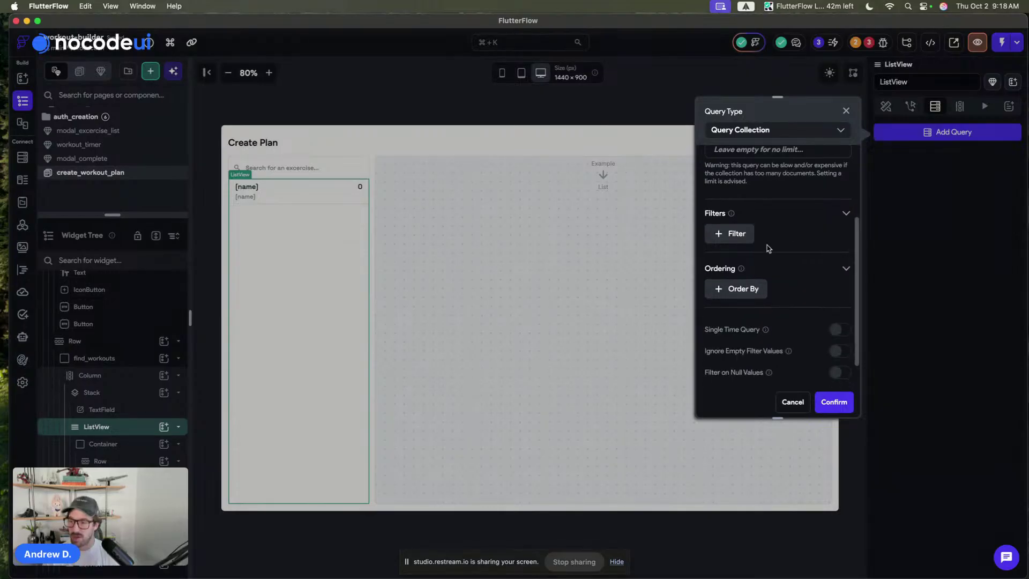
- Order the query by name Increasing as a Single Time Query, then confirm generating list items
{"action": "left_click", "coordinate": [765, 288]}
{"action": "scroll", "coordinate": [746, 248], "scroll_direction": "down", "scroll_amount": 2}
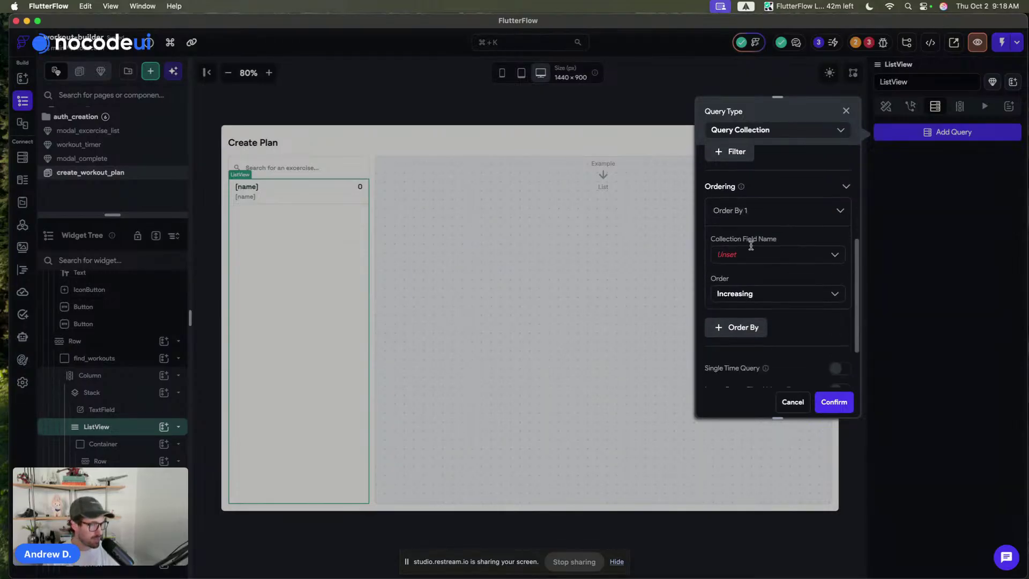
{"action": "left_click", "coordinate": [737, 256]}
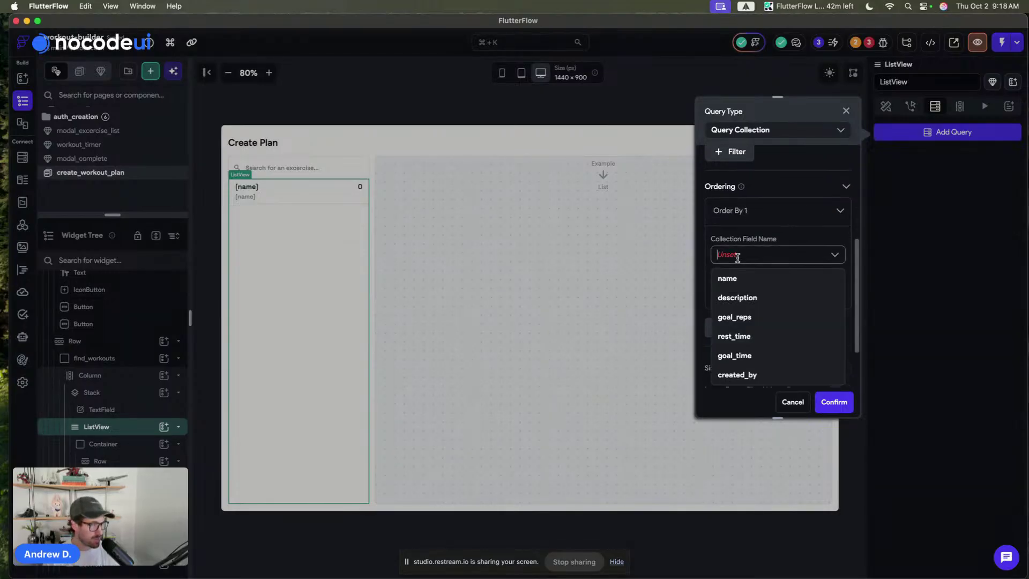
{"action": "left_click", "coordinate": [748, 288]}
{"action": "scroll", "coordinate": [747, 268], "scroll_direction": "down", "scroll_amount": 3}
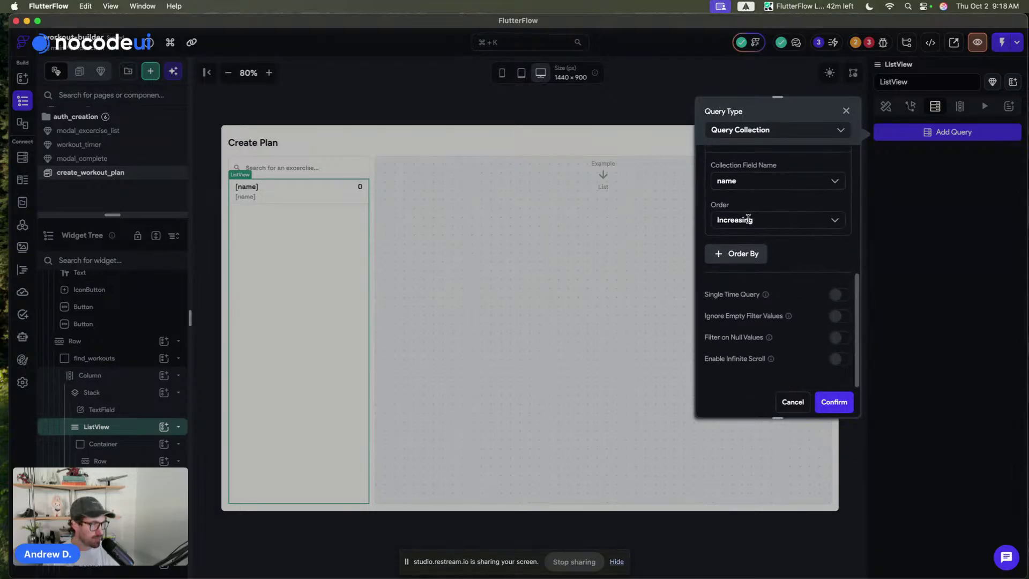
{"action": "left_click", "coordinate": [840, 294]}
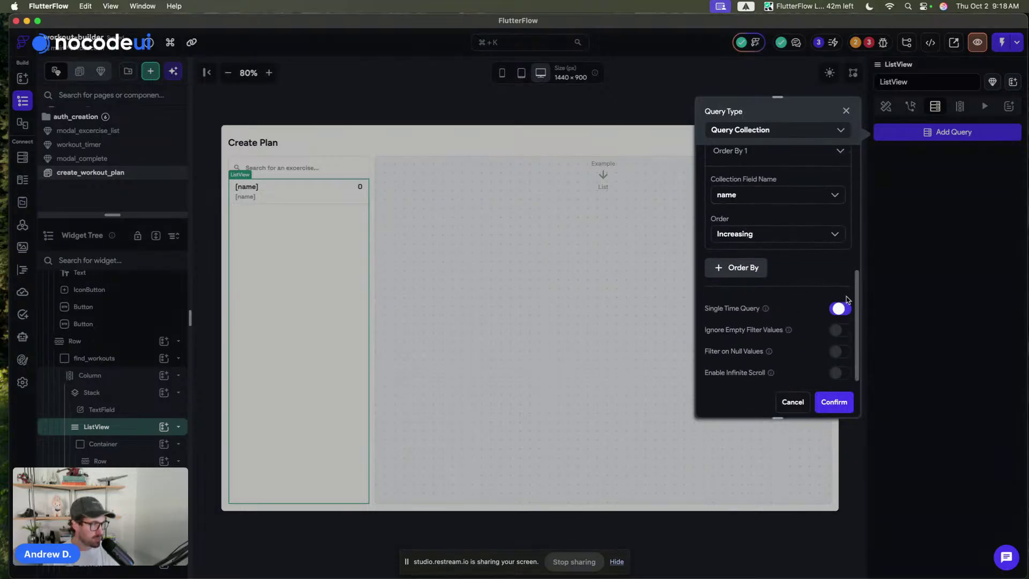
{"action": "left_click", "coordinate": [845, 374]}
{"action": "left_click", "coordinate": [845, 406]}
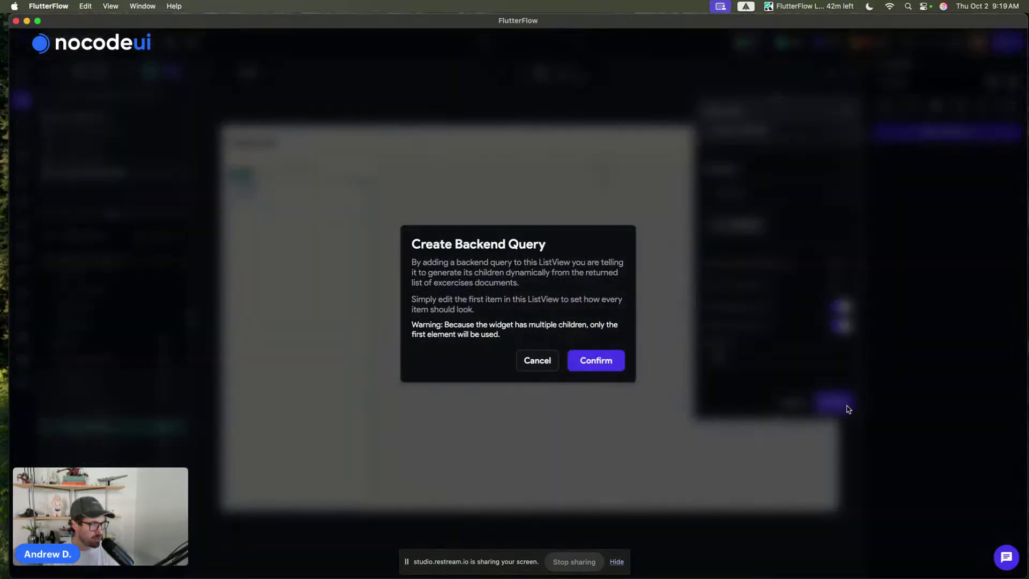
{"action": "left_click", "coordinate": [600, 360]}
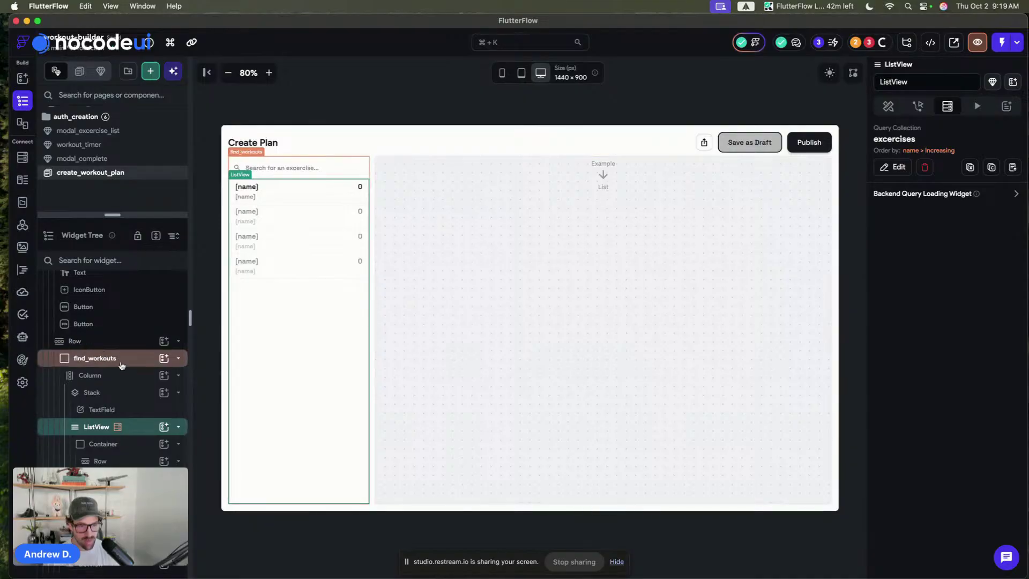
- Move the excercises query onto the find_workouts container and return to the ListView's Properties
{"action": "mouse_move", "coordinate": [118, 431]}
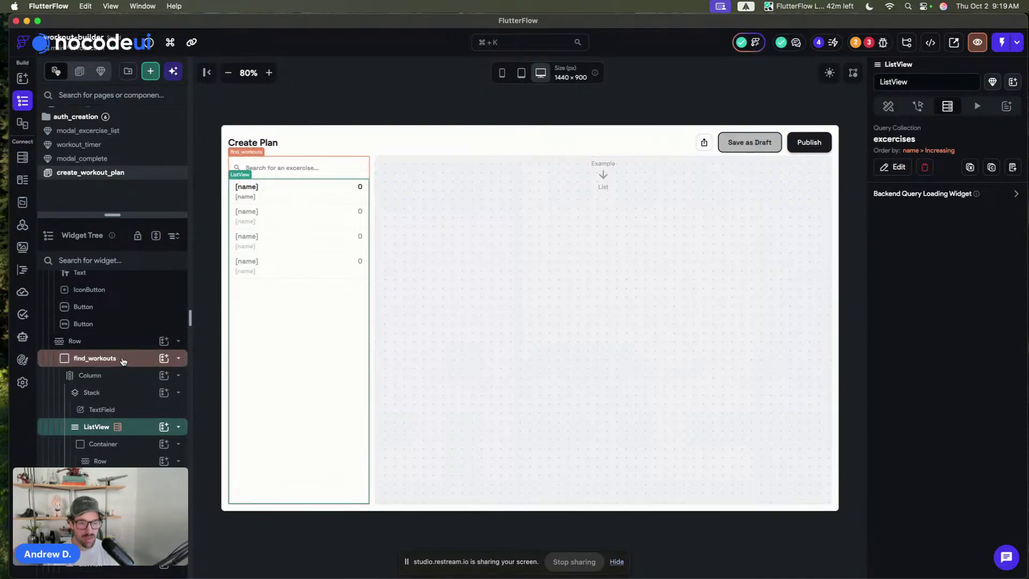
{"action": "left_click", "coordinate": [1011, 168]}
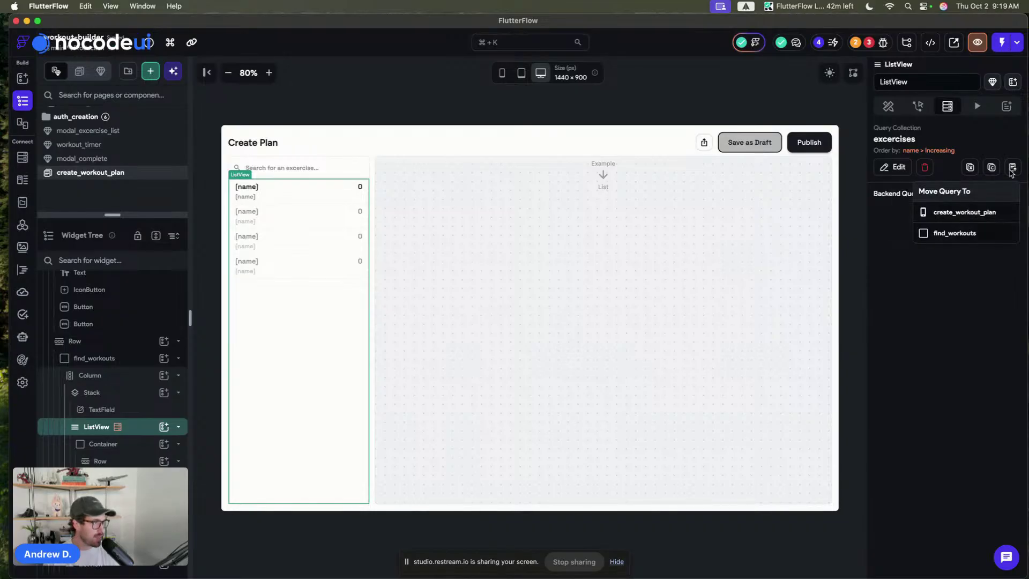
{"action": "left_click", "coordinate": [949, 233]}
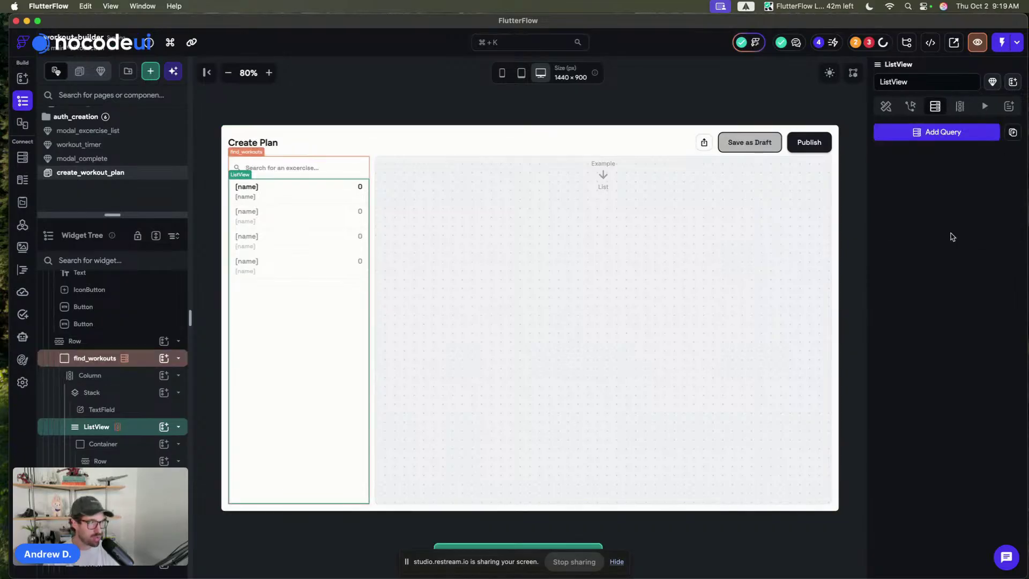
{"action": "left_click", "coordinate": [885, 106]}
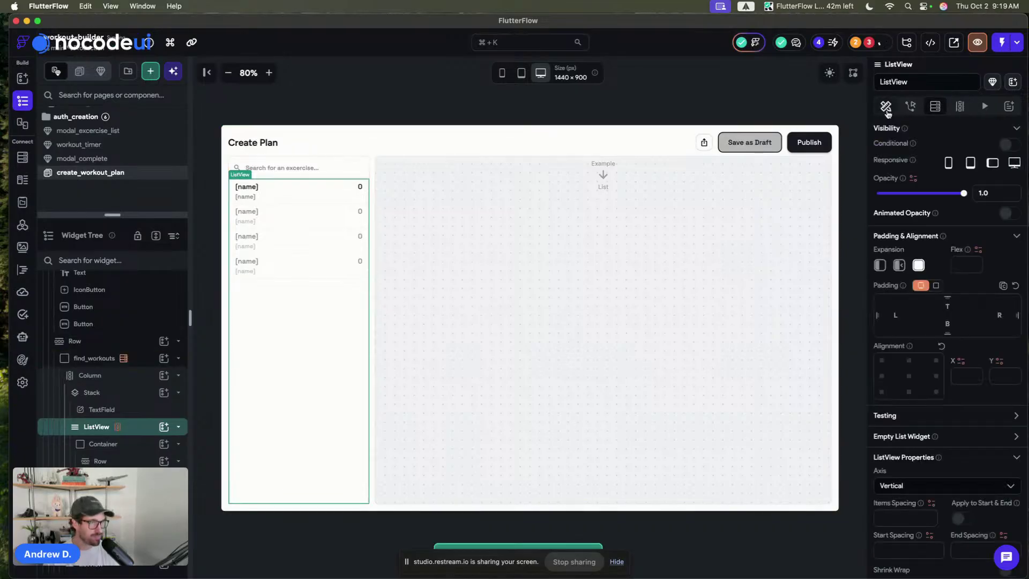
{"action": "left_click", "coordinate": [245, 196]}
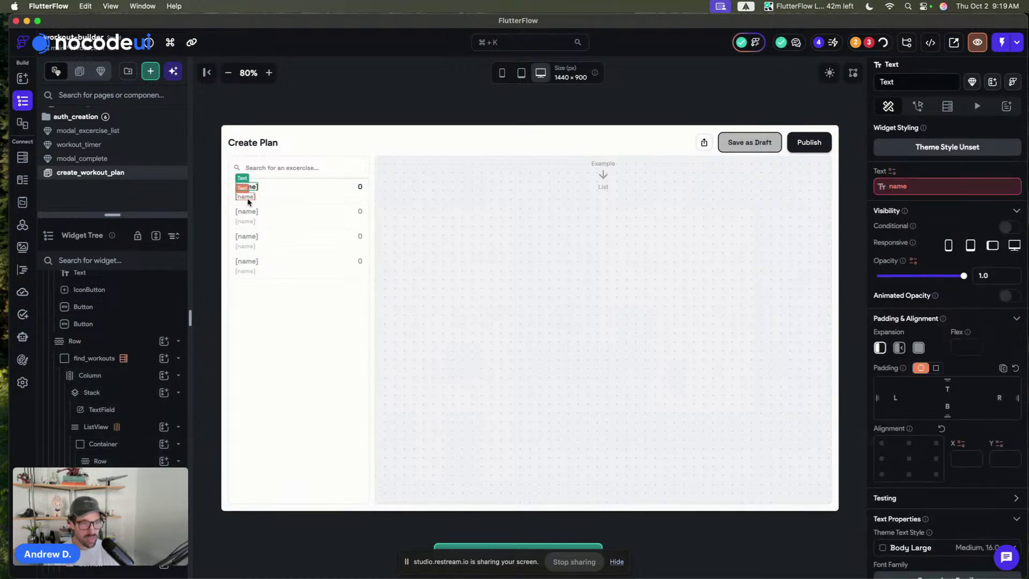
- Bind the row's second-line text to findWorkoutsVar Item's description
{"action": "left_click", "coordinate": [981, 187]}
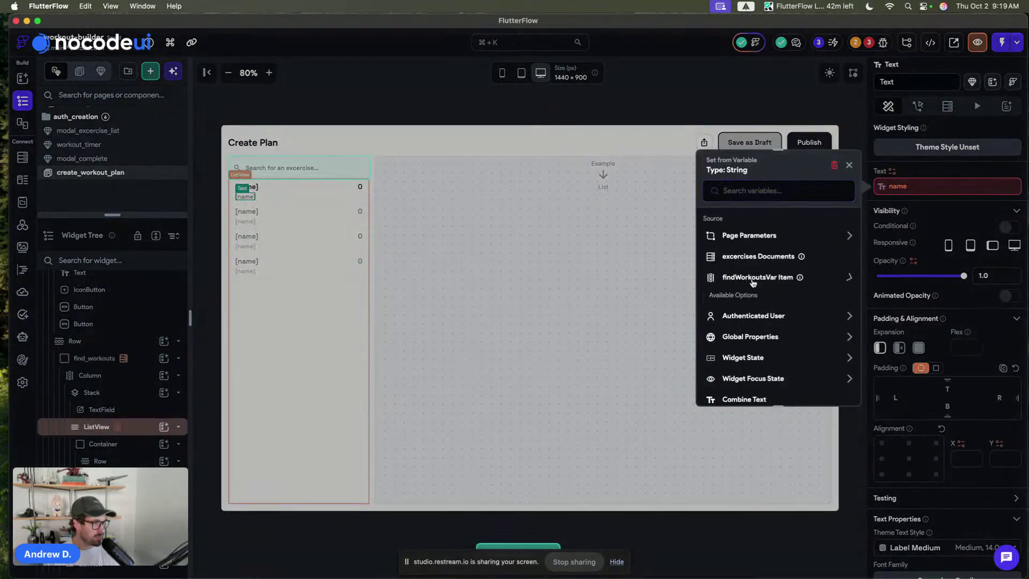
{"action": "left_click", "coordinate": [752, 283]}
{"action": "left_click", "coordinate": [742, 347]}
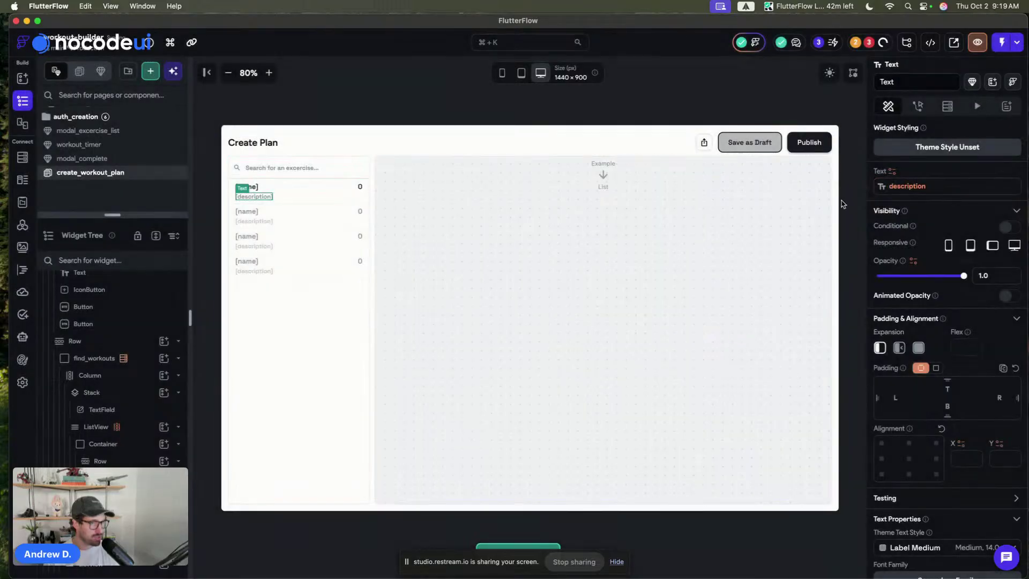
- Bind the row's title text to findWorkoutsVar Item's name
{"action": "left_click", "coordinate": [246, 186]}
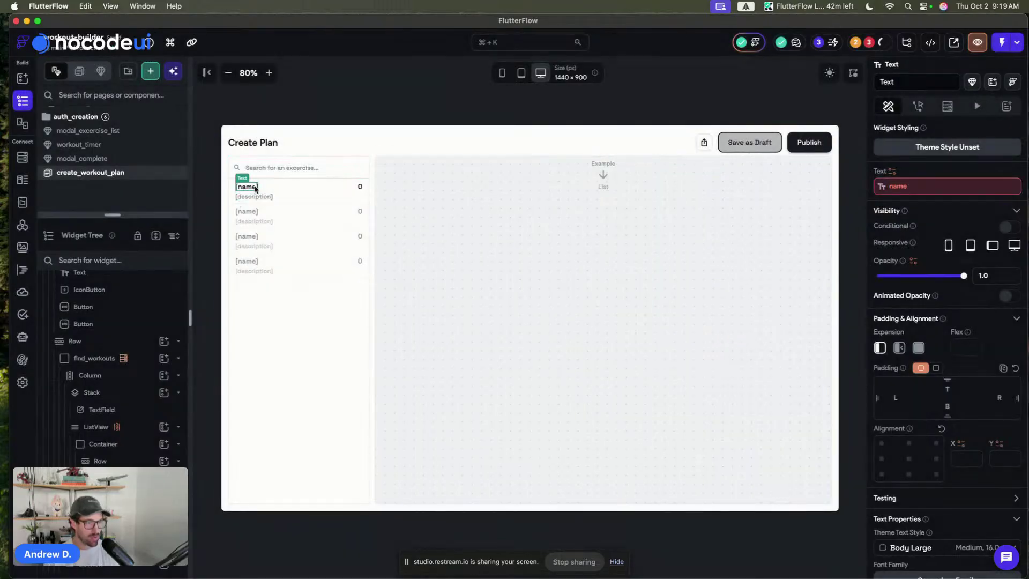
{"action": "left_click", "coordinate": [920, 187]}
{"action": "left_click", "coordinate": [744, 277]}
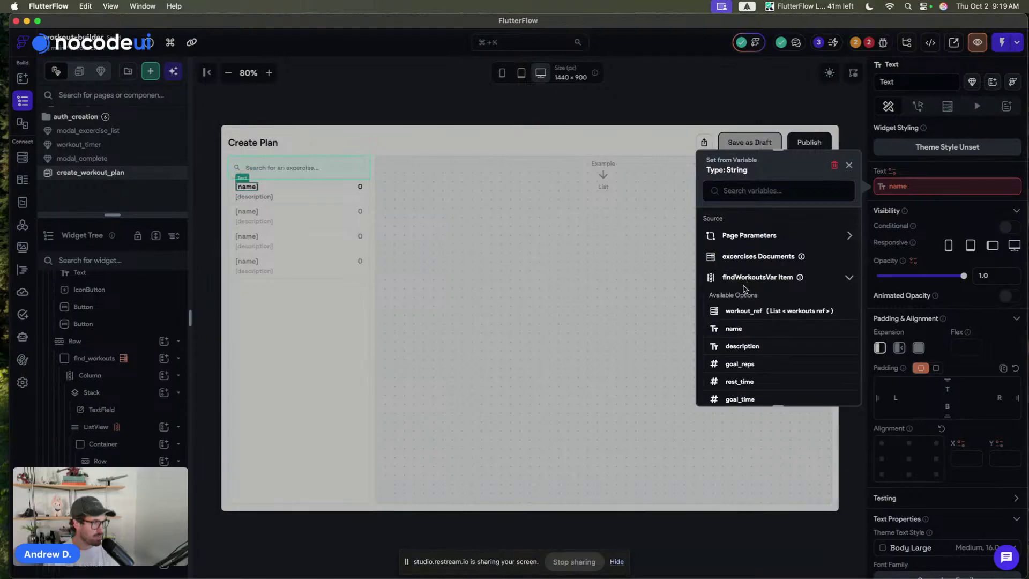
{"action": "left_click", "coordinate": [738, 329]}
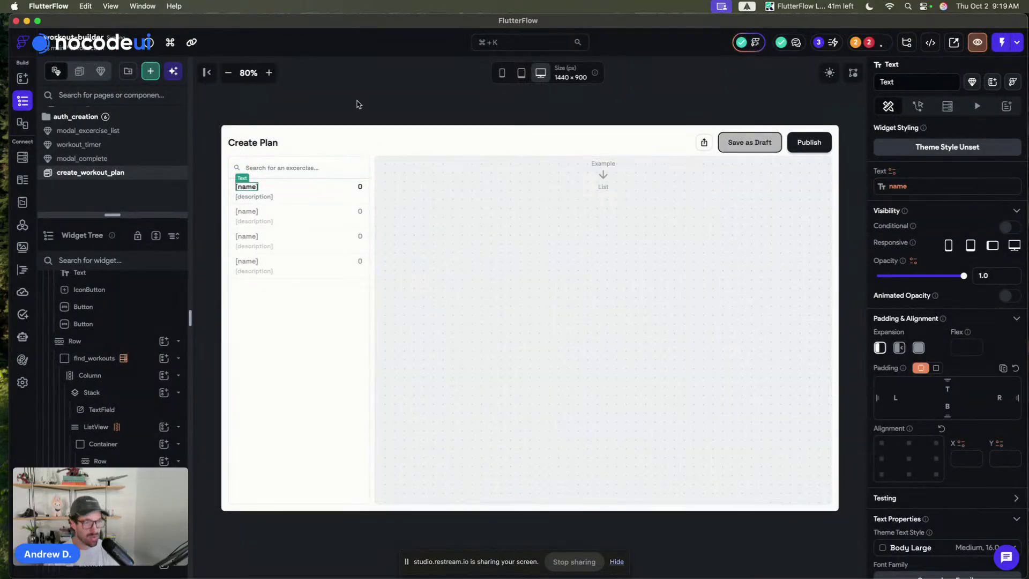
{"action": "left_click", "coordinate": [325, 83]}
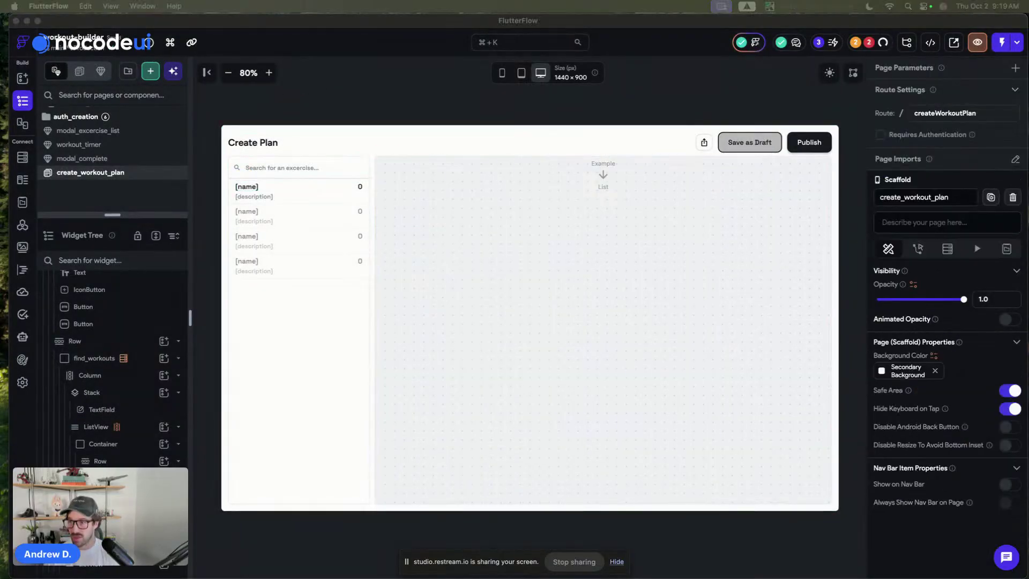
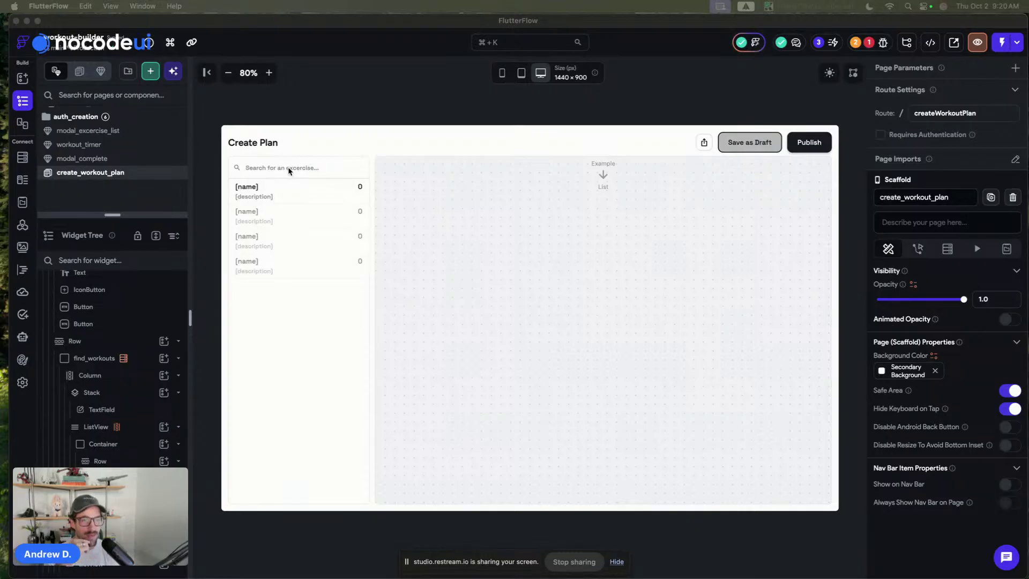
- Show the Issues list with the 'Generator variable does not exist' error on create_workout_plan
{"action": "left_click", "coordinate": [302, 100]}
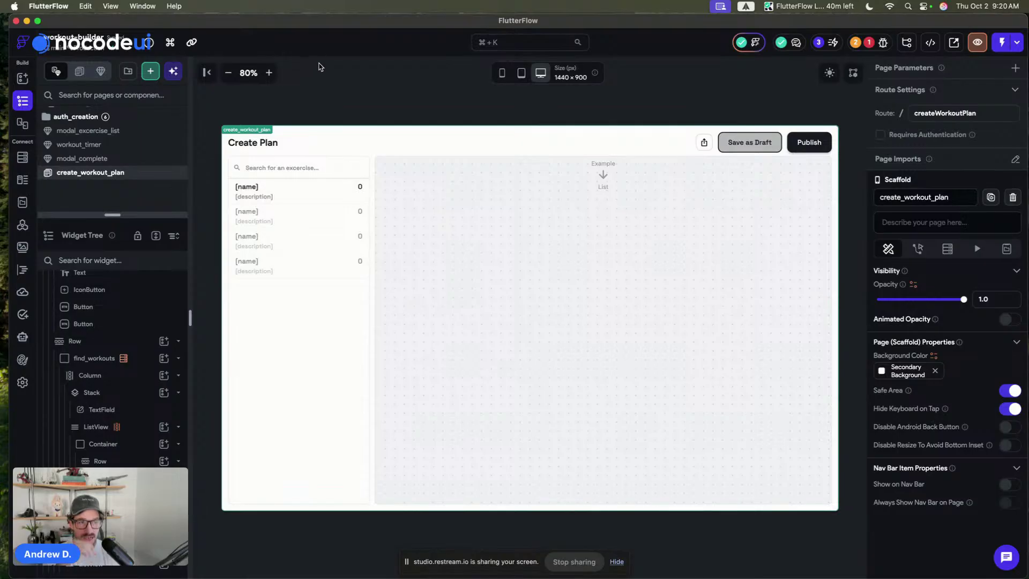
{"action": "left_click", "coordinate": [233, 196]}
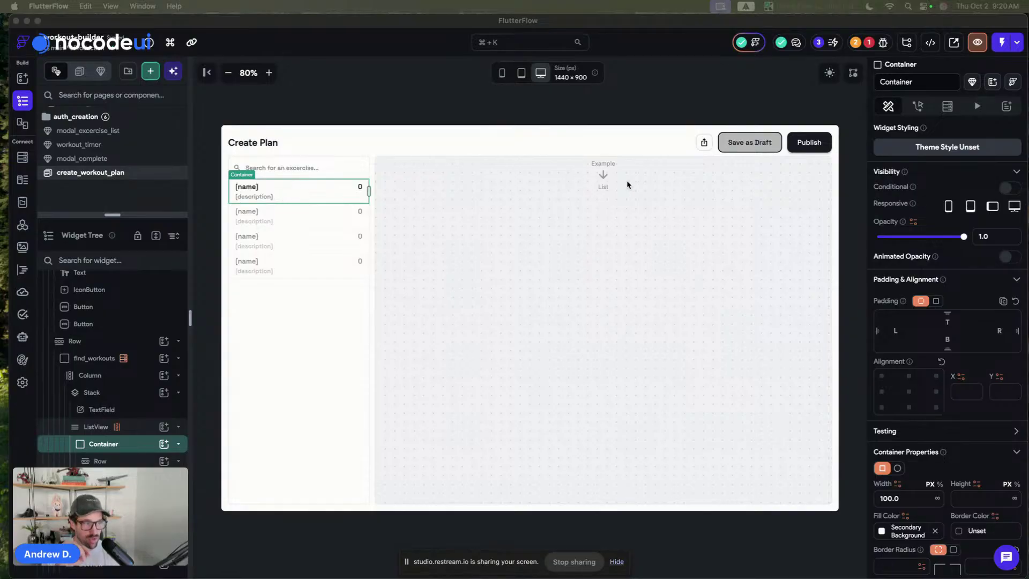
{"action": "left_click", "coordinate": [384, 112]}
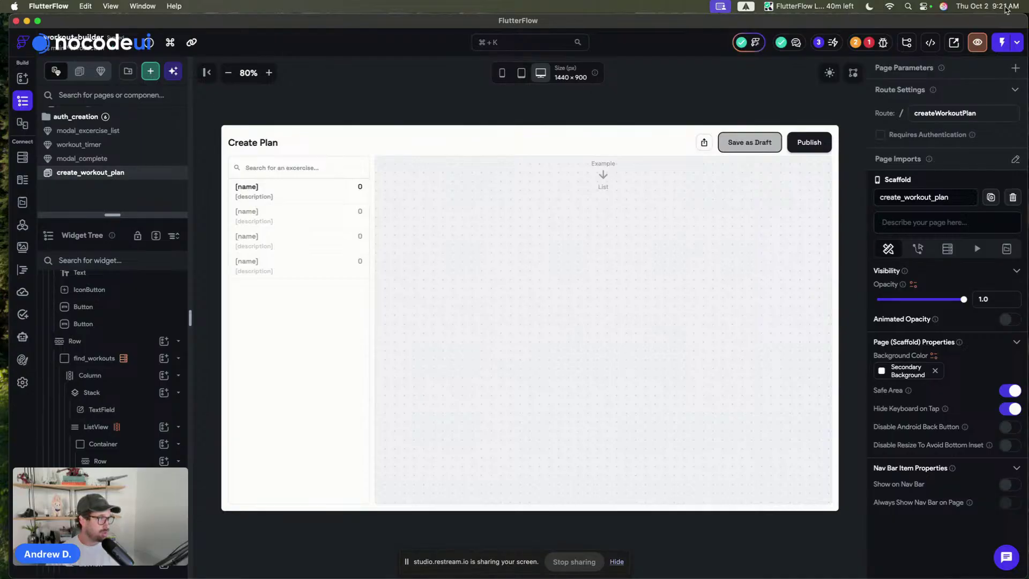
{"action": "left_click", "coordinate": [878, 43]}
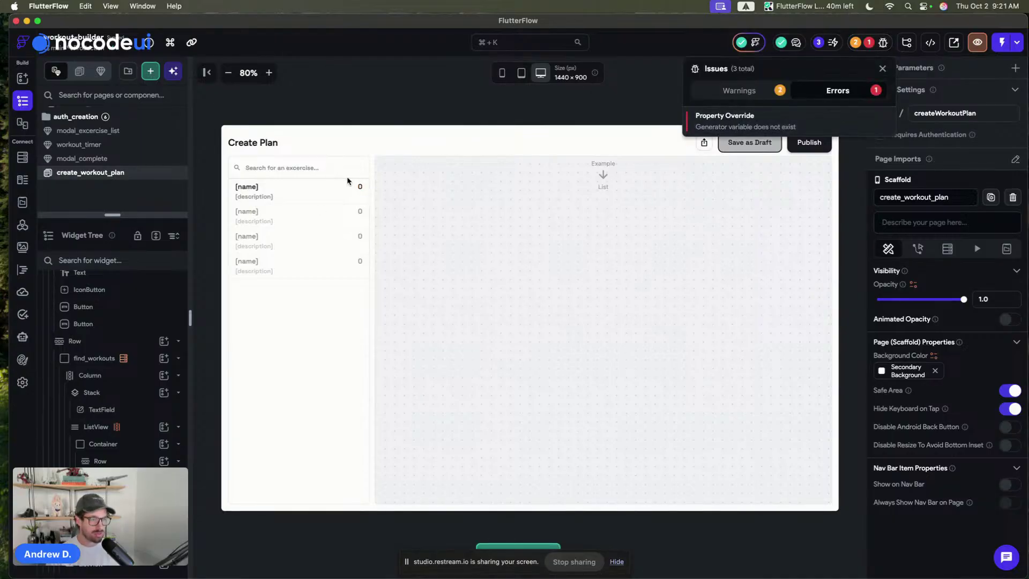
- Bind the first row's rep count text to the workout item's goal_reps
{"action": "left_click", "coordinate": [359, 187]}
{"action": "left_click", "coordinate": [360, 186]}
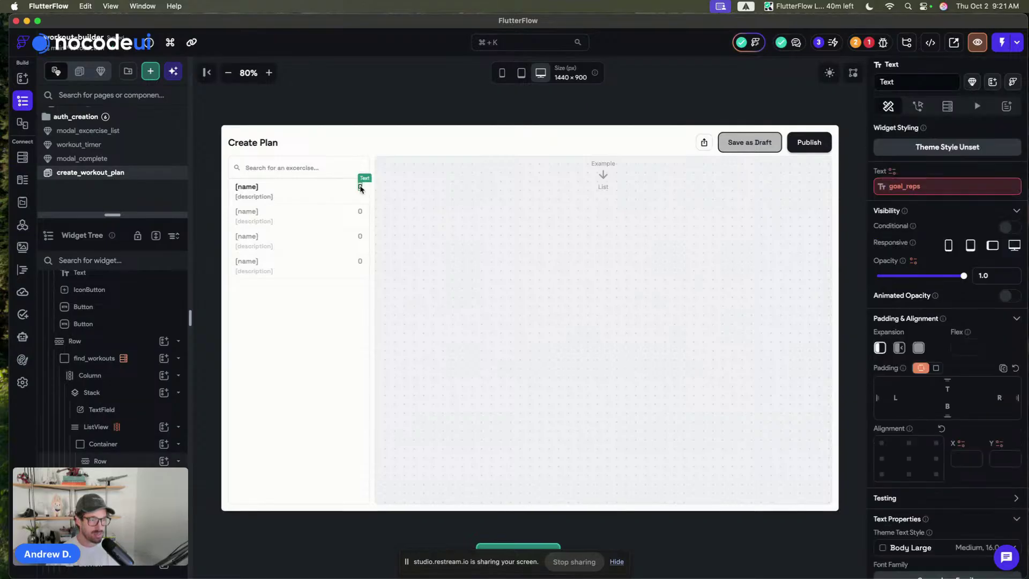
{"action": "left_click", "coordinate": [912, 187]}
{"action": "left_click", "coordinate": [735, 278]}
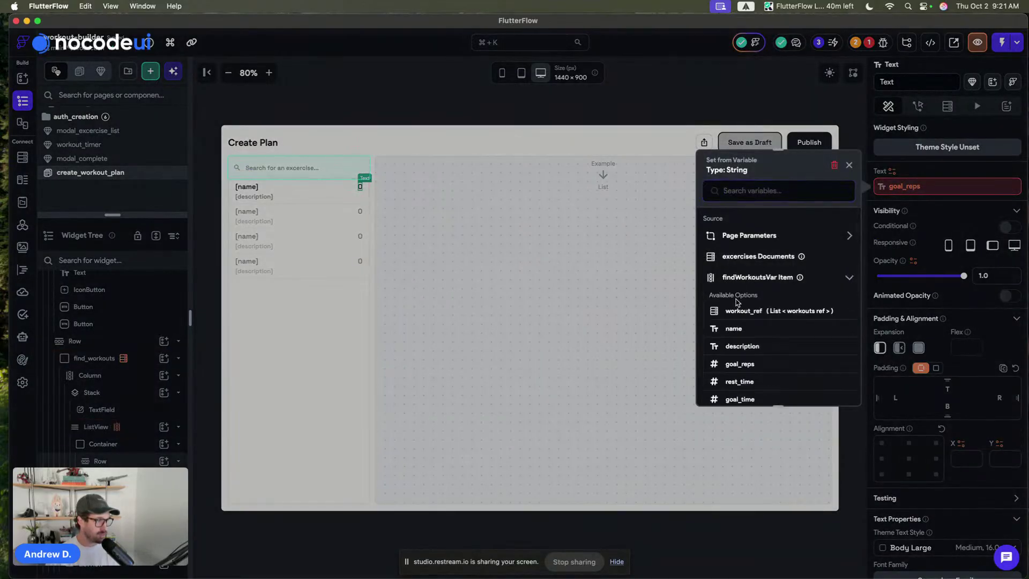
{"action": "scroll", "coordinate": [738, 348], "scroll_direction": "down", "scroll_amount": 1}
{"action": "left_click", "coordinate": [737, 342]}
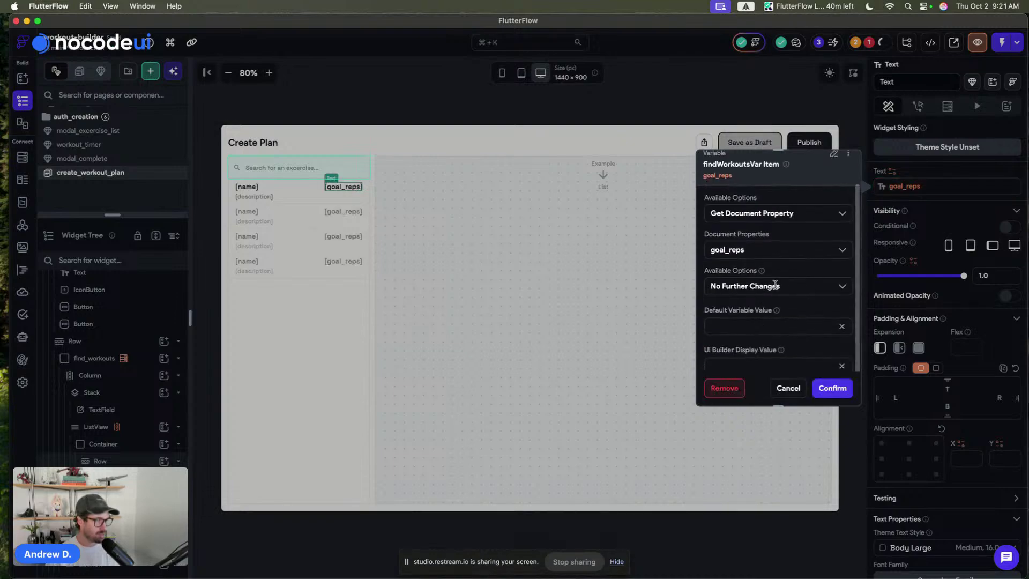
{"action": "scroll", "coordinate": [775, 289], "scroll_direction": "up", "scroll_amount": 2}
{"action": "left_click", "coordinate": [847, 194]}
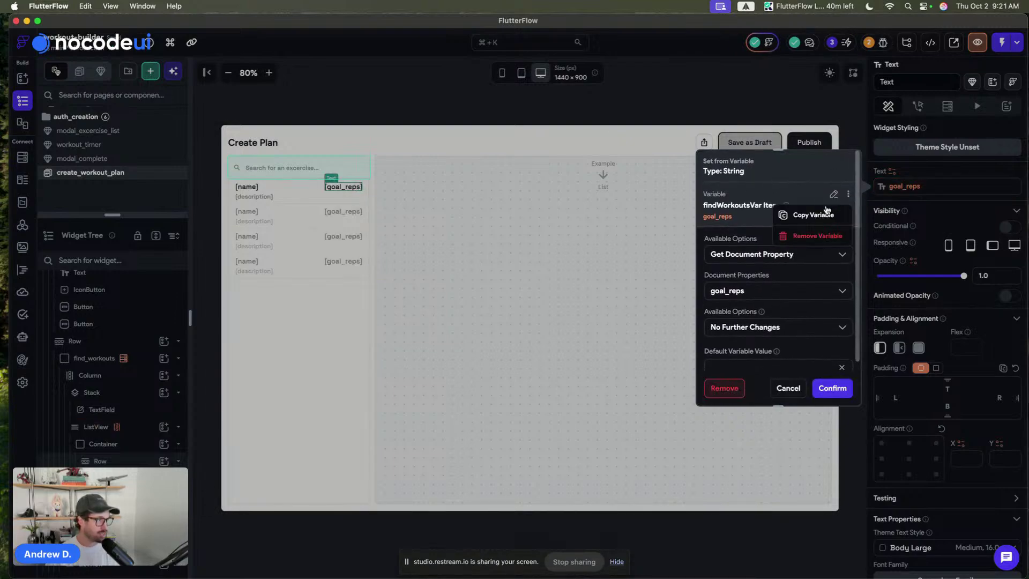
{"action": "left_click", "coordinate": [798, 212]}
- Change the rep text to a Combine Text of goal_reps plus 'x', so rows show [1]x
{"action": "left_click", "coordinate": [883, 188]}
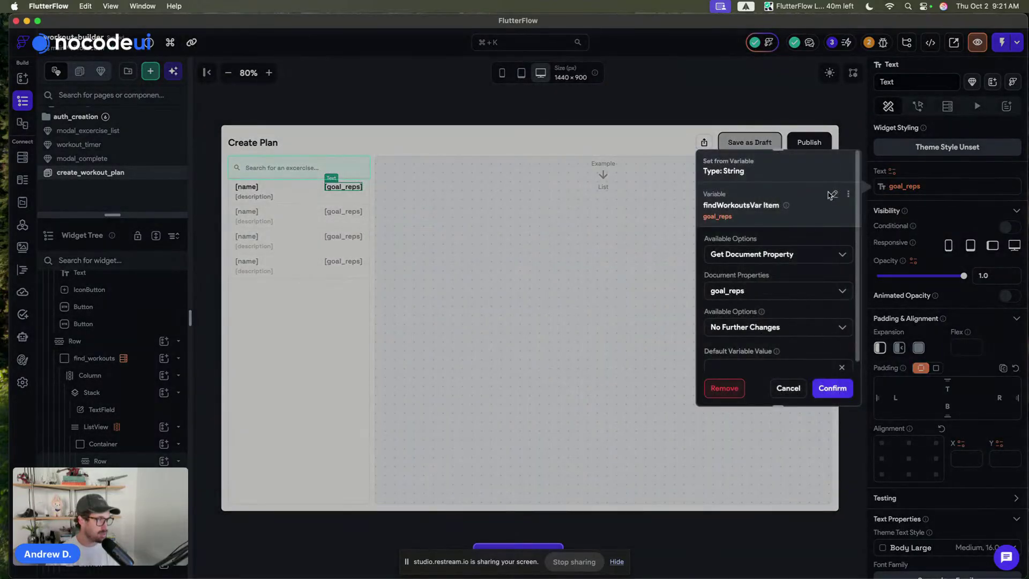
{"action": "left_click", "coordinate": [833, 194]}
{"action": "type", "text": "combine"}
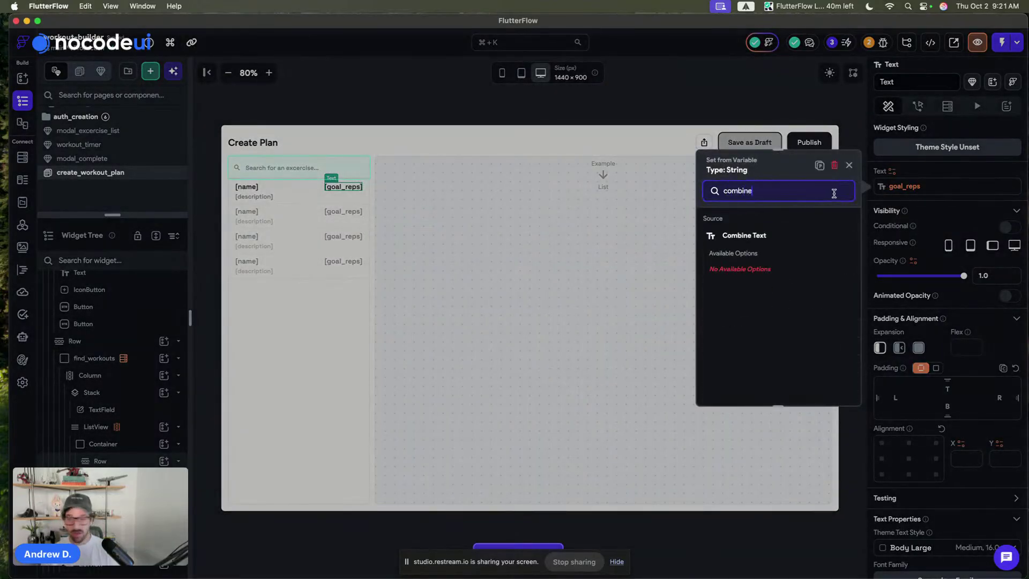
{"action": "left_click", "coordinate": [770, 235]}
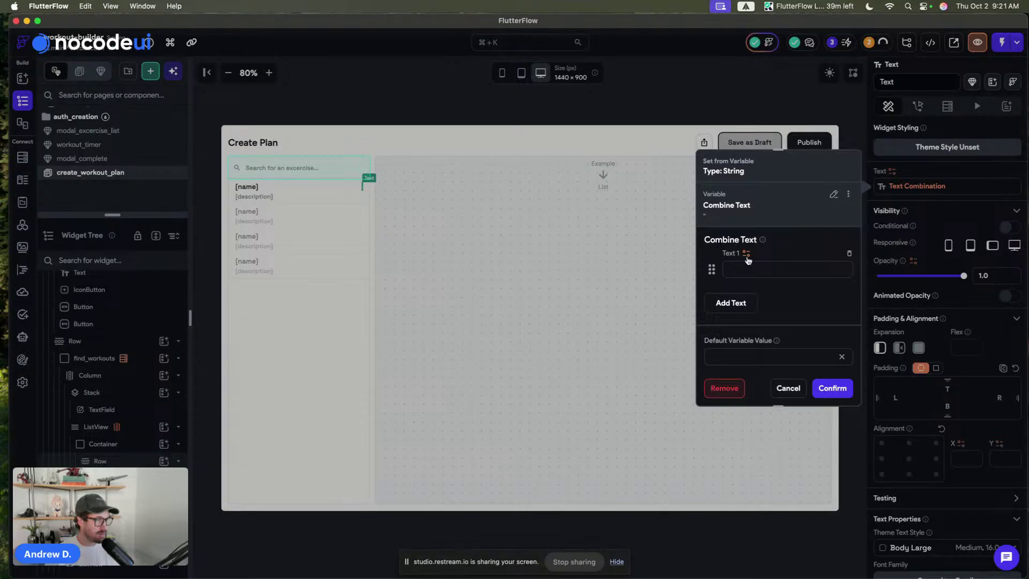
{"action": "left_click", "coordinate": [745, 261]}
{"action": "left_click", "coordinate": [698, 250]}
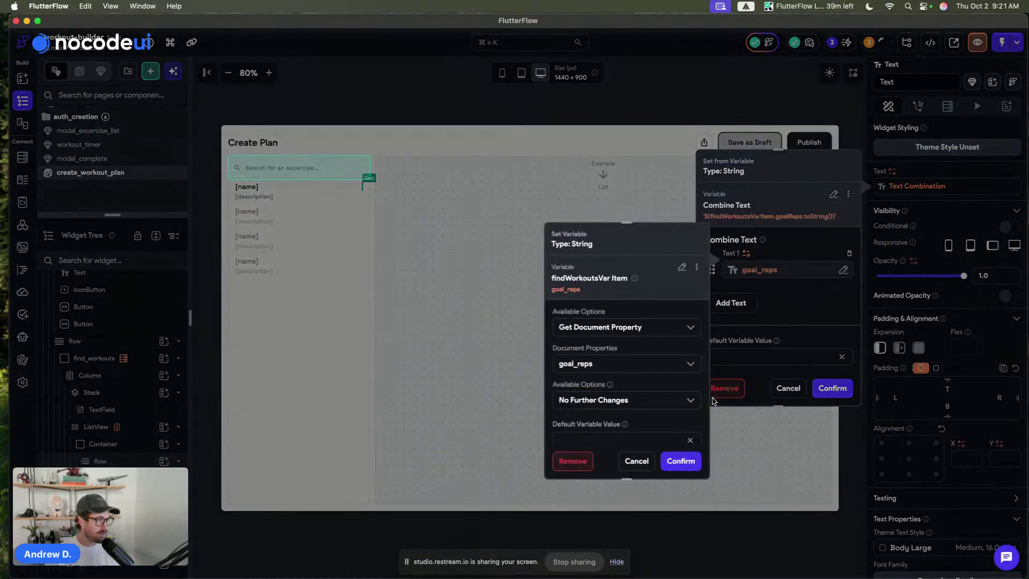
{"action": "left_click", "coordinate": [681, 460]}
{"action": "left_click", "coordinate": [731, 303]}
{"action": "left_click", "coordinate": [732, 306]}
{"action": "type", "text": "x"}
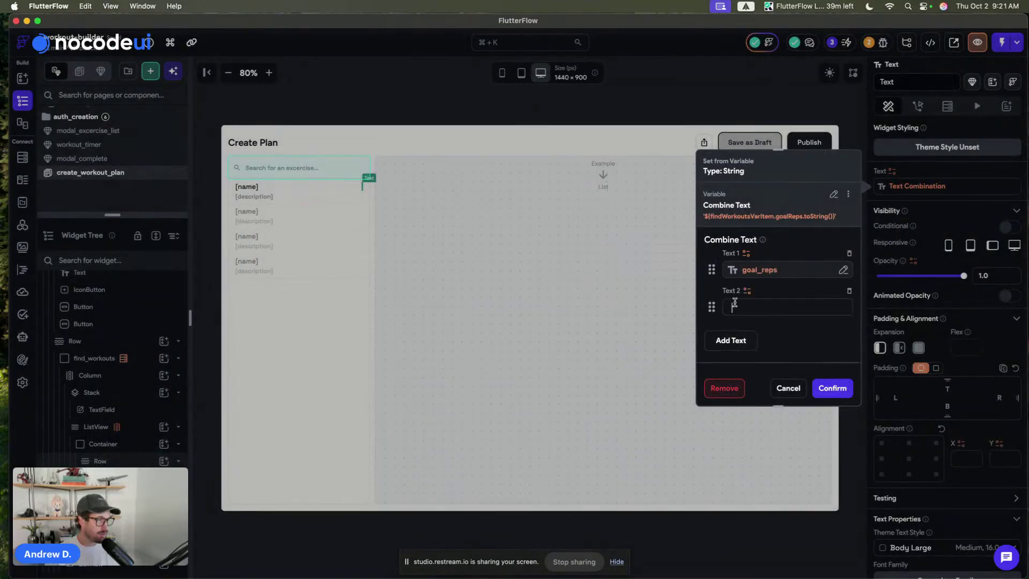
{"action": "left_click", "coordinate": [832, 388]}
{"action": "left_click", "coordinate": [740, 101]}
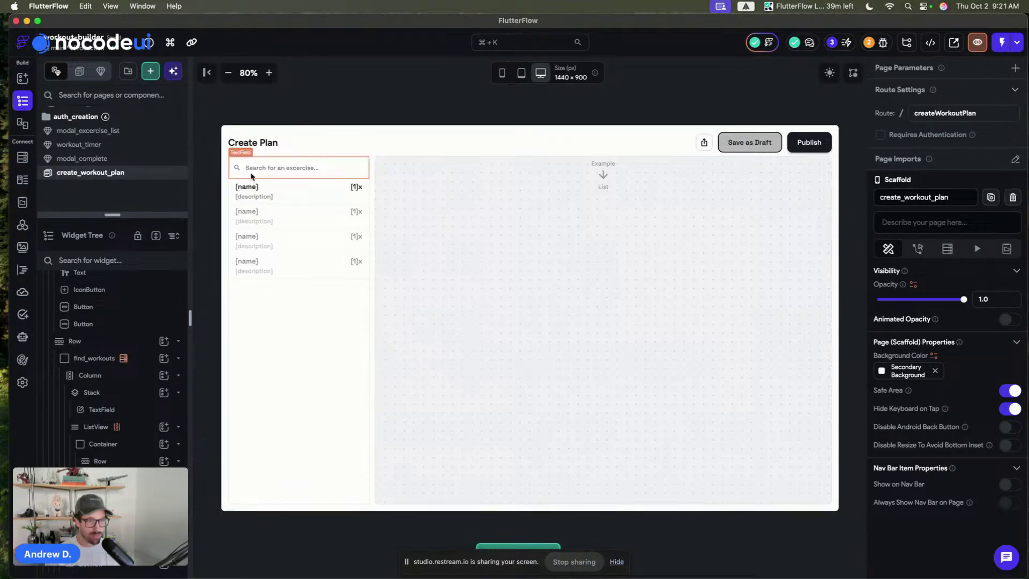
{"action": "left_click", "coordinate": [235, 192]}
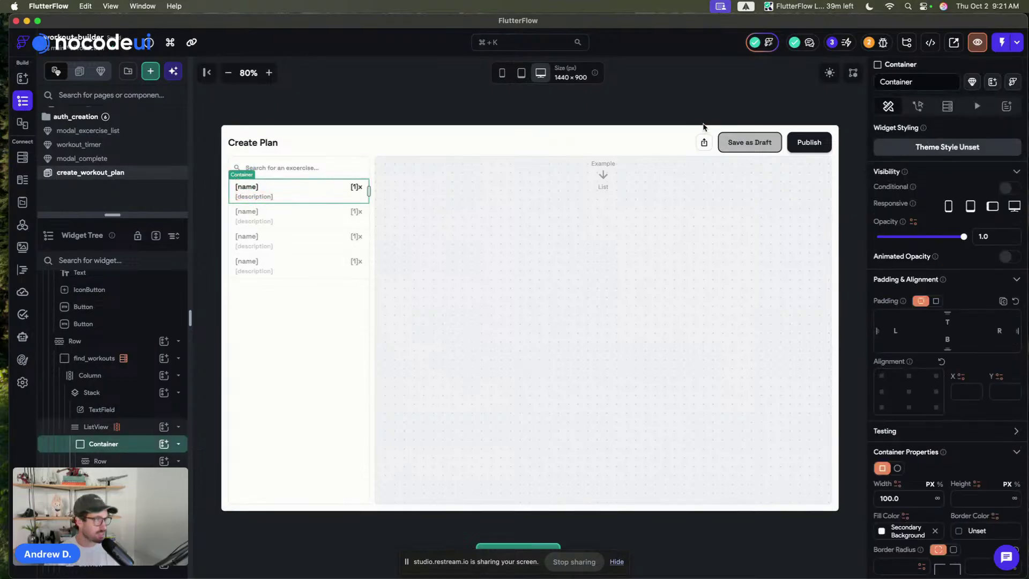
- Convert the row container into a full-width component named exercise_list_item
{"action": "left_click", "coordinate": [972, 82]}
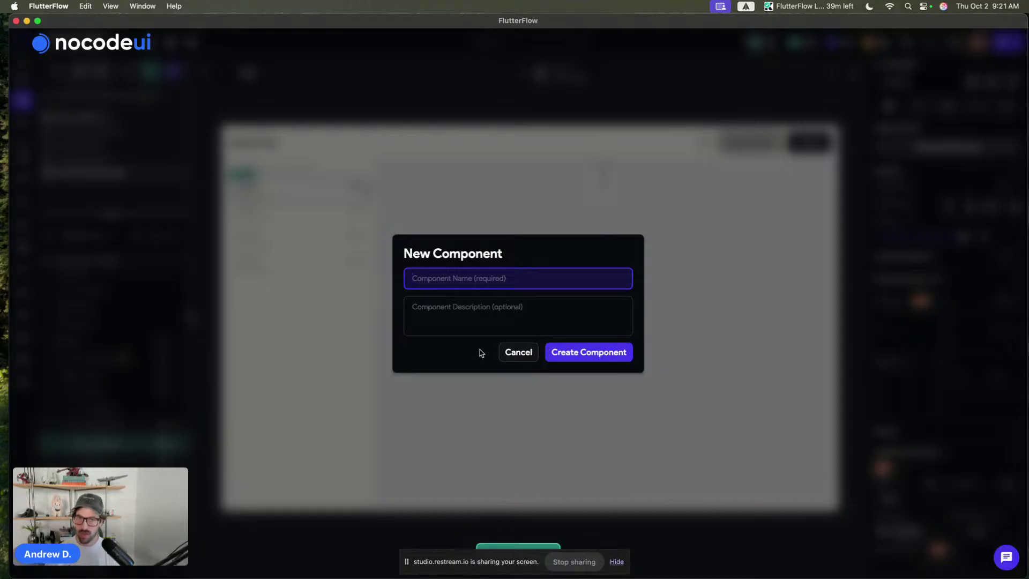
{"action": "type", "text": "e"}
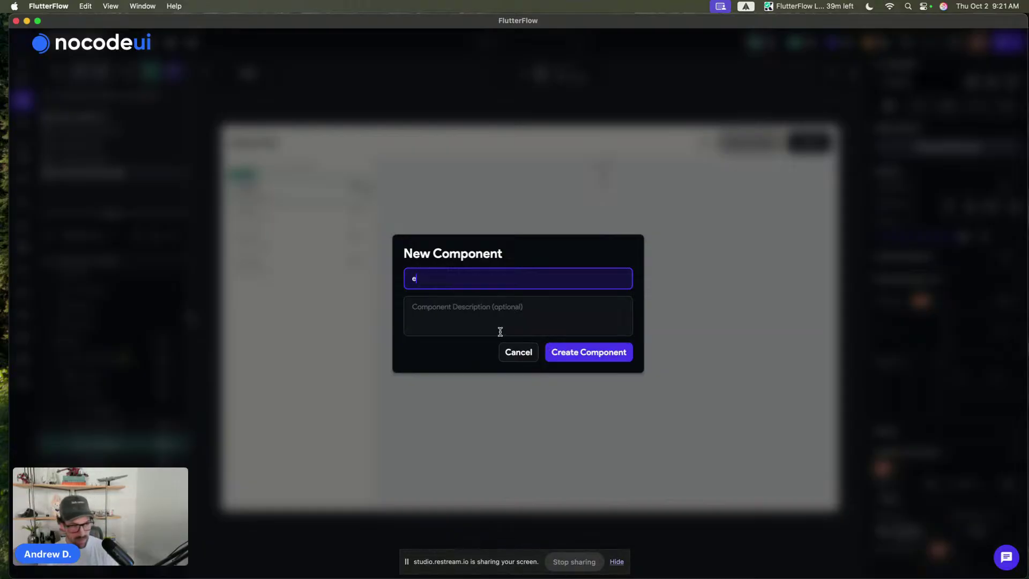
{"action": "type", "text": "xc"}
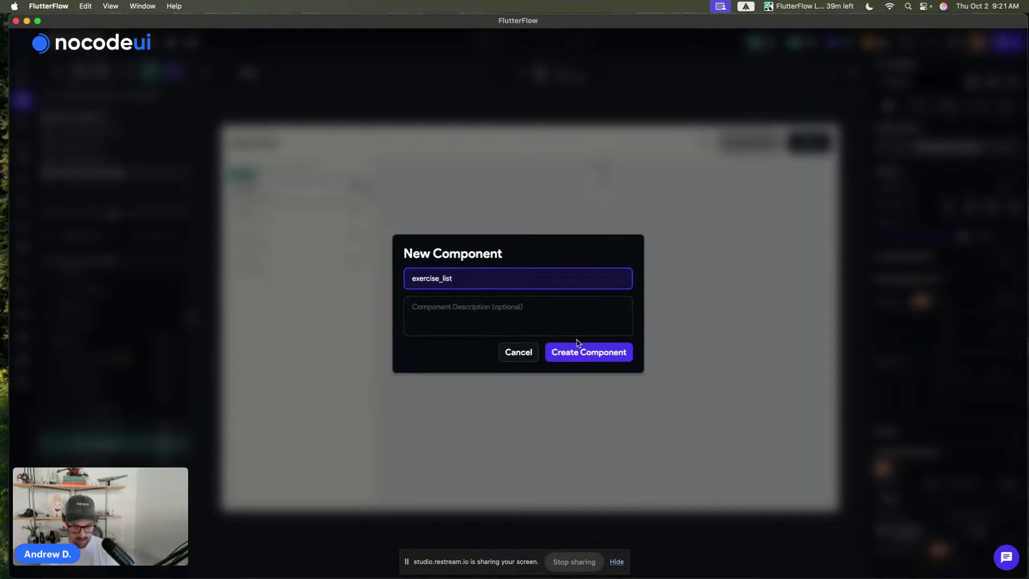
{"action": "left_click", "coordinate": [580, 352]}
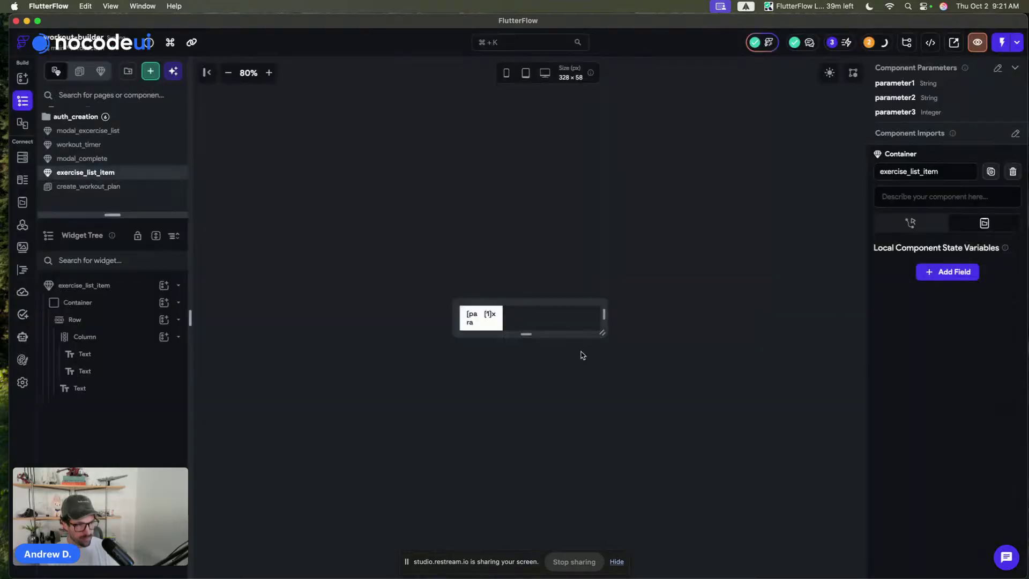
{"action": "left_click", "coordinate": [498, 322]}
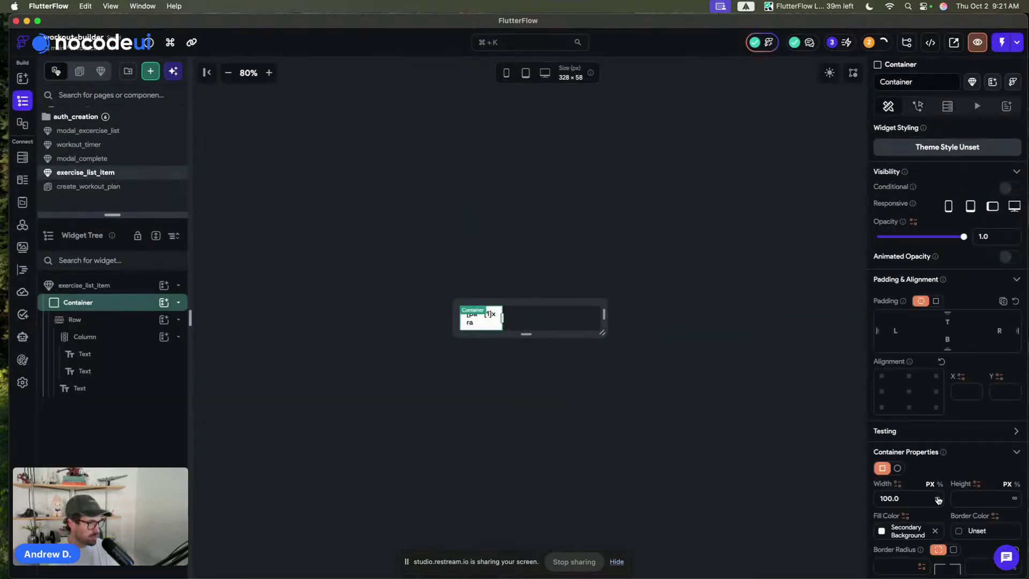
{"action": "left_click", "coordinate": [937, 499]}
- Remove the component's three default parameters
{"action": "left_click", "coordinate": [319, 218]}
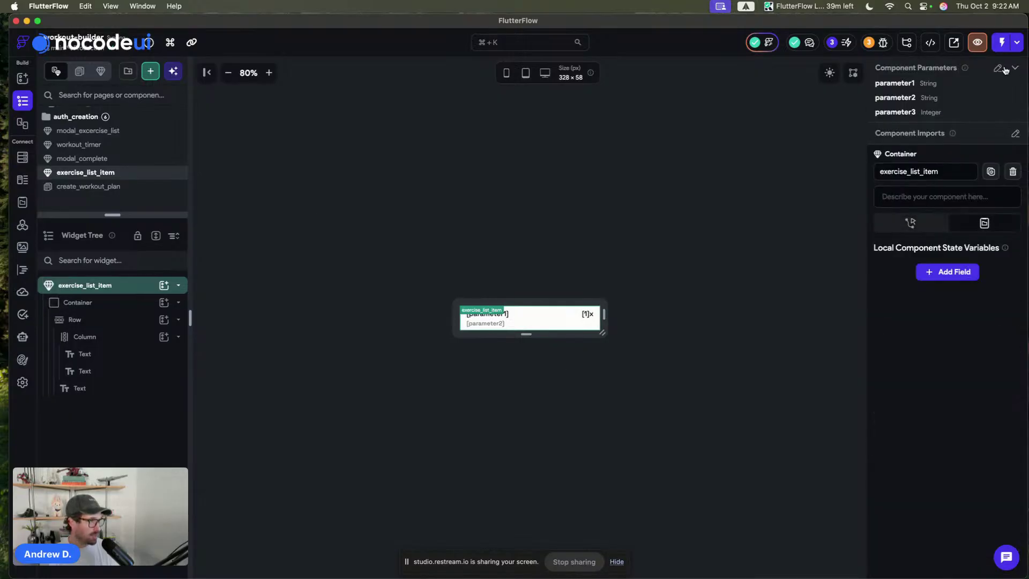
{"action": "left_click", "coordinate": [998, 68]}
{"action": "left_click", "coordinate": [974, 132]}
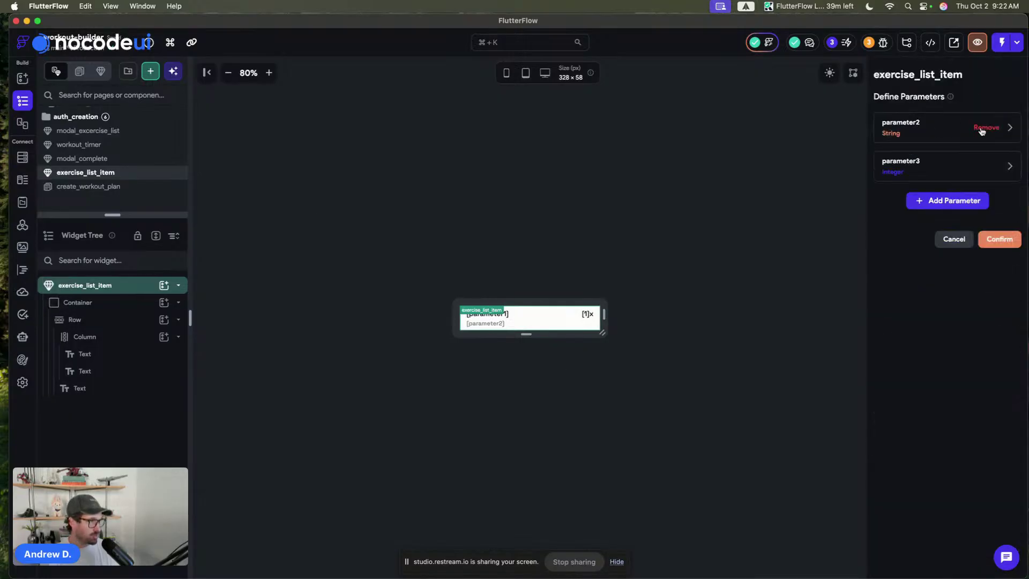
{"action": "left_click", "coordinate": [974, 132]}
{"action": "left_click", "coordinate": [975, 133]}
- Add an exerciseDoc parameter typed as a Document from the excercises collection
{"action": "left_click", "coordinate": [942, 127]}
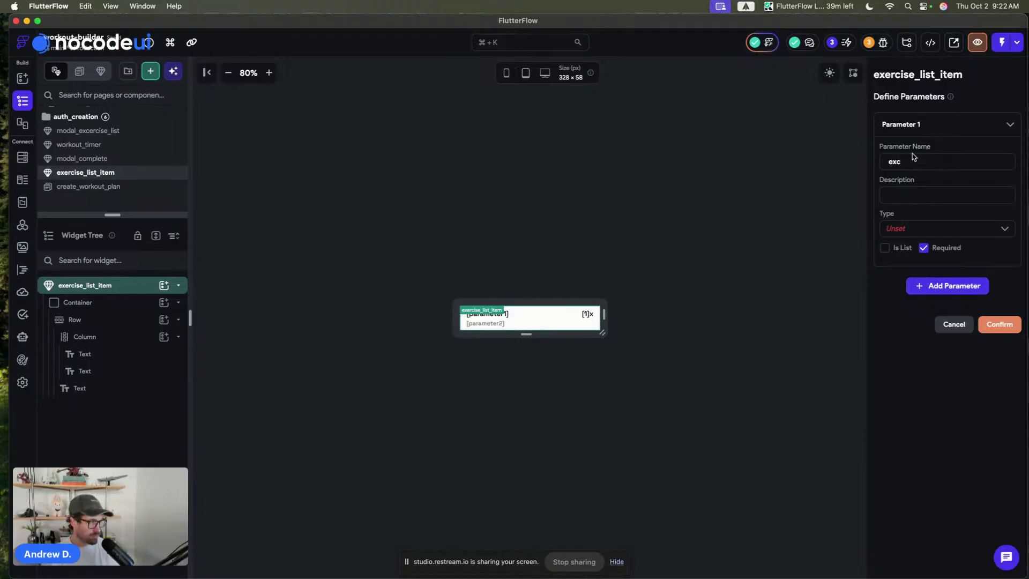
{"action": "type", "text": "excerciseDoc"}
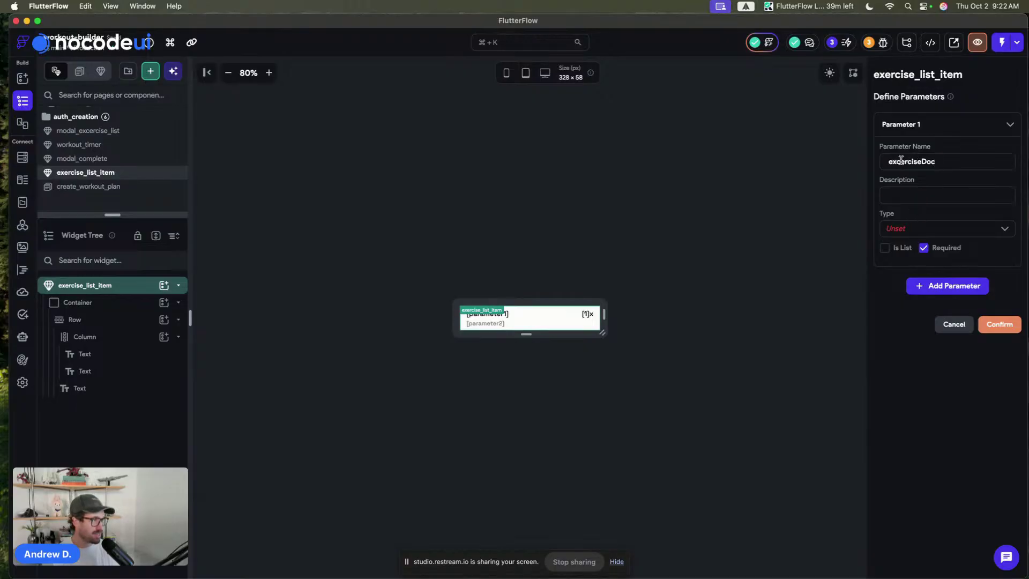
{"action": "key", "text": "BackSpace"}
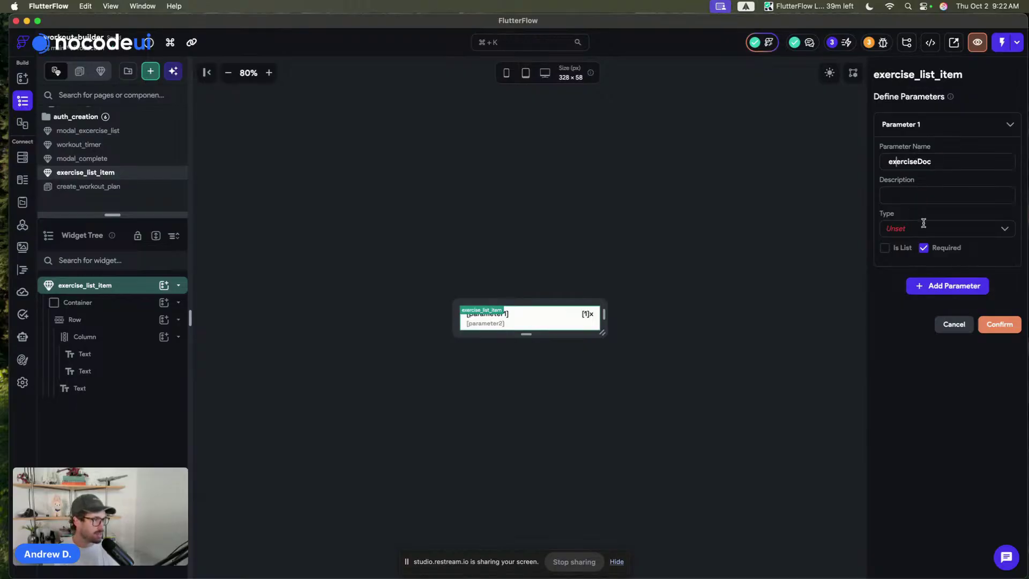
{"action": "left_click", "coordinate": [915, 228]}
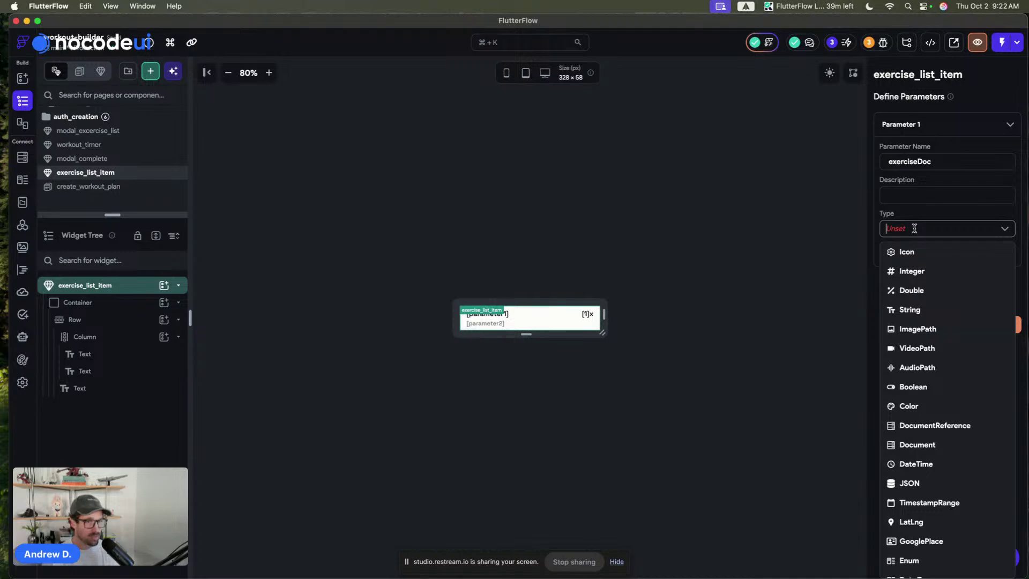
{"action": "left_click", "coordinate": [938, 445]}
{"action": "left_click", "coordinate": [898, 279]}
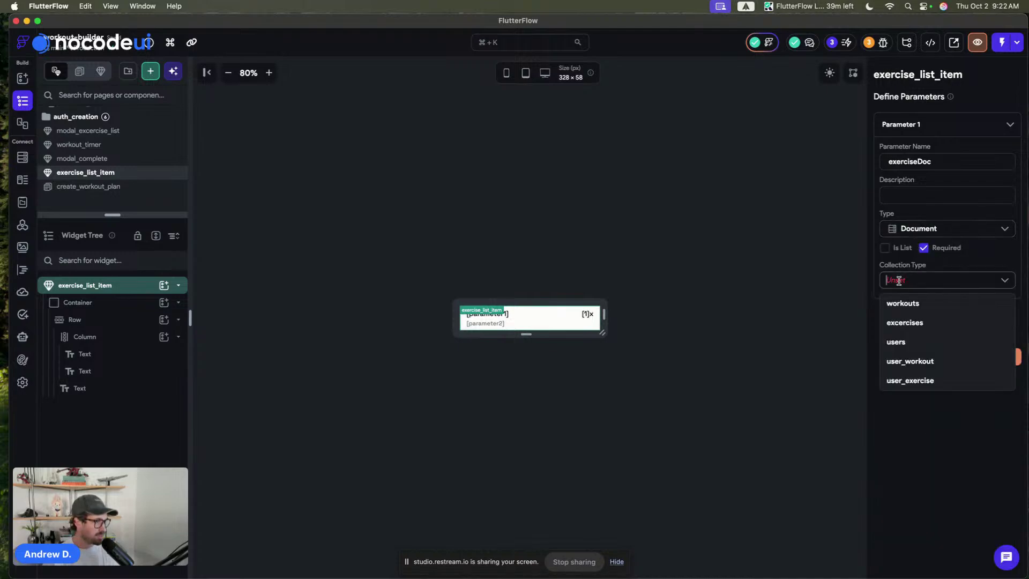
{"action": "left_click", "coordinate": [907, 324]}
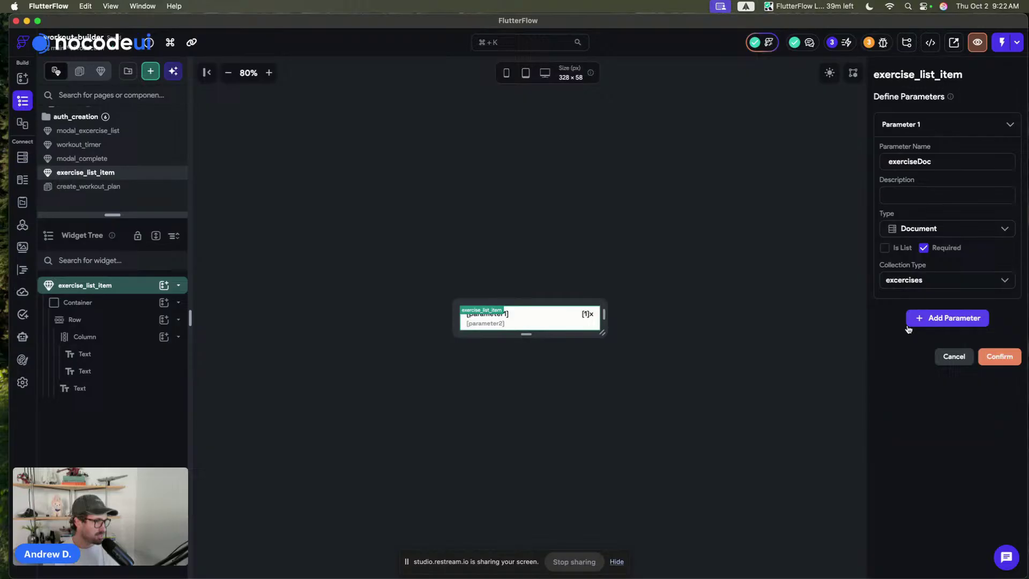
{"action": "left_click", "coordinate": [894, 121]}
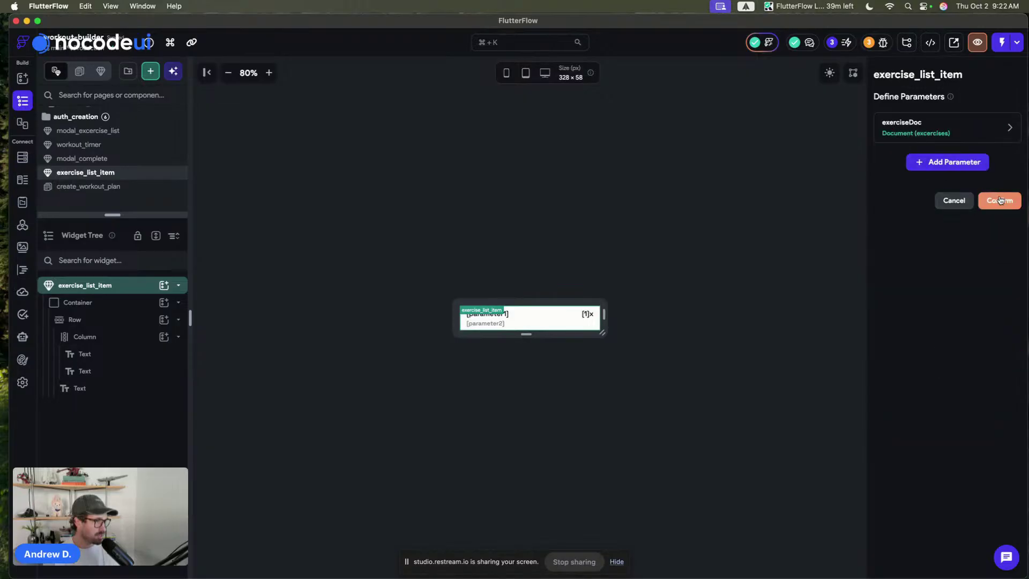
{"action": "left_click", "coordinate": [999, 200]}
{"action": "left_click", "coordinate": [503, 315]}
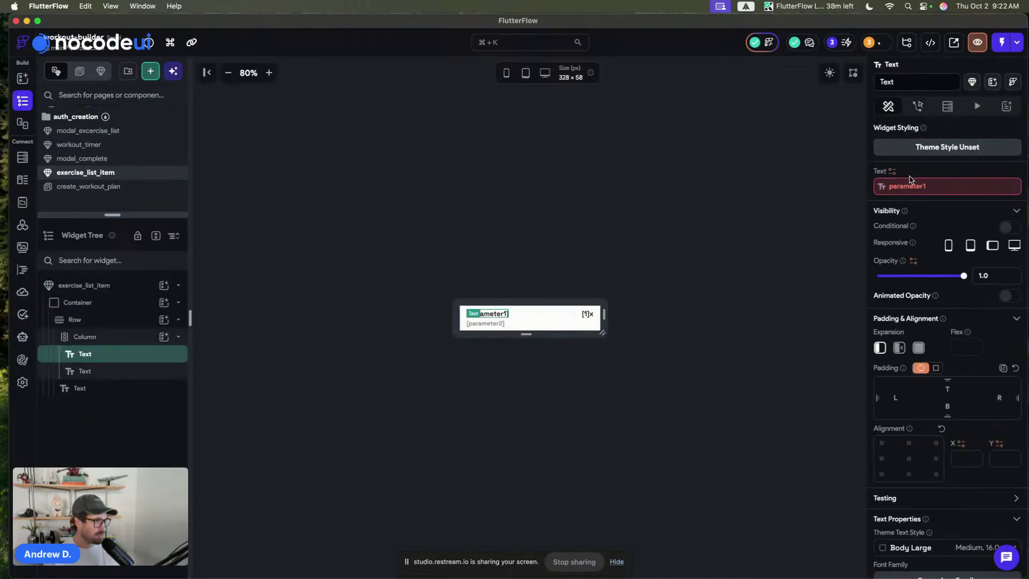
- Bind the first text to exerciseDoc's name, with 'Workout' as the default
{"action": "left_click", "coordinate": [905, 186]}
{"action": "left_click", "coordinate": [743, 240]}
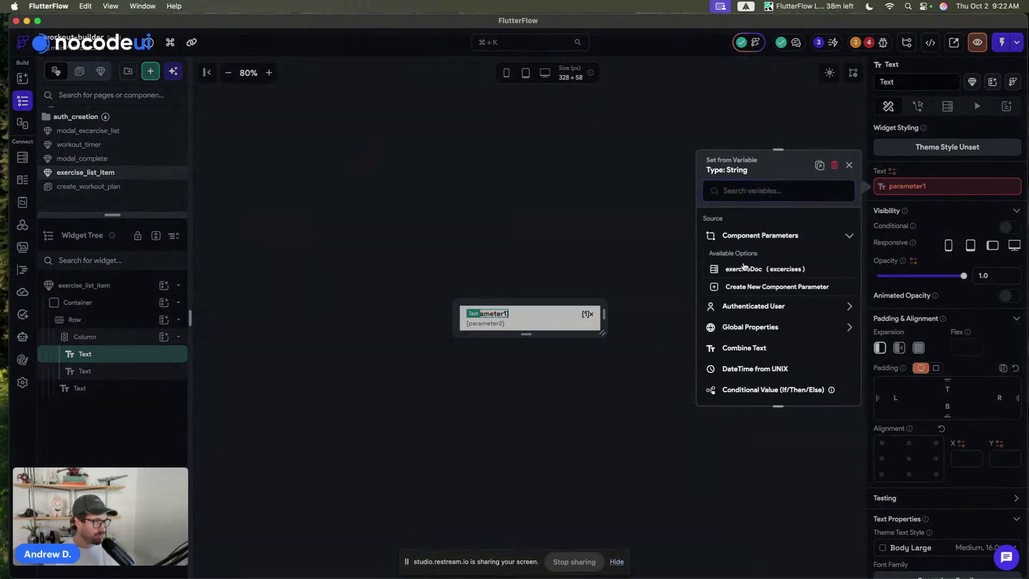
{"action": "left_click", "coordinate": [744, 266]}
{"action": "left_click", "coordinate": [752, 256]}
{"action": "left_click", "coordinate": [750, 277]}
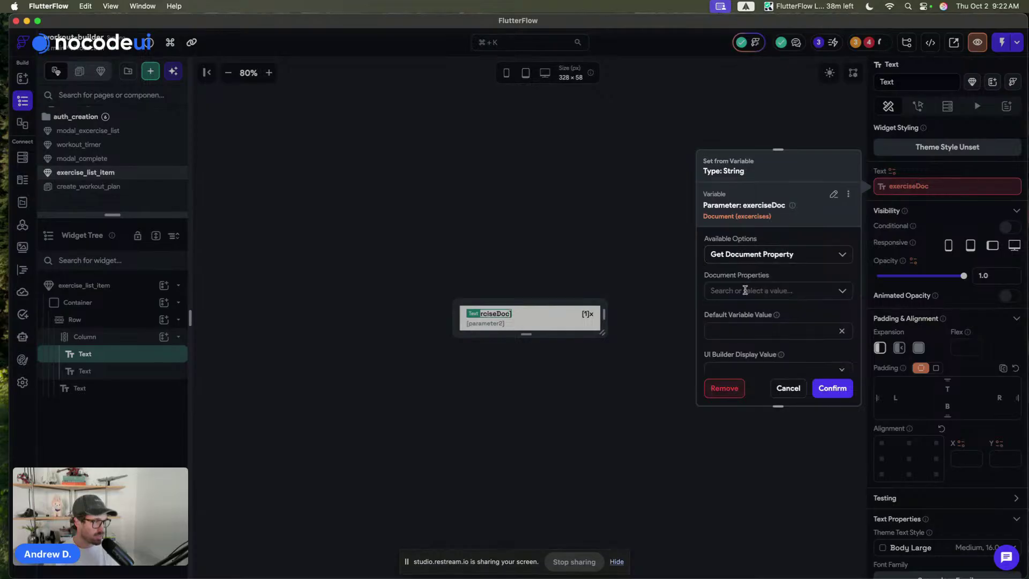
{"action": "left_click", "coordinate": [744, 291]}
{"action": "left_click", "coordinate": [738, 354]}
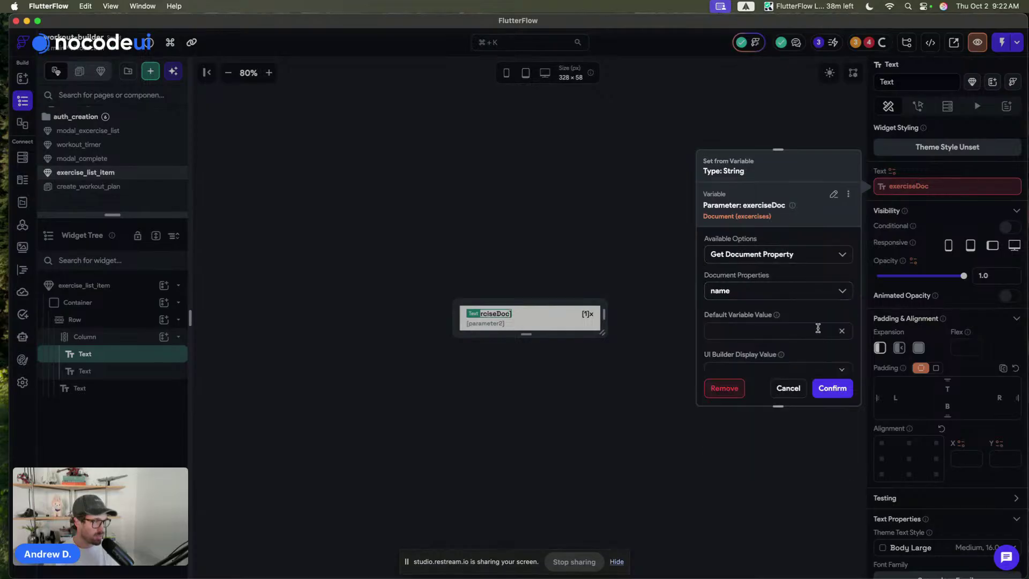
{"action": "left_click", "coordinate": [834, 390]}
{"action": "left_click", "coordinate": [730, 333]}
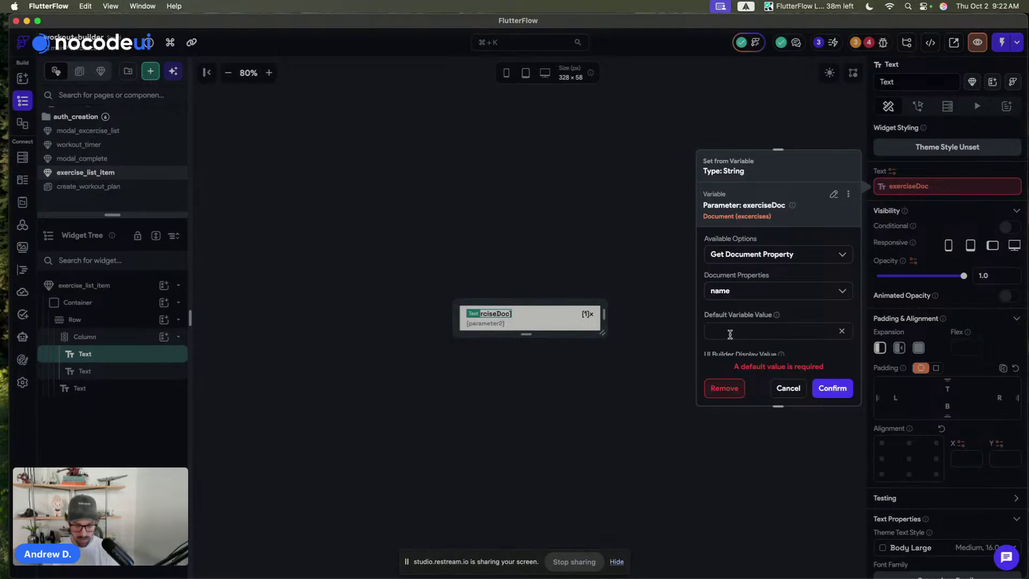
{"action": "type", "text": "Workout"}
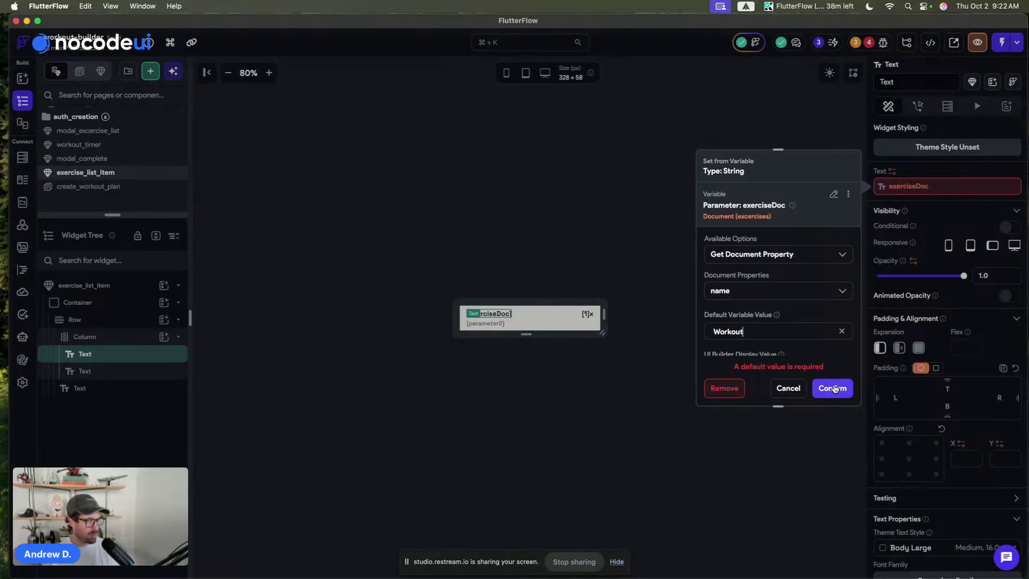
{"action": "left_click", "coordinate": [834, 389]}
- Reuse the copied exerciseDoc binding to show its description in the second text
{"action": "left_click", "coordinate": [907, 186]}
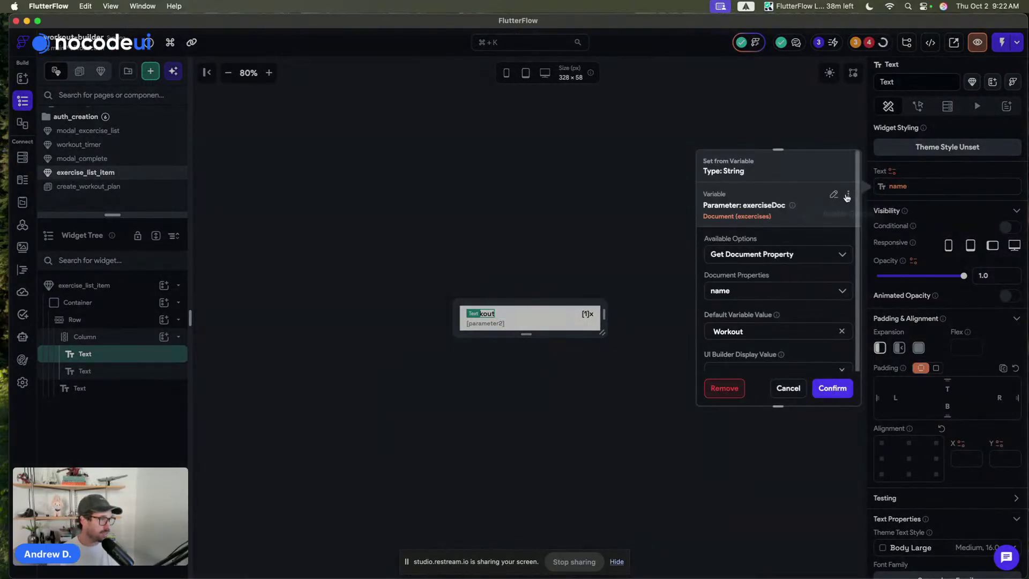
{"action": "left_click", "coordinate": [846, 196]}
{"action": "left_click", "coordinate": [806, 214]}
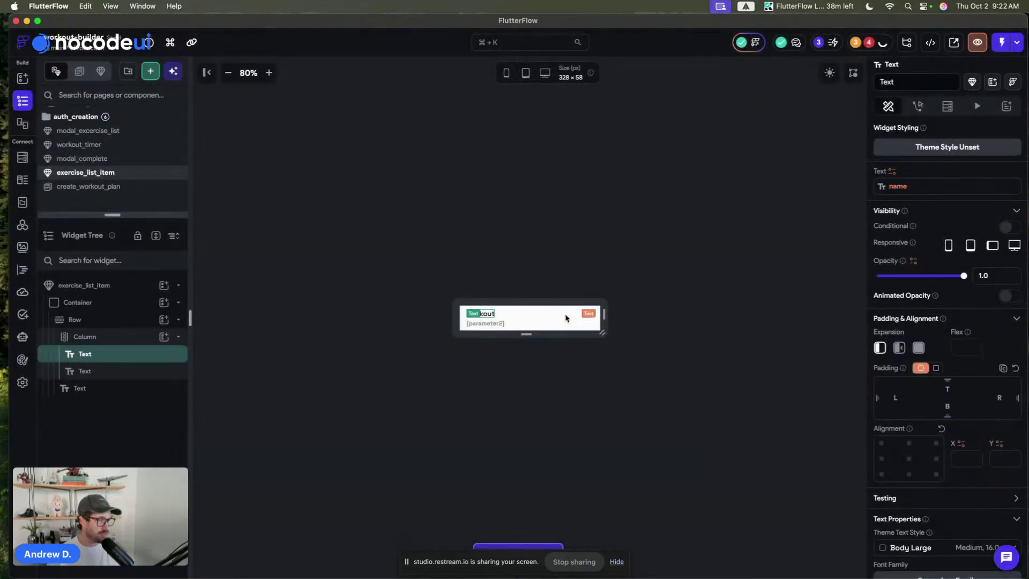
{"action": "left_click", "coordinate": [482, 324]}
{"action": "left_click", "coordinate": [910, 188]}
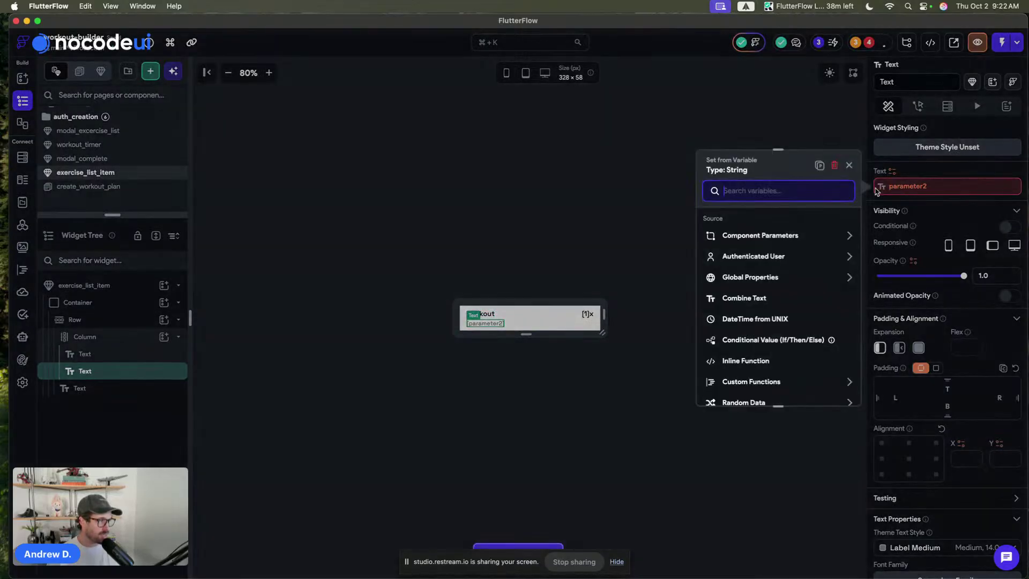
{"action": "left_click", "coordinate": [818, 166]}
{"action": "left_click", "coordinate": [737, 292]}
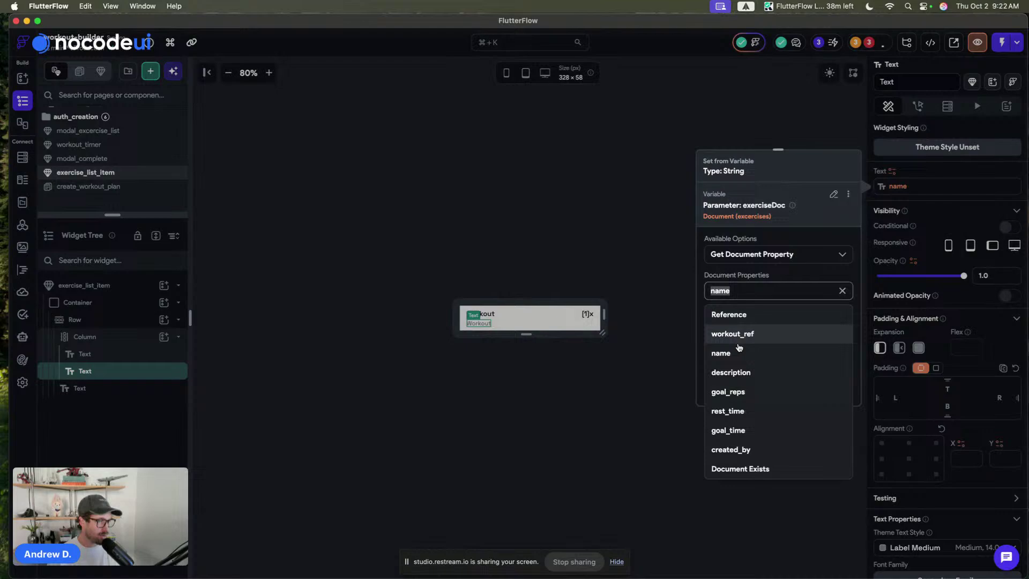
{"action": "left_click", "coordinate": [739, 372]}
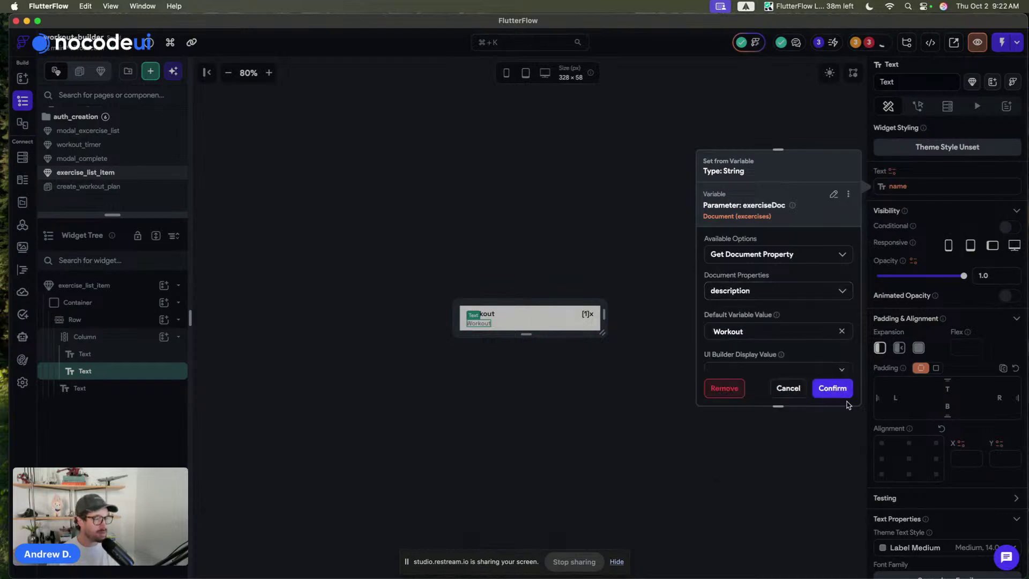
{"action": "left_click", "coordinate": [833, 389]}
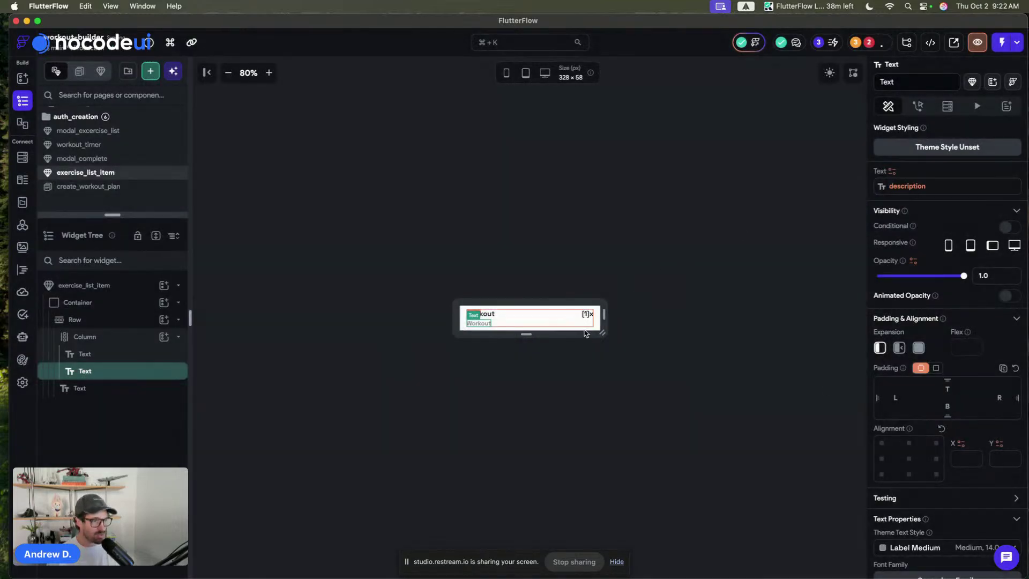
- Set the third text's first combined part to exerciseDoc's goal_time
{"action": "left_click", "coordinate": [588, 314]}
{"action": "left_click", "coordinate": [896, 185]}
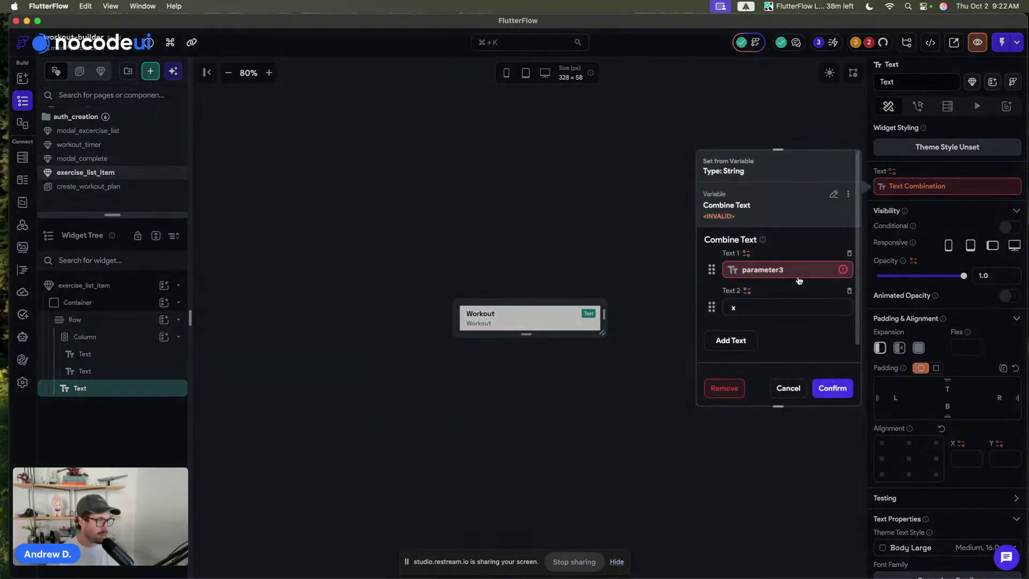
{"action": "left_click", "coordinate": [782, 270]}
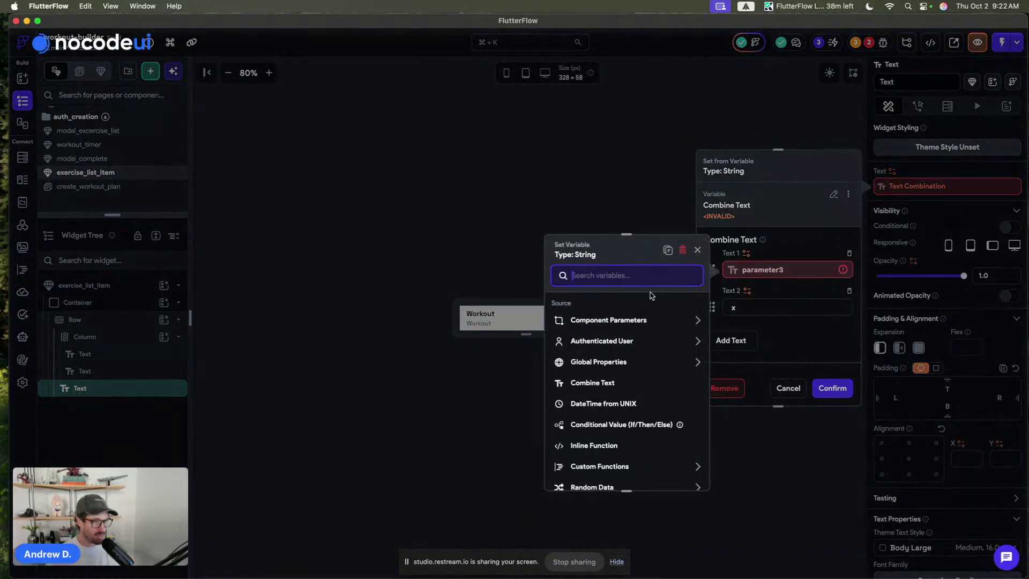
{"action": "left_click", "coordinate": [599, 321]}
{"action": "left_click", "coordinate": [669, 251]}
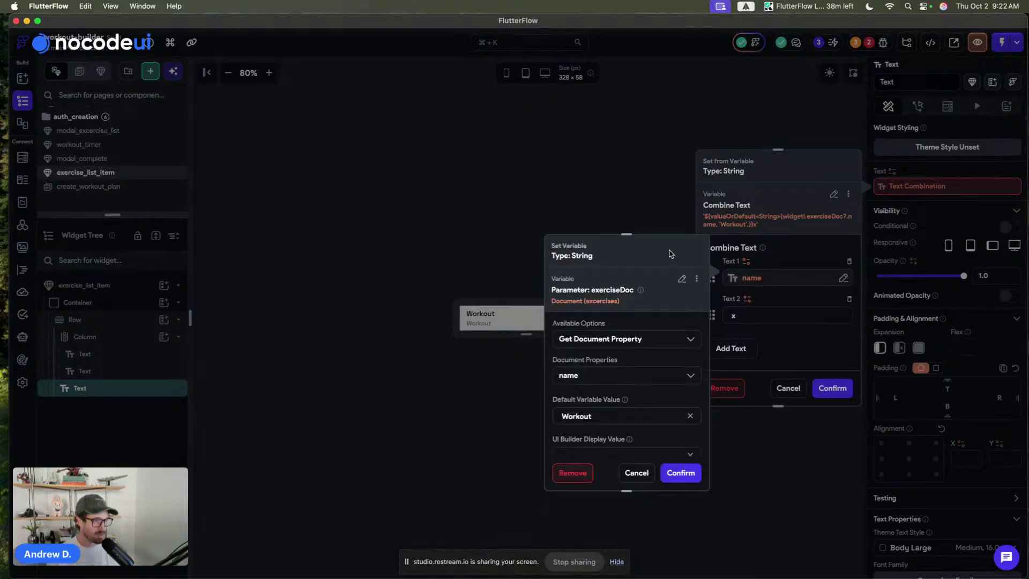
{"action": "left_click", "coordinate": [590, 377]}
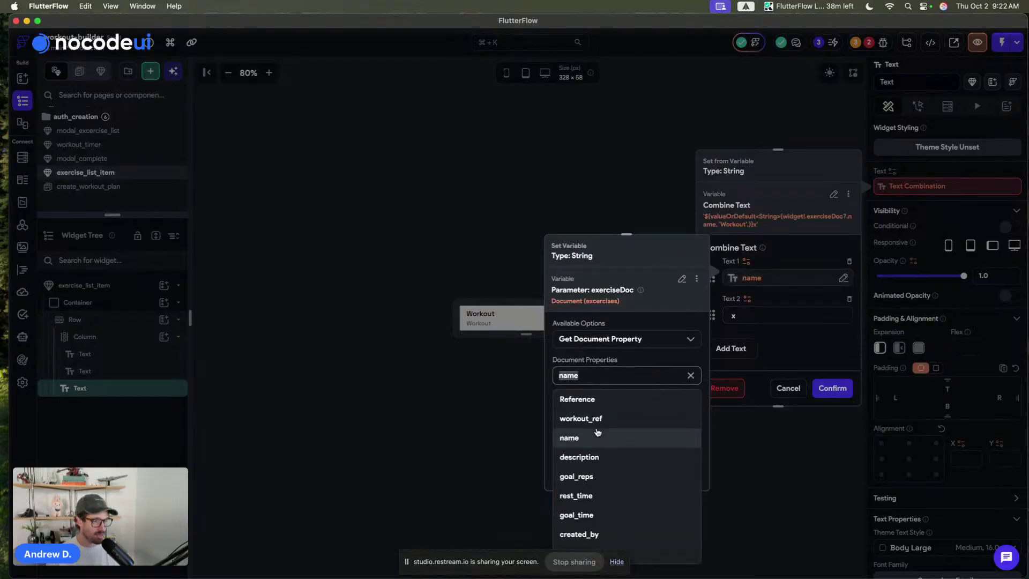
{"action": "left_click", "coordinate": [615, 561]}
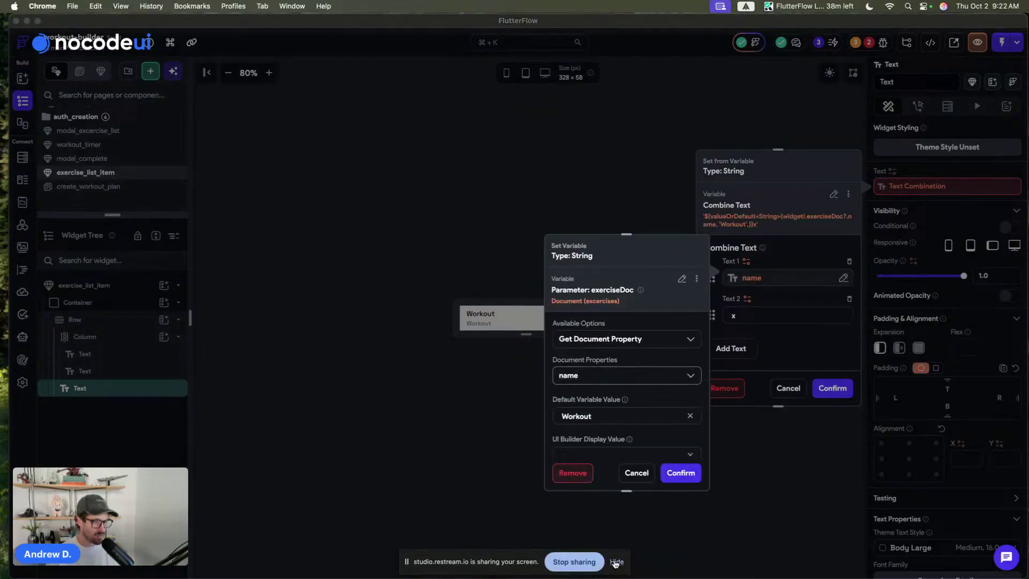
{"action": "left_click", "coordinate": [616, 562]}
{"action": "left_click", "coordinate": [585, 376]}
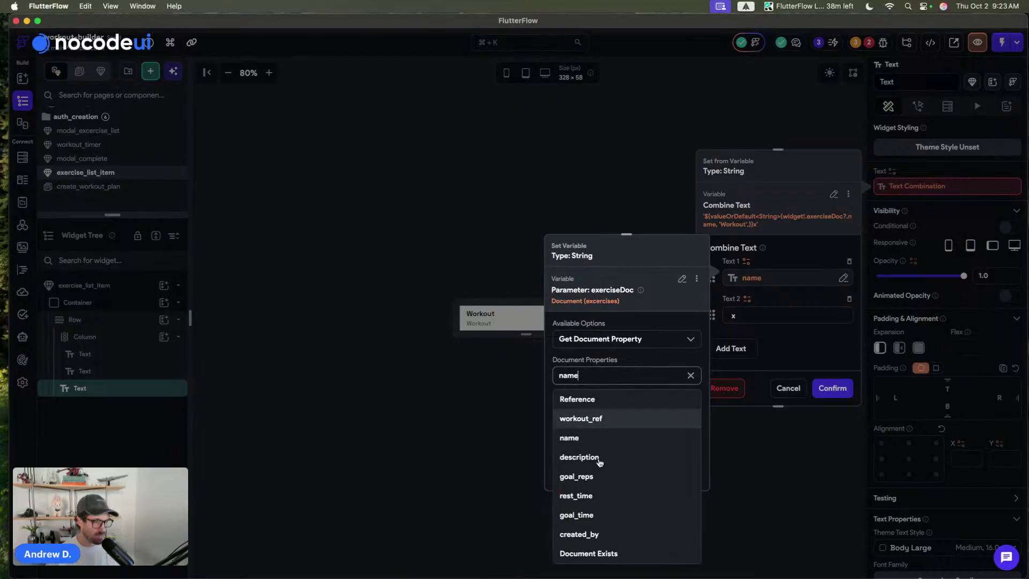
{"action": "left_click", "coordinate": [590, 515]}
{"action": "left_click", "coordinate": [683, 471]}
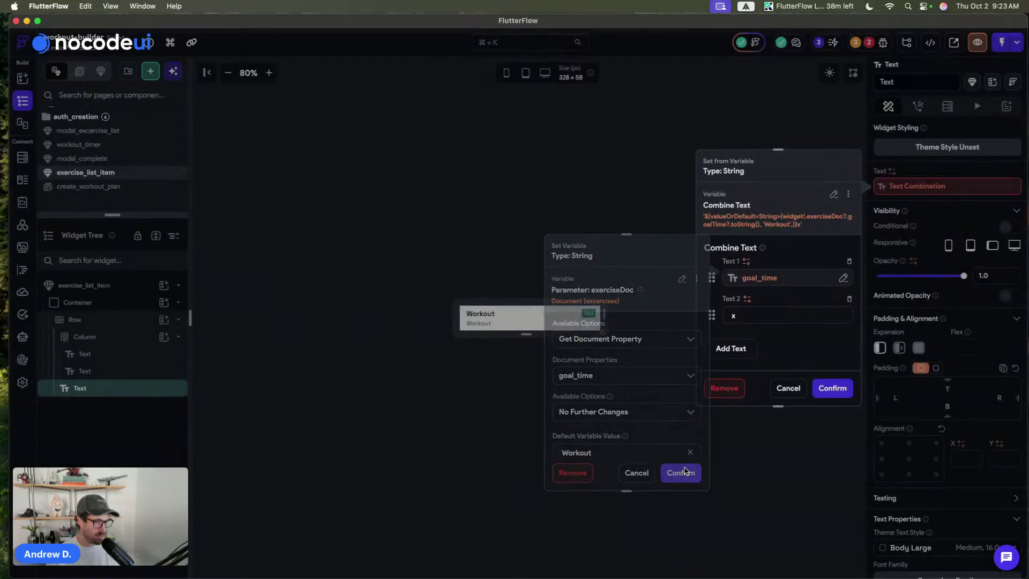
- Give the goal_time part a default of 0 and apply the combined text
{"action": "left_click", "coordinate": [761, 277]}
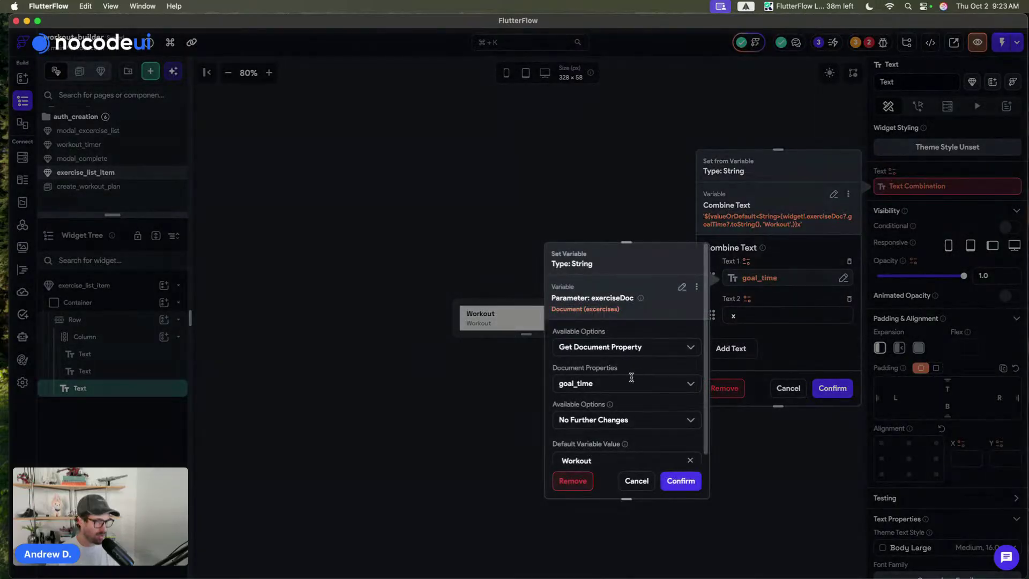
{"action": "scroll", "coordinate": [610, 386], "scroll_direction": "down", "scroll_amount": 2}
{"action": "left_click_drag", "start_coordinate": [594, 417], "coordinate": [473, 422]}
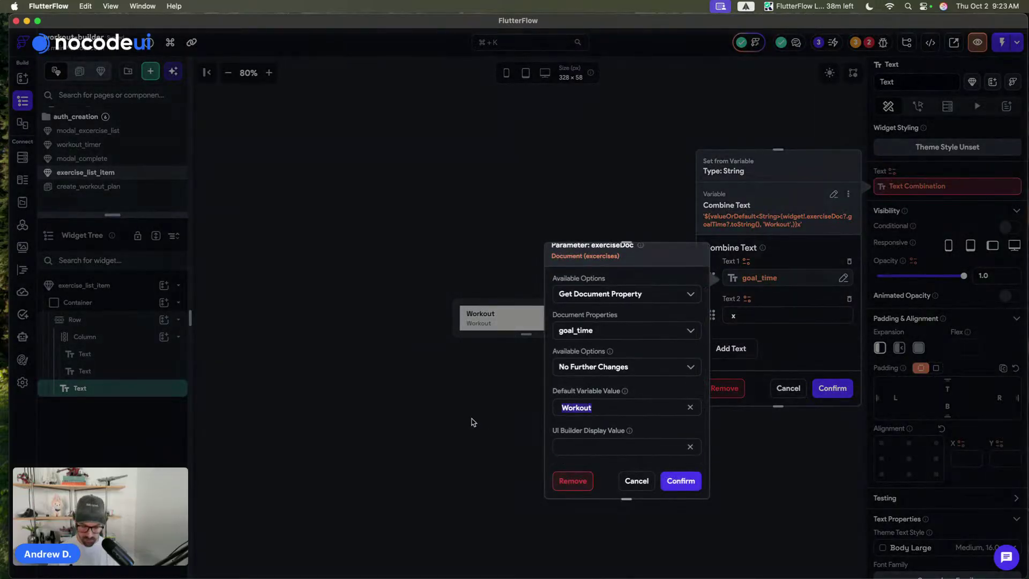
{"action": "type", "text": "0"}
{"action": "left_click", "coordinate": [669, 474]}
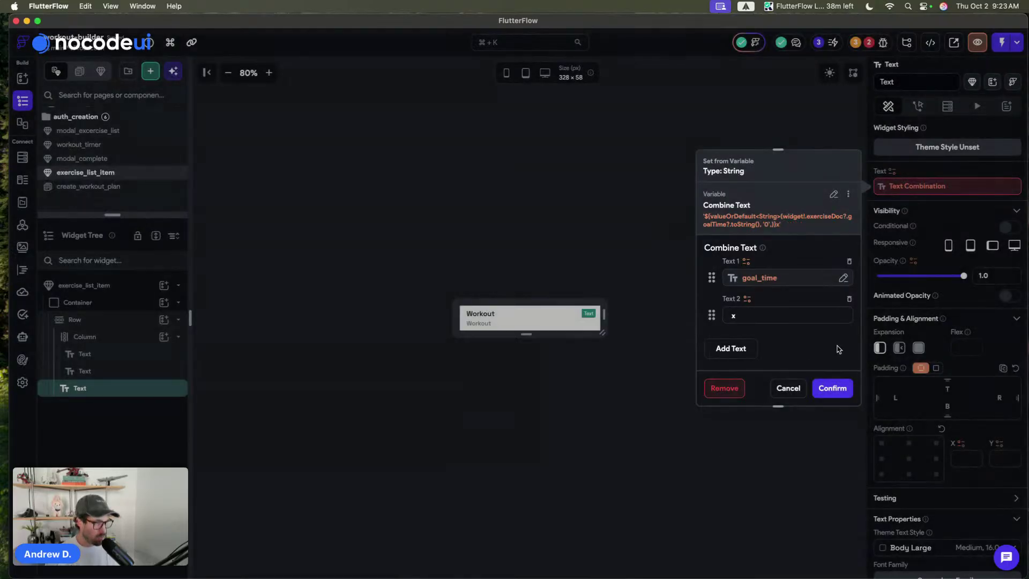
{"action": "left_click", "coordinate": [831, 387]}
{"action": "left_click", "coordinate": [556, 223]}
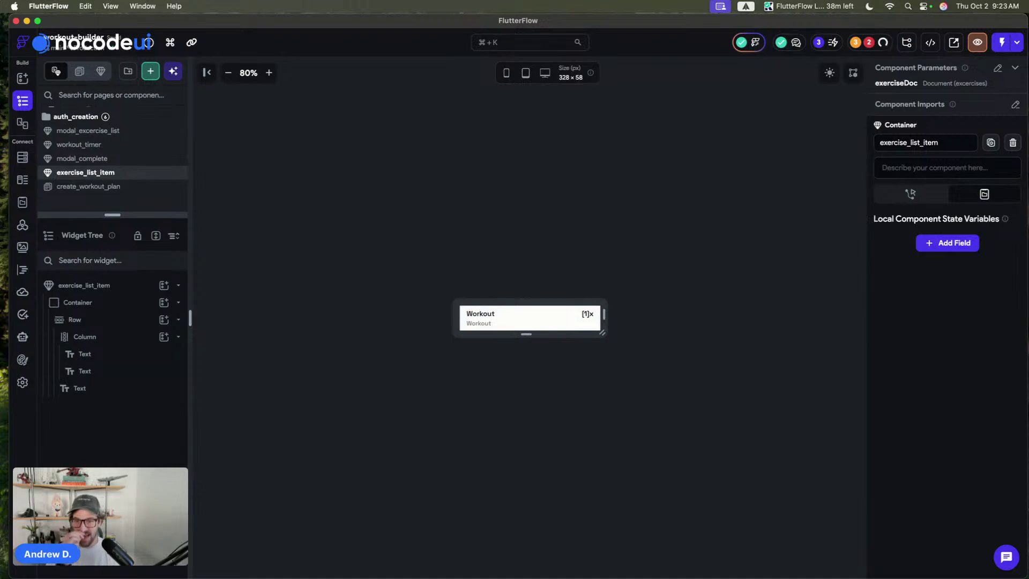
- Save the project and rename the item's outer container to background
{"action": "key", "text": "super+s"}
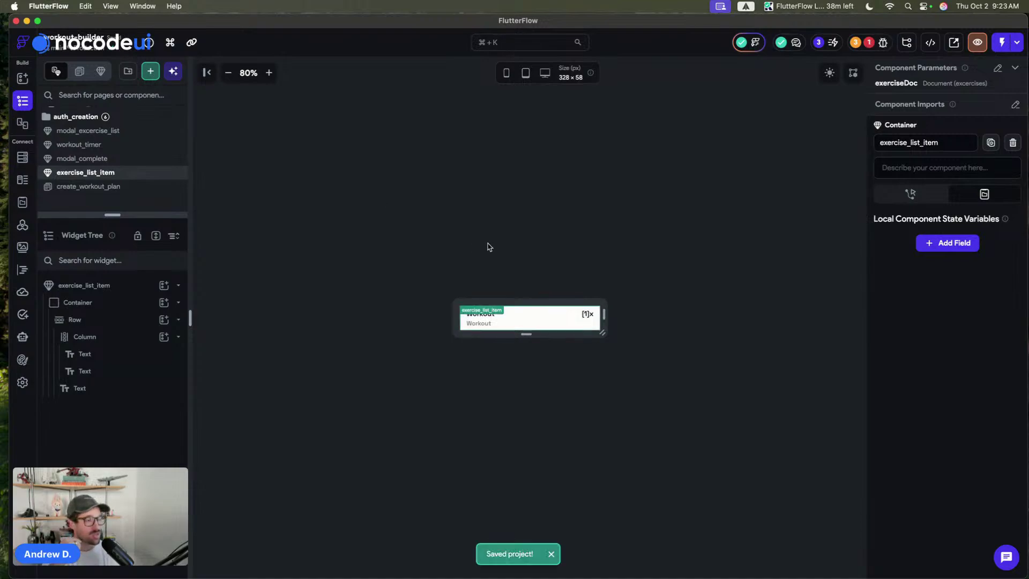
{"action": "left_click", "coordinate": [868, 43]}
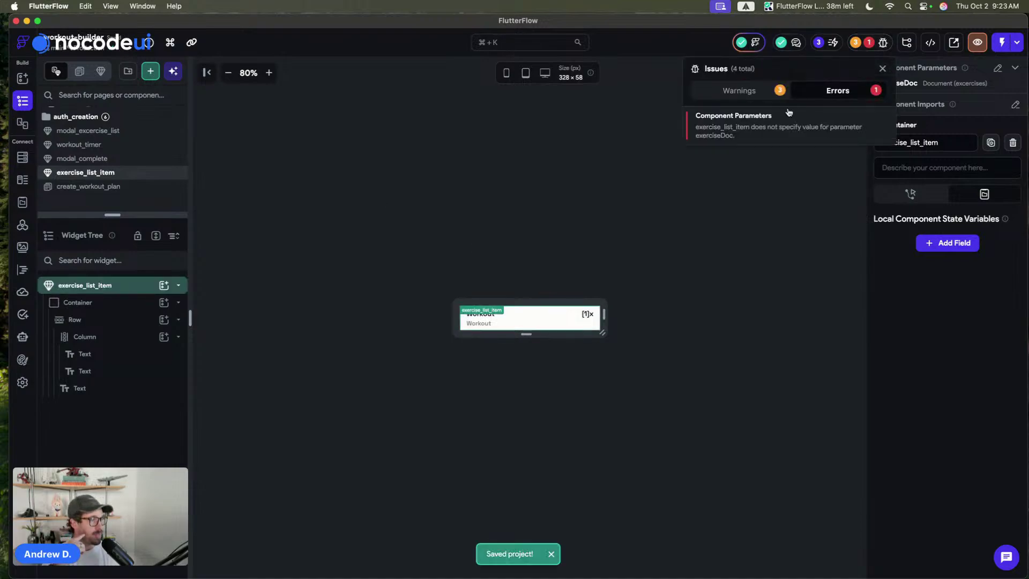
{"action": "left_click", "coordinate": [120, 302]}
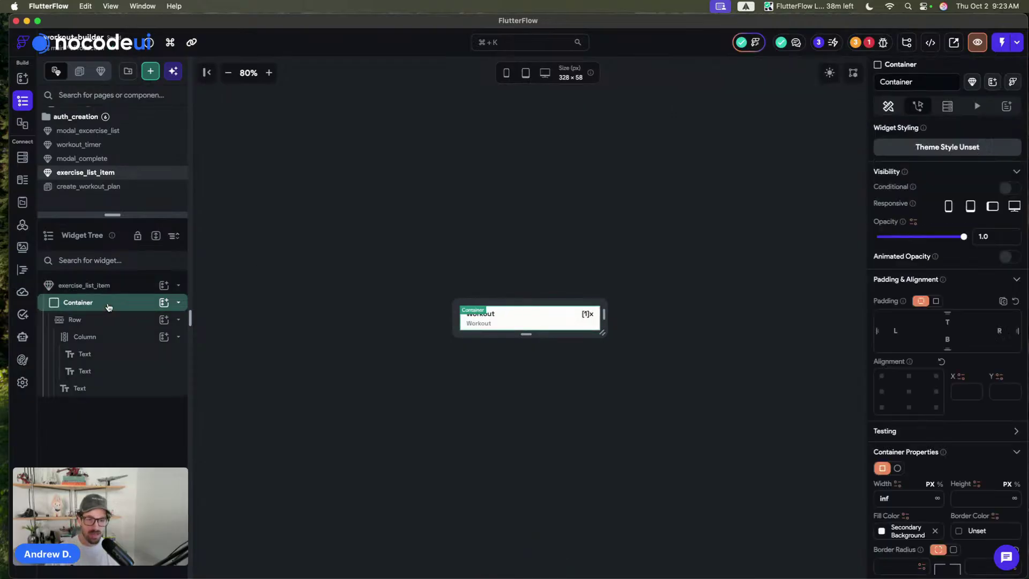
{"action": "double_click", "coordinate": [81, 302]}
{"action": "type", "text": "back"}
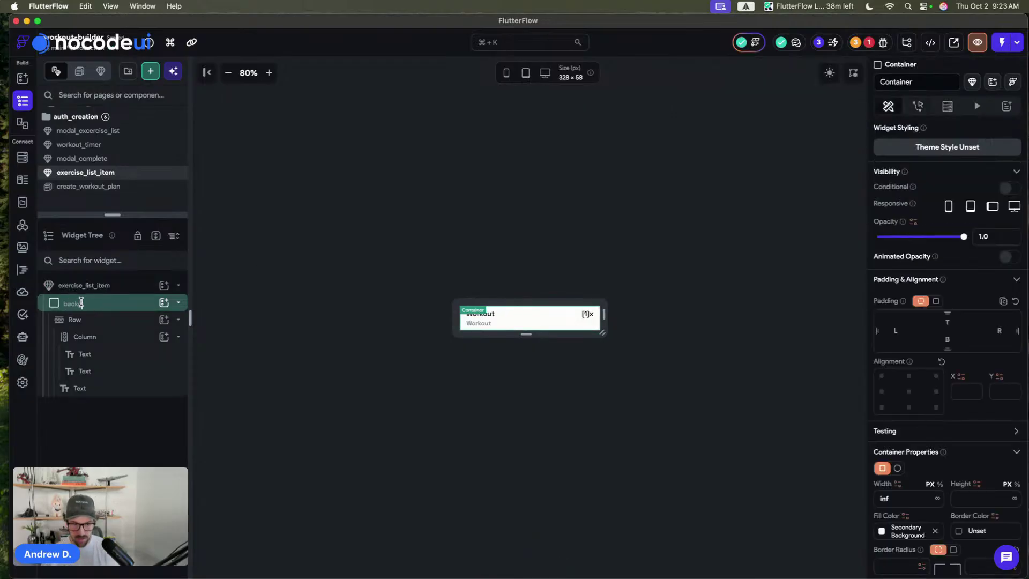
{"action": "type", "text": "ground"}
{"action": "key", "text": "Return"}
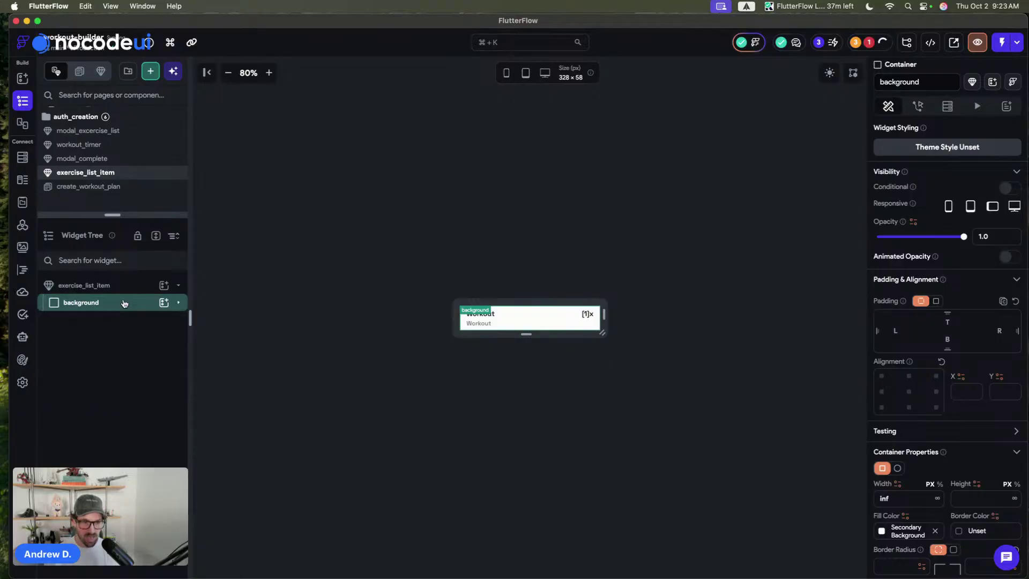
- Wrap the background container in a MouseRegion
{"action": "key", "text": "super+b"}
{"action": "scroll", "coordinate": [563, 338], "scroll_direction": "down", "scroll_amount": 3}
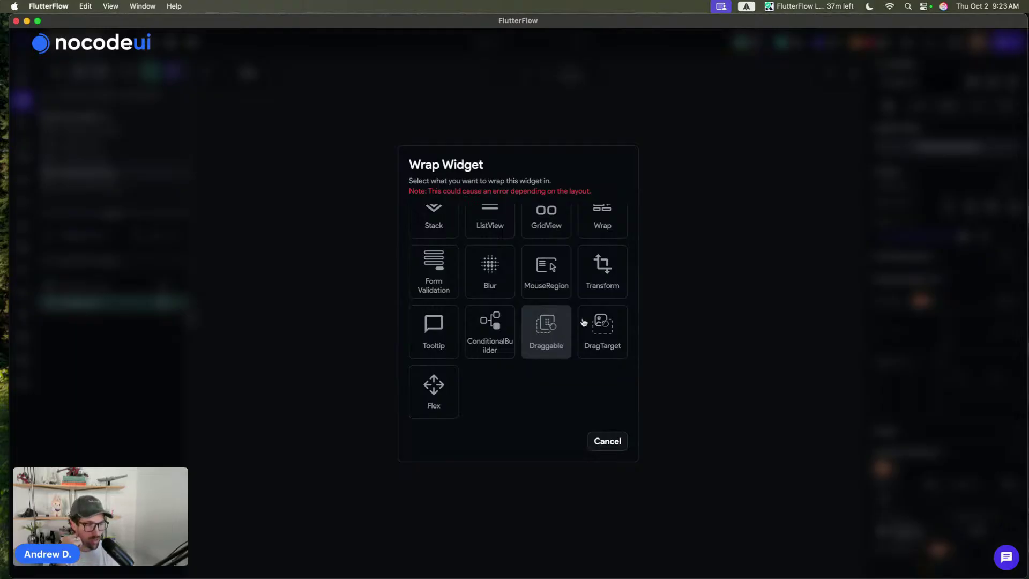
{"action": "scroll", "coordinate": [461, 324], "scroll_direction": "up", "scroll_amount": 1}
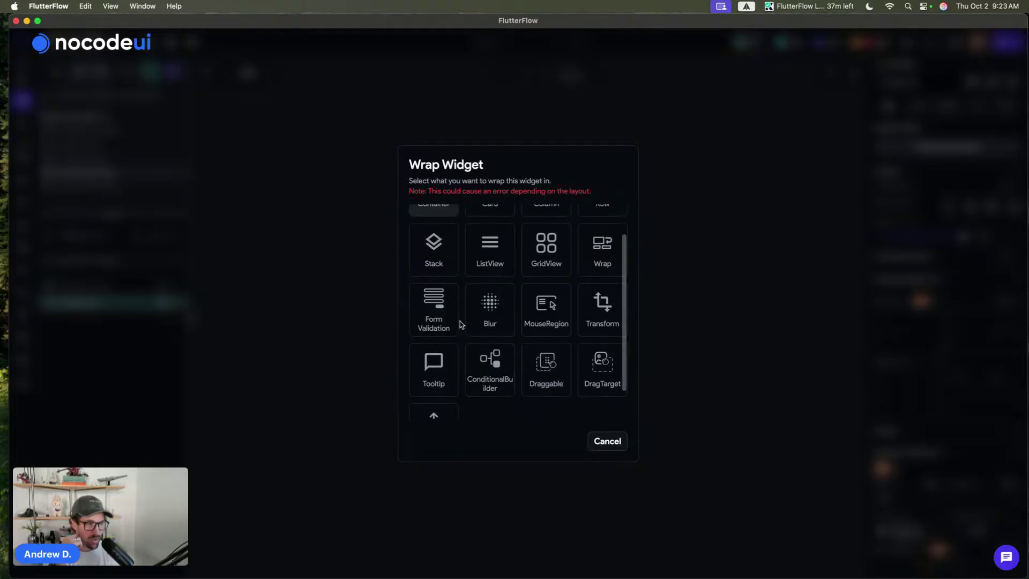
{"action": "left_click", "coordinate": [539, 309]}
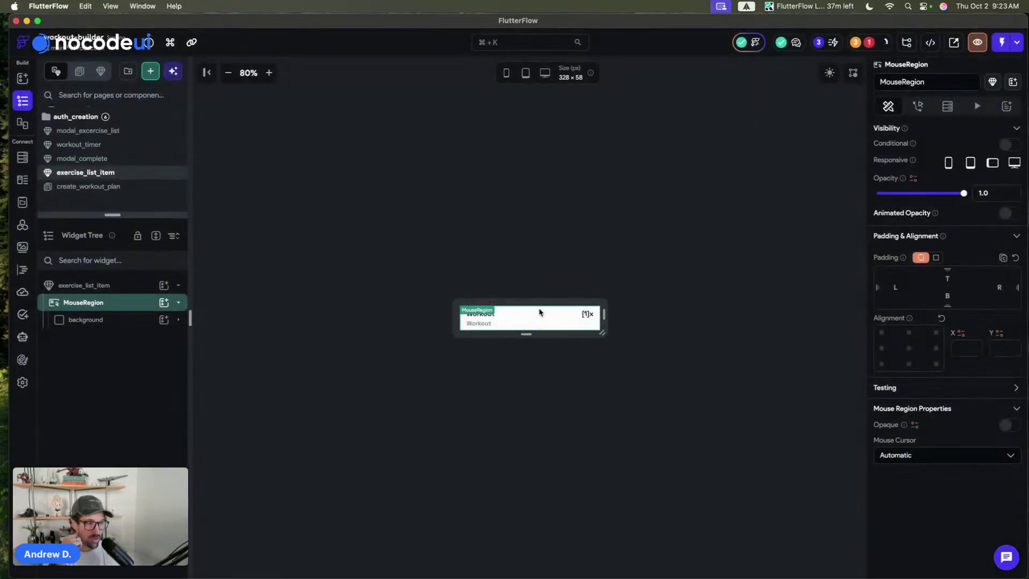
- Set the MouseRegion cursor to Click and give the background an Ease In Out implicit animation
{"action": "left_click", "coordinate": [912, 455]}
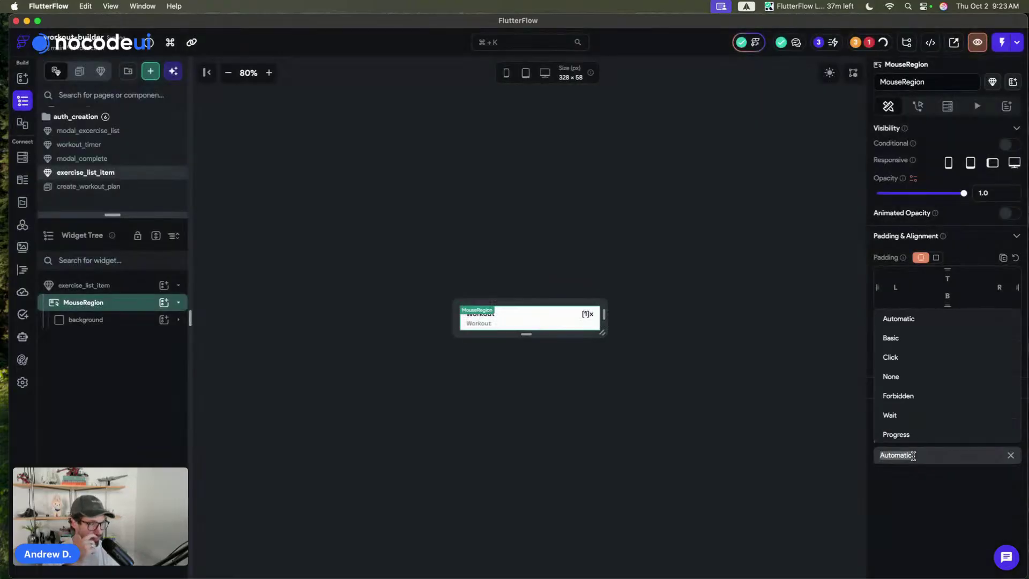
{"action": "left_click", "coordinate": [907, 357]}
{"action": "left_click", "coordinate": [124, 320]}
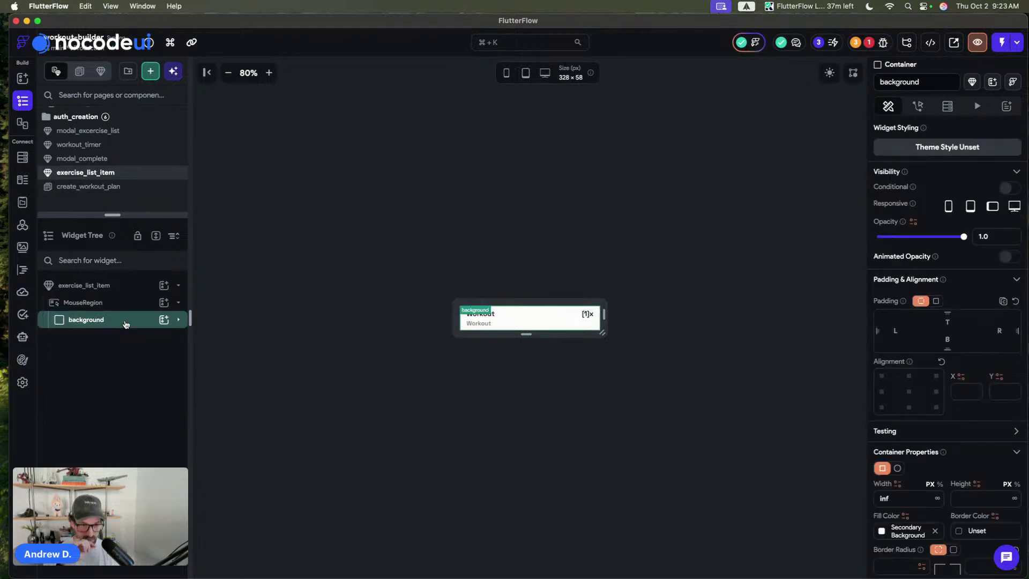
{"action": "scroll", "coordinate": [920, 368], "scroll_direction": "down", "scroll_amount": 10}
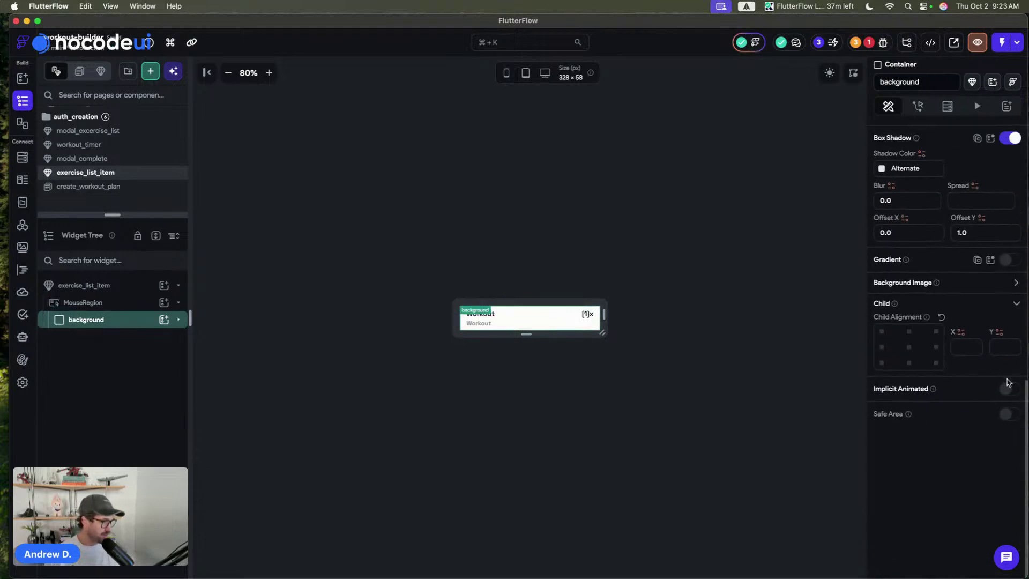
{"action": "left_click", "coordinate": [1007, 388]}
{"action": "left_click", "coordinate": [906, 420]}
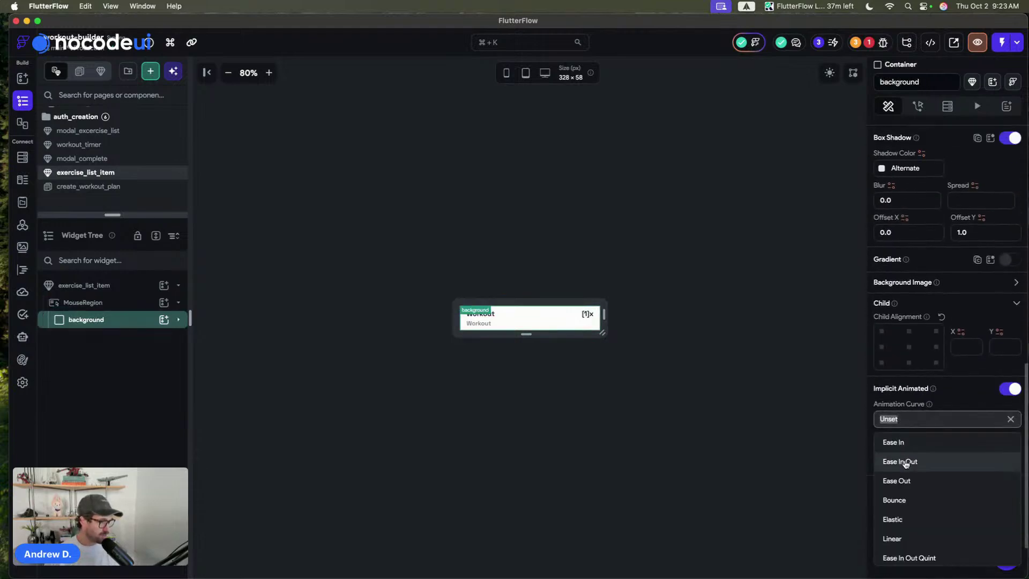
{"action": "left_click", "coordinate": [905, 462]}
{"action": "left_click", "coordinate": [997, 460]}
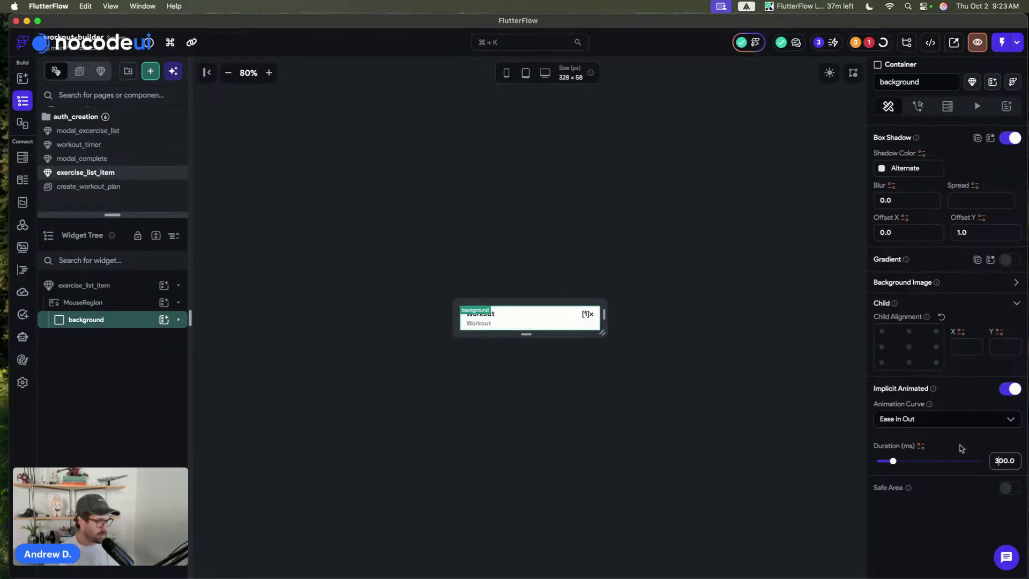
- Make the background fill Primary Background when mouseRegionHovered, otherwise Secondary Background
{"action": "scroll", "coordinate": [956, 348], "scroll_direction": "up", "scroll_amount": 3}
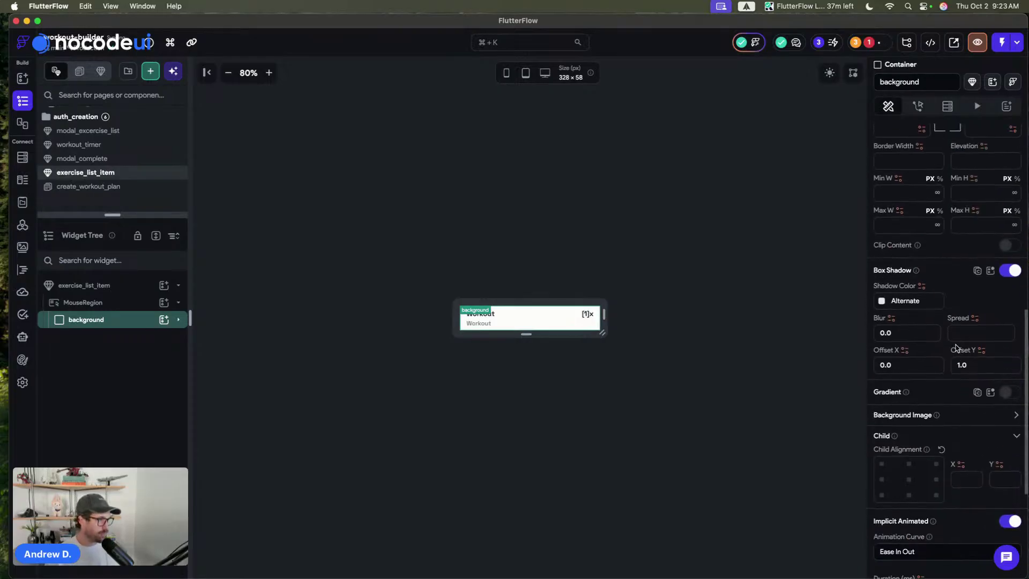
{"action": "scroll", "coordinate": [956, 347], "scroll_direction": "up", "scroll_amount": 5}
{"action": "left_click", "coordinate": [905, 312]}
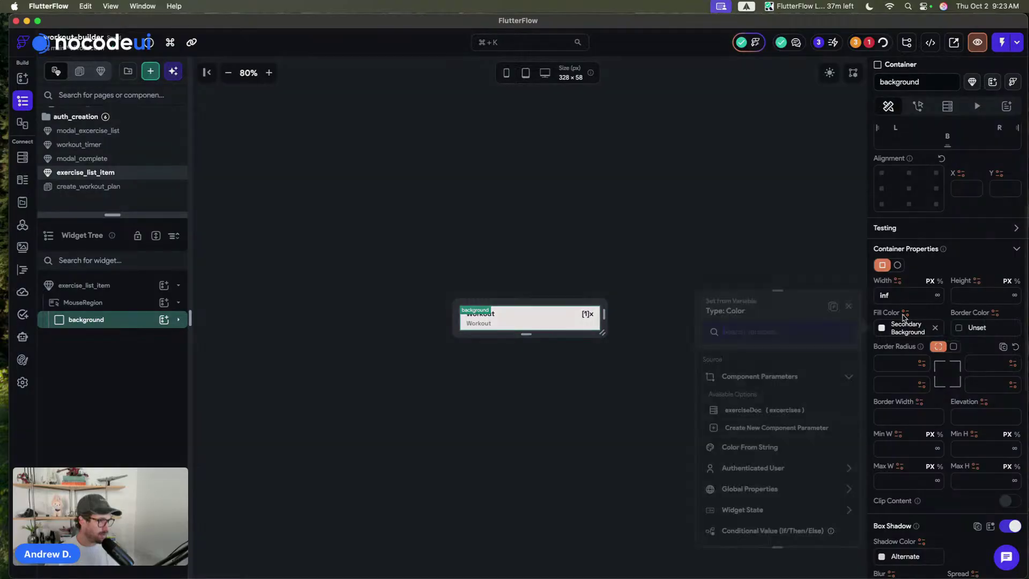
{"action": "scroll", "coordinate": [773, 471], "scroll_direction": "down", "scroll_amount": 2}
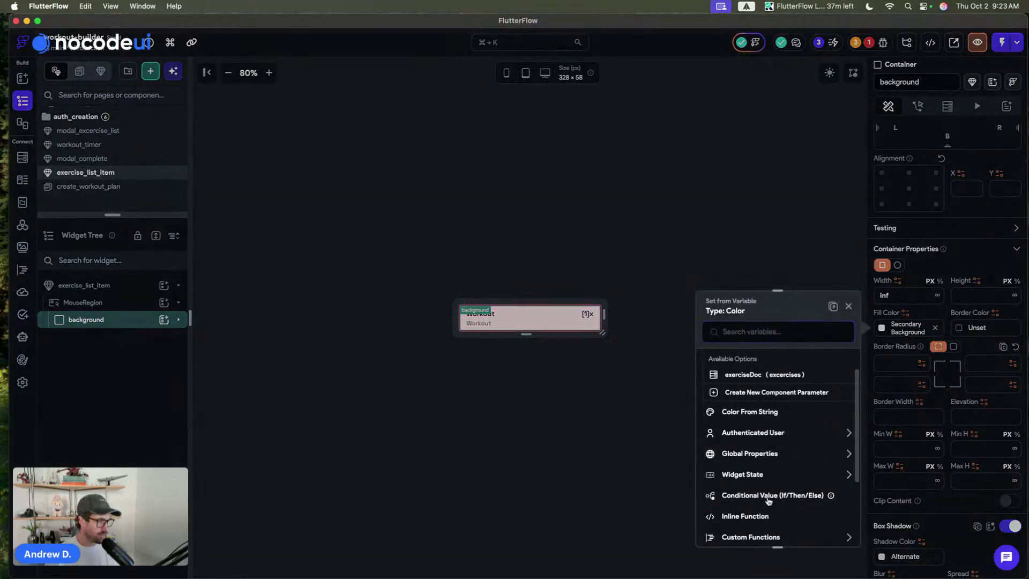
{"action": "left_click", "coordinate": [766, 495]}
{"action": "left_click", "coordinate": [755, 402]}
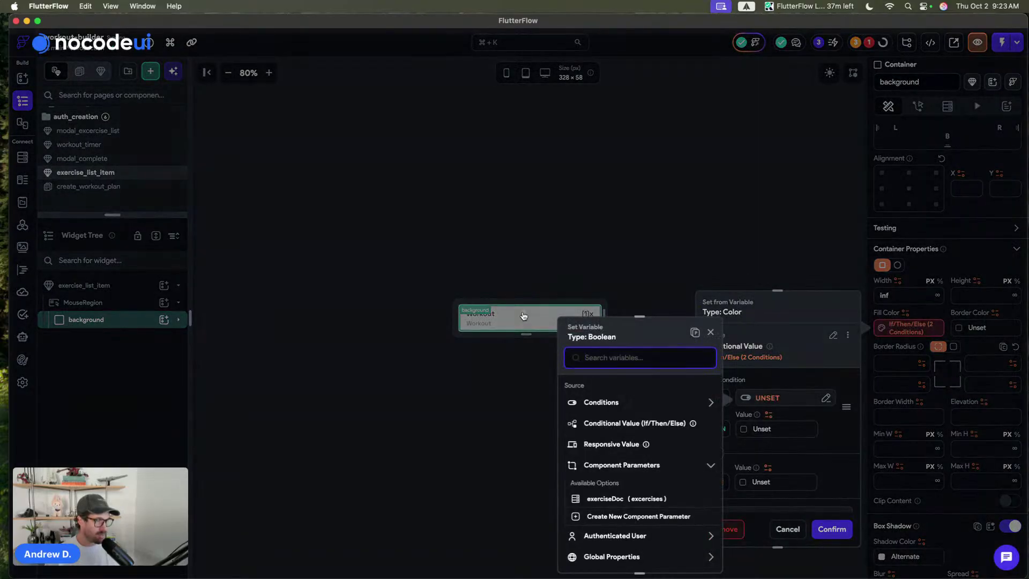
{"action": "left_click", "coordinate": [670, 457]}
{"action": "left_click", "coordinate": [693, 553]}
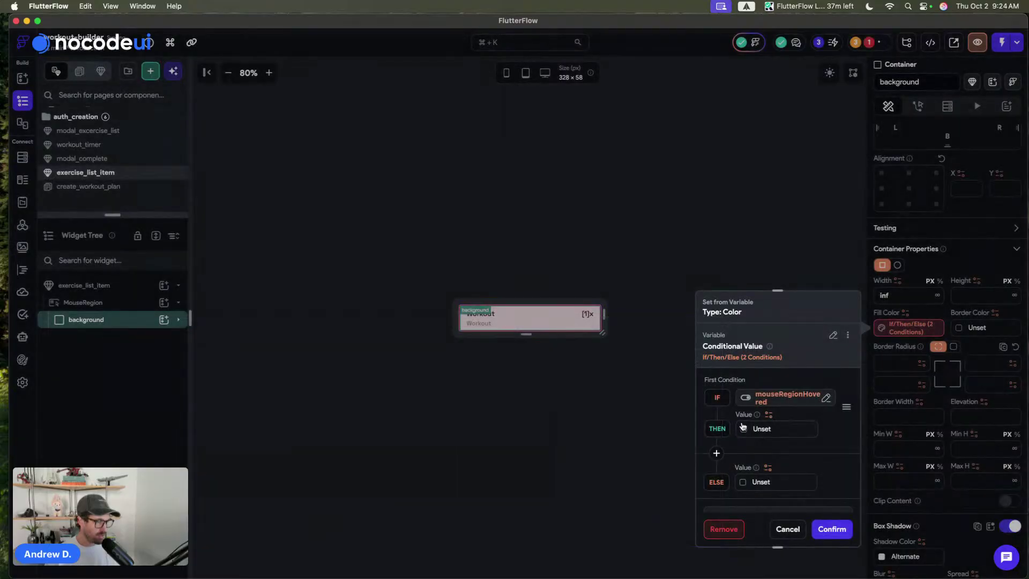
{"action": "left_click", "coordinate": [744, 428]}
{"action": "left_click", "coordinate": [630, 499]}
{"action": "left_click", "coordinate": [760, 481]}
{"action": "left_click", "coordinate": [622, 500]}
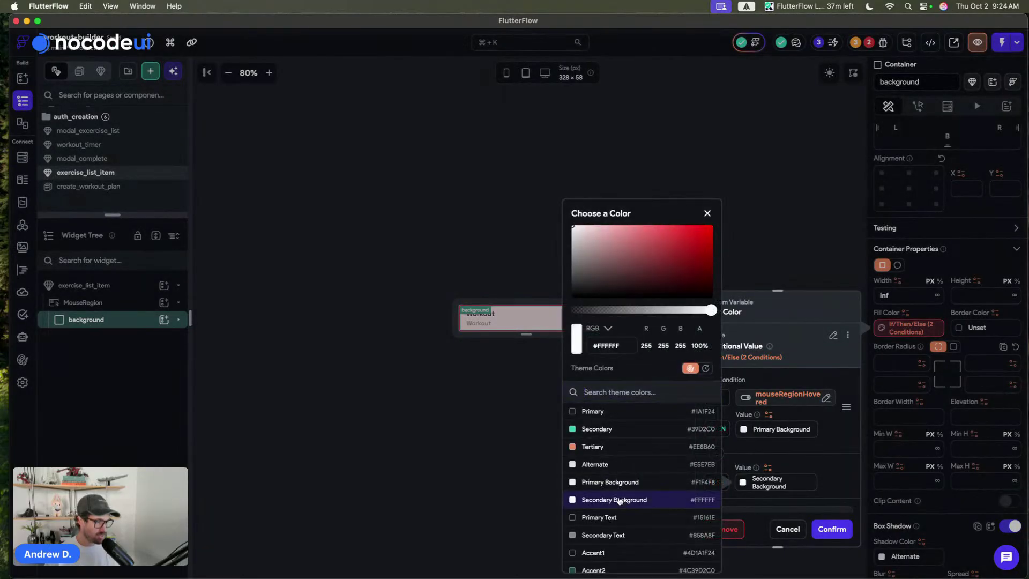
{"action": "left_click", "coordinate": [831, 528]}
{"action": "left_click", "coordinate": [505, 236]}
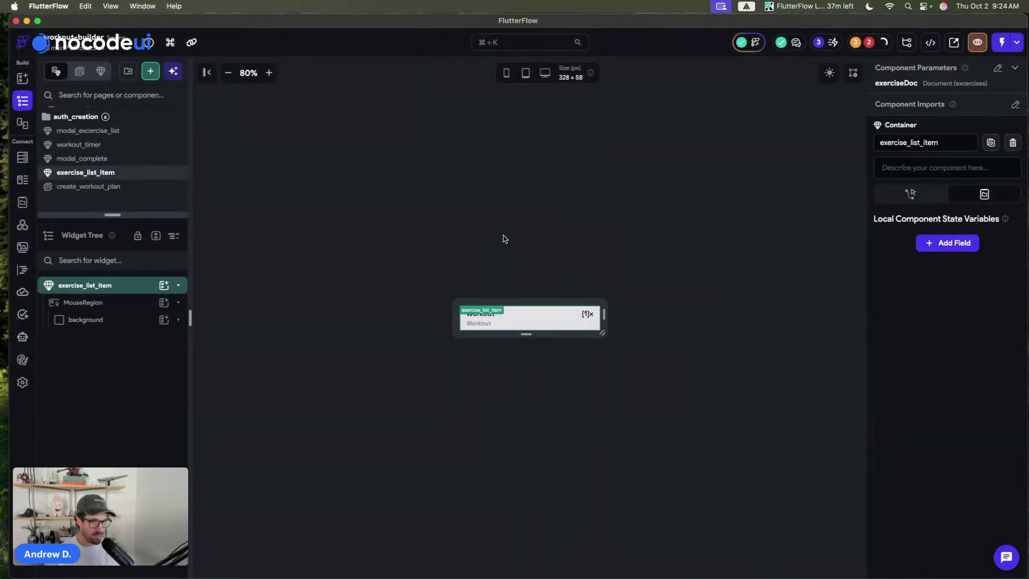
{"action": "left_click", "coordinate": [22, 360]}
- Leave Theme Settings and go to the unset exerciseDoc error on create_workout_plan
{"action": "scroll", "coordinate": [514, 211], "scroll_direction": "down", "scroll_amount": 1}
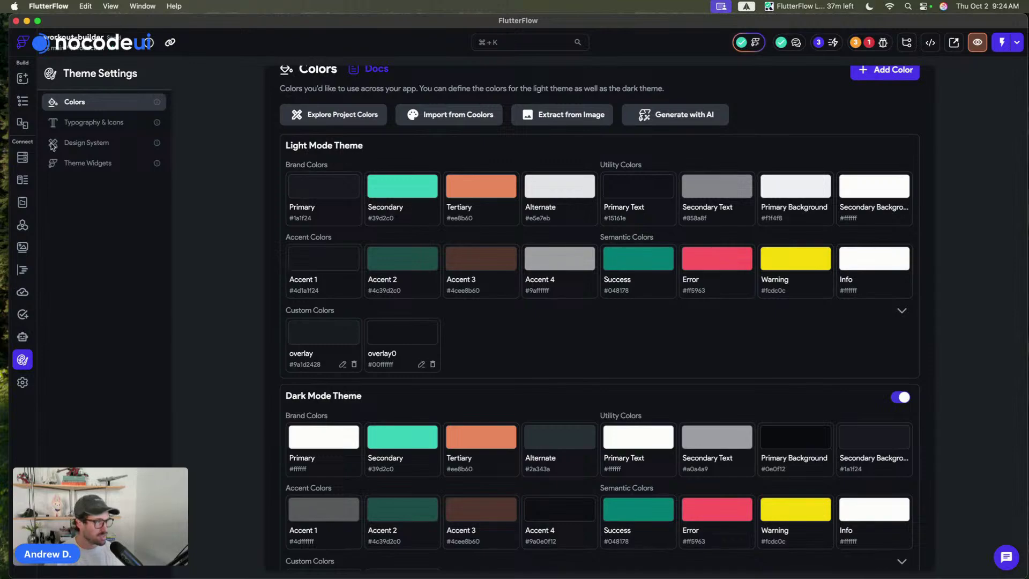
{"action": "left_click", "coordinate": [22, 101]}
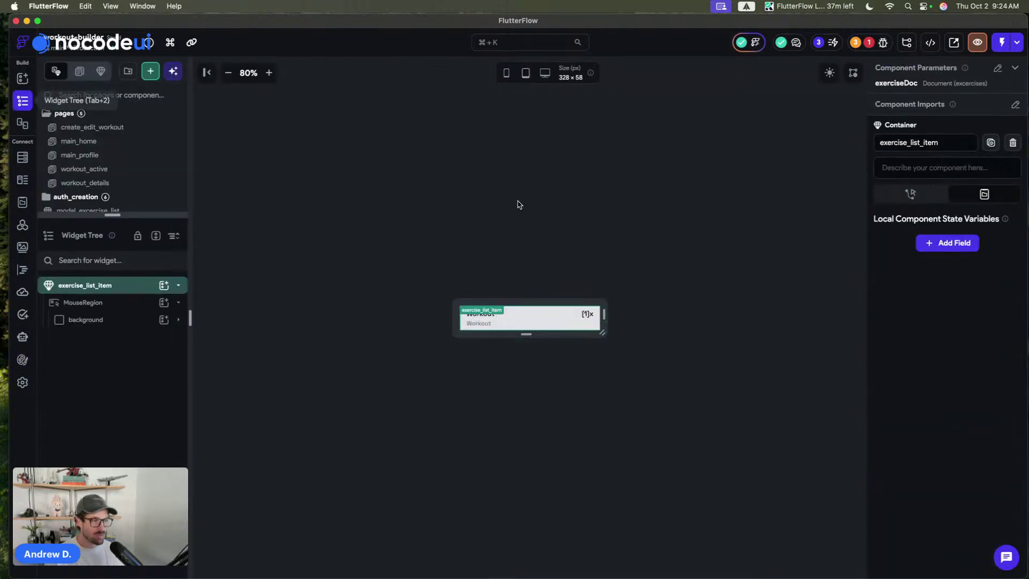
{"action": "left_click", "coordinate": [874, 44]}
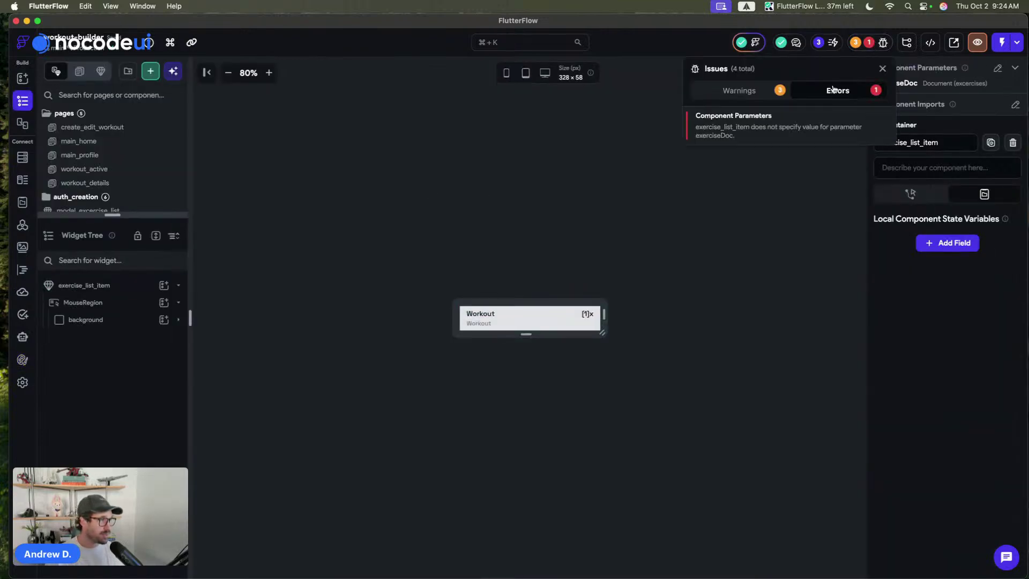
{"action": "left_click", "coordinate": [782, 124]}
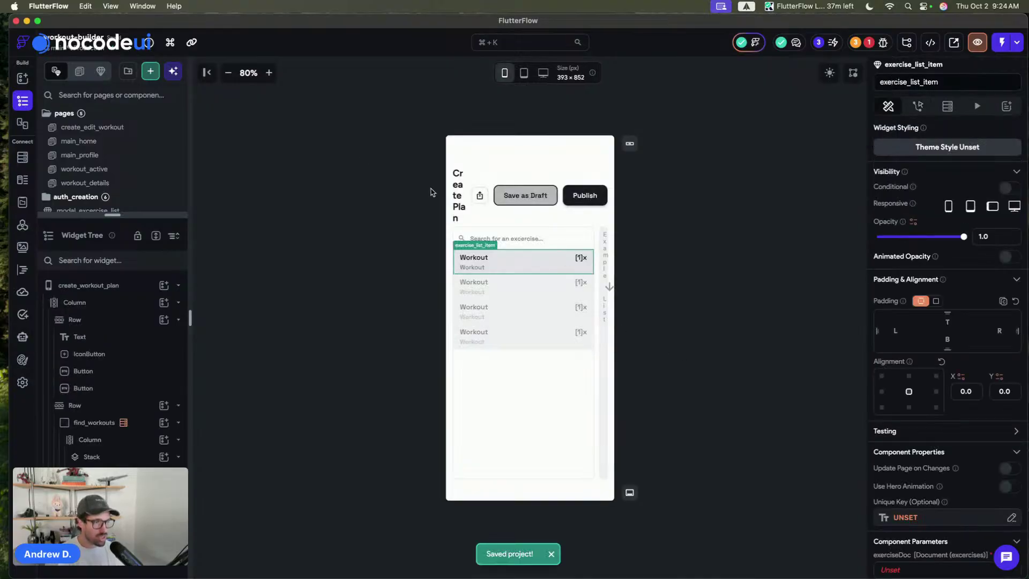
- Switch to desktop preview and pass findWorkoutsVar Item as the list item's exerciseDoc
{"action": "left_click", "coordinate": [269, 73]}
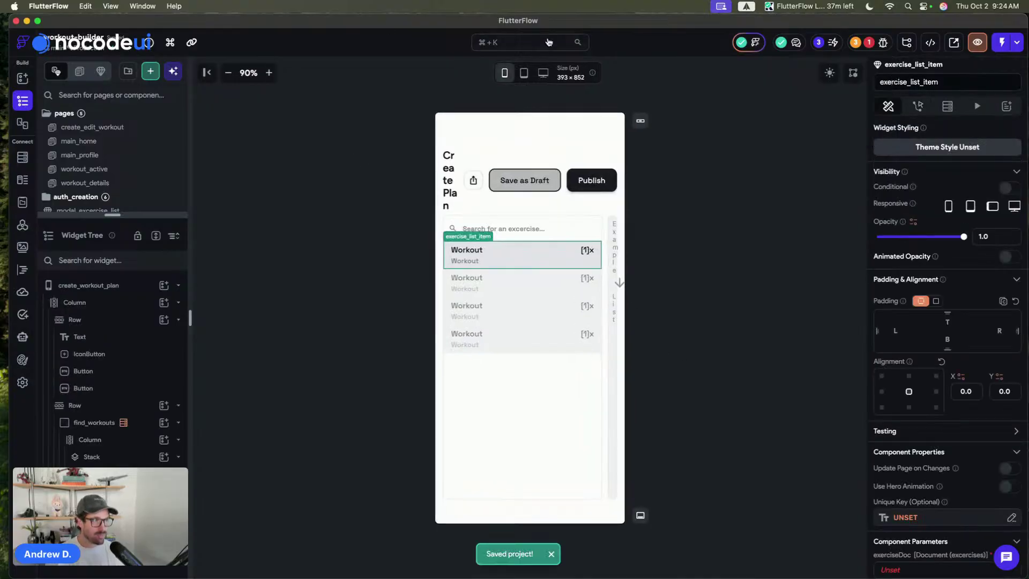
{"action": "left_click", "coordinate": [544, 76]}
{"action": "left_click", "coordinate": [634, 129]}
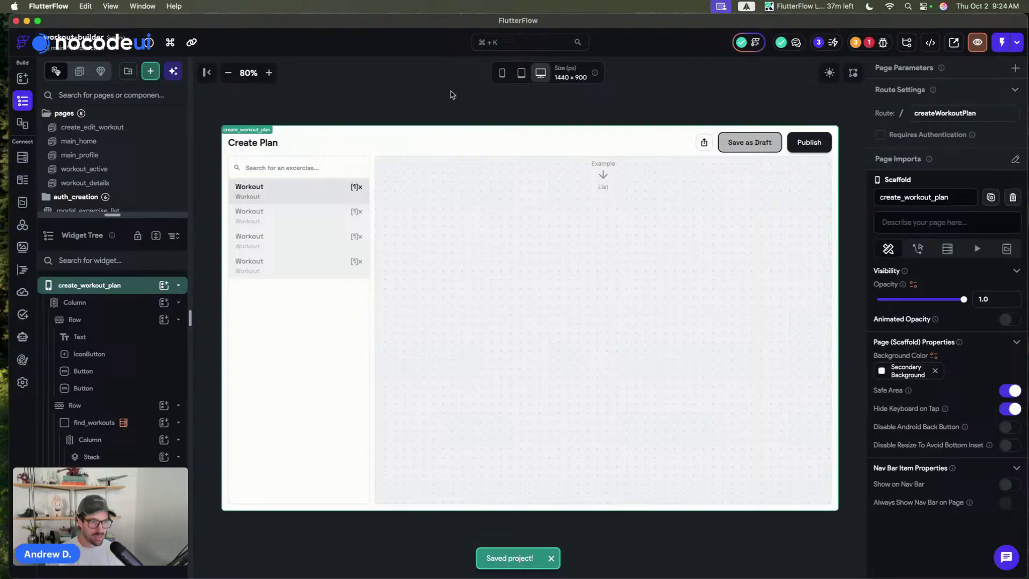
{"action": "left_click", "coordinate": [278, 205]}
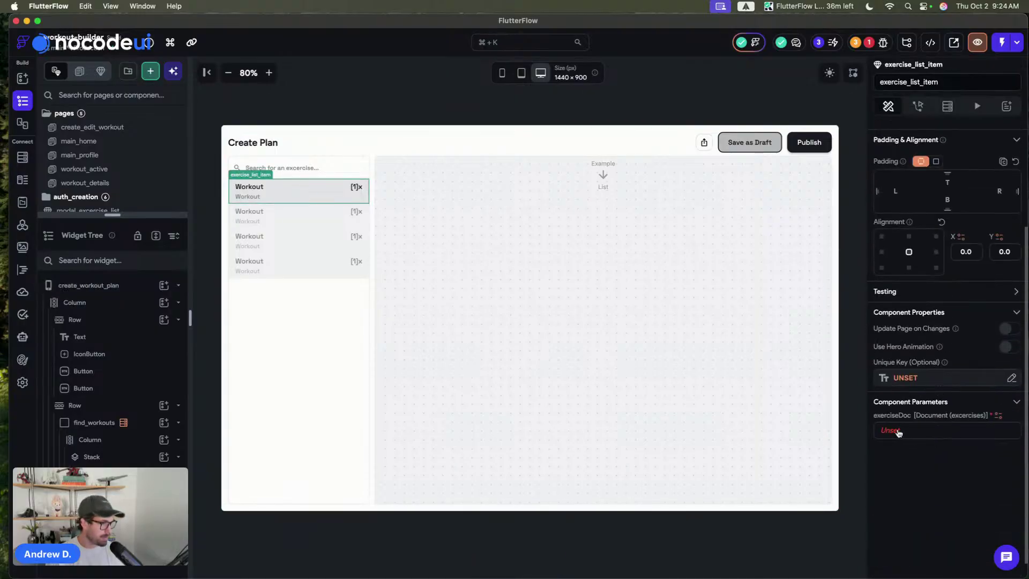
{"action": "left_click", "coordinate": [313, 362]}
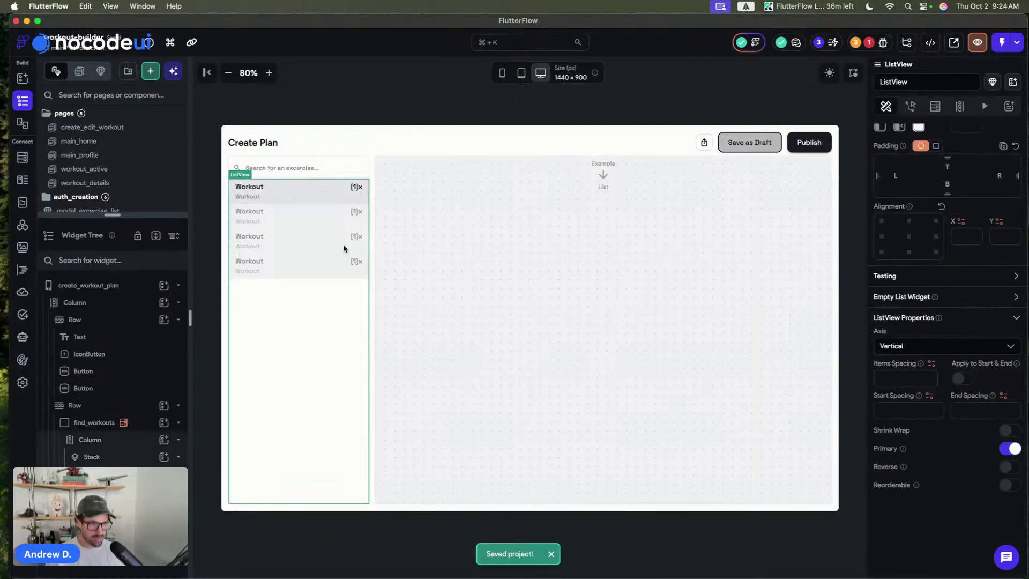
{"action": "left_click", "coordinate": [335, 190]}
{"action": "left_click", "coordinate": [911, 432]}
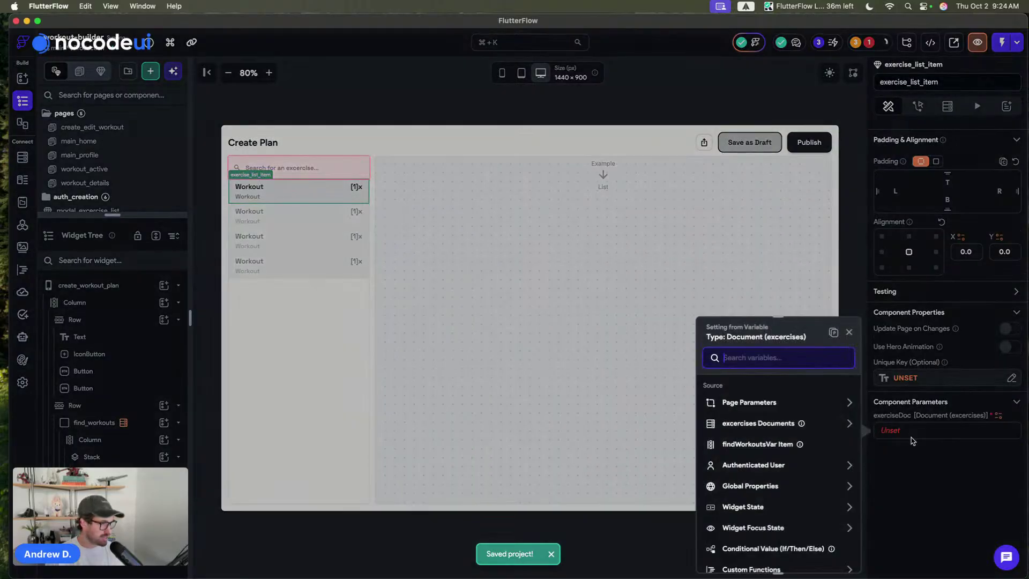
{"action": "left_click", "coordinate": [764, 444]}
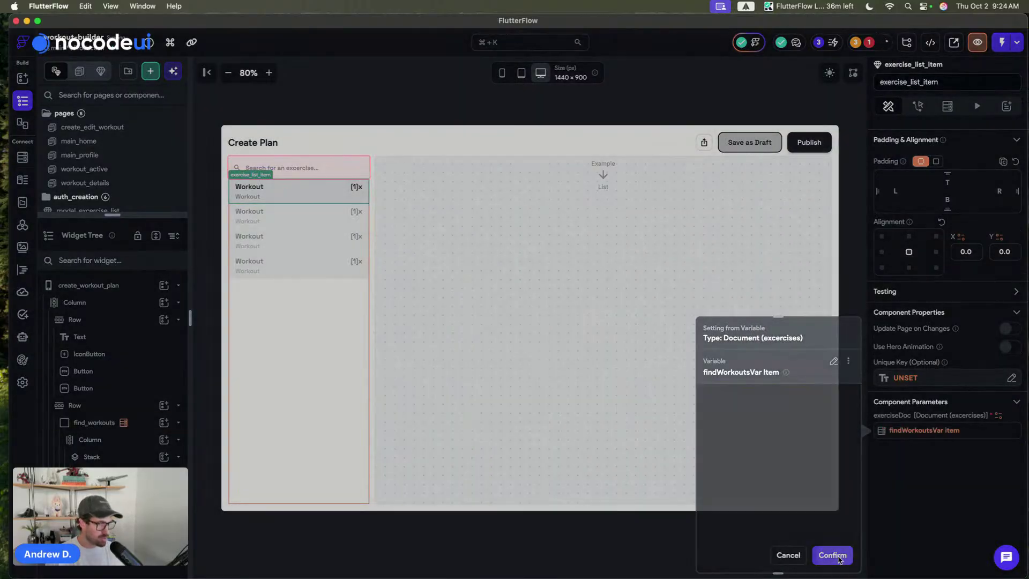
{"action": "left_click", "coordinate": [839, 558]}
- Start renaming the ListView's generated child variable, typing 'excrcises'
{"action": "left_click", "coordinate": [361, 327]}
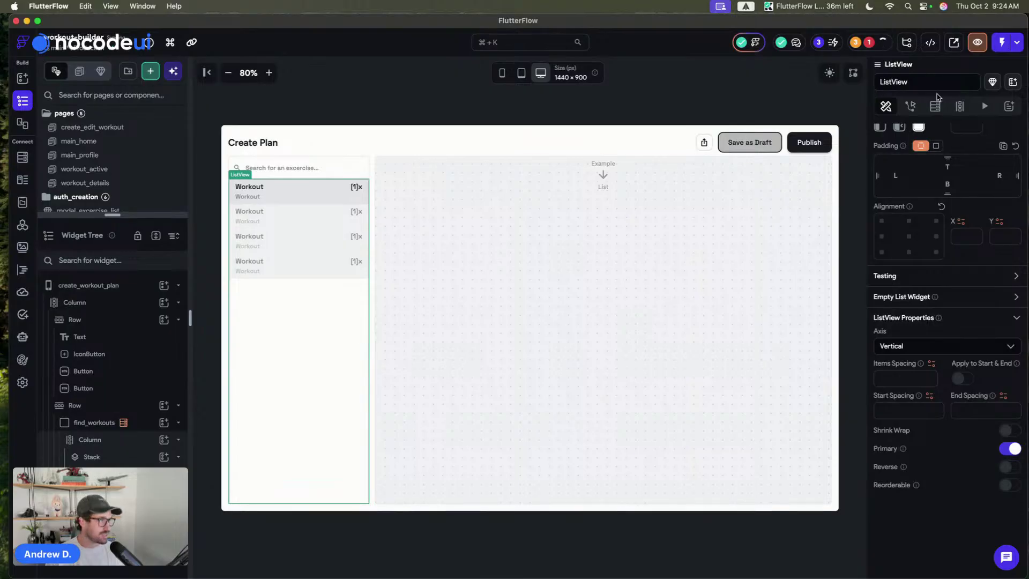
{"action": "left_click", "coordinate": [959, 106]}
{"action": "double_click", "coordinate": [957, 153]}
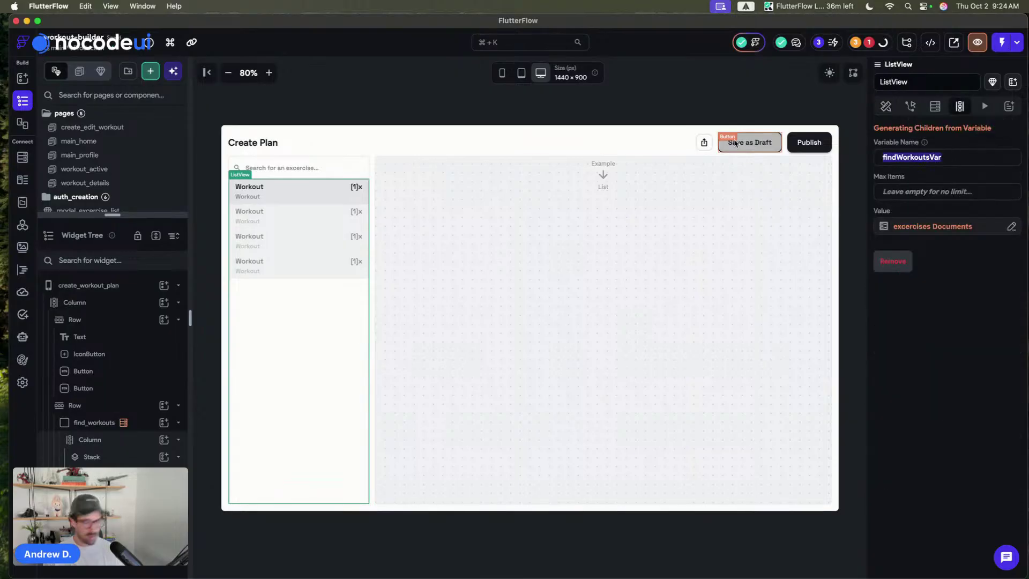
{"action": "type", "text": "excrcise"}
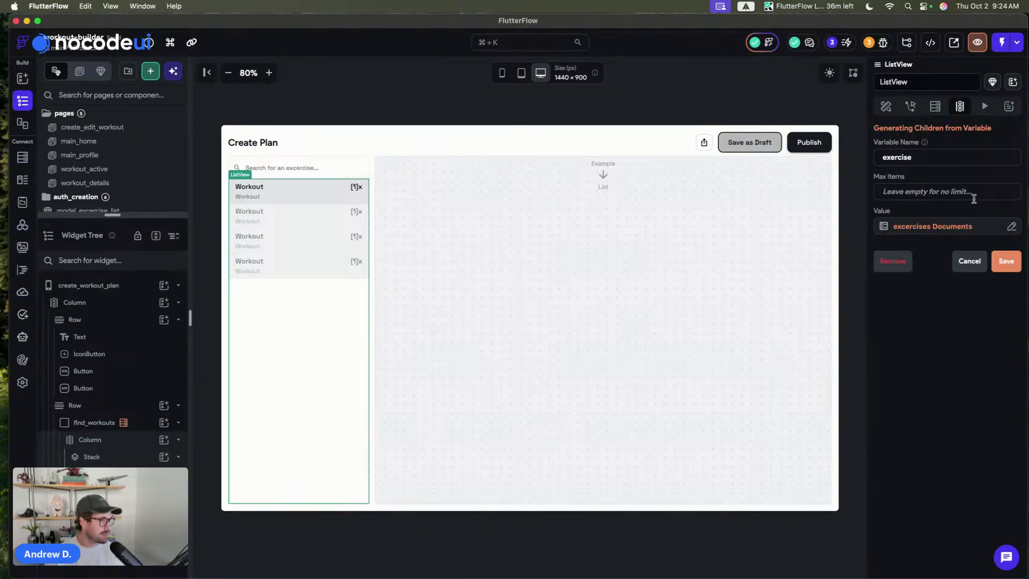
{"action": "type", "text": "s"}
- Save the list generator variable renamed to 'exercises', then save the project
{"action": "left_click", "coordinate": [1006, 262]}
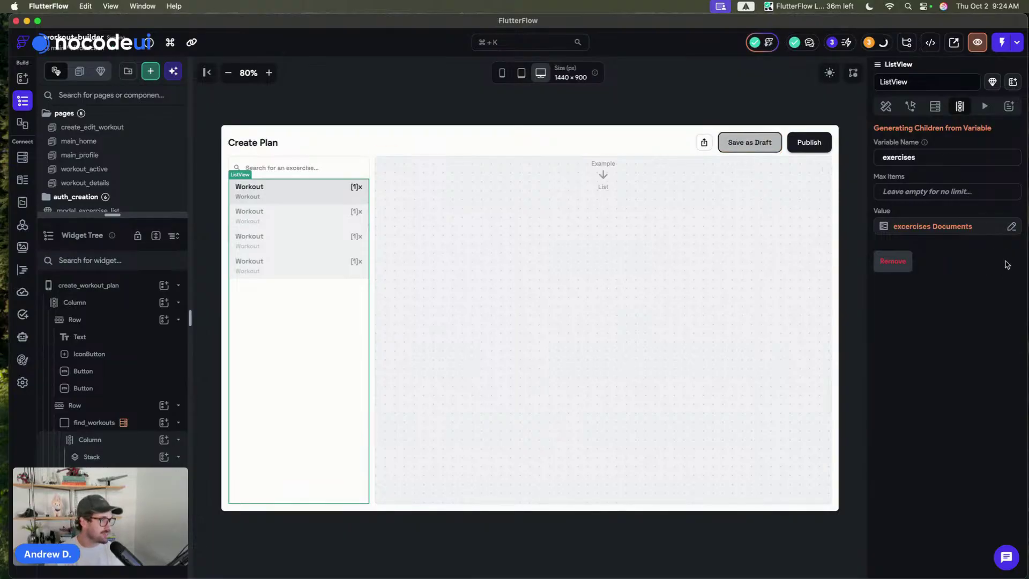
{"action": "left_click", "coordinate": [886, 106]}
{"action": "left_click", "coordinate": [723, 109]}
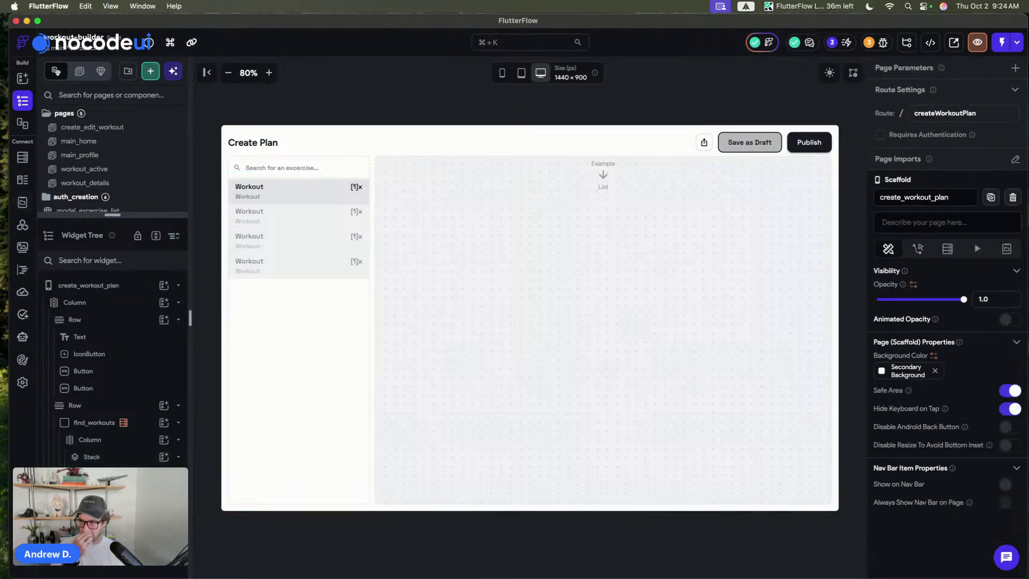
{"action": "key", "text": "super+s"}
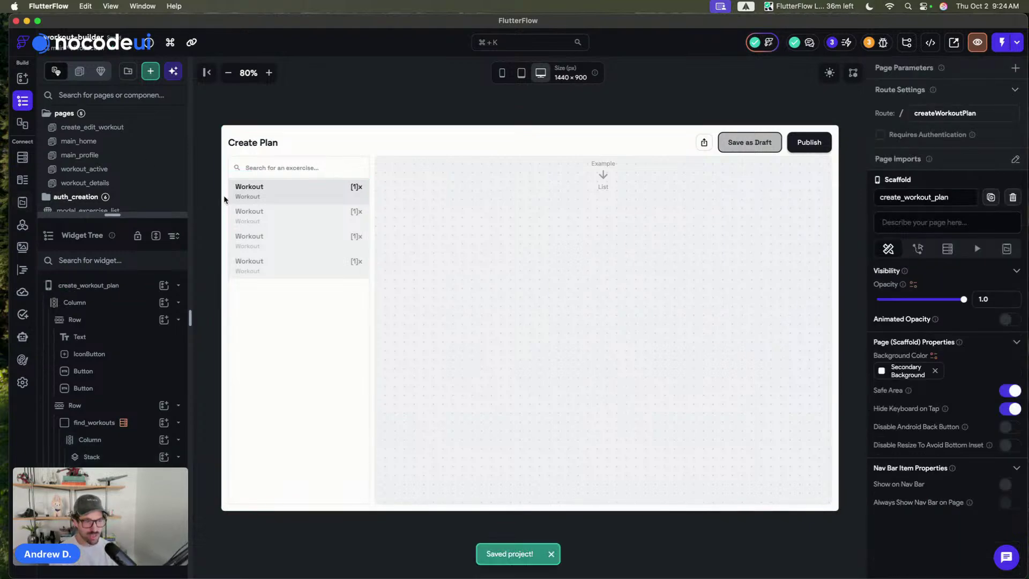
- Select the large ListView on the create_workout_plan page
{"action": "left_click", "coordinate": [320, 203]}
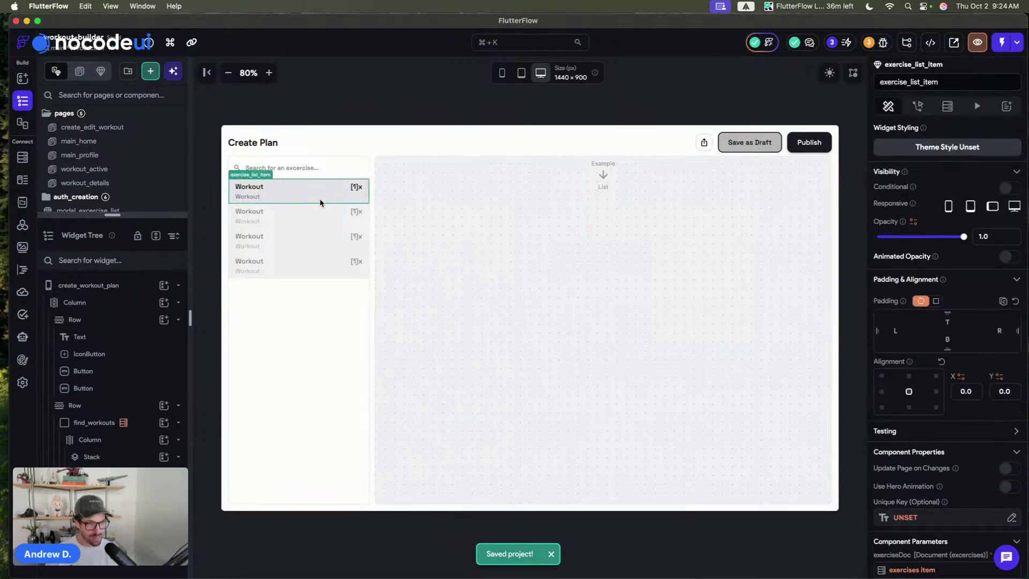
{"action": "left_click", "coordinate": [605, 254]}
{"action": "left_click", "coordinate": [602, 110]}
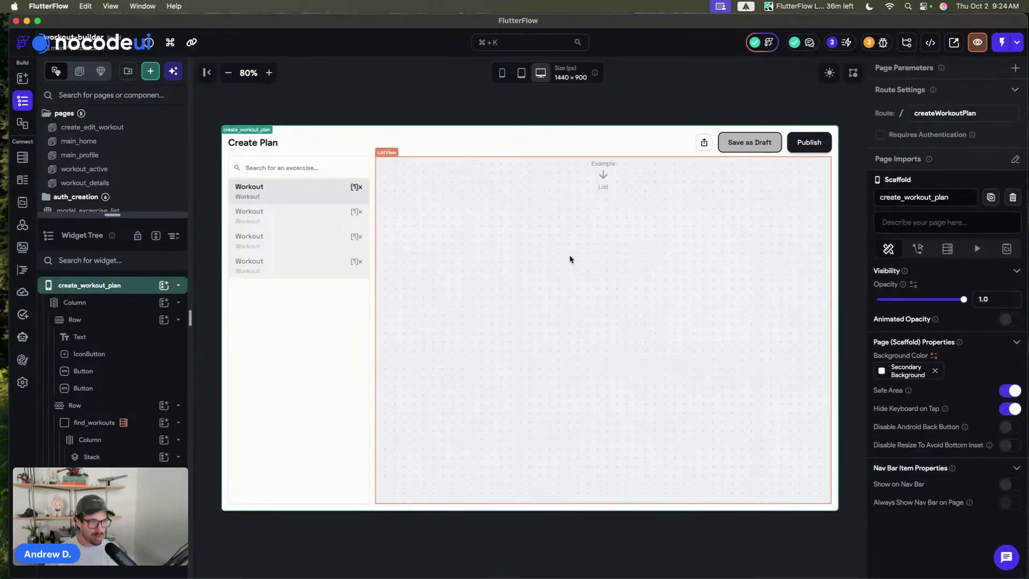
{"action": "left_click", "coordinate": [584, 252]}
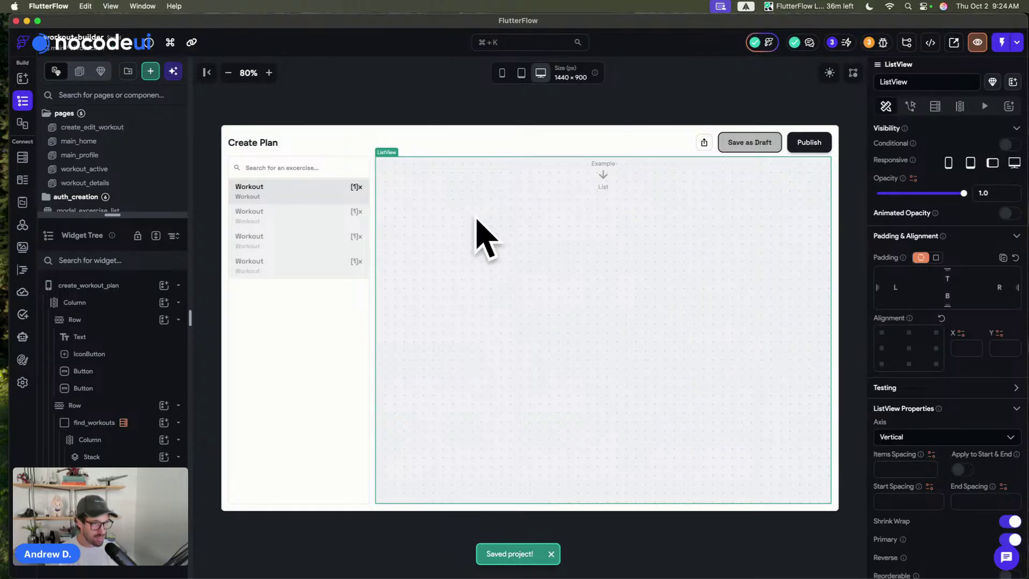
- Drag a Container from the widget list into the top of the ListView
{"action": "key", "text": "a"}
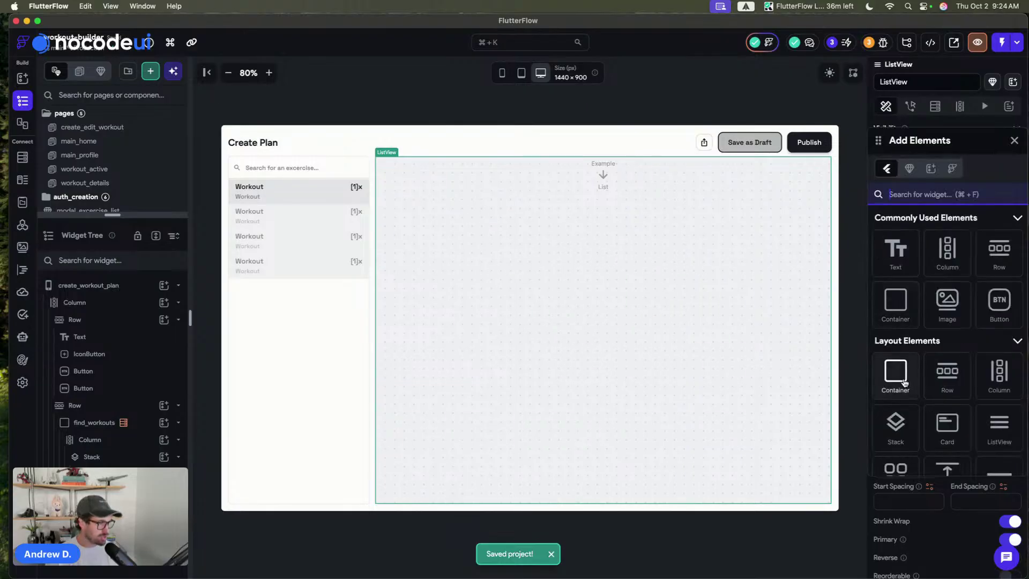
{"action": "left_click_drag", "start_coordinate": [895, 374], "coordinate": [602, 209]}
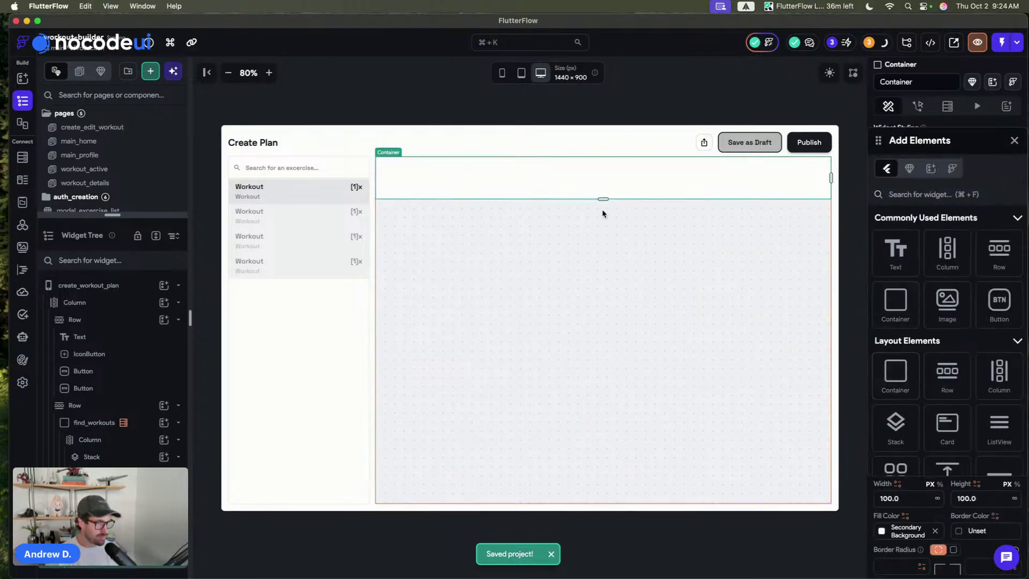
{"action": "left_click", "coordinate": [1014, 140]}
{"action": "left_click", "coordinate": [982, 498]}
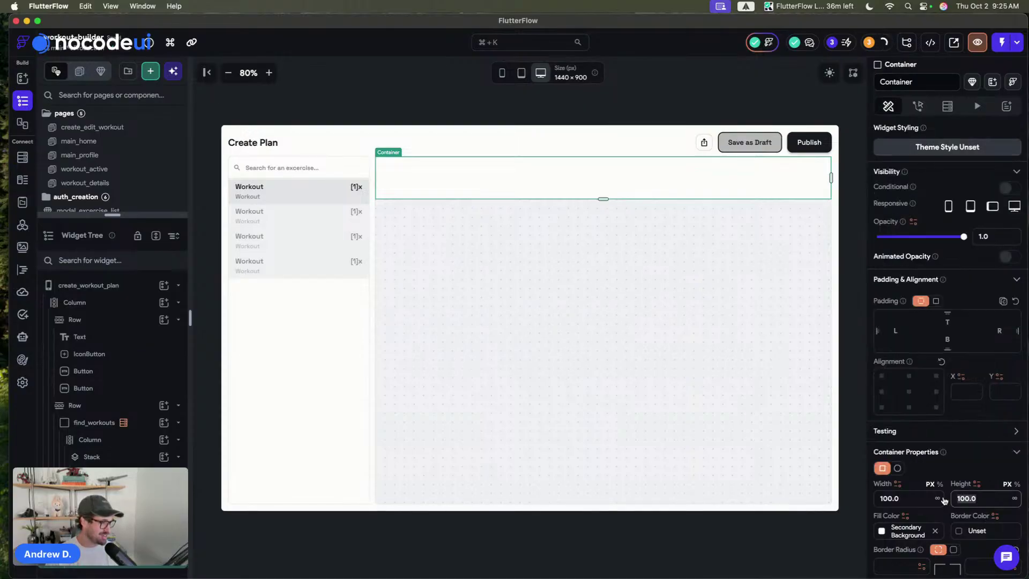
- Set the ListView's own padding to a uniform value, then clear it back to zero
{"action": "left_click", "coordinate": [720, 304]}
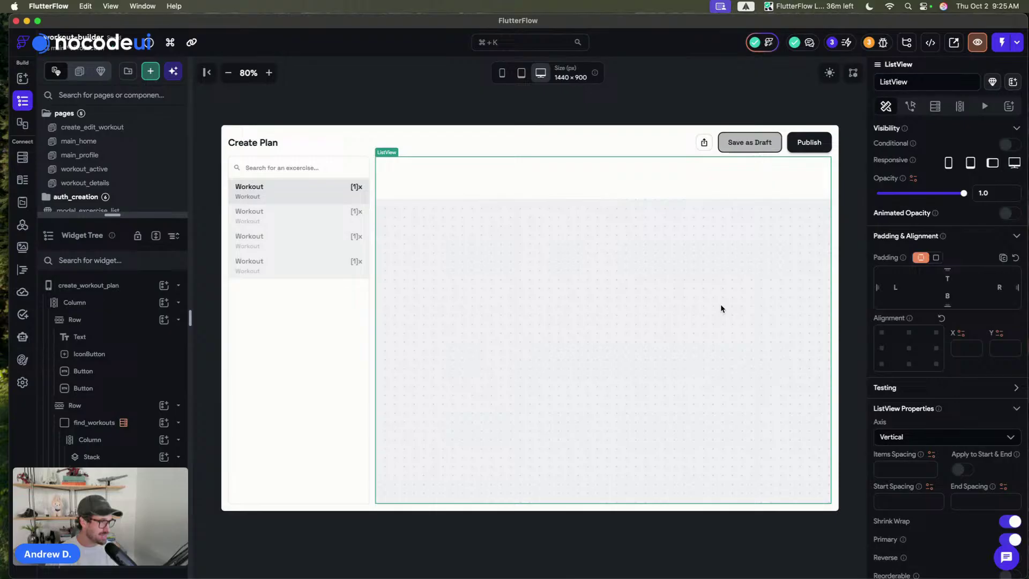
{"action": "left_click", "coordinate": [933, 257]}
{"action": "left_click", "coordinate": [982, 274]}
{"action": "type", "text": "16"}
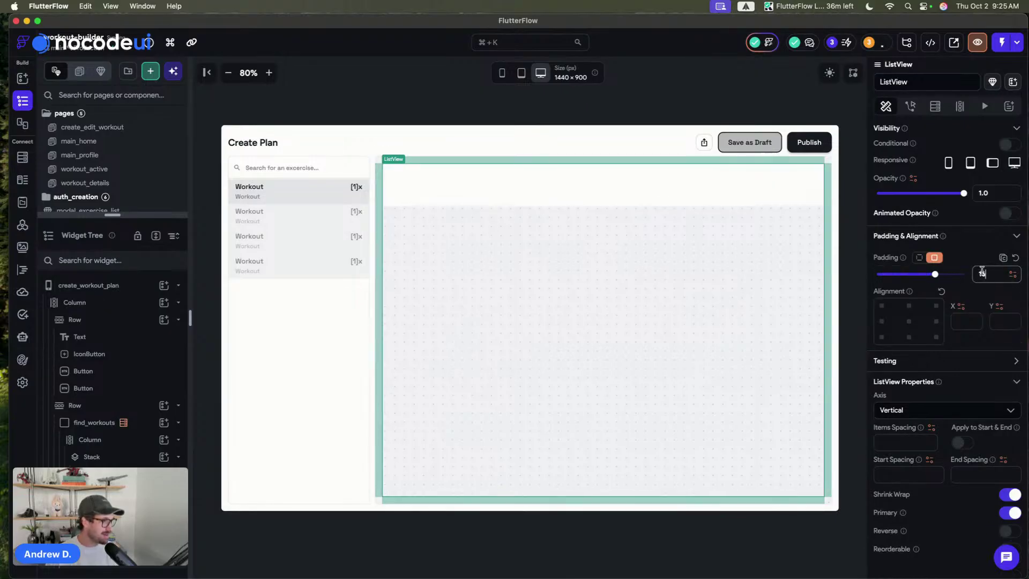
{"action": "key", "text": "BackSpace"}
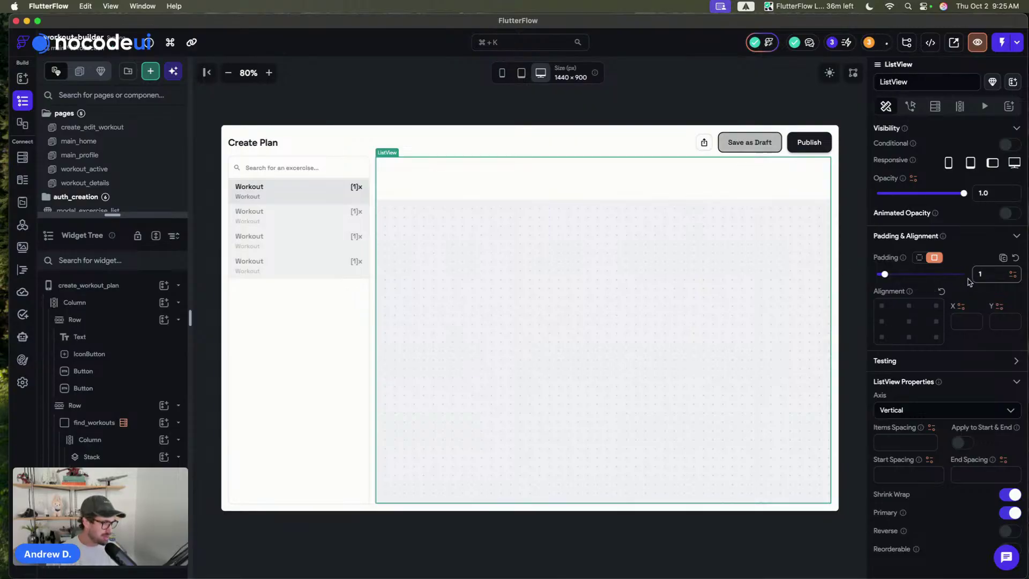
{"action": "key", "text": "BackSpace"}
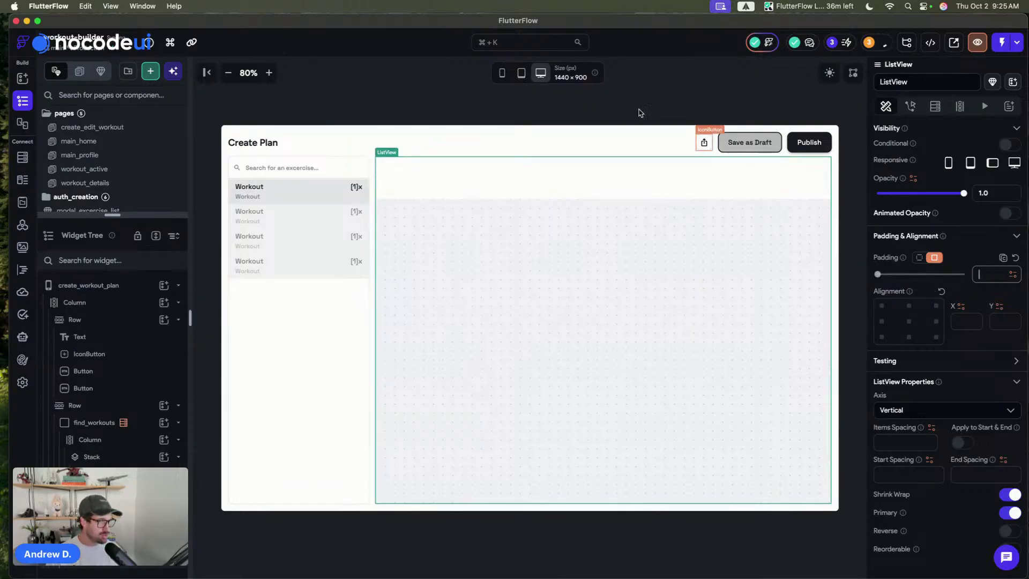
{"action": "left_click", "coordinate": [641, 112]}
- Give the Container 16 px left and right padding
{"action": "left_click", "coordinate": [520, 198]}
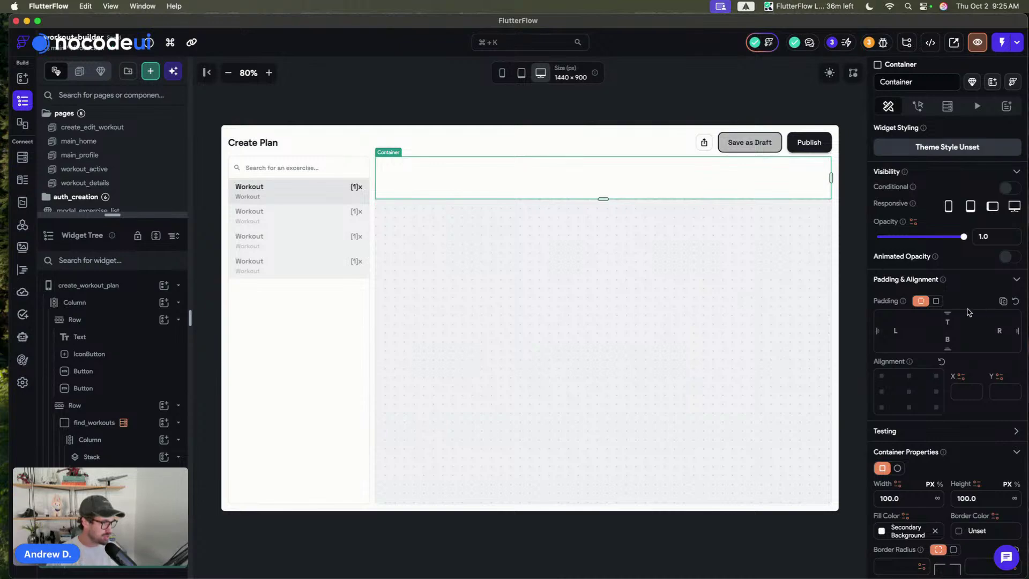
{"action": "left_click", "coordinate": [885, 328]}
{"action": "type", "text": "16"}
{"action": "left_click", "coordinate": [1010, 330]}
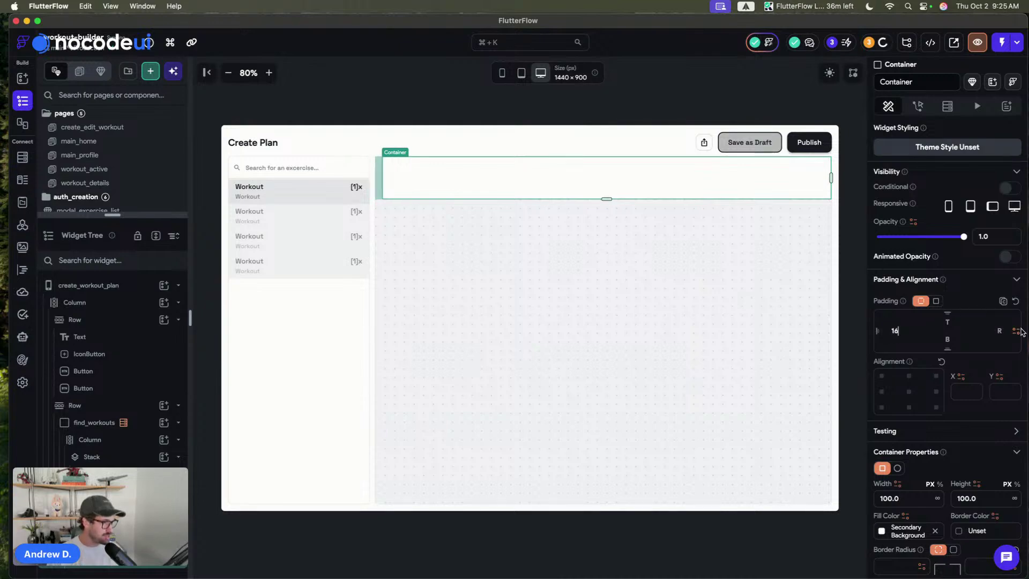
{"action": "type", "text": "16"}
- Set the ListView's item spacing to 12 and apply it to the start and end
{"action": "left_click", "coordinate": [689, 333]}
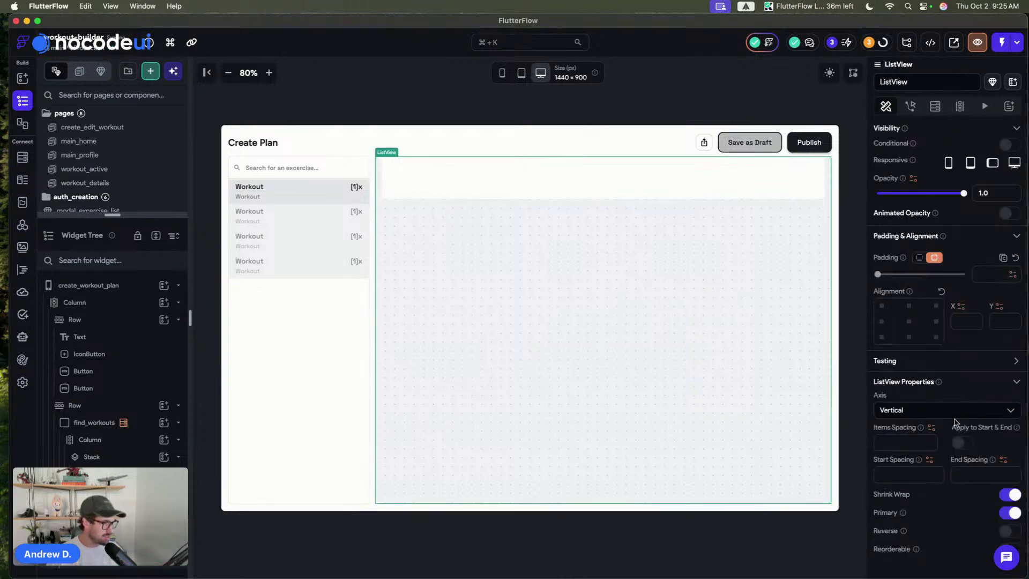
{"action": "scroll", "coordinate": [978, 421], "scroll_direction": "down", "scroll_amount": 3}
{"action": "left_click", "coordinate": [959, 375]}
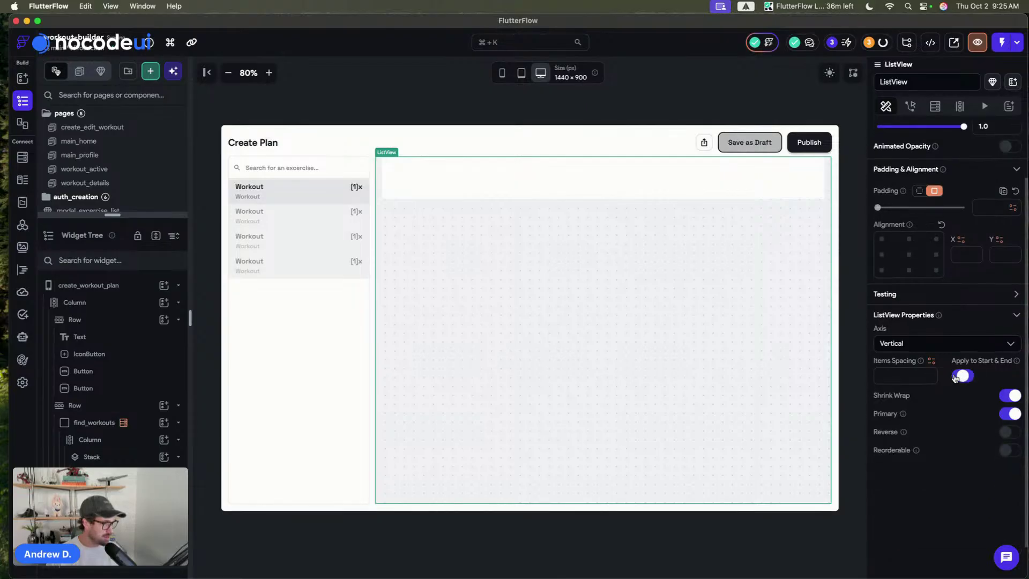
{"action": "left_click", "coordinate": [879, 377]}
{"action": "type", "text": "12"}
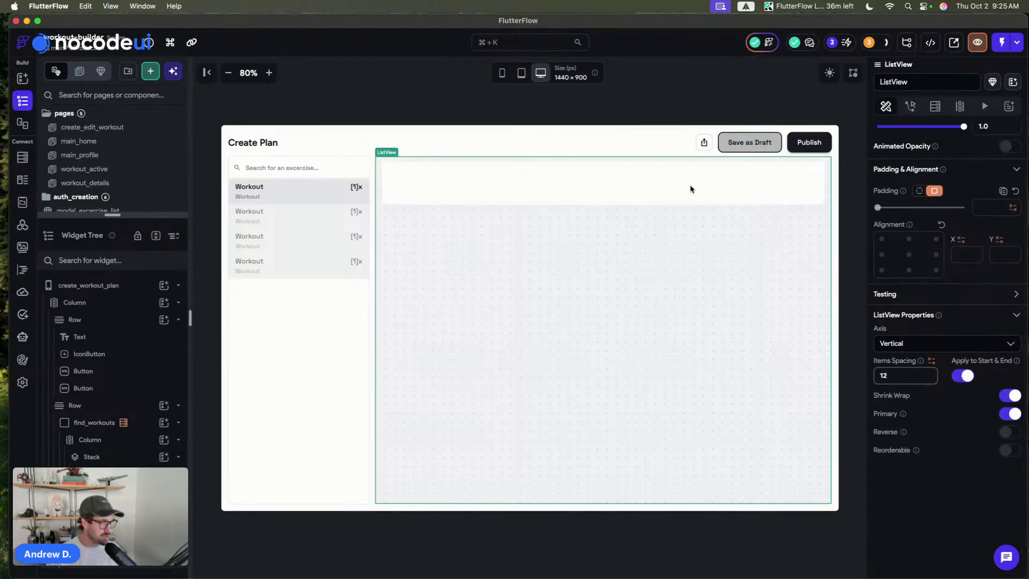
{"action": "left_click", "coordinate": [467, 81]}
{"action": "left_click", "coordinate": [438, 188]}
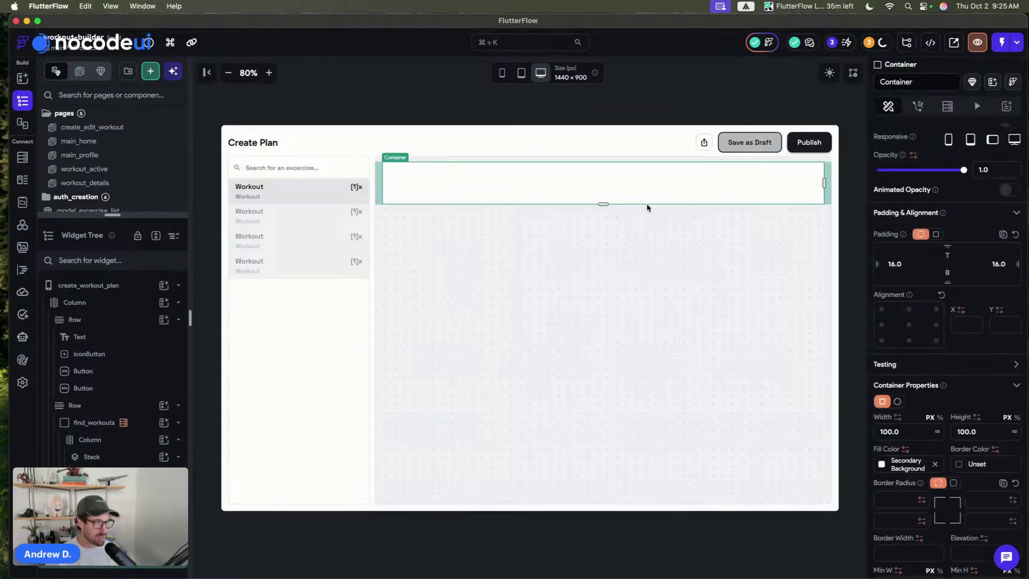
{"action": "scroll", "coordinate": [931, 387], "scroll_direction": "down", "scroll_amount": 2}
- Give the Container a uniform 8 corner radius and the overlay0 fill colour
{"action": "key", "text": "super+s"}
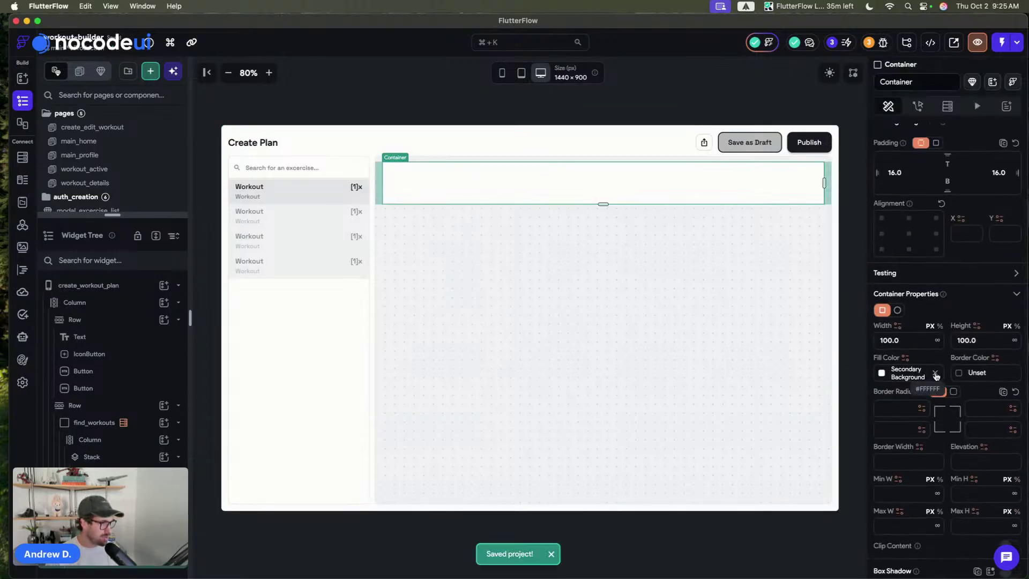
{"action": "left_click", "coordinate": [953, 391]}
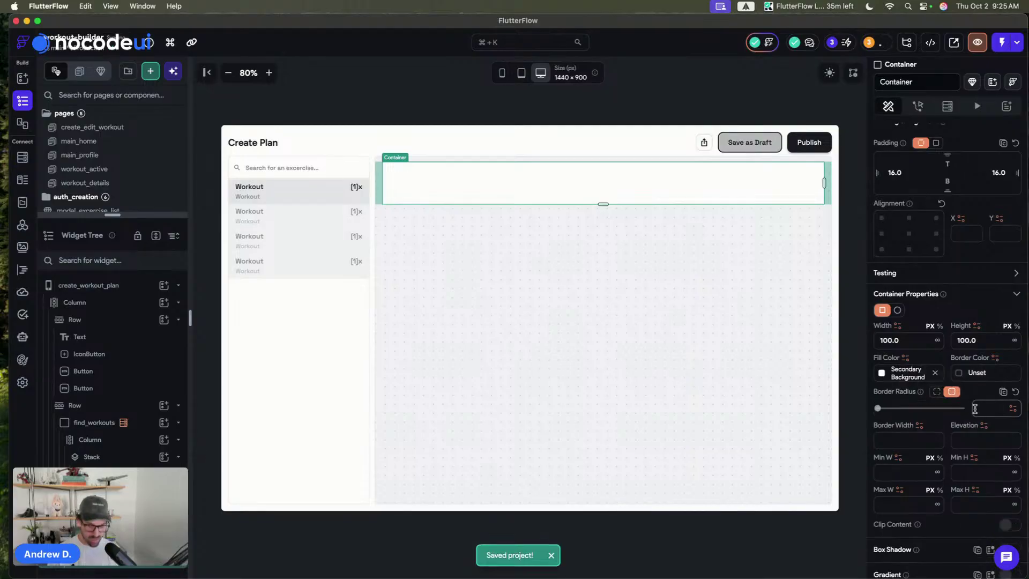
{"action": "left_click", "coordinate": [881, 374]}
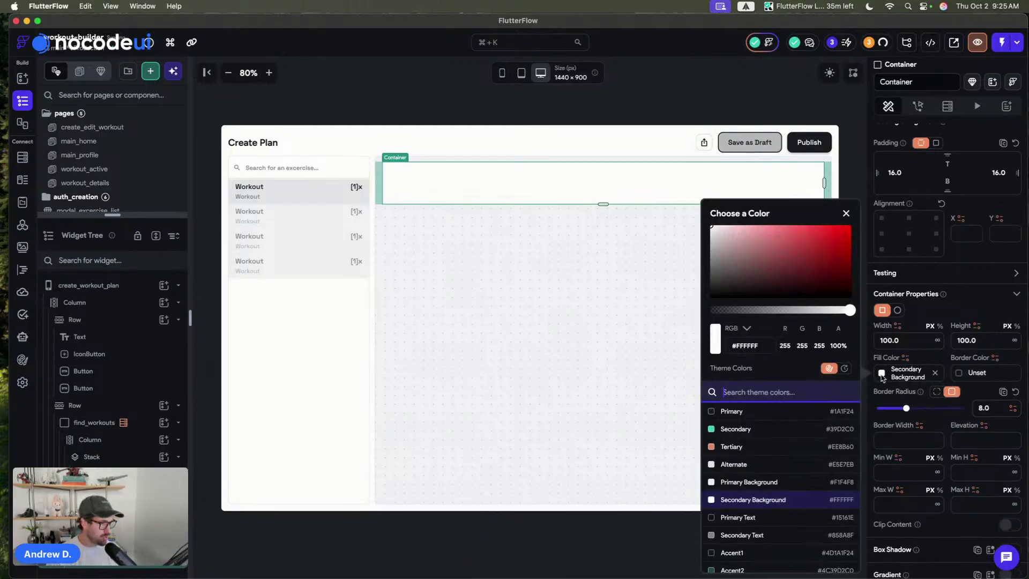
{"action": "scroll", "coordinate": [718, 535], "scroll_direction": "down", "scroll_amount": 5}
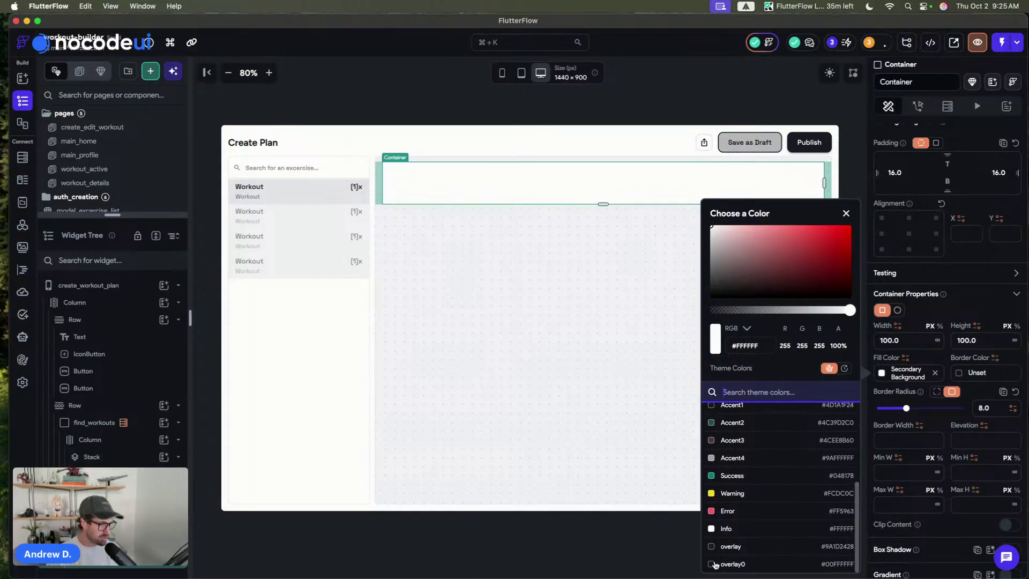
{"action": "left_click", "coordinate": [716, 564]}
{"action": "left_click", "coordinate": [499, 106]}
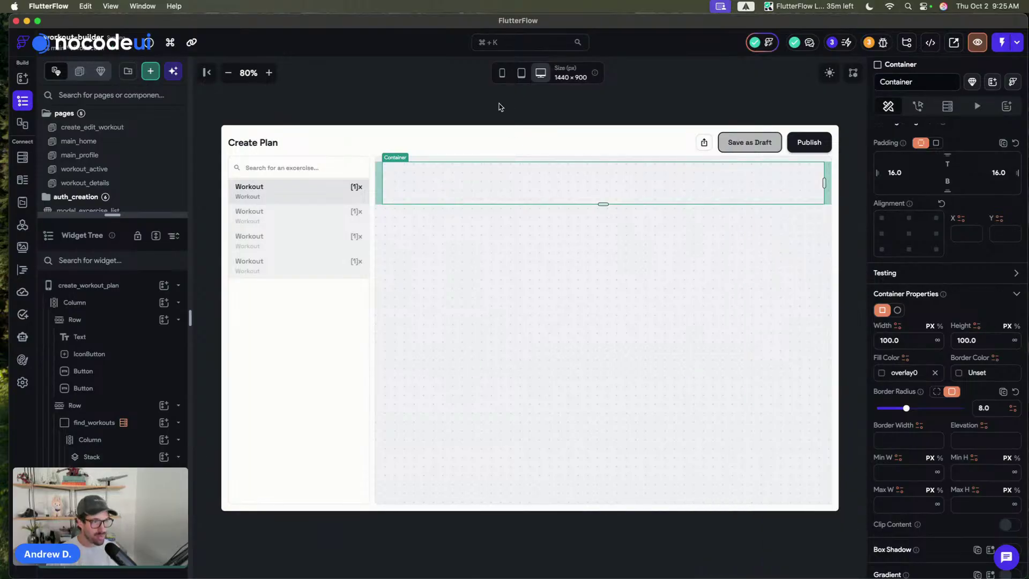
- Rename the Container to drag_area
{"action": "left_click", "coordinate": [922, 81]}
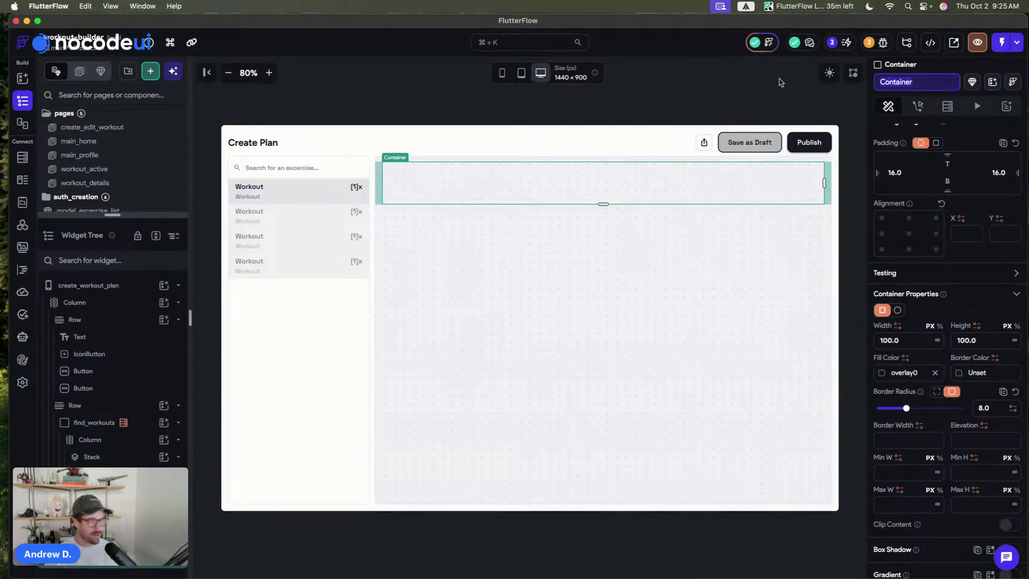
{"action": "key", "text": "super+a"}
{"action": "type", "text": "drag_area"}
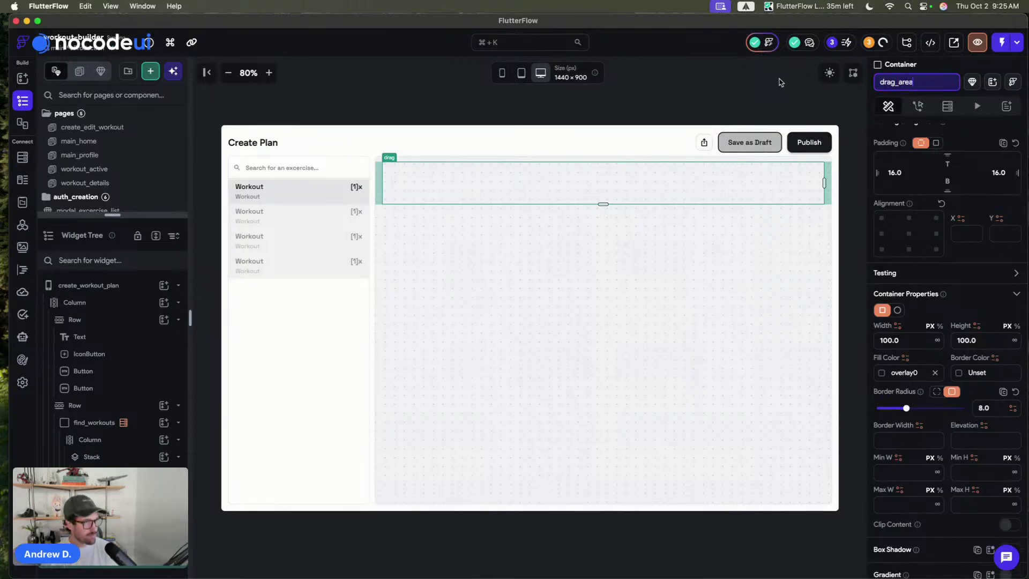
{"action": "key", "text": "Return"}
{"action": "left_click", "coordinate": [686, 85]}
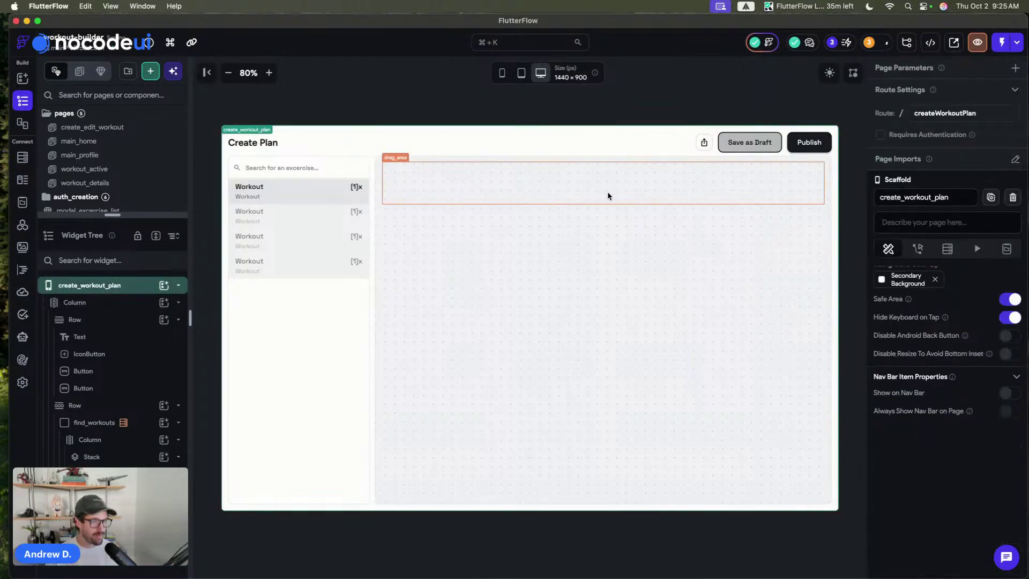
{"action": "left_click", "coordinate": [609, 195]}
{"action": "left_click", "coordinate": [670, 100]}
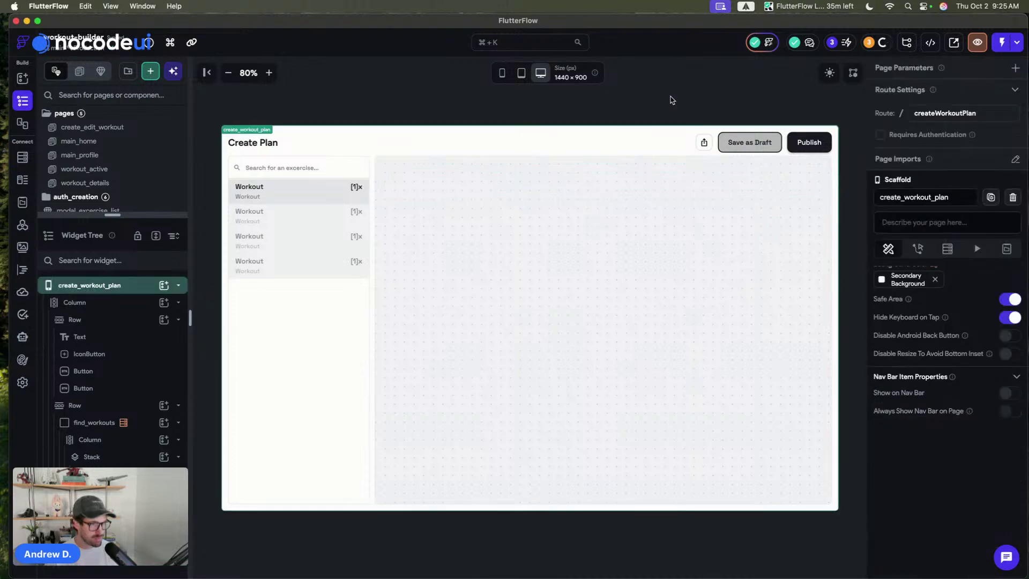
{"action": "left_click", "coordinate": [622, 192]}
{"action": "left_click", "coordinate": [653, 92]}
{"action": "left_click", "coordinate": [268, 209]}
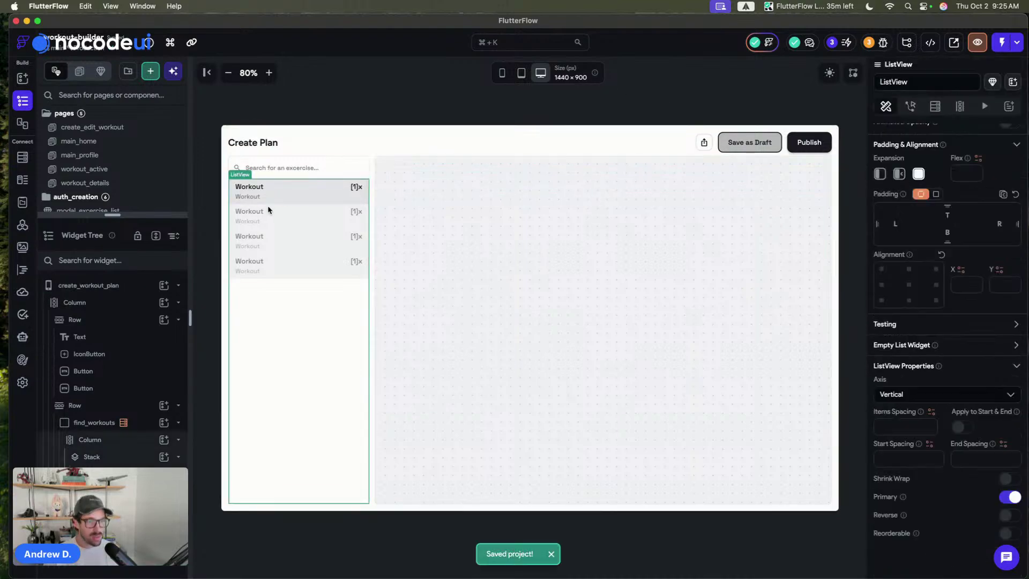
{"action": "left_click", "coordinate": [343, 101]}
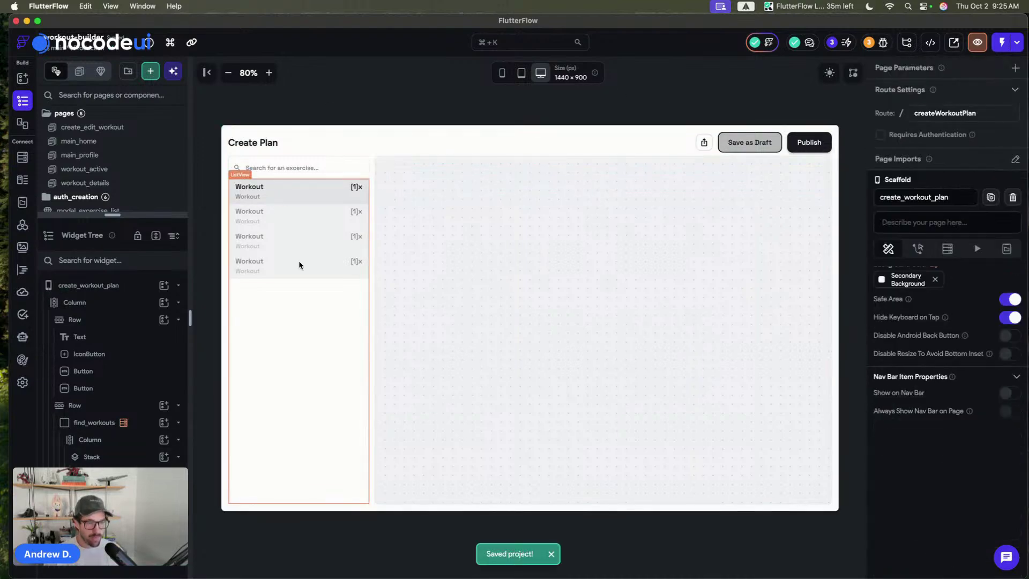
{"action": "left_click", "coordinate": [282, 375]}
{"action": "left_click", "coordinate": [318, 93]}
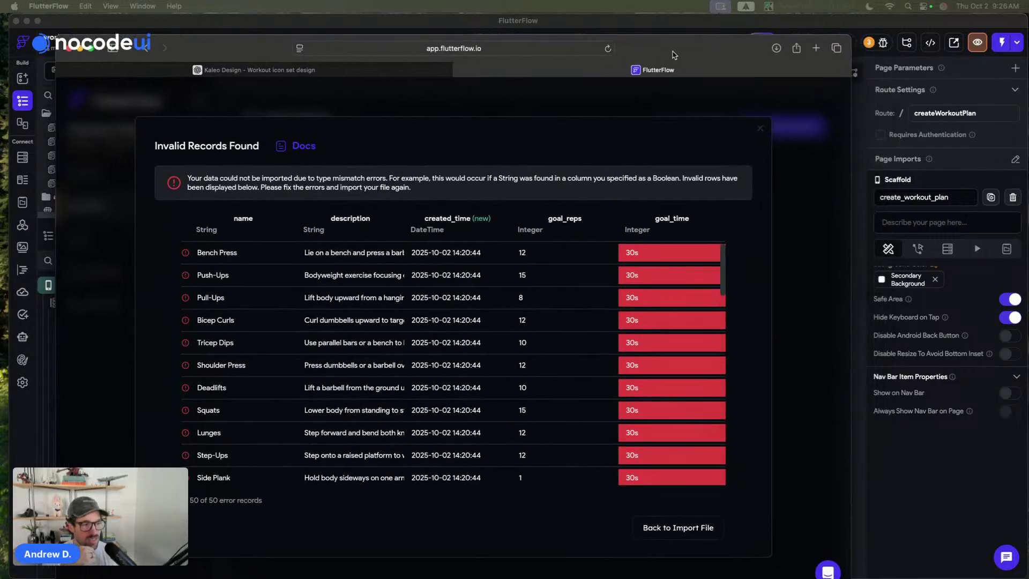
{"action": "scroll", "coordinate": [660, 322], "scroll_direction": "down", "scroll_amount": 1}
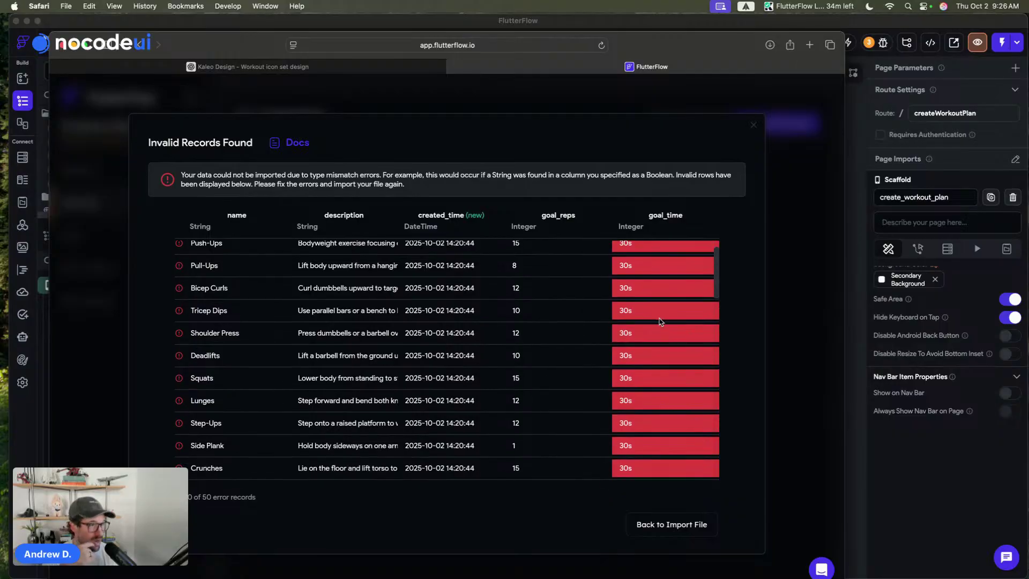
{"action": "scroll", "coordinate": [660, 321], "scroll_direction": "up", "scroll_amount": 1}
{"action": "scroll", "coordinate": [660, 322], "scroll_direction": "down", "scroll_amount": 10}
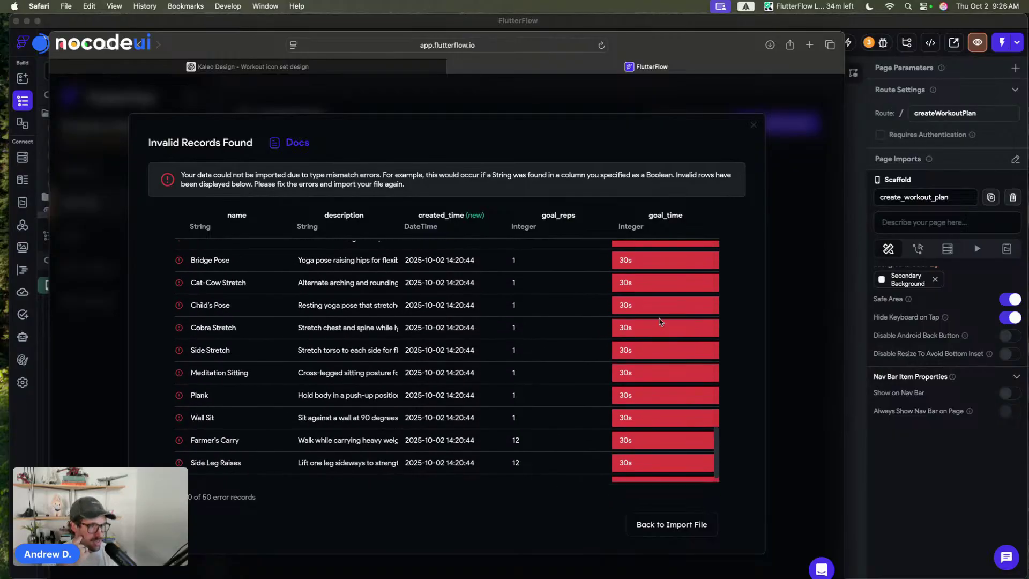
{"action": "scroll", "coordinate": [660, 321], "scroll_direction": "up", "scroll_amount": 10}
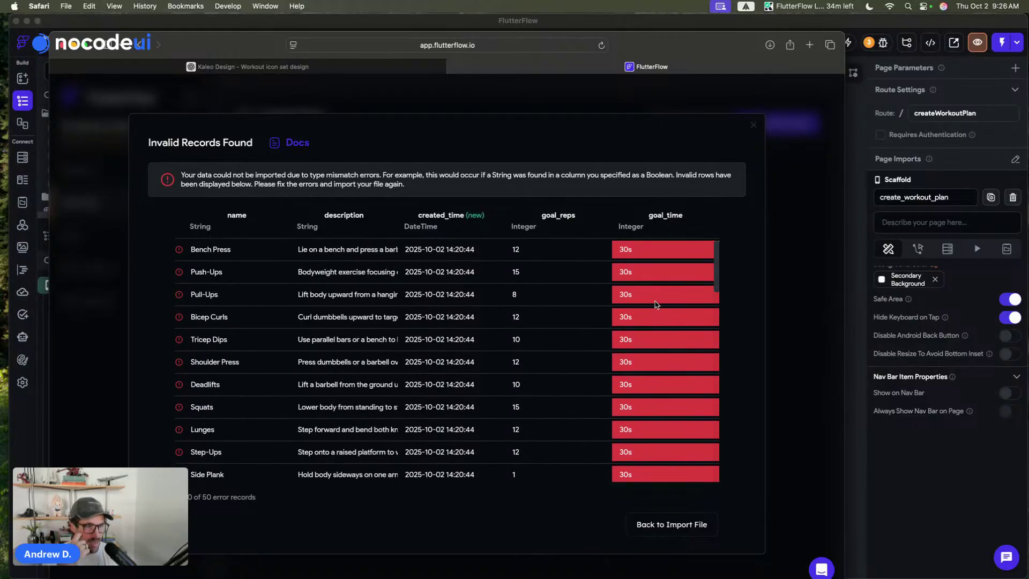
{"action": "scroll", "coordinate": [660, 322], "scroll_direction": "down", "scroll_amount": 3}
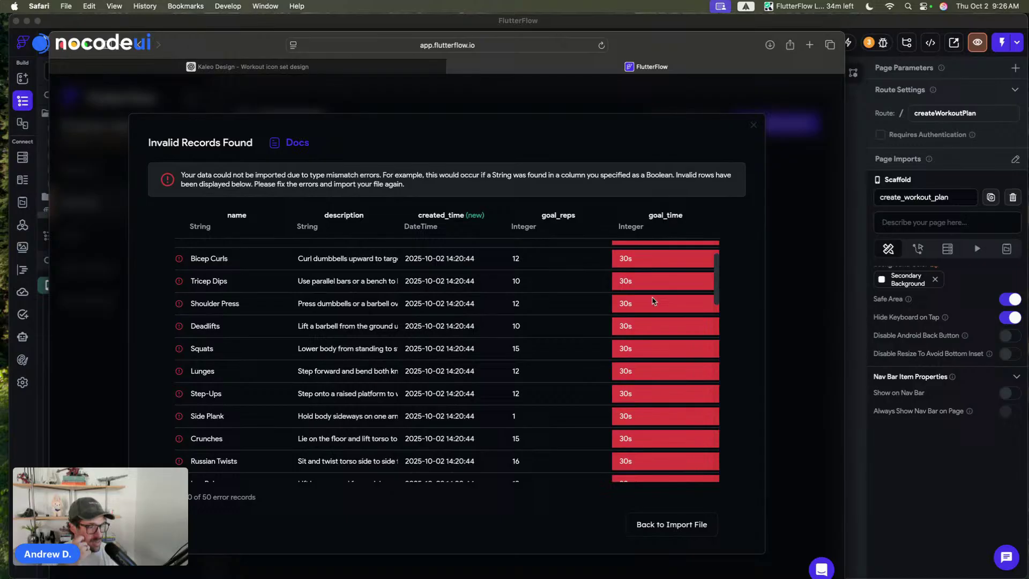
{"action": "left_click", "coordinate": [673, 525]}
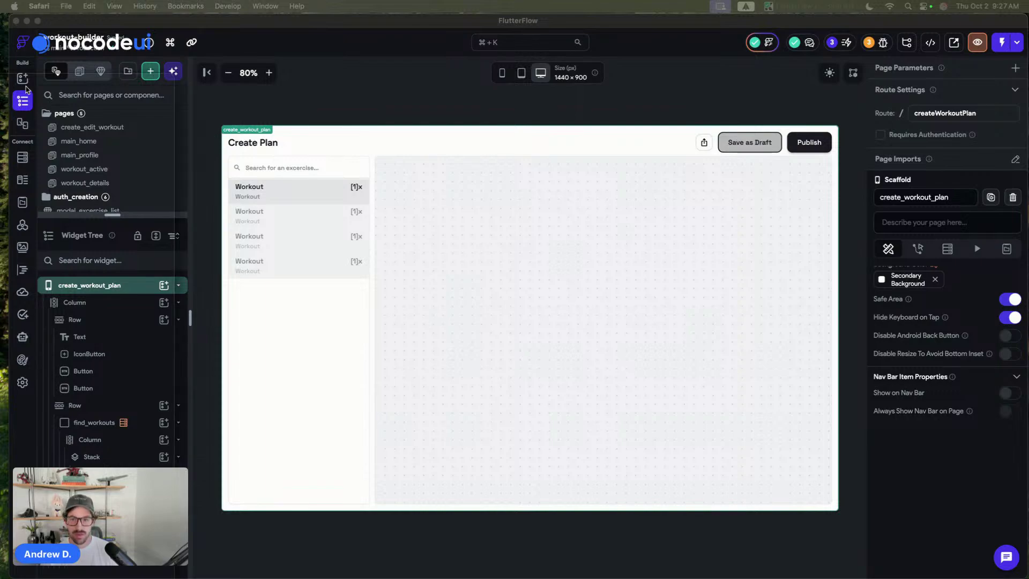
- Ask ChatGPT to remove the 's' from the 30 goal_time values
{"action": "key", "text": "super+grave"}
{"action": "left_click_drag", "start_coordinate": [669, 84], "coordinate": [690, 55]}
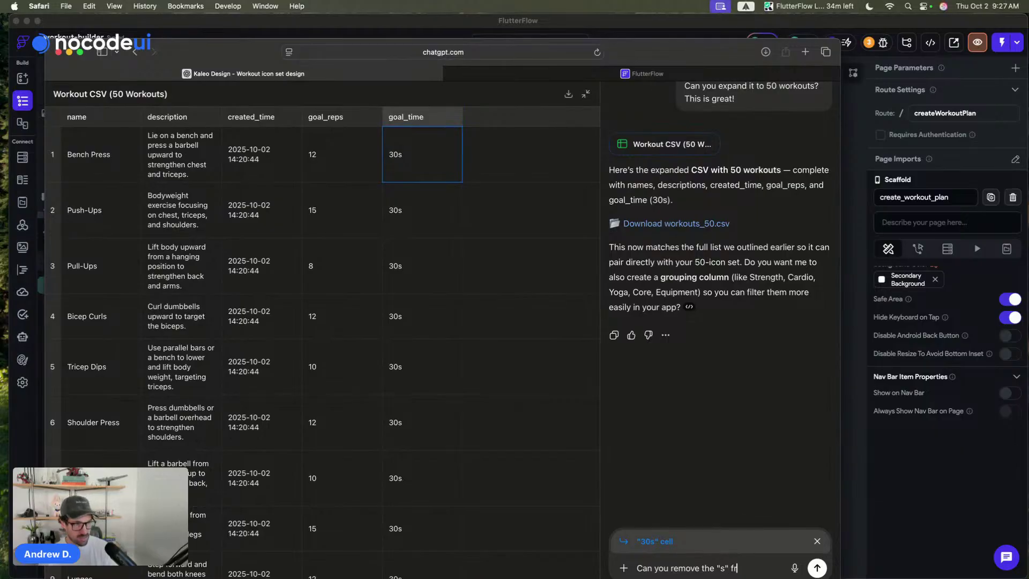
{"action": "key", "text": "Return"}
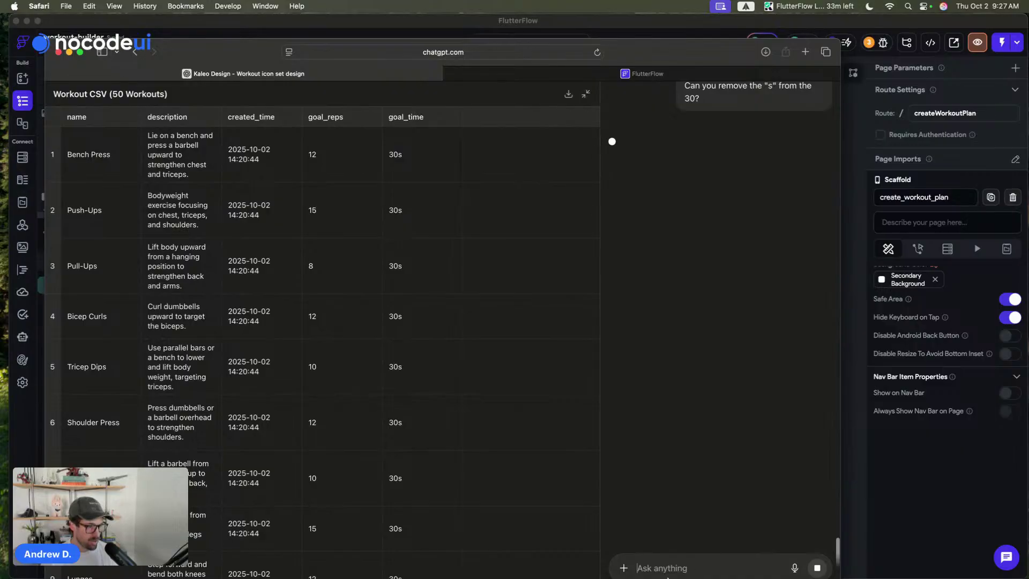
{"action": "left_click_drag", "start_coordinate": [666, 49], "coordinate": [665, 6]}
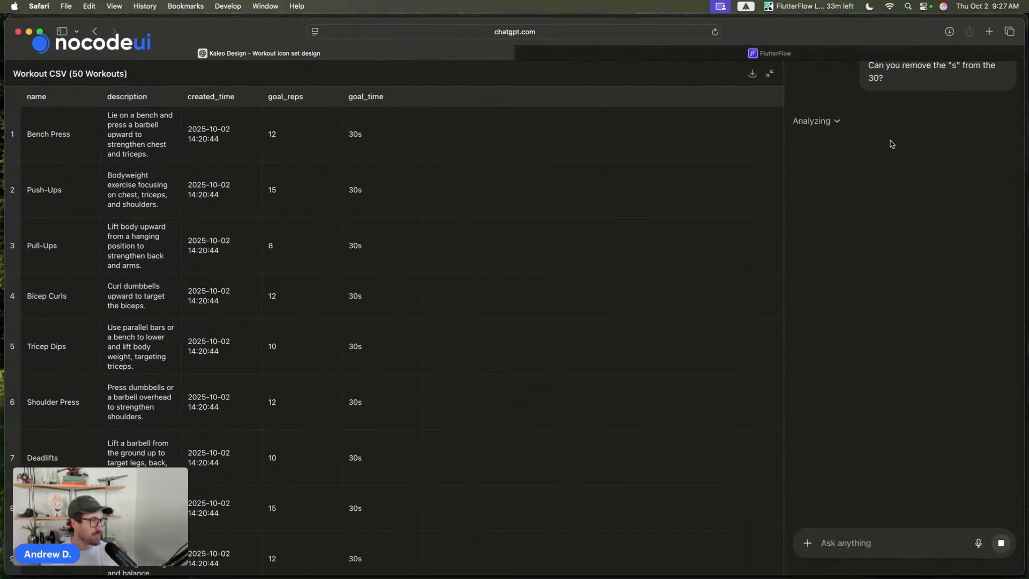
- Review the regenerated table and download workouts_50_no_s.csv
{"action": "left_click_drag", "start_coordinate": [1023, 440], "coordinate": [826, 440]}
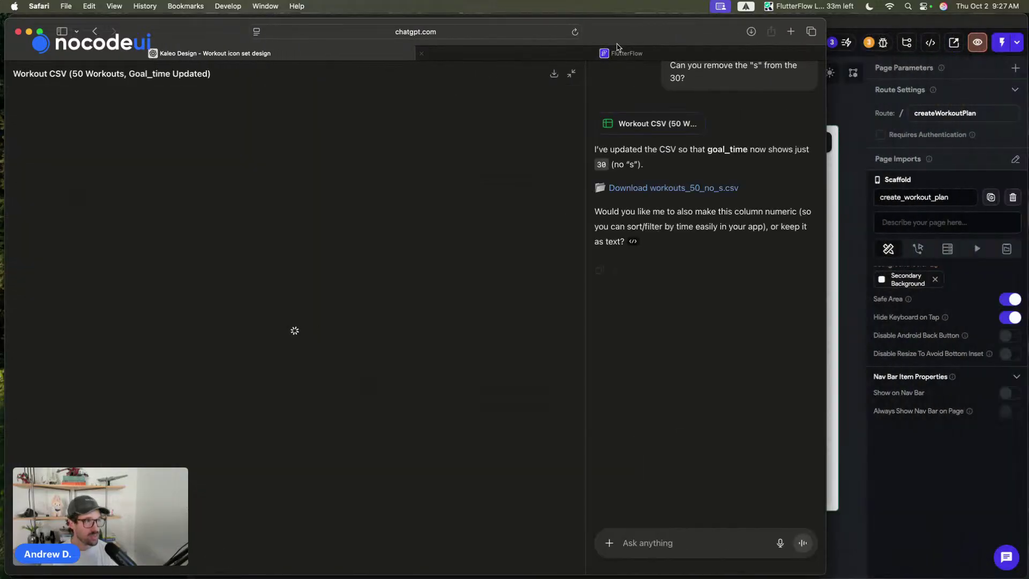
{"action": "left_click_drag", "start_coordinate": [619, 40], "coordinate": [674, 31]}
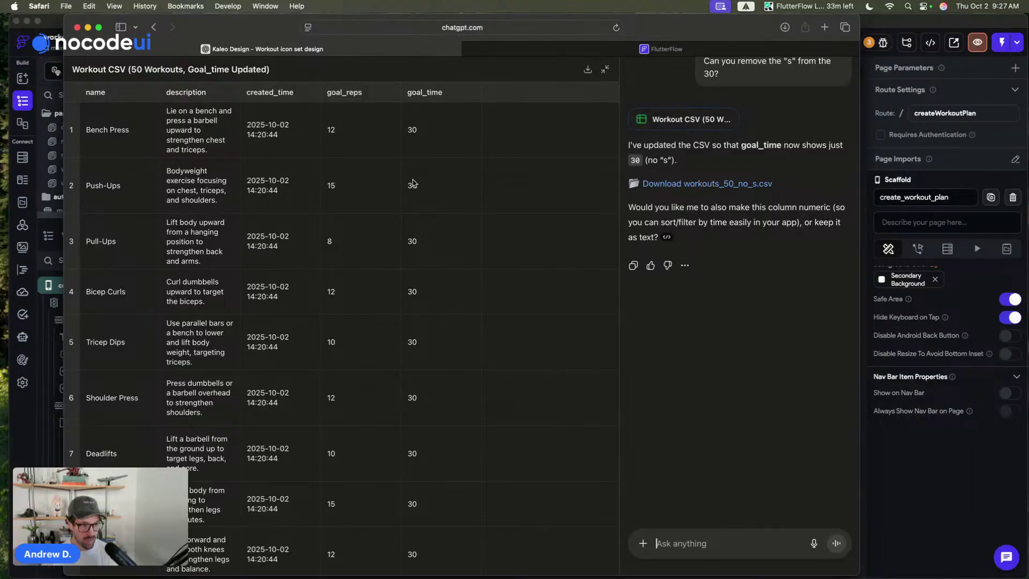
{"action": "scroll", "coordinate": [415, 182], "scroll_direction": "down", "scroll_amount": 15}
{"action": "scroll", "coordinate": [413, 182], "scroll_direction": "down", "scroll_amount": 20}
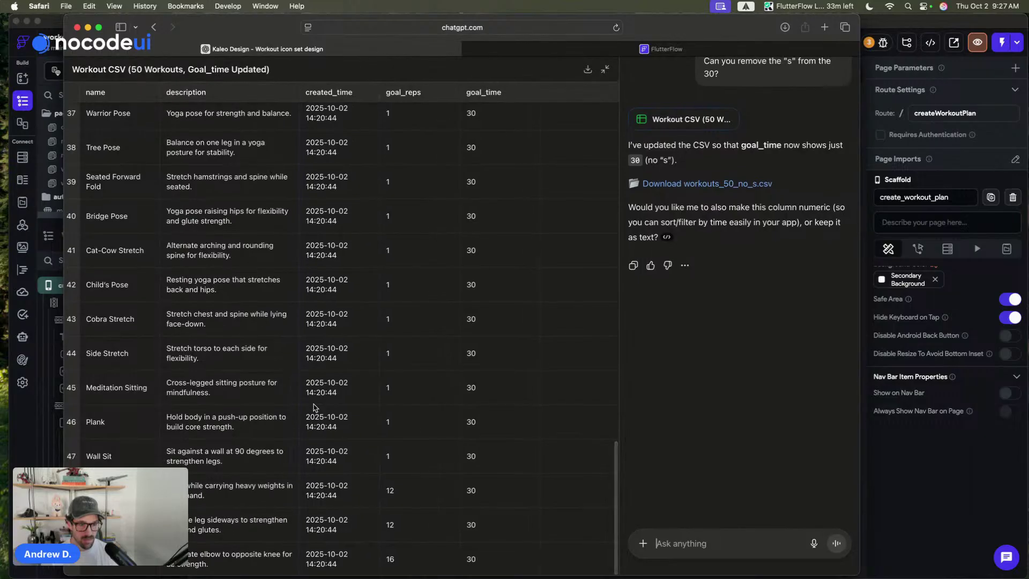
{"action": "scroll", "coordinate": [313, 407], "scroll_direction": "up", "scroll_amount": 20}
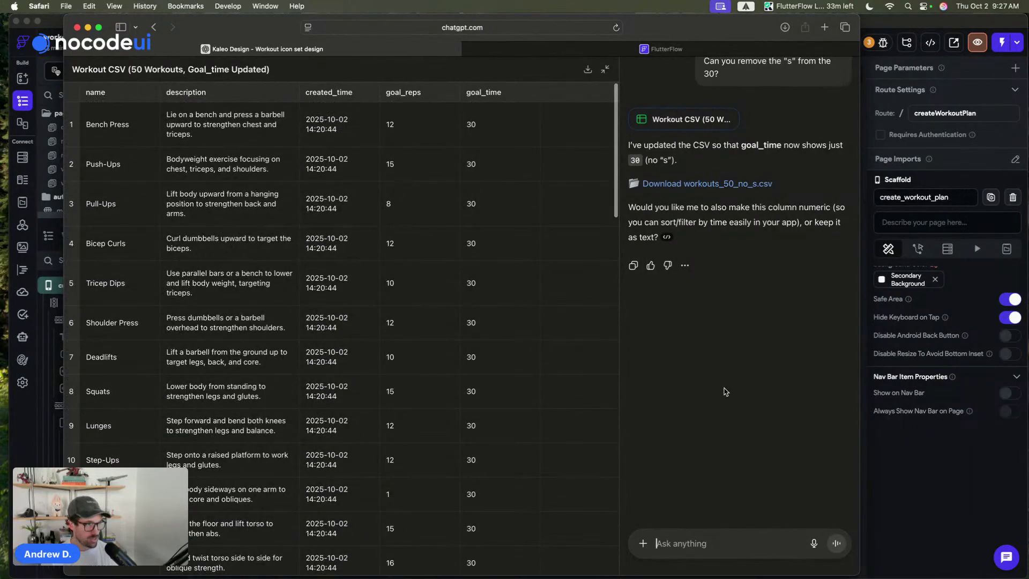
{"action": "left_click", "coordinate": [726, 184]}
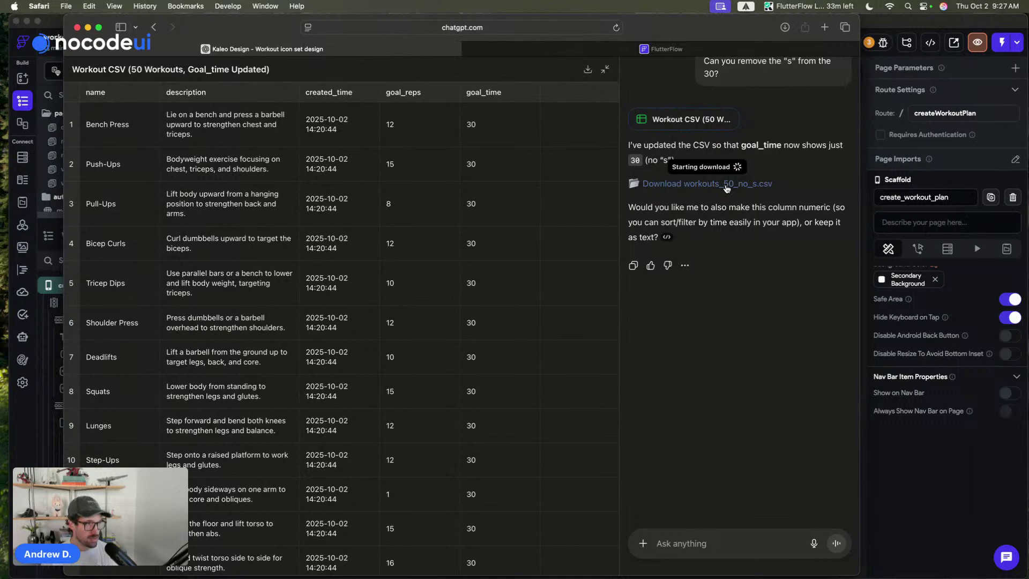
- Replace workouts_50.csv with workouts_50_no_s.csv in the CSV import and upload it
{"action": "left_click", "coordinate": [663, 50]}
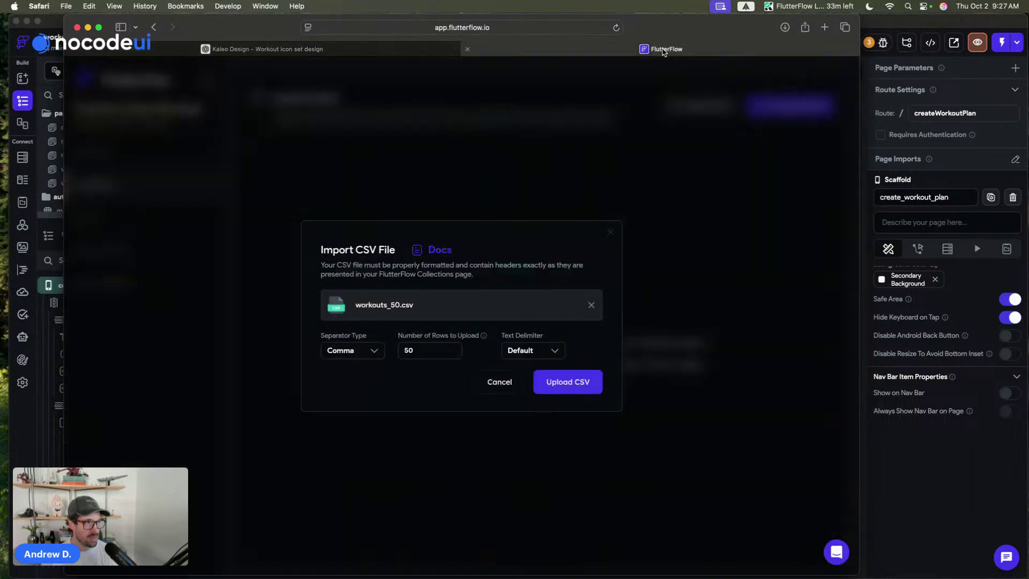
{"action": "left_click", "coordinate": [591, 305]}
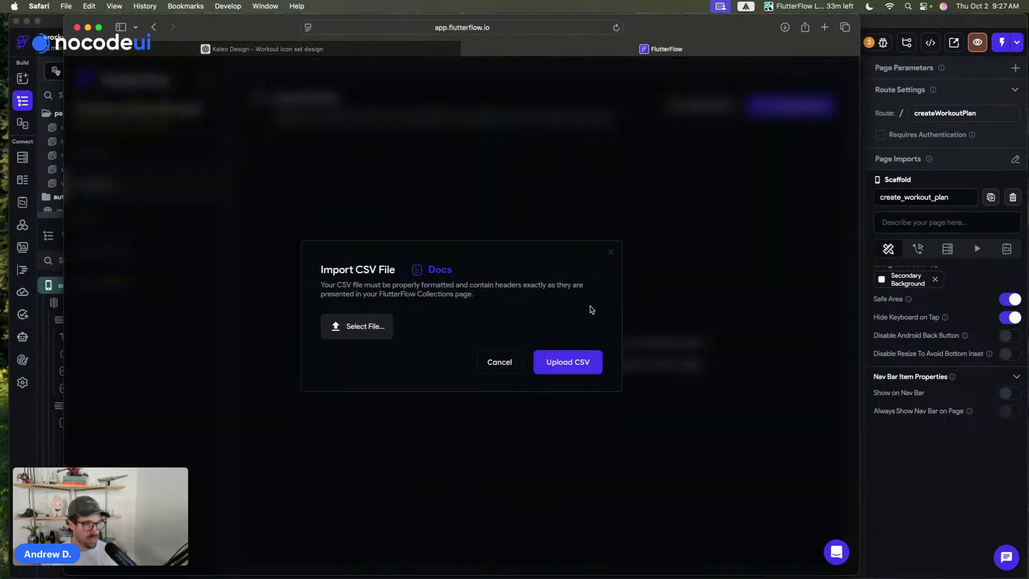
{"action": "left_click", "coordinate": [348, 326]}
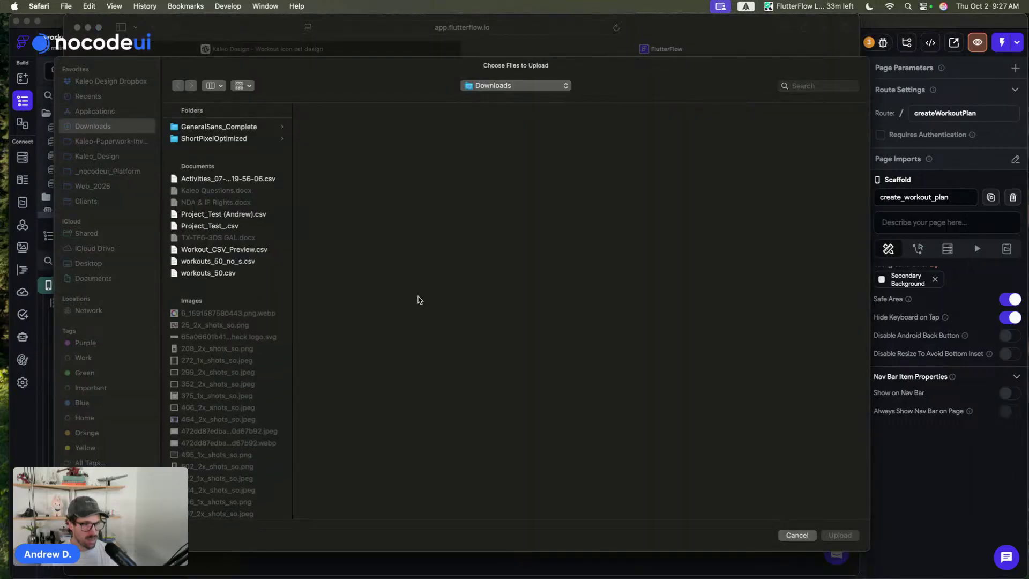
{"action": "left_click", "coordinate": [242, 262]}
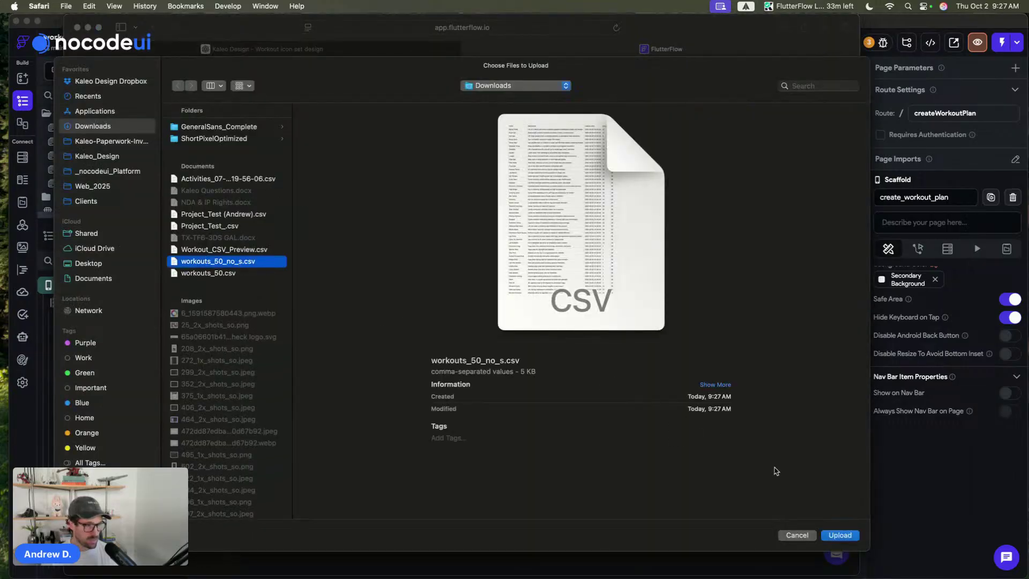
{"action": "left_click", "coordinate": [840, 535]}
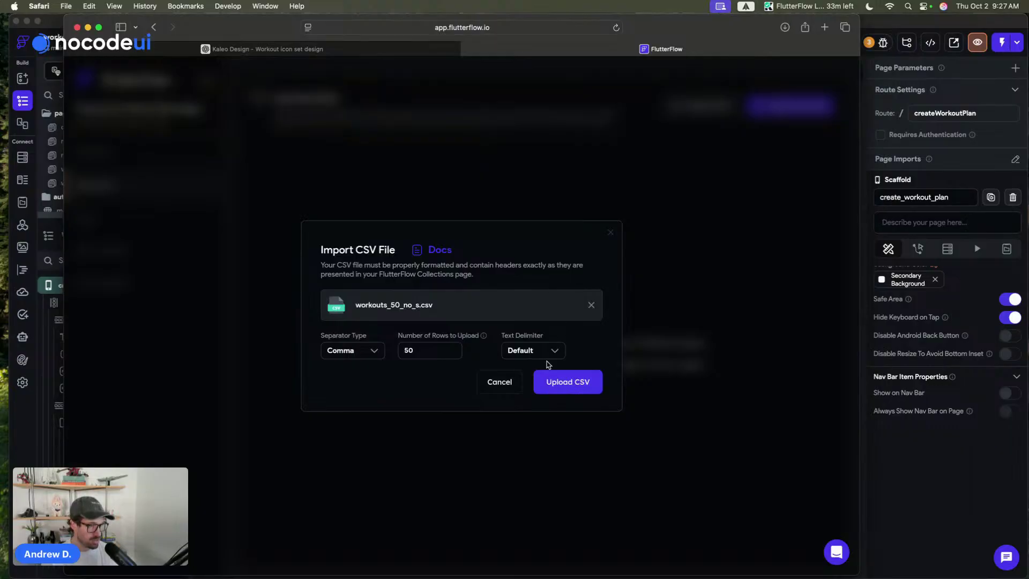
{"action": "left_click", "coordinate": [577, 382]}
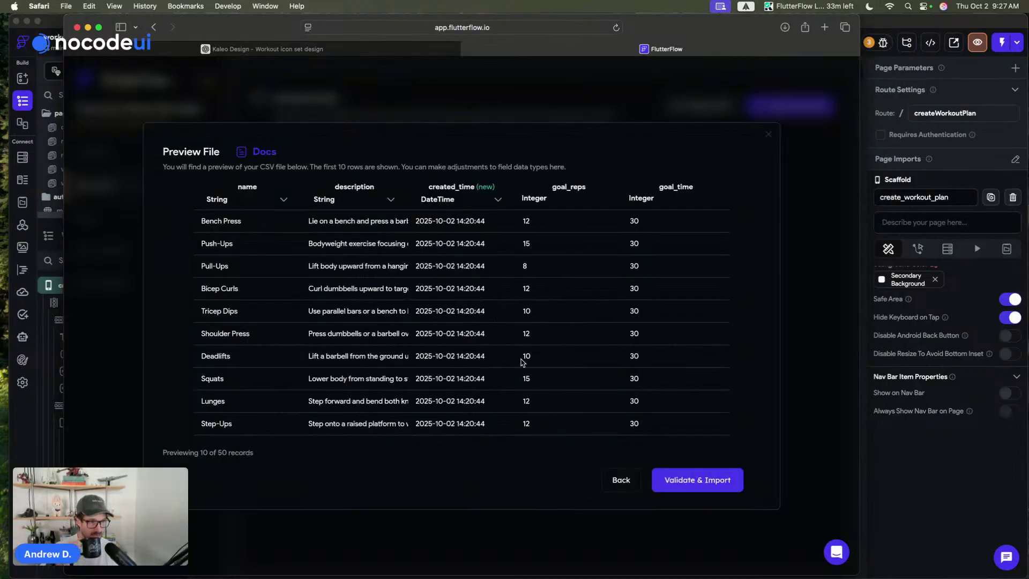
- Validate and import the 50 records, adding the new fields to the excercises collection
{"action": "left_click", "coordinate": [703, 486]}
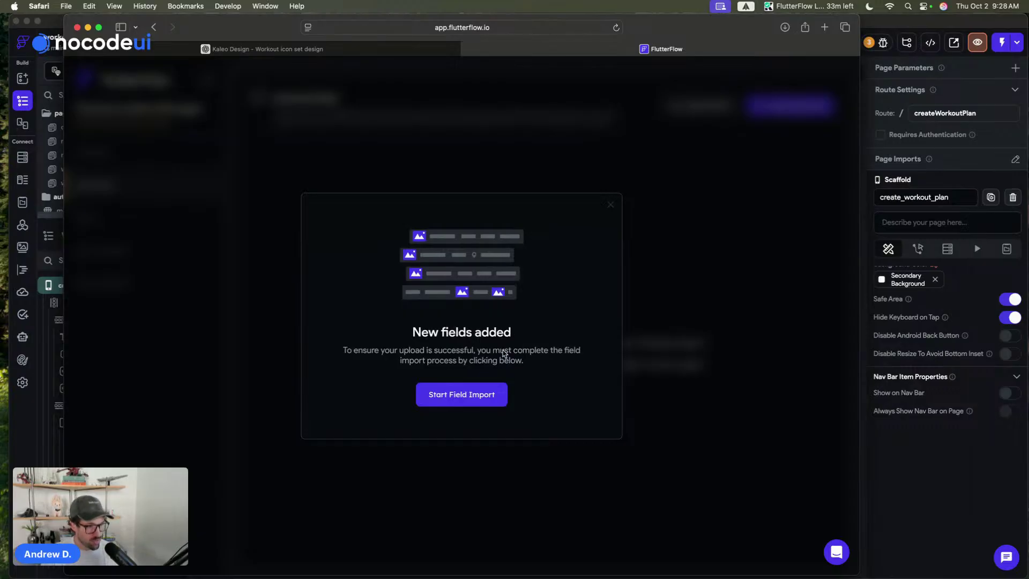
{"action": "left_click", "coordinate": [441, 394]}
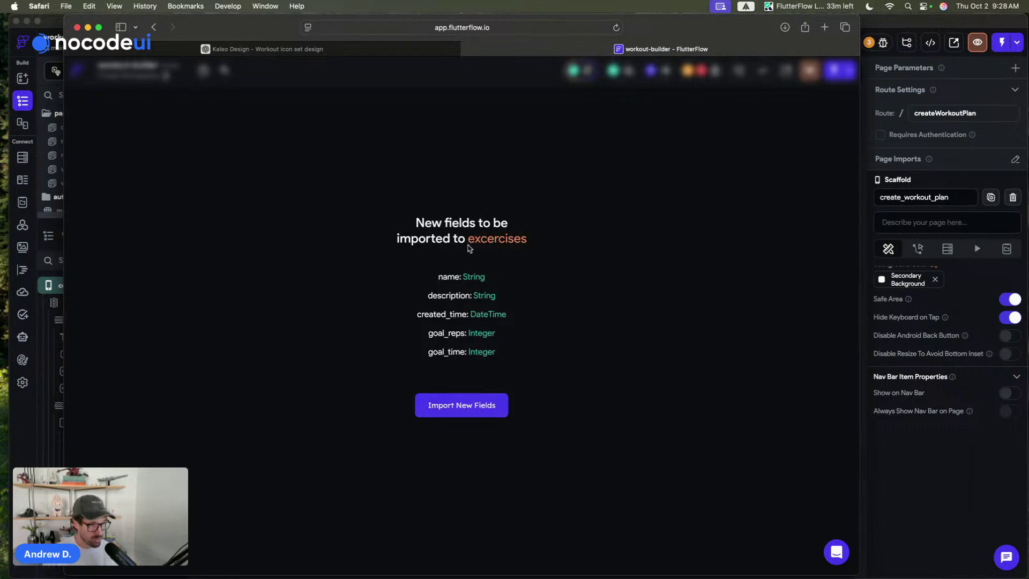
{"action": "left_click", "coordinate": [470, 409]}
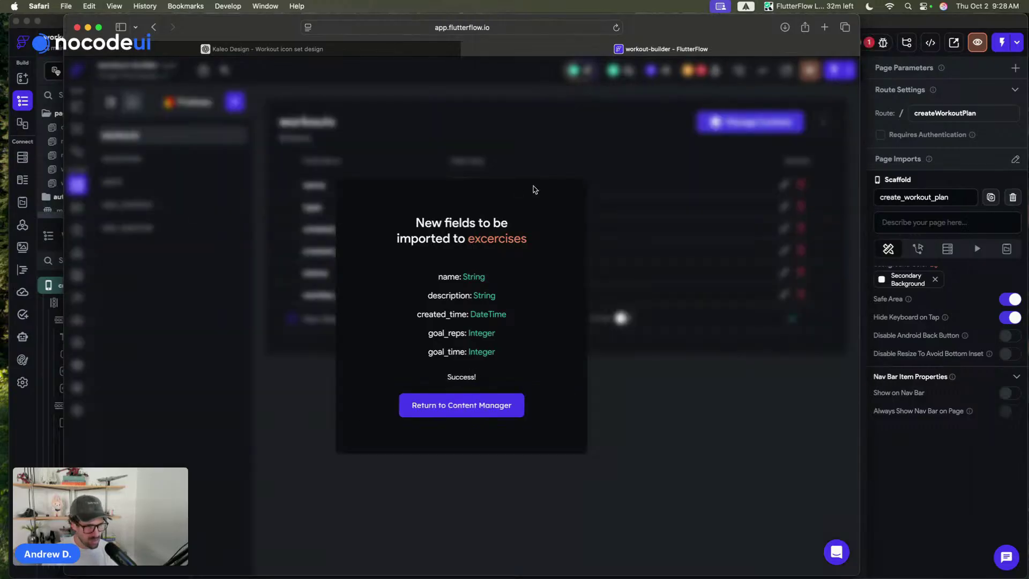
{"action": "left_click", "coordinate": [464, 405]}
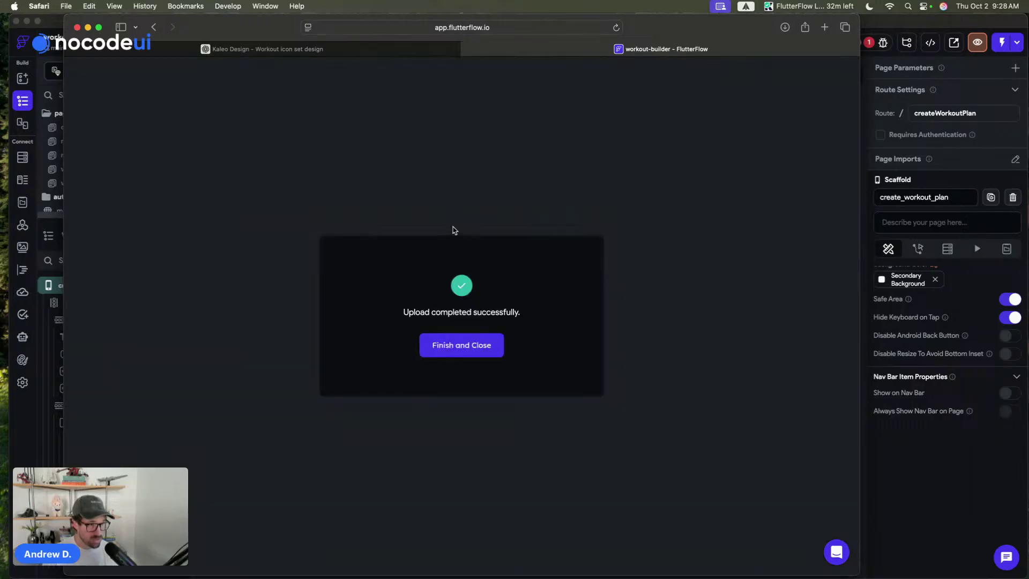
{"action": "left_click", "coordinate": [466, 346]}
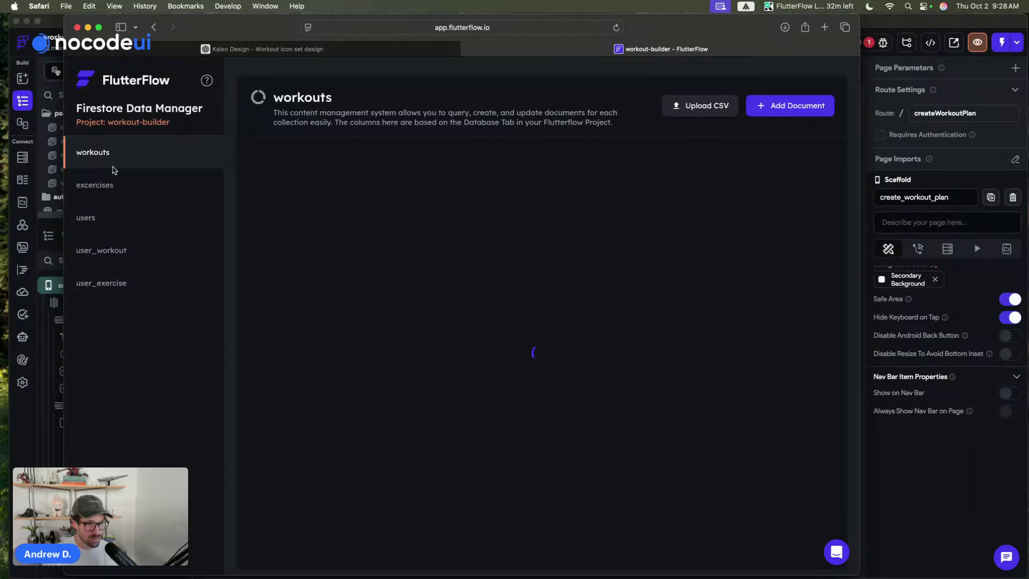
{"action": "left_click", "coordinate": [106, 188]}
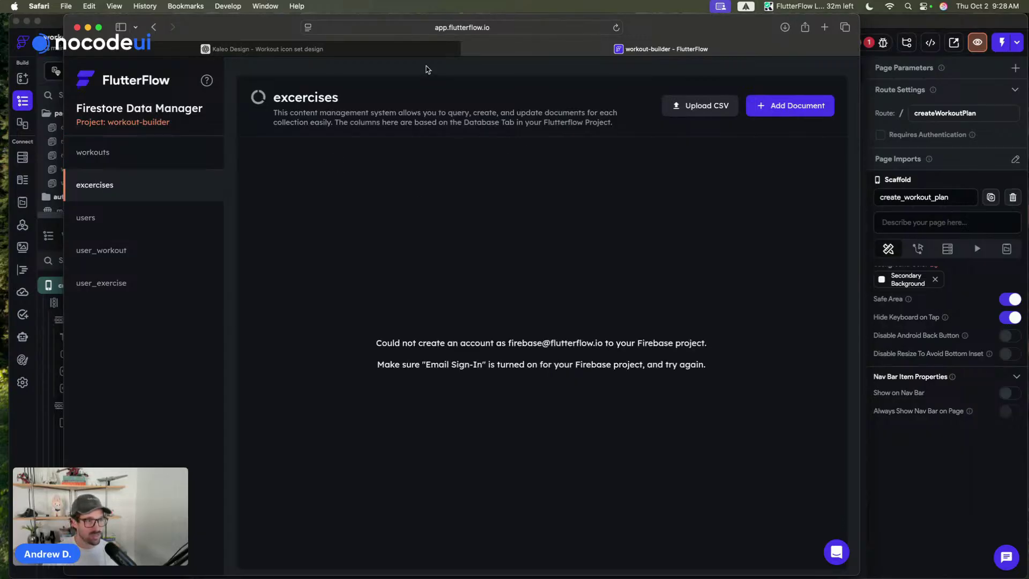
{"action": "left_click", "coordinate": [416, 50]}
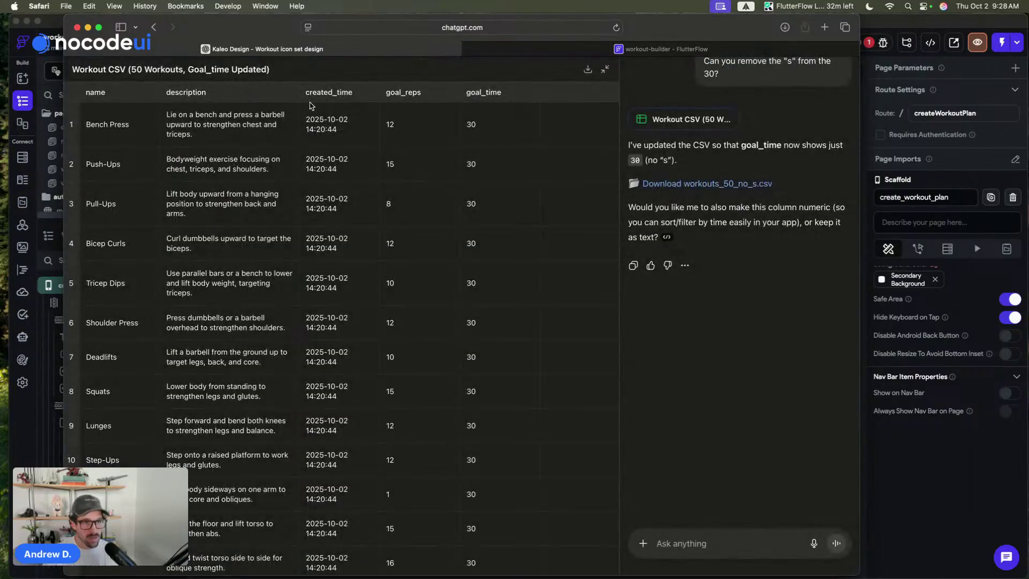
- Save the project and review the flagged progressbarIndicator custom function warning
{"action": "left_click", "coordinate": [567, 49]}
{"action": "key", "text": "super+Tab"}
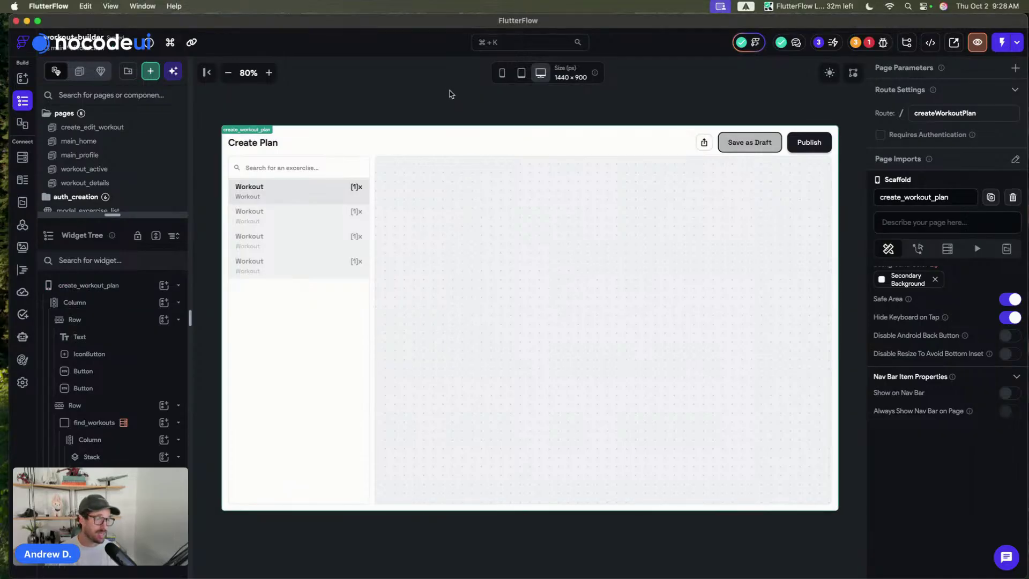
{"action": "key", "text": "super+s"}
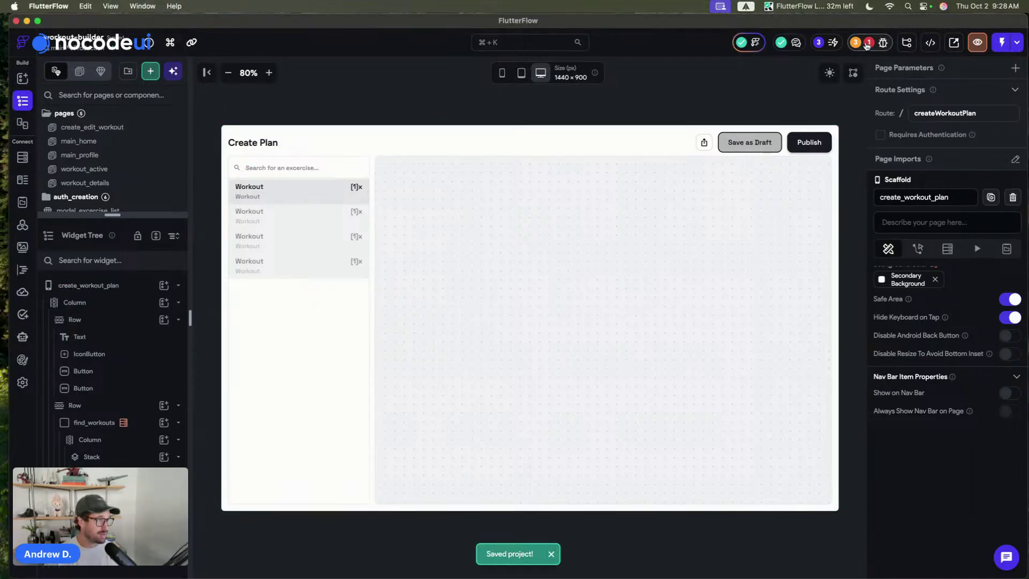
{"action": "left_click", "coordinate": [868, 42]}
{"action": "left_click", "coordinate": [806, 122]}
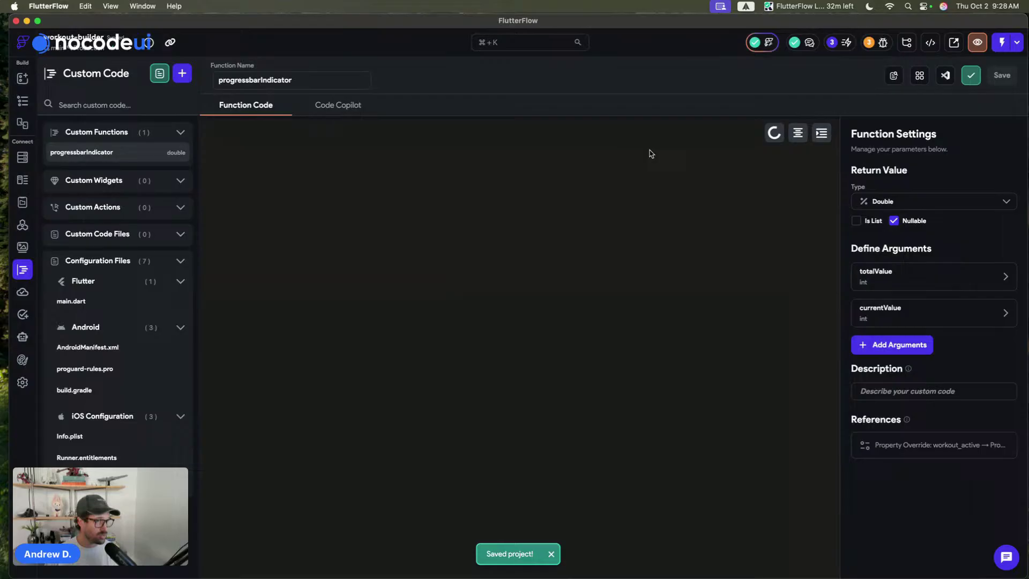
- Start a local test run on Chrome, then go back to the create_workout_plan page
{"action": "left_click", "coordinate": [1016, 43]}
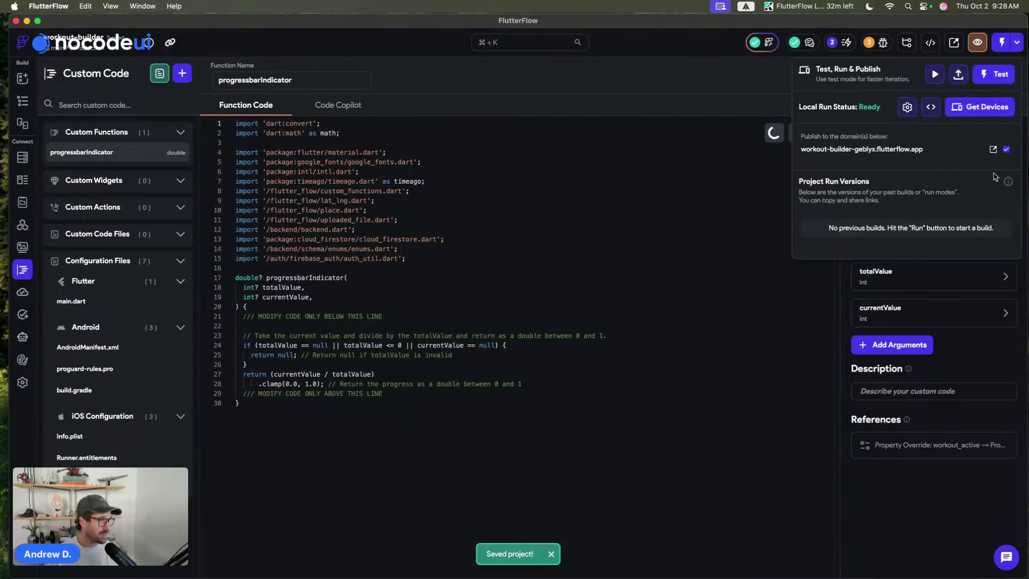
{"action": "left_click", "coordinate": [981, 108]}
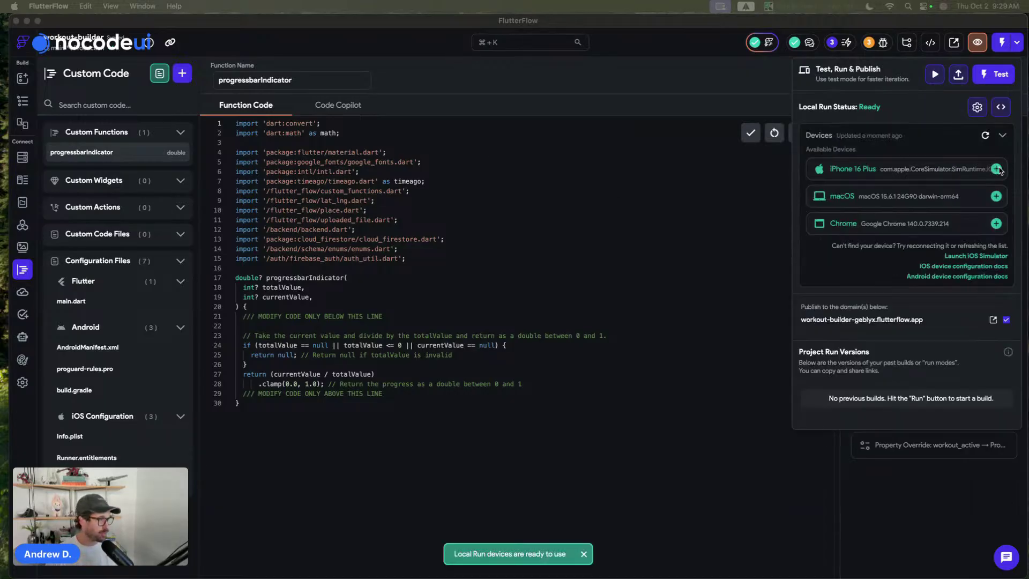
{"action": "left_click", "coordinate": [995, 224]}
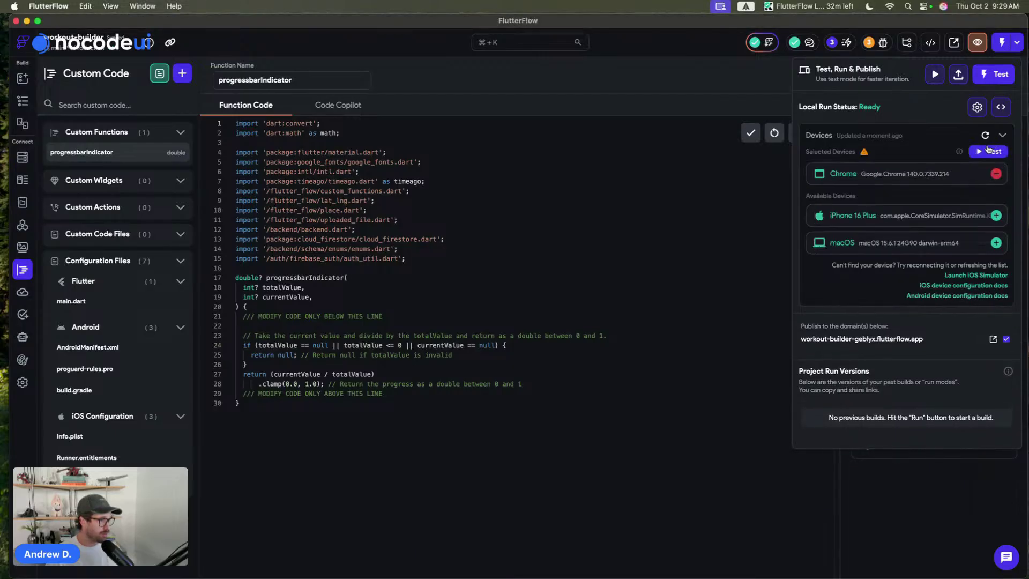
{"action": "left_click", "coordinate": [989, 150]}
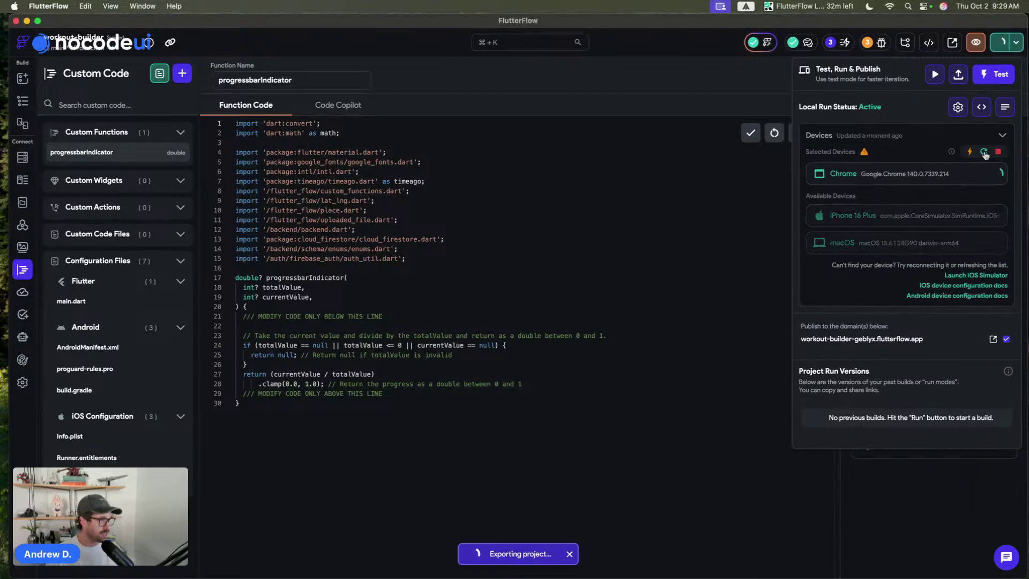
{"action": "left_click", "coordinate": [21, 101]}
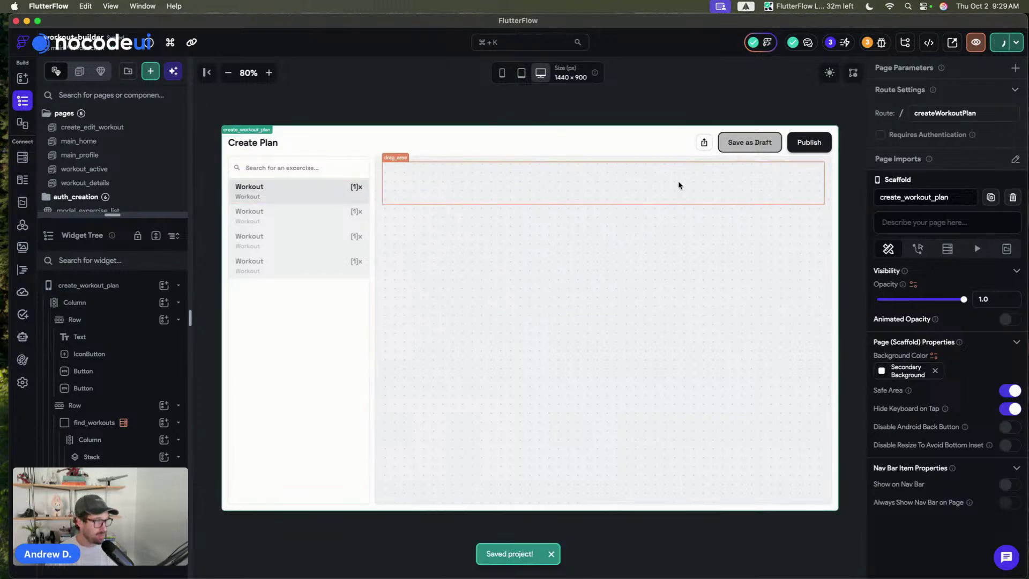
- In dark preview, set the Publish button's text colour to Secondary Background
{"action": "left_click", "coordinate": [830, 73]}
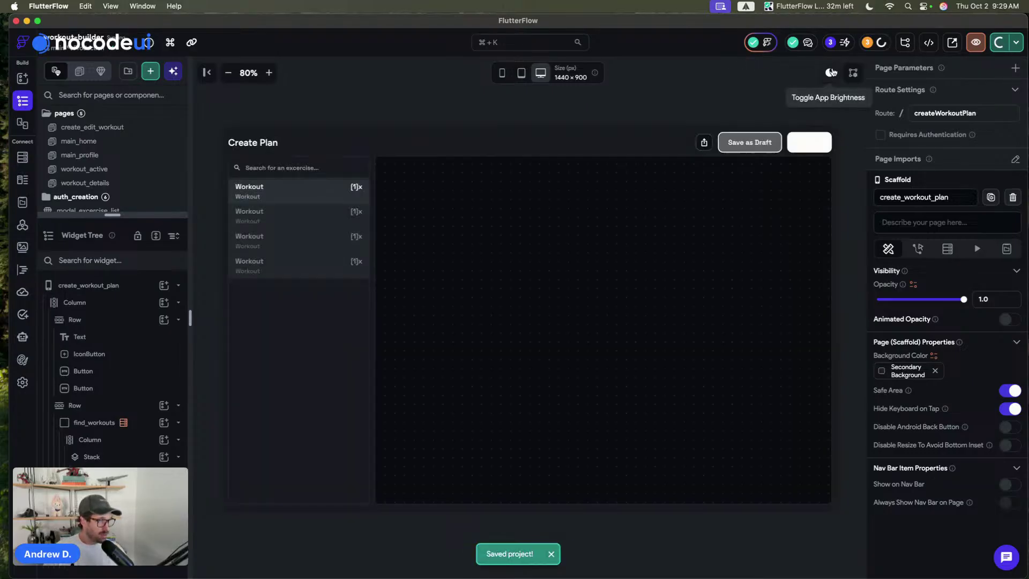
{"action": "left_click", "coordinate": [809, 142]}
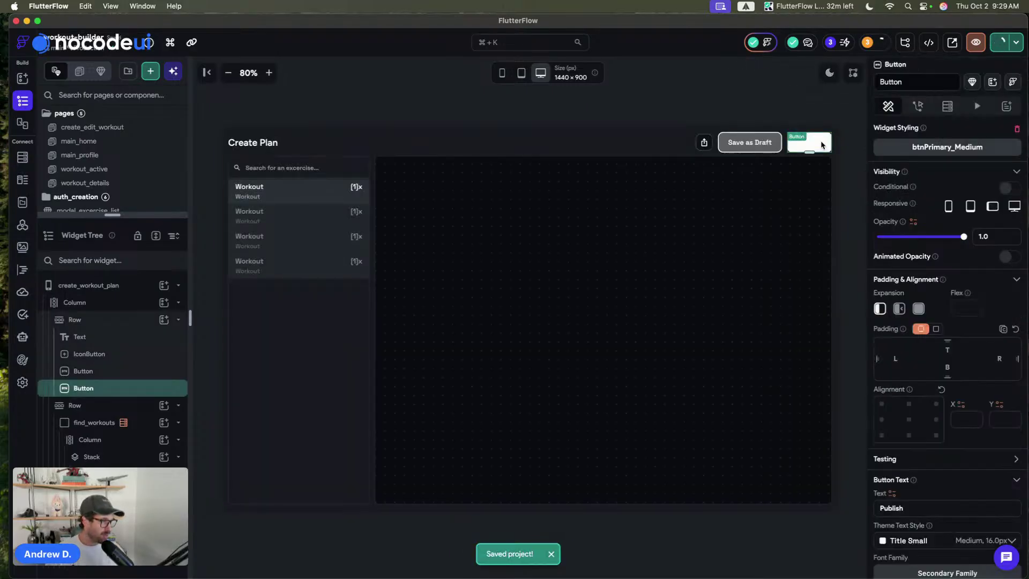
{"action": "scroll", "coordinate": [978, 260], "scroll_direction": "up", "scroll_amount": 1}
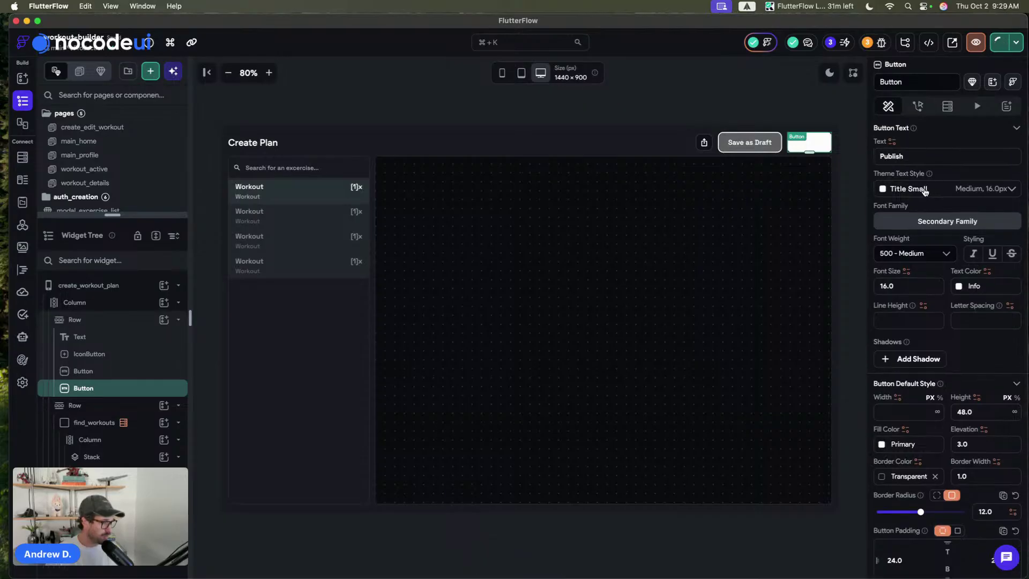
{"action": "left_click", "coordinate": [957, 285]}
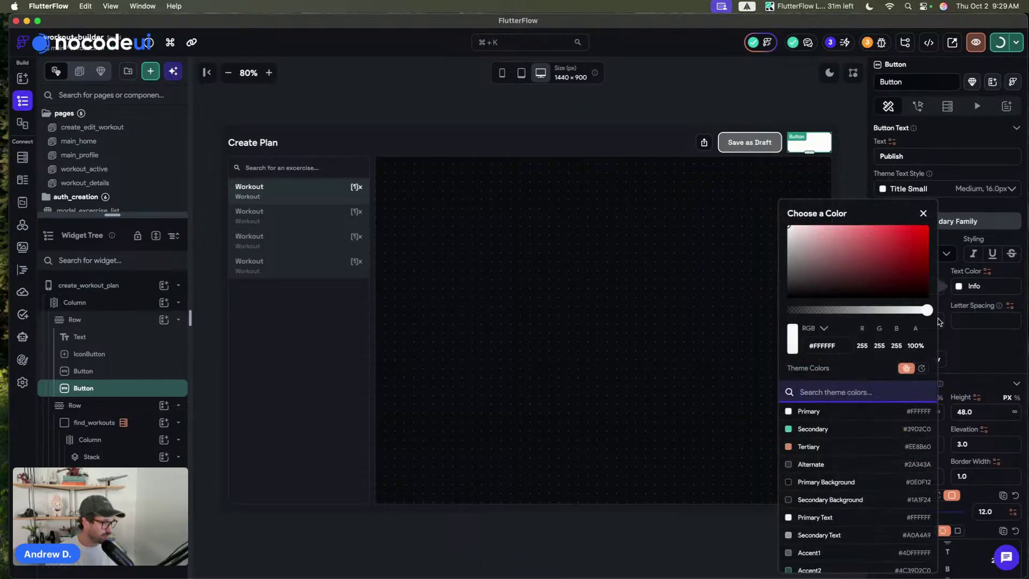
{"action": "left_click", "coordinate": [791, 500]}
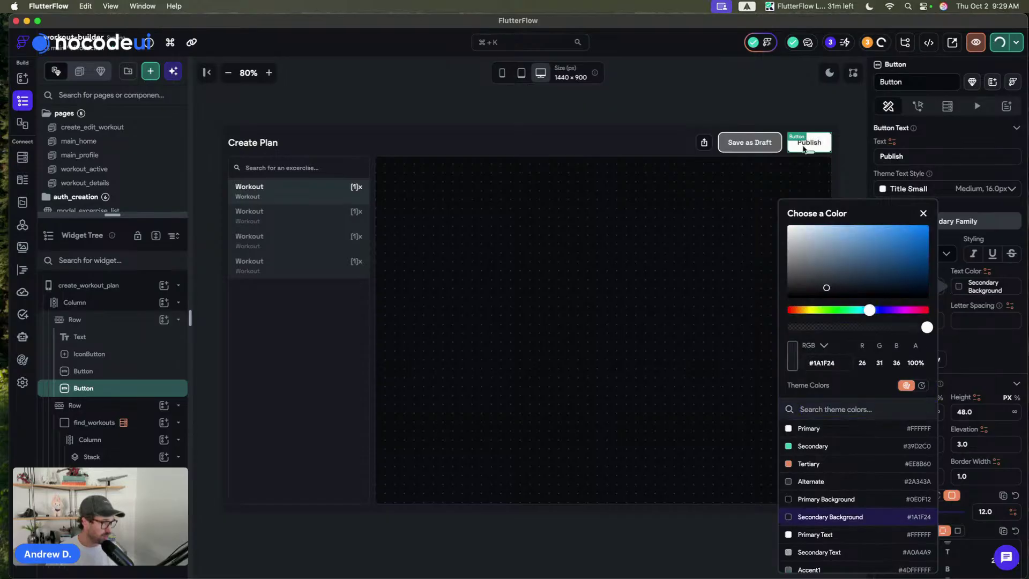
{"action": "left_click", "coordinate": [816, 82]}
- Return the preview to light mode and open the theme colour settings
{"action": "left_click", "coordinate": [828, 73]}
{"action": "left_click", "coordinate": [828, 73]}
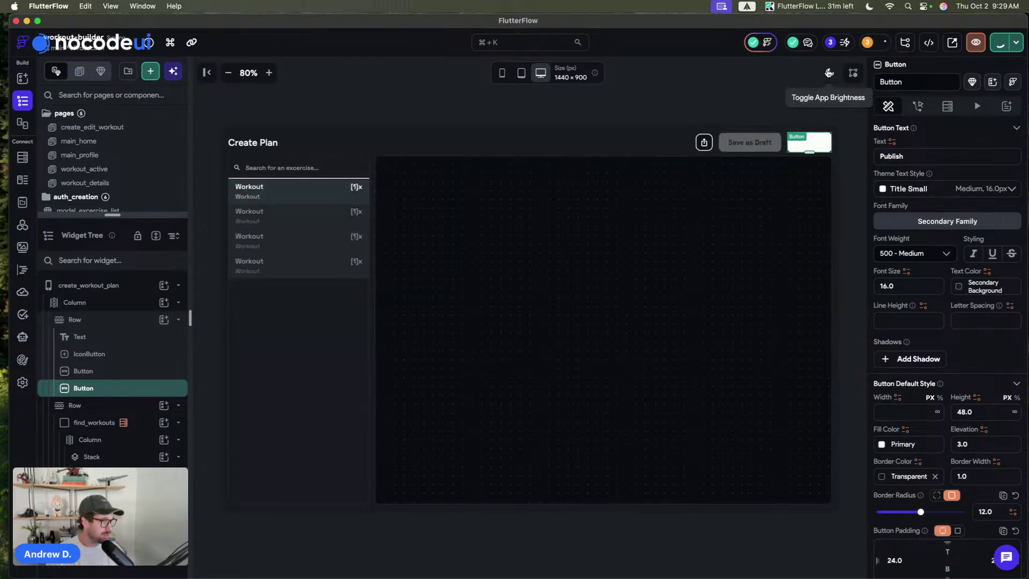
{"action": "left_click", "coordinate": [828, 73]}
{"action": "left_click", "coordinate": [710, 107]}
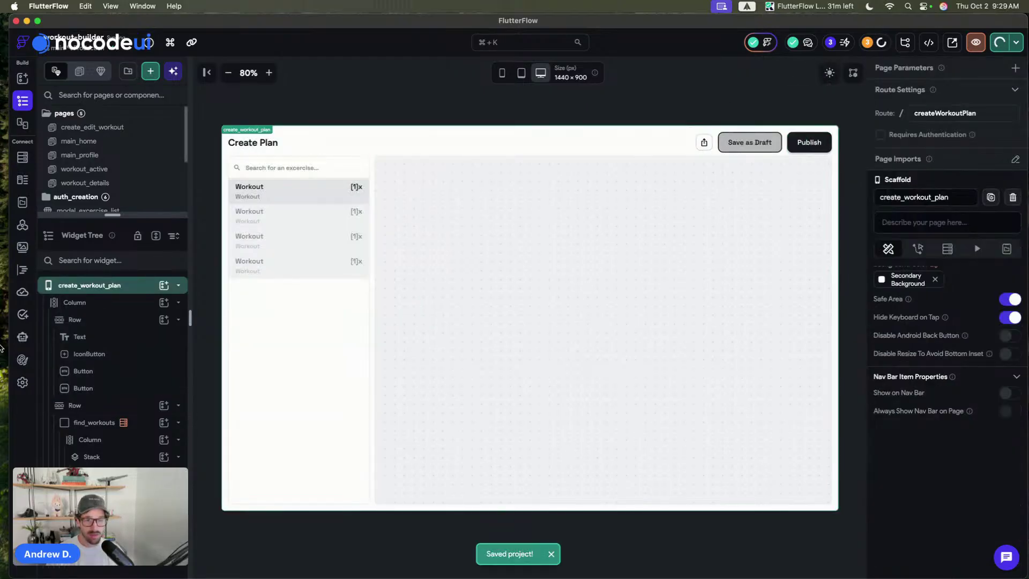
{"action": "left_click", "coordinate": [18, 360]}
{"action": "scroll", "coordinate": [608, 202], "scroll_direction": "down", "scroll_amount": 2}
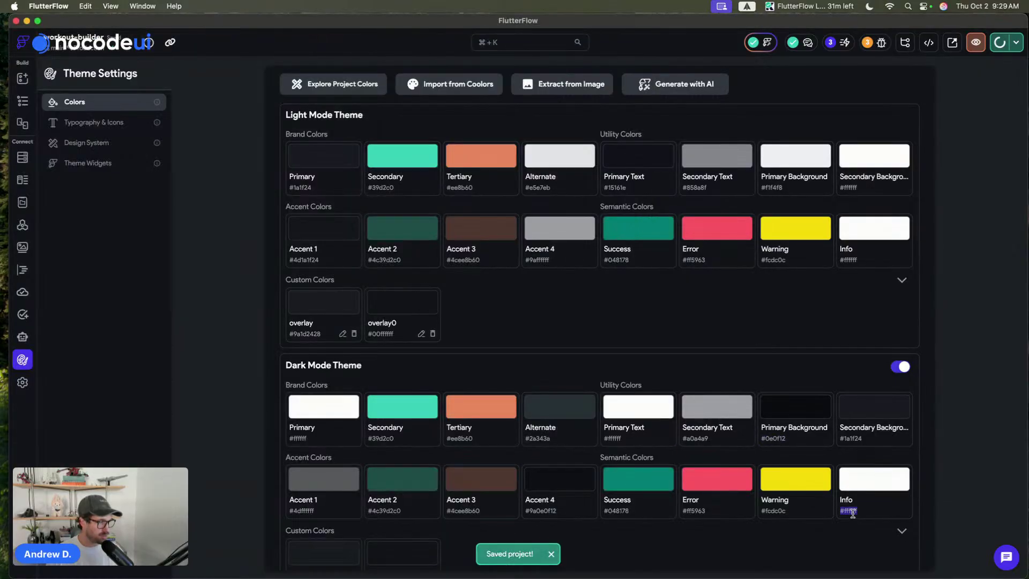
- Set the dark-mode Info colour to #0e0f12, matching the dark Primary Background
{"action": "left_click", "coordinate": [852, 513]}
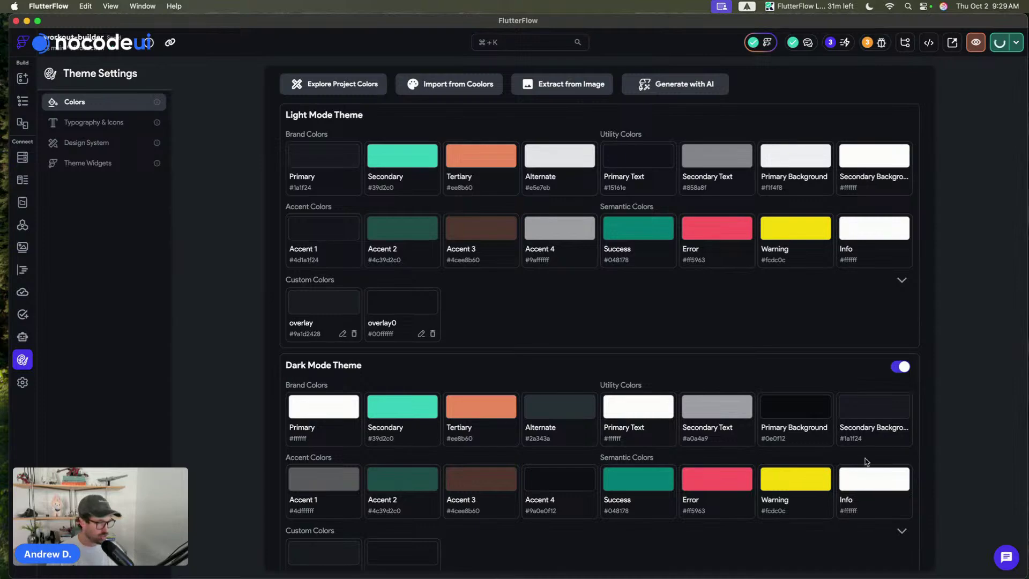
{"action": "double_click", "coordinate": [773, 439]}
{"action": "double_click", "coordinate": [848, 510]}
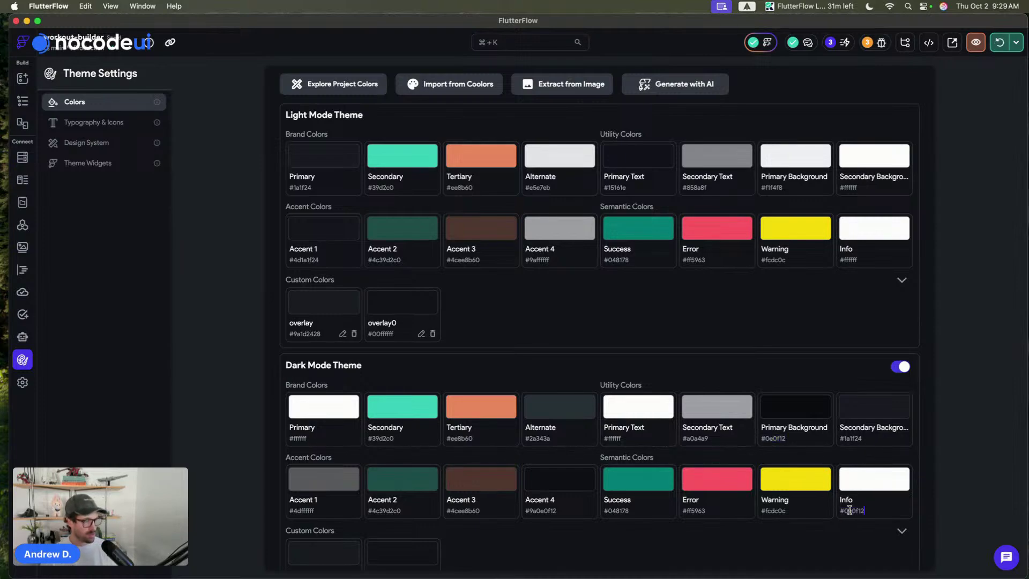
{"action": "key", "text": "Return"}
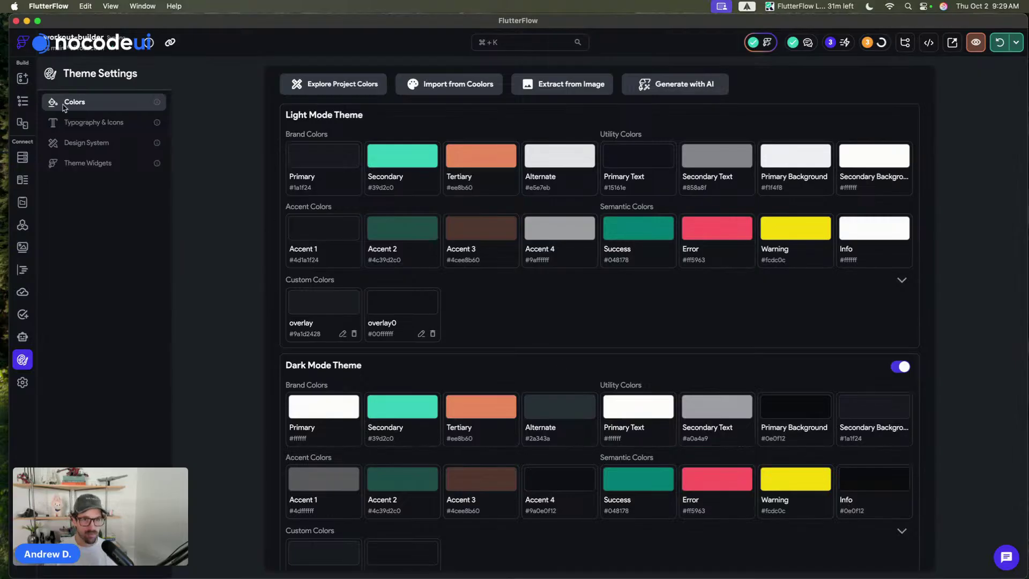
- Compare the create_workout_plan page in light and dark mode, leaving it dark
{"action": "left_click", "coordinate": [23, 101]}
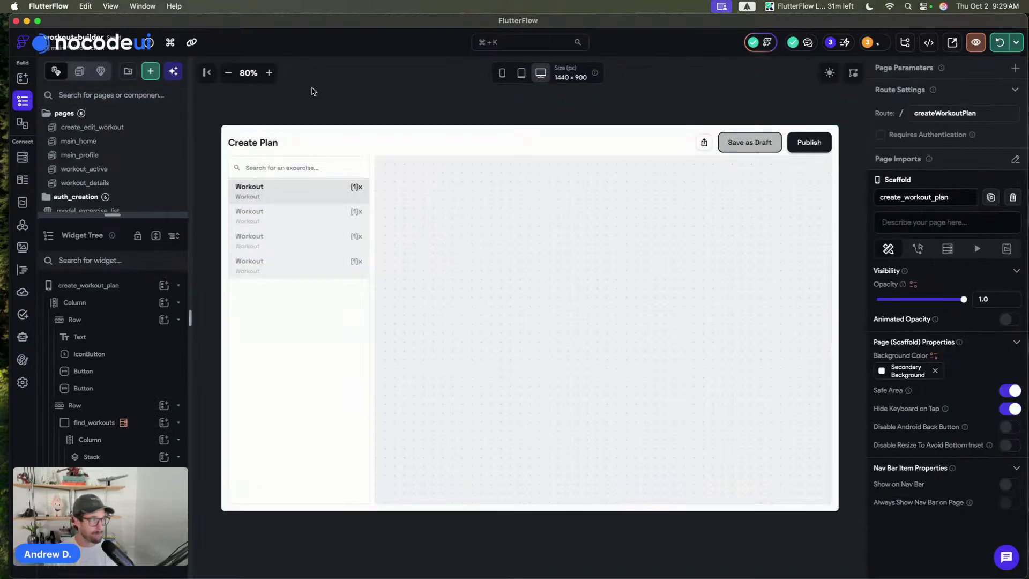
{"action": "left_click", "coordinate": [829, 75]}
{"action": "left_click", "coordinate": [830, 76]}
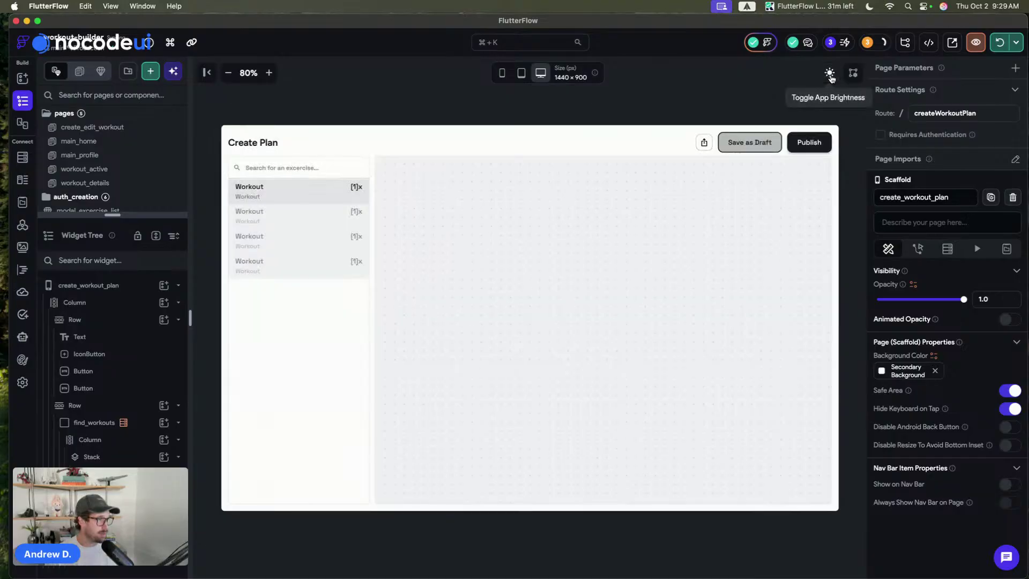
{"action": "left_click", "coordinate": [830, 77]}
{"action": "left_click", "coordinate": [829, 77]}
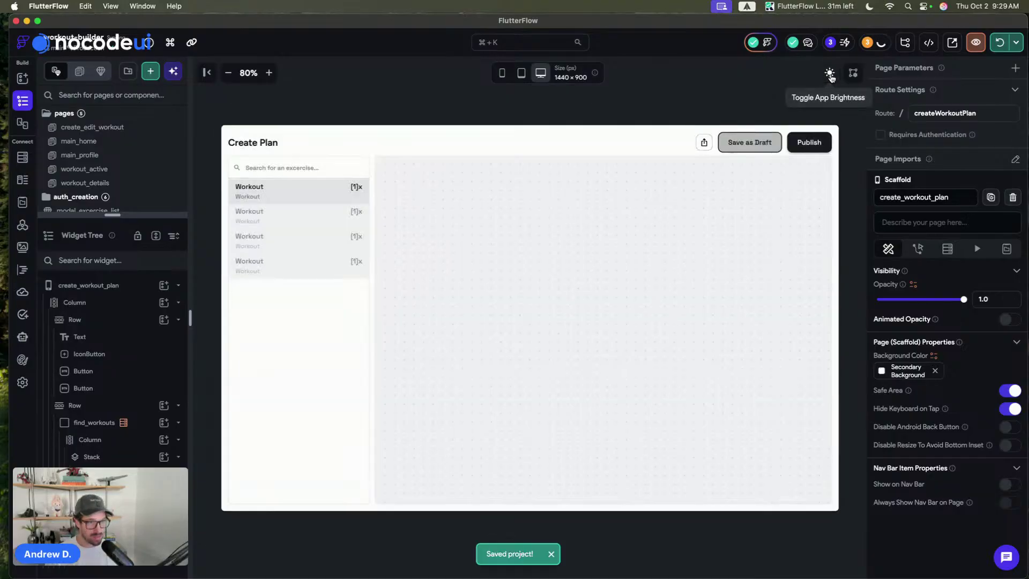
{"action": "left_click", "coordinate": [830, 76]}
{"action": "left_click", "coordinate": [830, 76]}
{"action": "left_click", "coordinate": [830, 77]}
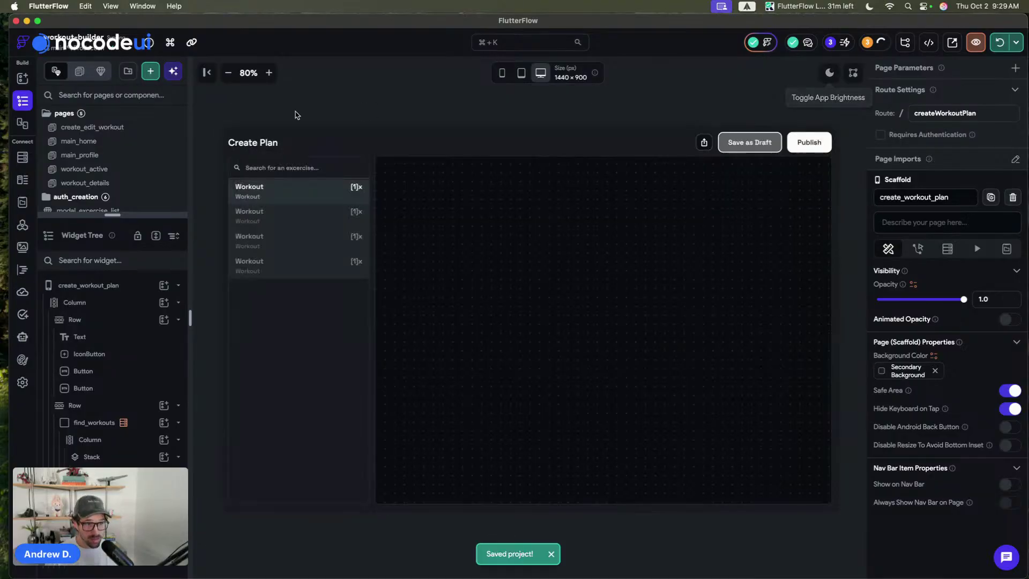
- Bring the running Chrome app preview to the front
{"action": "left_click", "coordinate": [330, 104]}
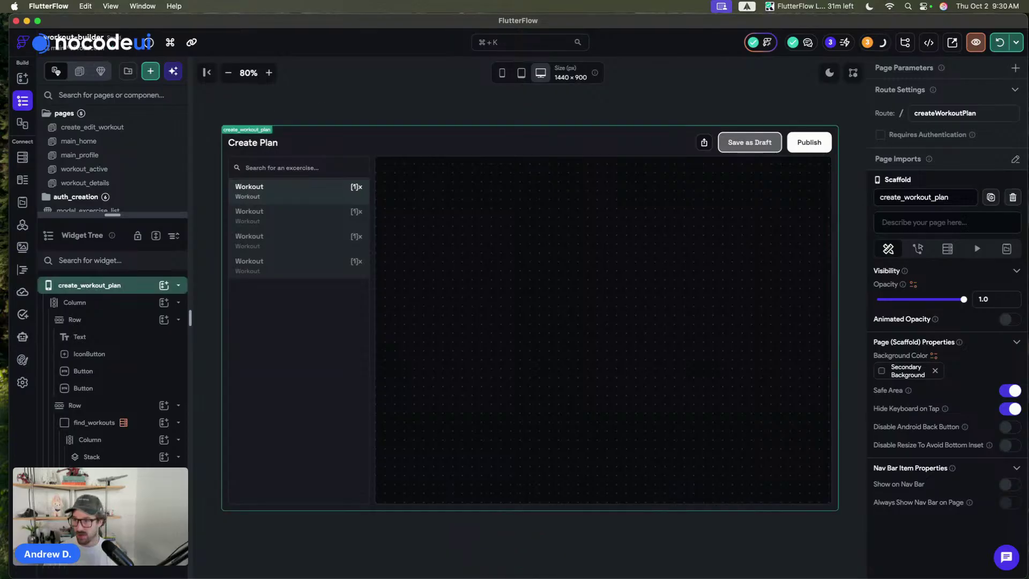
{"action": "left_click", "coordinate": [352, 104]}
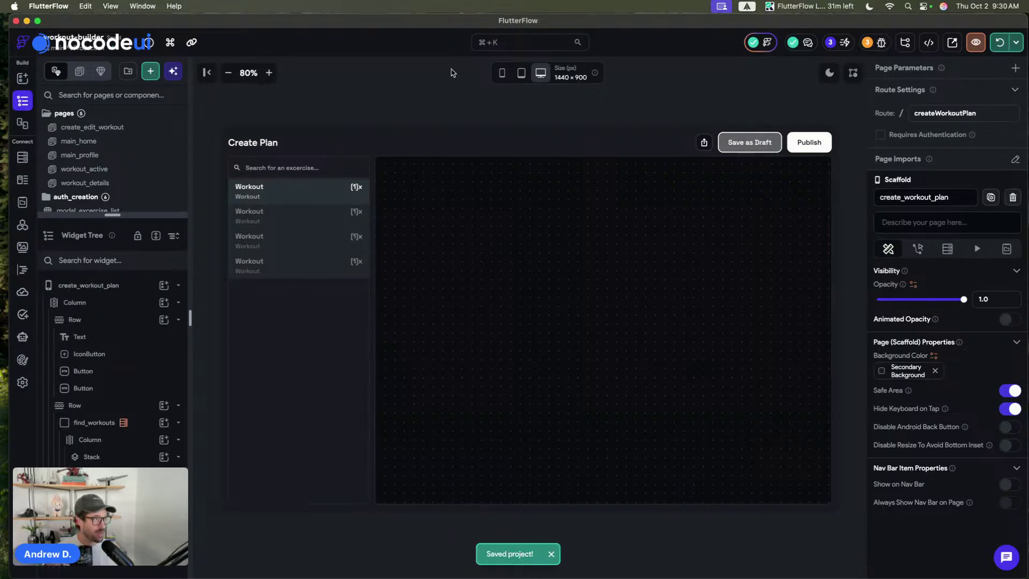
{"action": "key", "text": "ctrl+Up"}
{"action": "left_click", "coordinate": [287, 340]}
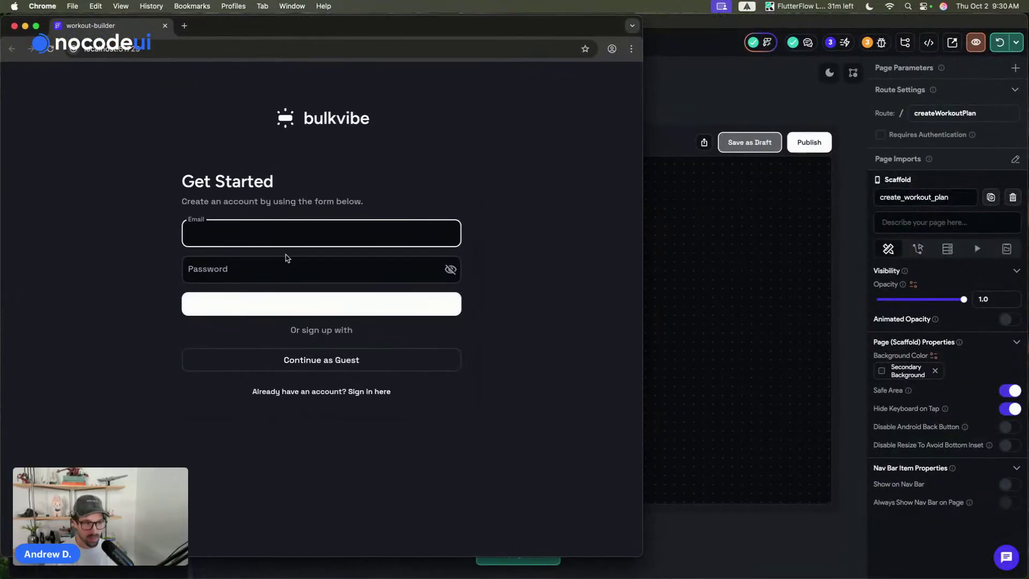
- Sign in to the bulkvibe app with the account e-mail and password
{"action": "left_click", "coordinate": [381, 392]}
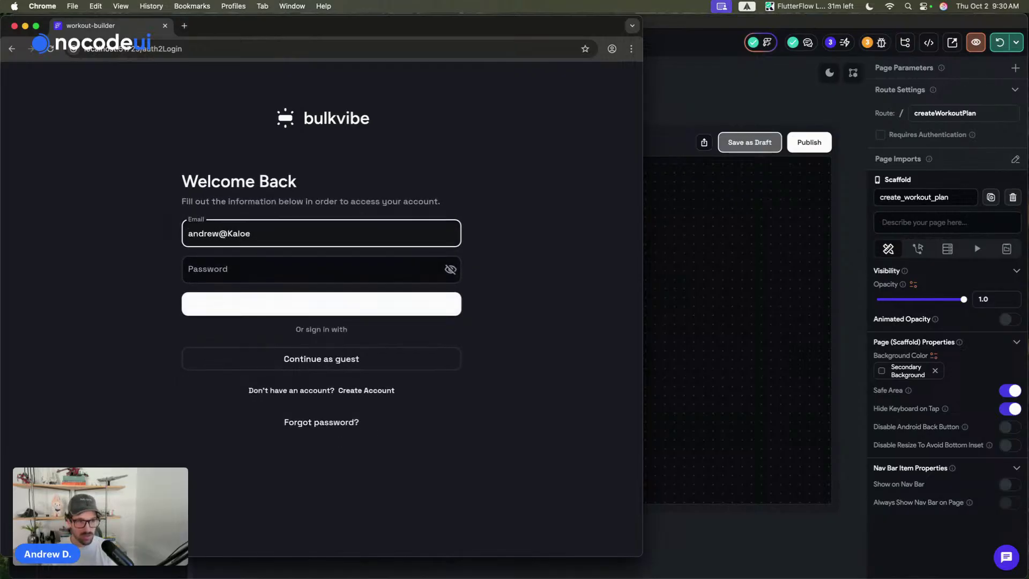
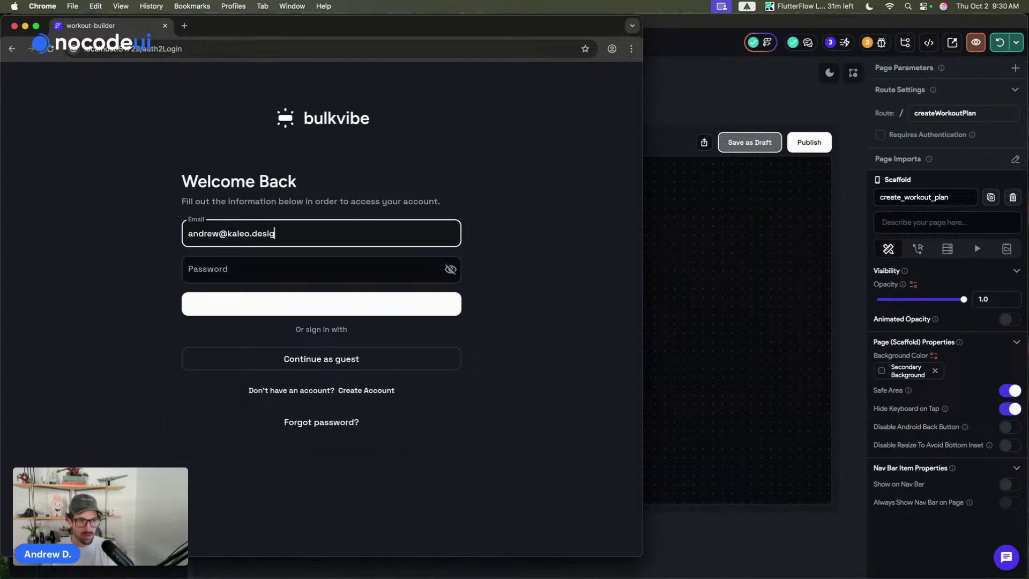
{"action": "key", "text": "Tab"}
{"action": "type", "text": "•••••••••"}
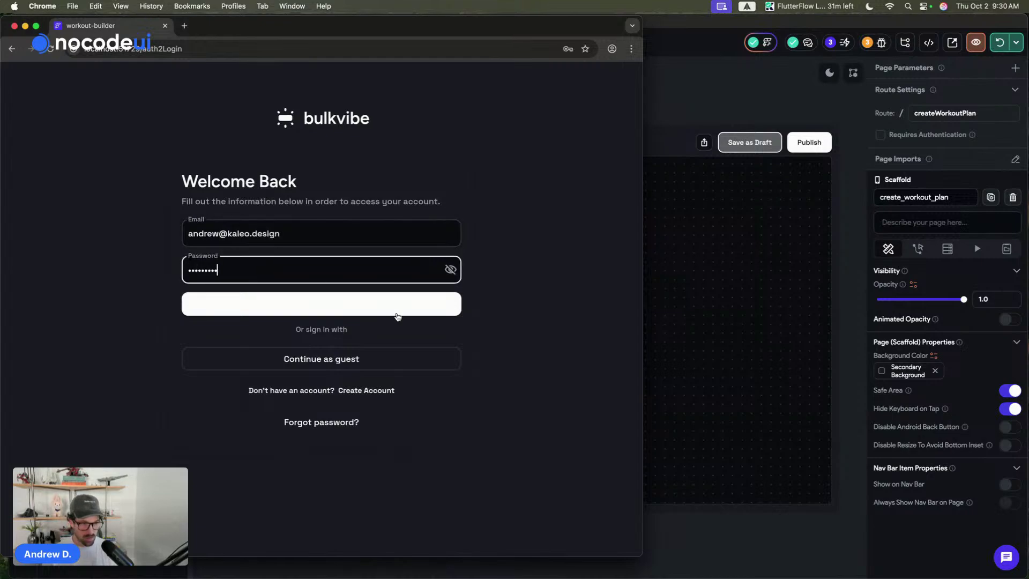
{"action": "left_click", "coordinate": [323, 304]}
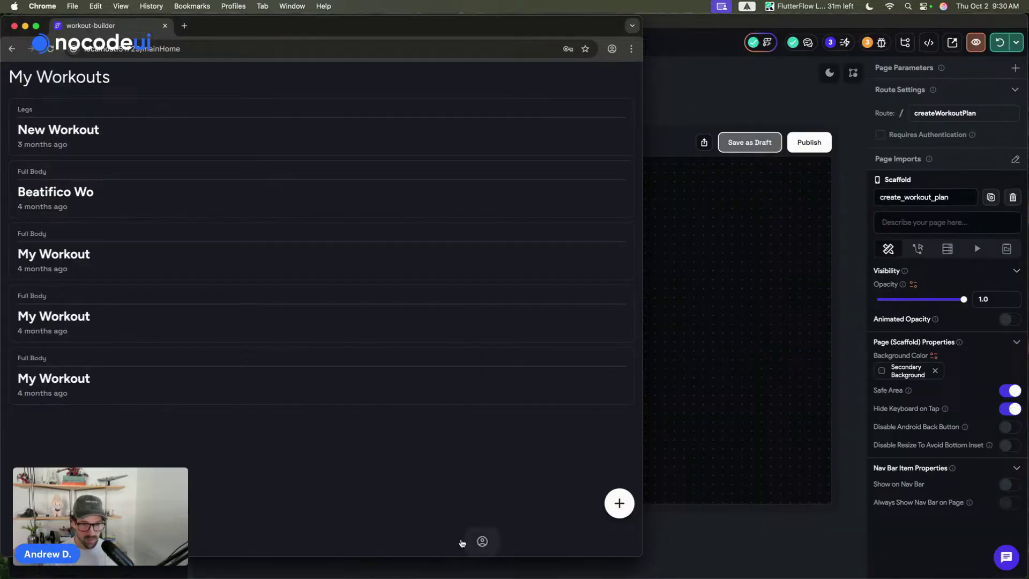
- Browse a workout, switch the app to Light Mode on Profile, and return to FlutterFlow
{"action": "left_click", "coordinate": [76, 128]}
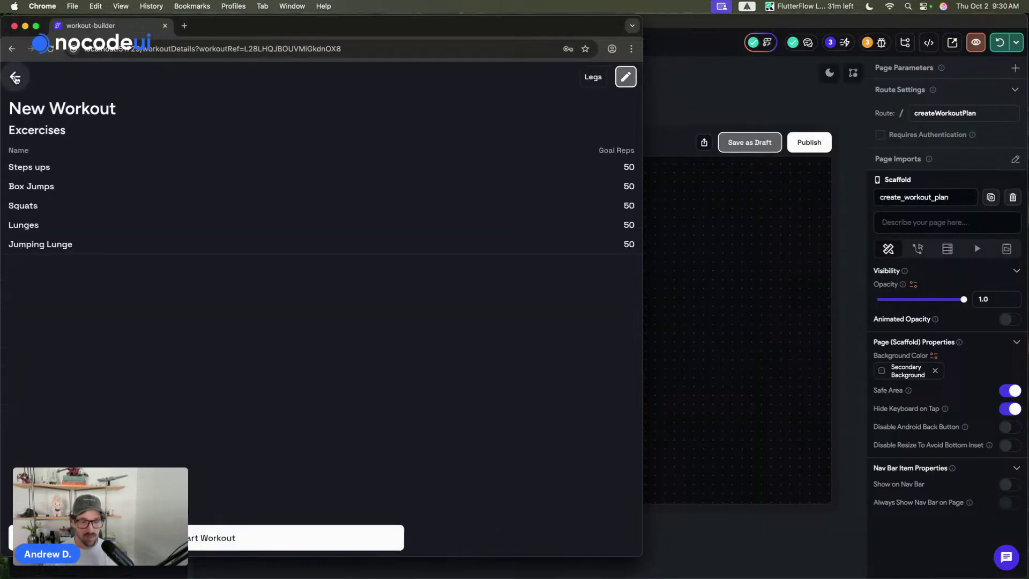
{"action": "left_click", "coordinate": [15, 77]}
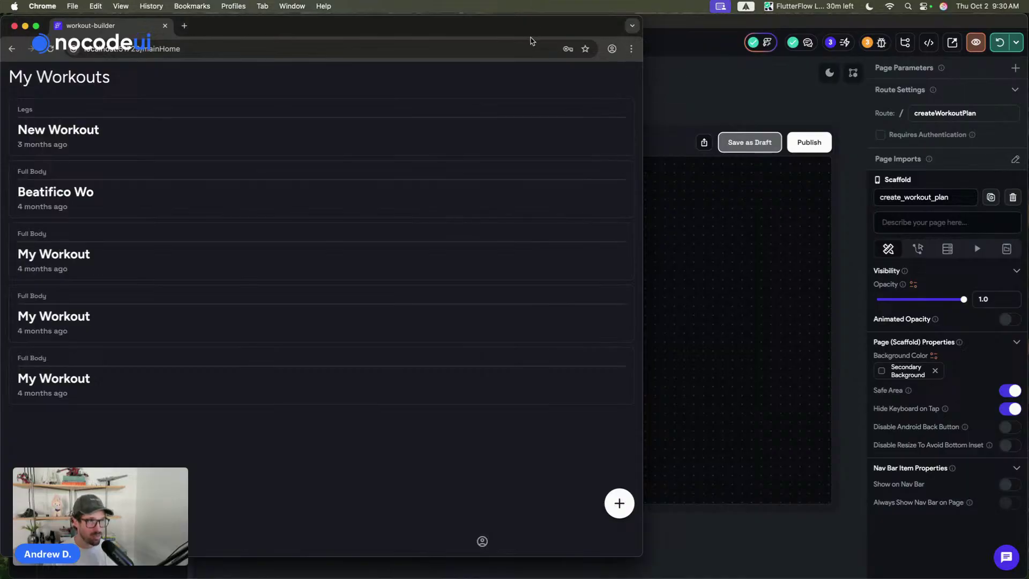
{"action": "left_click_drag", "start_coordinate": [645, 557], "coordinate": [749, 490]}
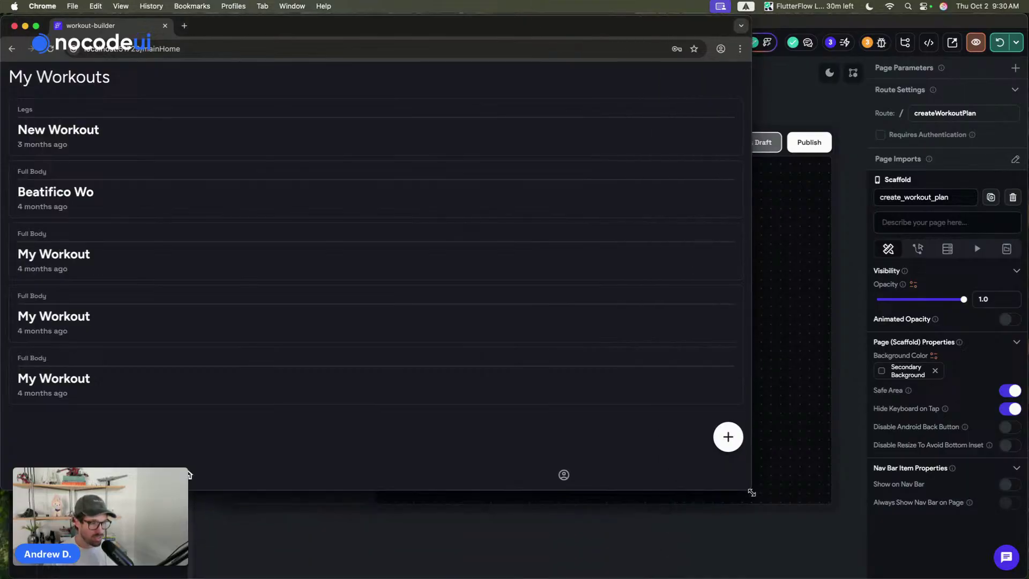
{"action": "left_click", "coordinate": [562, 474]}
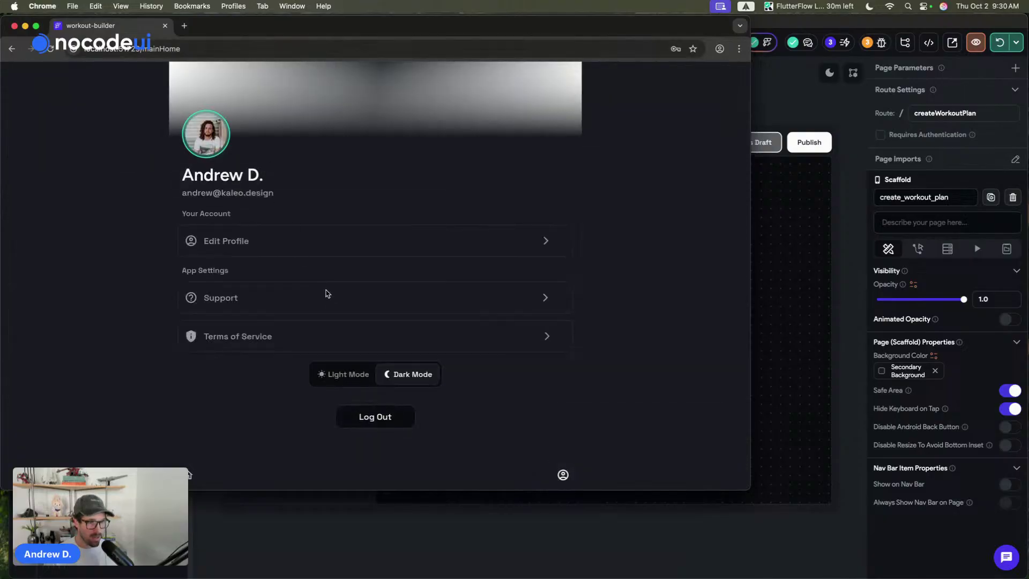
{"action": "left_click", "coordinate": [336, 374]}
{"action": "left_click", "coordinate": [190, 477]}
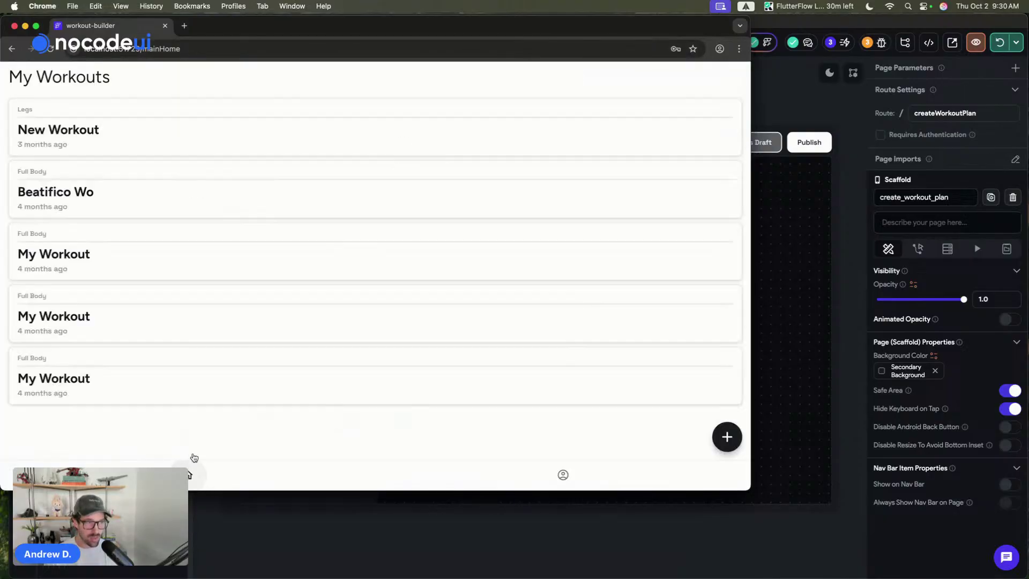
{"action": "left_click", "coordinate": [783, 106]}
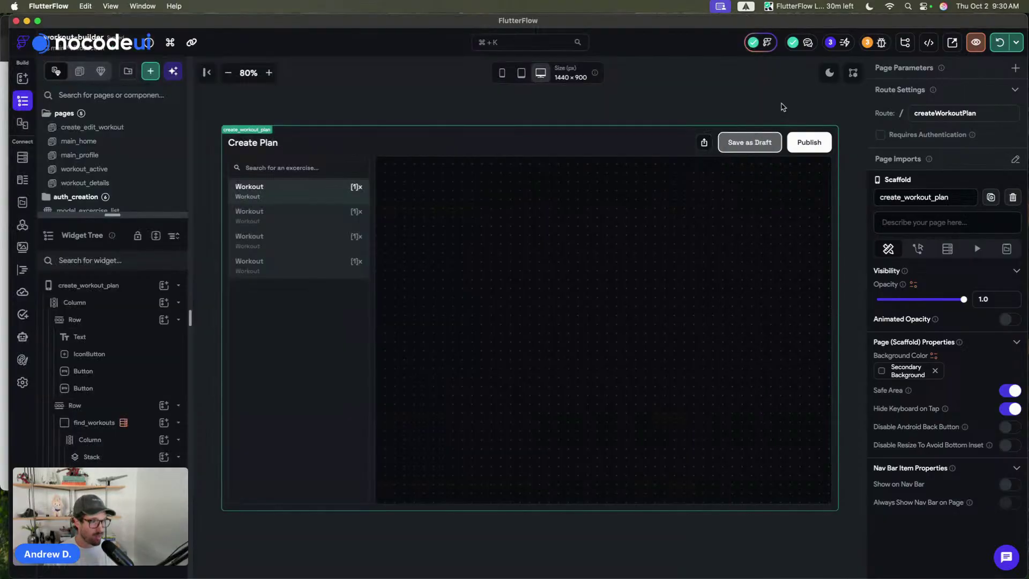
- Disable the Create Document action on main_home's add-workout floating button
{"action": "left_click", "coordinate": [97, 141]}
{"action": "left_click", "coordinate": [809, 476]}
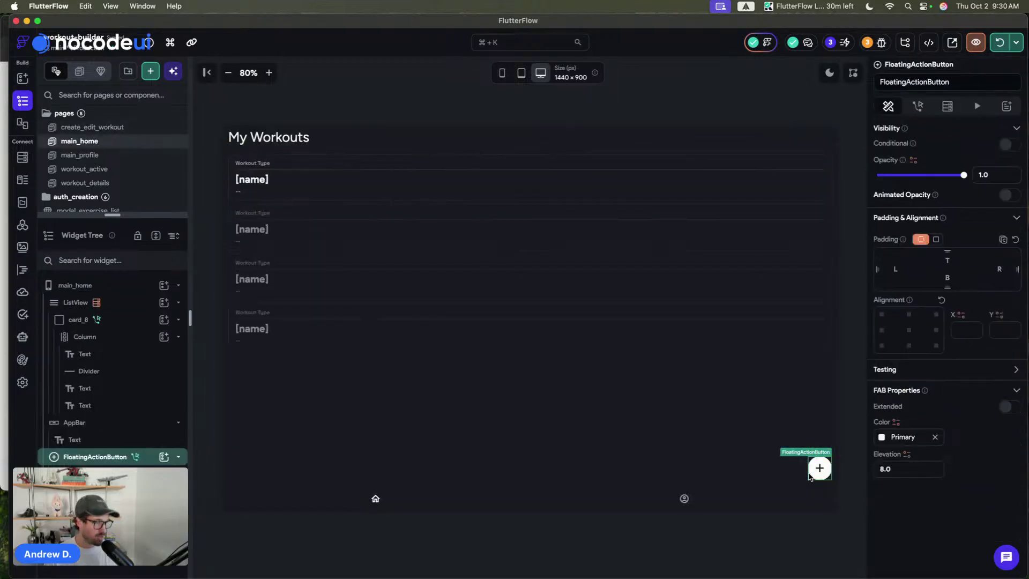
{"action": "left_click", "coordinate": [917, 107]}
{"action": "left_click", "coordinate": [914, 171]}
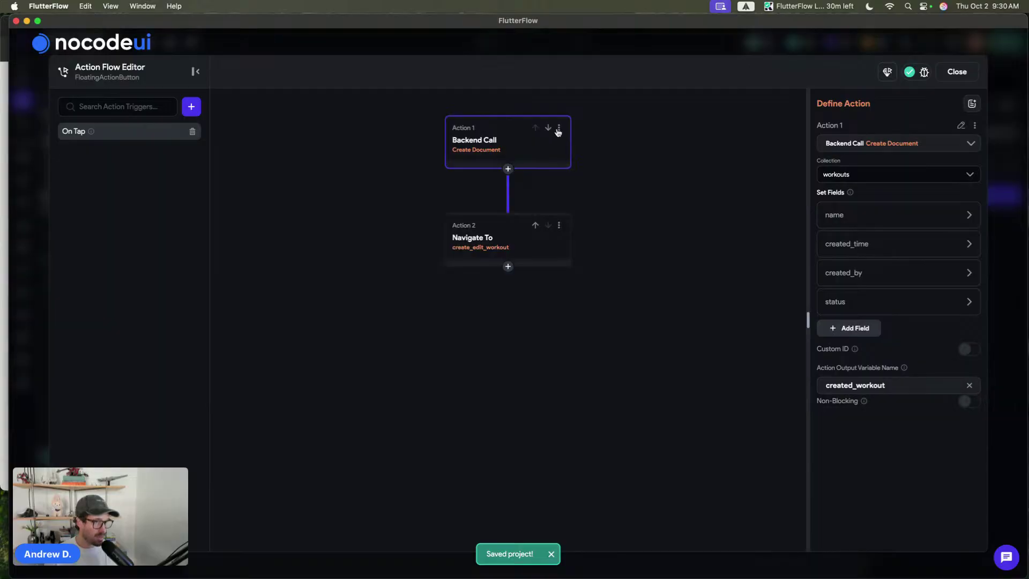
{"action": "left_click", "coordinate": [557, 129]}
{"action": "left_click", "coordinate": [525, 121]}
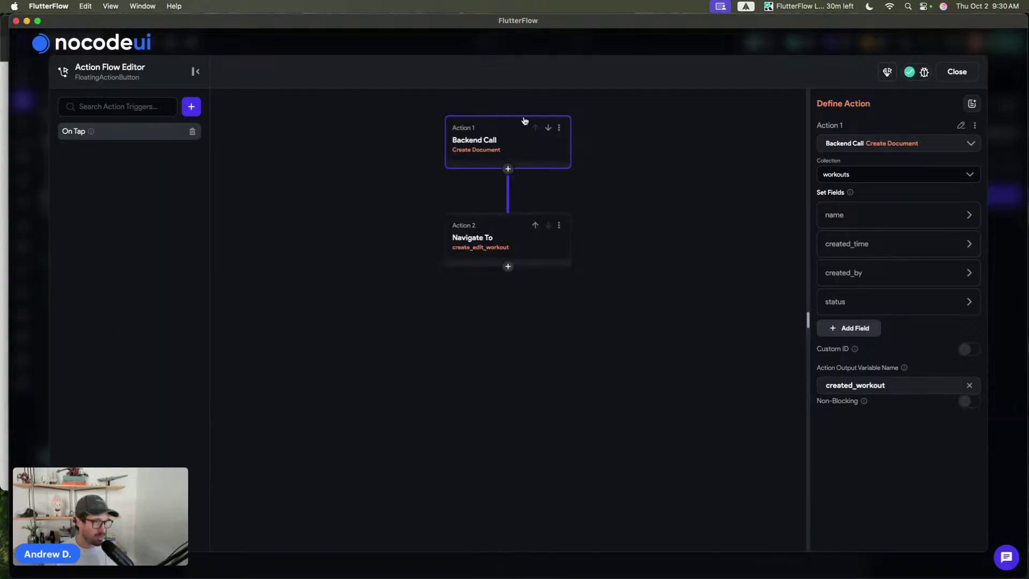
{"action": "left_click", "coordinate": [559, 129]}
{"action": "left_click", "coordinate": [513, 229]}
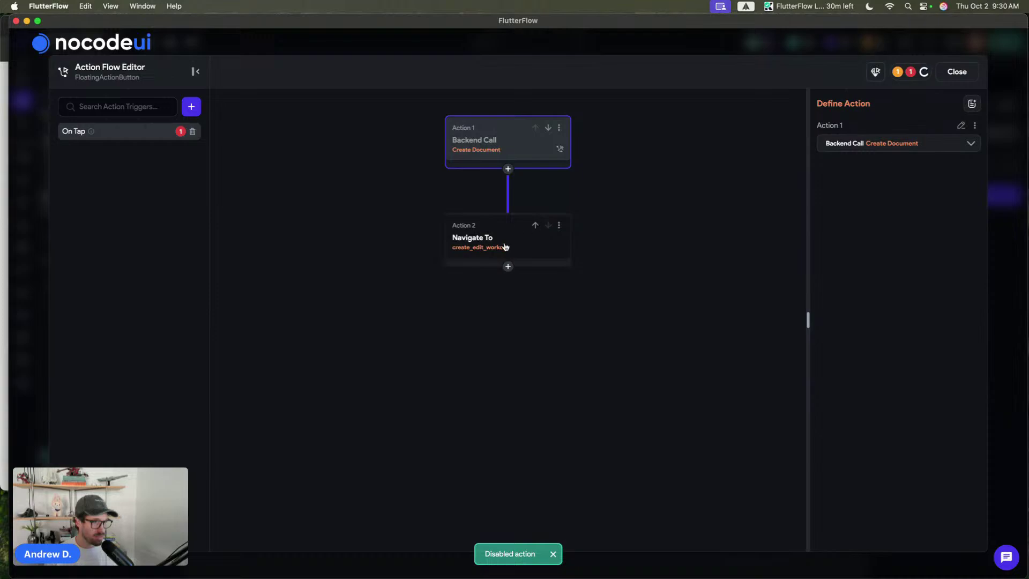
- Make Navigate To open create_workout_plan with an Instant transition
{"action": "left_click", "coordinate": [505, 247]}
{"action": "left_click", "coordinate": [878, 177]}
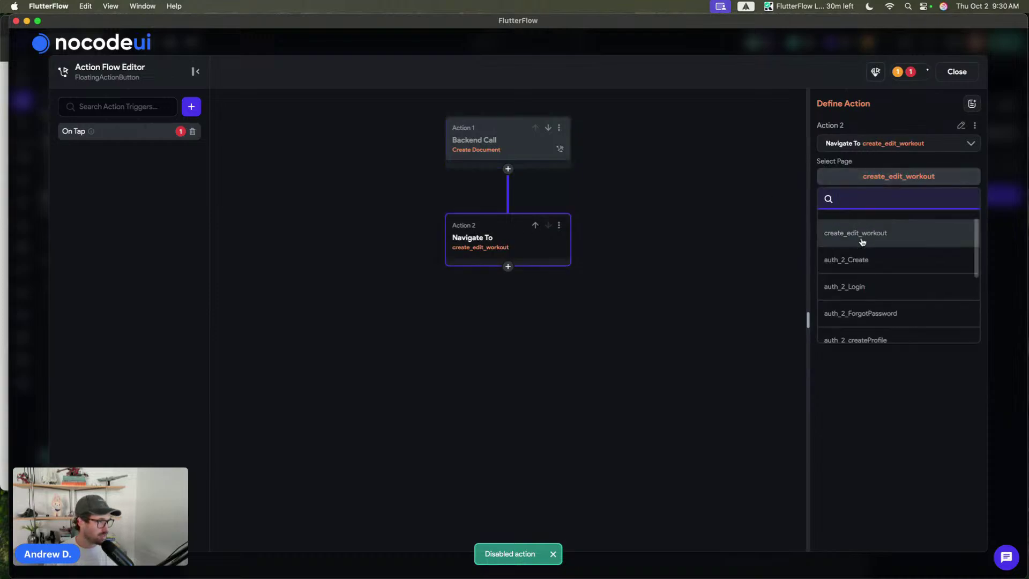
{"action": "scroll", "coordinate": [861, 241], "scroll_direction": "down", "scroll_amount": 5}
{"action": "left_click", "coordinate": [879, 330]}
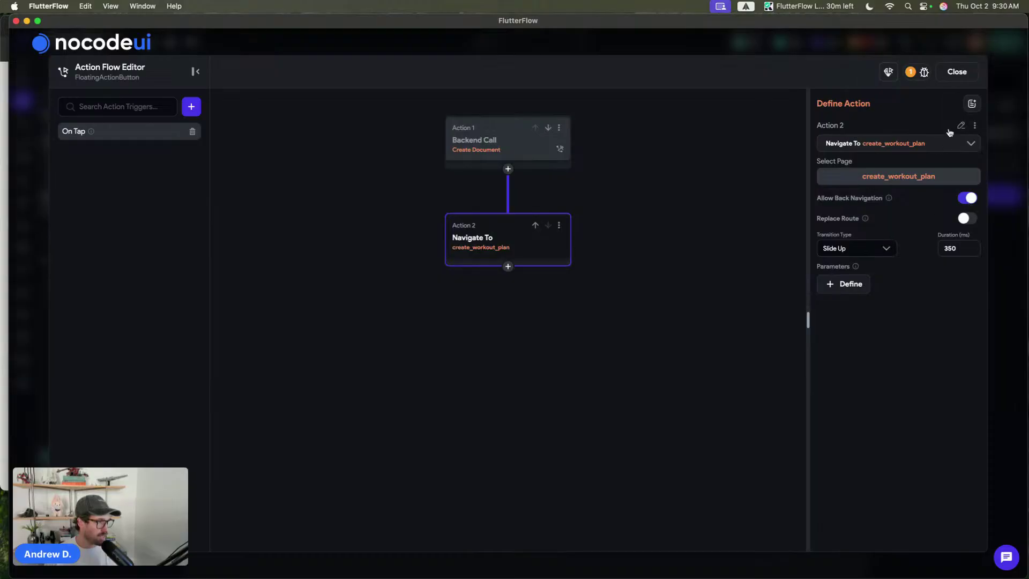
{"action": "left_click", "coordinate": [865, 248]}
{"action": "left_click", "coordinate": [858, 292]}
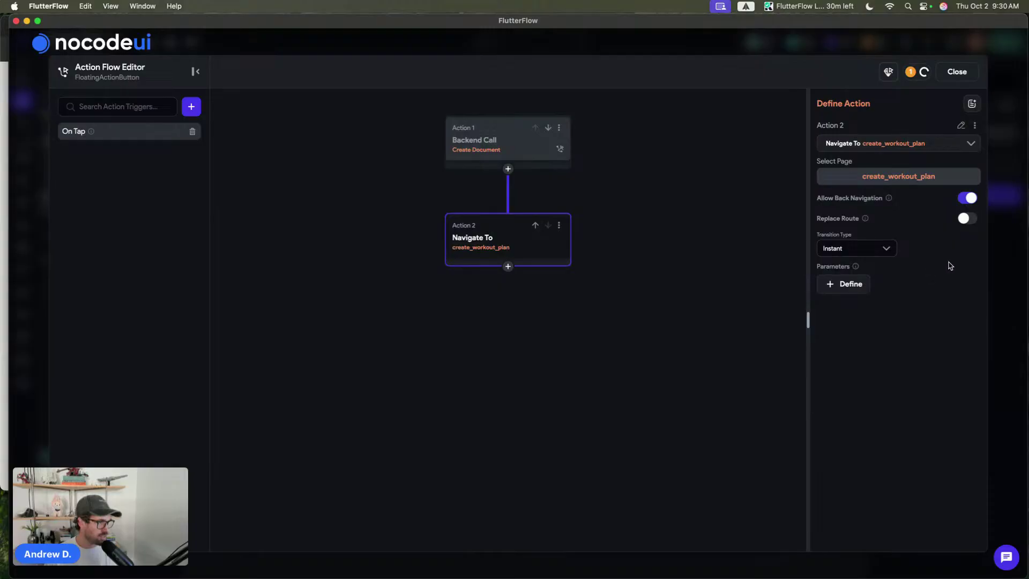
{"action": "left_click", "coordinate": [952, 75]}
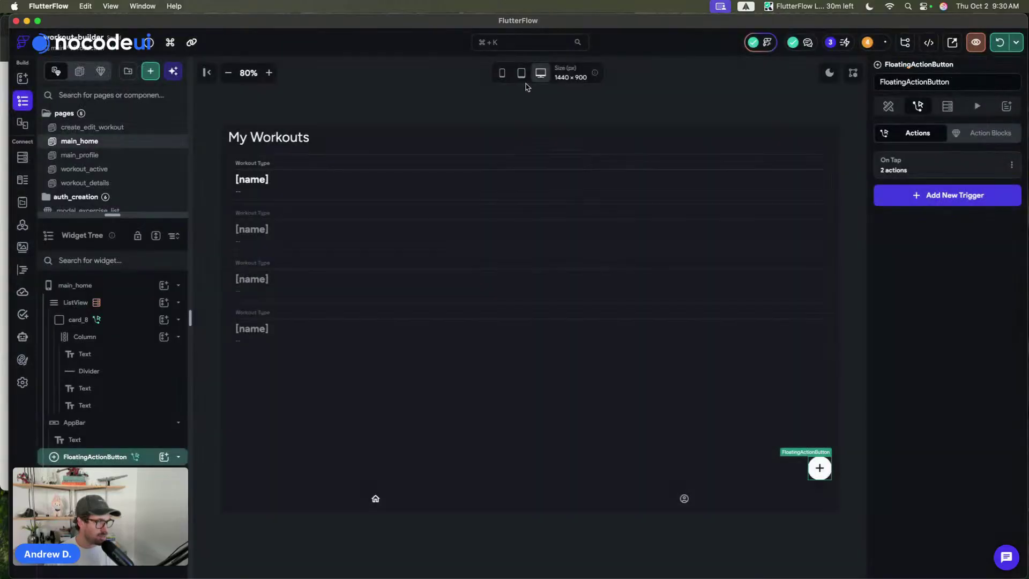
- Refresh the app preview, open the create_workout_plan page and save the project
{"action": "left_click", "coordinate": [483, 118]}
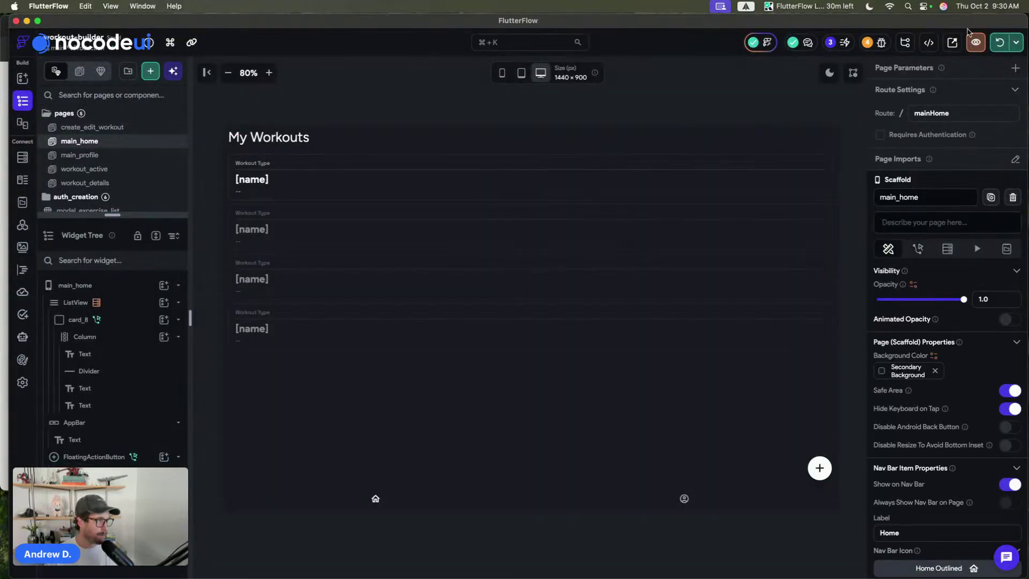
{"action": "left_click", "coordinate": [993, 44]}
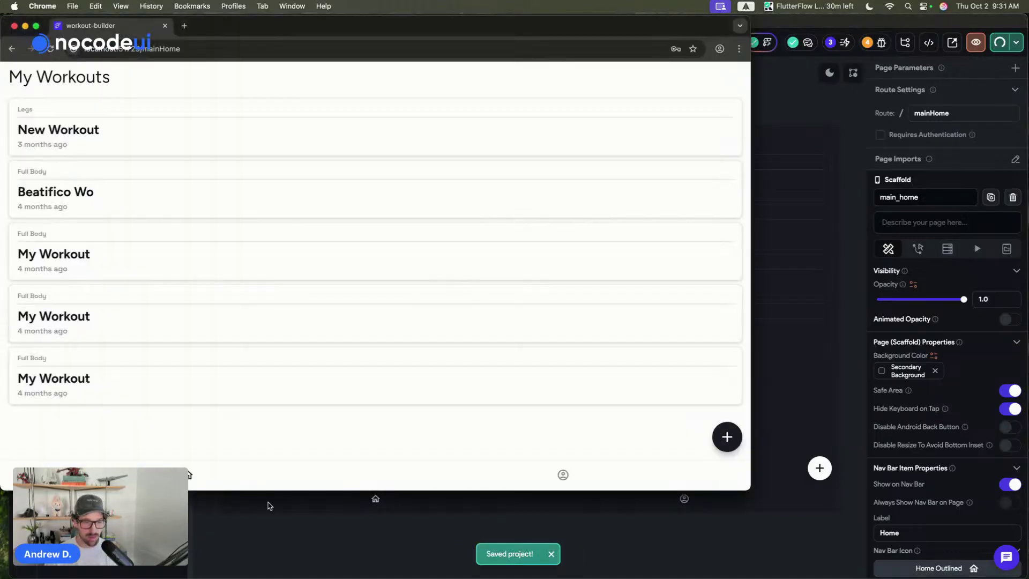
{"action": "key", "text": "super+Tab"}
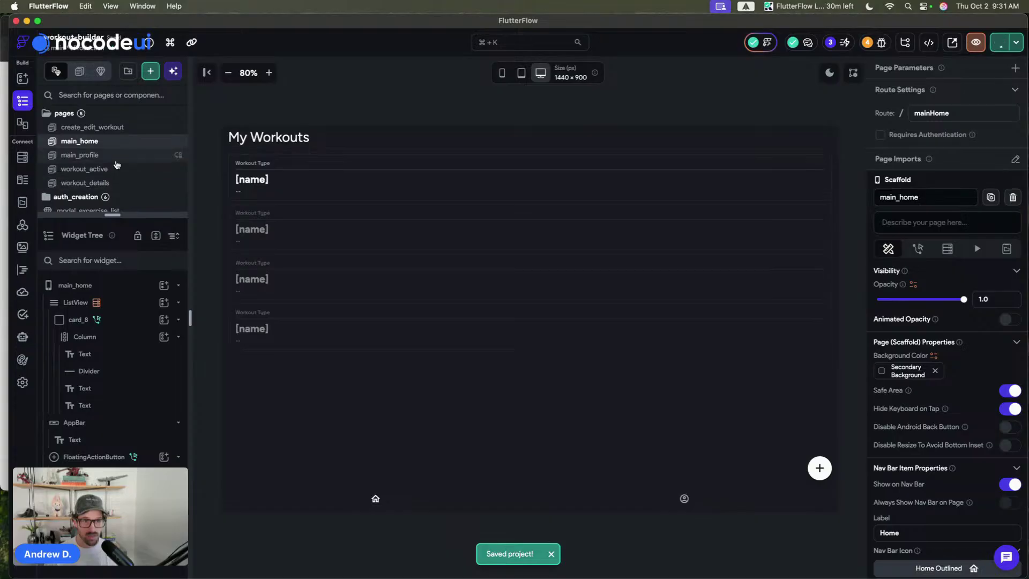
{"action": "scroll", "coordinate": [117, 164], "scroll_direction": "down", "scroll_amount": 3}
{"action": "left_click", "coordinate": [123, 173]}
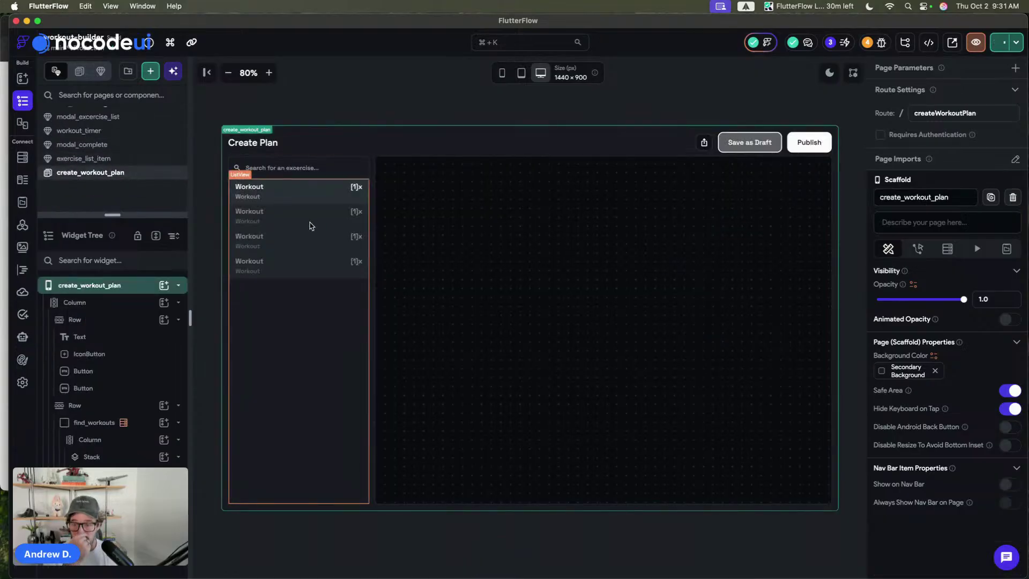
{"action": "key", "text": "super+s"}
- Dismiss Chrome's password breach warning and view the excercises collection's Firestore schema
{"action": "key", "text": "super+Tab"}
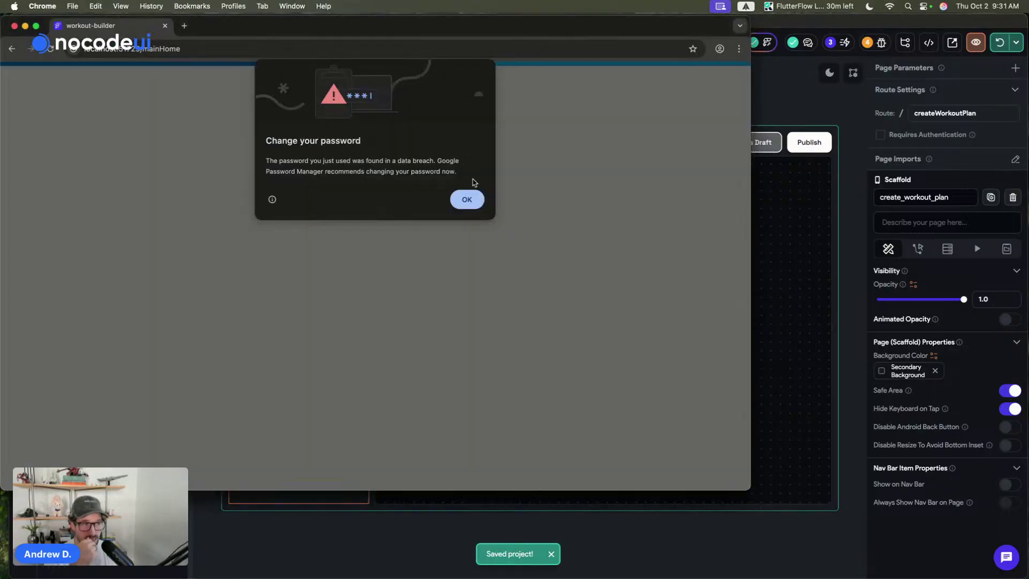
{"action": "left_click", "coordinate": [467, 202]}
{"action": "key", "text": "super+Tab"}
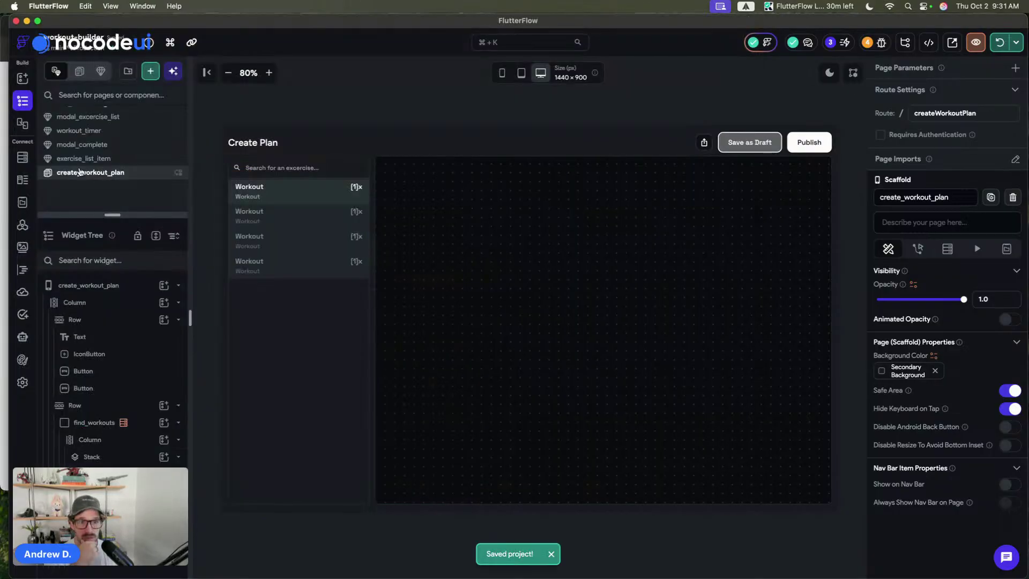
{"action": "left_click", "coordinate": [22, 158]}
{"action": "left_click", "coordinate": [88, 138]}
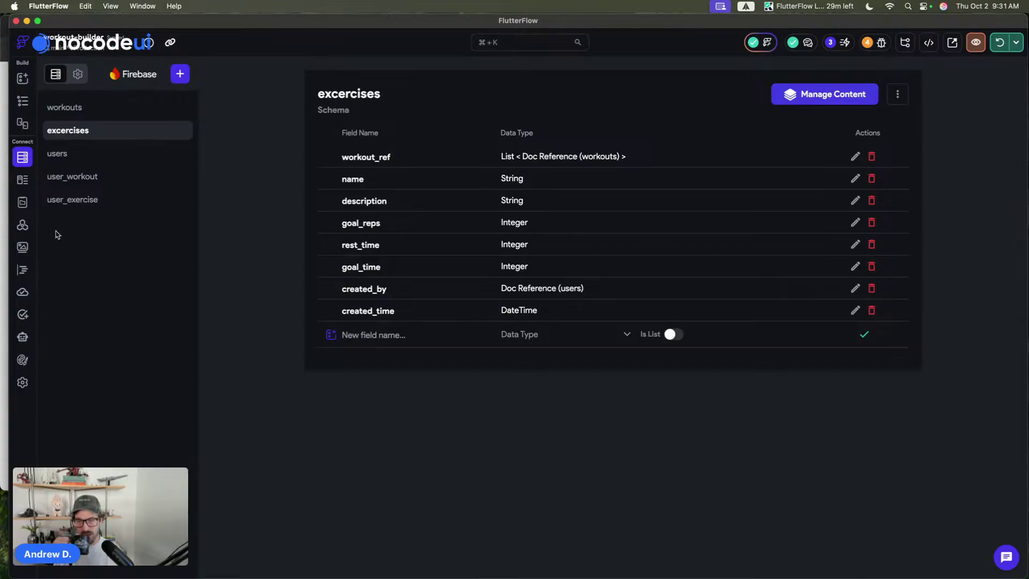
- Go from the excercises schema back to the Widget Tree page editor
{"action": "left_click", "coordinate": [23, 101]}
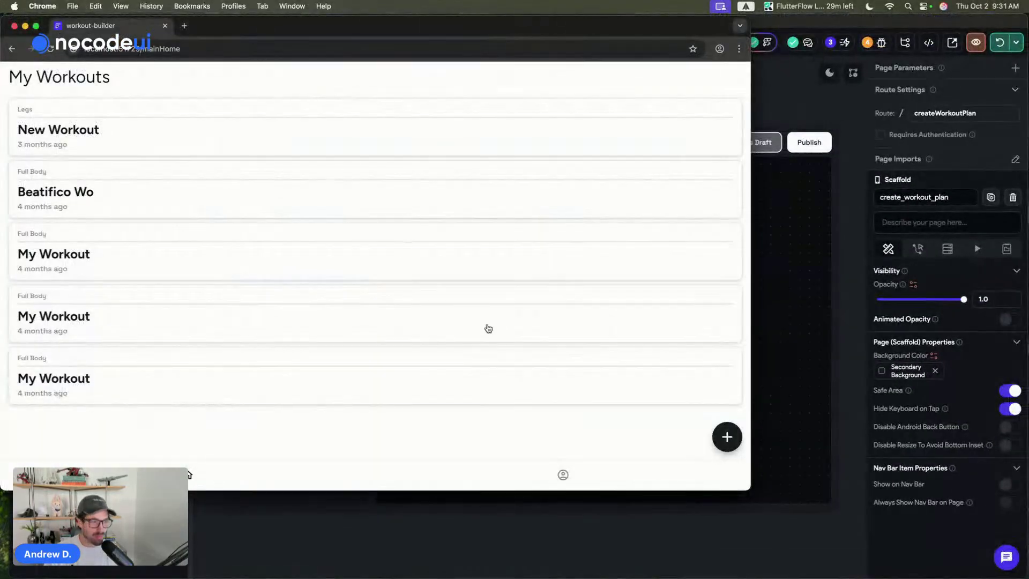
- Open Create Plan in the preview via the + button and scroll through all listed exercises
{"action": "left_click", "coordinate": [726, 438]}
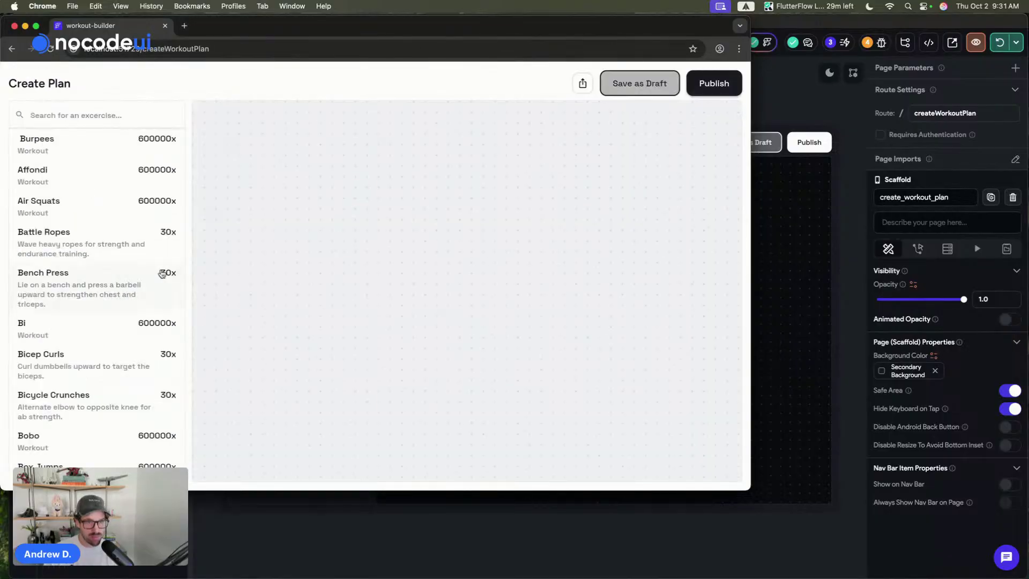
{"action": "scroll", "coordinate": [77, 218], "scroll_direction": "down", "scroll_amount": 20}
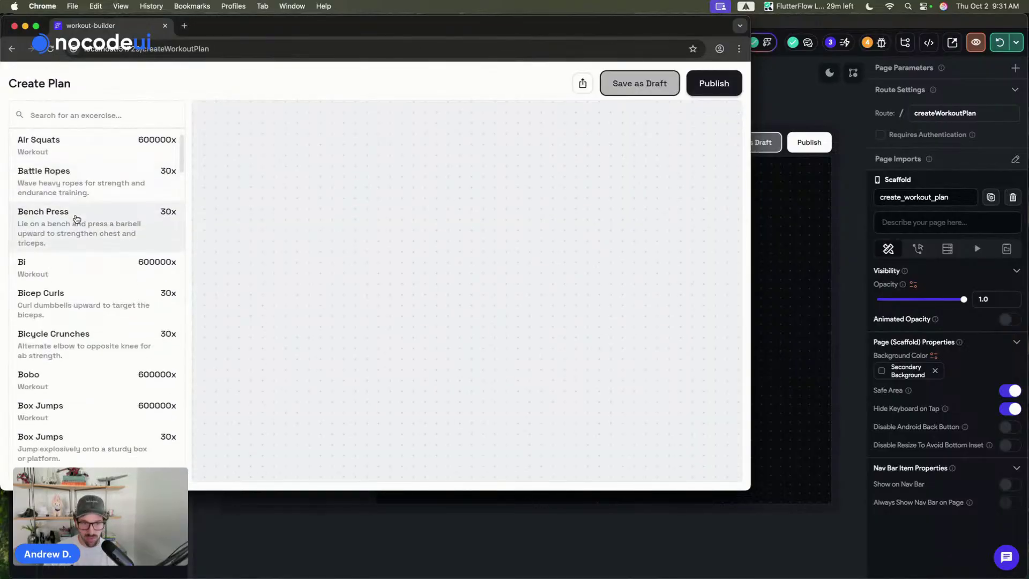
{"action": "scroll", "coordinate": [77, 218], "scroll_direction": "down", "scroll_amount": 5}
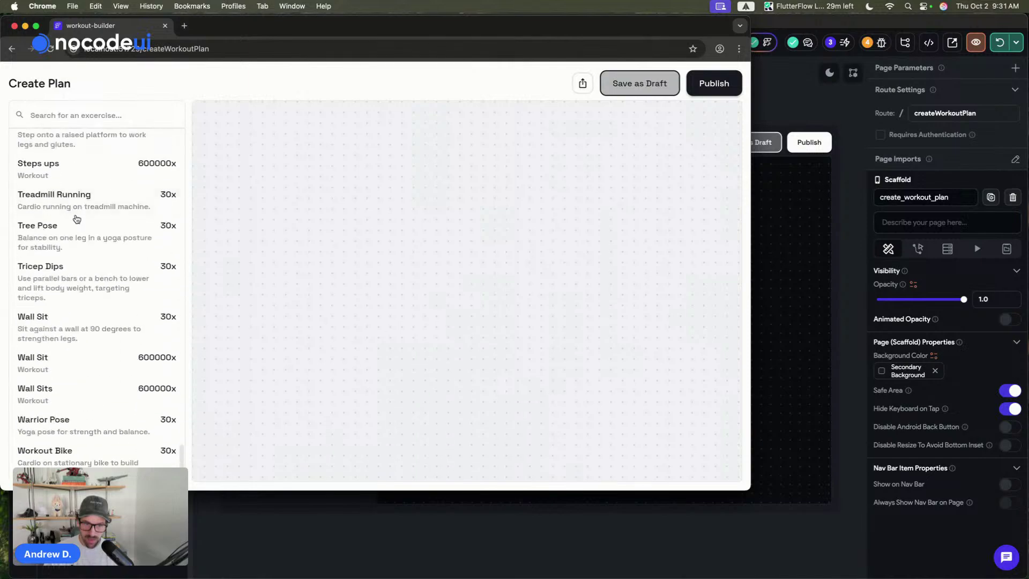
{"action": "scroll", "coordinate": [76, 219], "scroll_direction": "up", "scroll_amount": 20}
{"action": "scroll", "coordinate": [77, 219], "scroll_direction": "up", "scroll_amount": 10}
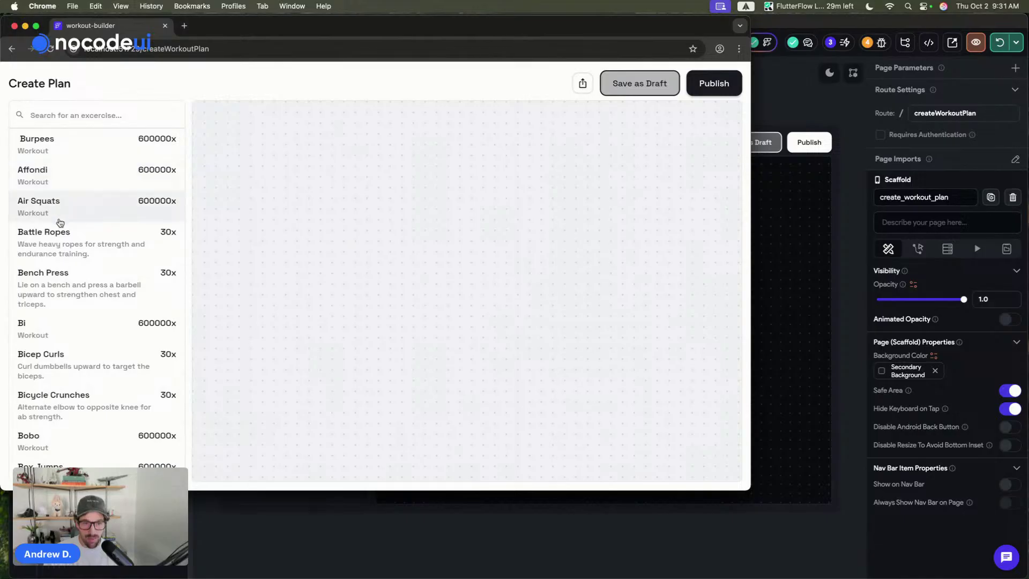
{"action": "scroll", "coordinate": [63, 214], "scroll_direction": "down", "scroll_amount": 5}
{"action": "scroll", "coordinate": [60, 223], "scroll_direction": "down", "scroll_amount": 10}
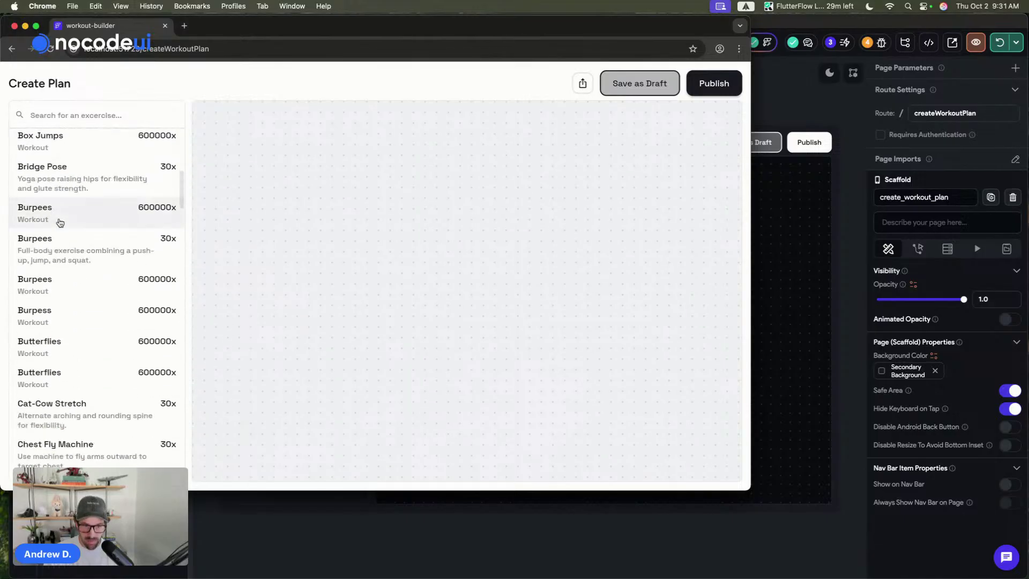
{"action": "scroll", "coordinate": [60, 222], "scroll_direction": "down", "scroll_amount": 15}
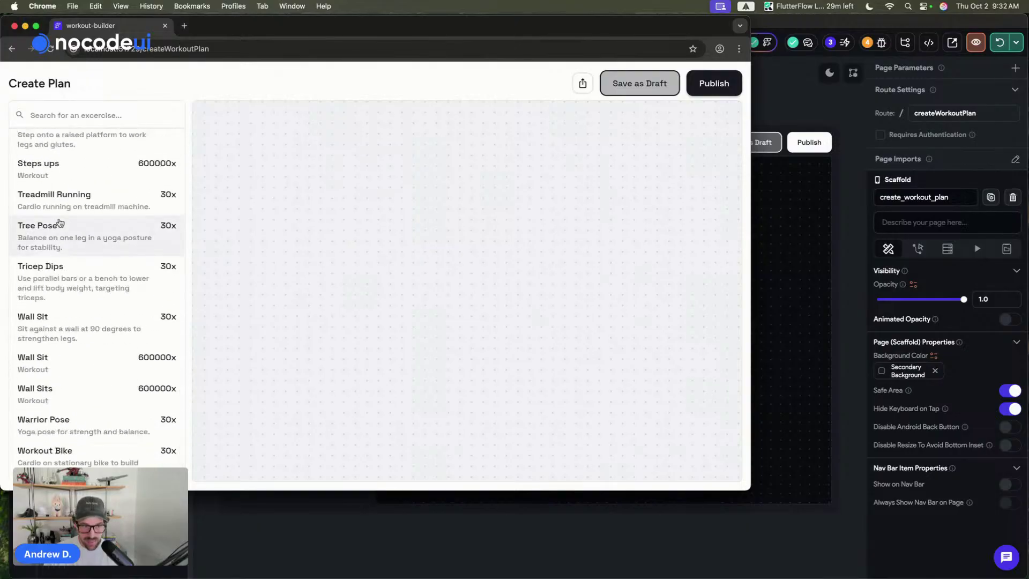
{"action": "scroll", "coordinate": [60, 223], "scroll_direction": "up", "scroll_amount": 20}
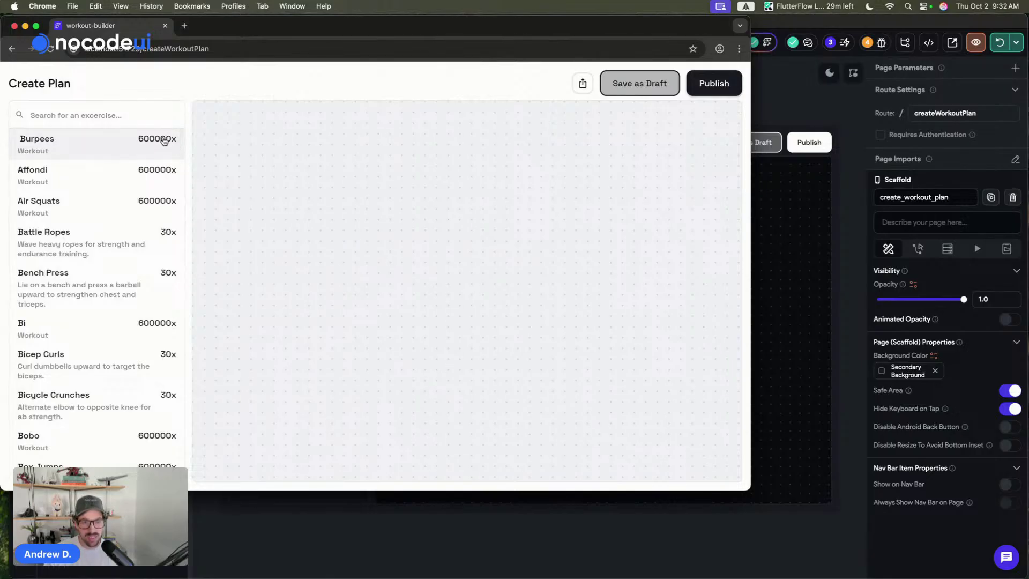
{"action": "scroll", "coordinate": [136, 144], "scroll_direction": "down", "scroll_amount": 1}
{"action": "scroll", "coordinate": [134, 140], "scroll_direction": "up", "scroll_amount": 1}
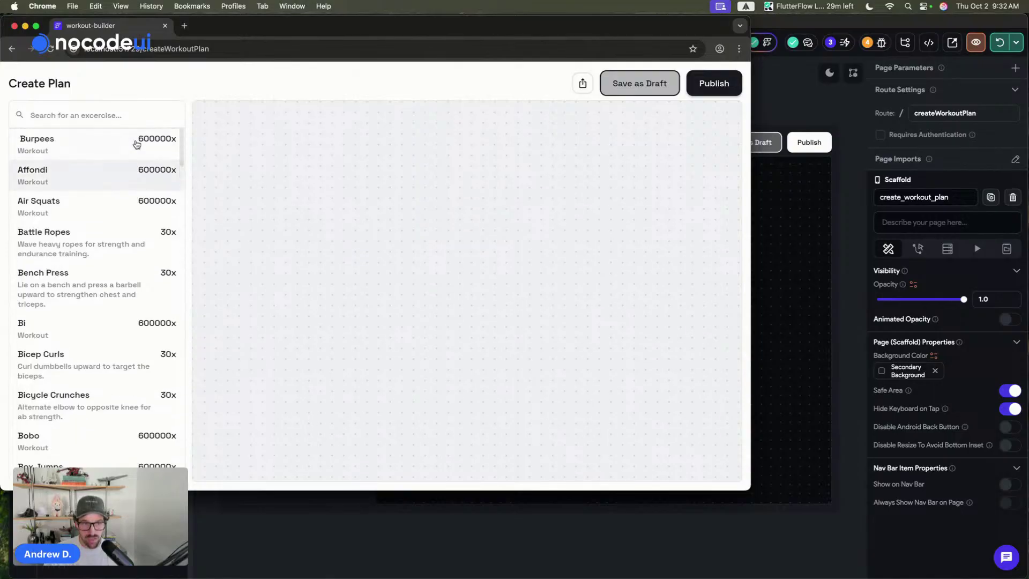
{"action": "left_click", "coordinate": [801, 115]}
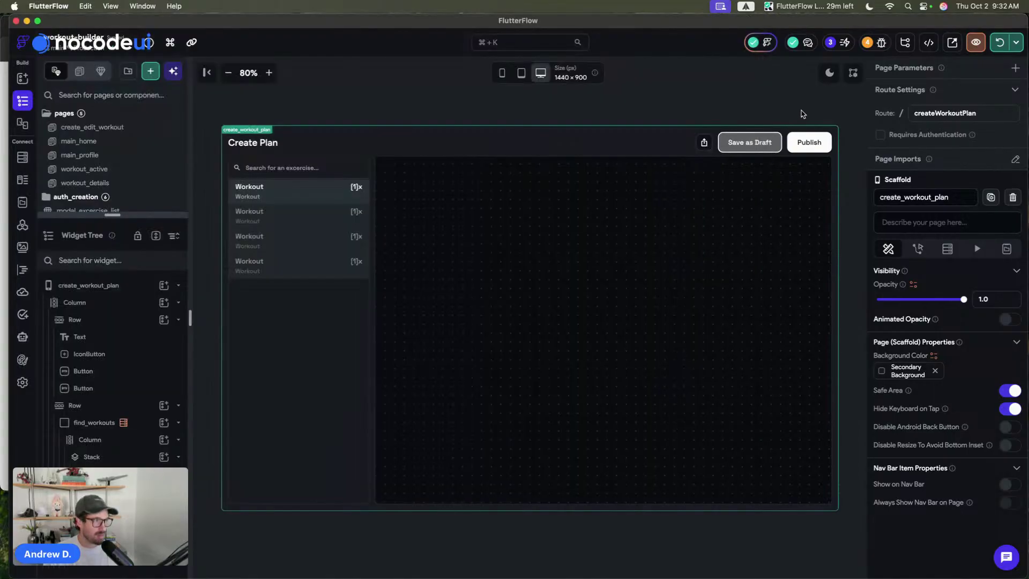
- In exercise_list_item, switch the count text's Text 1 from goal_time to exerciseDoc's goal_reps
{"action": "left_click", "coordinate": [355, 188]}
{"action": "scroll", "coordinate": [930, 370], "scroll_direction": "down", "scroll_amount": 5}
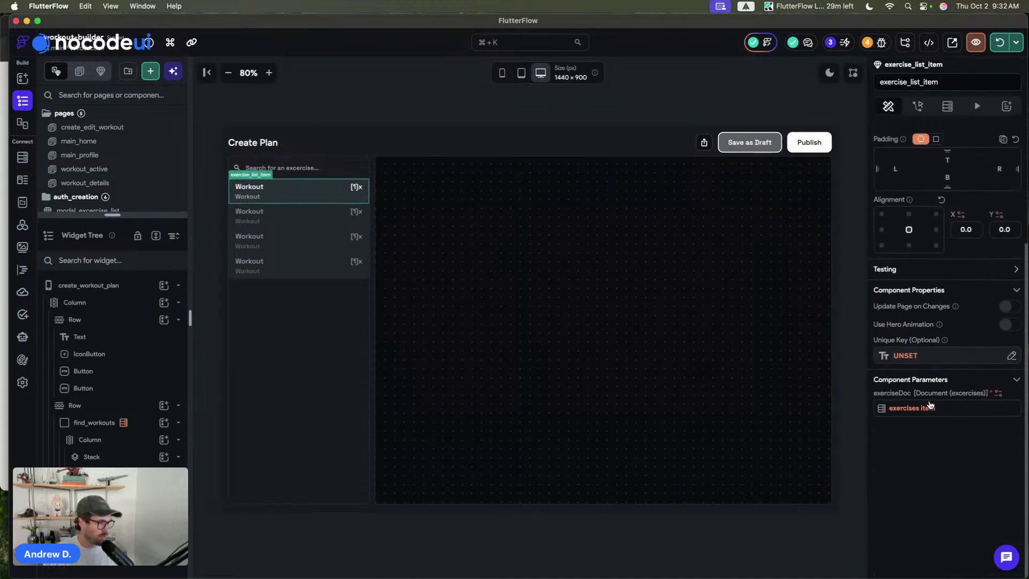
{"action": "double_click", "coordinate": [318, 191]}
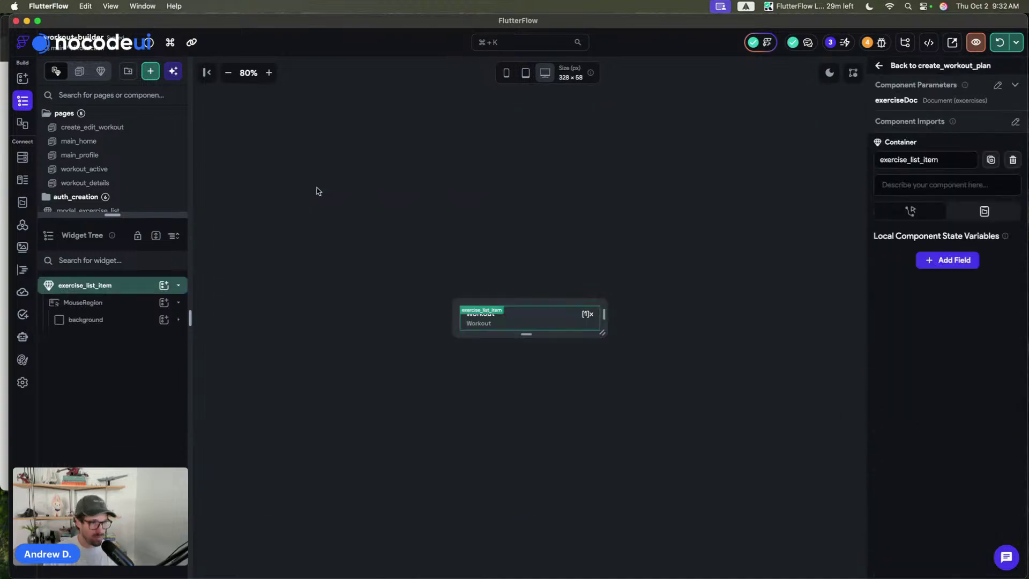
{"action": "left_click", "coordinate": [590, 320]}
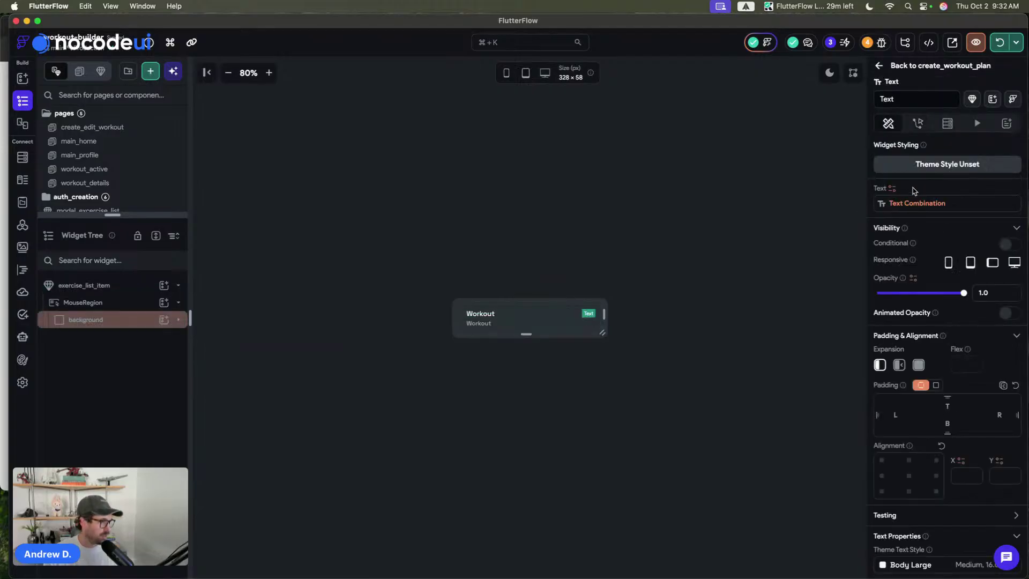
{"action": "left_click", "coordinate": [928, 214]}
{"action": "left_click", "coordinate": [757, 298]}
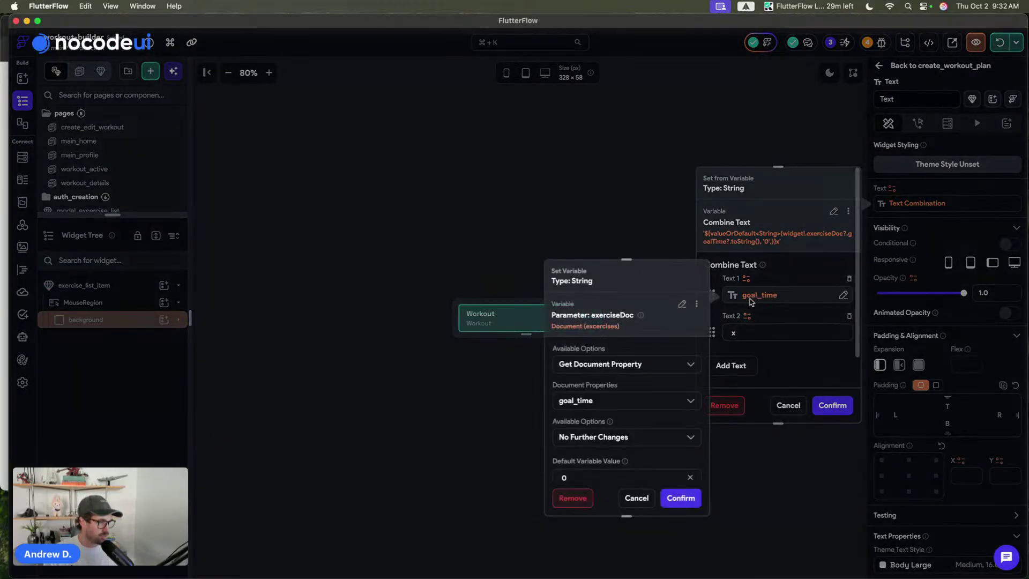
{"action": "left_click", "coordinate": [582, 403]}
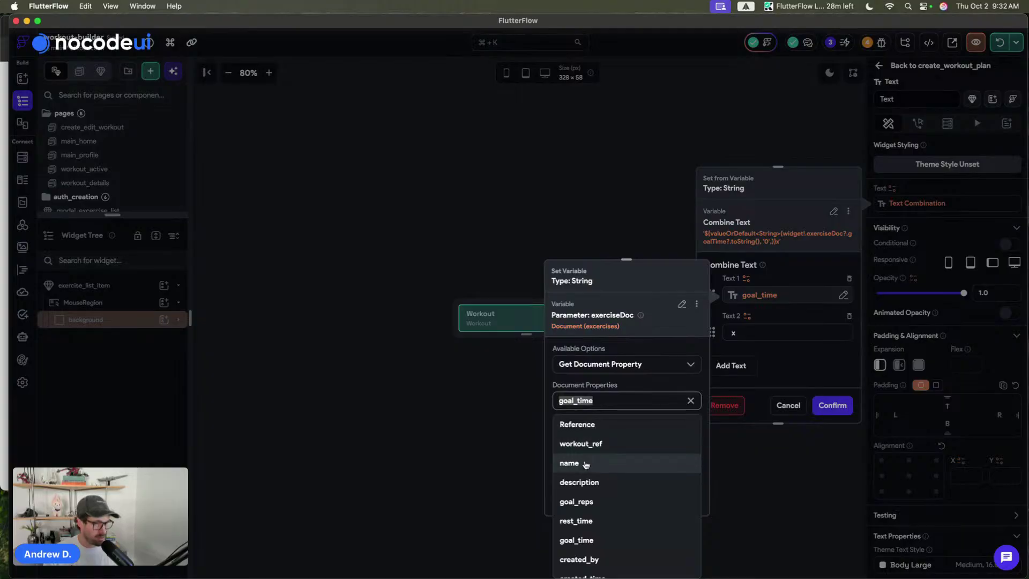
{"action": "left_click", "coordinate": [586, 504]}
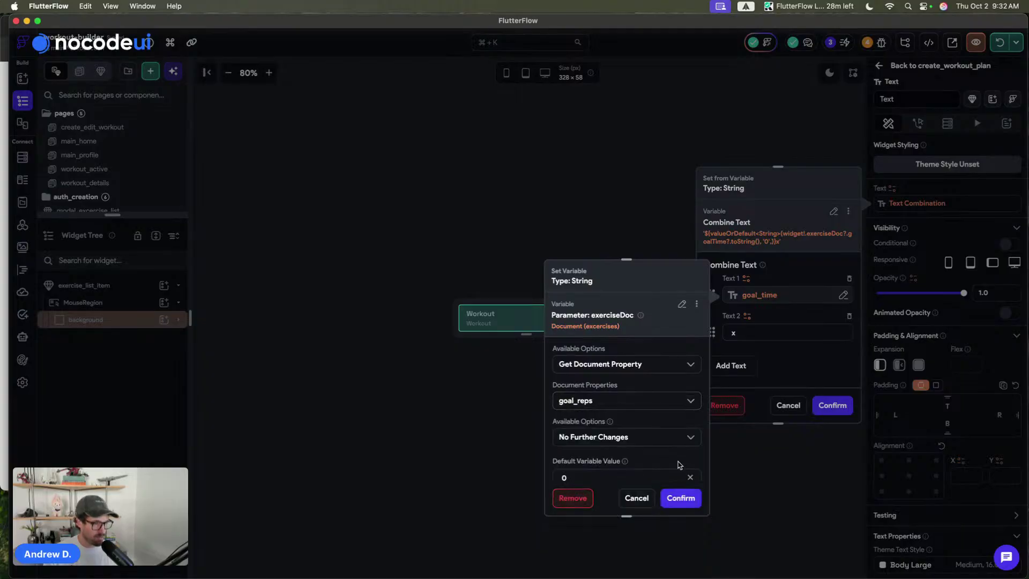
{"action": "left_click", "coordinate": [680, 496]}
{"action": "left_click", "coordinate": [837, 409]}
{"action": "left_click", "coordinate": [611, 179]}
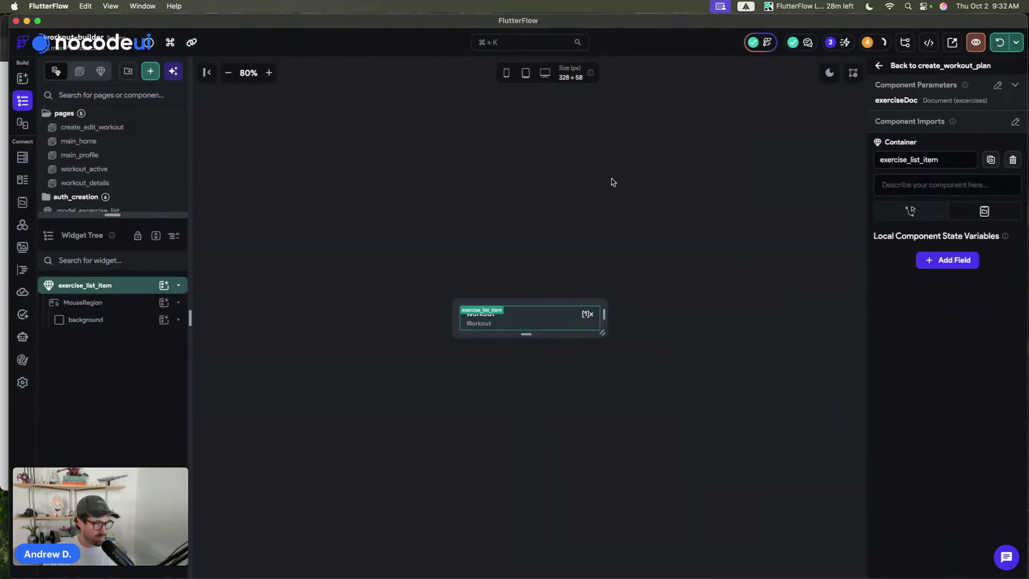
- Hot-reload from create_workout_plan and try the preview's search field above exercises showing counts like 30x
{"action": "left_click", "coordinate": [894, 67]}
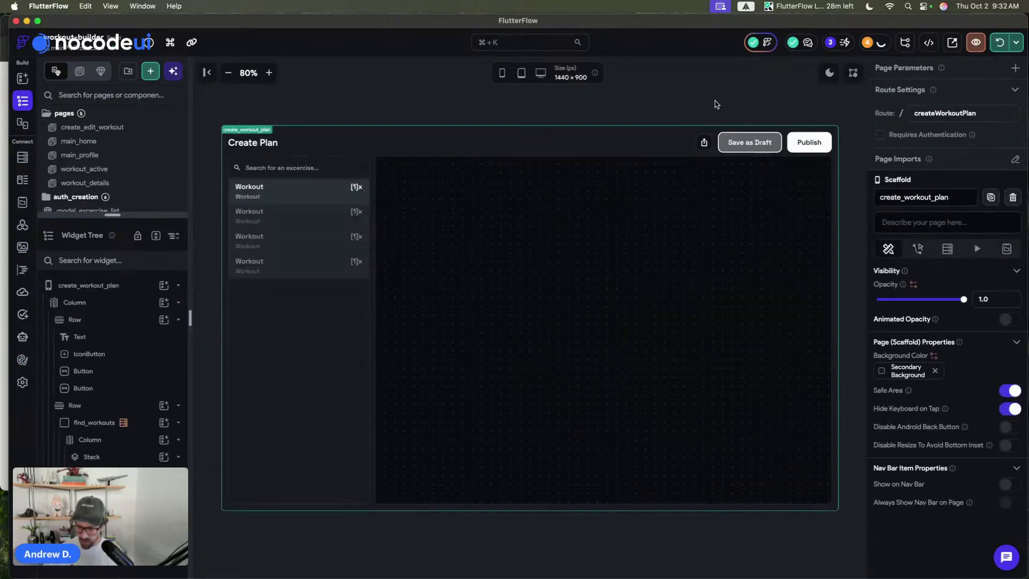
{"action": "key", "text": "super+s"}
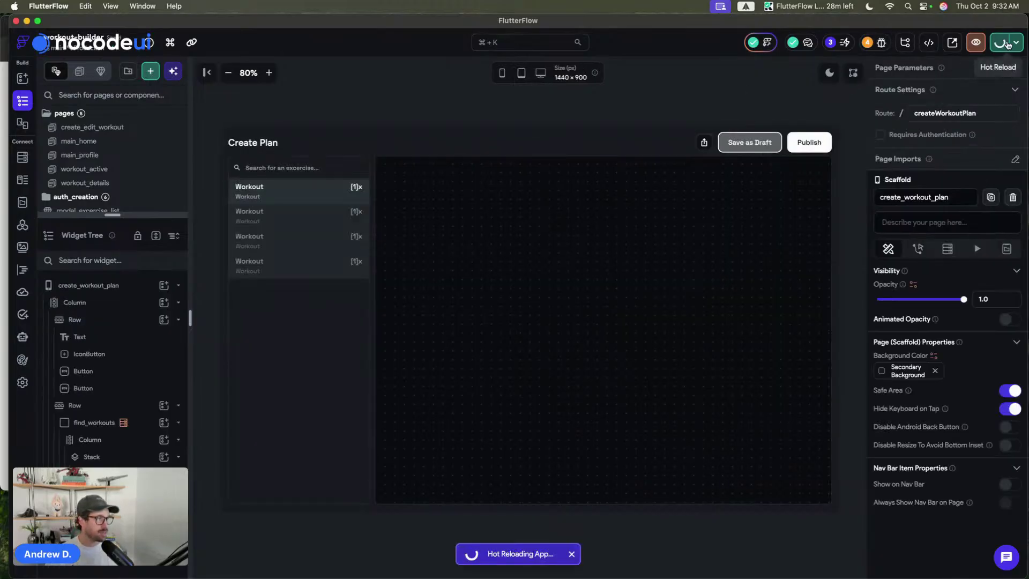
{"action": "left_click", "coordinate": [3, 262]}
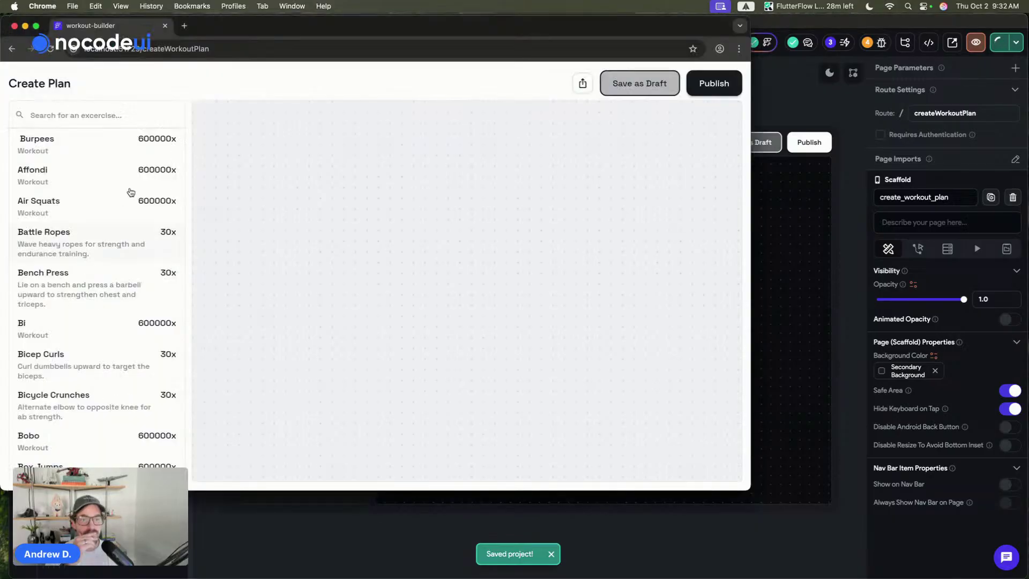
{"action": "left_click", "coordinate": [64, 109]}
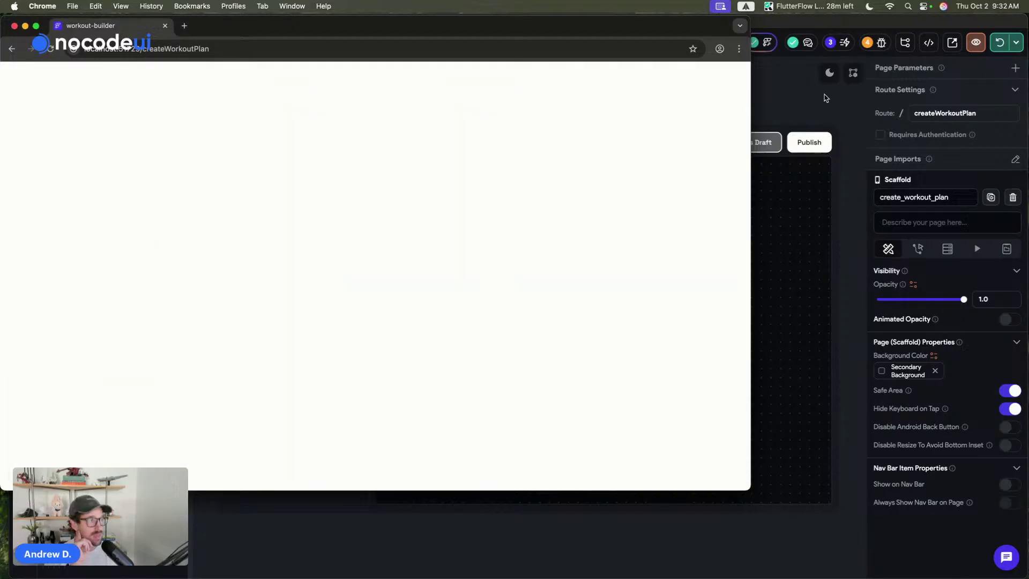
{"action": "left_click", "coordinate": [825, 98]}
- Select the create_workout_plan page and add a local state field named searchResults
{"action": "left_click", "coordinate": [264, 305]}
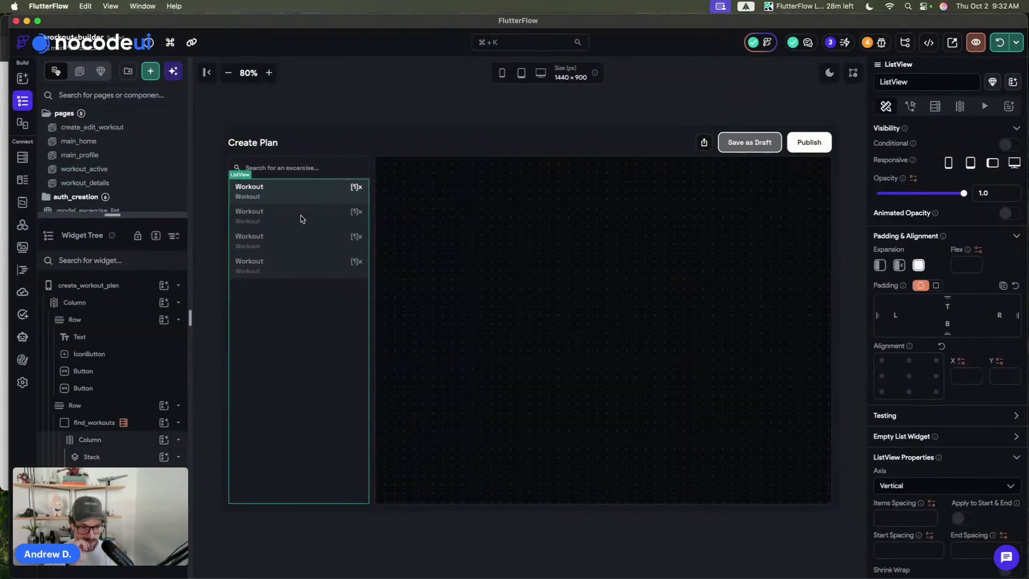
{"action": "left_click", "coordinate": [130, 423]}
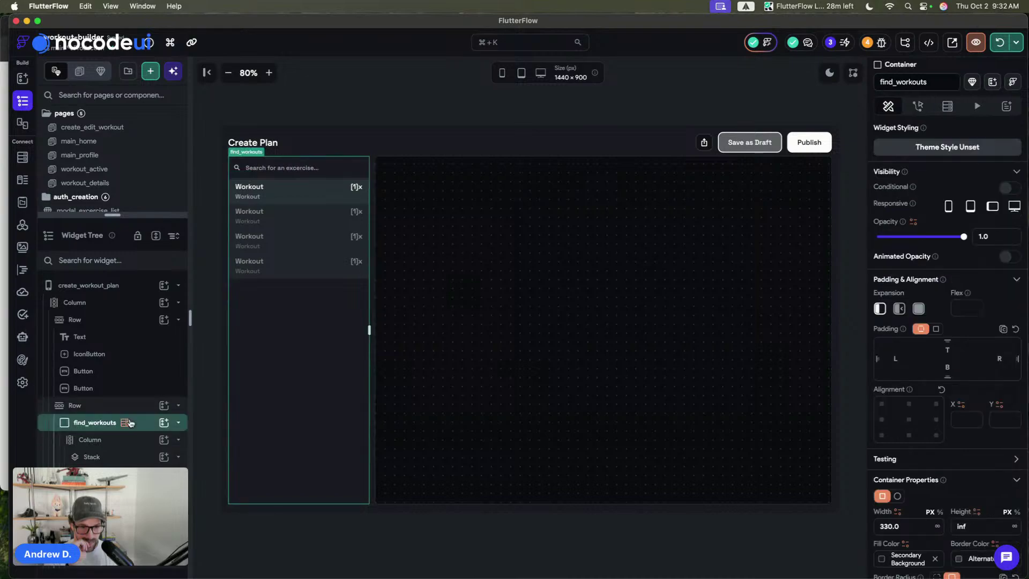
{"action": "left_click", "coordinate": [368, 100]}
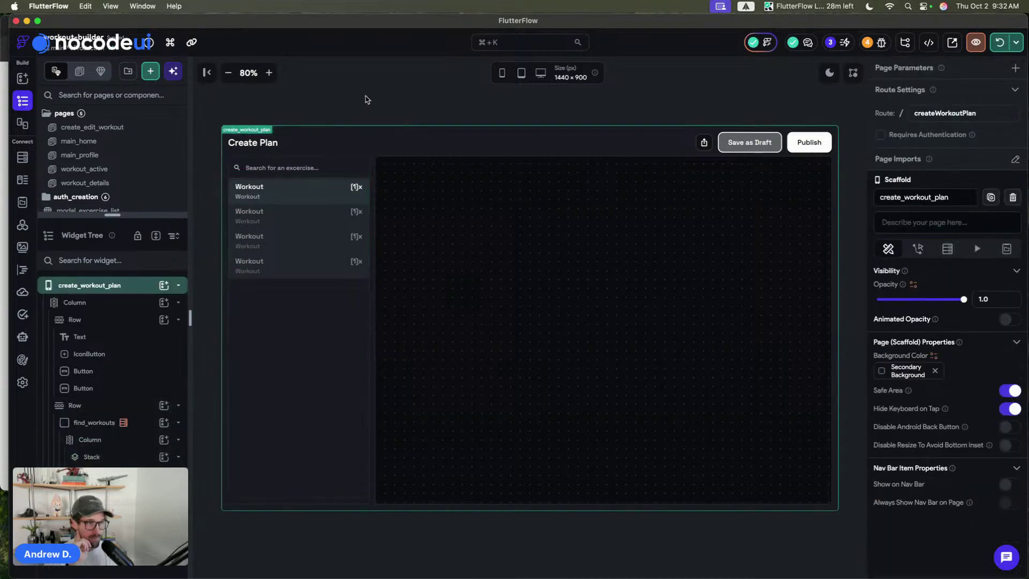
{"action": "left_click", "coordinate": [1007, 248]}
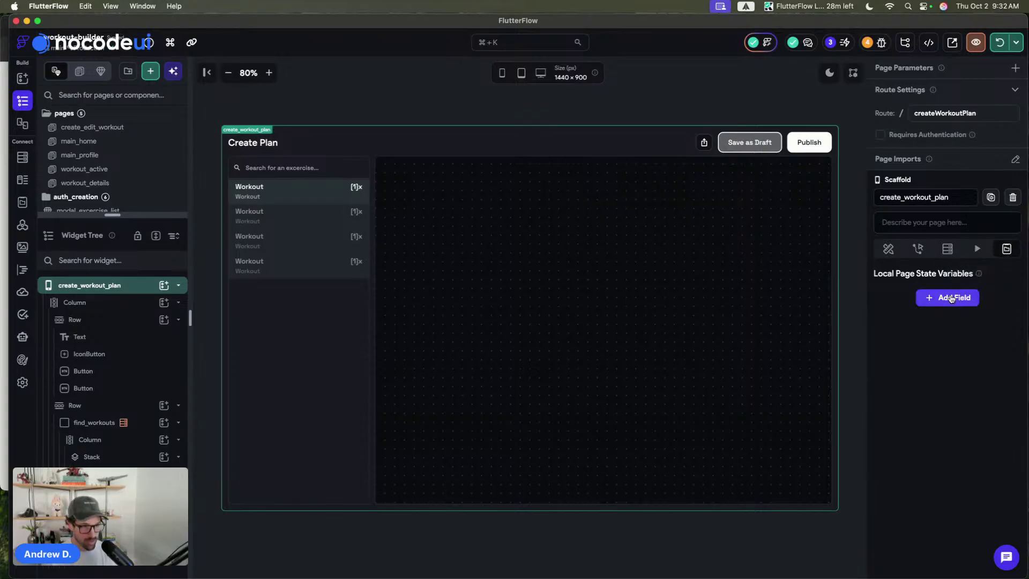
{"action": "left_click", "coordinate": [352, 102]}
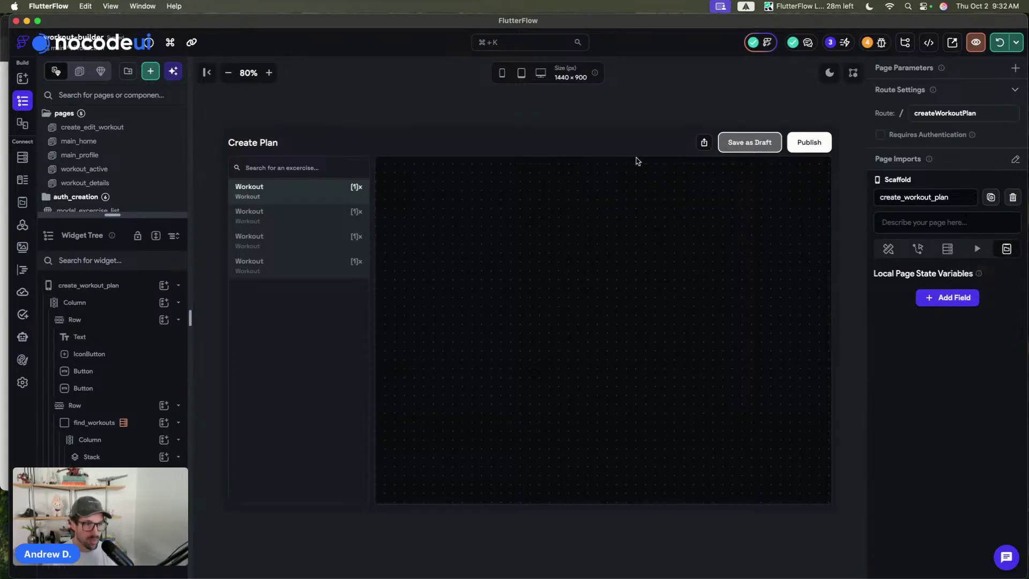
{"action": "left_click", "coordinate": [947, 297]}
{"action": "left_click", "coordinate": [900, 333]}
{"action": "type", "text": "searchedExc"}
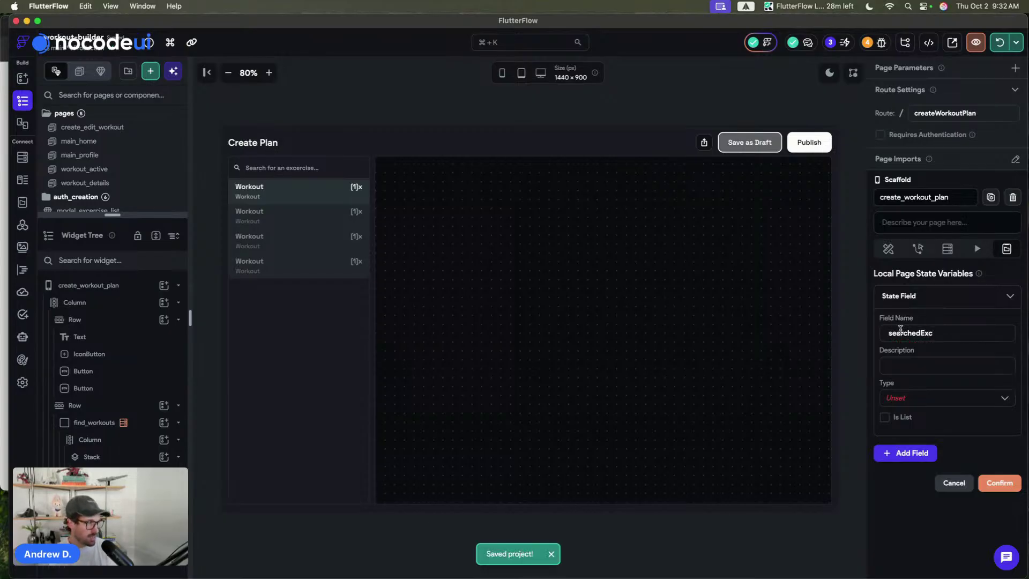
{"action": "key", "text": "super+a"}
{"action": "key", "text": "BackSpace"}
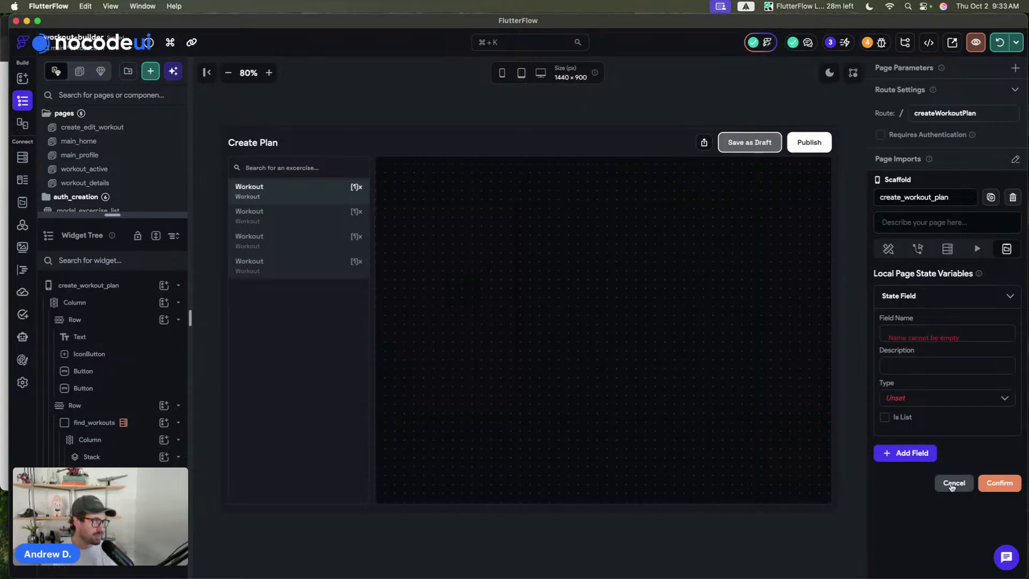
{"action": "type", "text": "searchResults"}
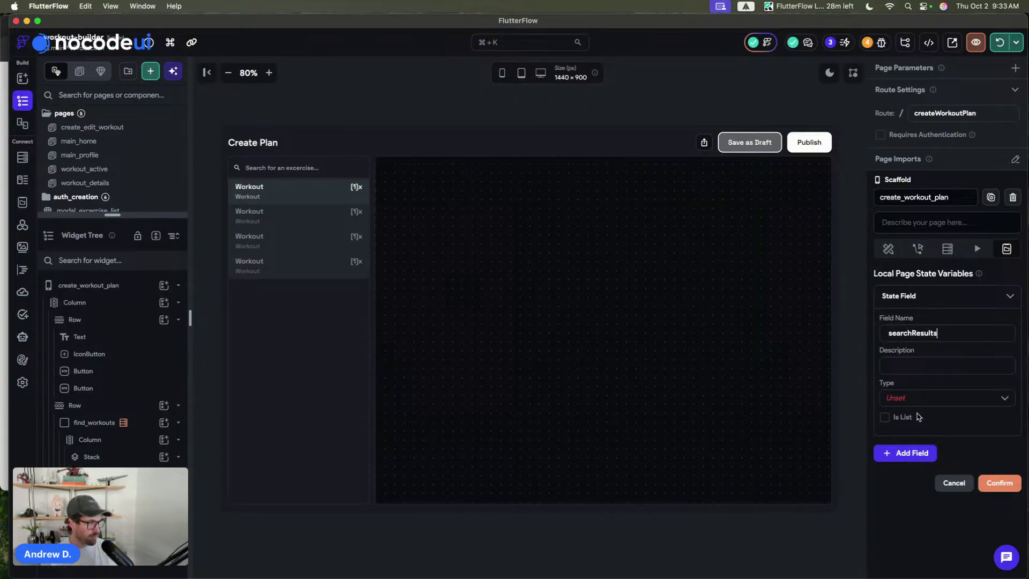
- Make searchResults a List of excercises Documents and save the variable
{"action": "left_click", "coordinate": [905, 400]}
{"action": "scroll", "coordinate": [911, 474], "scroll_direction": "down", "scroll_amount": 2}
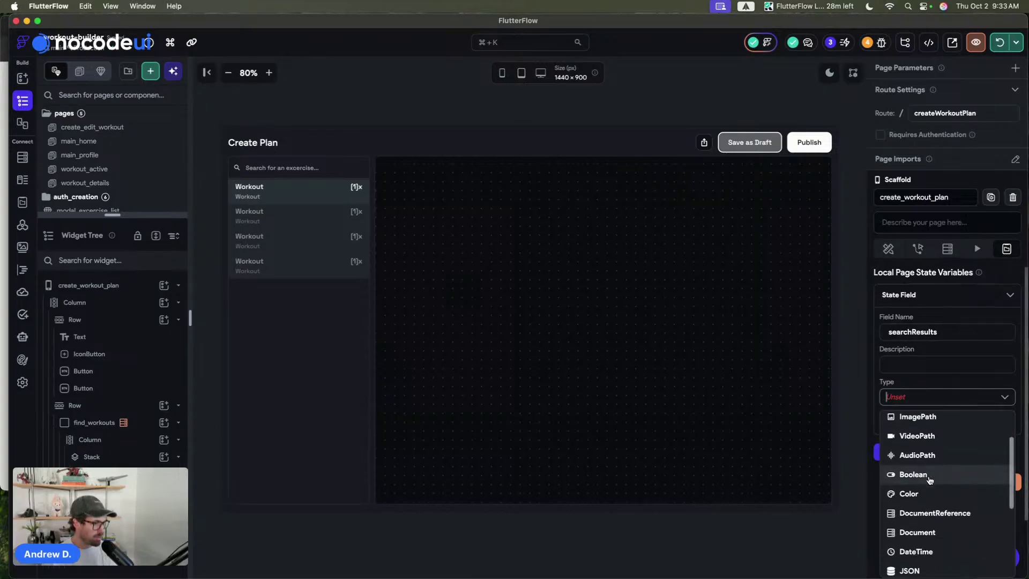
{"action": "left_click", "coordinate": [924, 532]}
{"action": "left_click", "coordinate": [885, 415]}
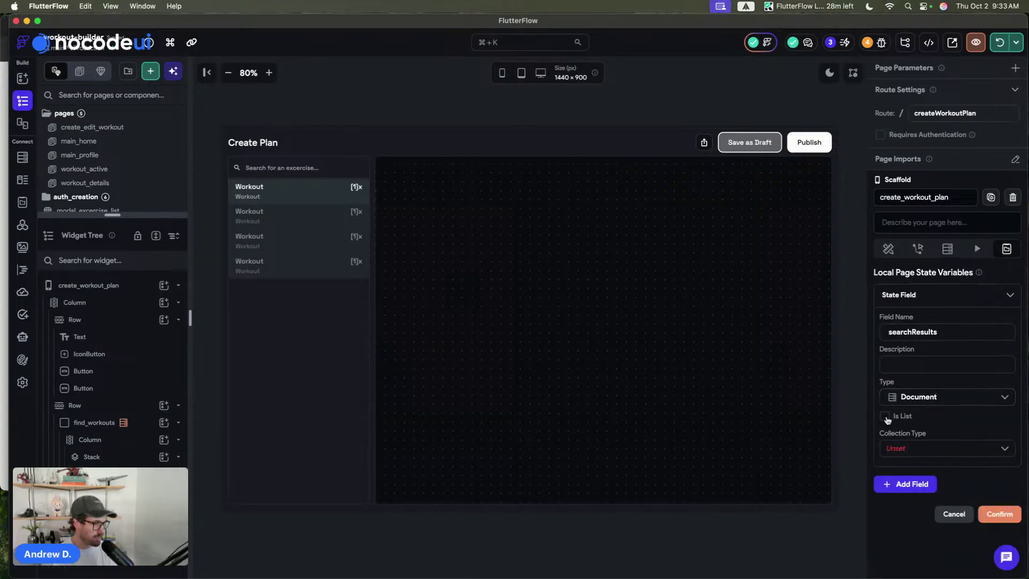
{"action": "left_click", "coordinate": [907, 449]}
{"action": "left_click", "coordinate": [906, 370]}
{"action": "left_click", "coordinate": [904, 299]}
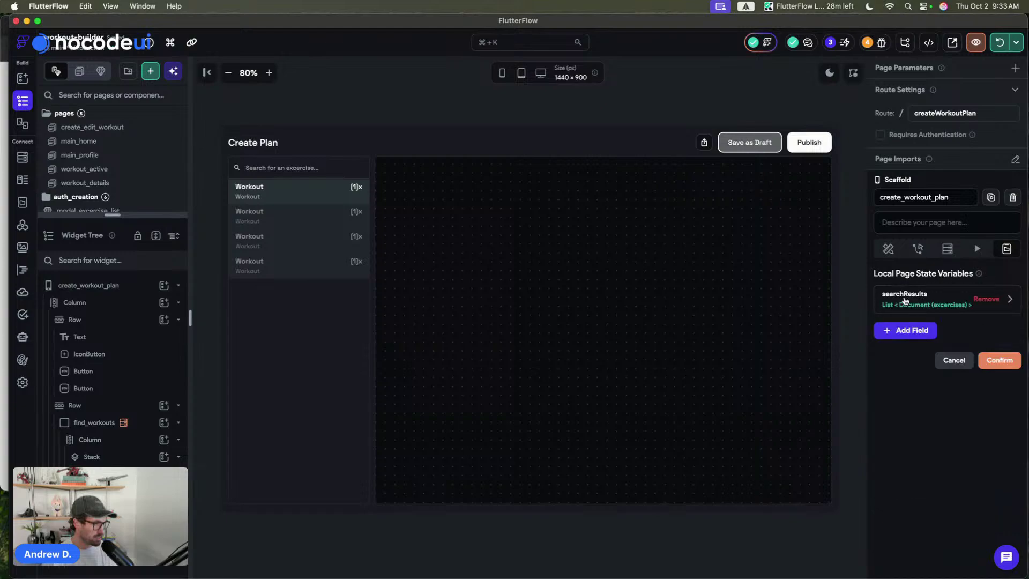
{"action": "left_click", "coordinate": [998, 360]}
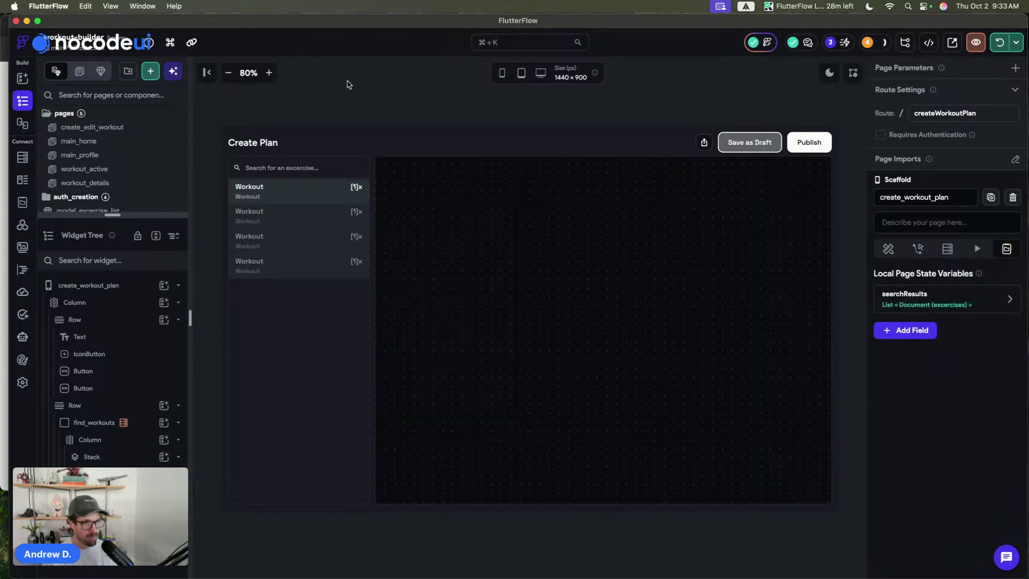
- Give the search TextField an On Change trigger whose first action is Simple Search
{"action": "left_click", "coordinate": [285, 168]}
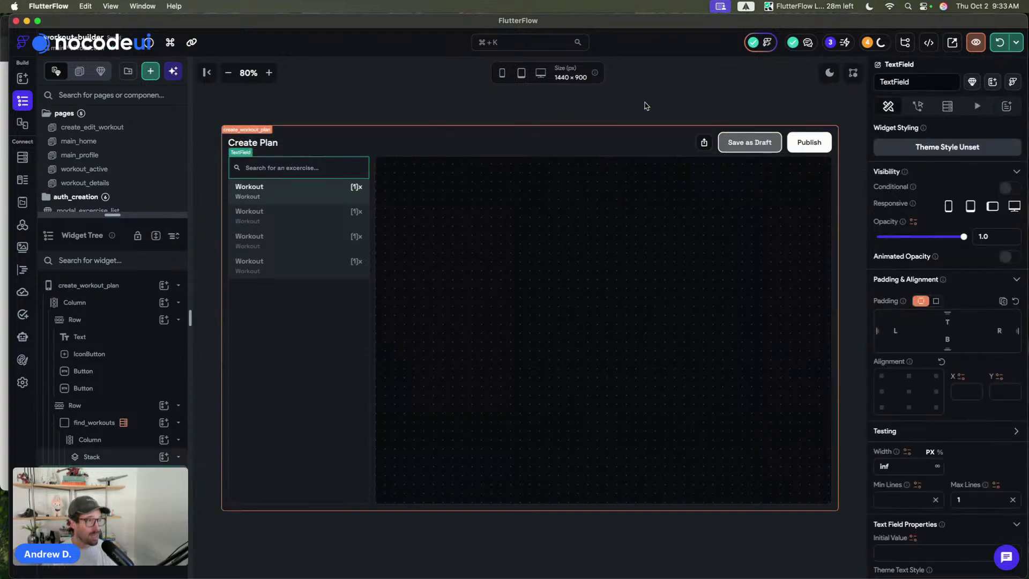
{"action": "left_click", "coordinate": [916, 110]}
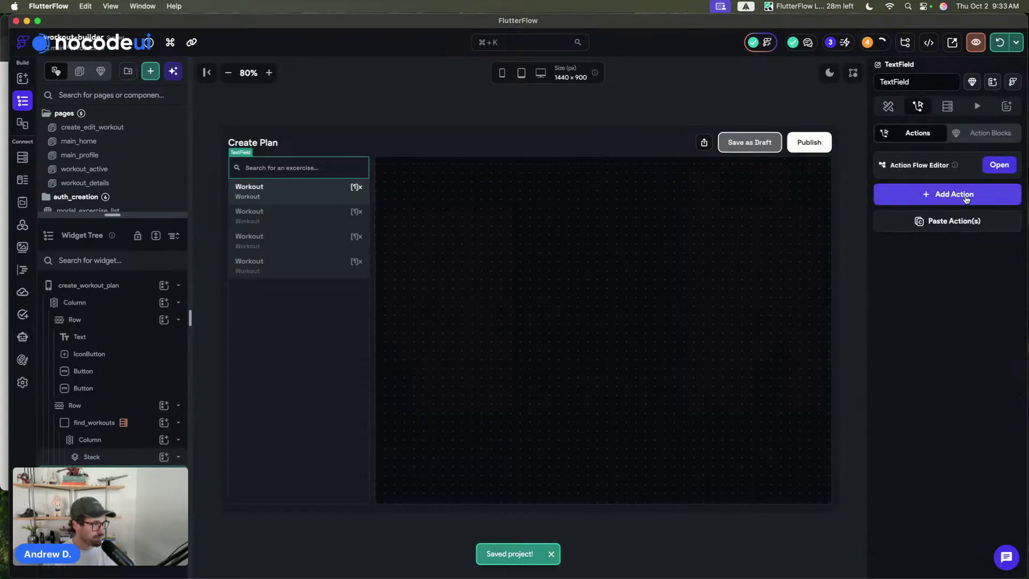
{"action": "left_click", "coordinate": [998, 163]}
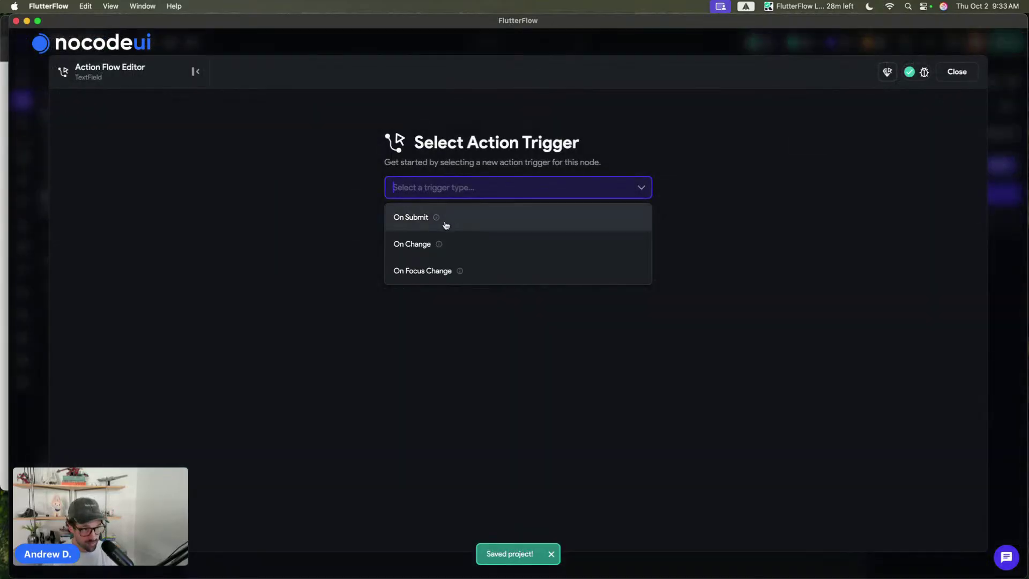
{"action": "left_click", "coordinate": [462, 251]}
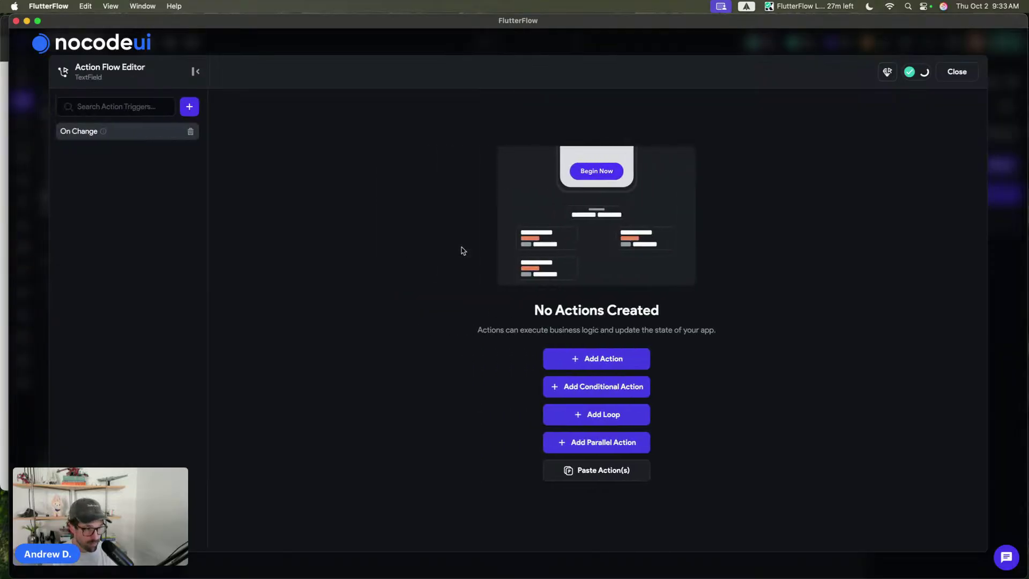
{"action": "left_click", "coordinate": [598, 361]}
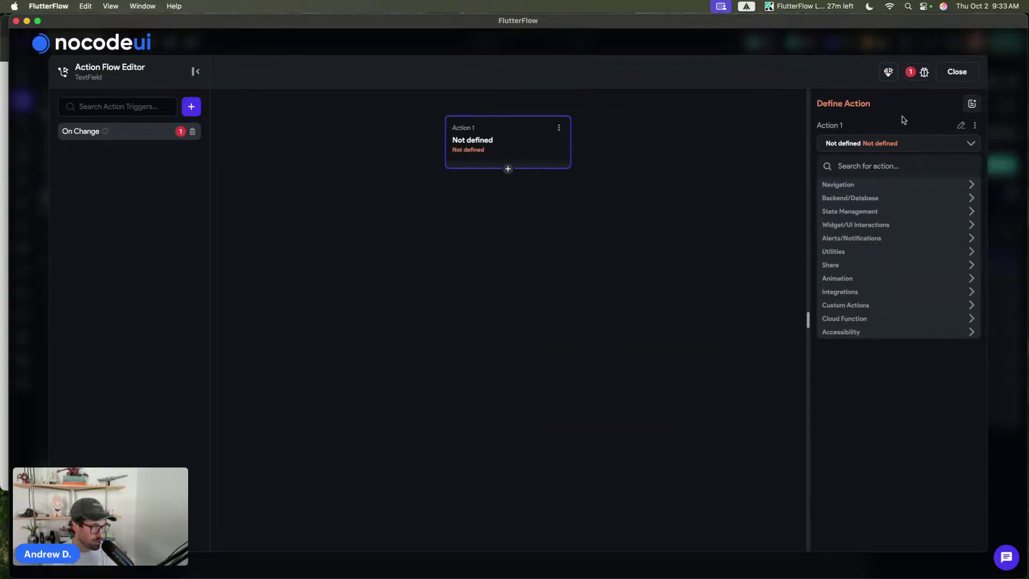
{"action": "left_click", "coordinate": [883, 167]}
{"action": "type", "text": "search"}
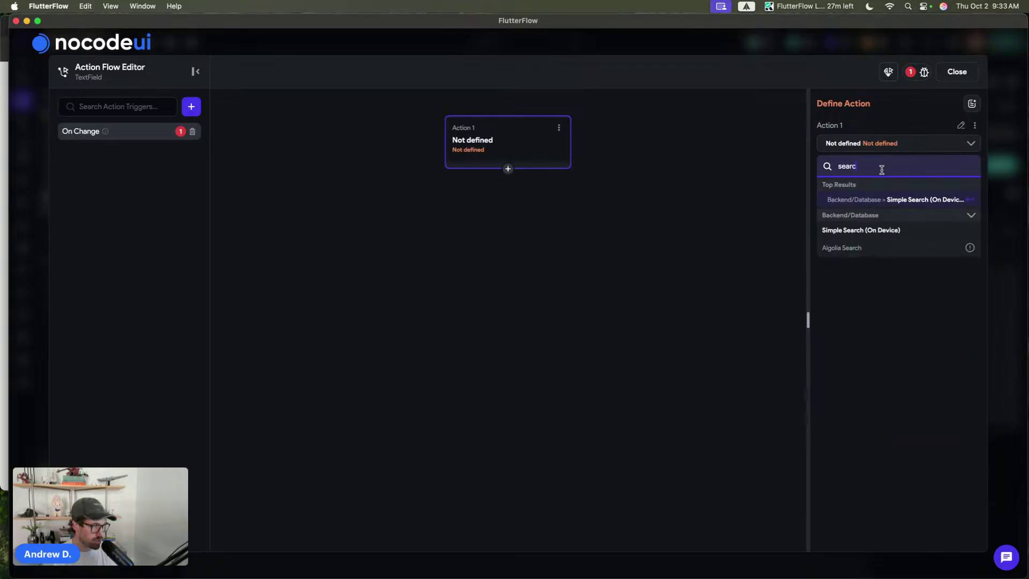
{"action": "left_click", "coordinate": [893, 204]}
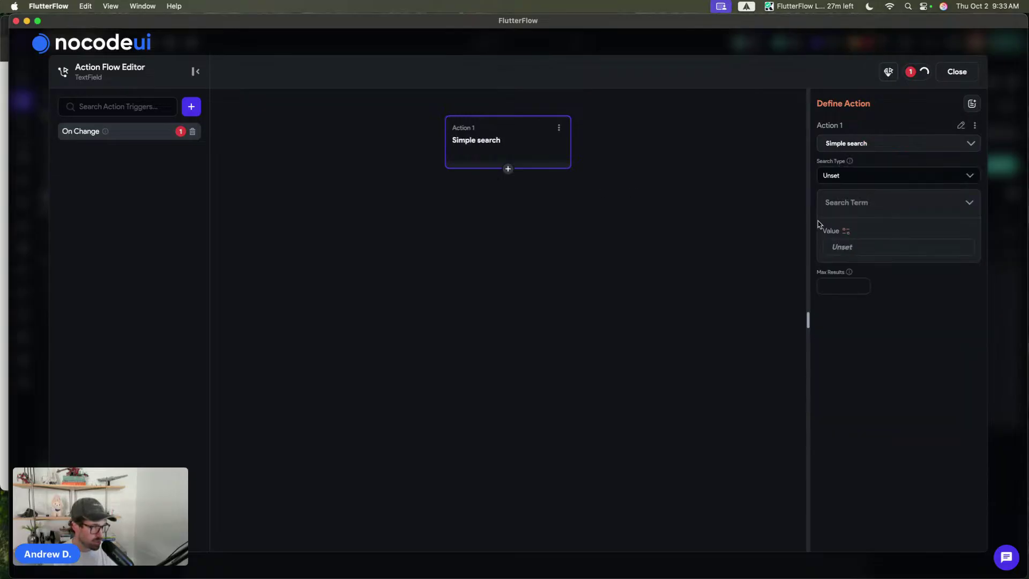
- Search excercises Documents by name and description, using the TextField's text as the term
{"action": "left_click", "coordinate": [847, 175]}
{"action": "left_click", "coordinate": [852, 222]}
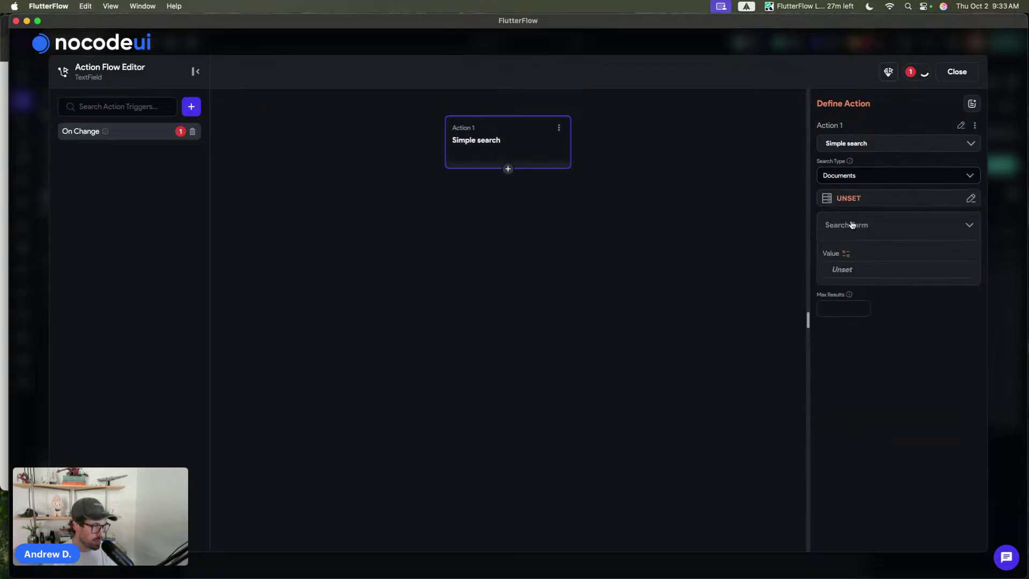
{"action": "left_click", "coordinate": [849, 206]}
{"action": "left_click", "coordinate": [738, 269]}
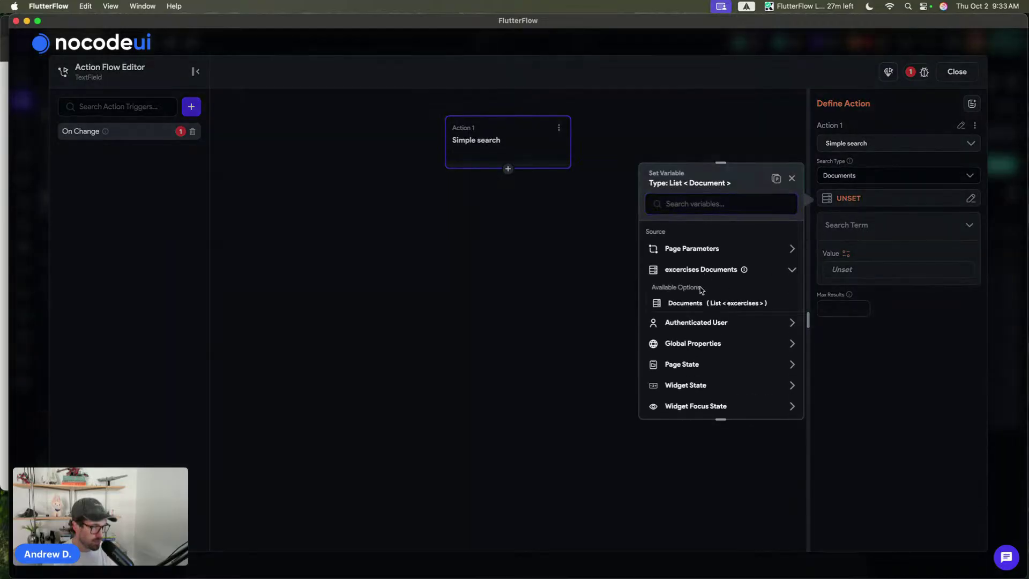
{"action": "left_click", "coordinate": [685, 303]}
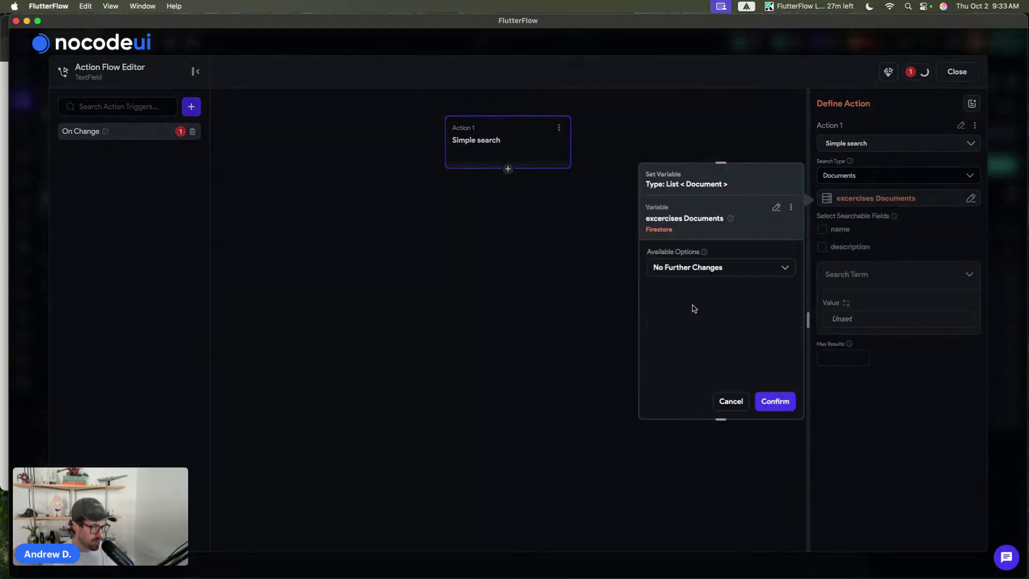
{"action": "left_click", "coordinate": [777, 403]}
{"action": "left_click", "coordinate": [823, 230]}
{"action": "left_click", "coordinate": [821, 247]}
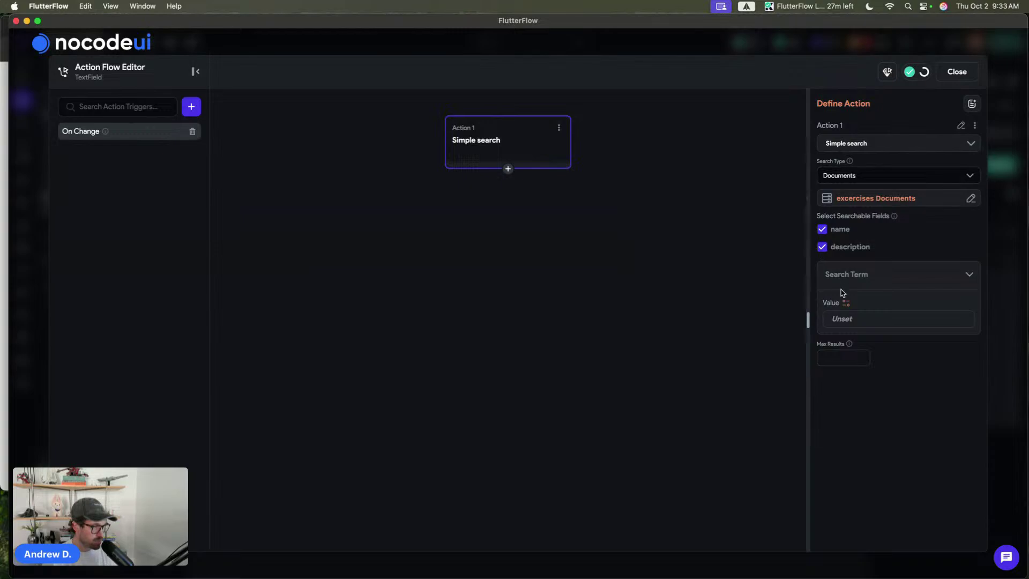
{"action": "left_click", "coordinate": [846, 303]}
{"action": "scroll", "coordinate": [702, 429], "scroll_direction": "down", "scroll_amount": 3}
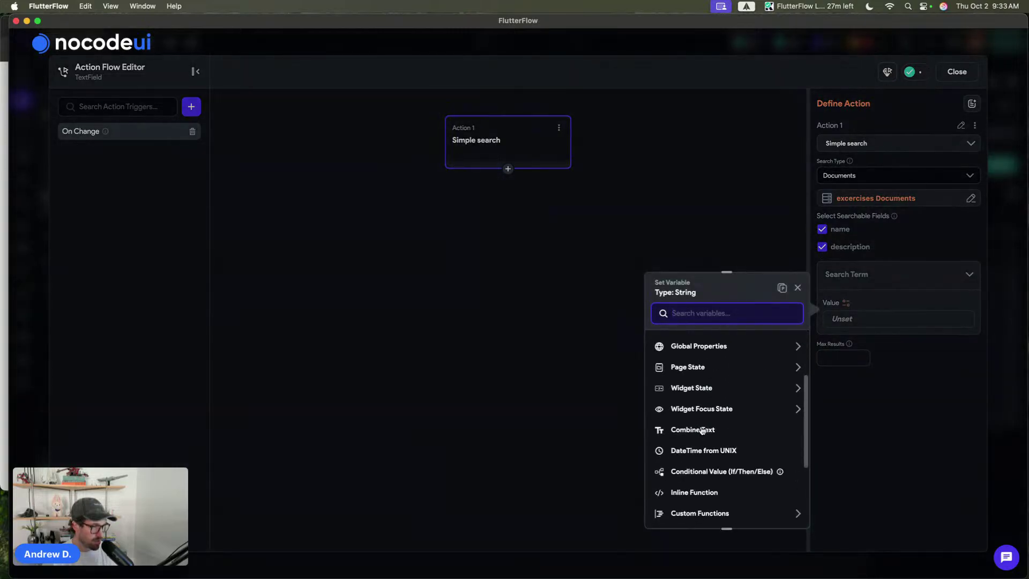
{"action": "left_click", "coordinate": [696, 388]}
{"action": "left_click", "coordinate": [693, 422]}
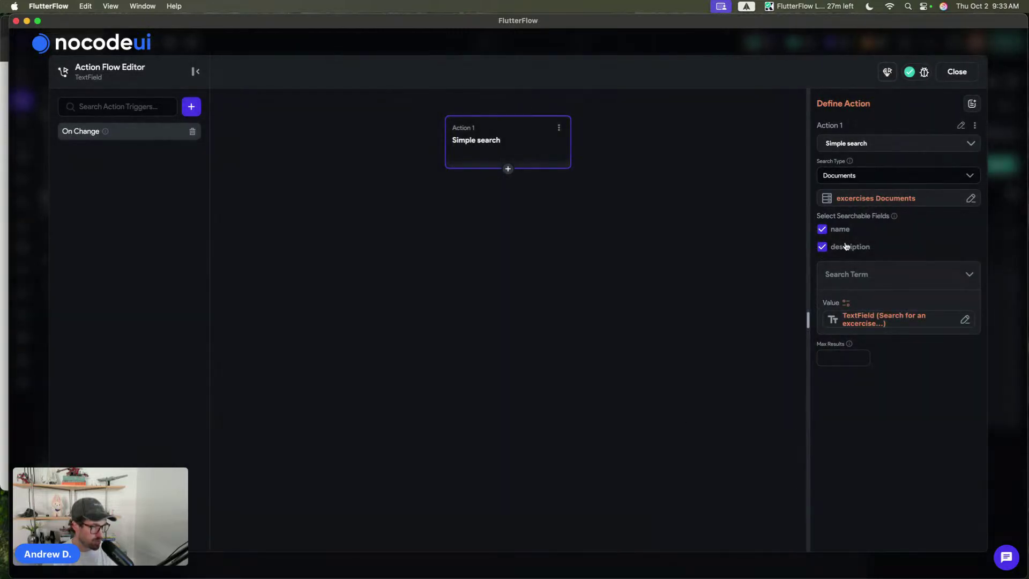
{"action": "left_click", "coordinate": [971, 177]}
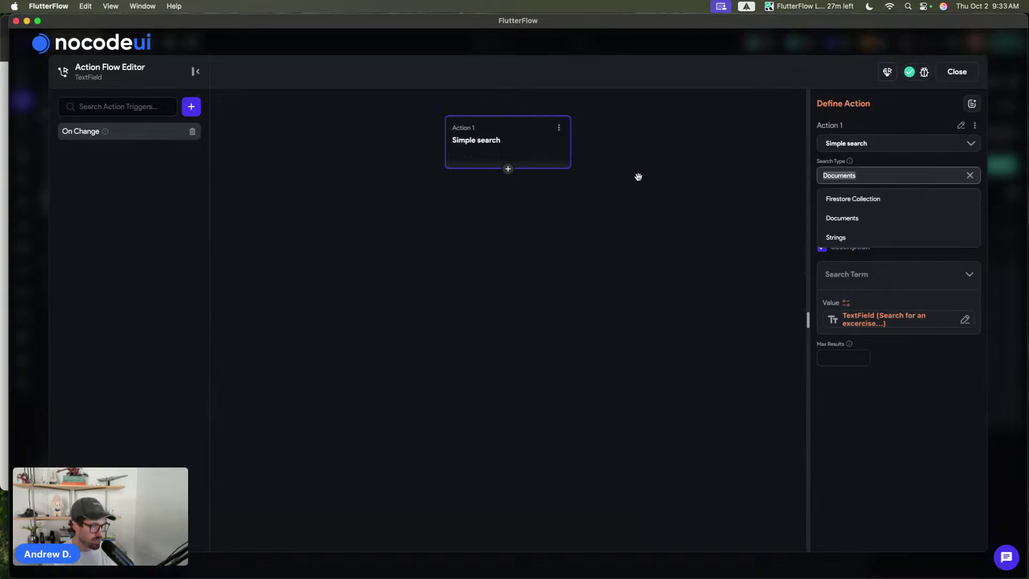
{"action": "left_click", "coordinate": [508, 170]}
- Add an Update Page State action setting searchResults to the Simple Search Results
{"action": "left_click", "coordinate": [507, 187]}
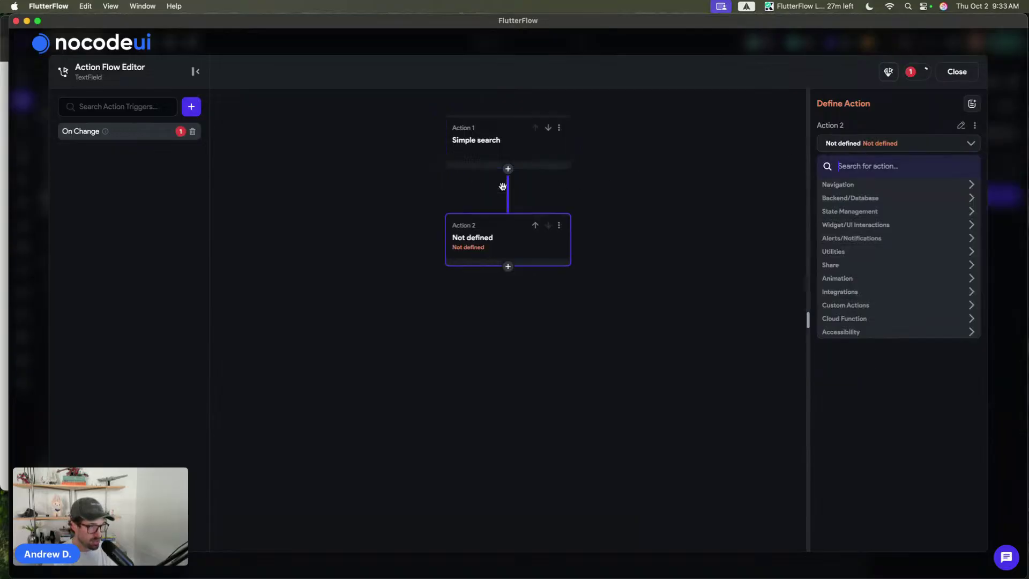
{"action": "type", "text": "te"}
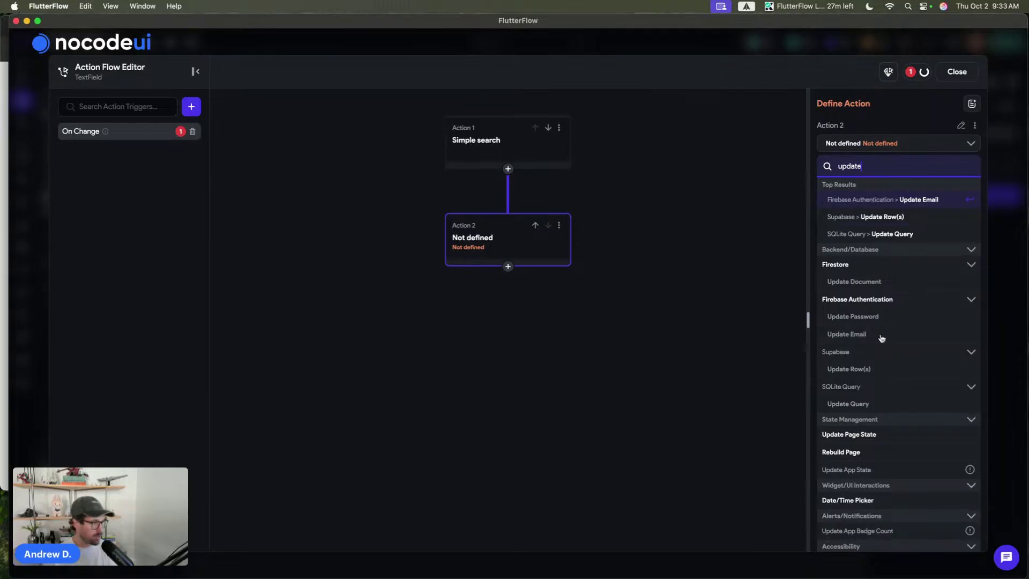
{"action": "scroll", "coordinate": [892, 386], "scroll_direction": "down", "scroll_amount": 2}
{"action": "left_click", "coordinate": [872, 421]}
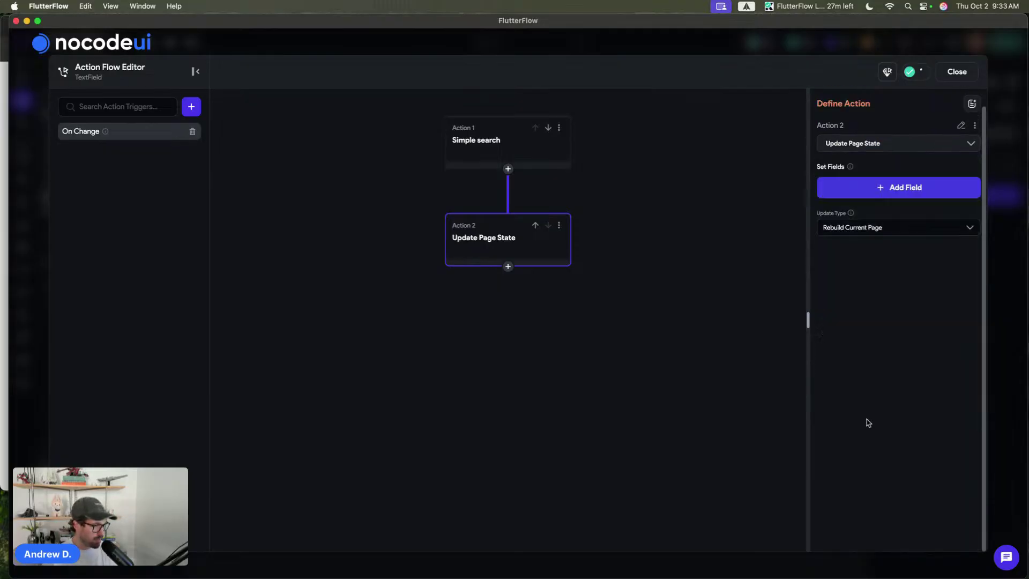
{"action": "left_click", "coordinate": [890, 188]}
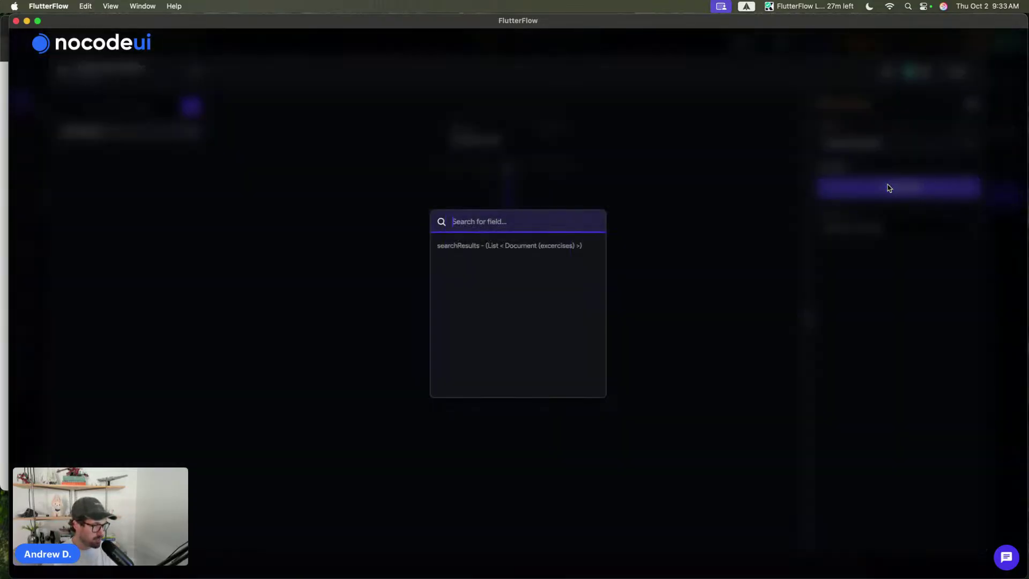
{"action": "left_click", "coordinate": [510, 245]}
{"action": "left_click", "coordinate": [890, 234]}
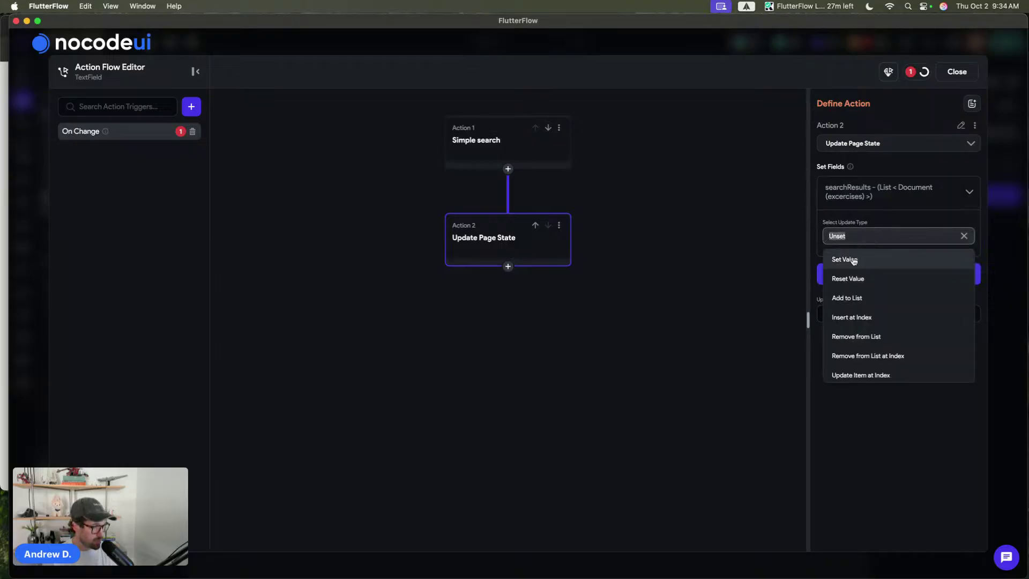
{"action": "left_click", "coordinate": [854, 260]}
{"action": "left_click", "coordinate": [853, 272]}
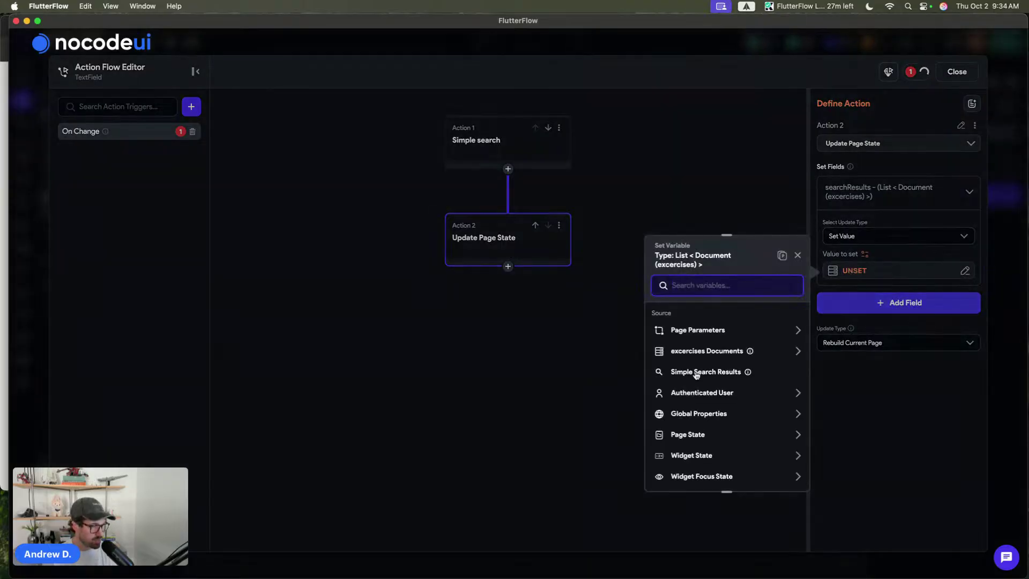
{"action": "left_click", "coordinate": [695, 374]}
{"action": "left_click", "coordinate": [775, 475]}
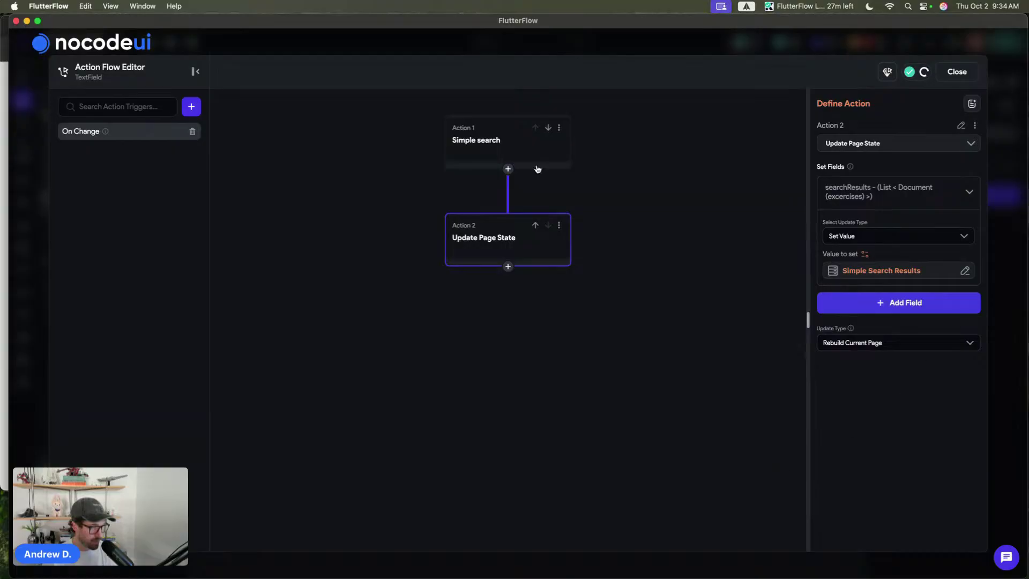
- Review both actions, then select the exercise ListView and save the project
{"action": "left_click", "coordinate": [487, 123]}
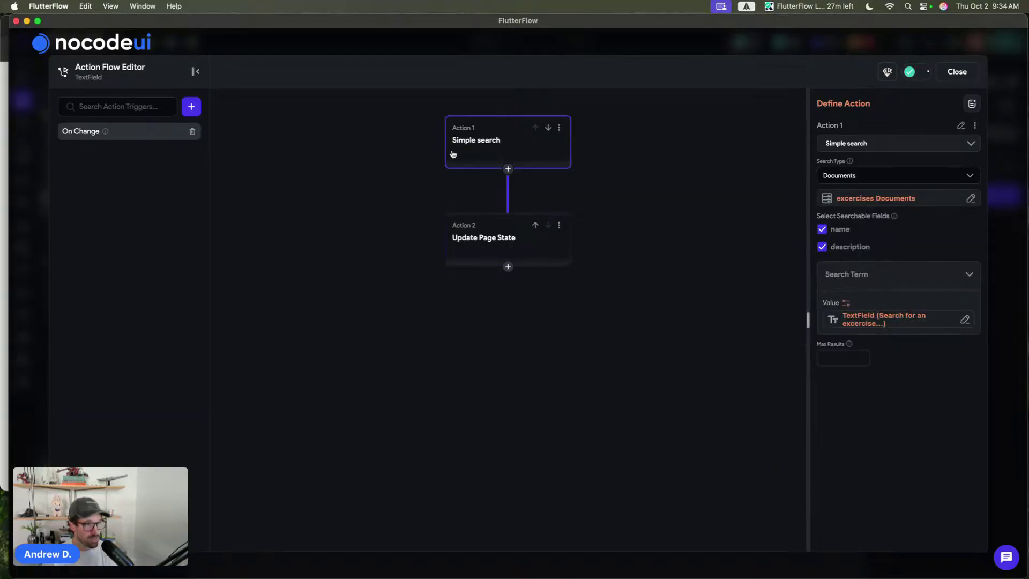
{"action": "left_click", "coordinate": [512, 251]}
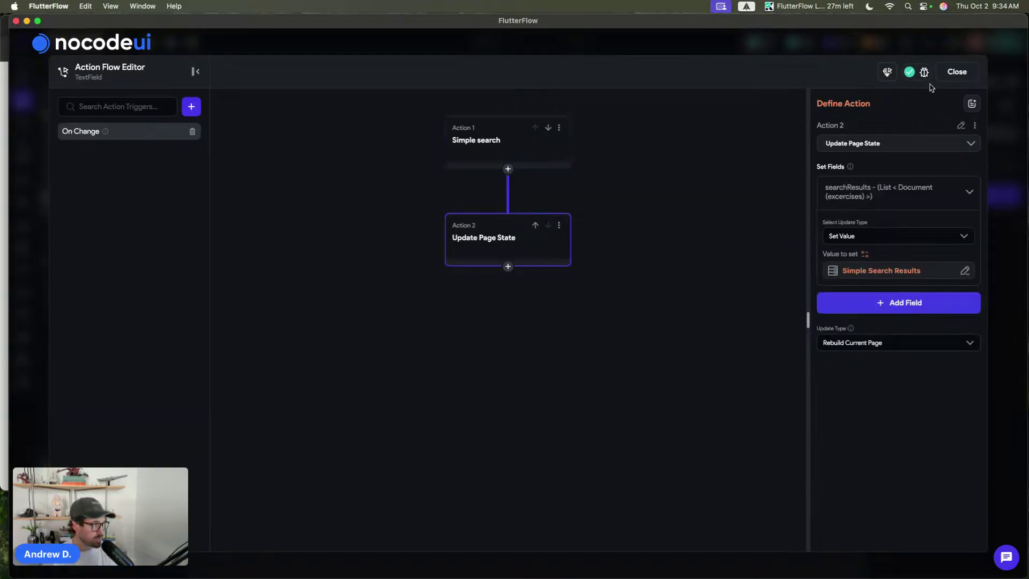
{"action": "left_click", "coordinate": [956, 71]}
{"action": "left_click", "coordinate": [293, 67]}
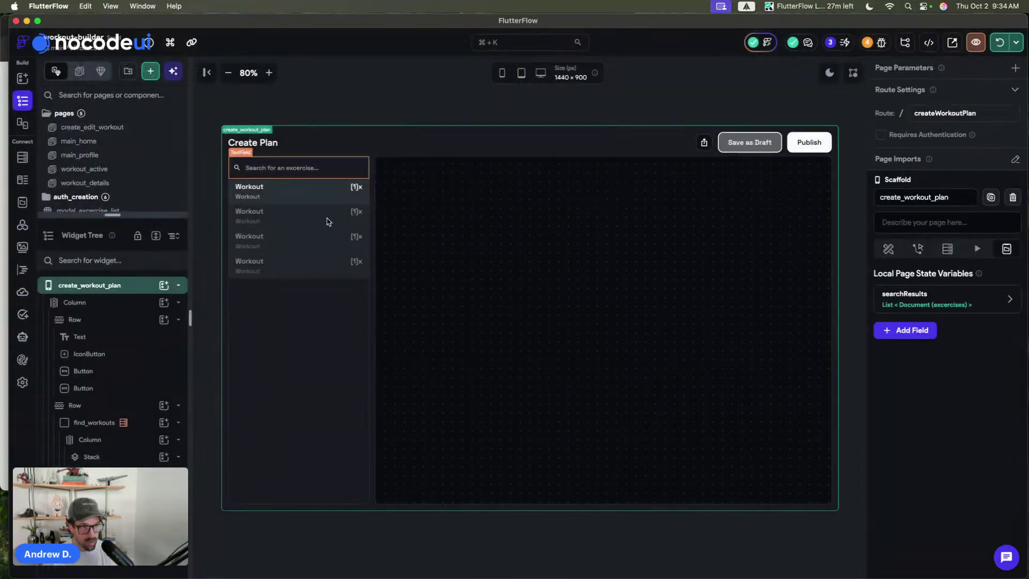
{"action": "left_click", "coordinate": [309, 272]}
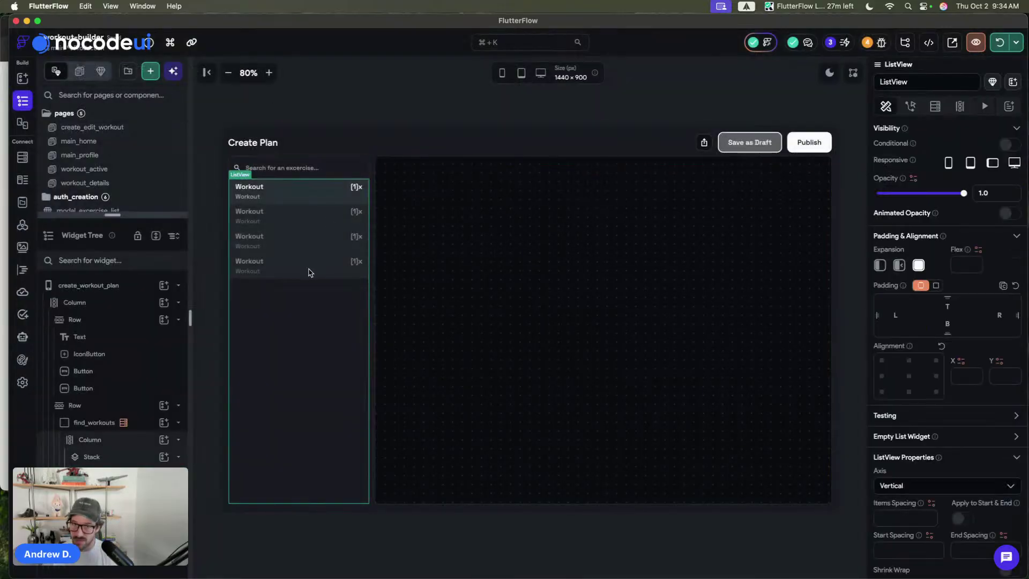
{"action": "key", "text": "super+s"}
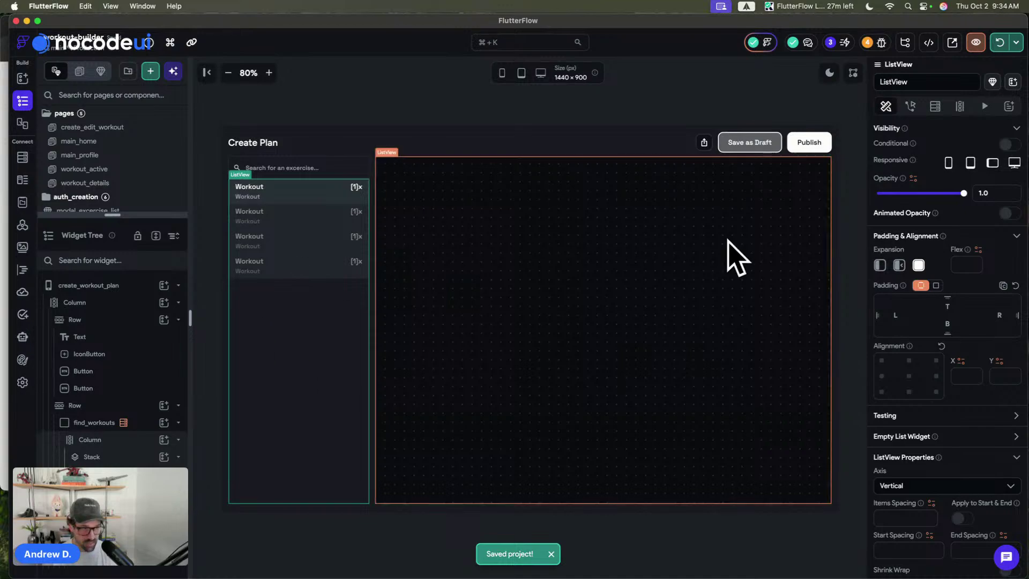
- Copy the ListView's excercises Documents source, then change it to a Conditional Value
{"action": "left_click", "coordinate": [962, 107]}
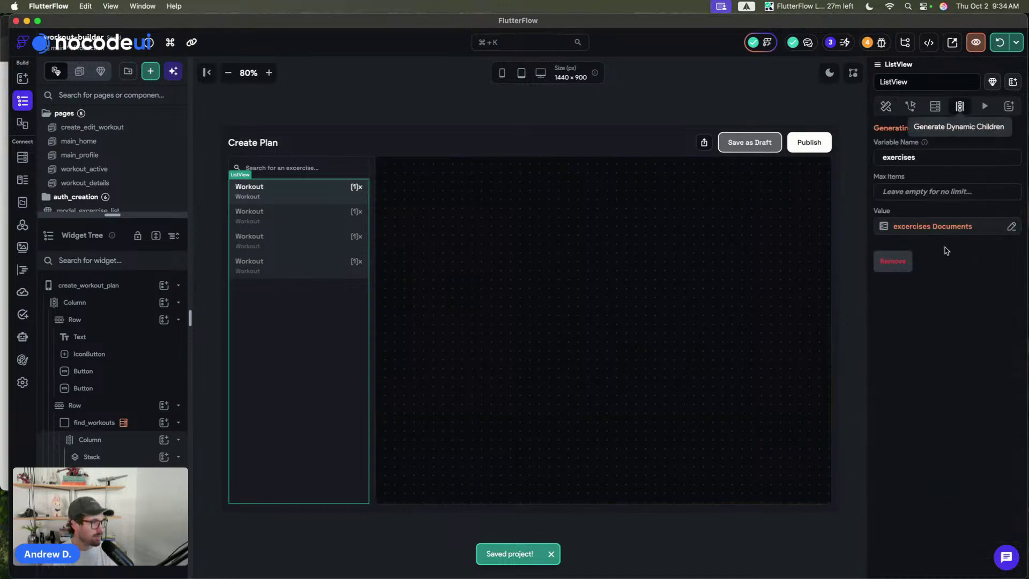
{"action": "left_click", "coordinate": [941, 227]}
{"action": "left_click", "coordinate": [847, 236]}
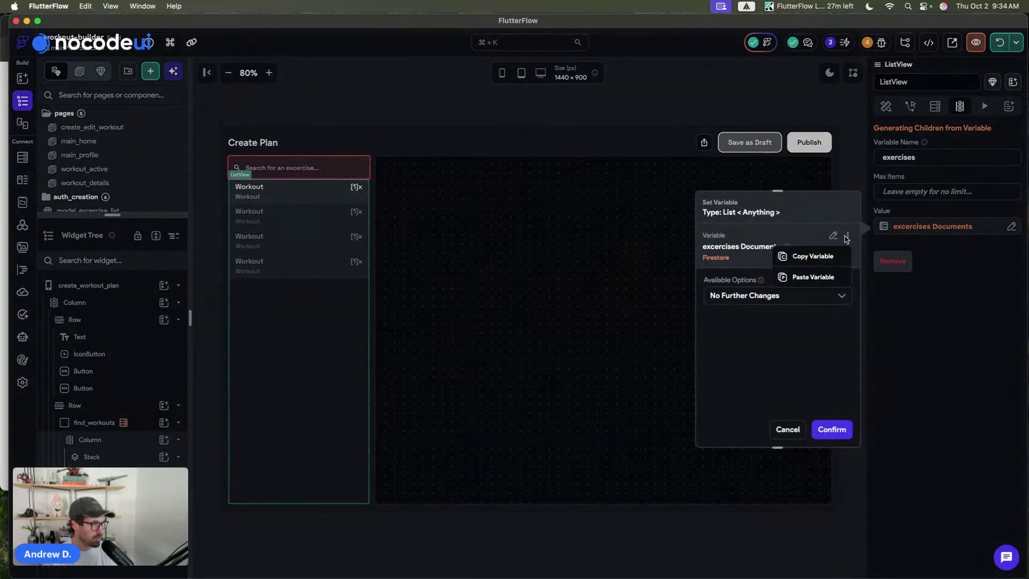
{"action": "left_click", "coordinate": [828, 253]}
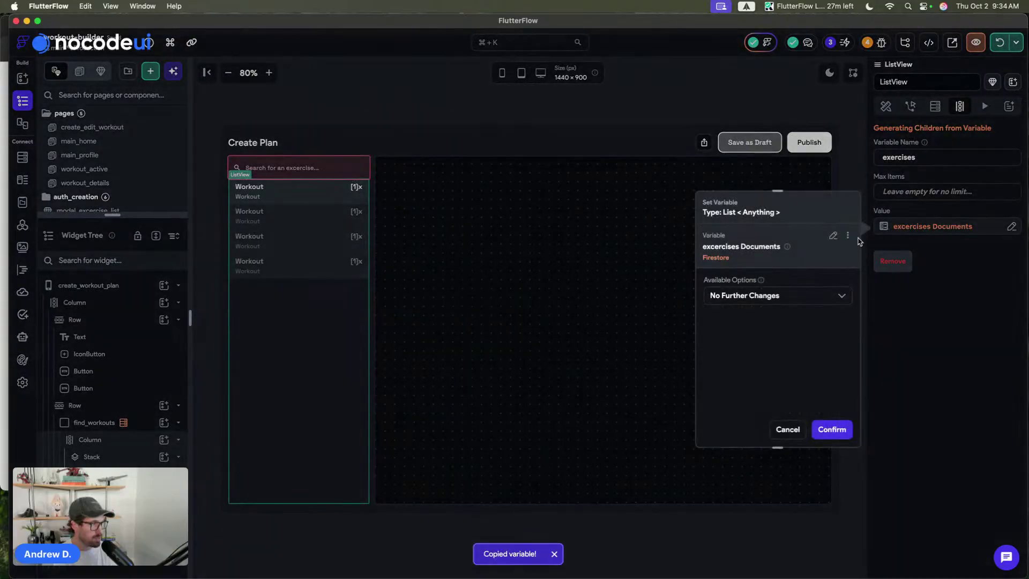
{"action": "left_click", "coordinate": [832, 236]}
{"action": "scroll", "coordinate": [769, 337], "scroll_direction": "down", "scroll_amount": 3}
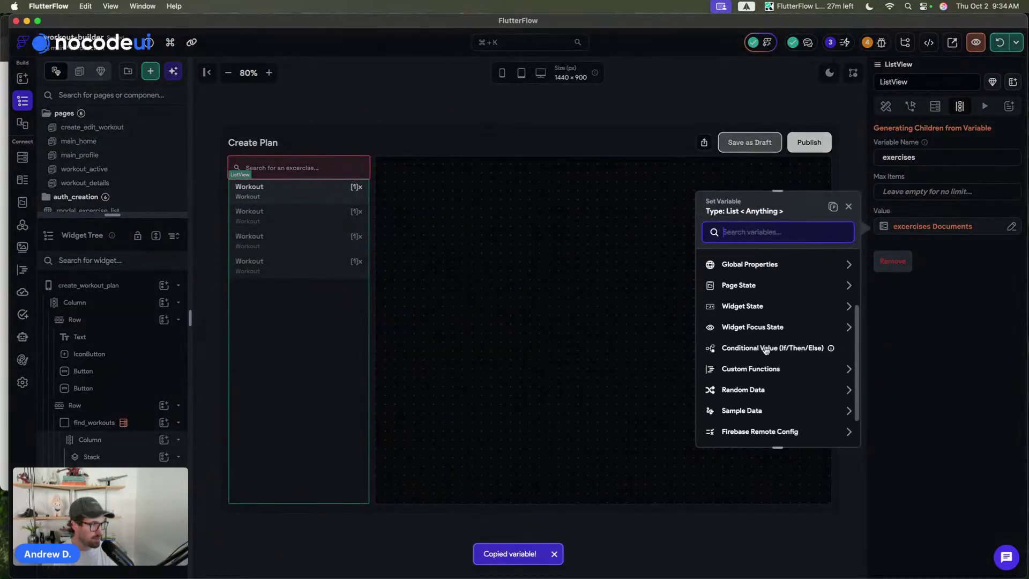
{"action": "left_click", "coordinate": [766, 348]}
- Try an IF condition checking that searchResults is set and not empty, then discard it
{"action": "left_click", "coordinate": [761, 300]}
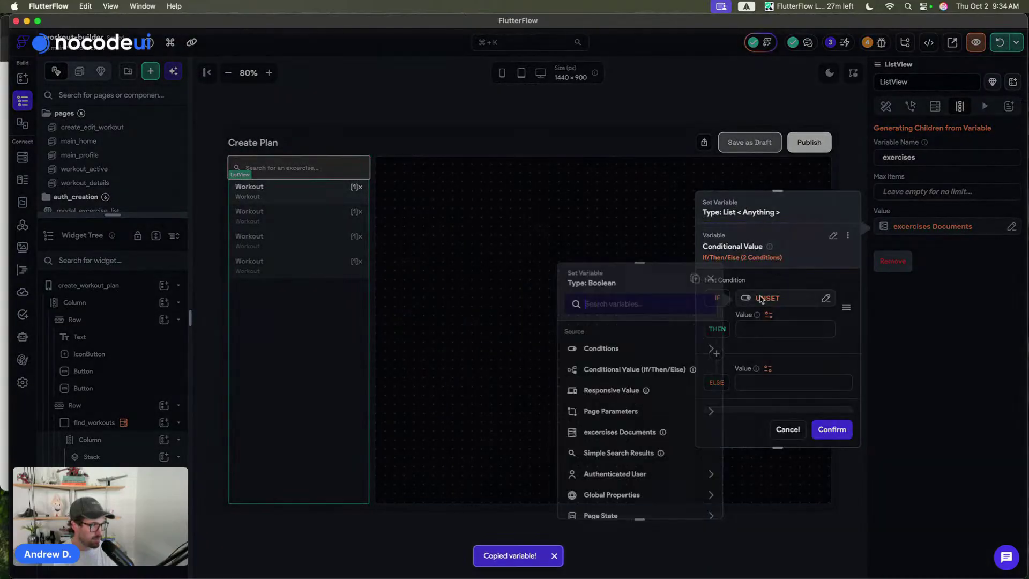
{"action": "left_click", "coordinate": [601, 349]}
{"action": "left_click", "coordinate": [615, 363]}
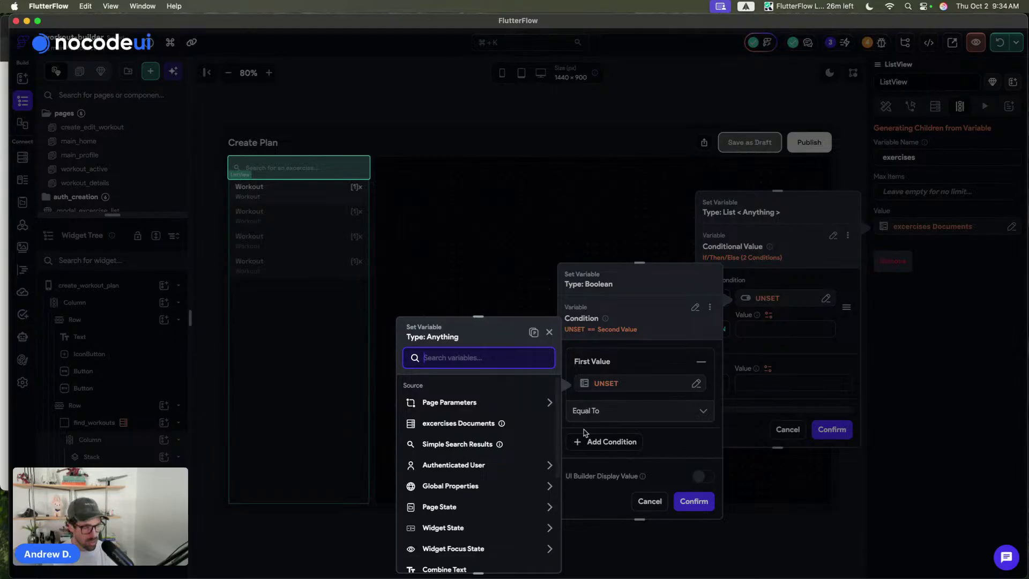
{"action": "scroll", "coordinate": [464, 447], "scroll_direction": "down", "scroll_amount": 1}
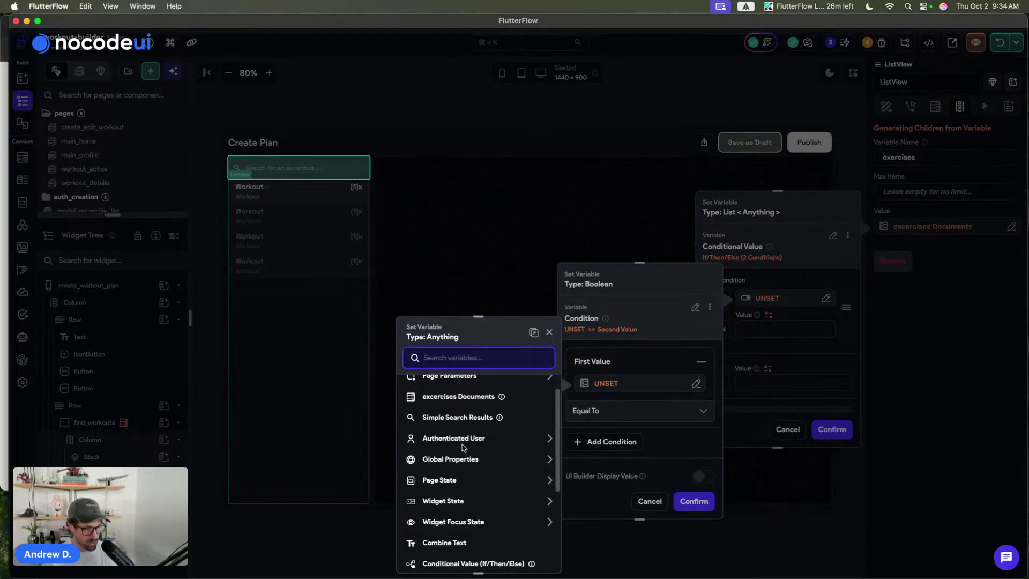
{"action": "left_click", "coordinate": [449, 479]}
{"action": "left_click", "coordinate": [449, 479]}
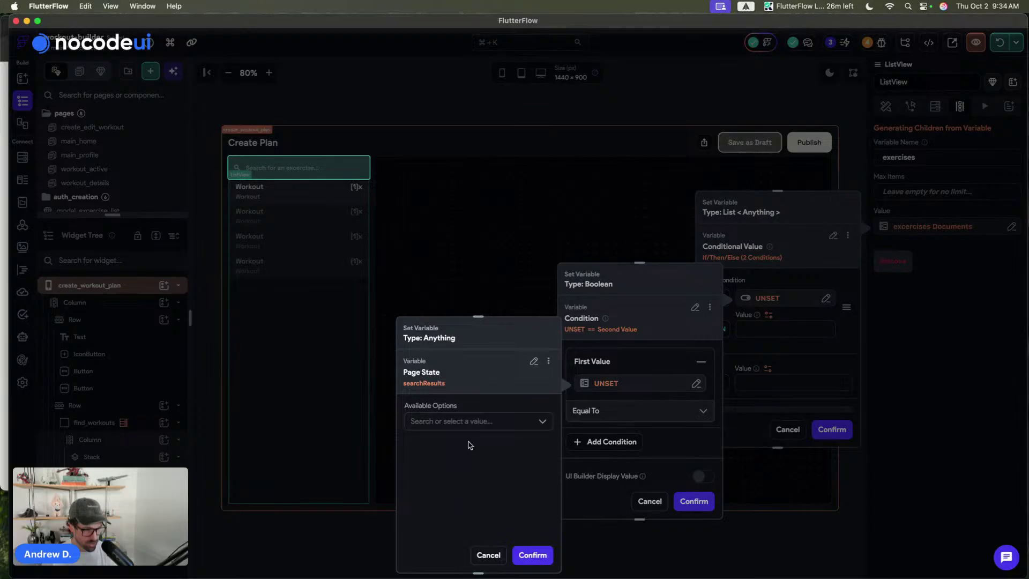
{"action": "left_click", "coordinate": [462, 423]}
{"action": "left_click", "coordinate": [457, 522]}
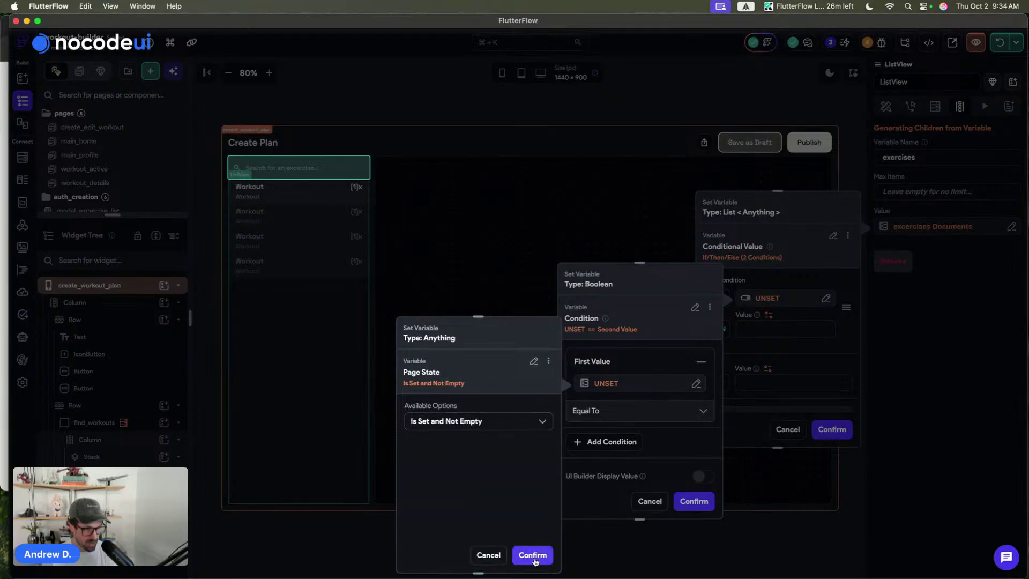
{"action": "left_click", "coordinate": [532, 555]}
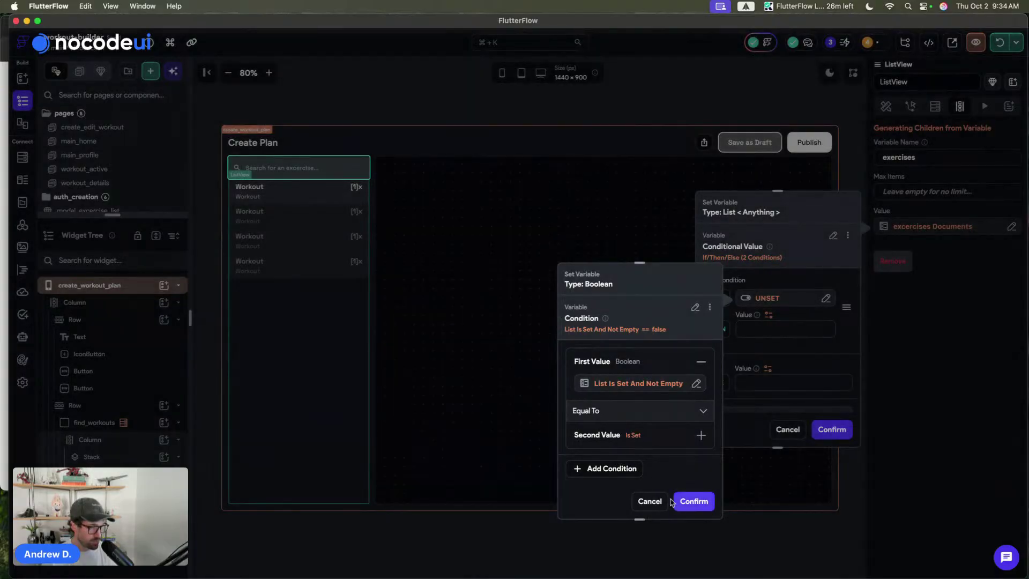
{"action": "left_click", "coordinate": [691, 501]}
- Paste excercises Documents as the conditional's ELSE value and confirm it
{"action": "left_click", "coordinate": [768, 368]}
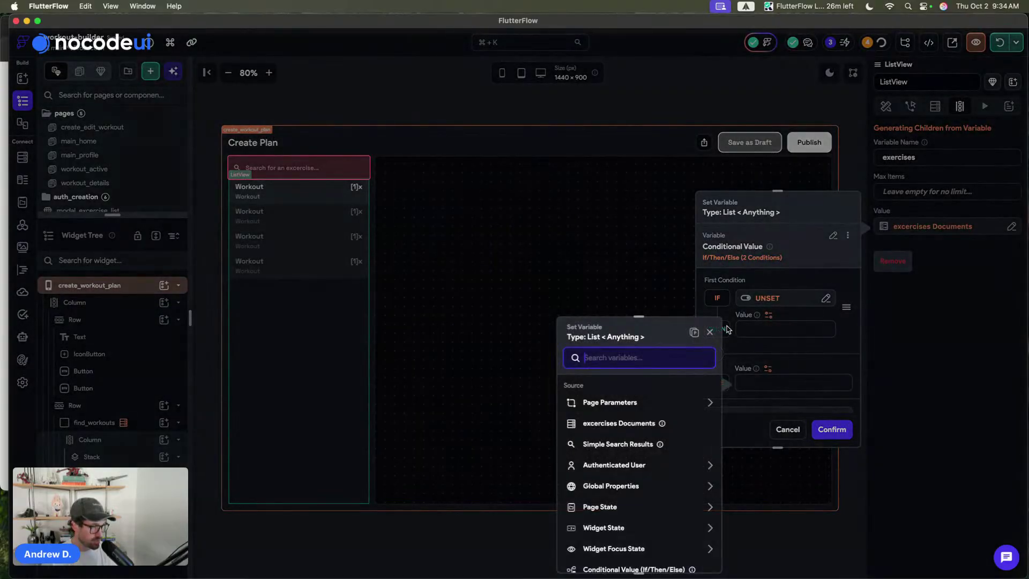
{"action": "left_click", "coordinate": [696, 333]}
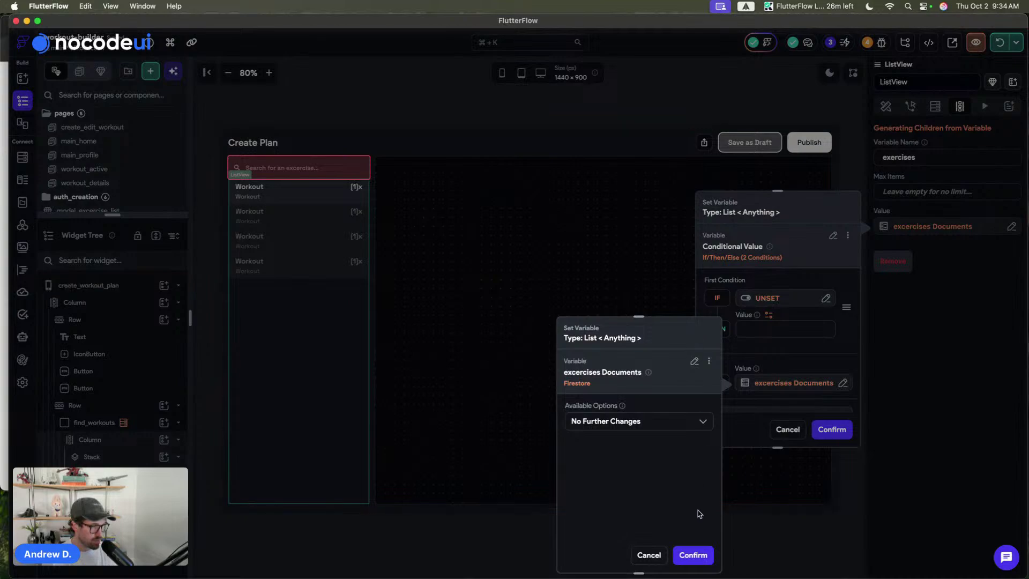
{"action": "left_click", "coordinate": [691, 555]}
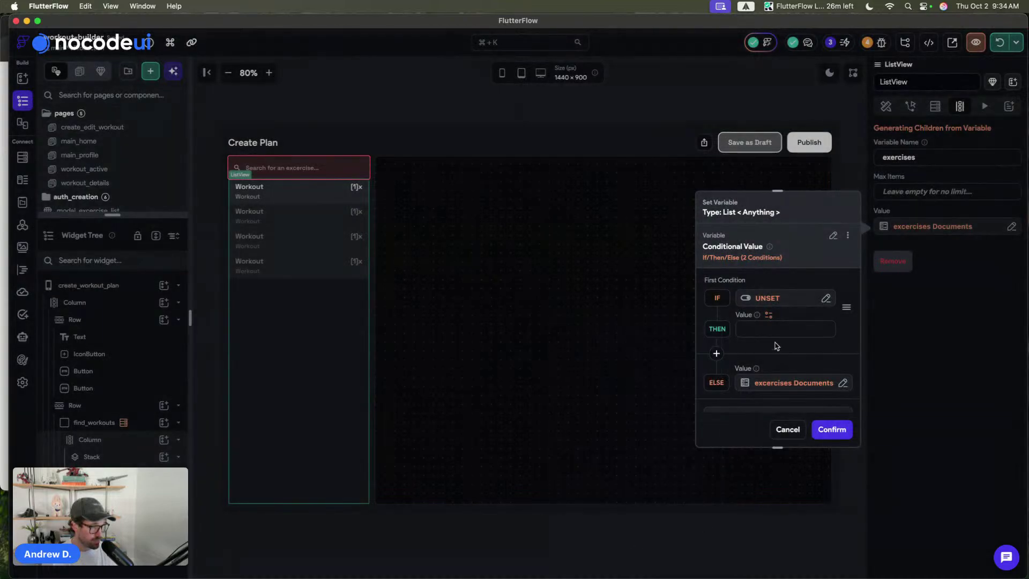
- Set the IF condition to the searchResults page state being set and not empty
{"action": "left_click", "coordinate": [783, 301]}
{"action": "scroll", "coordinate": [637, 407], "scroll_direction": "down", "scroll_amount": 3}
{"action": "left_click", "coordinate": [600, 397]}
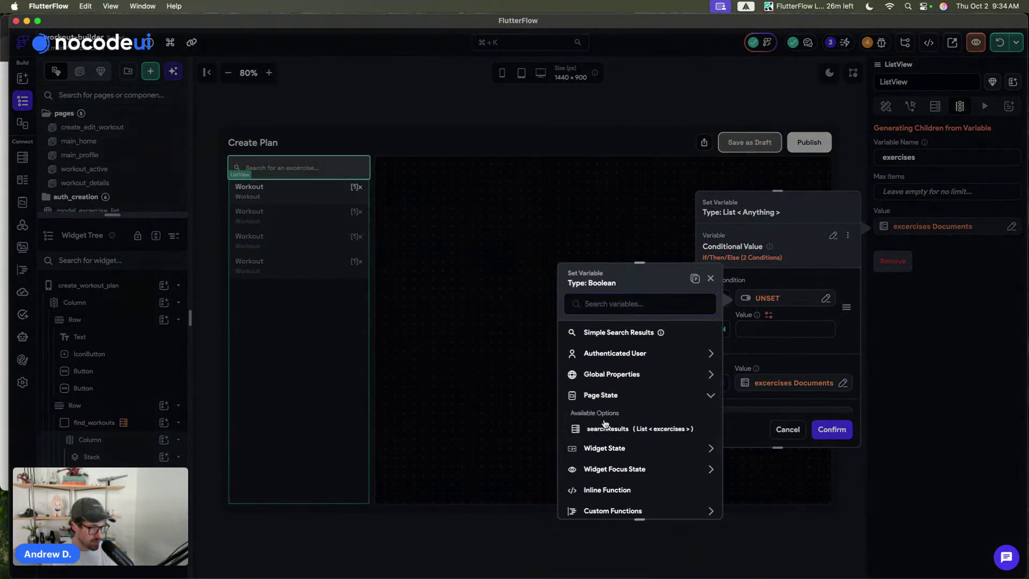
{"action": "left_click", "coordinate": [605, 427]}
{"action": "left_click", "coordinate": [605, 384]}
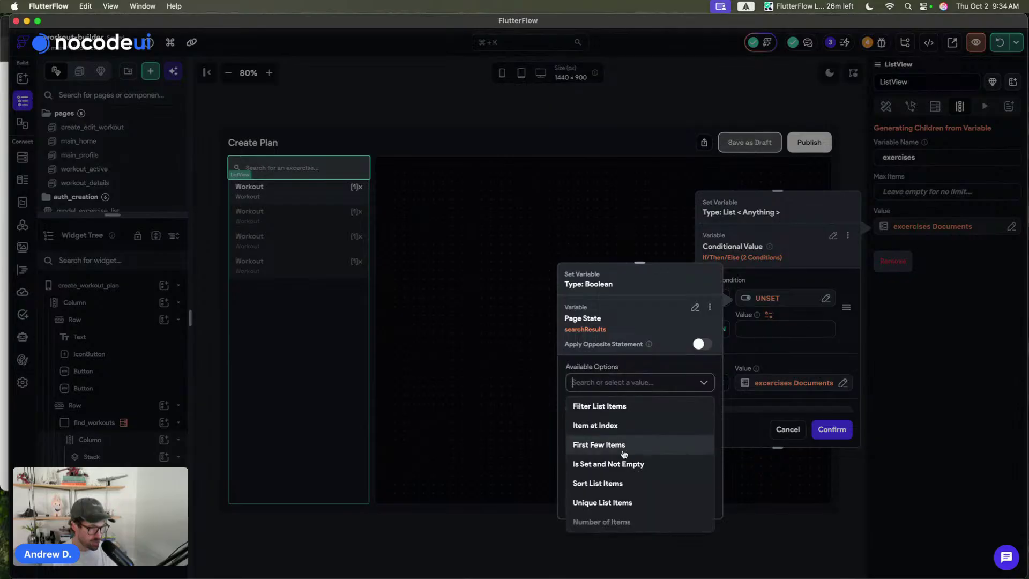
{"action": "left_click", "coordinate": [616, 464]}
{"action": "left_click", "coordinate": [682, 501]}
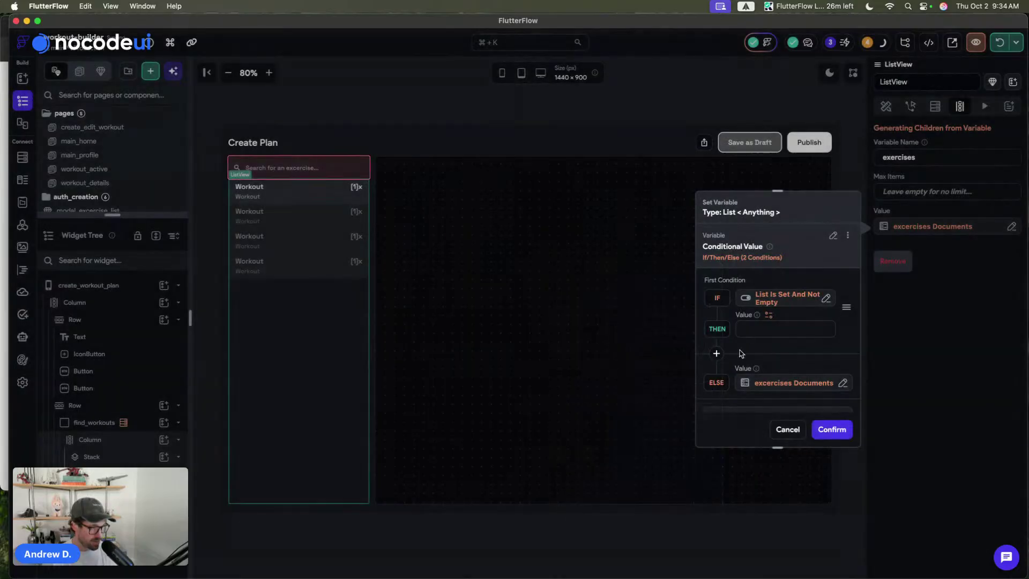
- Use the searchResults page state variable as the THEN value
{"action": "left_click", "coordinate": [772, 328]}
{"action": "scroll", "coordinate": [616, 402], "scroll_direction": "down", "scroll_amount": 3}
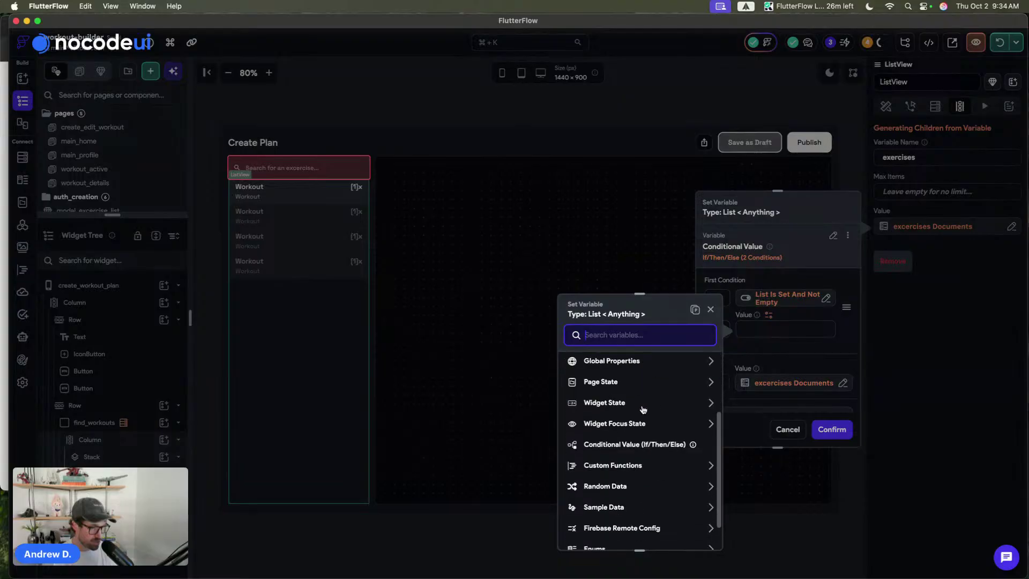
{"action": "left_click", "coordinate": [619, 382]}
{"action": "left_click", "coordinate": [610, 413]}
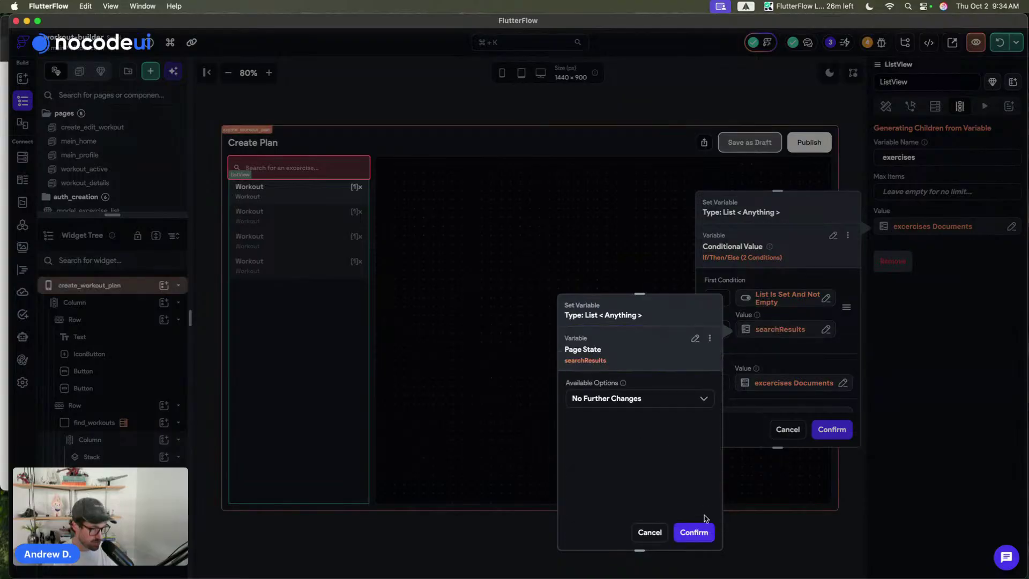
{"action": "left_click", "coordinate": [693, 531]}
- Set the return type to a list of excercises Documents, confirm, and save the ListView value
{"action": "left_click", "coordinate": [836, 431]}
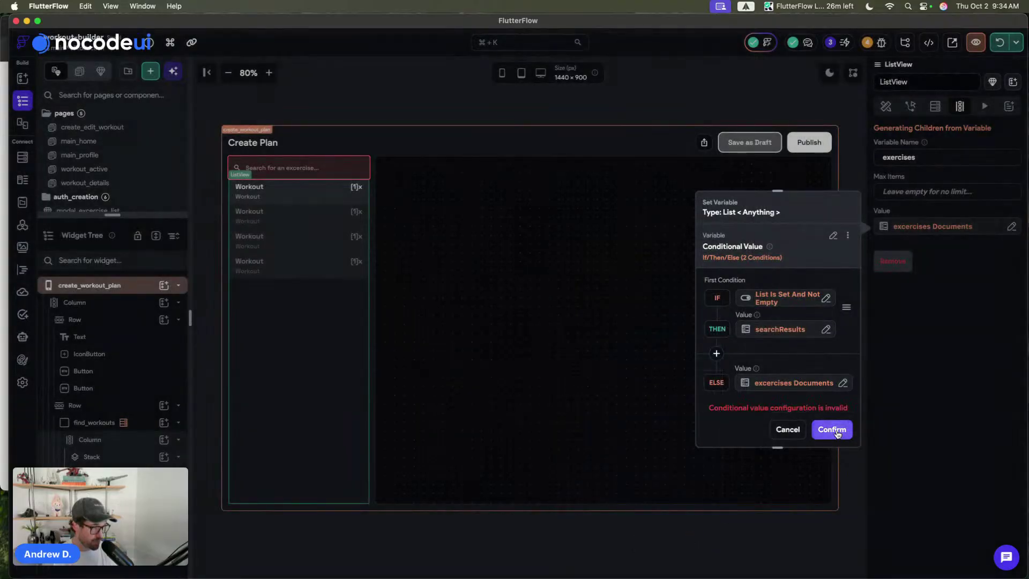
{"action": "scroll", "coordinate": [771, 333], "scroll_direction": "down", "scroll_amount": 4}
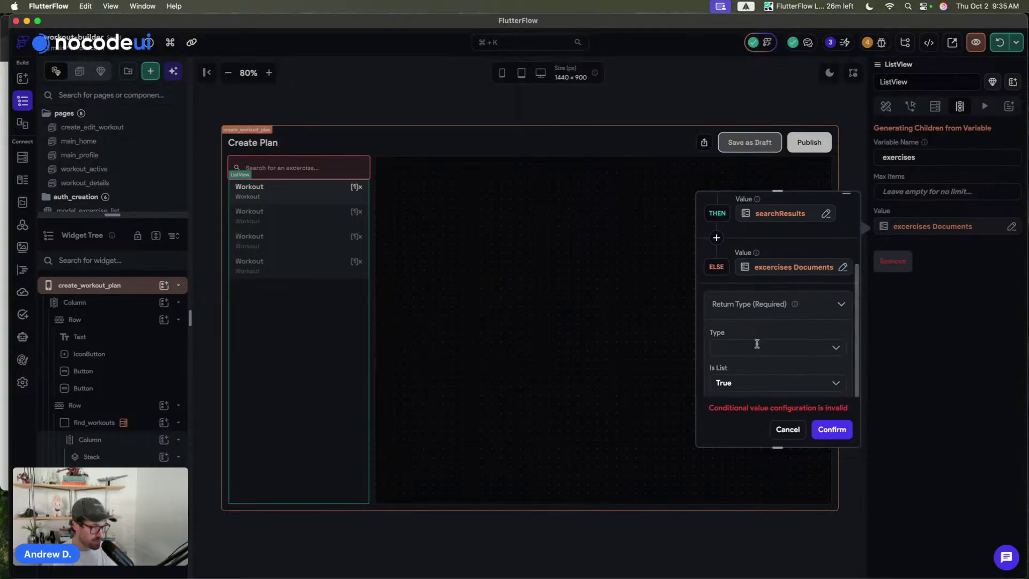
{"action": "left_click", "coordinate": [756, 343]}
{"action": "left_click", "coordinate": [758, 541]}
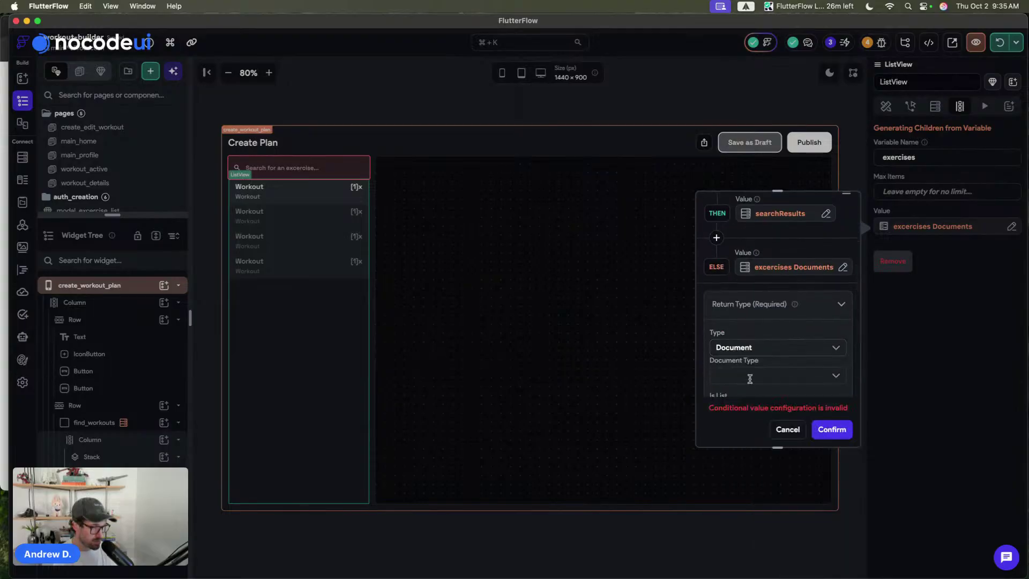
{"action": "left_click", "coordinate": [749, 379]}
{"action": "scroll", "coordinate": [752, 343], "scroll_direction": "down", "scroll_amount": 3}
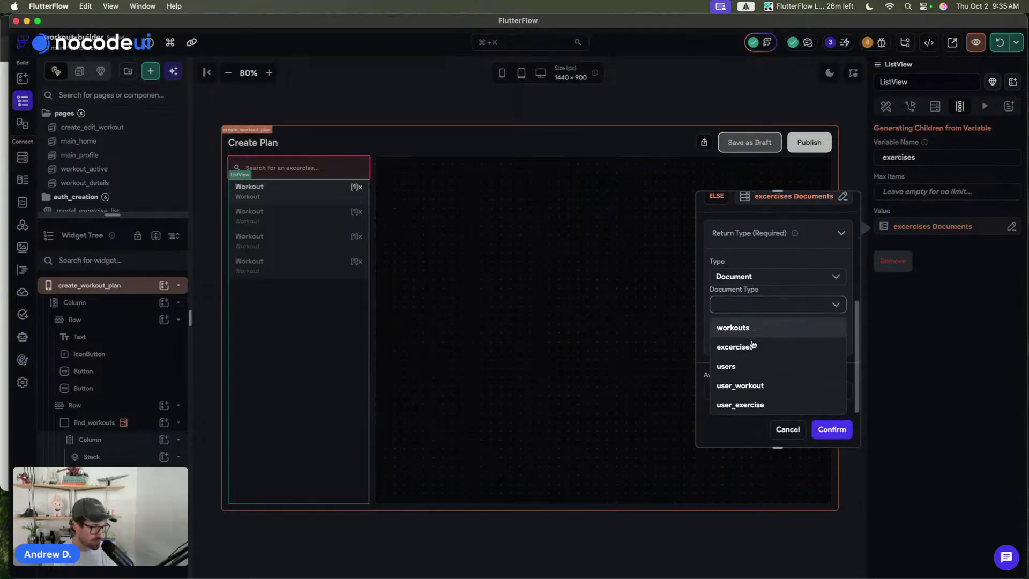
{"action": "left_click", "coordinate": [752, 347]}
{"action": "left_click", "coordinate": [736, 343]}
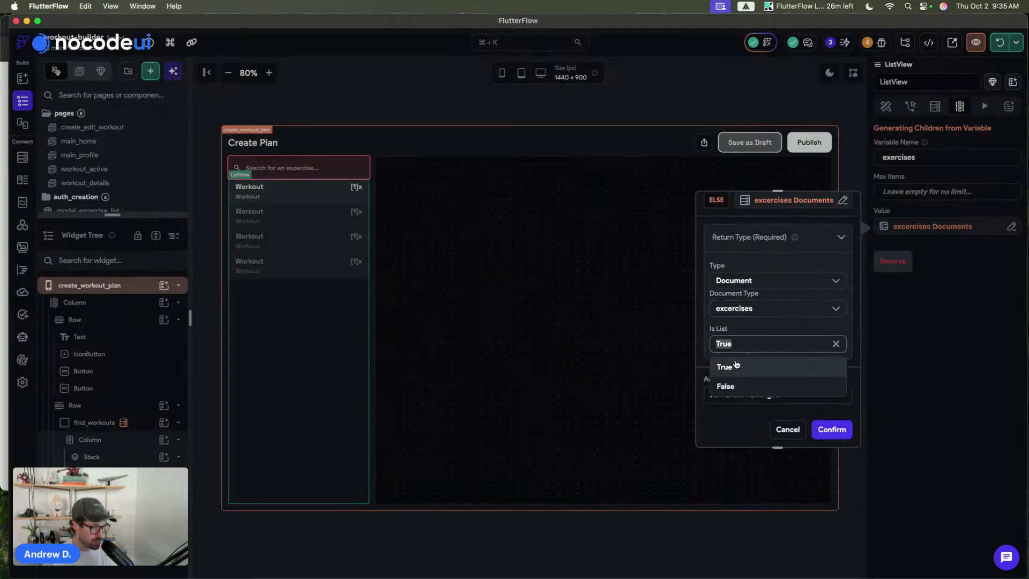
{"action": "left_click", "coordinate": [737, 366]}
{"action": "left_click", "coordinate": [743, 239]}
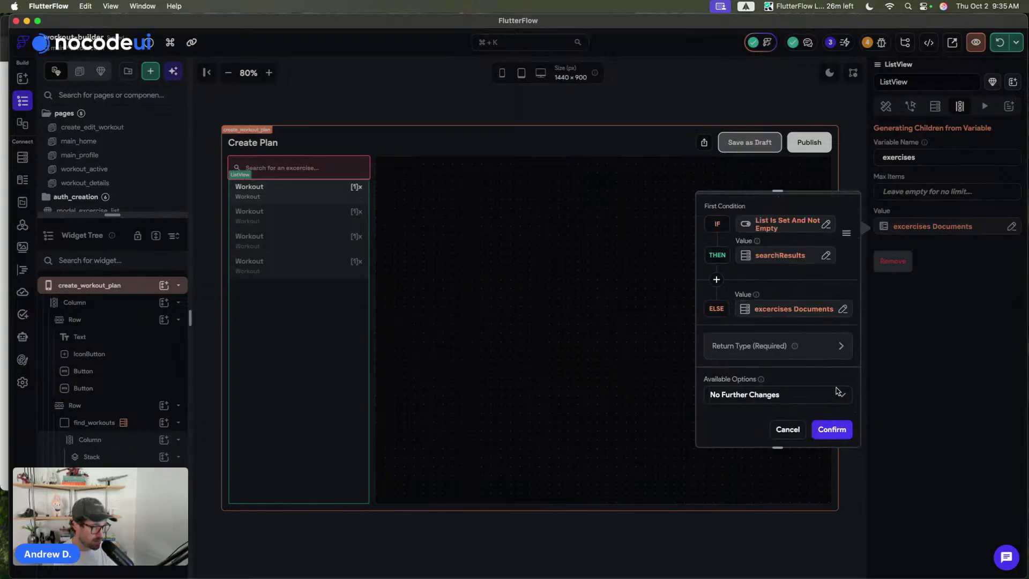
{"action": "left_click", "coordinate": [833, 430]}
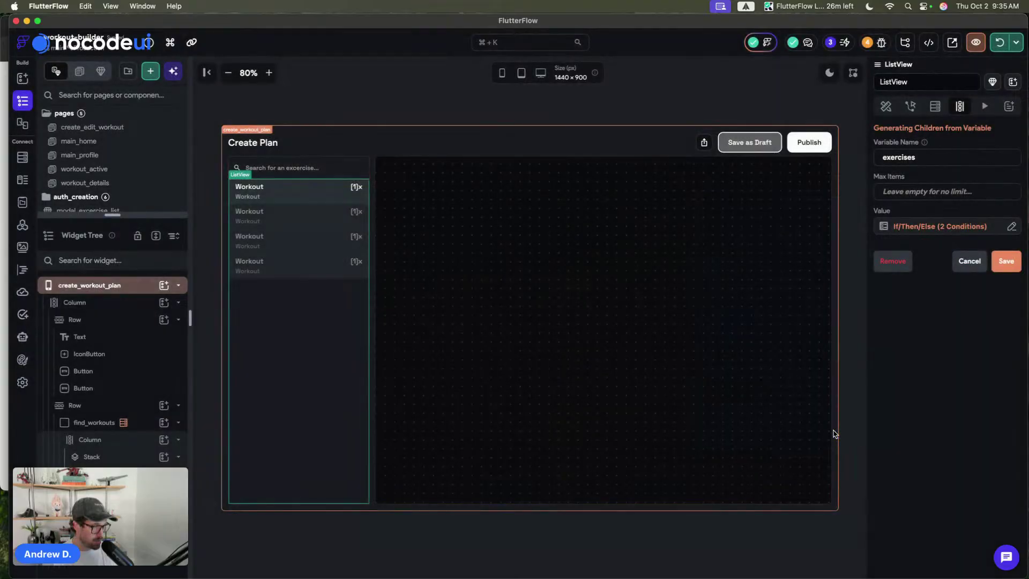
{"action": "left_click", "coordinate": [1007, 261]}
{"action": "left_click", "coordinate": [588, 102]}
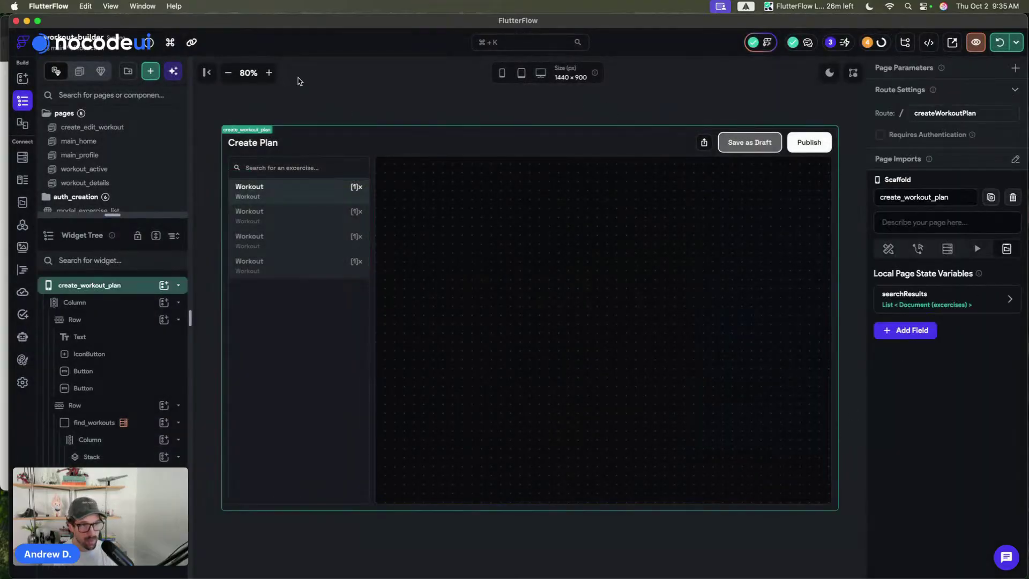
- Zoom in on the canvas and select the exercise search field
{"action": "left_click", "coordinate": [269, 73]}
{"action": "left_click", "coordinate": [269, 73]}
{"action": "left_click", "coordinate": [269, 73]}
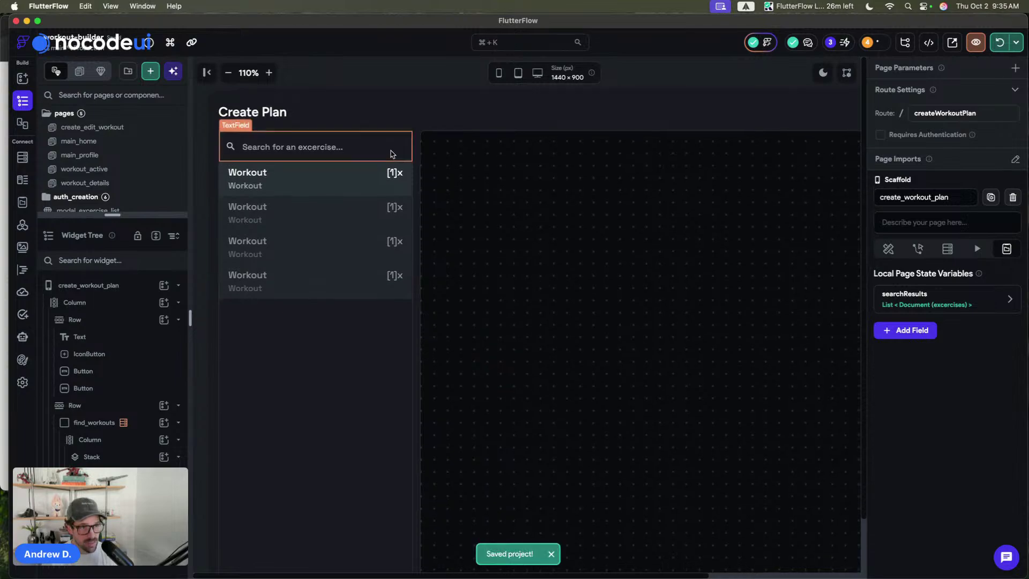
{"action": "left_click", "coordinate": [381, 164]}
{"action": "left_click", "coordinate": [375, 151]}
- Find 'icon' among the elements and drop an IconButton into the search field in light mode
{"action": "left_click", "coordinate": [992, 81]}
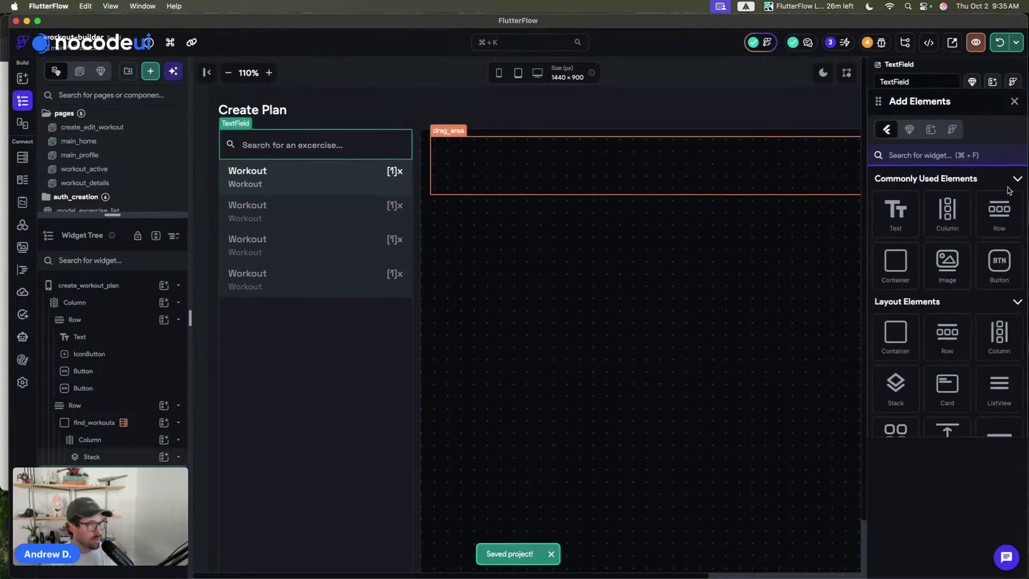
{"action": "type", "text": "icon"}
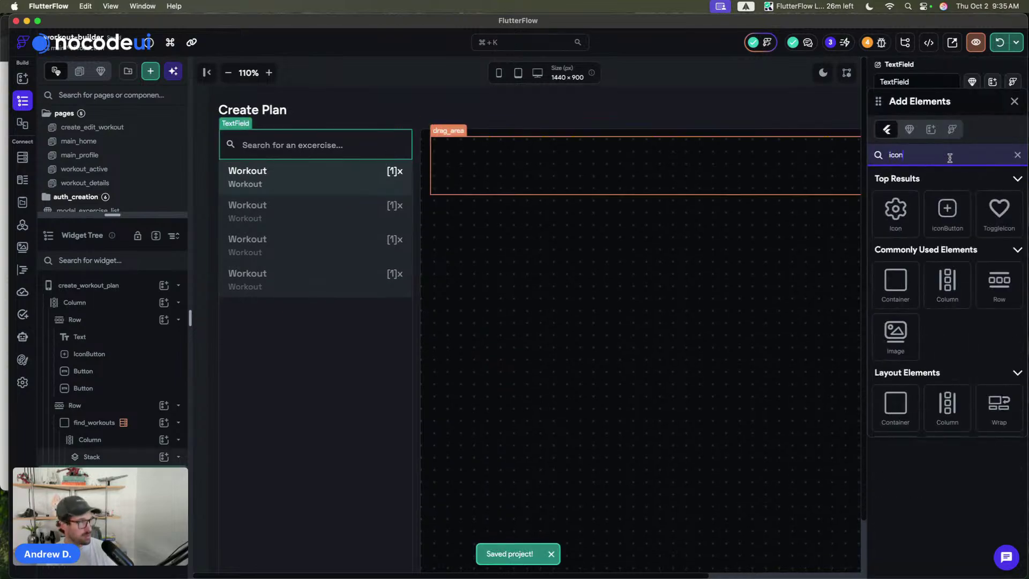
{"action": "left_click", "coordinate": [823, 73]}
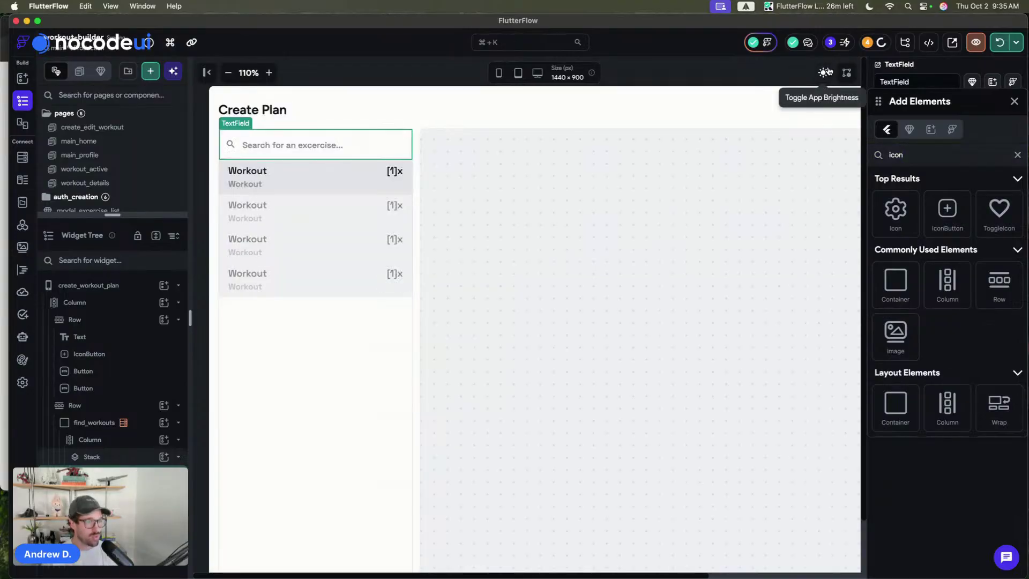
{"action": "left_click_drag", "start_coordinate": [943, 214], "coordinate": [391, 145]}
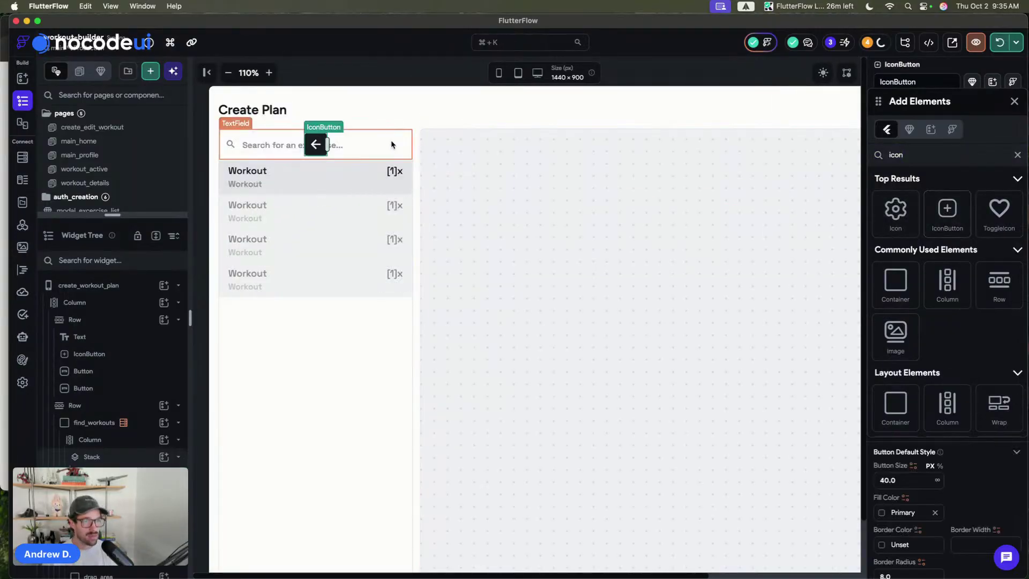
{"action": "left_click", "coordinate": [1013, 101]}
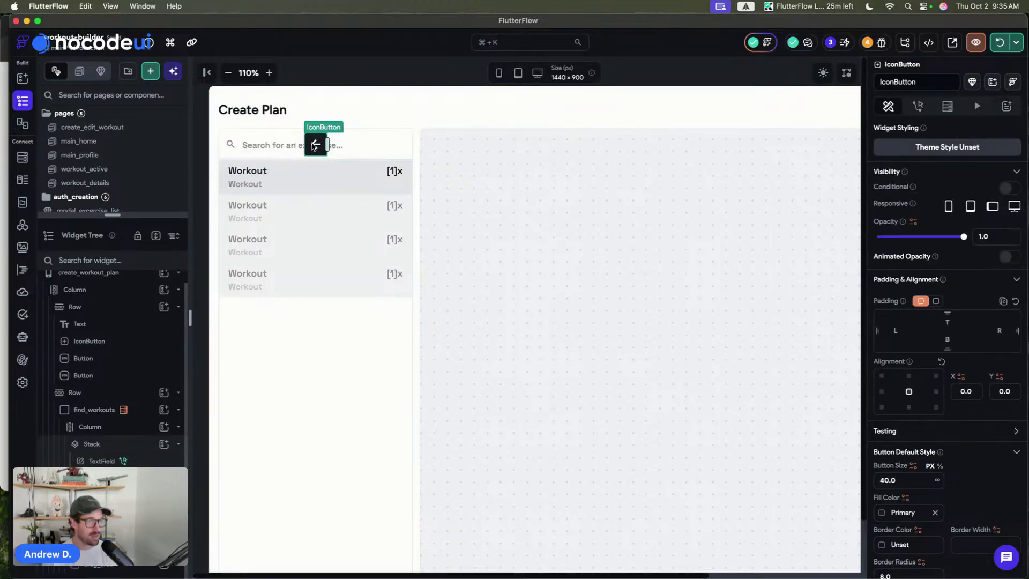
- Give the button right padding 12, centre-right alignment and the iconBtn_Outline style
{"action": "left_click", "coordinate": [1000, 330]}
{"action": "type", "text": "12"}
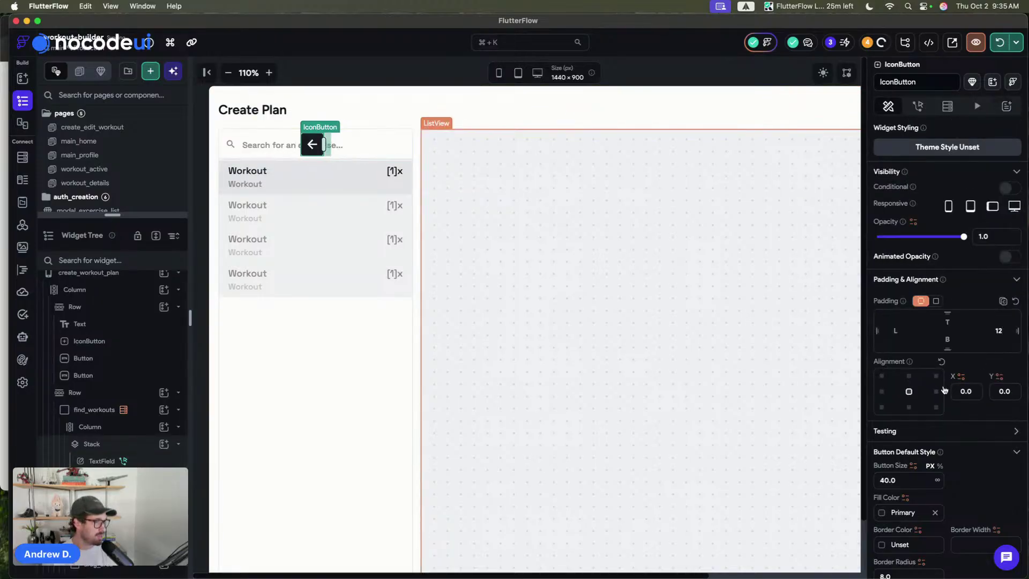
{"action": "left_click", "coordinate": [936, 392]}
{"action": "scroll", "coordinate": [931, 418], "scroll_direction": "down", "scroll_amount": 3}
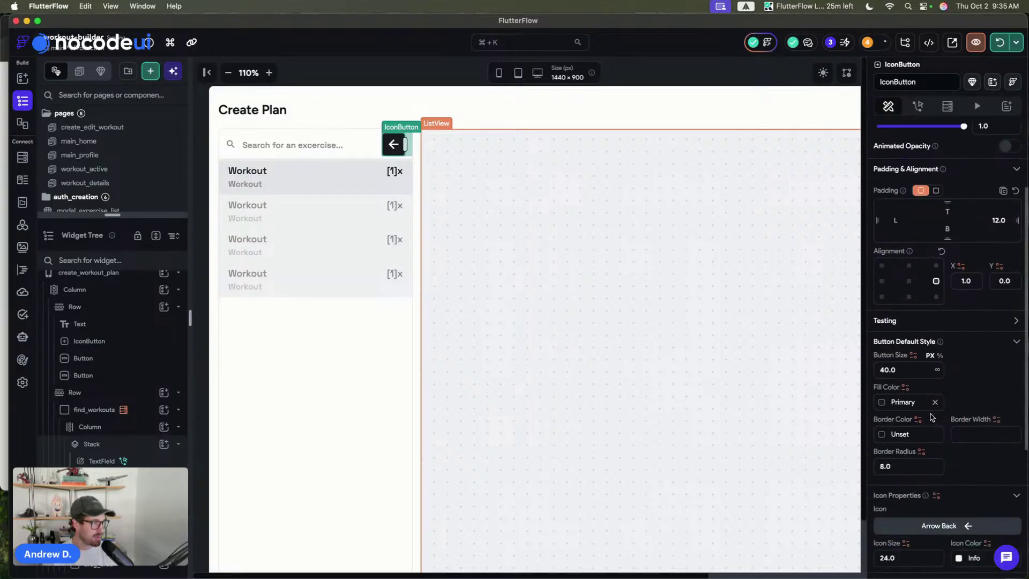
{"action": "scroll", "coordinate": [923, 253], "scroll_direction": "up", "scroll_amount": 3}
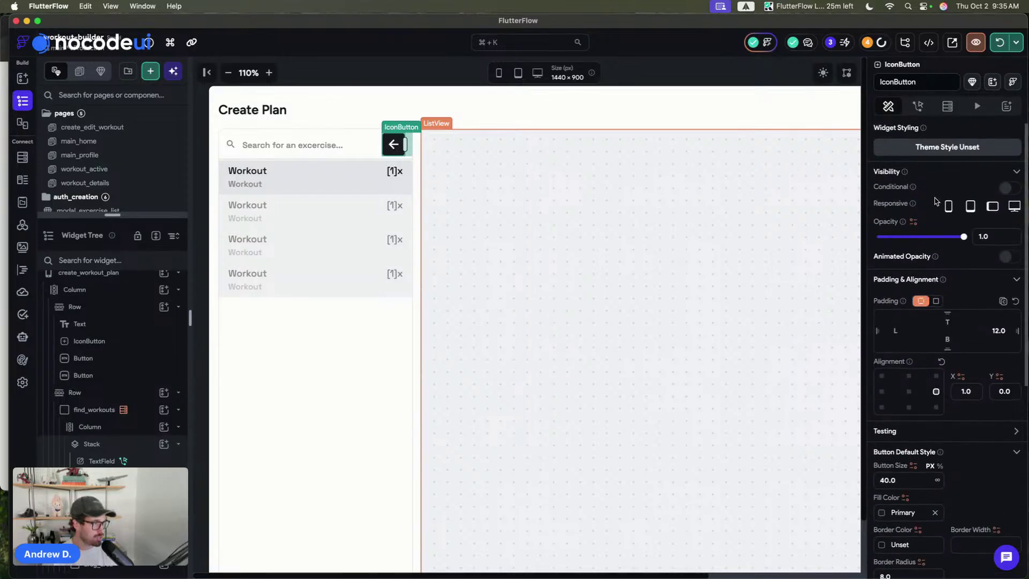
{"action": "left_click", "coordinate": [948, 147]}
{"action": "left_click", "coordinate": [921, 220]}
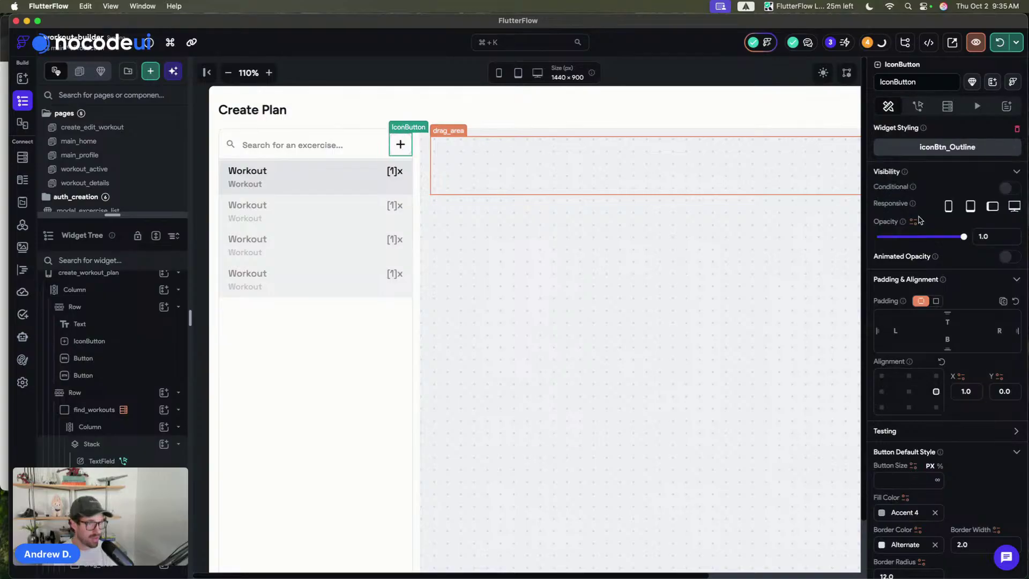
- Change the right padding to 8 and bring up the Choose Icon picker
{"action": "left_click", "coordinate": [1005, 332]}
{"action": "type", "text": "8"}
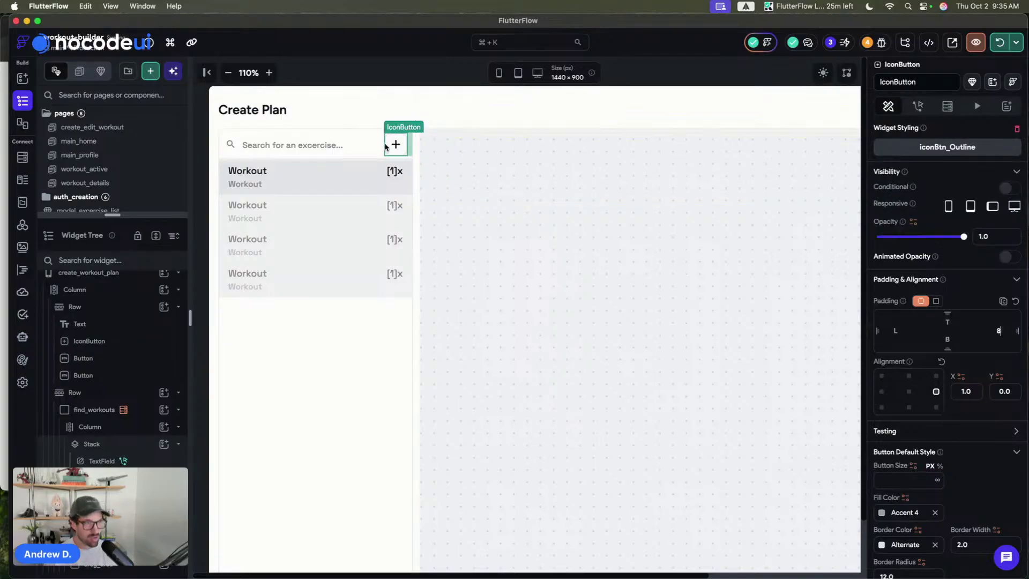
{"action": "scroll", "coordinate": [962, 406], "scroll_direction": "down", "scroll_amount": 5}
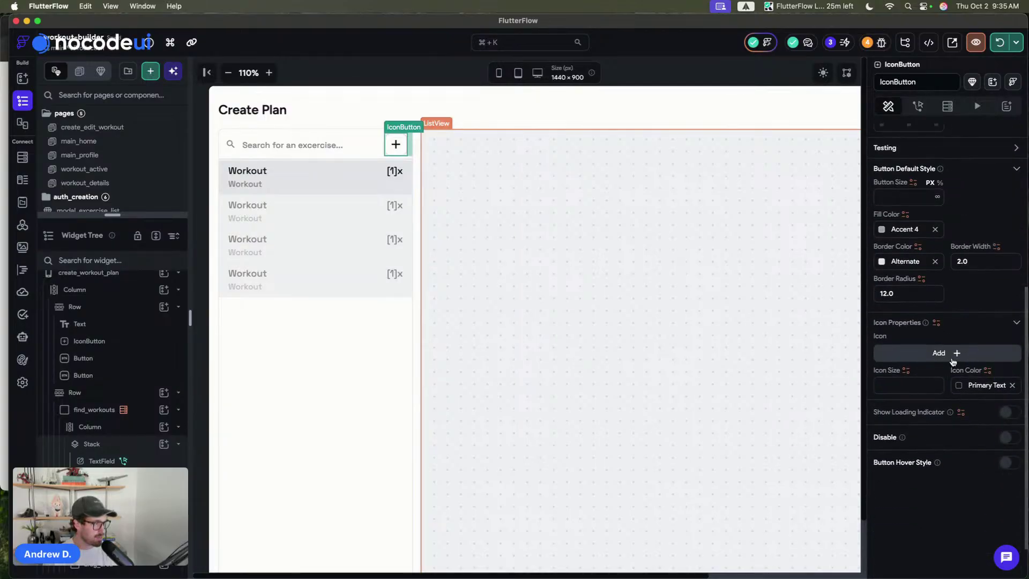
{"action": "left_click", "coordinate": [949, 354]}
{"action": "left_click", "coordinate": [573, 202]}
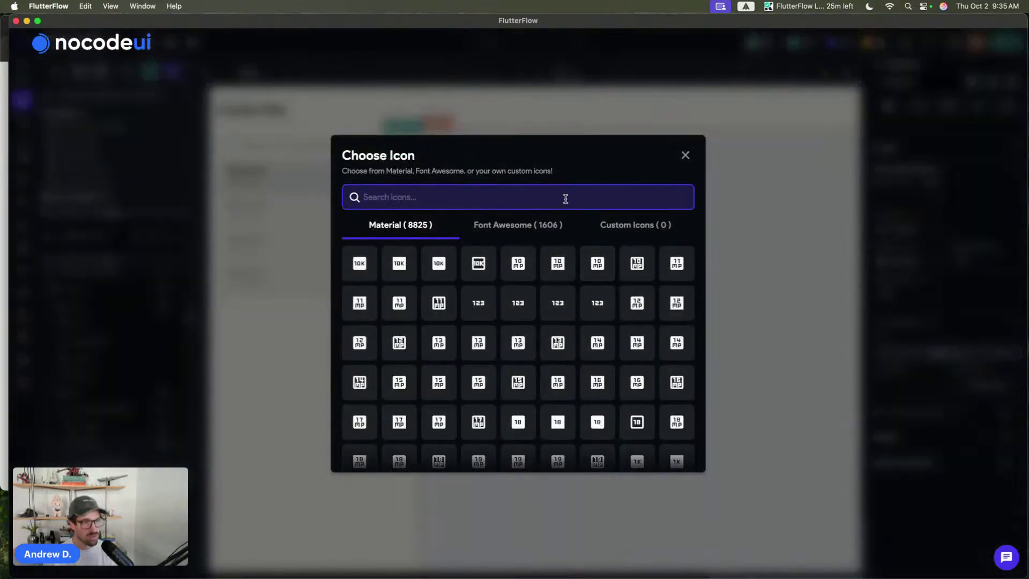
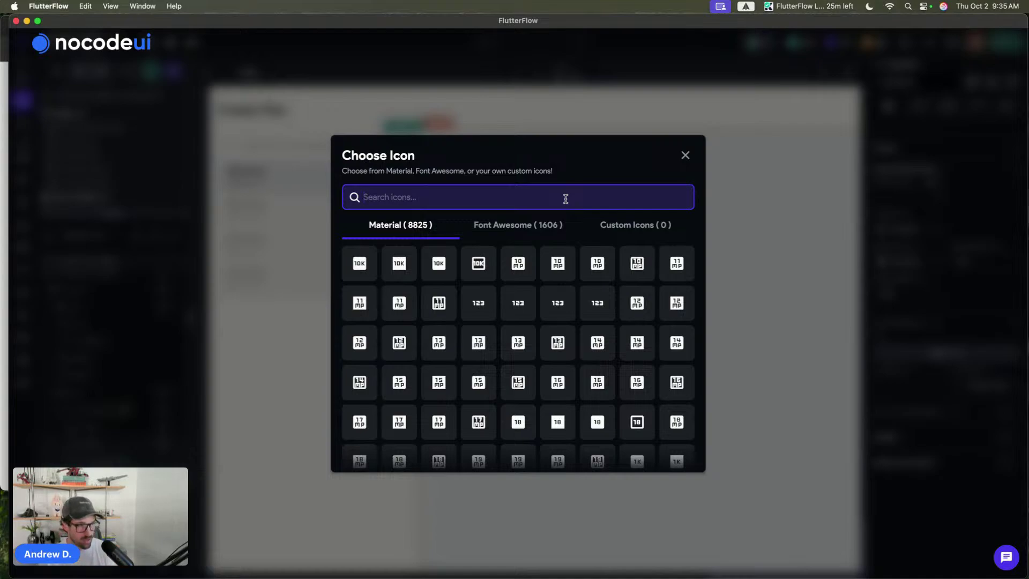
- Give the search bar's icon button the Close Rounded icon and clear its border width
{"action": "type", "text": "close"}
{"action": "left_click", "coordinate": [443, 266]}
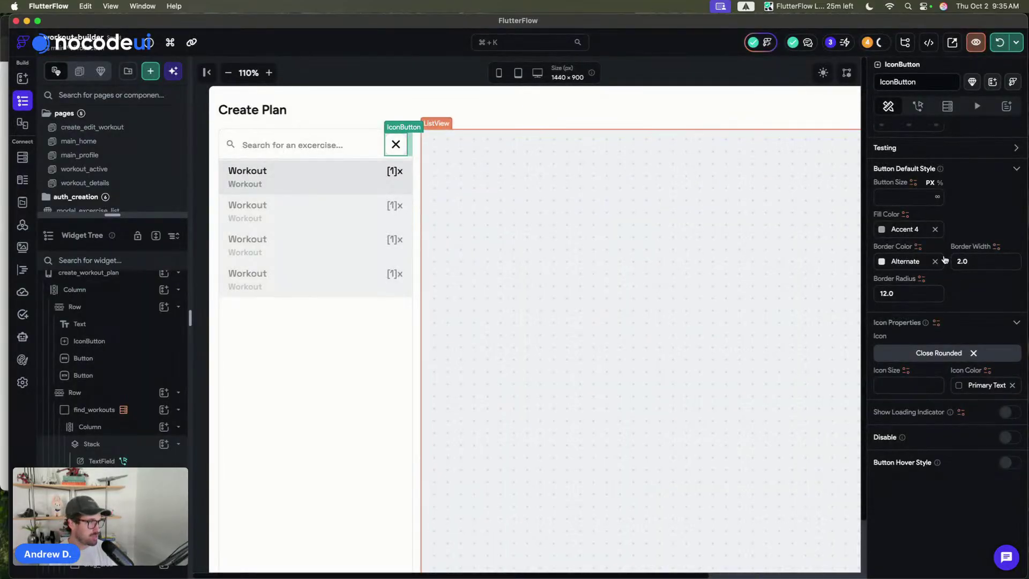
{"action": "left_click", "coordinate": [964, 261]}
{"action": "key", "text": "BackSpace"}
{"action": "key", "text": "BackSpace"}
{"action": "key", "text": "BackSpace"}
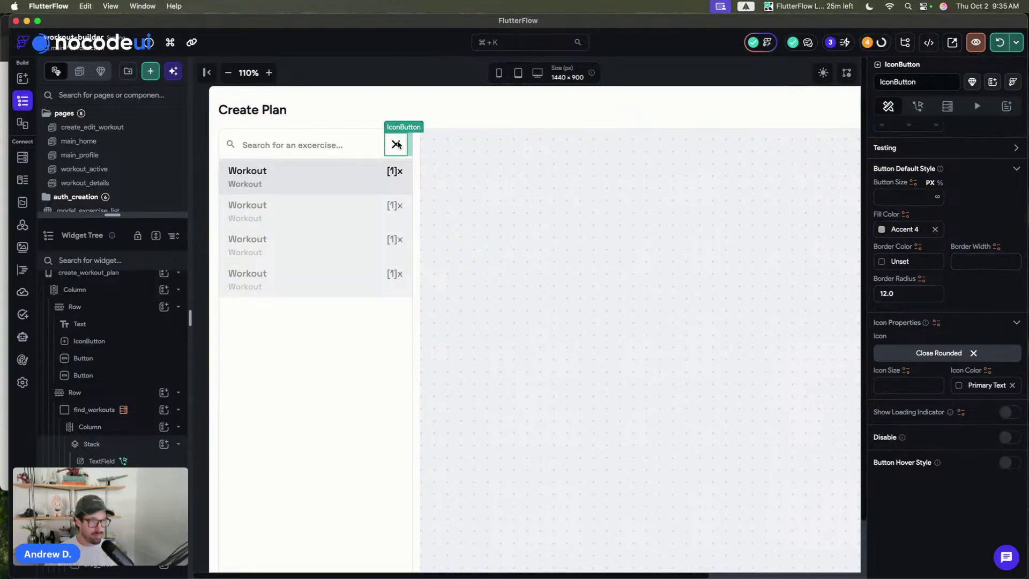
- Rename the IconButton to clear_results
{"action": "left_click", "coordinate": [921, 81]}
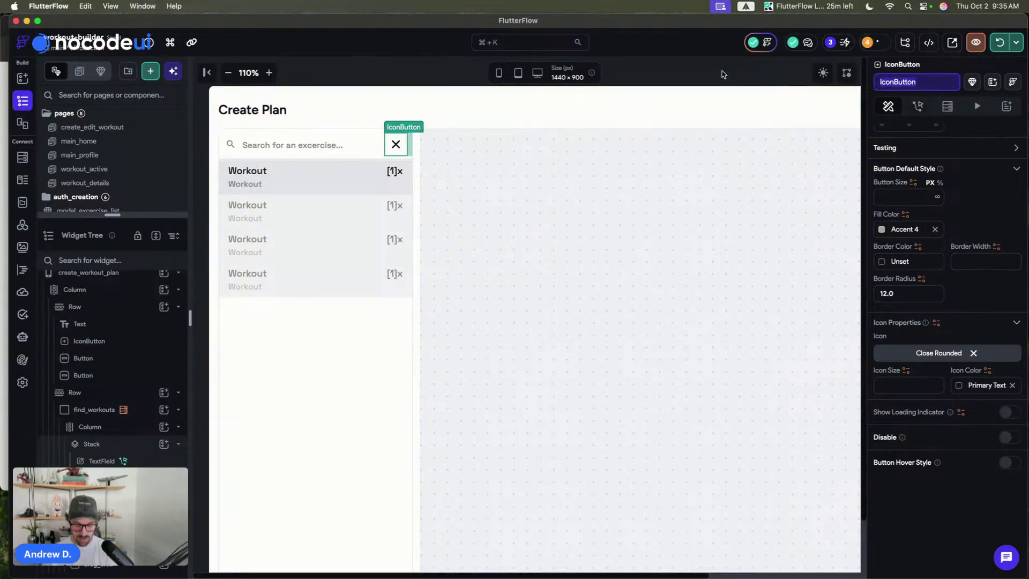
{"action": "type", "text": "clear_result"}
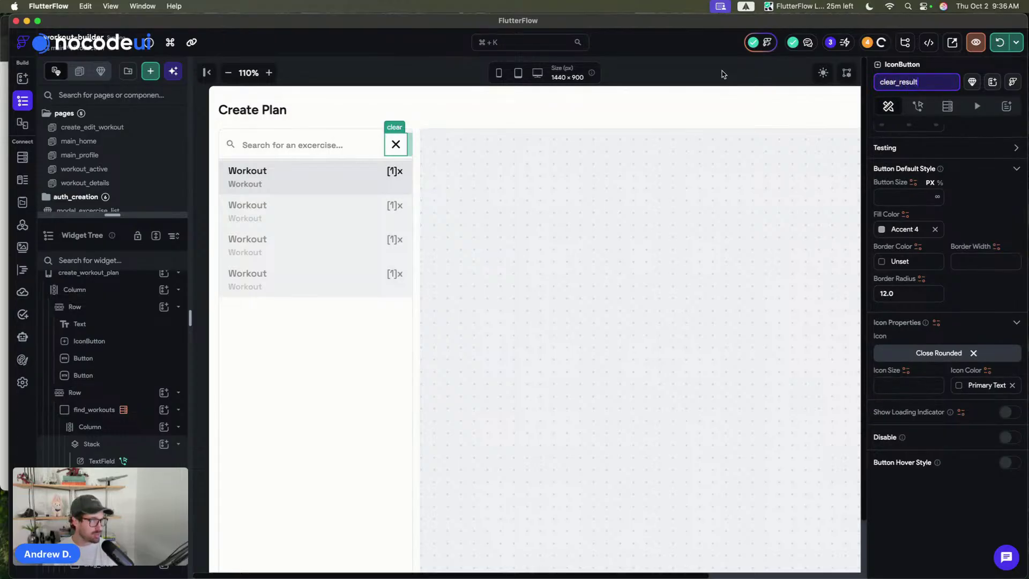
{"action": "type", "text": "s"}
{"action": "key", "text": "Return"}
- Add an Update Page State action to the button's On Tap
{"action": "left_click", "coordinate": [918, 106]}
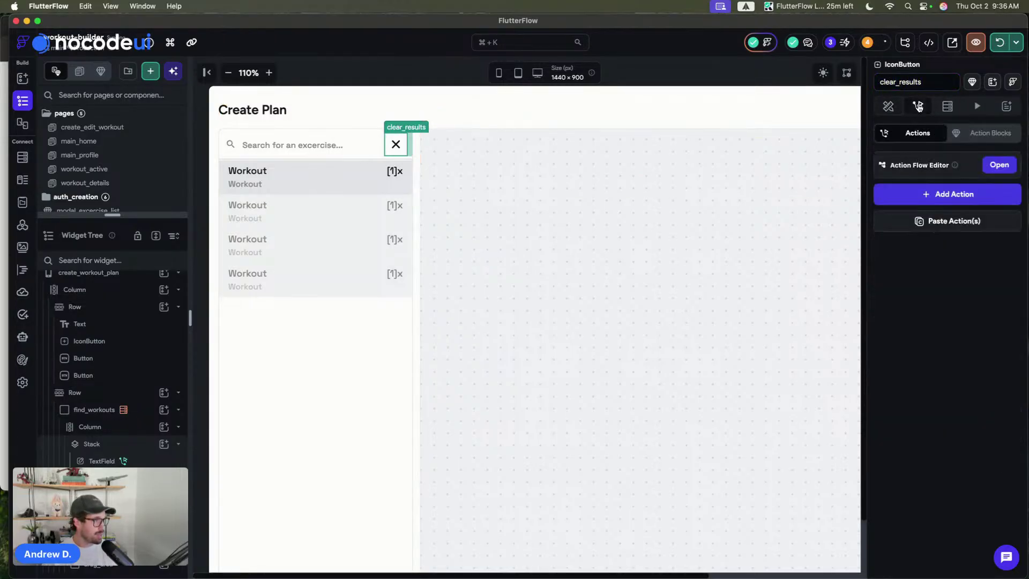
{"action": "left_click", "coordinate": [947, 194]}
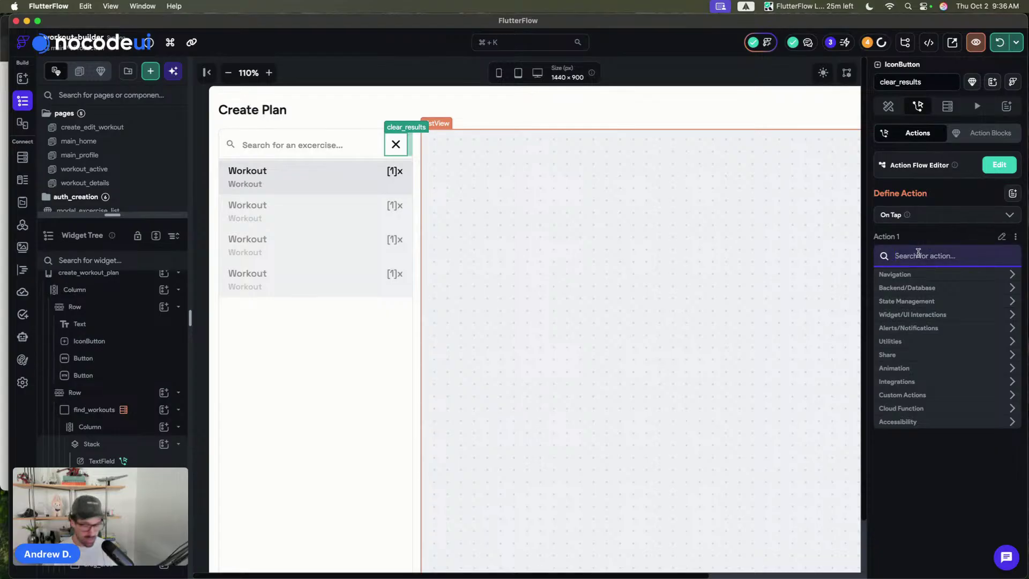
{"action": "type", "text": "update"}
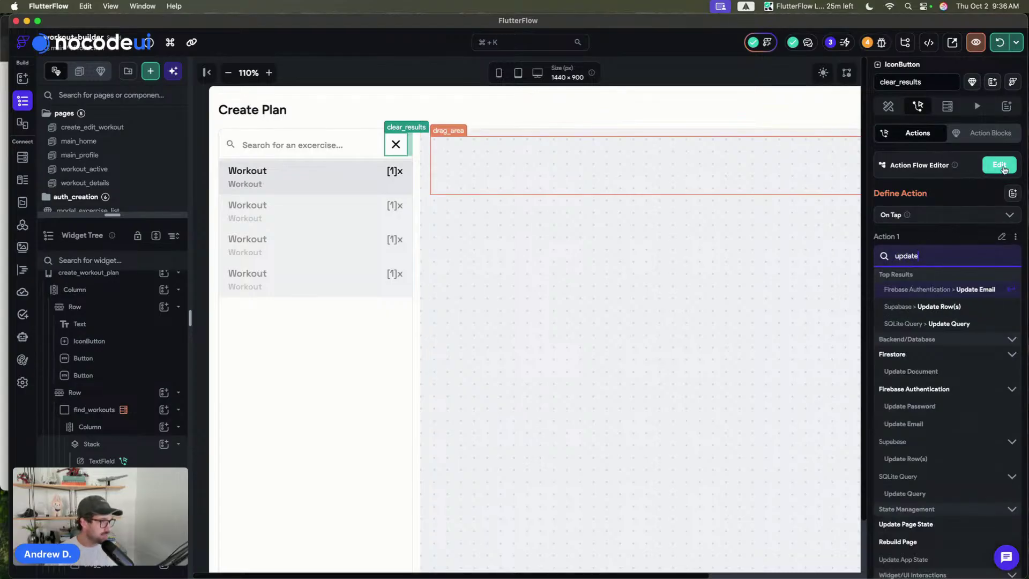
{"action": "scroll", "coordinate": [935, 370], "scroll_direction": "down", "scroll_amount": 1}
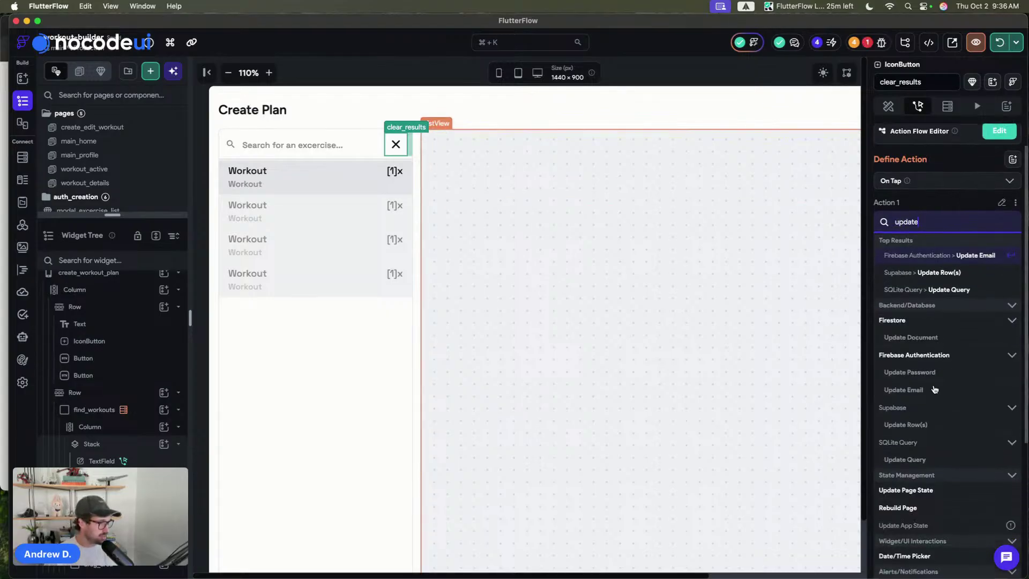
{"action": "scroll", "coordinate": [922, 450], "scroll_direction": "down", "scroll_amount": 2}
{"action": "left_click", "coordinate": [922, 435]}
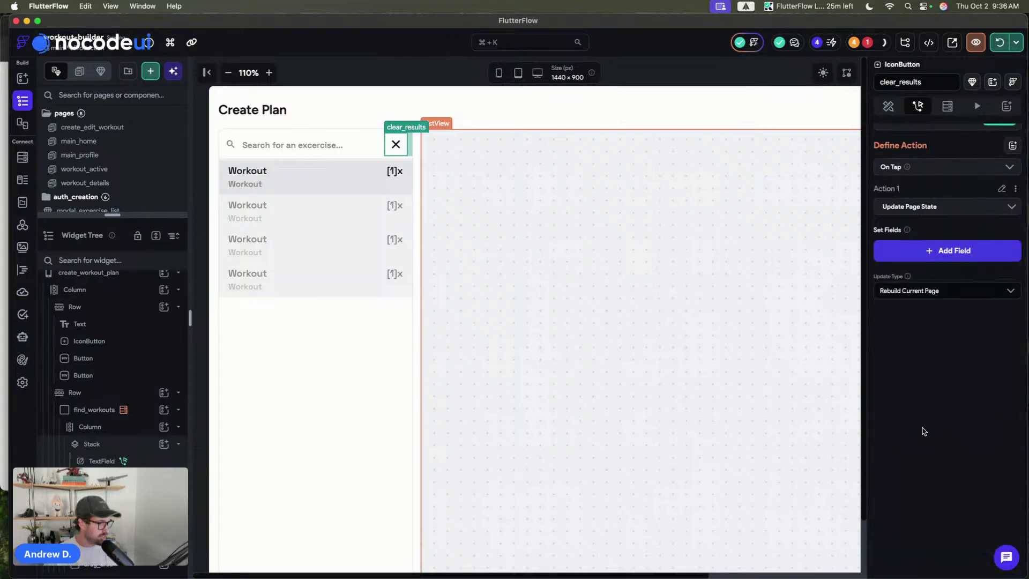
- Make the action reset searchResults to its default value, then reselect clear_results
{"action": "left_click", "coordinate": [938, 251]}
{"action": "left_click", "coordinate": [490, 247]}
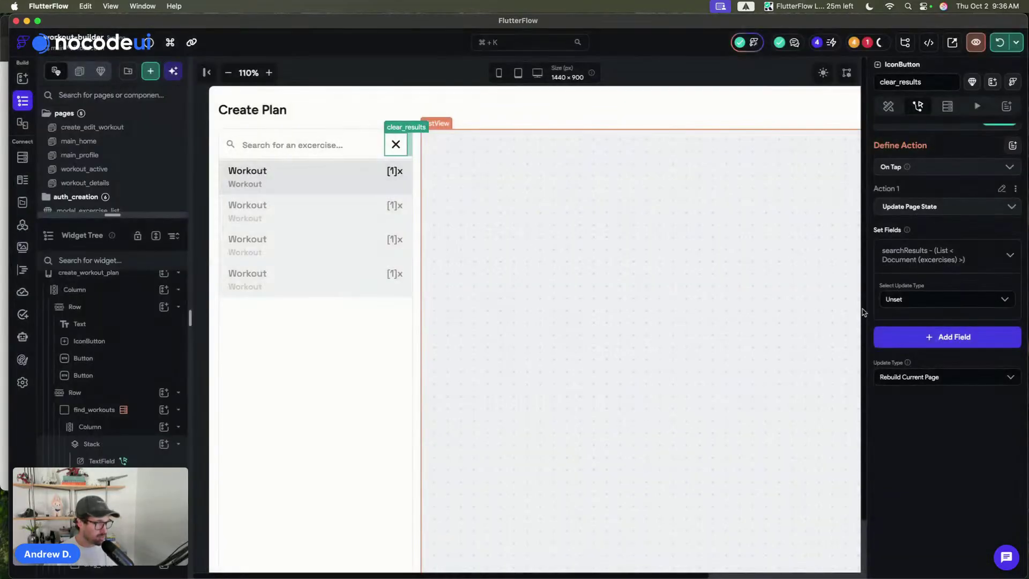
{"action": "left_click", "coordinate": [957, 305]}
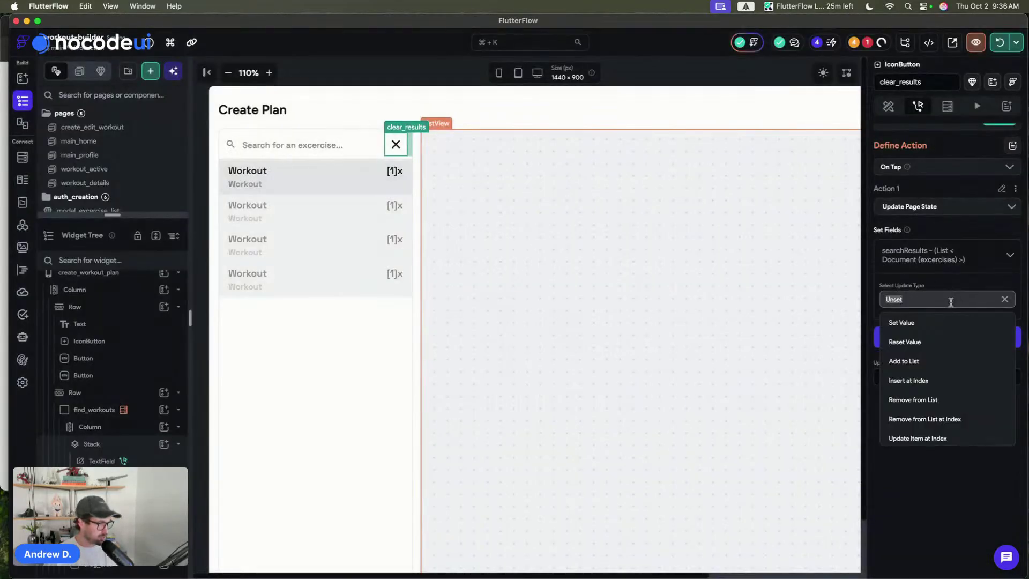
{"action": "left_click", "coordinate": [919, 343]}
{"action": "scroll", "coordinate": [937, 255], "scroll_direction": "up", "scroll_amount": 2}
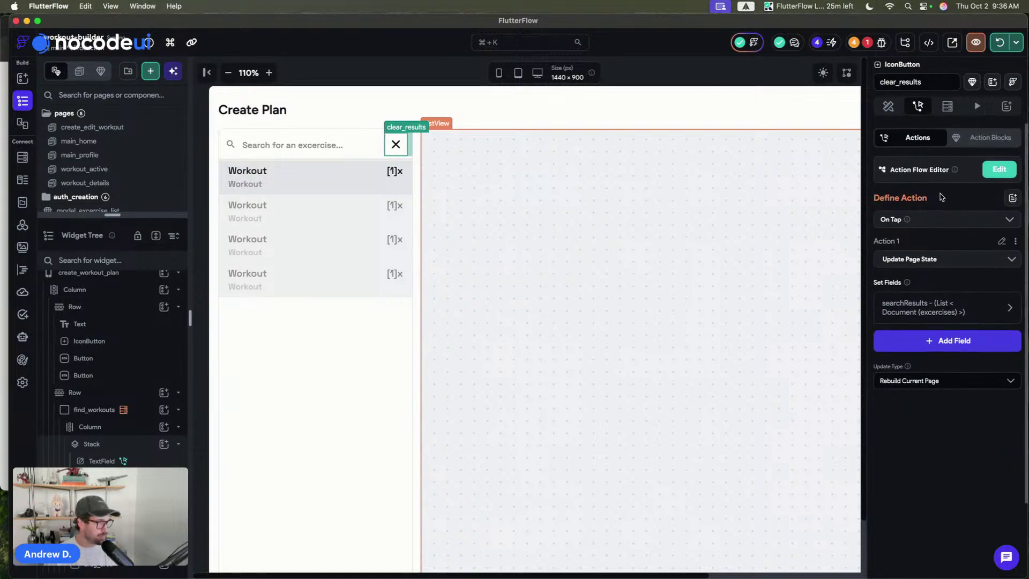
{"action": "left_click", "coordinate": [403, 66]}
{"action": "left_click", "coordinate": [396, 144]}
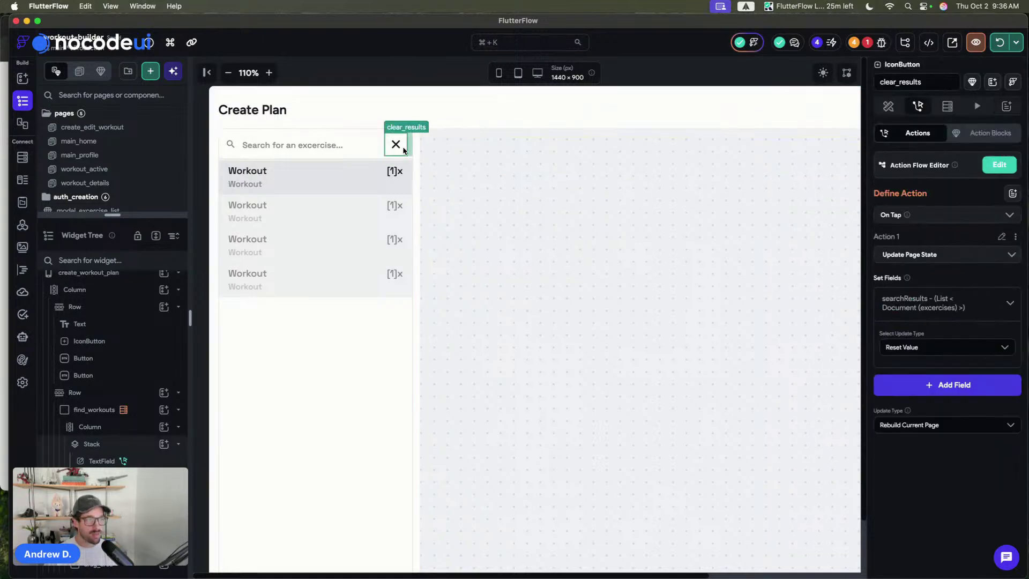
- Make clear_results visible only when Page State searchResults is set and not empty
{"action": "left_click", "coordinate": [889, 107]}
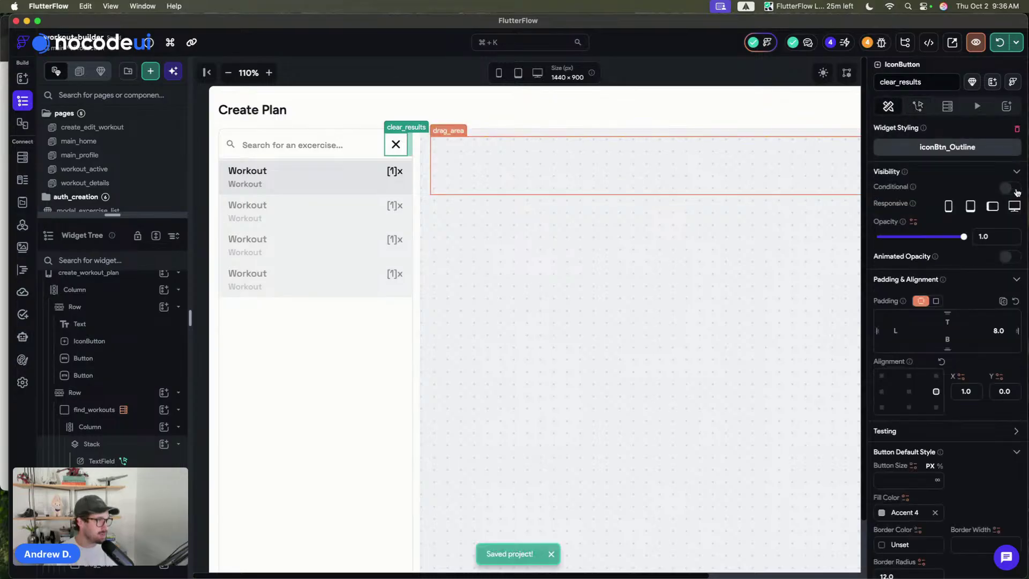
{"action": "left_click", "coordinate": [1010, 188]}
{"action": "left_click", "coordinate": [890, 208]}
{"action": "scroll", "coordinate": [761, 326], "scroll_direction": "down", "scroll_amount": 3}
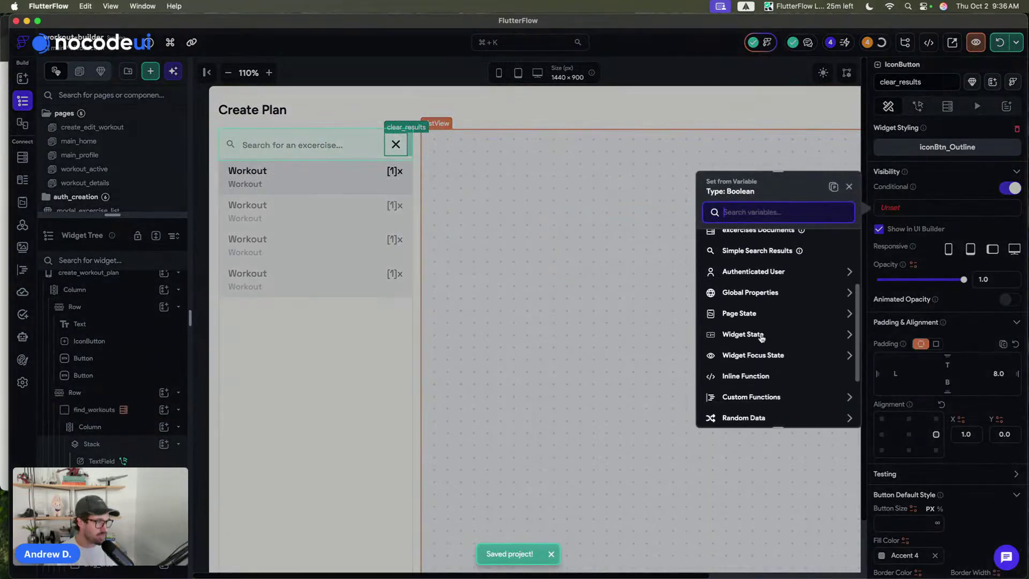
{"action": "left_click", "coordinate": [750, 310]}
{"action": "left_click", "coordinate": [753, 342]}
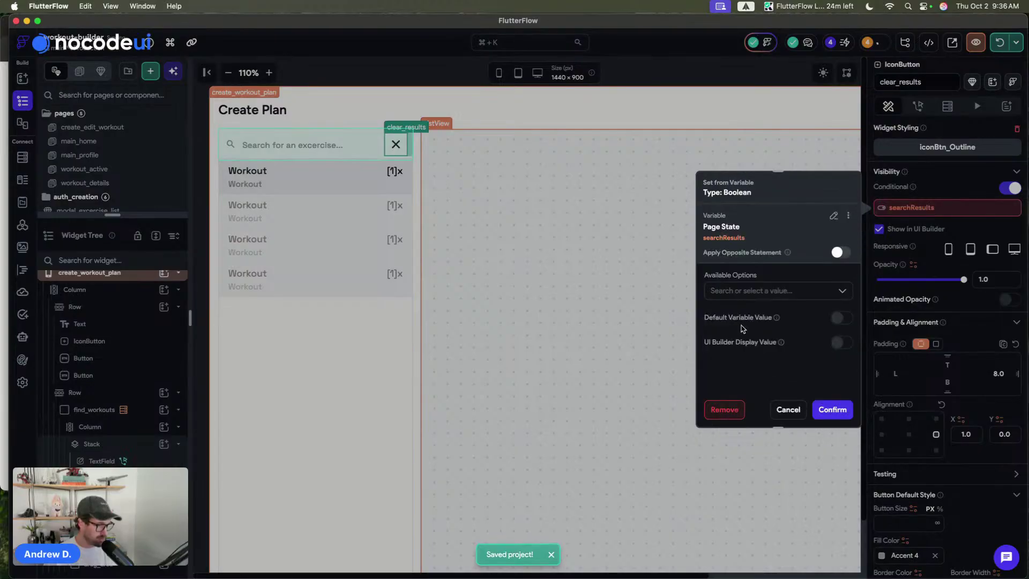
{"action": "left_click", "coordinate": [738, 292]}
{"action": "left_click", "coordinate": [746, 372]}
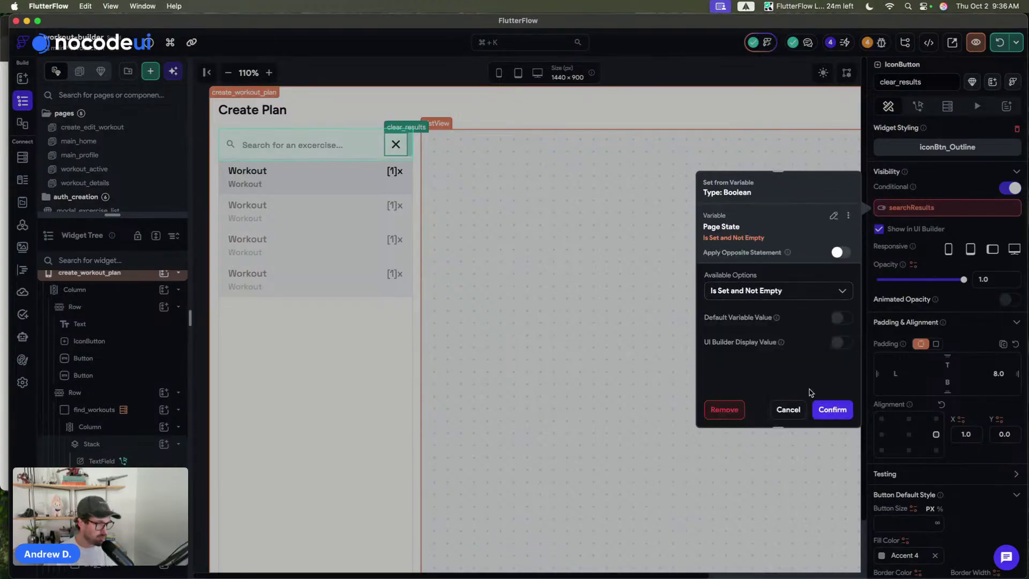
{"action": "left_click", "coordinate": [836, 409]}
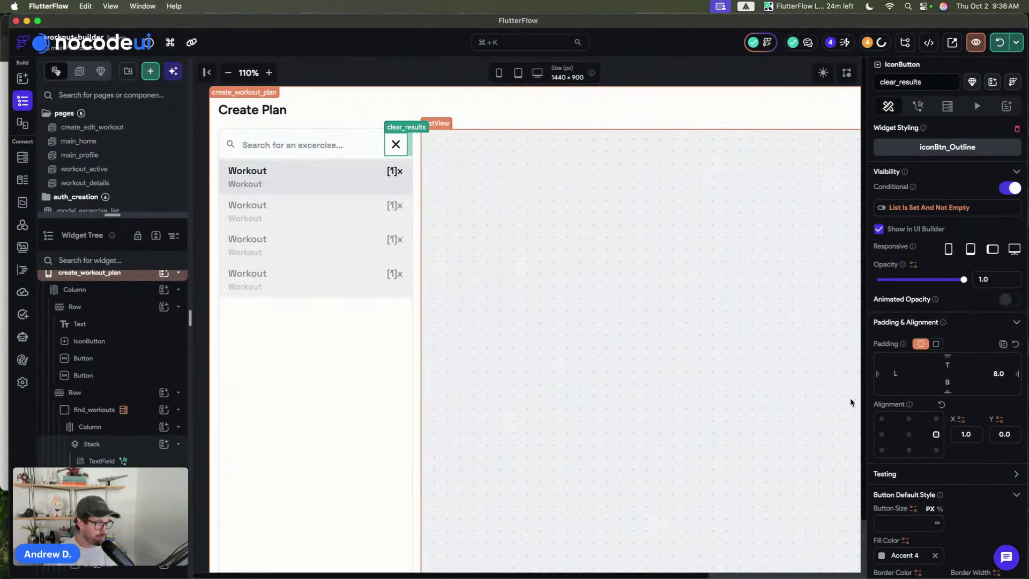
- Check the project's Issues list for errors
{"action": "left_click", "coordinate": [414, 67]}
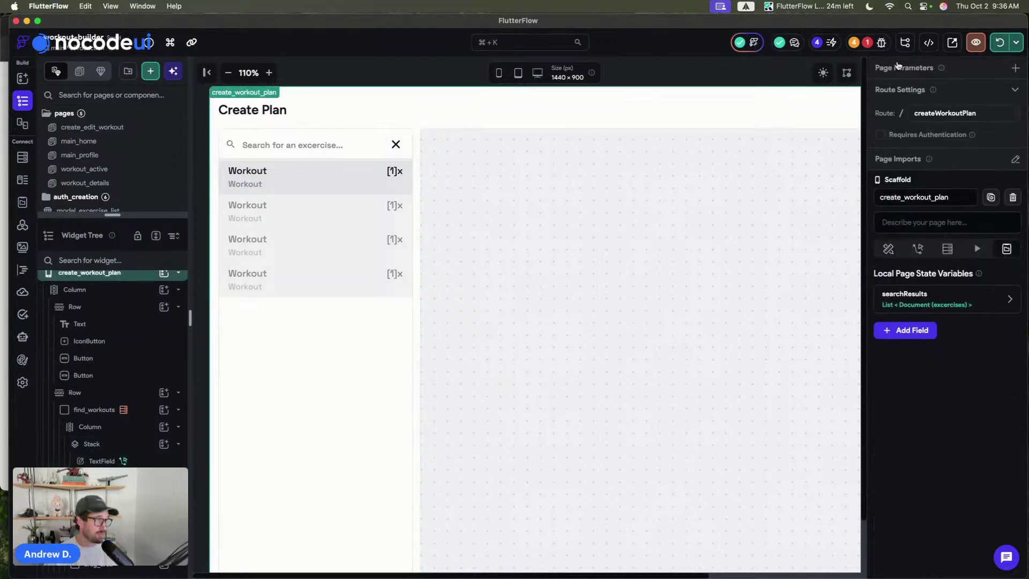
{"action": "left_click", "coordinate": [878, 45]}
{"action": "left_click", "coordinate": [649, 78]}
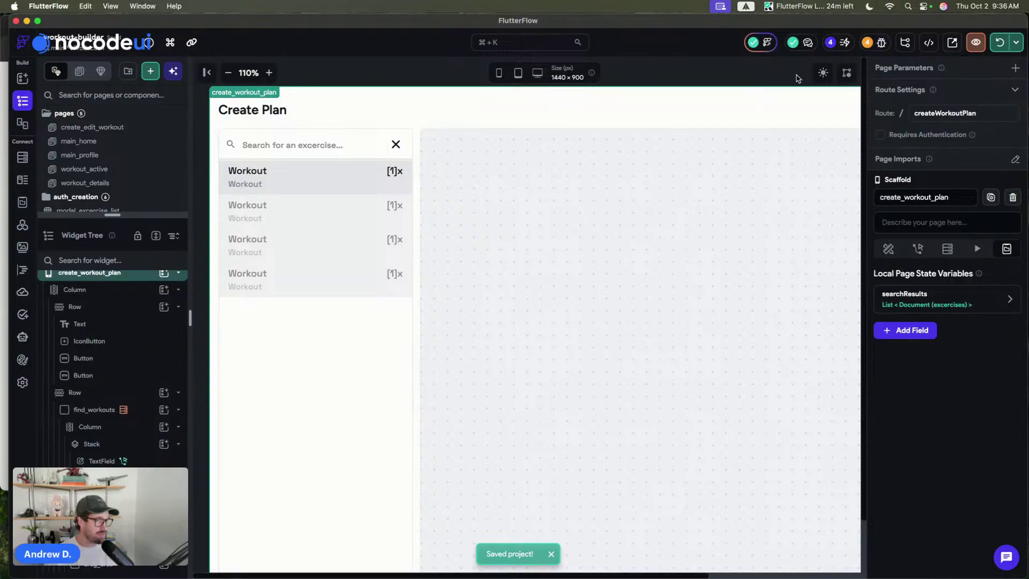
- Run the app in Chrome, scroll through the full exercise list, and return to FlutterFlow
{"action": "left_click", "coordinate": [1000, 45]}
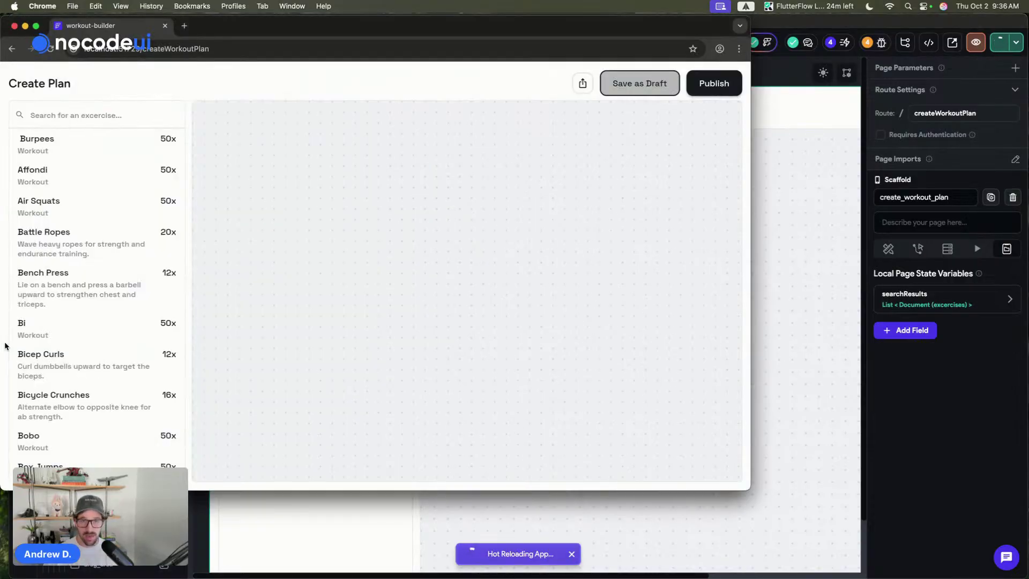
{"action": "scroll", "coordinate": [73, 154], "scroll_direction": "down", "scroll_amount": 3}
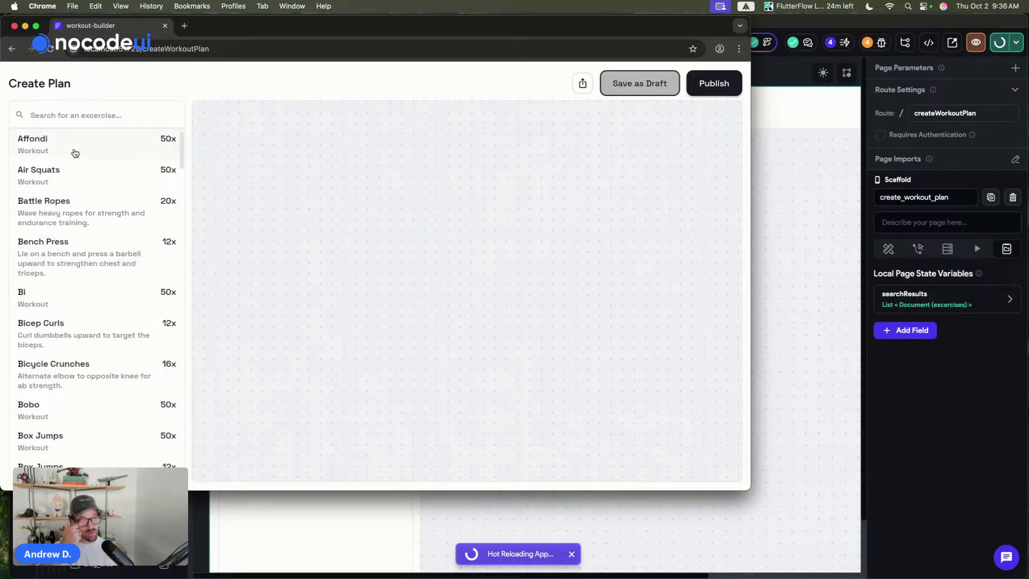
{"action": "scroll", "coordinate": [75, 153], "scroll_direction": "down", "scroll_amount": 10}
{"action": "scroll", "coordinate": [75, 152], "scroll_direction": "up", "scroll_amount": 10}
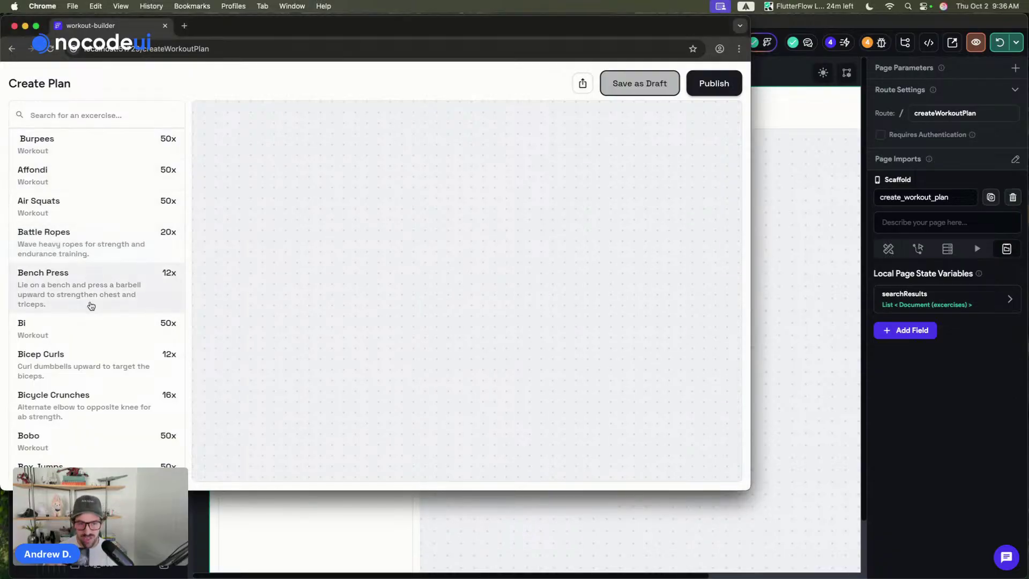
{"action": "scroll", "coordinate": [91, 306], "scroll_direction": "down", "scroll_amount": 3}
{"action": "scroll", "coordinate": [91, 305], "scroll_direction": "down", "scroll_amount": 2}
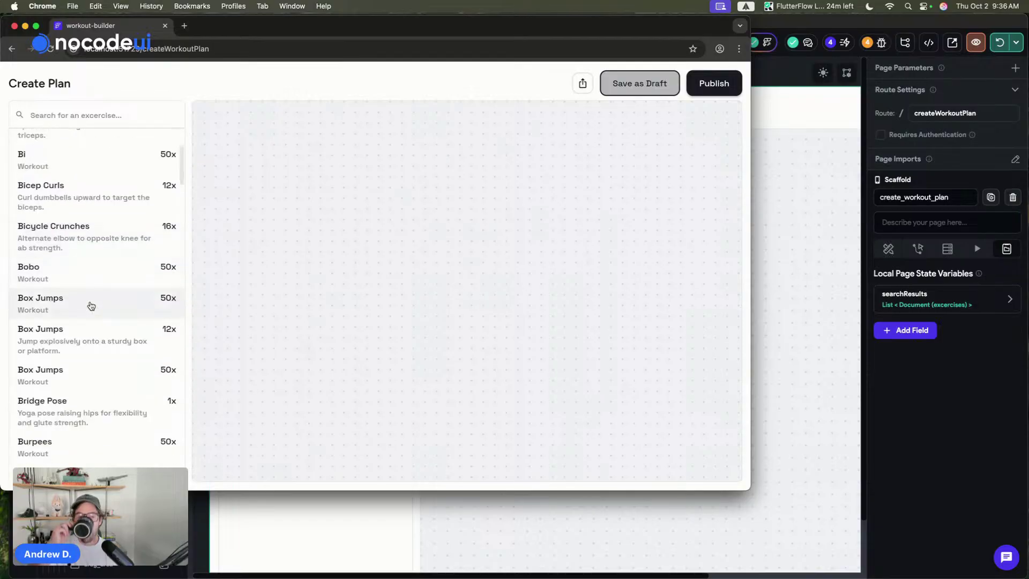
{"action": "left_click", "coordinate": [856, 248]}
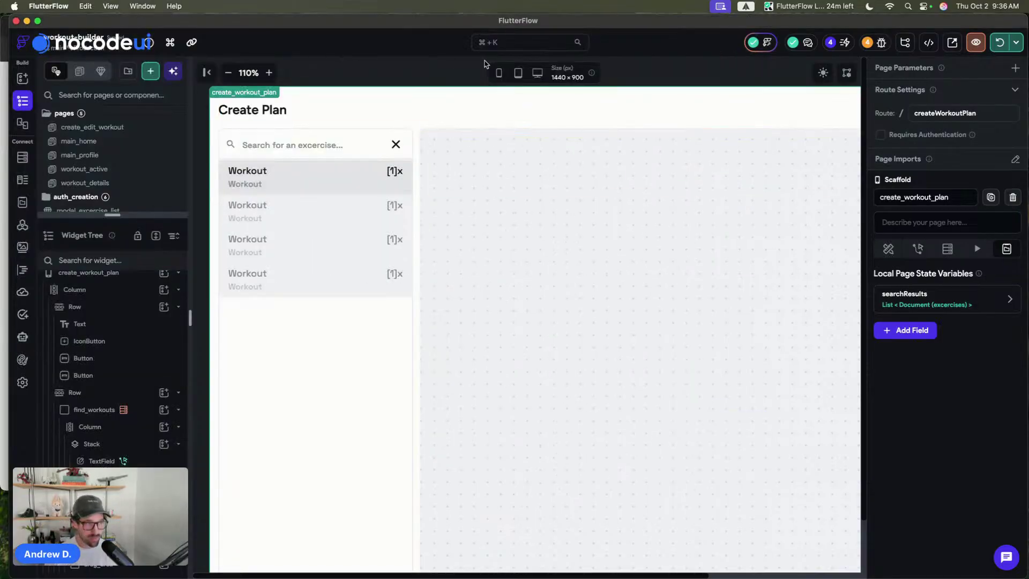
- Wrap the first Workout row of the exercise list in a Draggable
{"action": "key", "text": "super+minus"}
{"action": "key", "text": "super+minus"}
{"action": "key", "text": "super+s"}
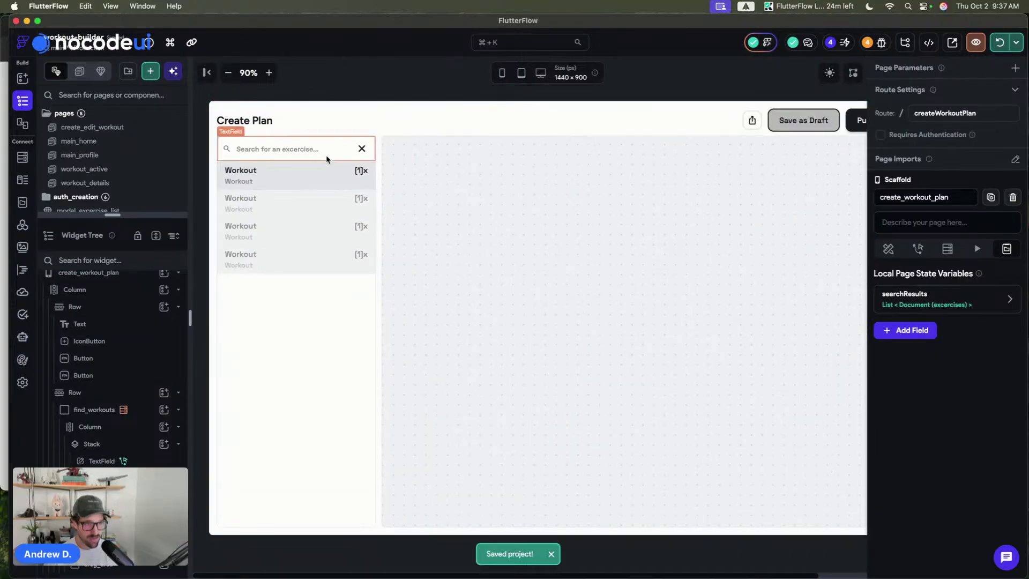
{"action": "left_click", "coordinate": [313, 182]}
{"action": "key", "text": "super+b"}
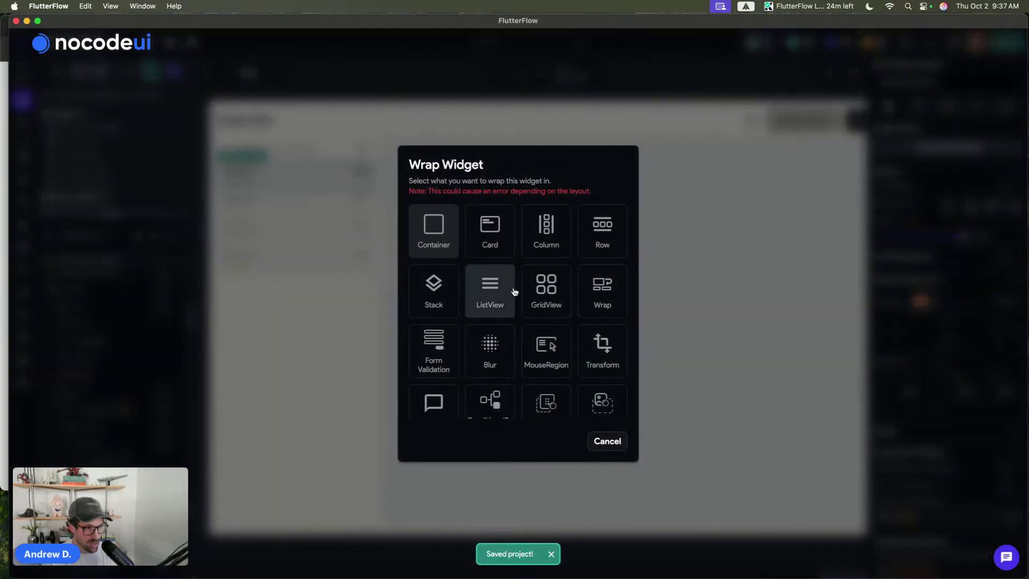
{"action": "scroll", "coordinate": [514, 292], "scroll_direction": "down", "scroll_amount": 3}
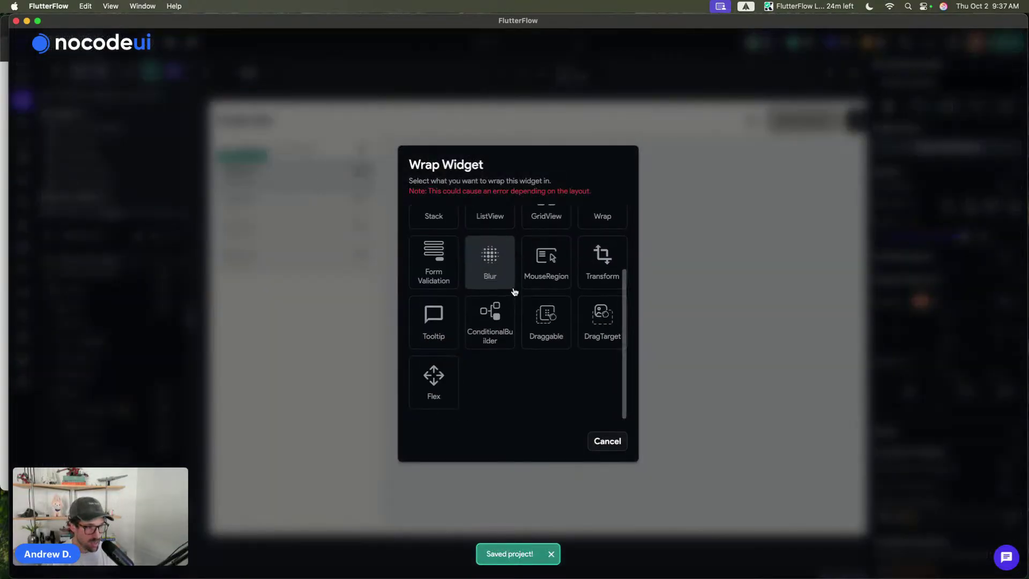
{"action": "left_click", "coordinate": [544, 334]}
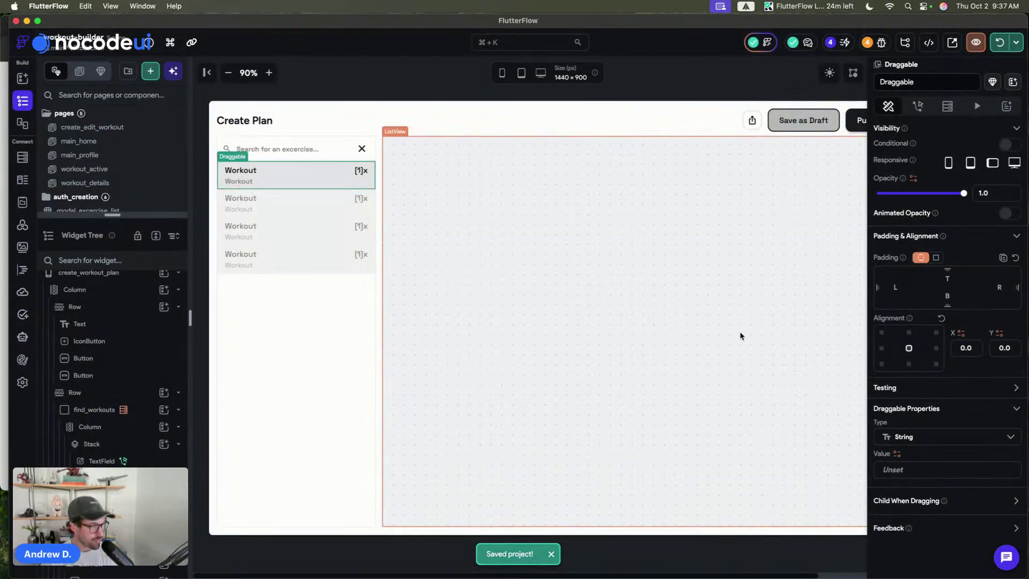
- Set the Draggable's data to an excercises Document using the exercises Item value
{"action": "scroll", "coordinate": [918, 358], "scroll_direction": "down", "scroll_amount": 3}
{"action": "left_click", "coordinate": [914, 319]}
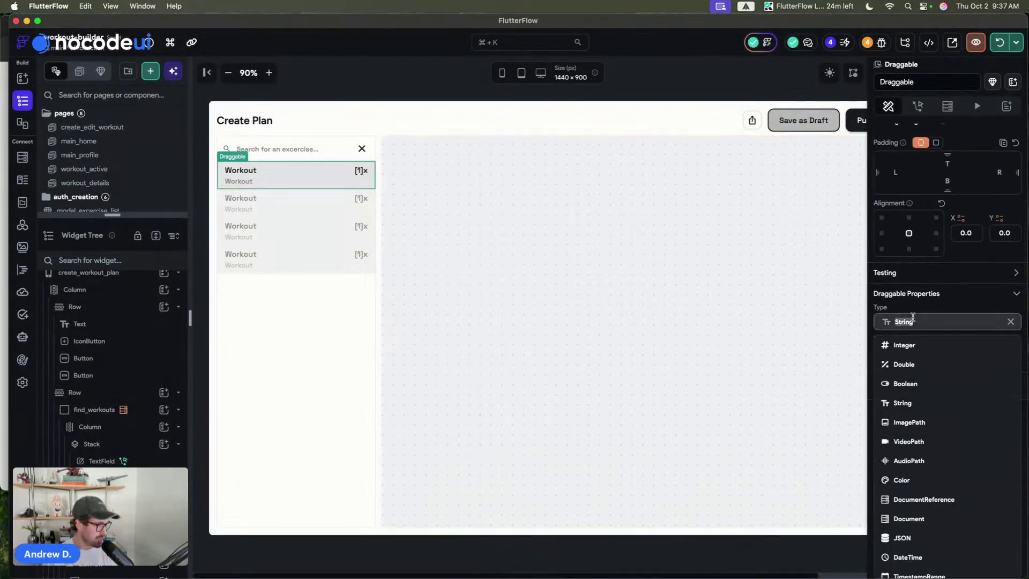
{"action": "scroll", "coordinate": [911, 407], "scroll_direction": "down", "scroll_amount": 2}
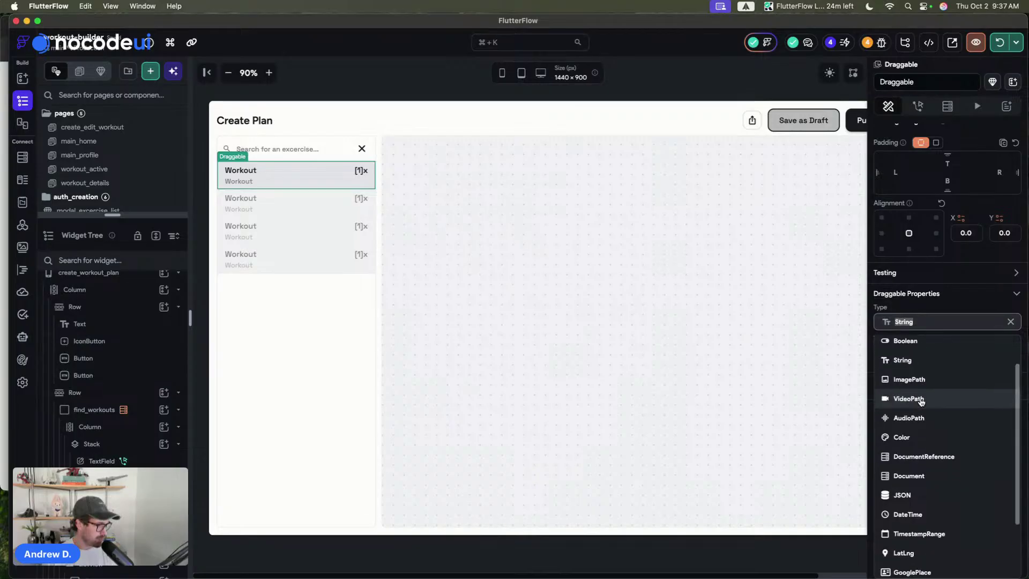
{"action": "left_click", "coordinate": [924, 468]}
{"action": "left_click", "coordinate": [913, 351]}
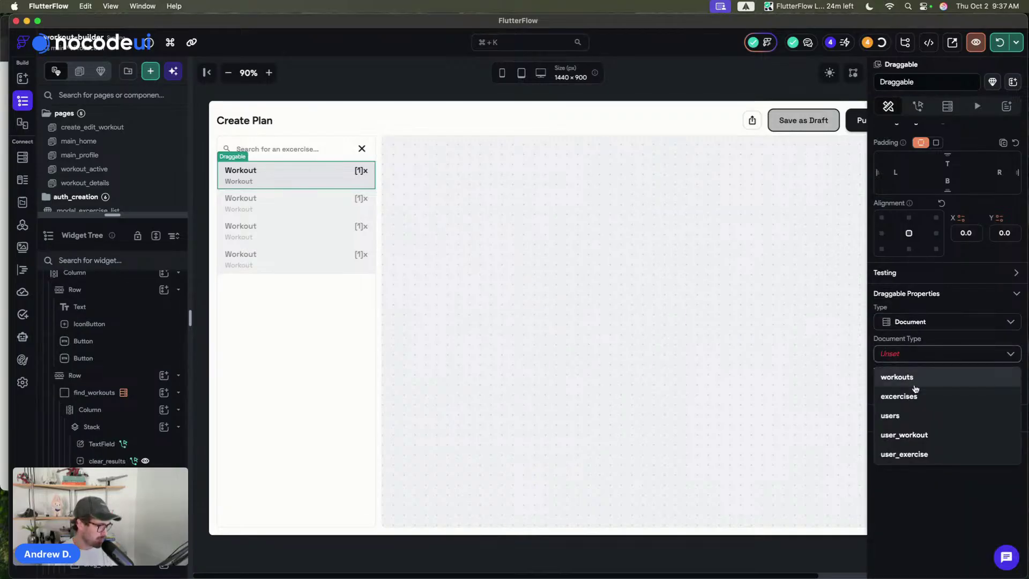
{"action": "left_click", "coordinate": [914, 394]}
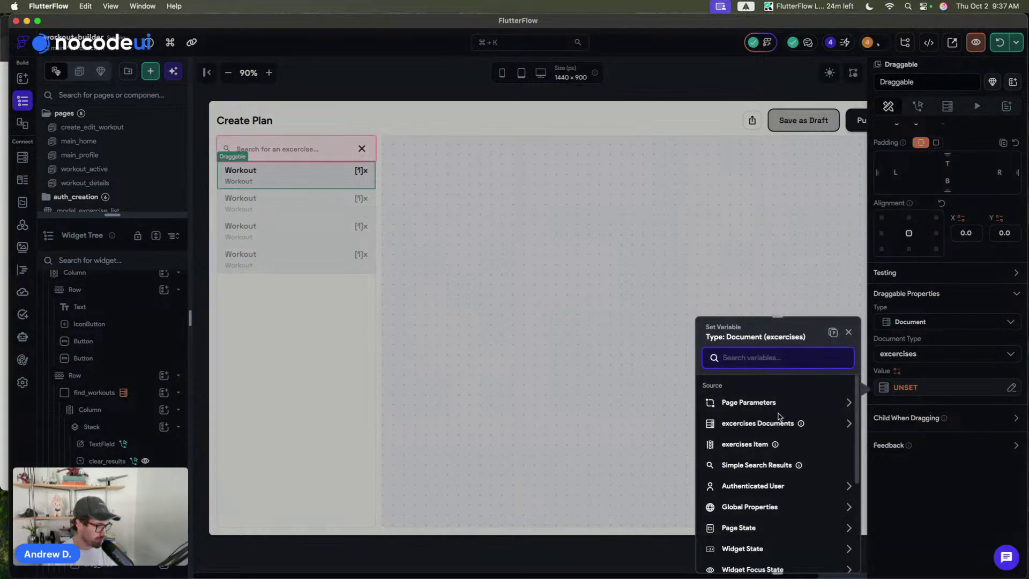
{"action": "left_click", "coordinate": [760, 444]}
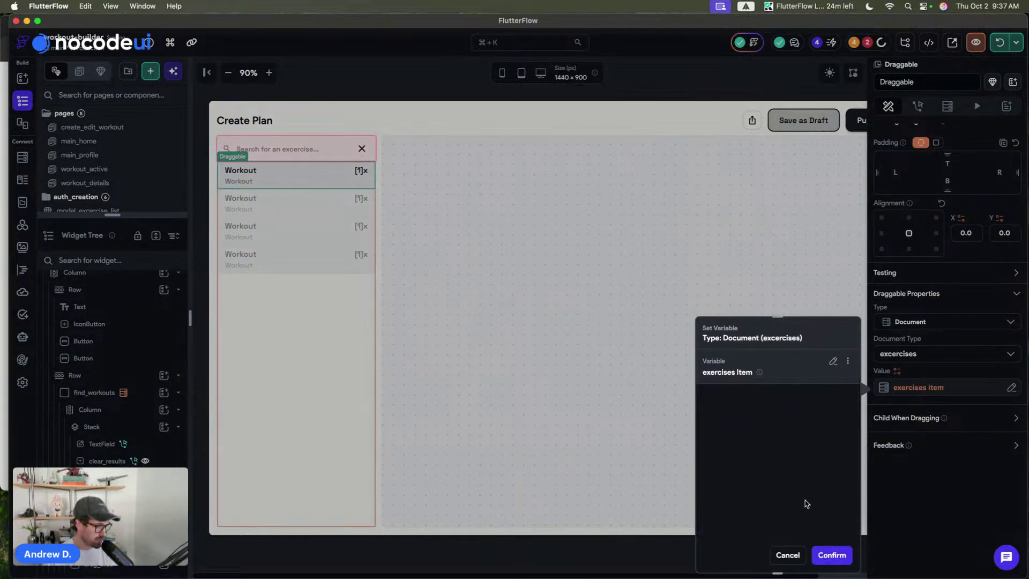
{"action": "left_click", "coordinate": [833, 556]}
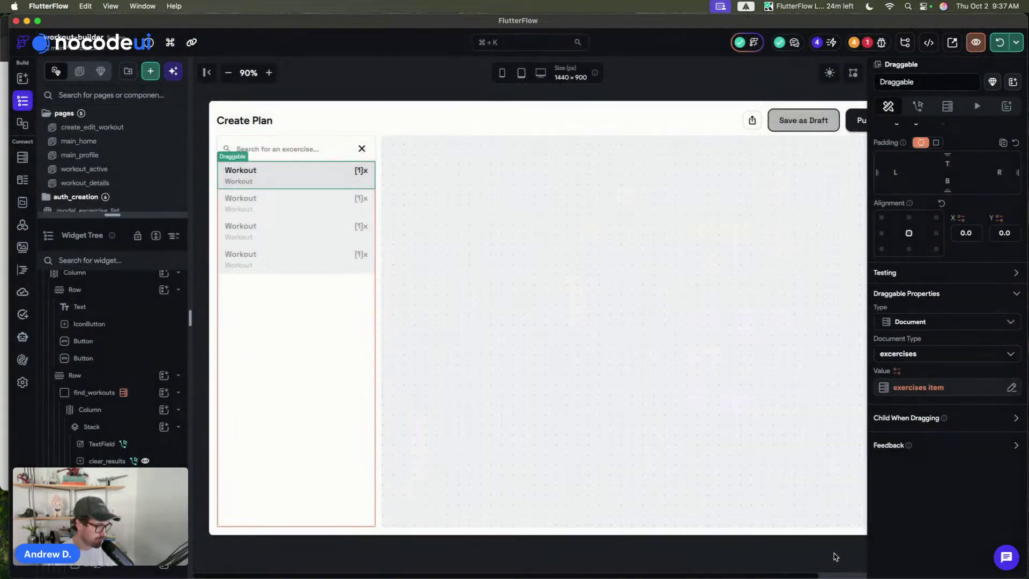
- Expand the Draggable's Child When Dragging and Feedback settings
{"action": "left_click", "coordinate": [1016, 420]}
{"action": "scroll", "coordinate": [953, 386], "scroll_direction": "down", "scroll_amount": 1}
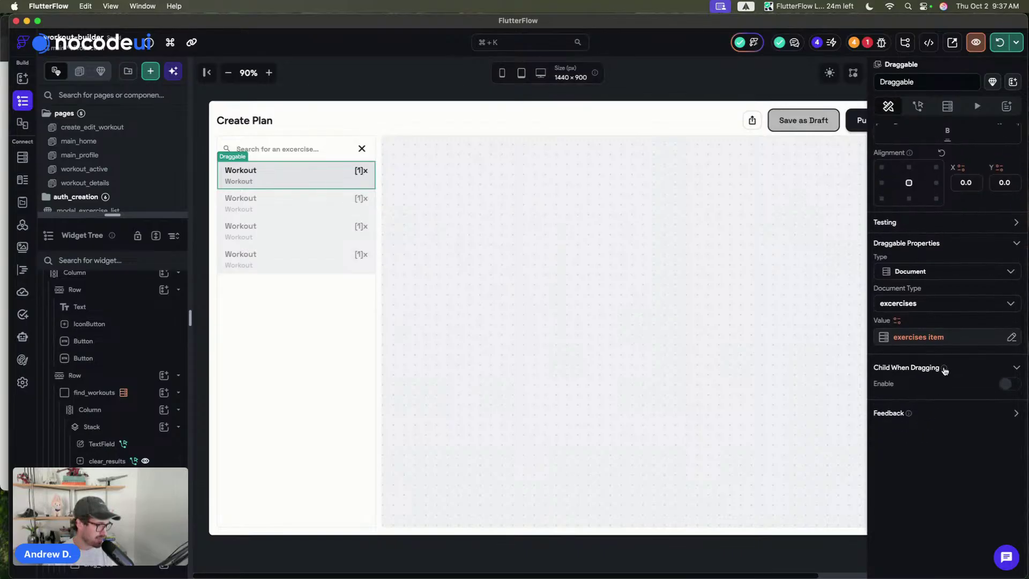
{"action": "mouse_move", "coordinate": [943, 370]}
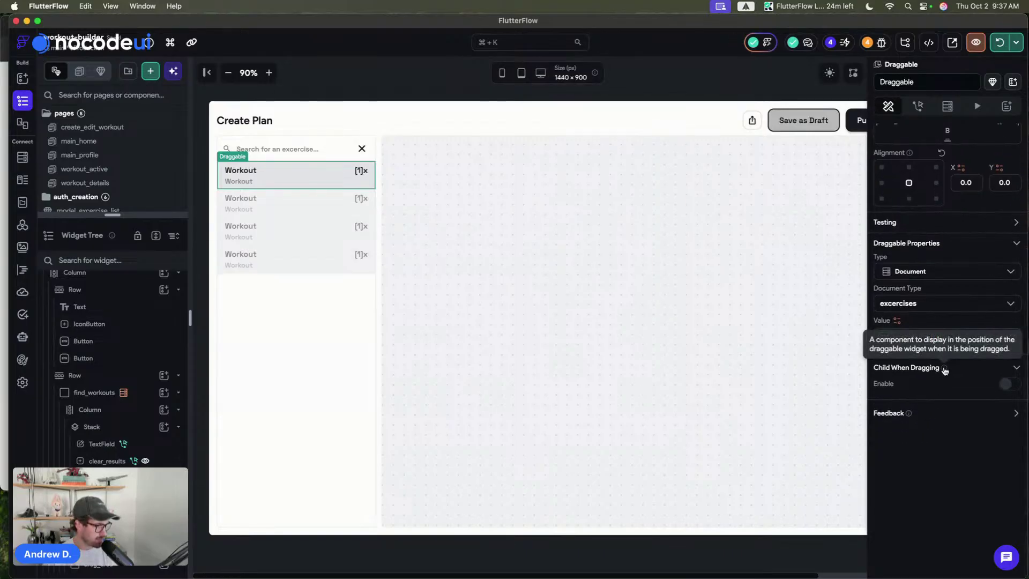
{"action": "left_click", "coordinate": [1015, 414]}
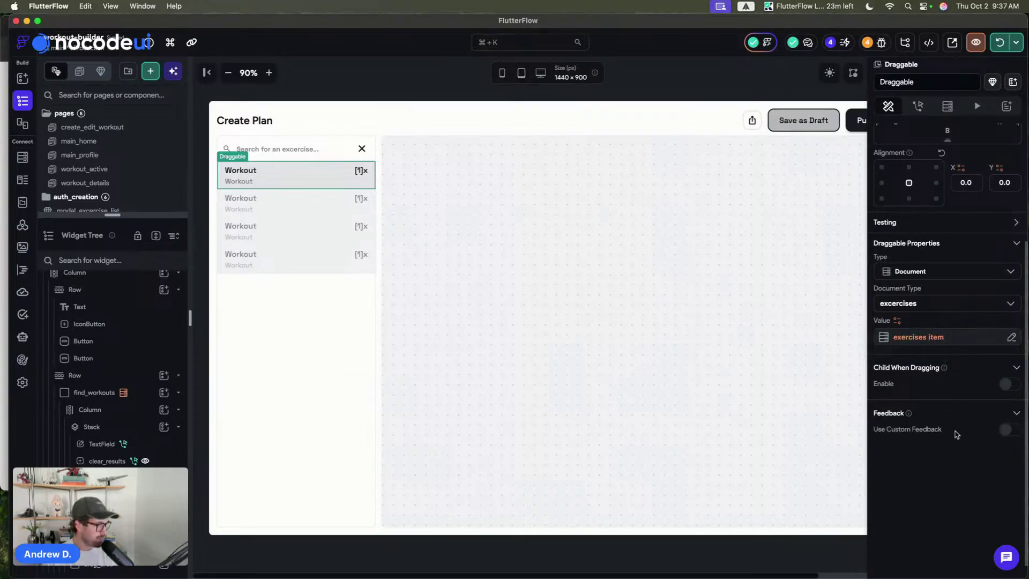
{"action": "mouse_move", "coordinate": [909, 416]}
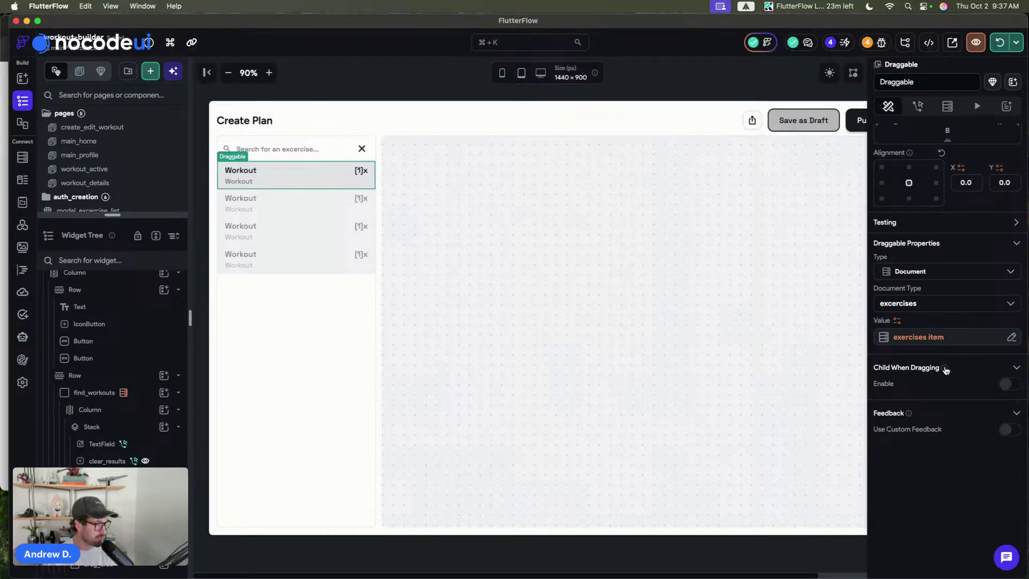
{"action": "mouse_move", "coordinate": [943, 369]}
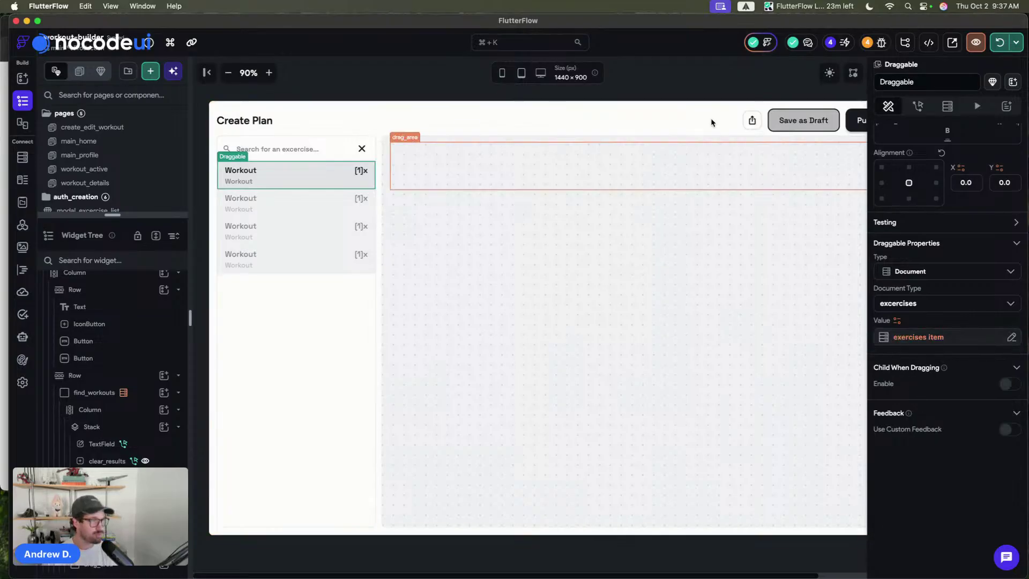
- Save the project, select the cavn container, and begin editing its name
{"action": "left_click", "coordinate": [677, 78]}
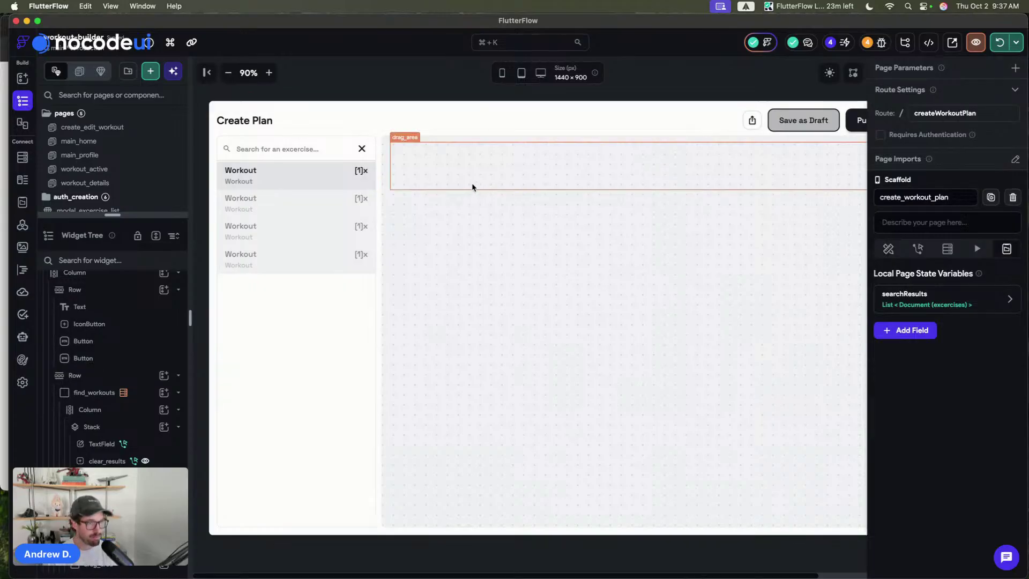
{"action": "left_click", "coordinate": [471, 186]}
{"action": "key", "text": "super+s"}
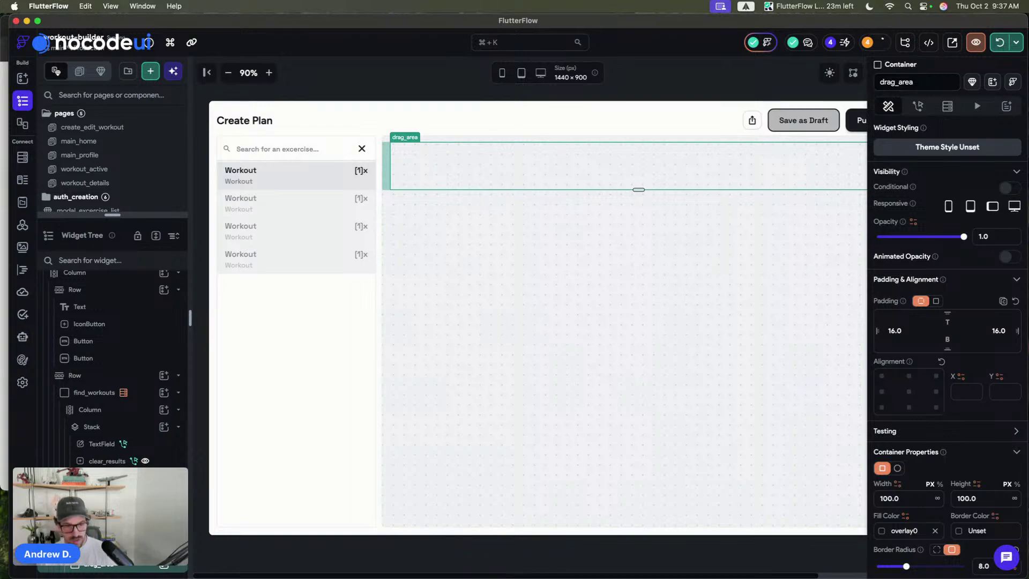
{"action": "left_click", "coordinate": [621, 348]}
{"action": "double_click", "coordinate": [911, 81]}
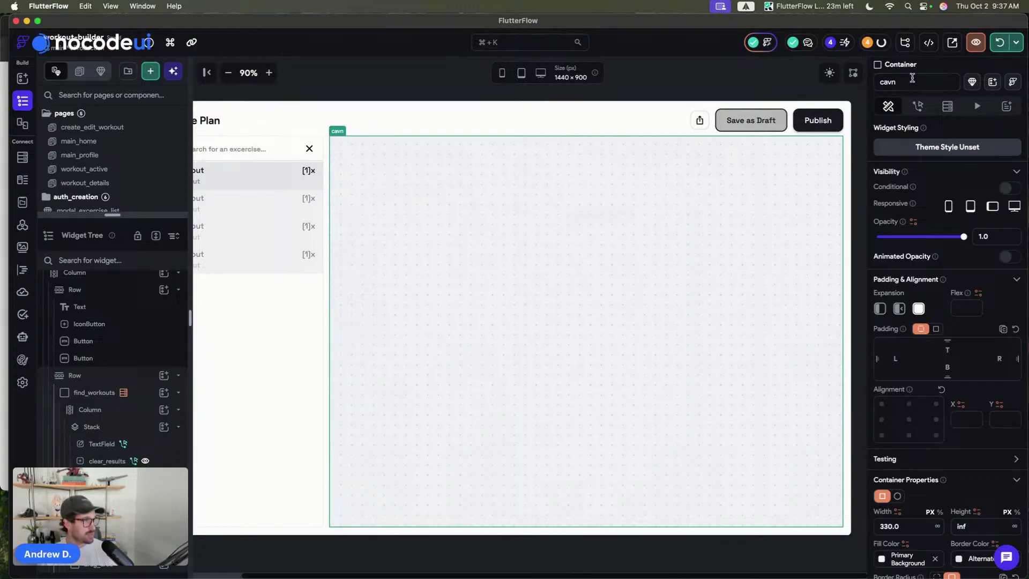
- Commit the workout-area container's new name
{"action": "type", "text": "cam"}
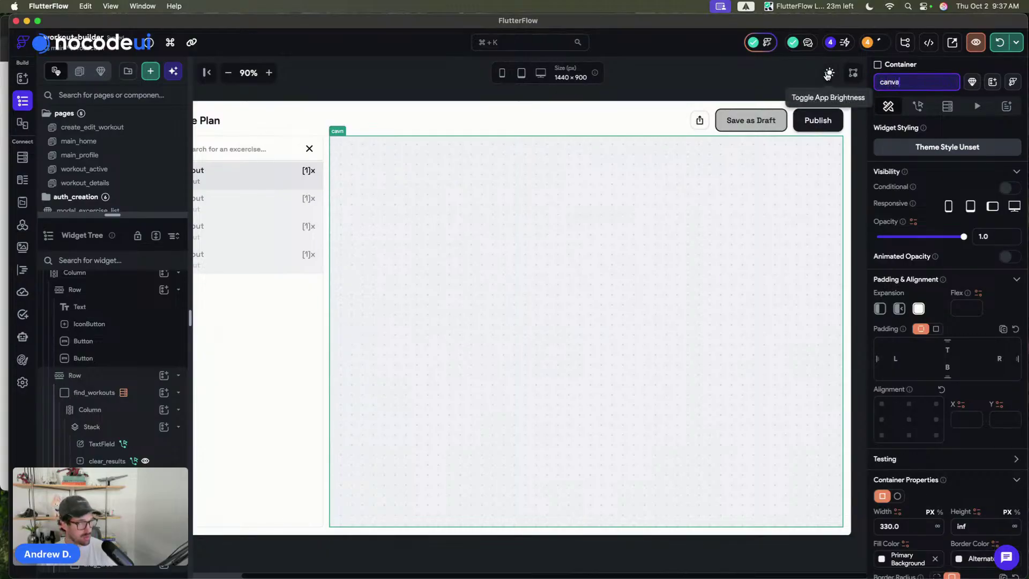
{"action": "key", "text": "Return"}
{"action": "key", "text": "Escape"}
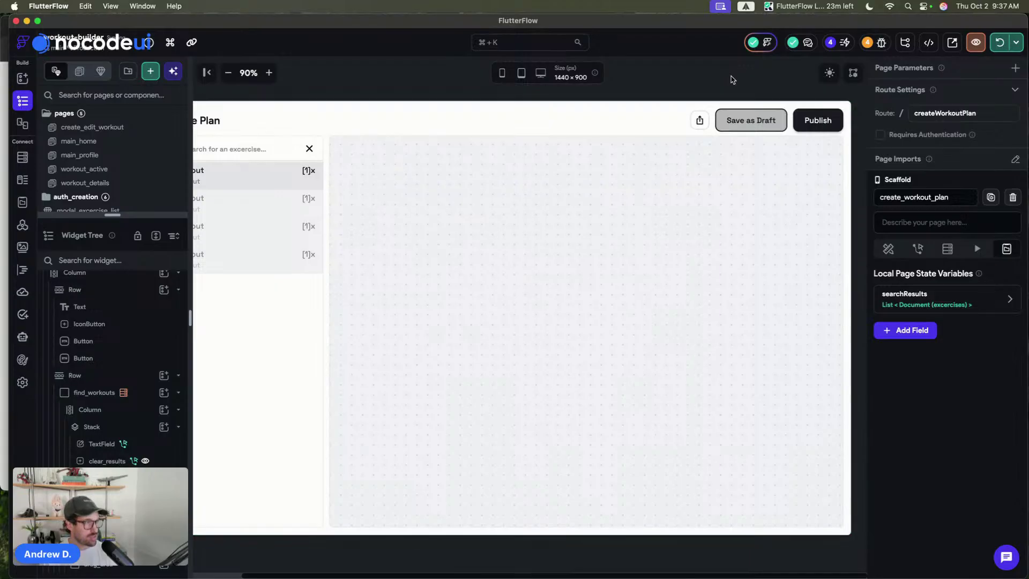
- Add a myWorkout page state variable: a list of excercises Documents with a description
{"action": "left_click", "coordinate": [925, 338]}
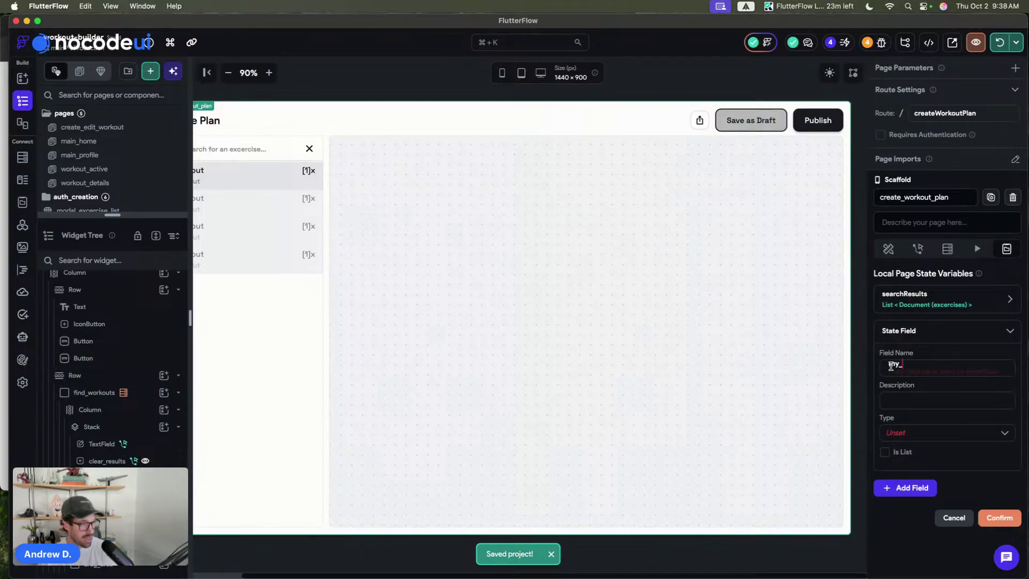
{"action": "type", "text": "myB"}
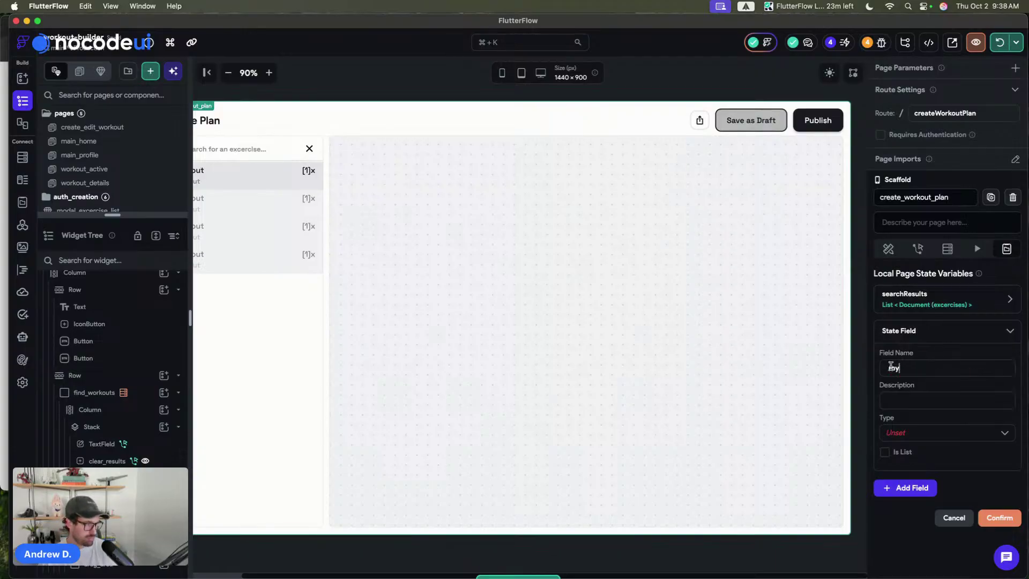
{"action": "key", "text": "BackSpace"}
{"action": "type", "text": "Workout"}
{"action": "left_click", "coordinate": [904, 428]}
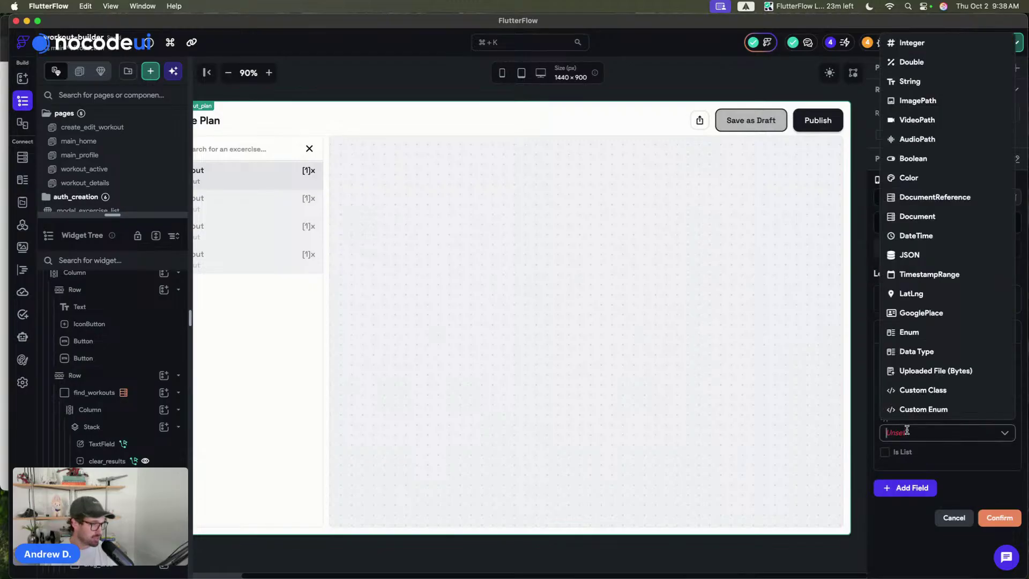
{"action": "left_click", "coordinate": [943, 217]}
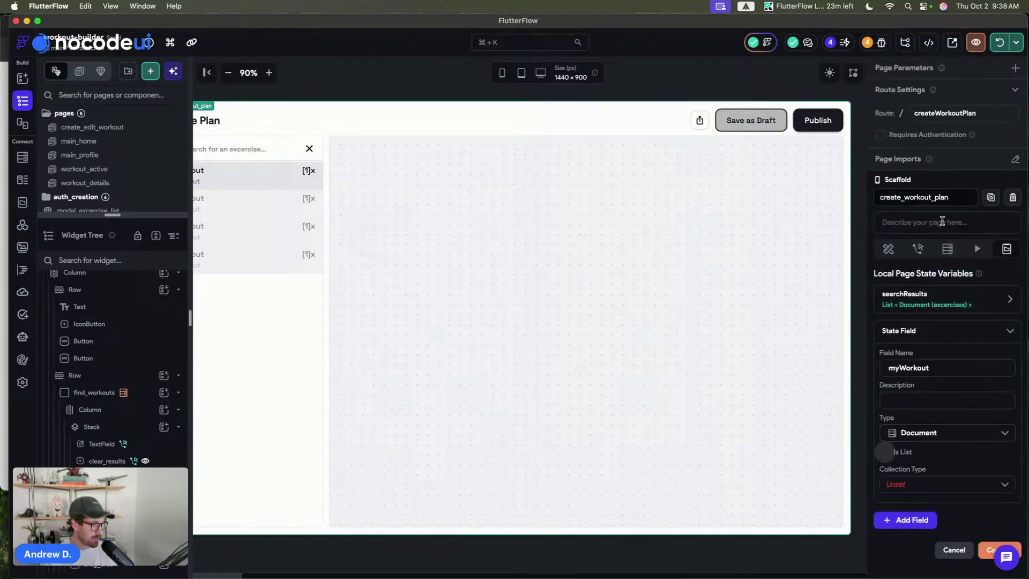
{"action": "left_click", "coordinate": [905, 484]}
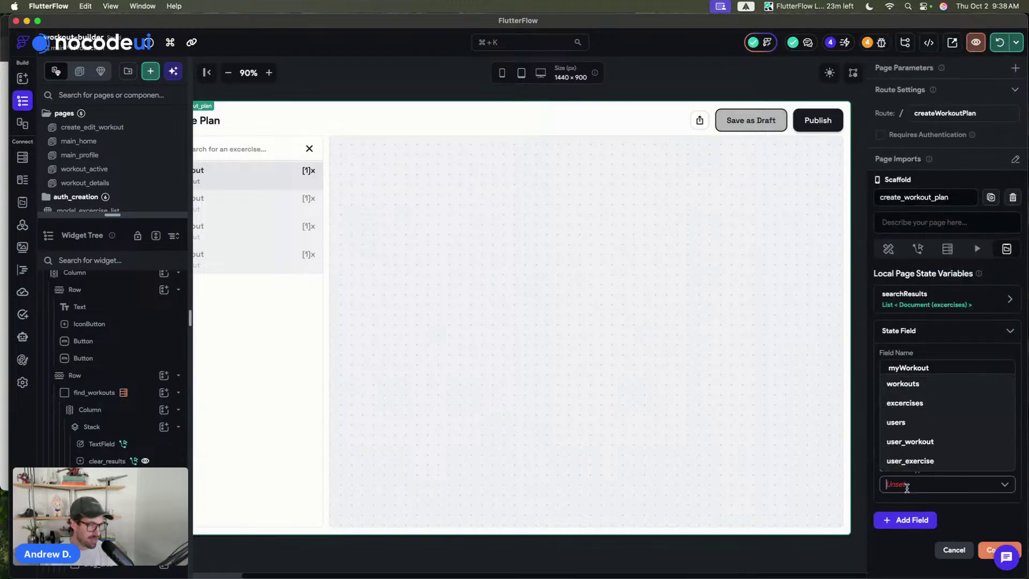
{"action": "left_click", "coordinate": [918, 403]}
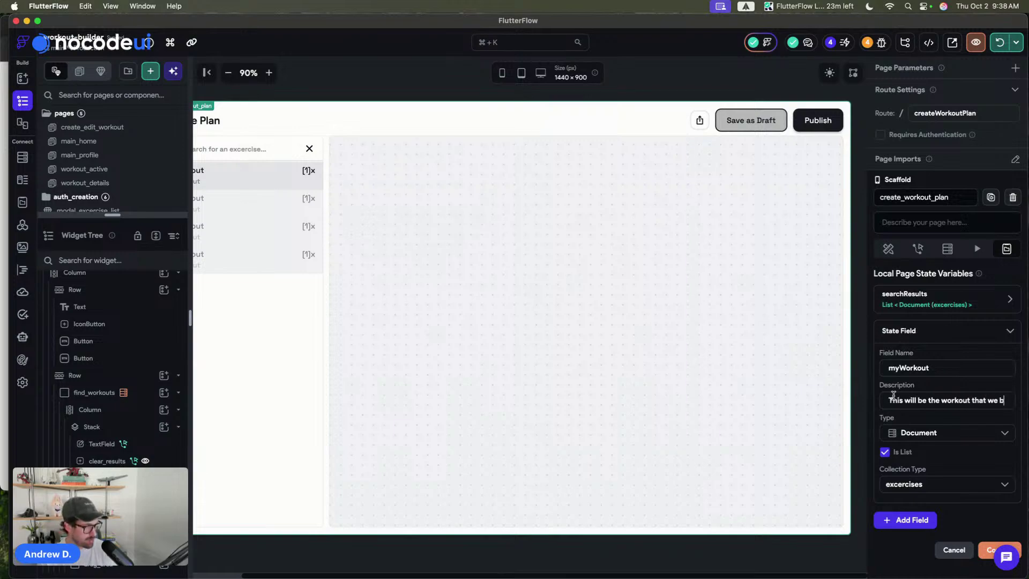
{"action": "type", "text": "uild."}
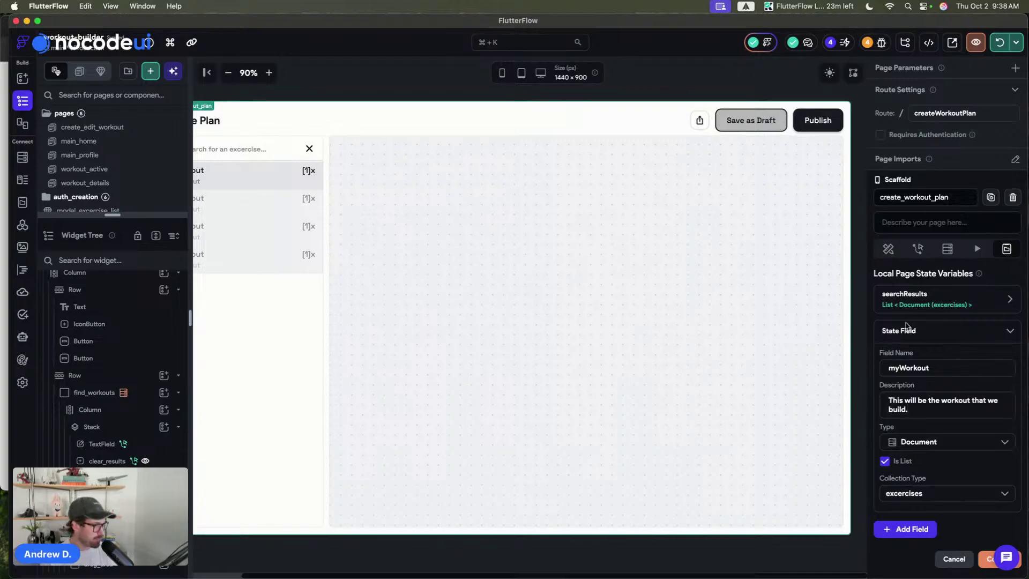
{"action": "left_click", "coordinate": [907, 329]}
{"action": "left_click", "coordinate": [998, 397]}
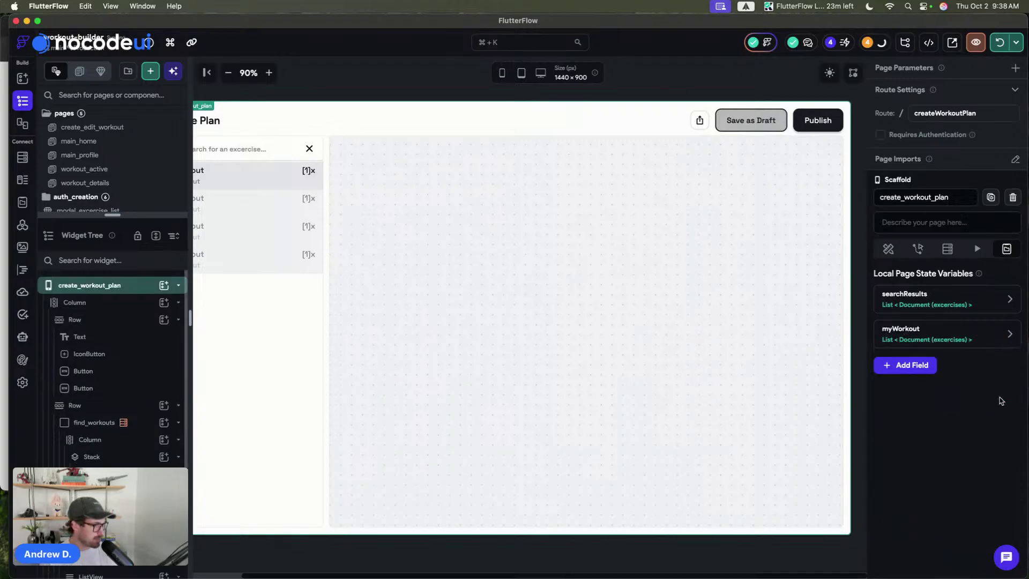
{"action": "left_click", "coordinate": [644, 80]}
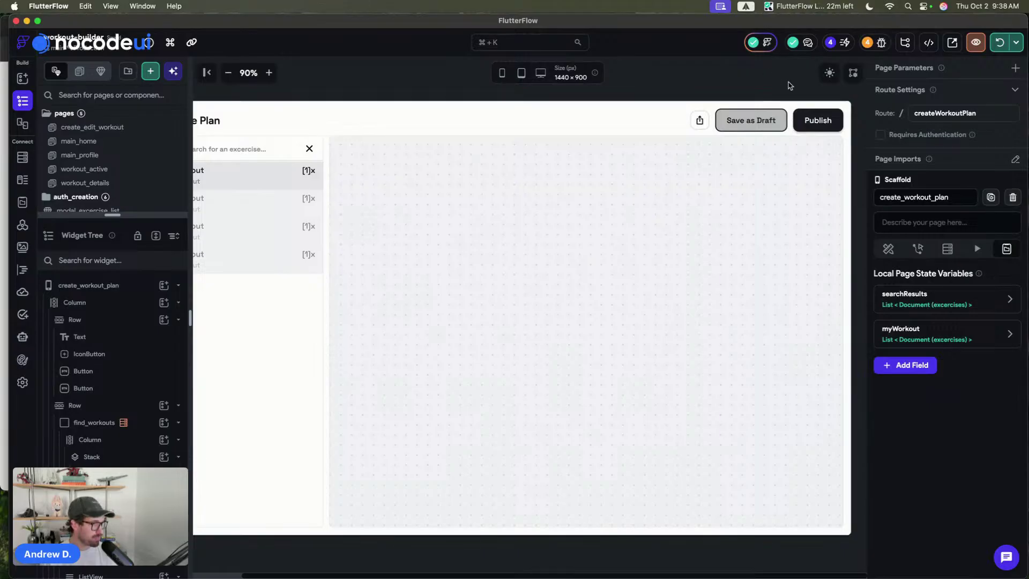
- Set the workout ListView to generate children from a variable named myWorkoutList
{"action": "left_click", "coordinate": [829, 75]}
{"action": "left_click", "coordinate": [829, 75]}
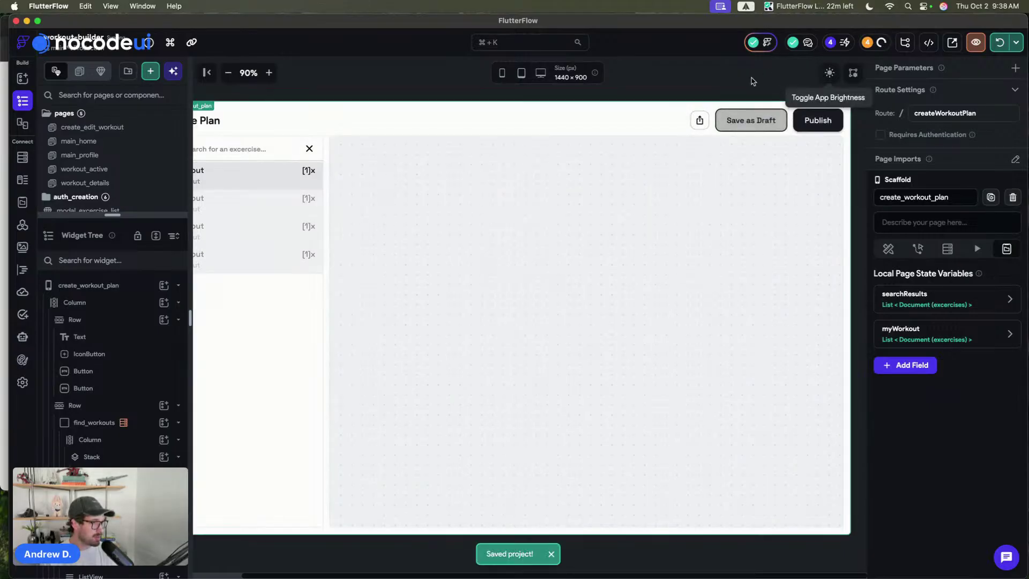
{"action": "left_click", "coordinate": [569, 207]}
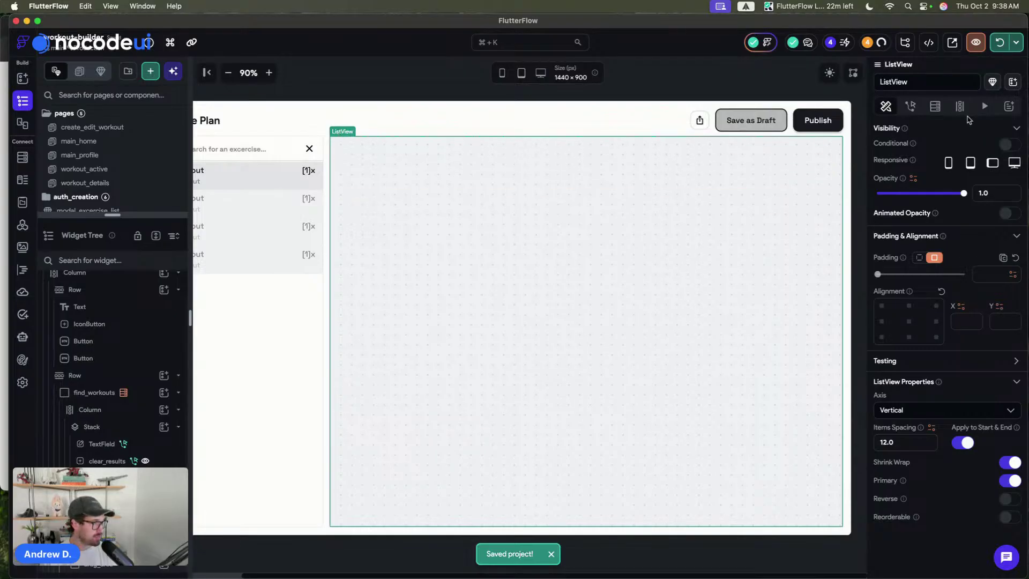
{"action": "left_click", "coordinate": [942, 107]}
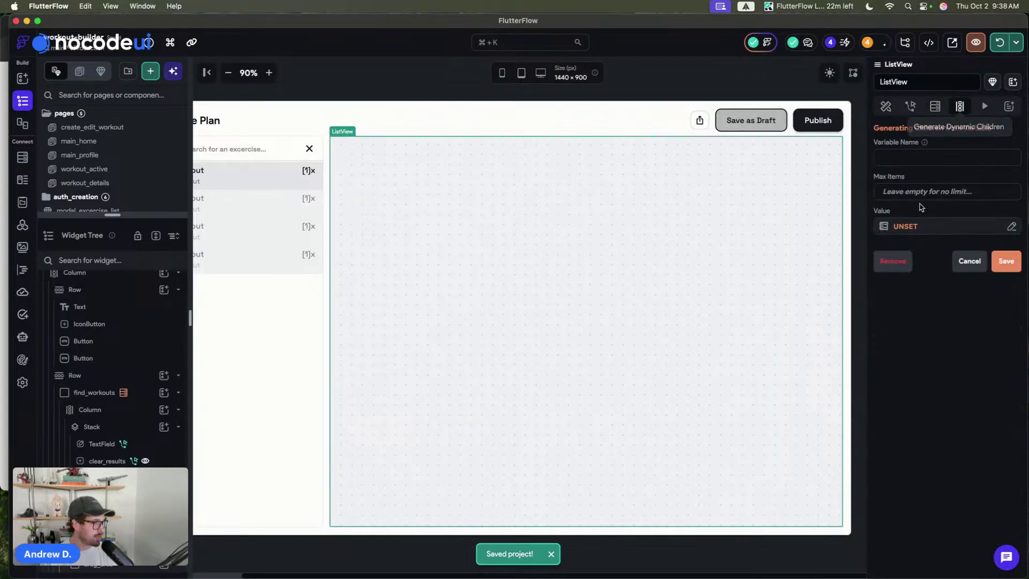
{"action": "left_click", "coordinate": [900, 163]}
{"action": "type", "text": "my"}
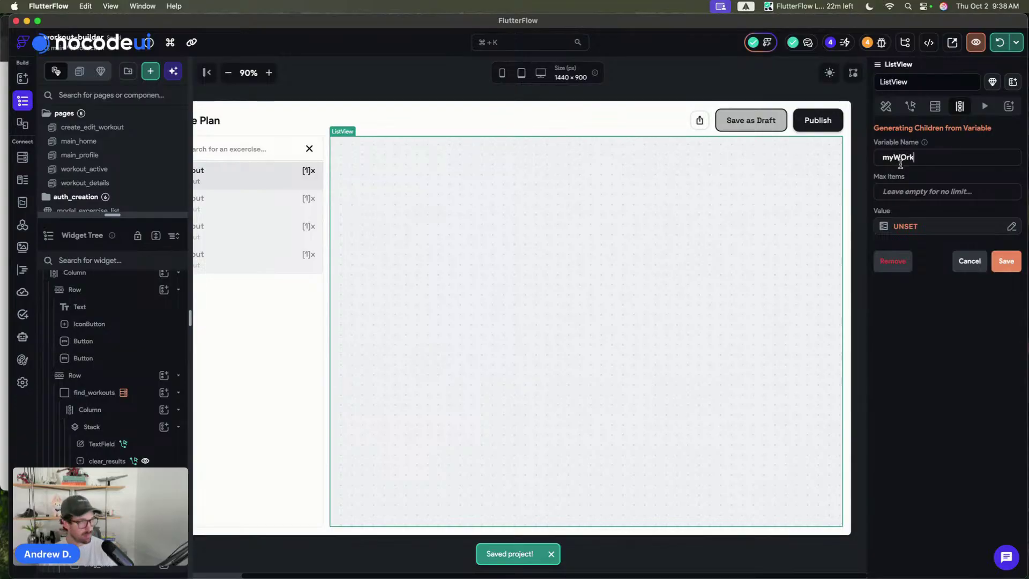
{"action": "type", "text": "WOrk"}
{"action": "key", "text": "BackSpace"}
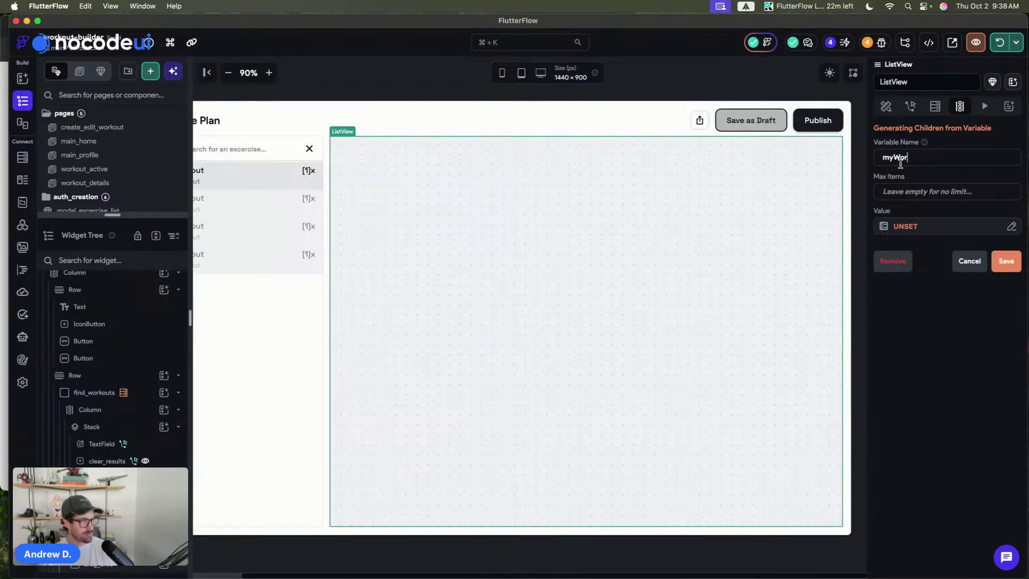
{"action": "type", "text": "kout"}
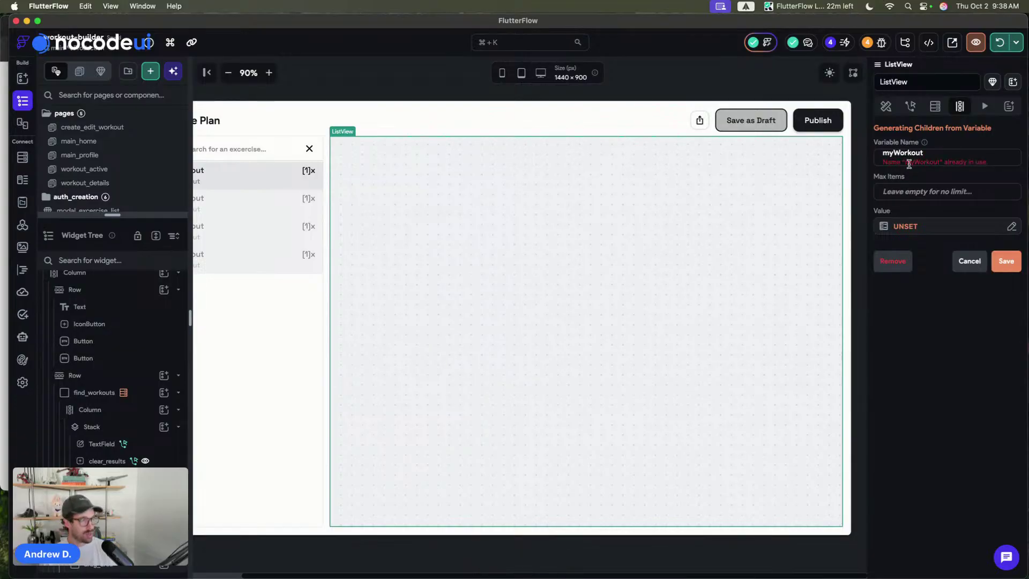
{"action": "type", "text": "Built"}
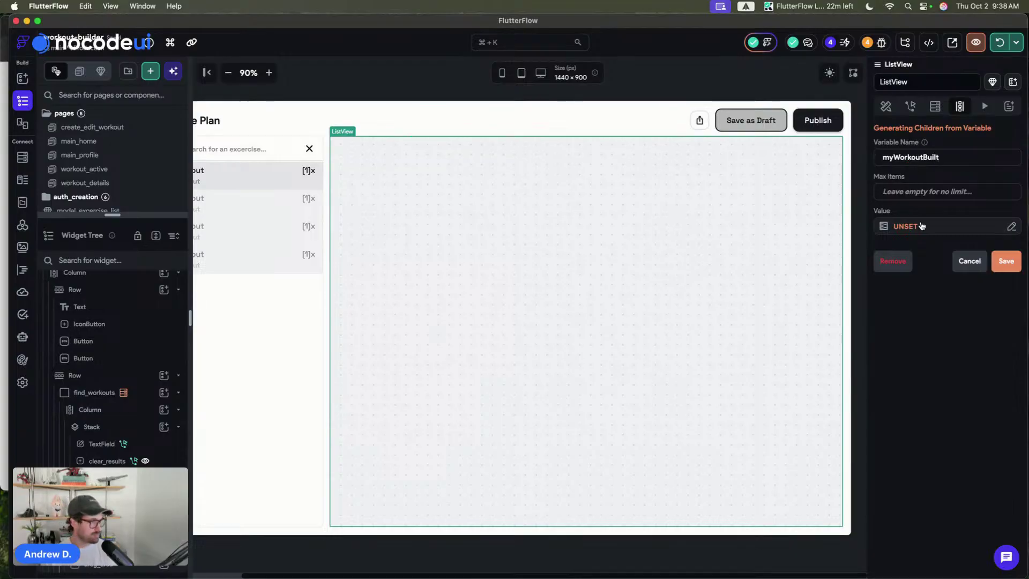
{"action": "key", "text": "BackSpace"}
{"action": "key", "text": "BackSpace"}
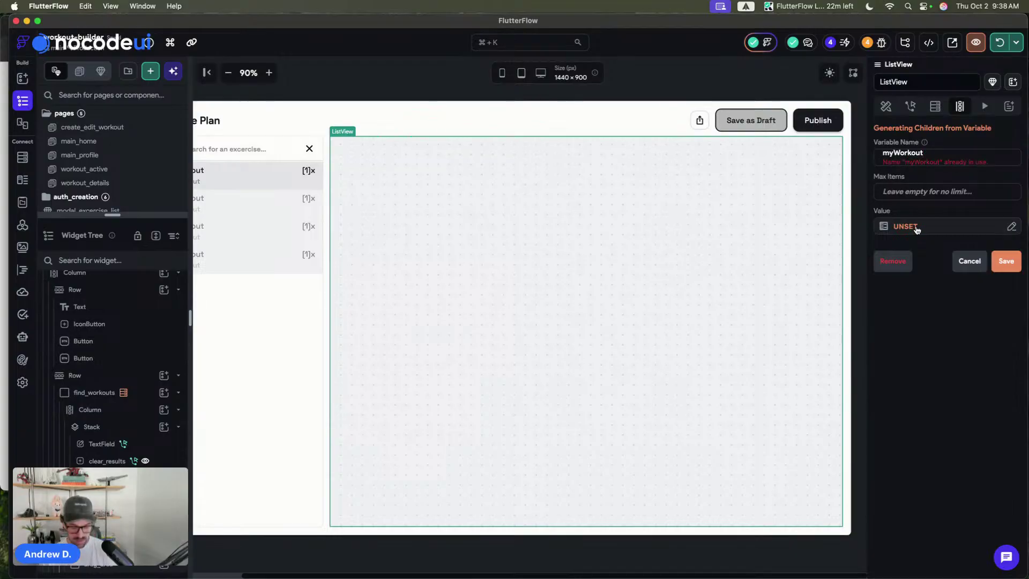
{"action": "type", "text": "List"}
- Use Page State myWorkout as the children source, save, and accept the notice
{"action": "left_click", "coordinate": [915, 227]}
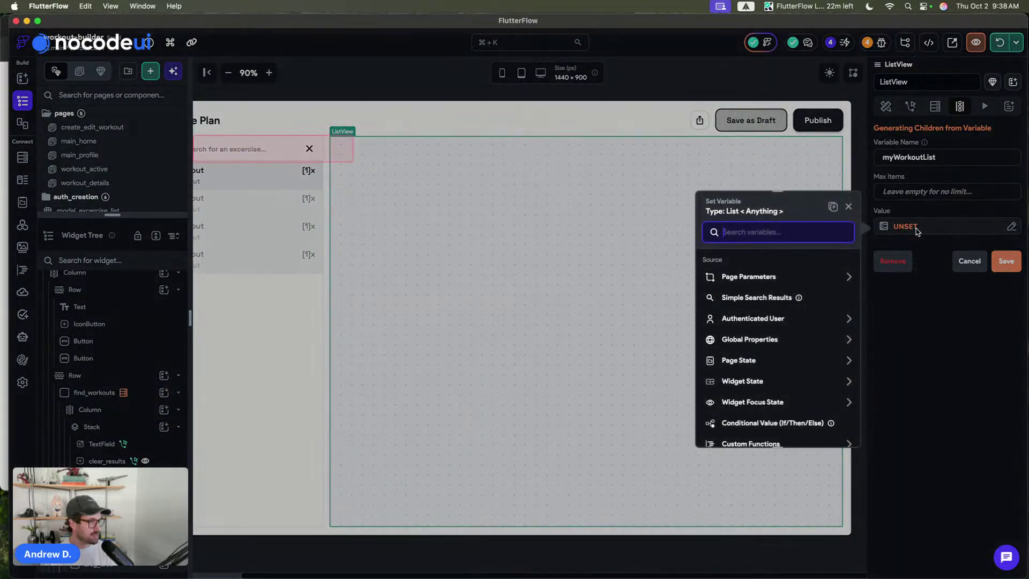
{"action": "left_click", "coordinate": [742, 360]}
{"action": "scroll", "coordinate": [745, 375], "scroll_direction": "down", "scroll_amount": 1}
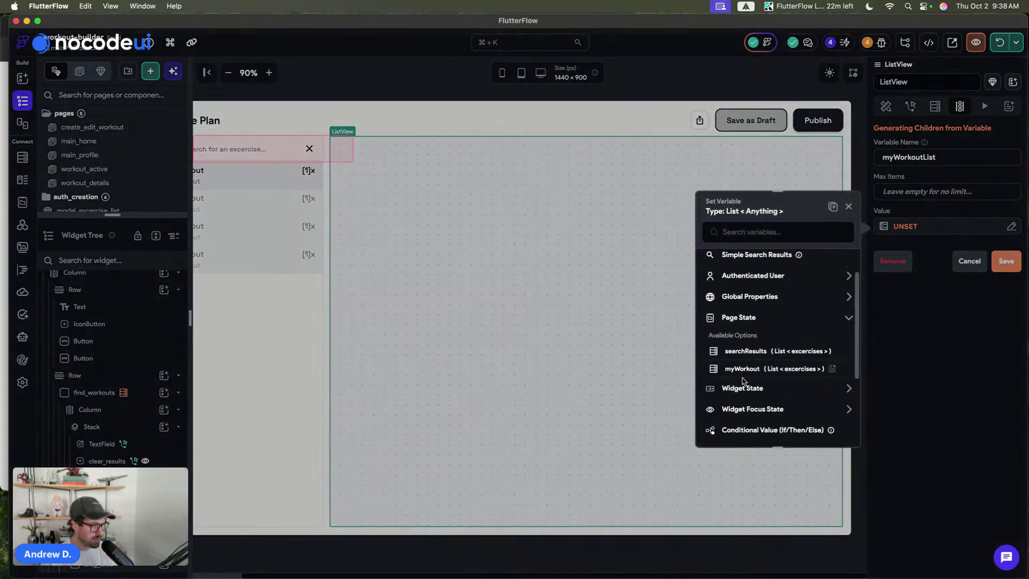
{"action": "left_click", "coordinate": [743, 367]}
{"action": "left_click", "coordinate": [832, 429]}
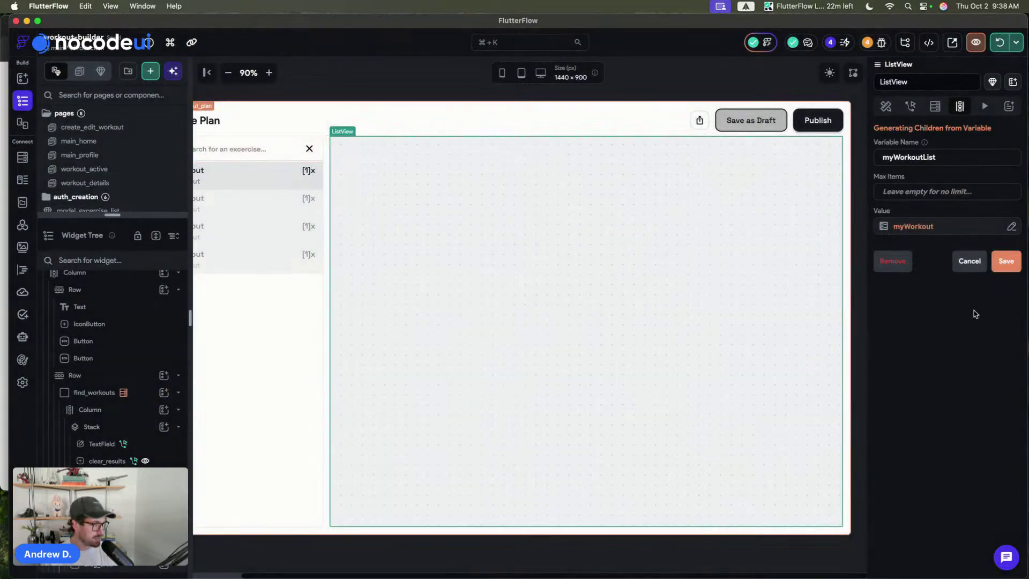
{"action": "left_click", "coordinate": [1006, 261]}
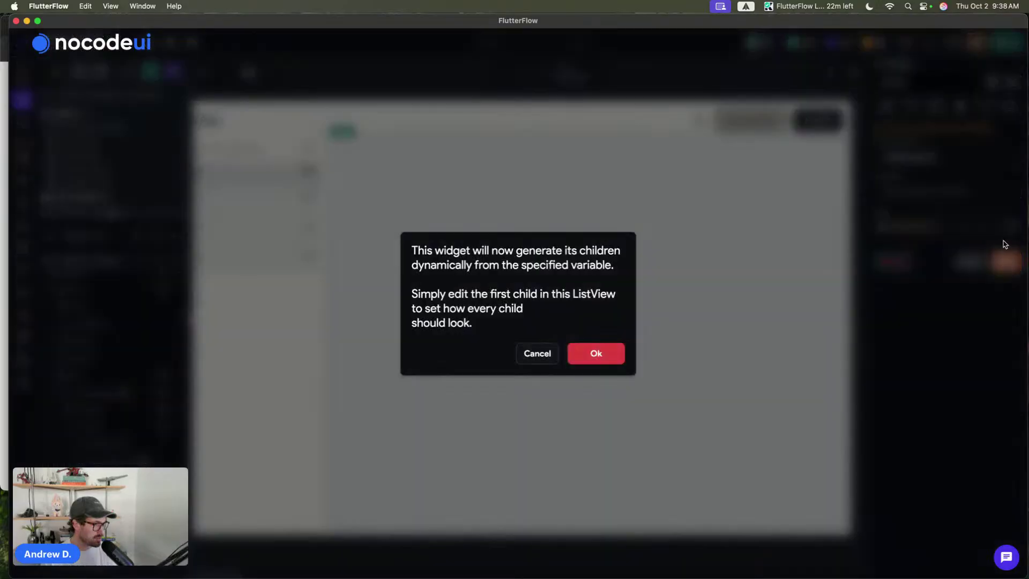
{"action": "left_click", "coordinate": [593, 353]}
{"action": "left_click", "coordinate": [610, 90]}
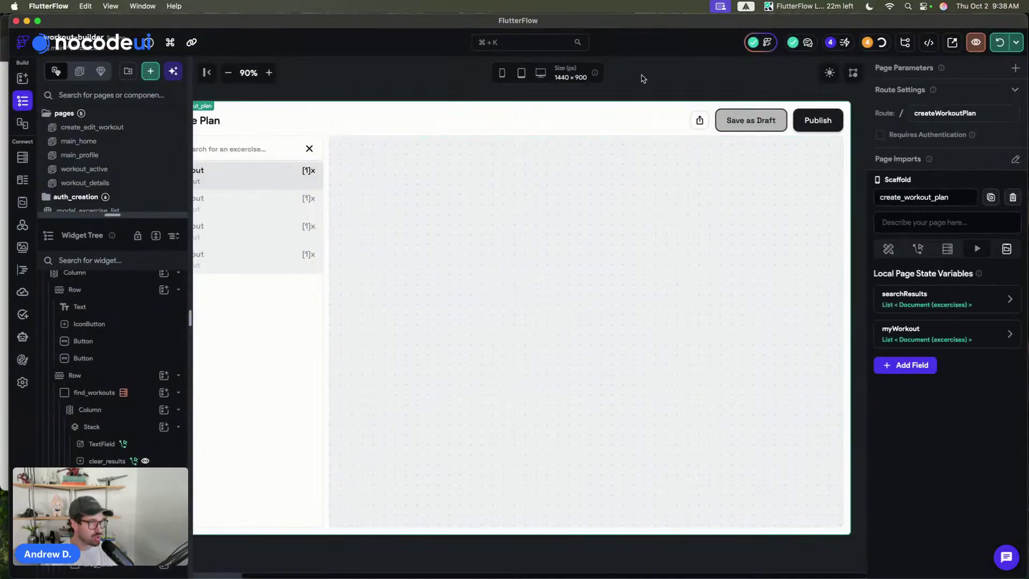
{"action": "left_click", "coordinate": [228, 73]}
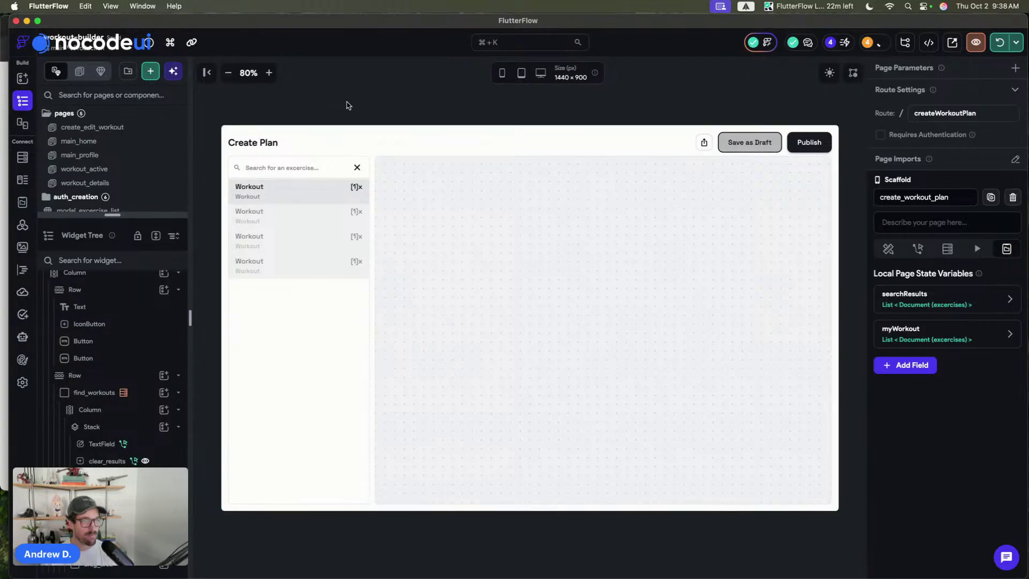
{"action": "left_click", "coordinate": [6, 248]}
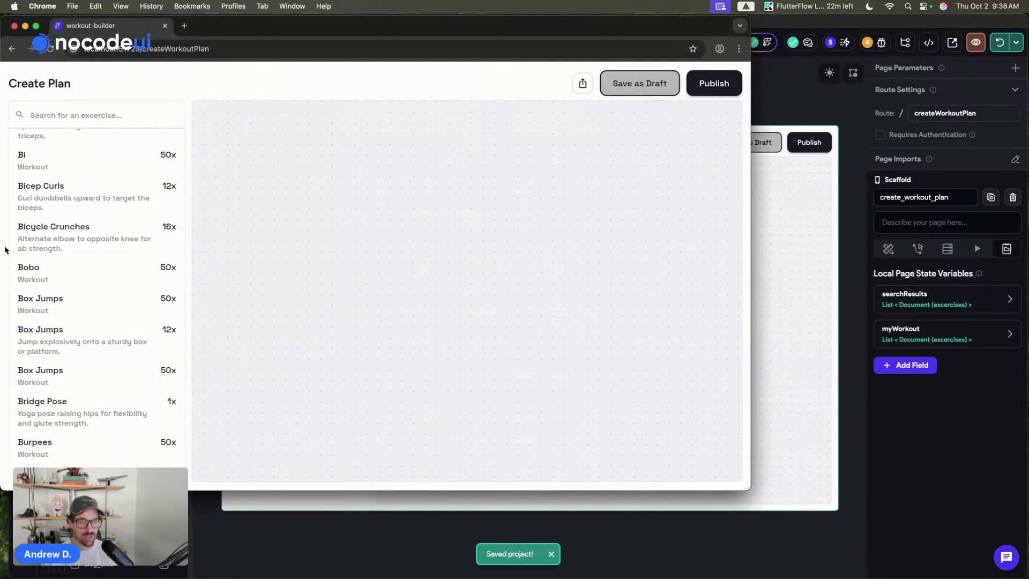
{"action": "left_click", "coordinate": [73, 117]}
{"action": "type", "text": "bicep"}
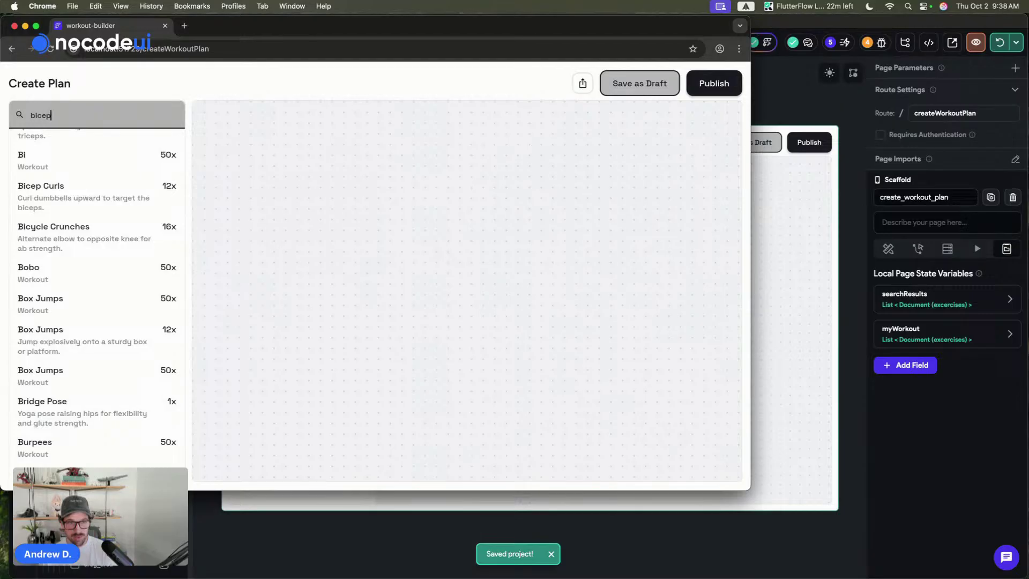
{"action": "key", "text": "Return"}
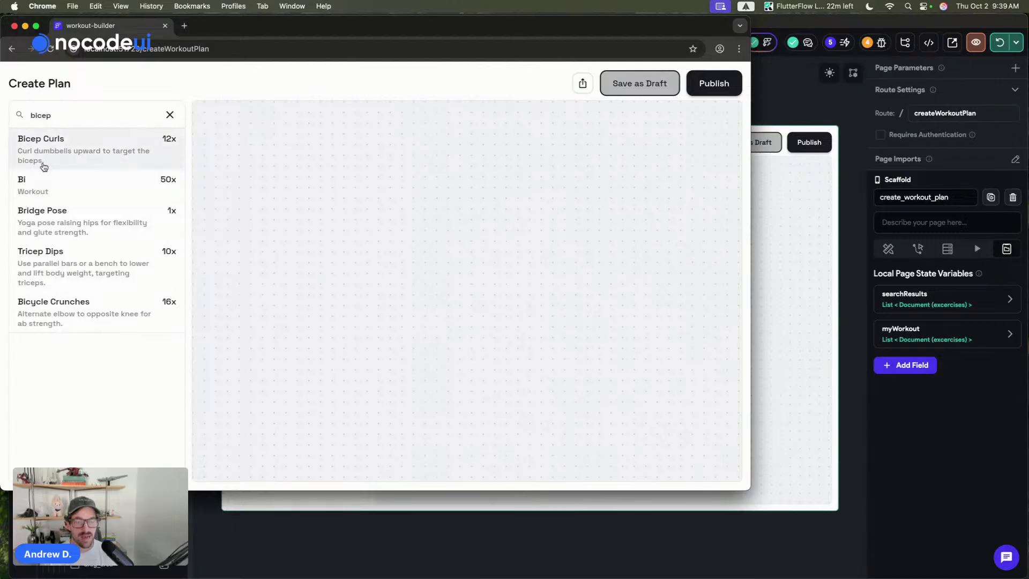
{"action": "left_click", "coordinate": [171, 113]}
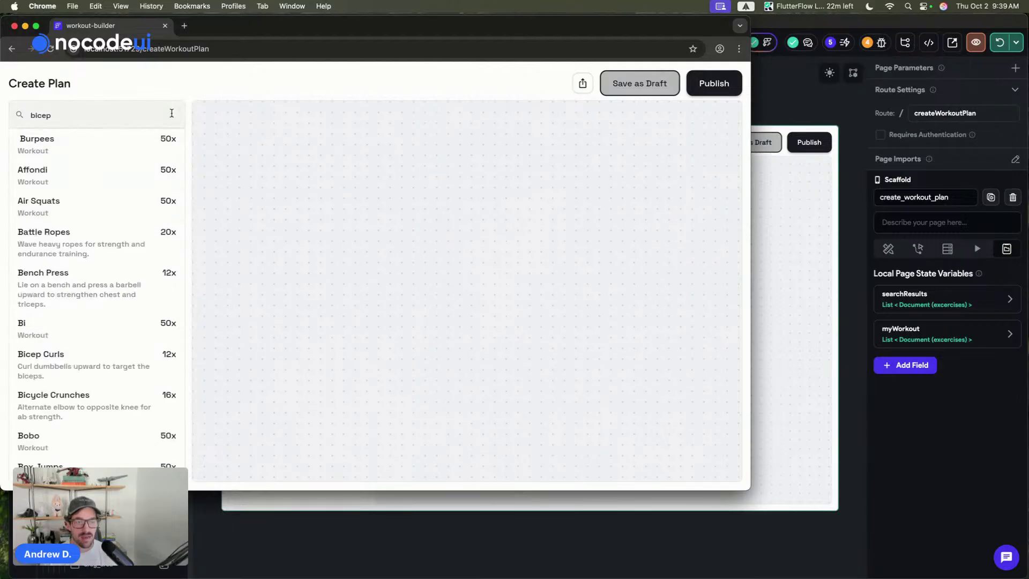
{"action": "double_click", "coordinate": [87, 117]}
{"action": "key", "text": "BackSpace"}
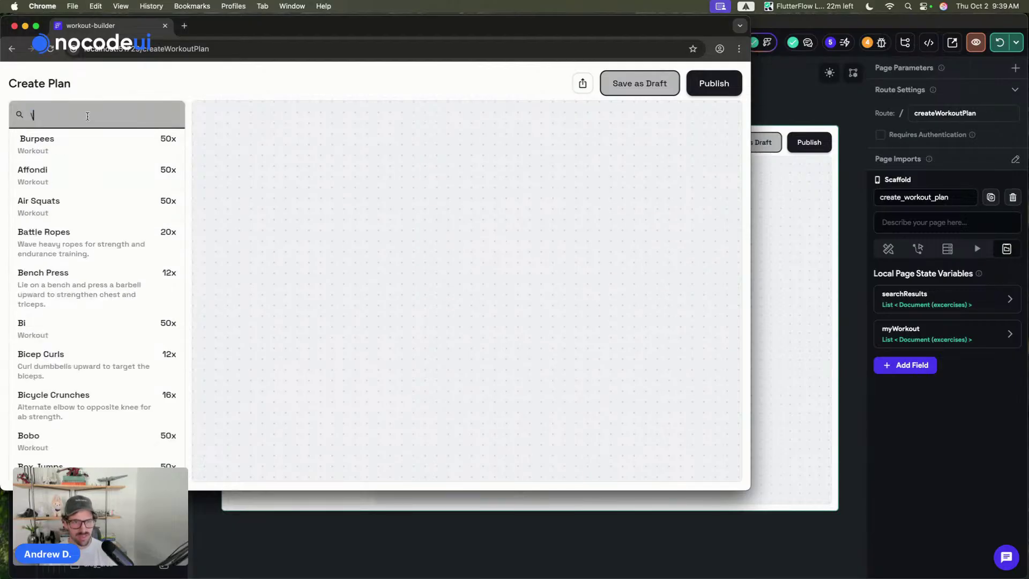
{"action": "left_click", "coordinate": [792, 97]}
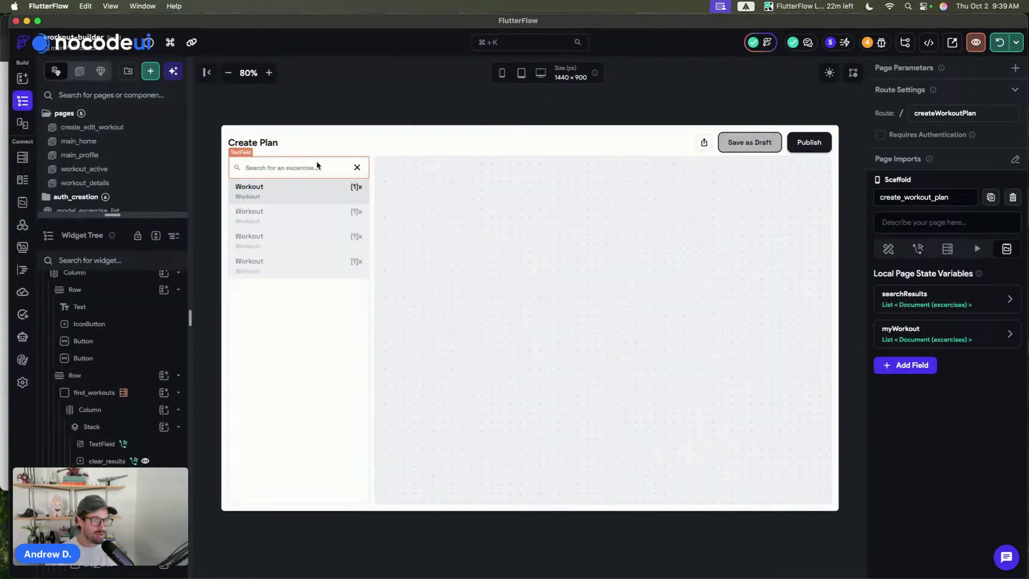
- Add a second tap action to clear_results that clears TextField_1
{"action": "left_click", "coordinate": [358, 168]}
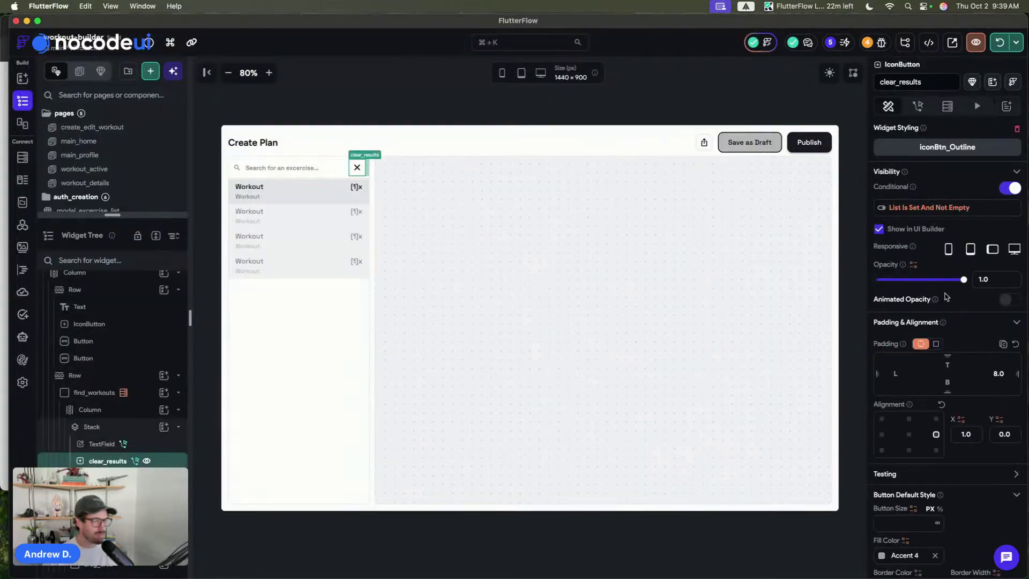
{"action": "left_click", "coordinate": [918, 106]}
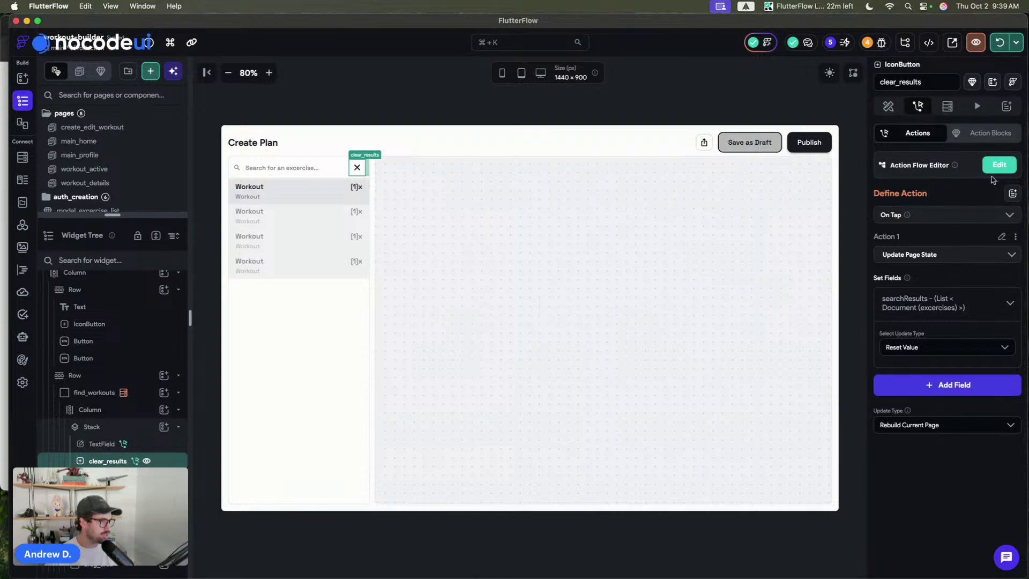
{"action": "left_click", "coordinate": [997, 166]}
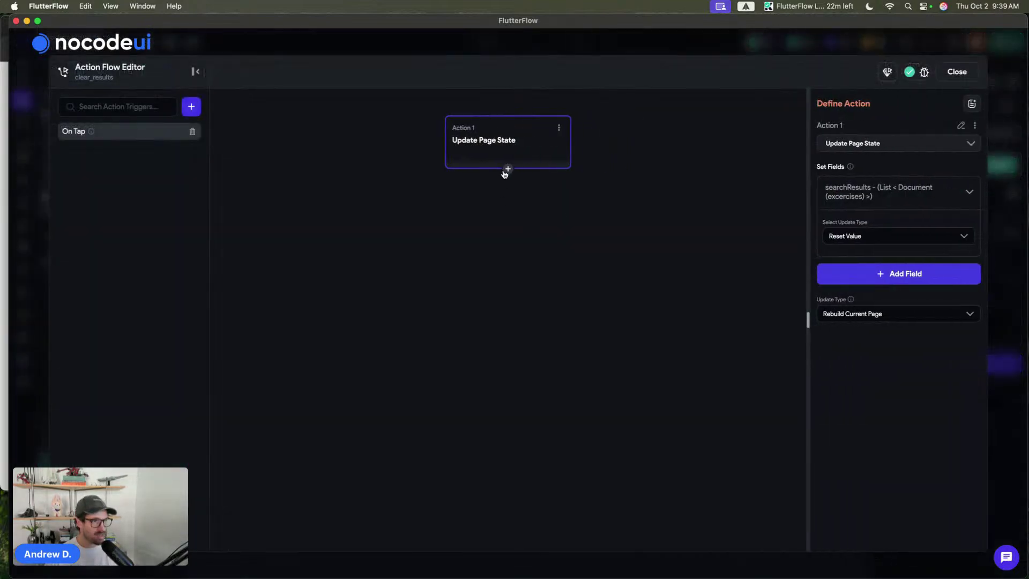
{"action": "left_click", "coordinate": [508, 169]}
{"action": "left_click", "coordinate": [496, 183]}
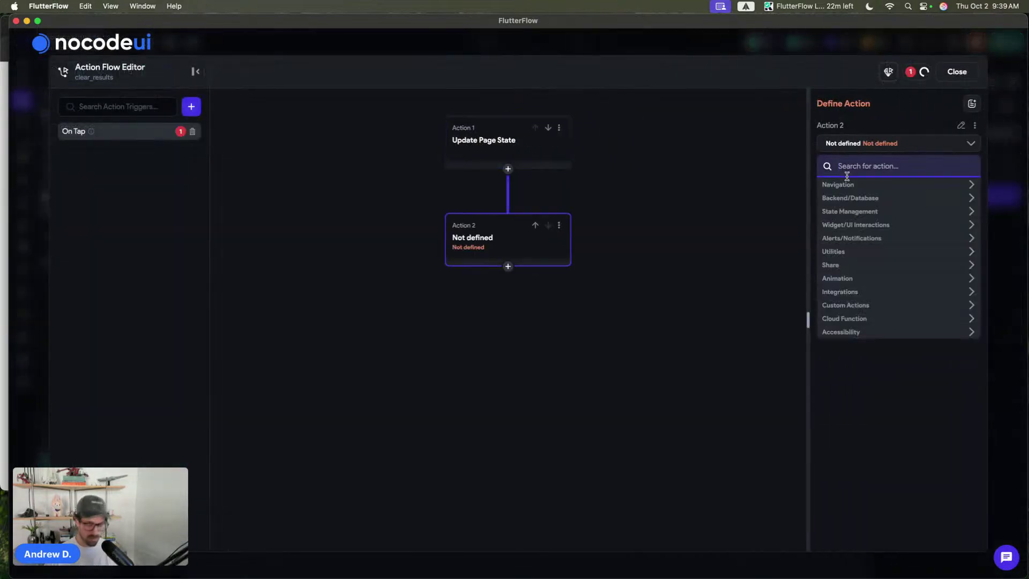
{"action": "type", "text": "clear"}
{"action": "left_click", "coordinate": [847, 264]}
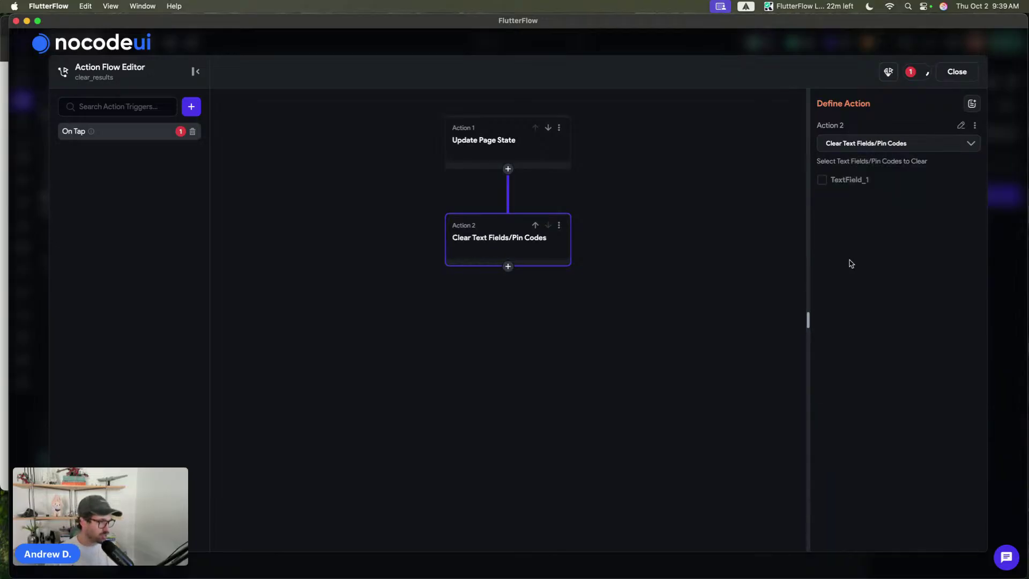
{"action": "left_click", "coordinate": [842, 178]}
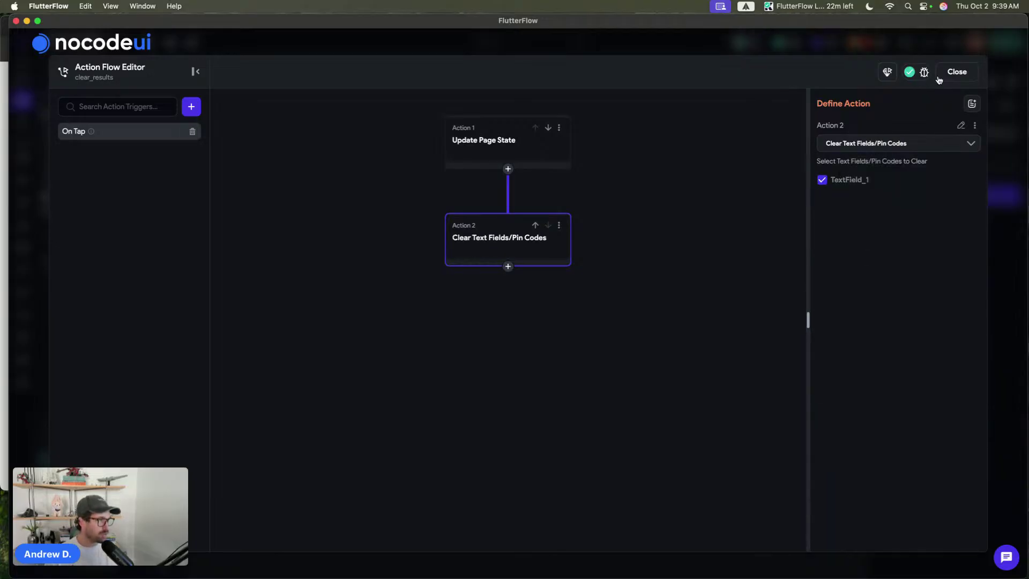
{"action": "left_click", "coordinate": [938, 79]}
{"action": "left_click", "coordinate": [266, 168]}
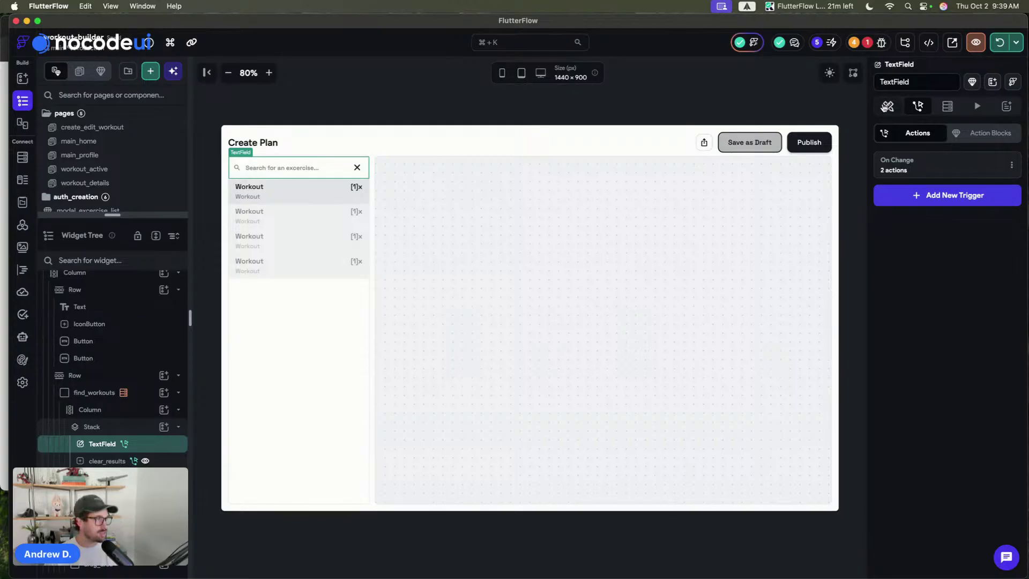
- Rename the search text field widget to search
{"action": "left_click", "coordinate": [902, 82]}
{"action": "type", "text": "search"}
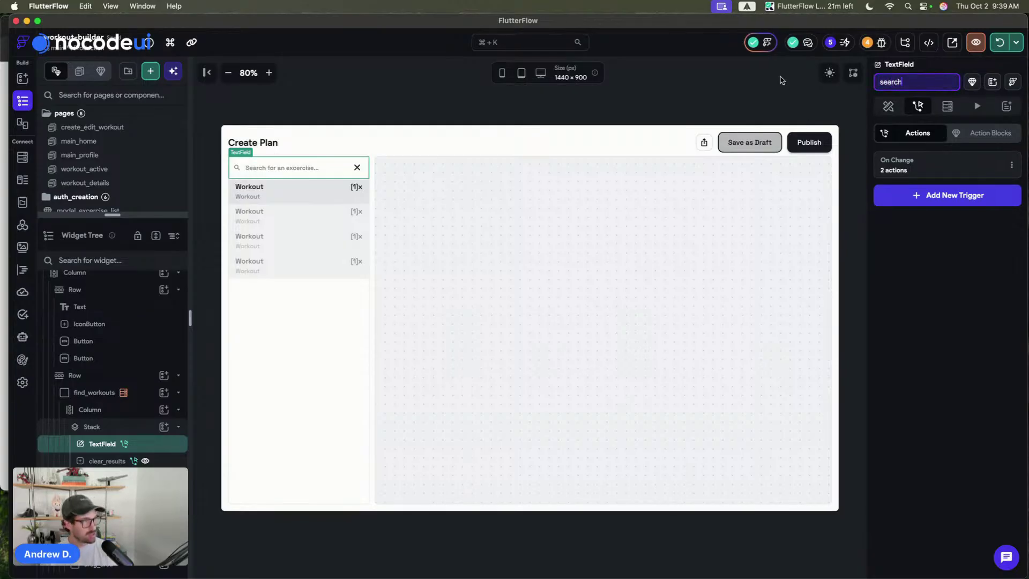
{"action": "left_click", "coordinate": [781, 80]}
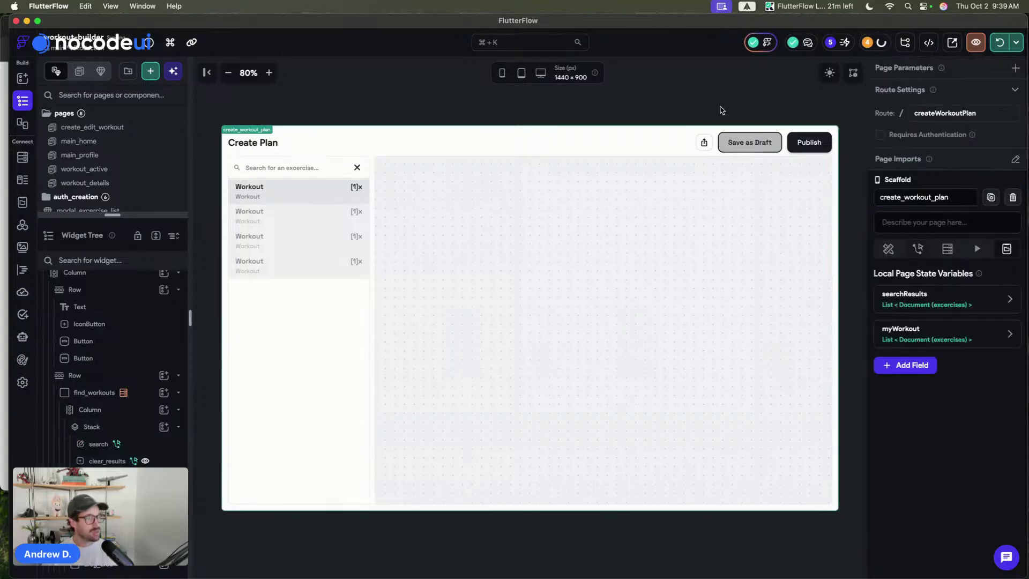
{"action": "left_click", "coordinate": [320, 172]}
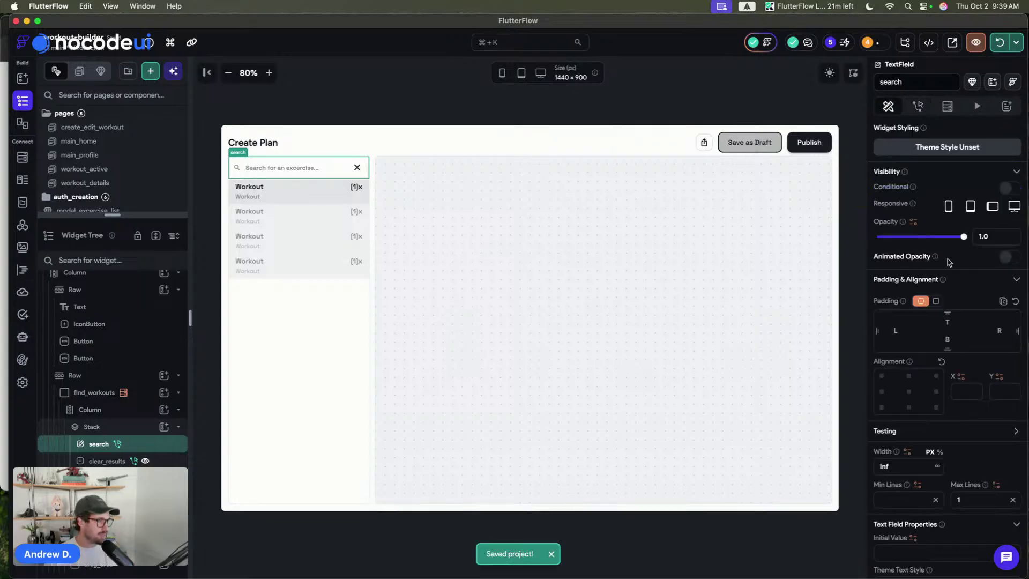
- Set the search field's Update Delay to 200 ms and hot reload the preview
{"action": "scroll", "coordinate": [948, 262], "scroll_direction": "down", "scroll_amount": 15}
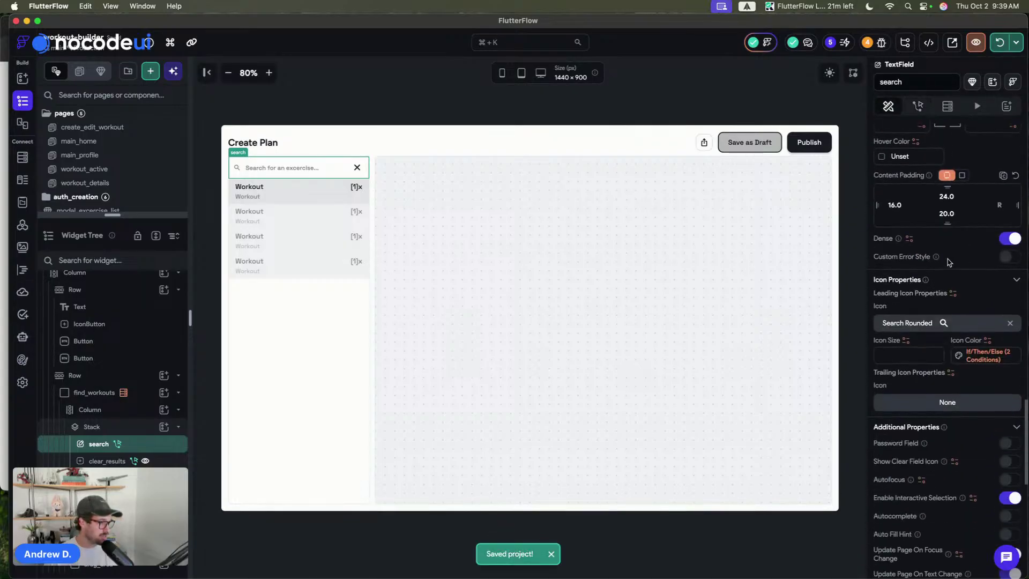
{"action": "scroll", "coordinate": [947, 261], "scroll_direction": "up", "scroll_amount": 4}
{"action": "scroll", "coordinate": [946, 256], "scroll_direction": "down", "scroll_amount": 10}
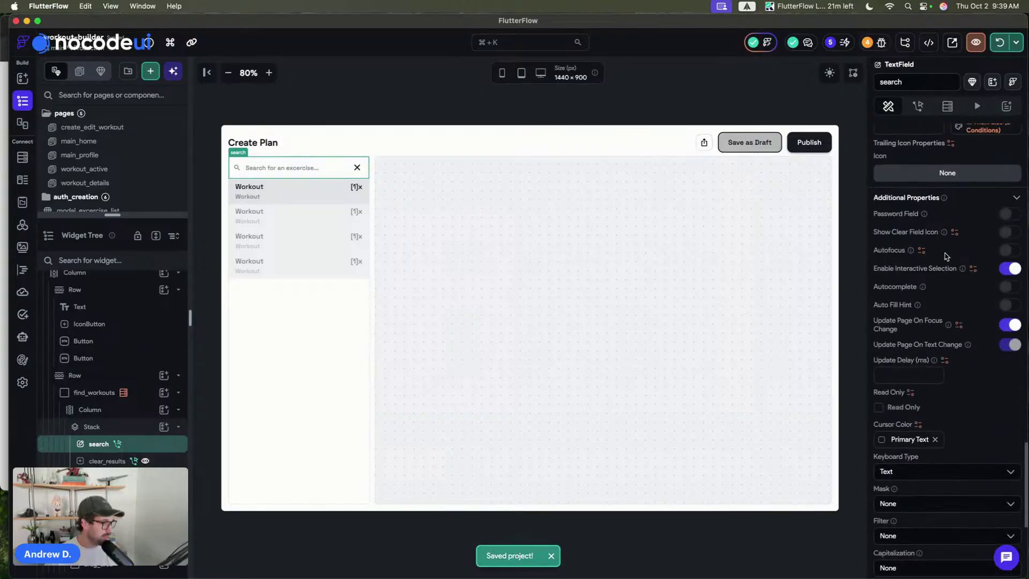
{"action": "scroll", "coordinate": [946, 256], "scroll_direction": "down", "scroll_amount": 3}
{"action": "left_click", "coordinate": [900, 284]}
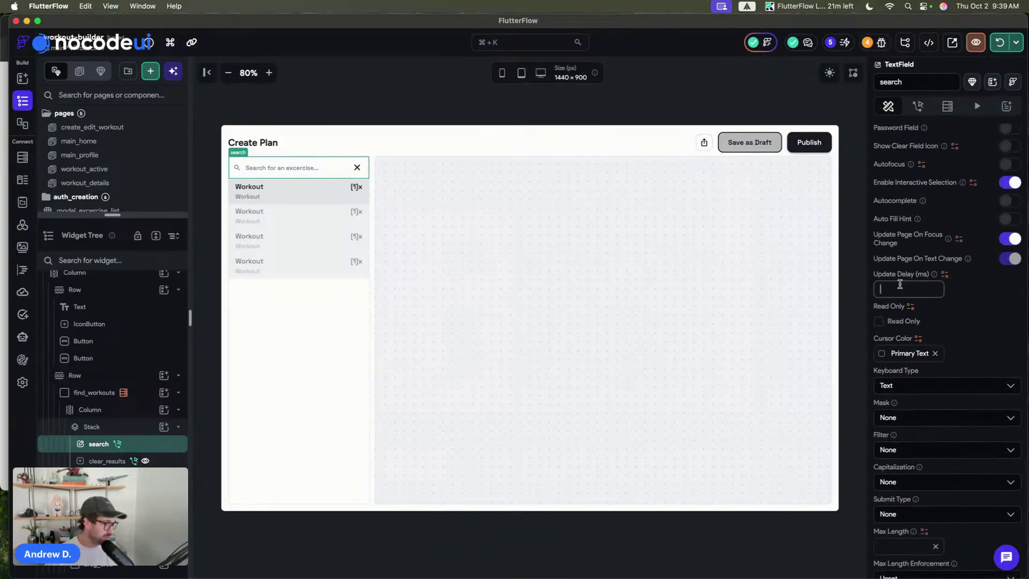
{"action": "type", "text": "200"}
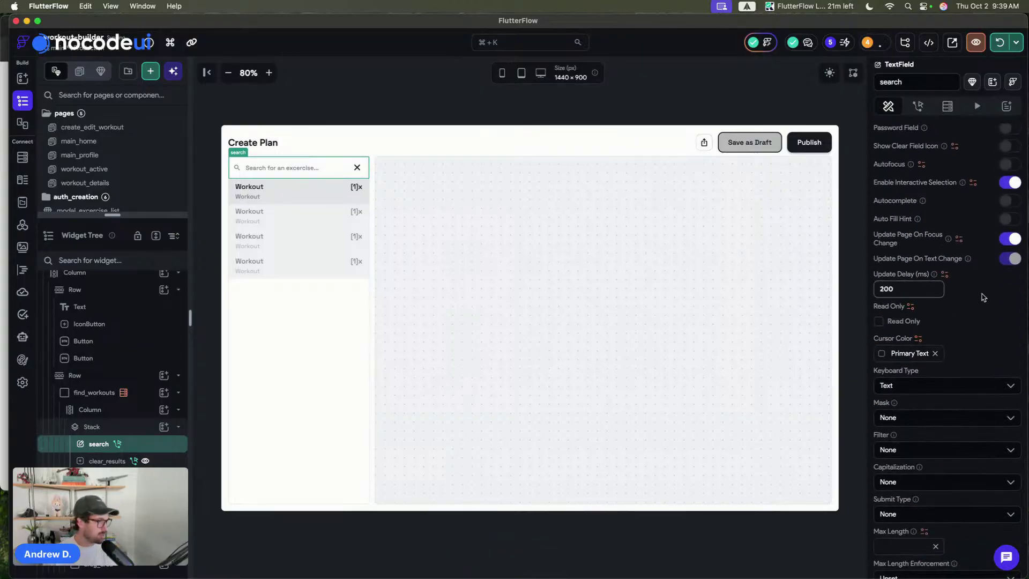
{"action": "left_click", "coordinate": [978, 297]}
{"action": "left_click", "coordinate": [702, 116]}
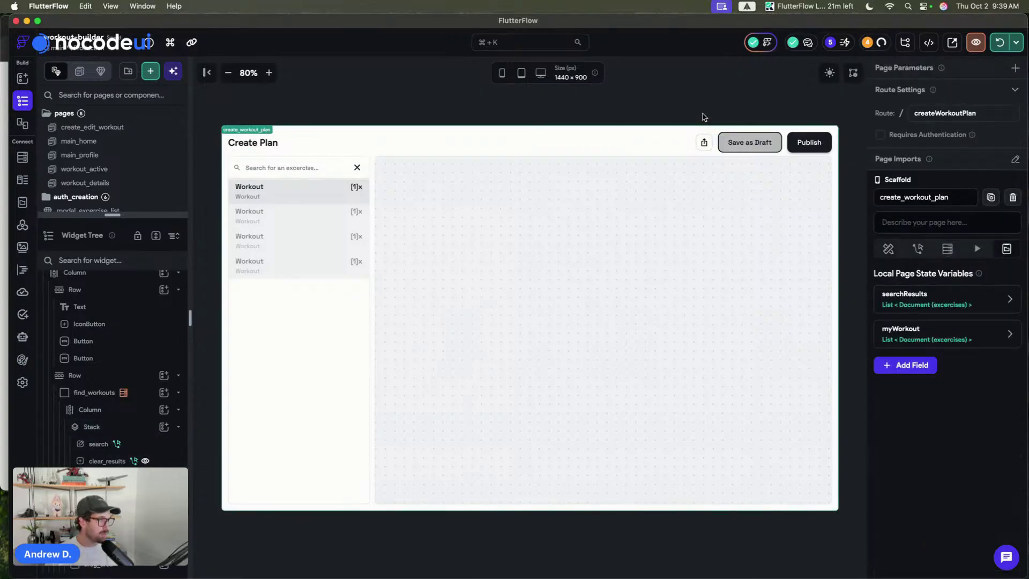
{"action": "left_click", "coordinate": [998, 43]}
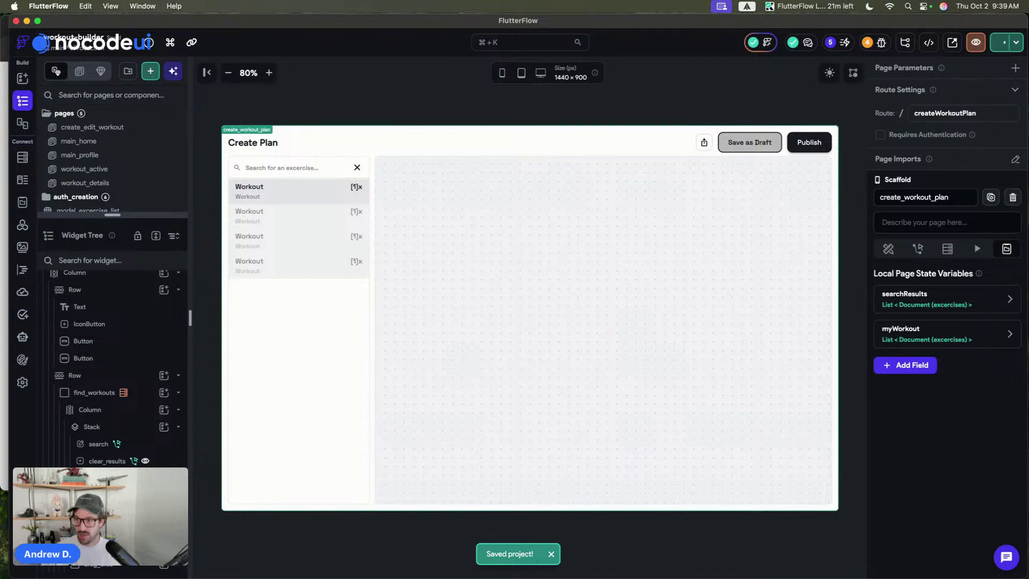
- Zoom the preview to 100% and turn on Update Page on Changes for the first exercise list item
{"action": "left_click", "coordinate": [269, 73]}
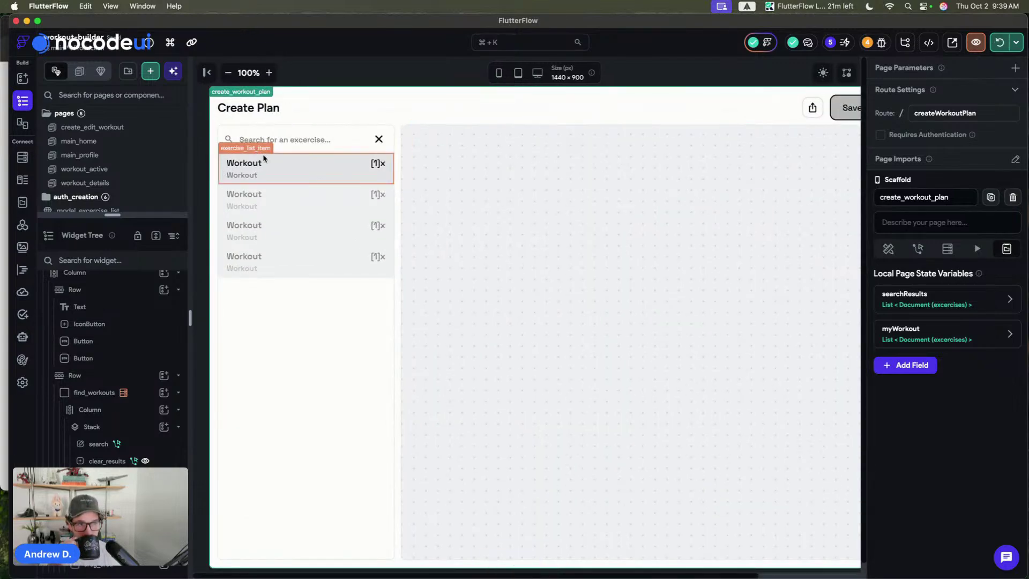
{"action": "left_click", "coordinate": [295, 163]}
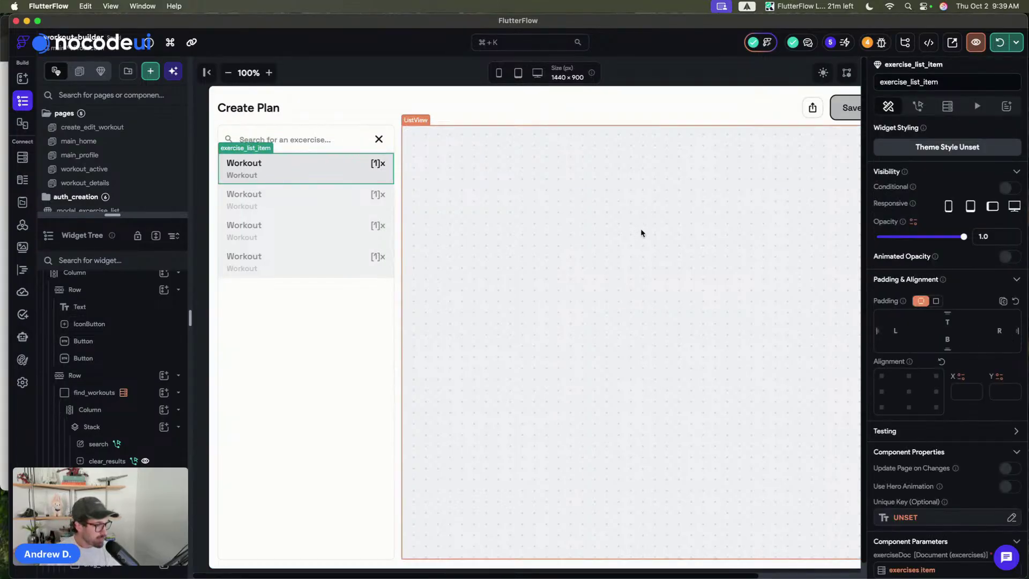
{"action": "left_click", "coordinate": [1008, 467]}
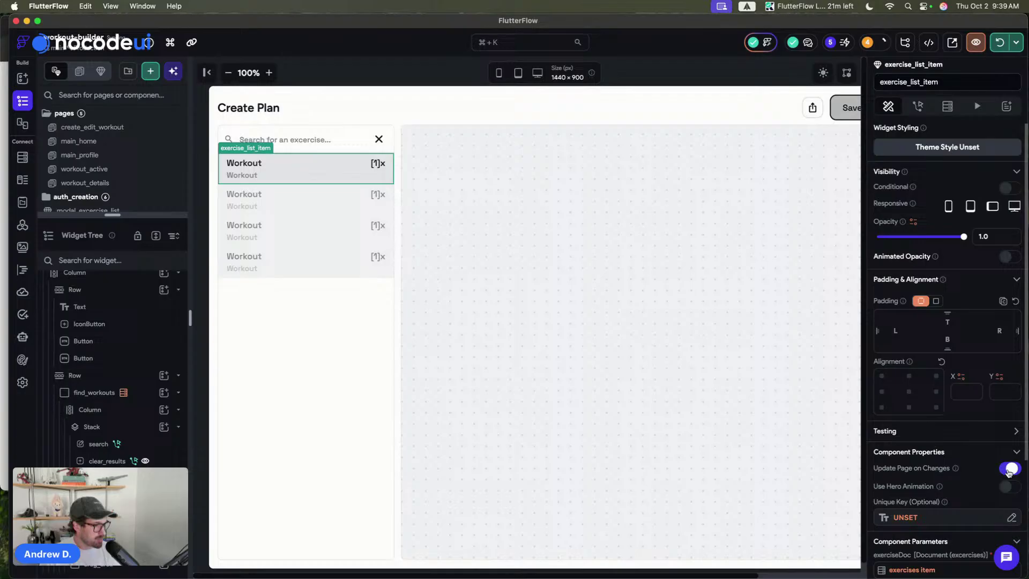
- Set the item's Unique Key to the exercises Item's Reference > Document ID
{"action": "left_click", "coordinate": [906, 517]}
{"action": "left_click", "coordinate": [750, 449]}
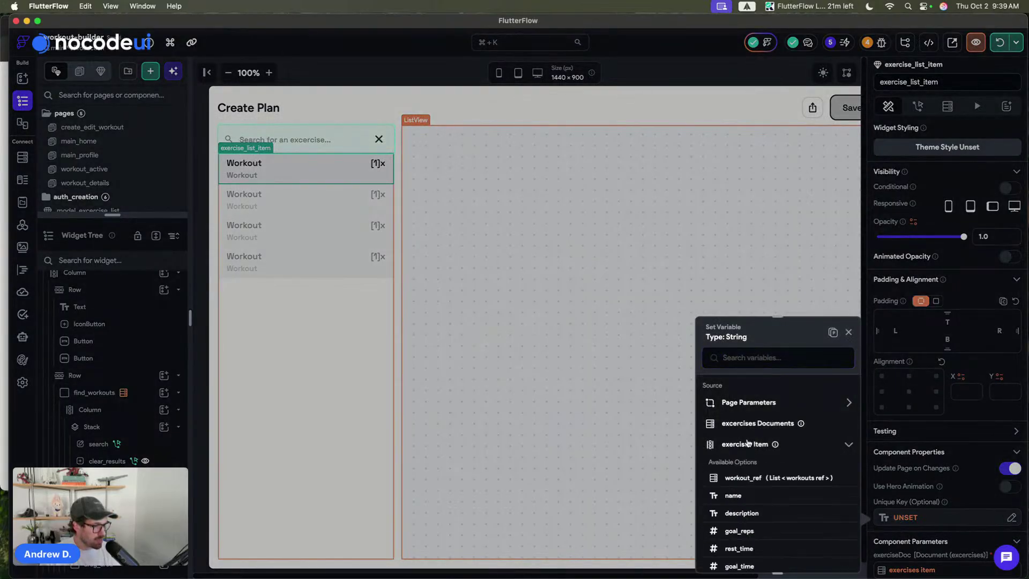
{"action": "scroll", "coordinate": [756, 485], "scroll_direction": "down", "scroll_amount": 3}
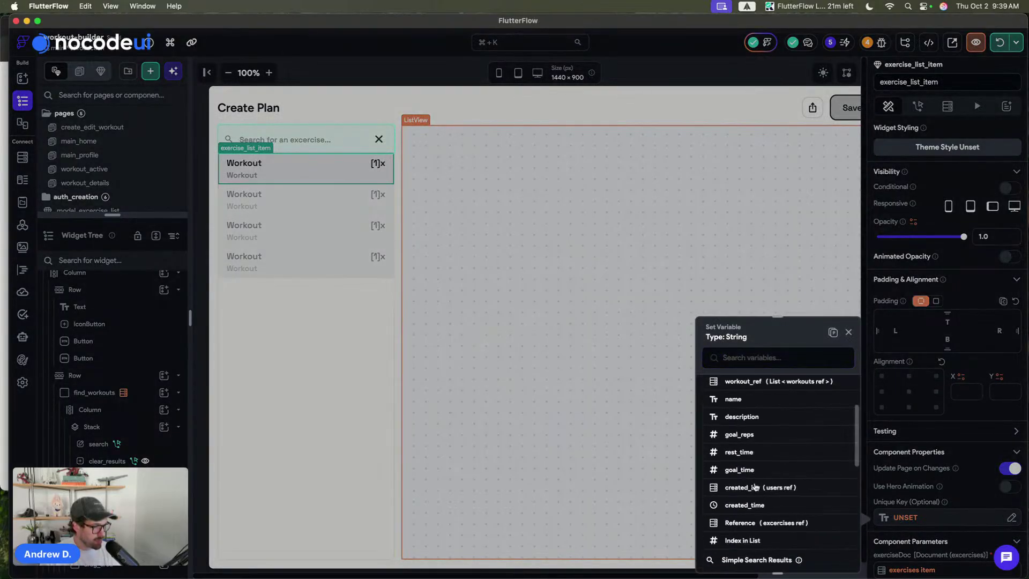
{"action": "left_click", "coordinate": [753, 524]}
{"action": "left_click", "coordinate": [785, 499]}
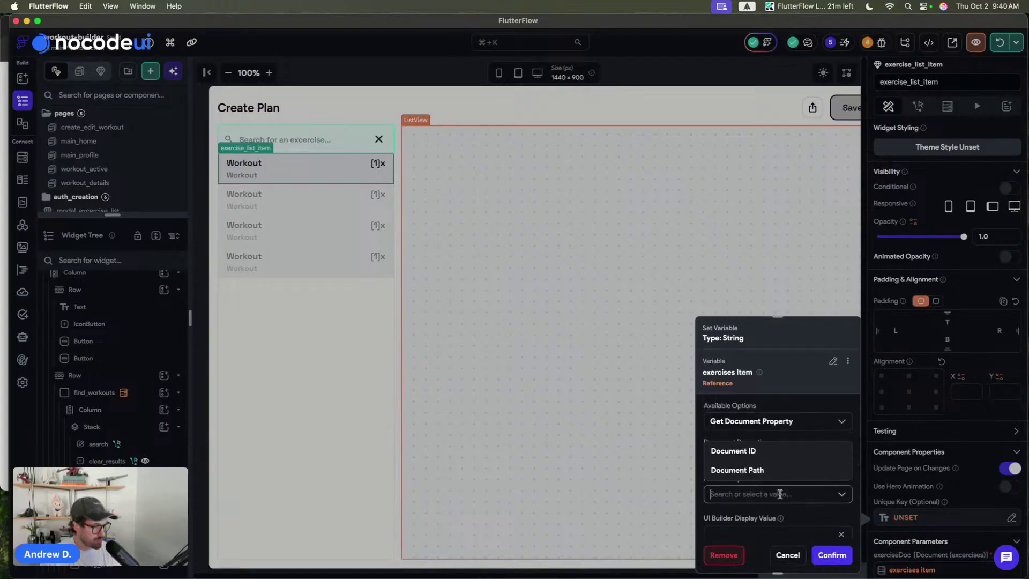
{"action": "left_click", "coordinate": [765, 453]}
{"action": "left_click", "coordinate": [830, 555]}
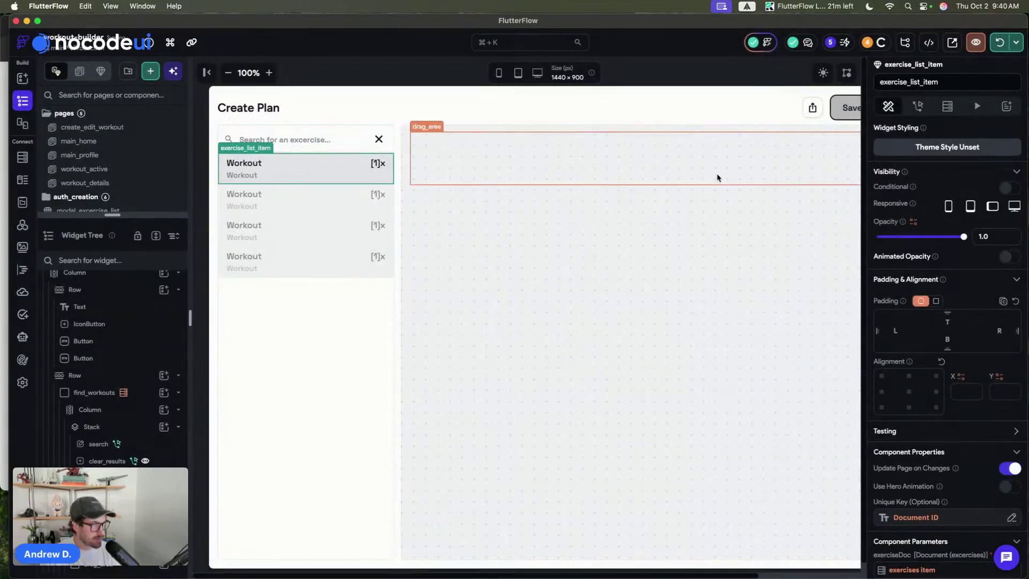
{"action": "left_click", "coordinate": [688, 70]}
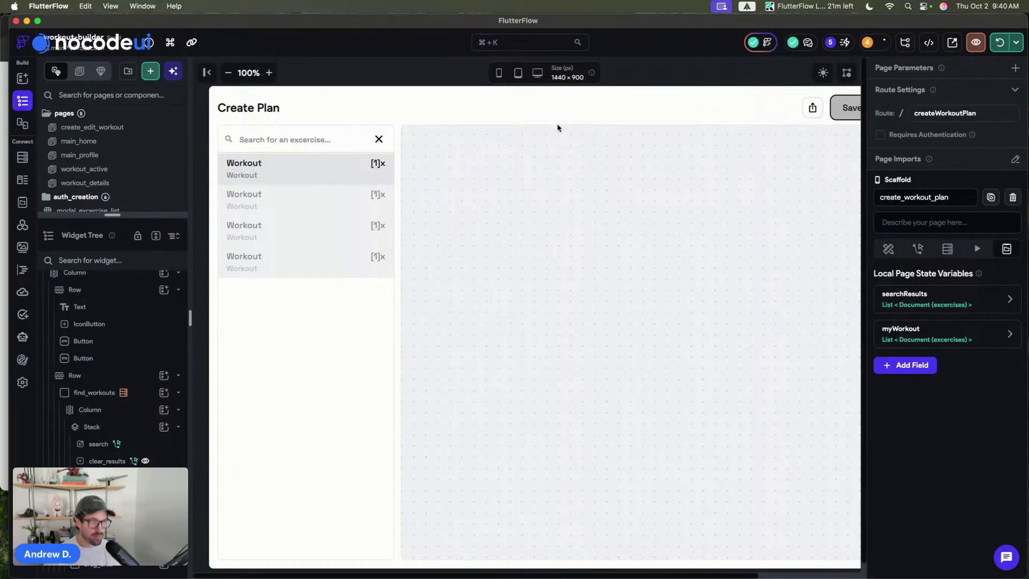
{"action": "left_click", "coordinate": [484, 174]}
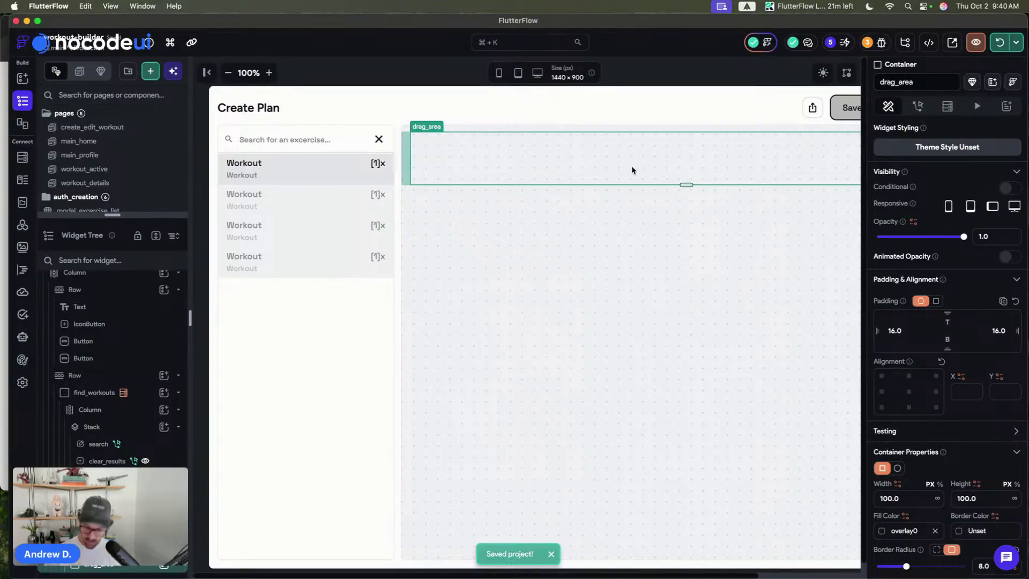
- Inspect the workout-area ListView's layout properties and select the drag_area container
{"action": "key", "text": "super+b"}
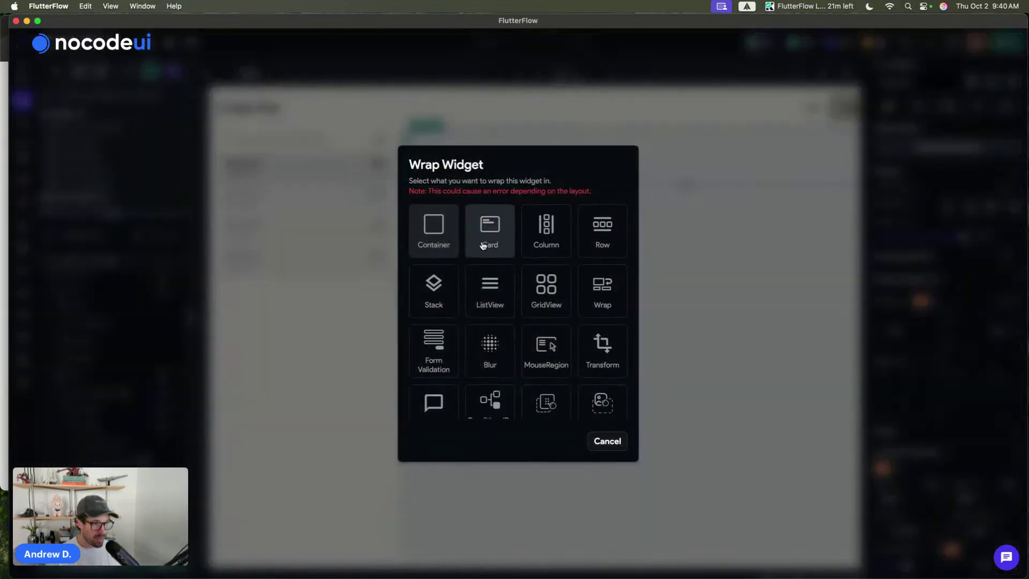
{"action": "left_click", "coordinate": [439, 235]}
{"action": "left_click", "coordinate": [433, 204]}
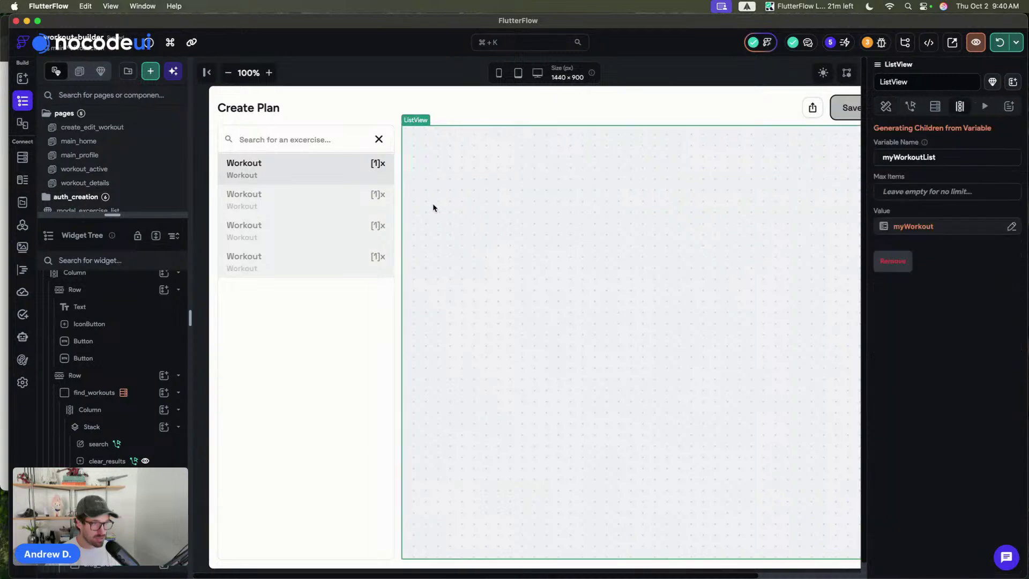
{"action": "left_click", "coordinate": [885, 106]}
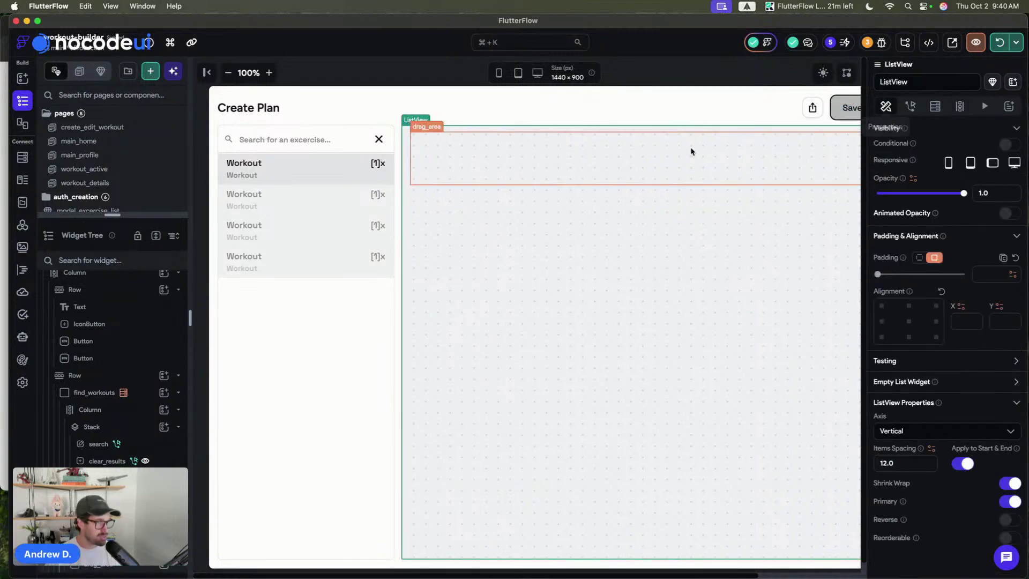
{"action": "left_click", "coordinate": [645, 166]}
- Copy the first exercise list item into drag_area and save the project
{"action": "left_click", "coordinate": [316, 176]}
{"action": "key", "text": "cmd+c"}
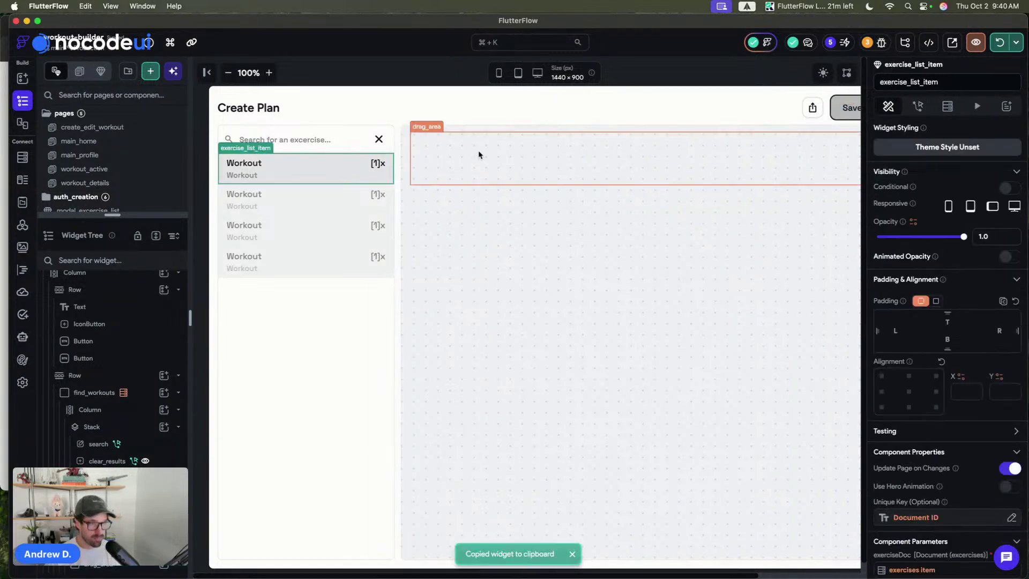
{"action": "left_click", "coordinate": [542, 157]}
{"action": "key", "text": "cmd+v"}
{"action": "left_click", "coordinate": [537, 163]}
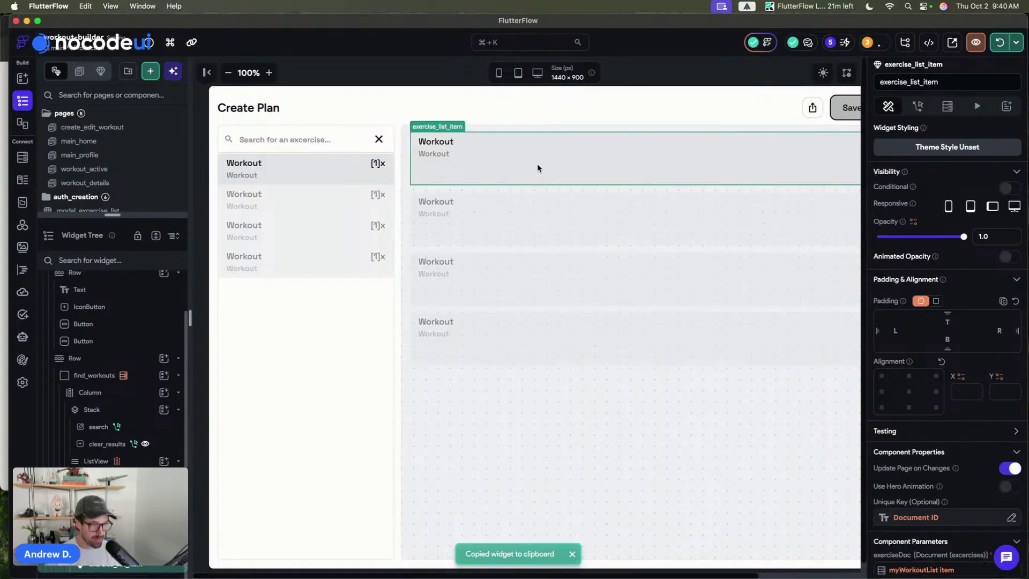
{"action": "left_click", "coordinate": [442, 70]}
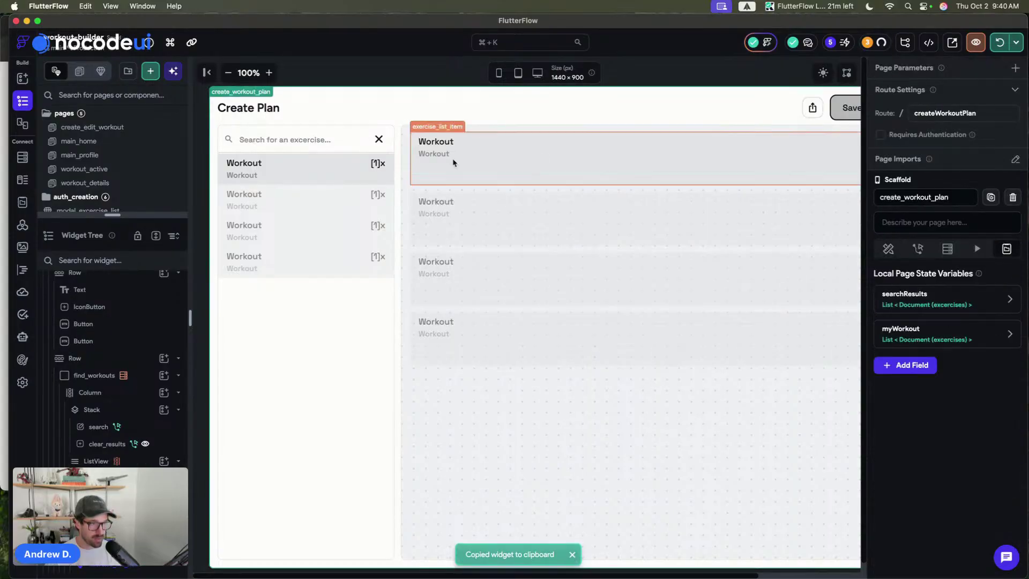
{"action": "left_click", "coordinate": [486, 169]}
{"action": "key", "text": "cmd+s"}
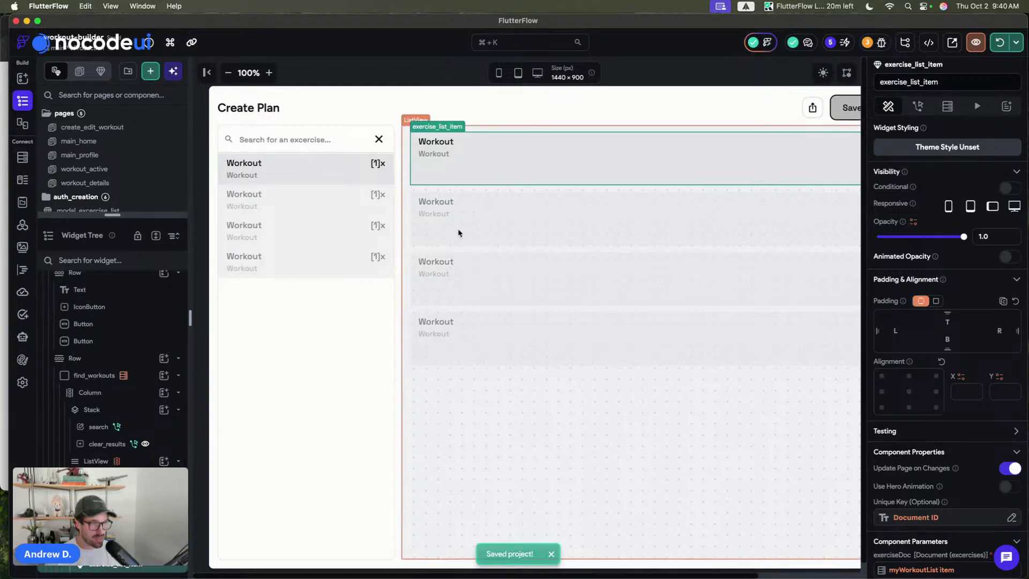
- Wrap drag_area in a DragTarget with Type Document and Document Type excercises
{"action": "left_click", "coordinate": [102, 546]}
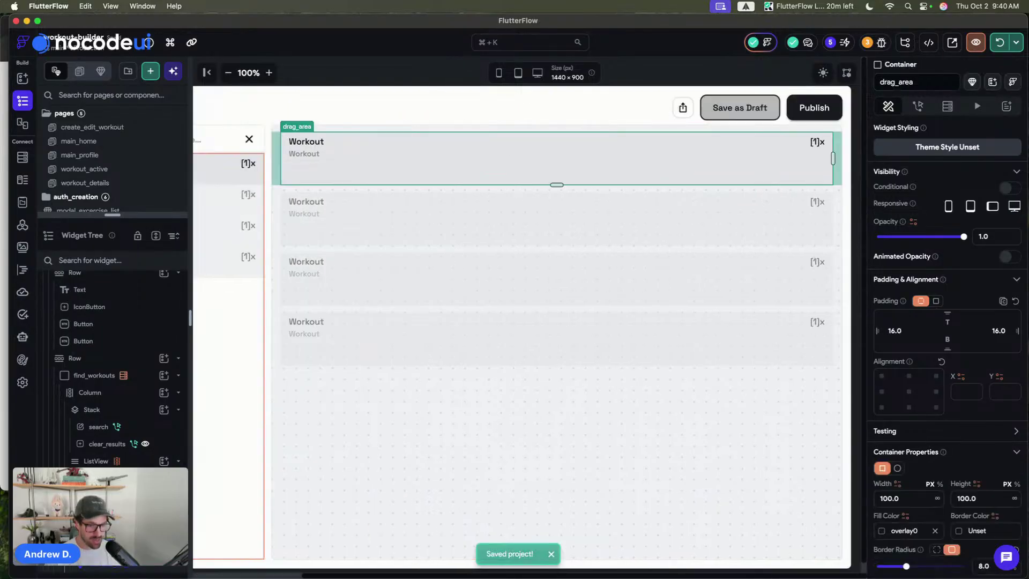
{"action": "key", "text": "cmd+b"}
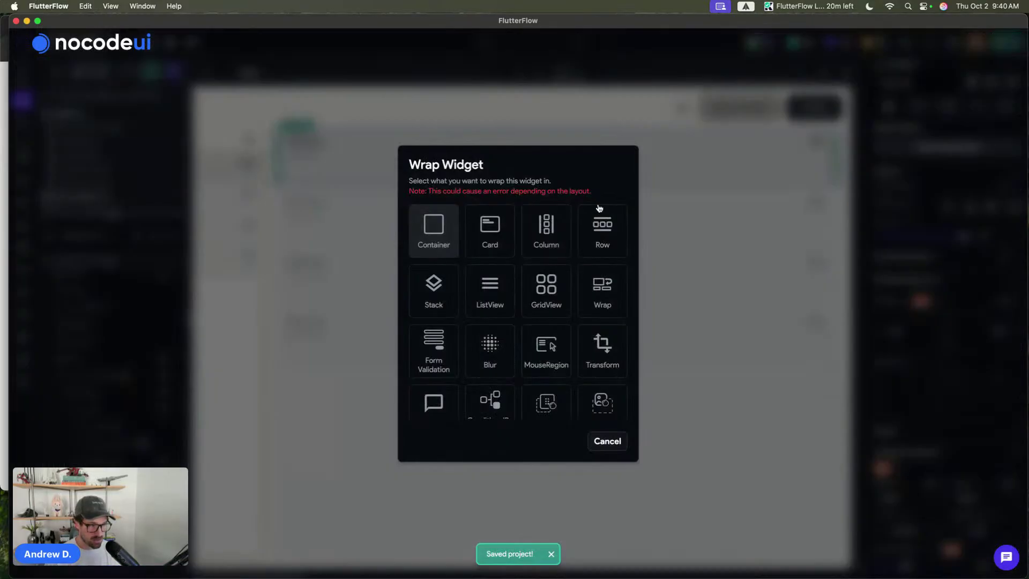
{"action": "scroll", "coordinate": [554, 319], "scroll_direction": "down", "scroll_amount": 3}
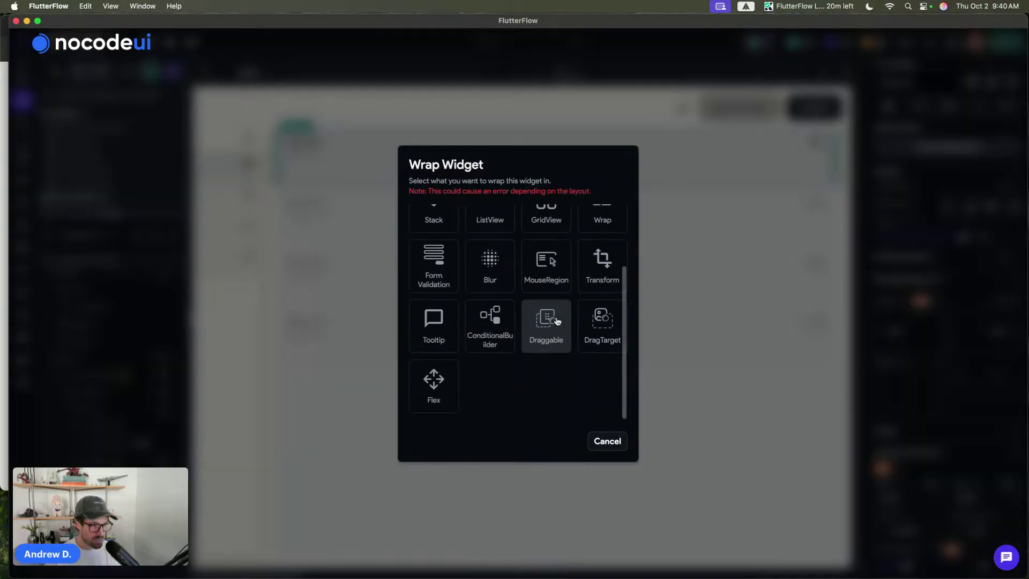
{"action": "left_click", "coordinate": [609, 344]}
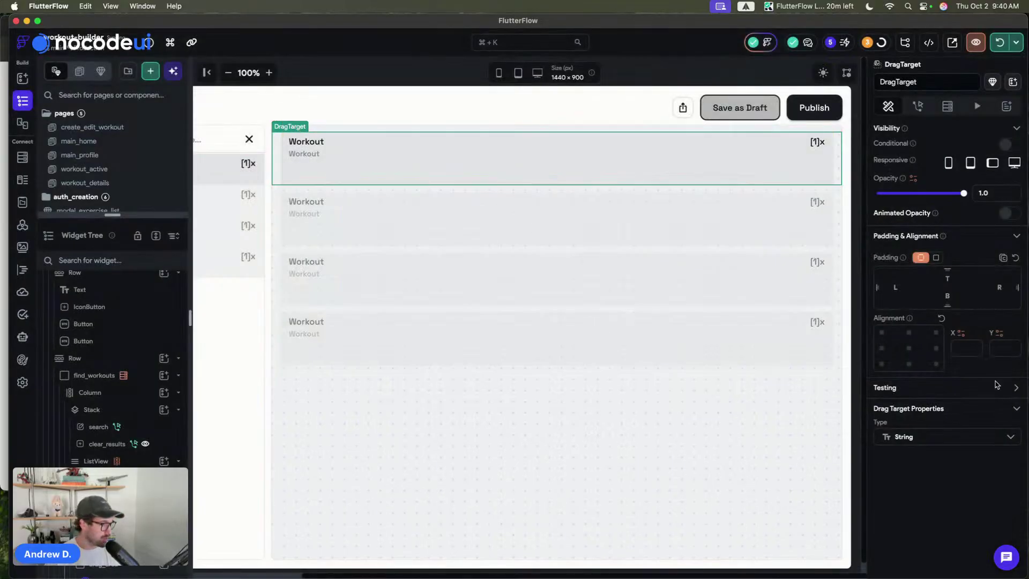
{"action": "left_click", "coordinate": [920, 438]}
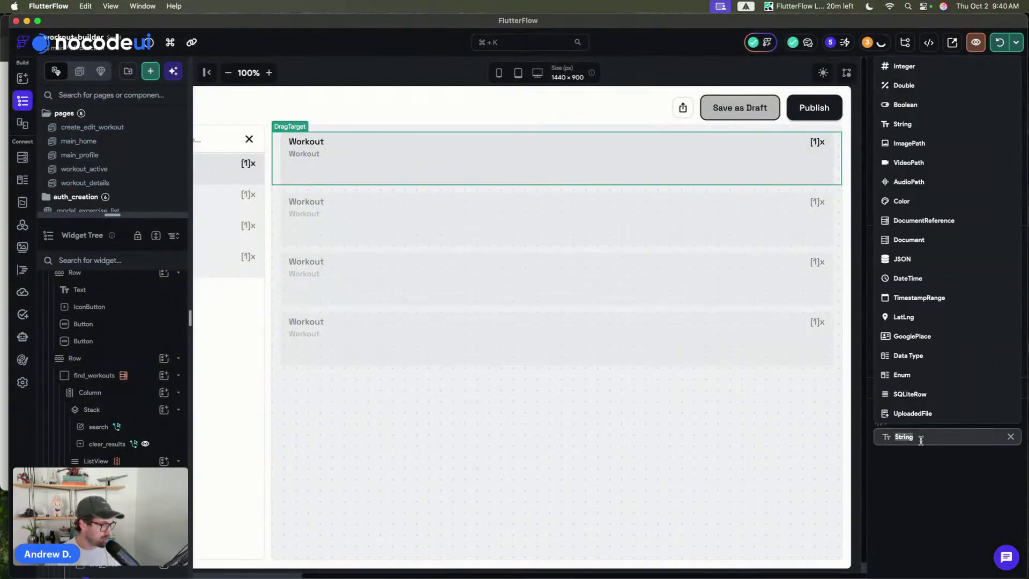
{"action": "left_click", "coordinate": [908, 240]}
{"action": "left_click", "coordinate": [902, 464]}
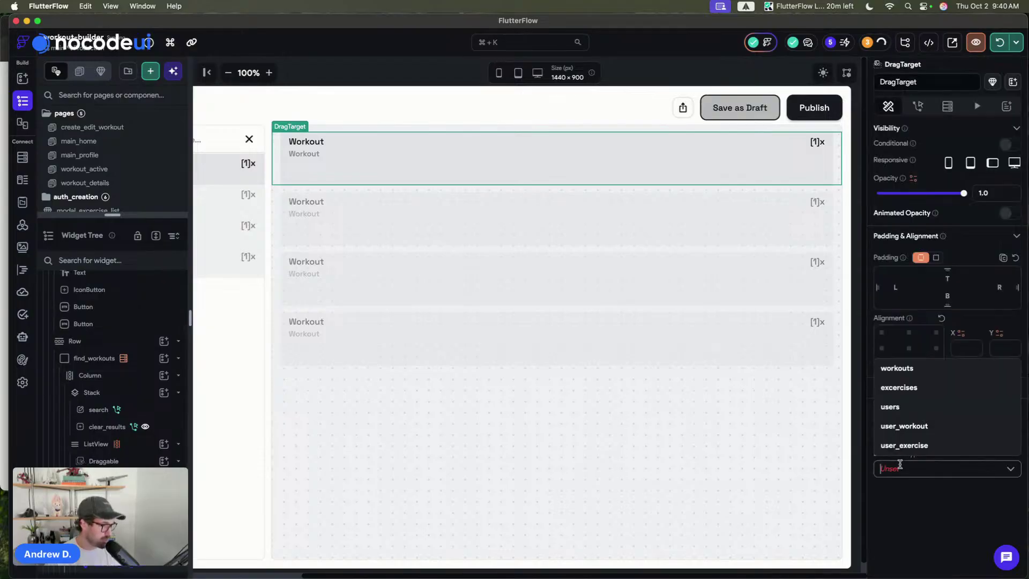
{"action": "left_click", "coordinate": [900, 387]}
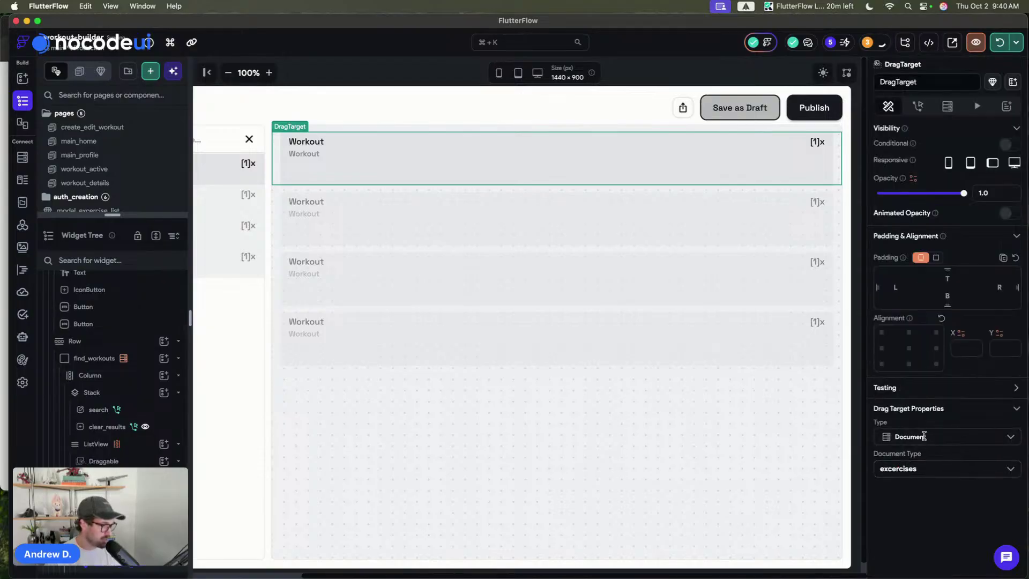
{"action": "left_click", "coordinate": [427, 77]}
{"action": "left_click", "coordinate": [311, 162]}
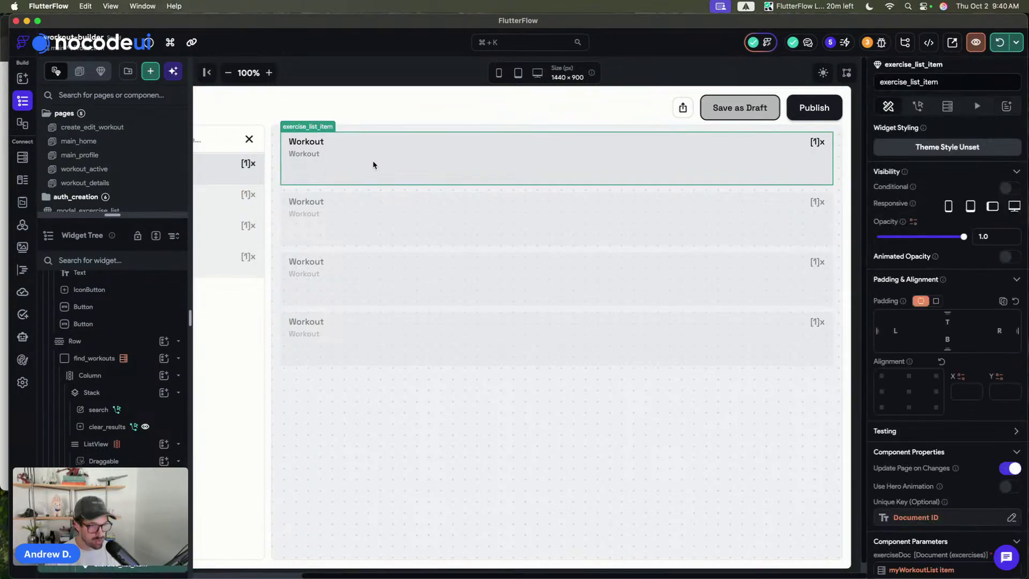
{"action": "left_click", "coordinate": [278, 164]}
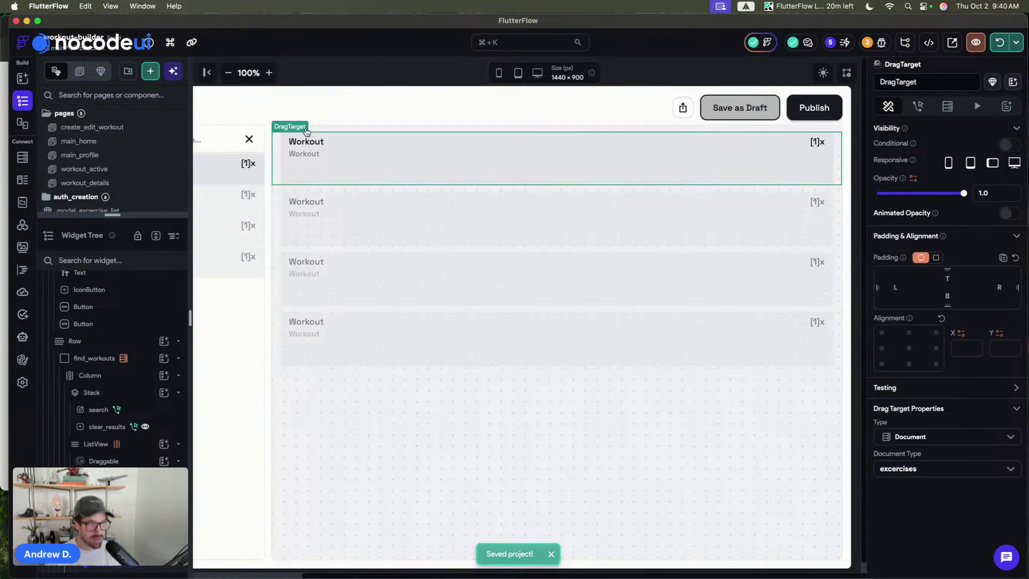
- Give the DragTarget an On Drag Accept action of type Update Page State
{"action": "left_click", "coordinate": [917, 106]}
{"action": "left_click", "coordinate": [989, 163]}
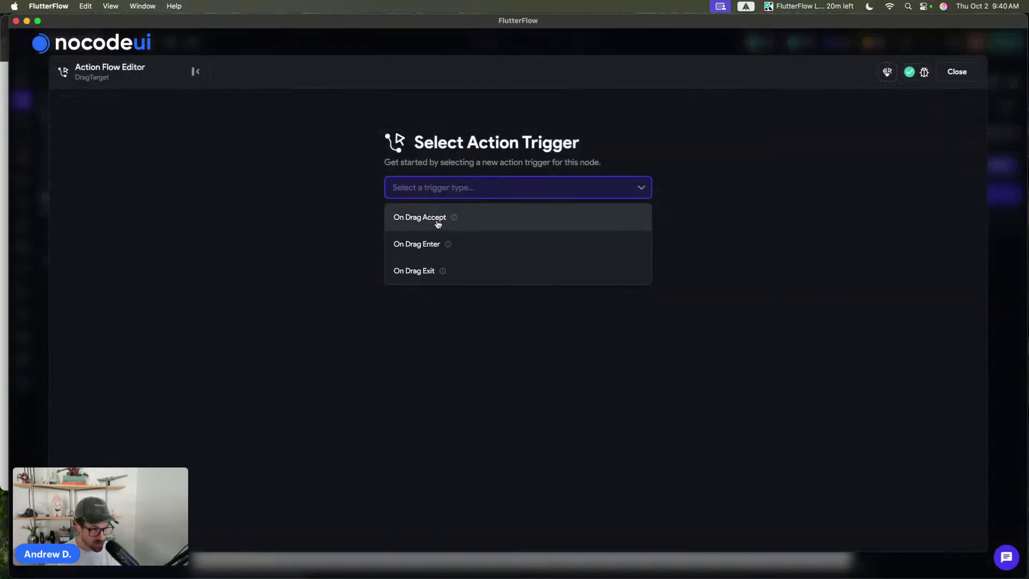
{"action": "left_click", "coordinate": [438, 223]}
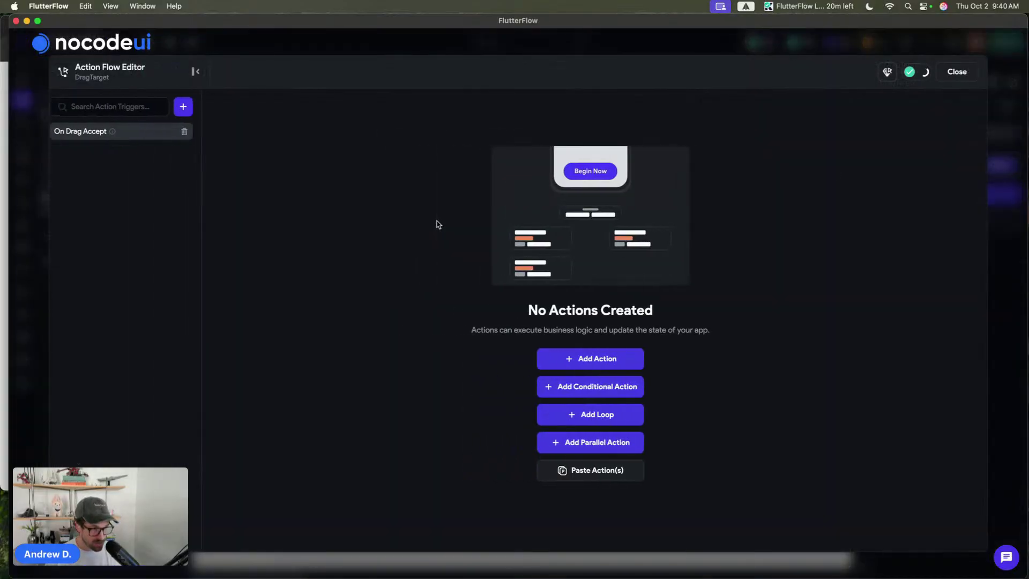
{"action": "left_click", "coordinate": [602, 368]}
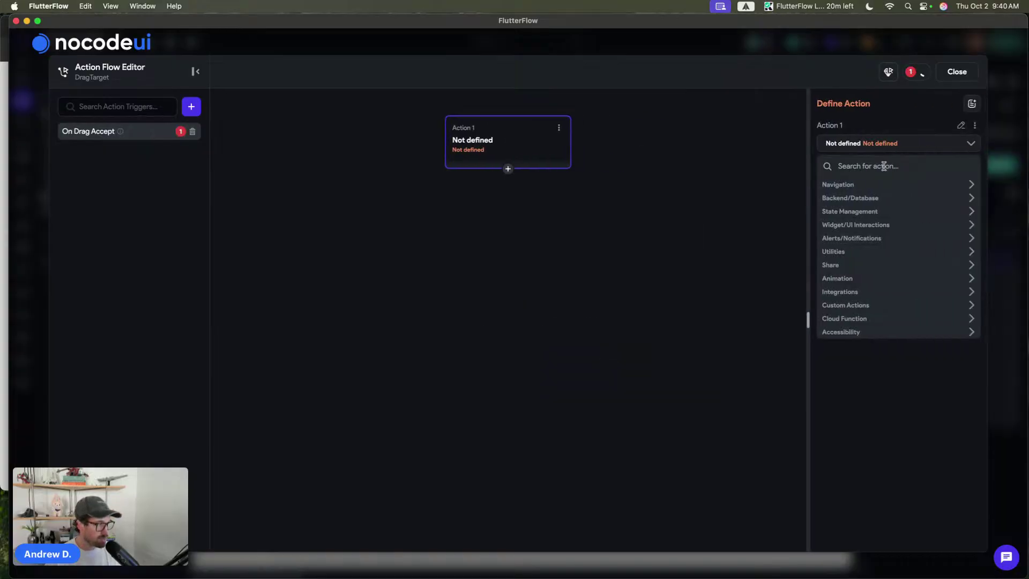
{"action": "left_click", "coordinate": [883, 166]}
{"action": "type", "text": "update"}
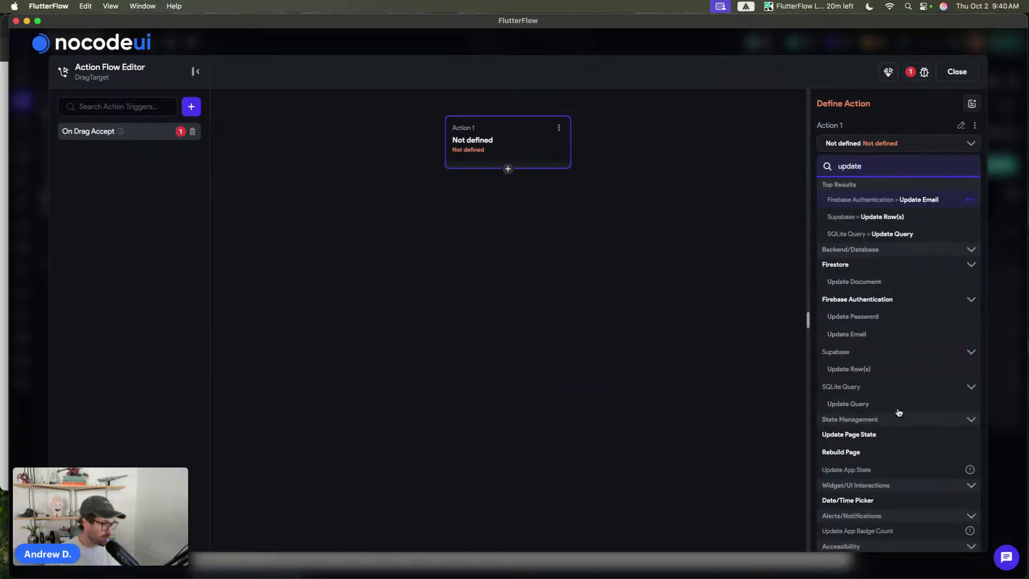
{"action": "left_click", "coordinate": [875, 438]}
- Make the action add the Drag Target's Dragged Data to the myWorkout list
{"action": "left_click", "coordinate": [899, 189]}
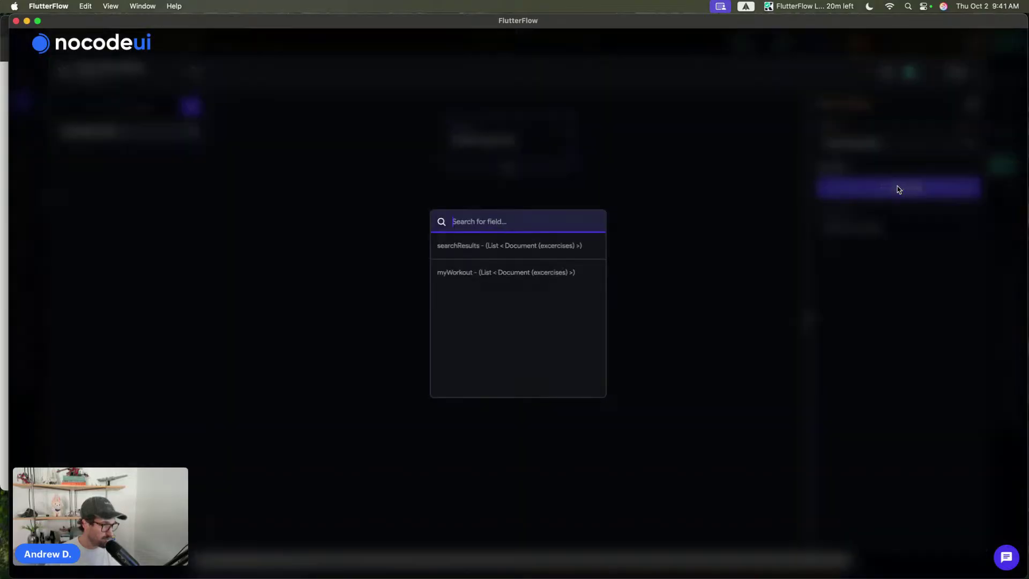
{"action": "left_click", "coordinate": [469, 275]}
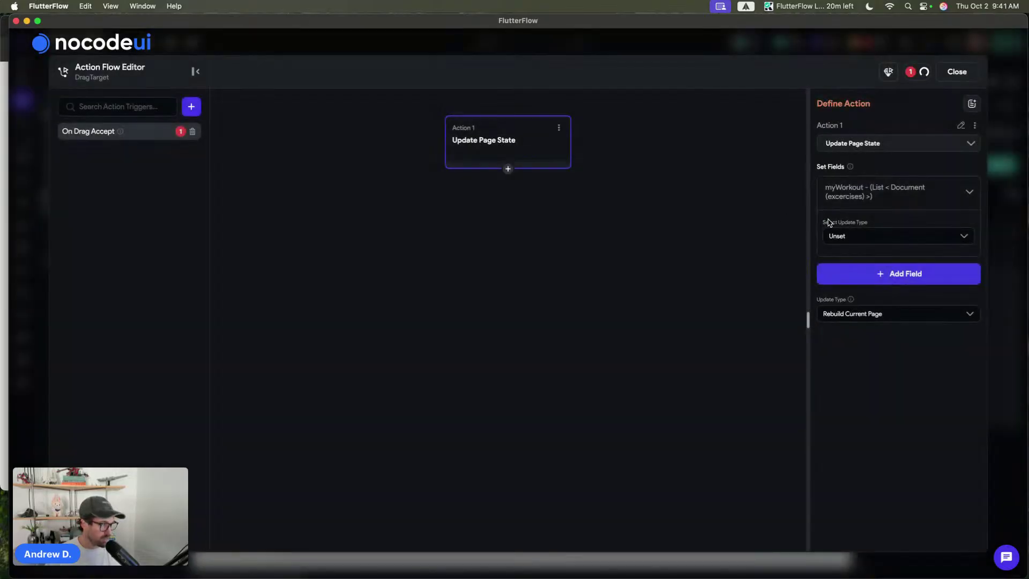
{"action": "left_click", "coordinate": [856, 236]}
{"action": "left_click", "coordinate": [847, 296]}
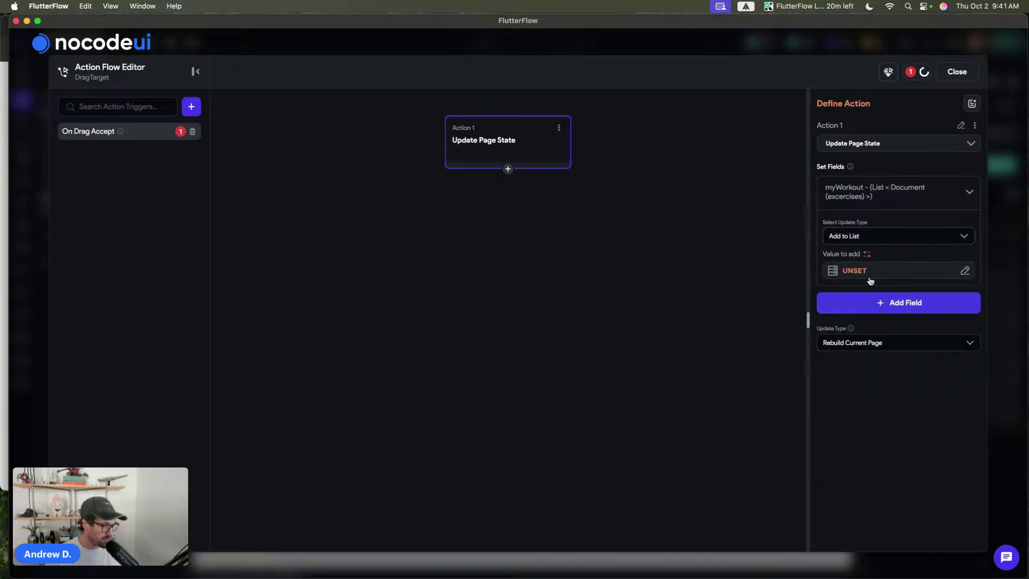
{"action": "left_click", "coordinate": [868, 274]}
{"action": "left_click", "coordinate": [689, 321]}
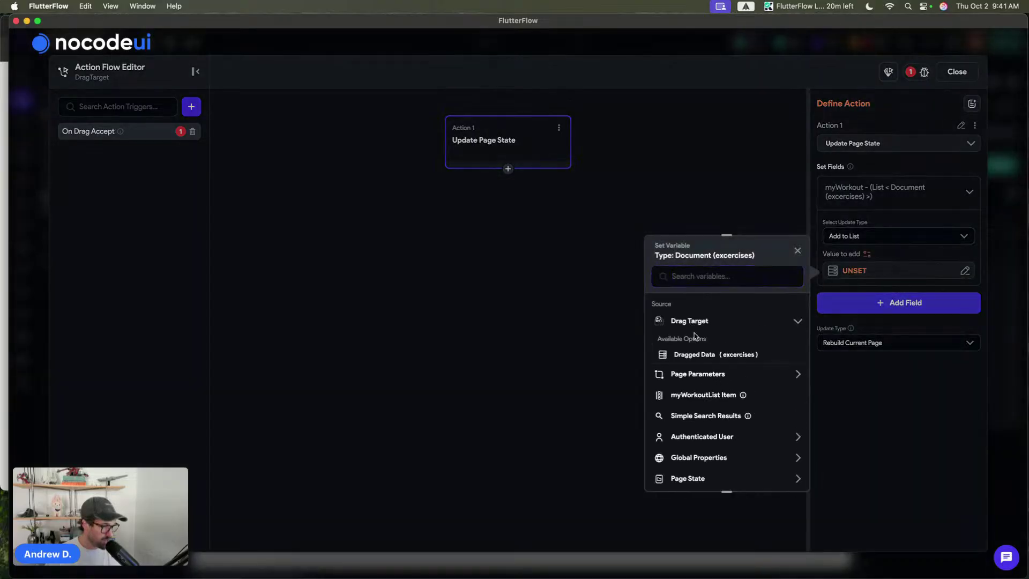
{"action": "left_click", "coordinate": [696, 356]}
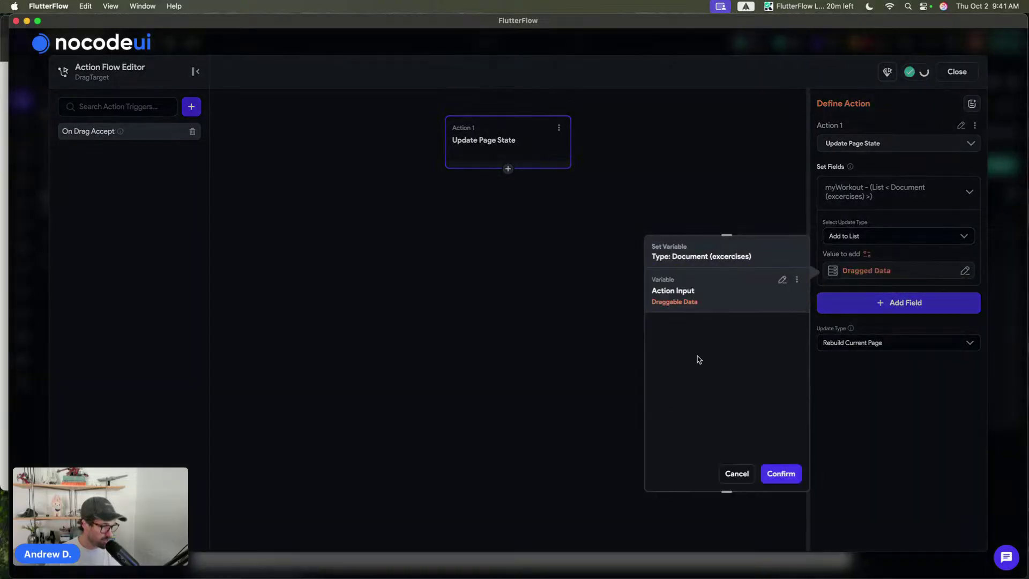
{"action": "left_click", "coordinate": [778, 473]}
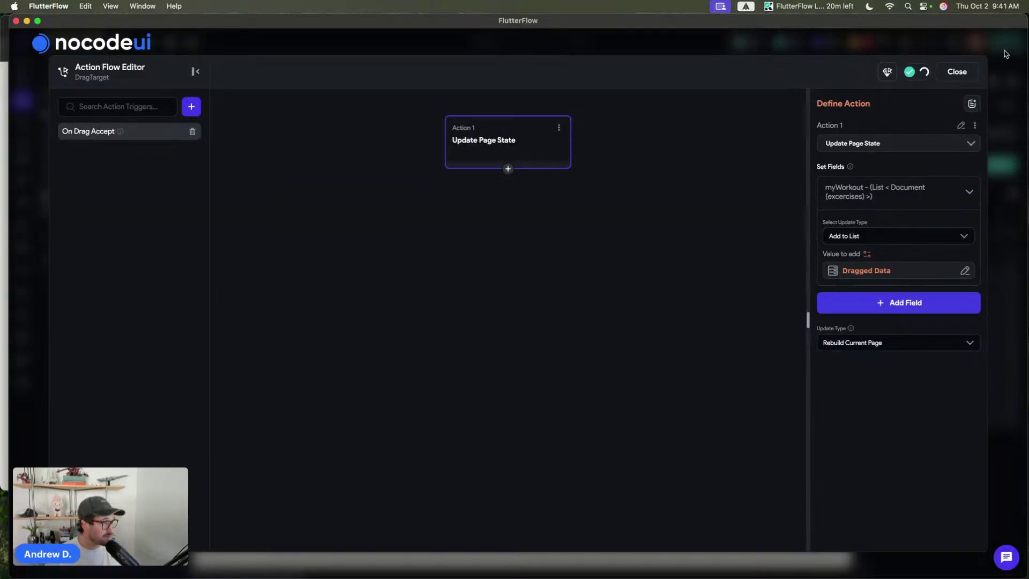
{"action": "left_click", "coordinate": [956, 72]}
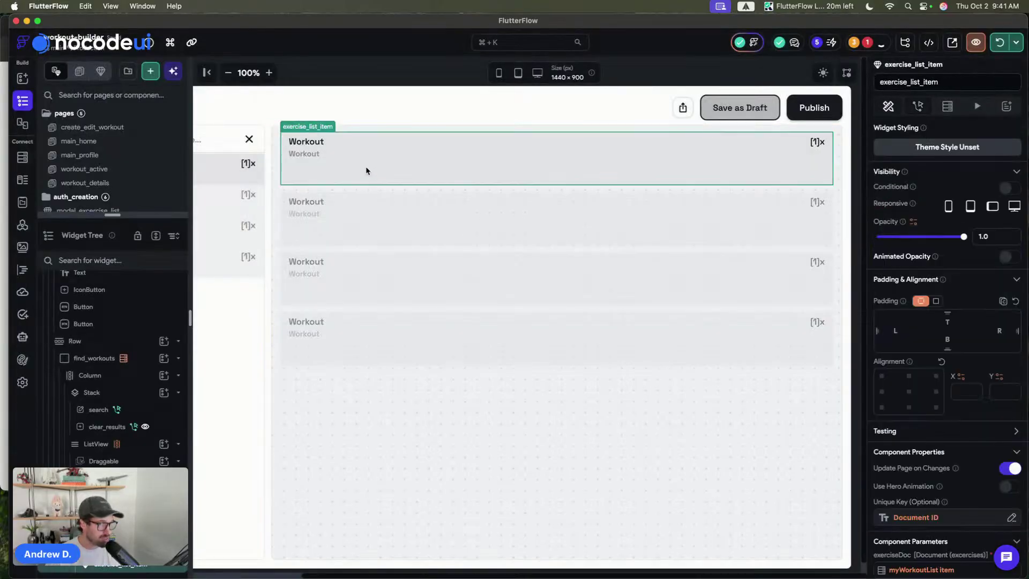
- Save the project and wrap the workout card in a Container
{"action": "left_click", "coordinate": [379, 123]}
{"action": "left_click", "coordinate": [438, 156]}
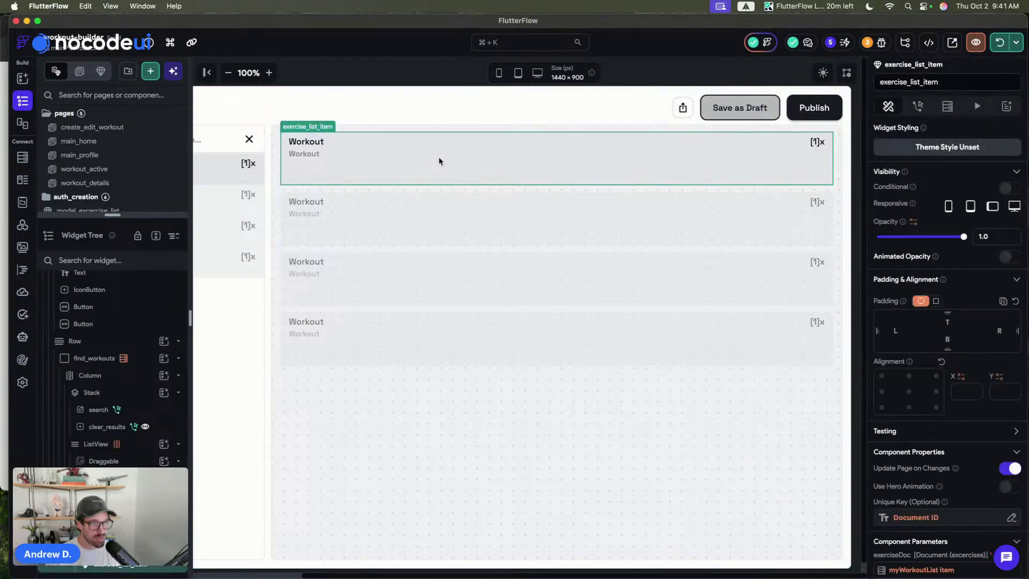
{"action": "key", "text": "super+s"}
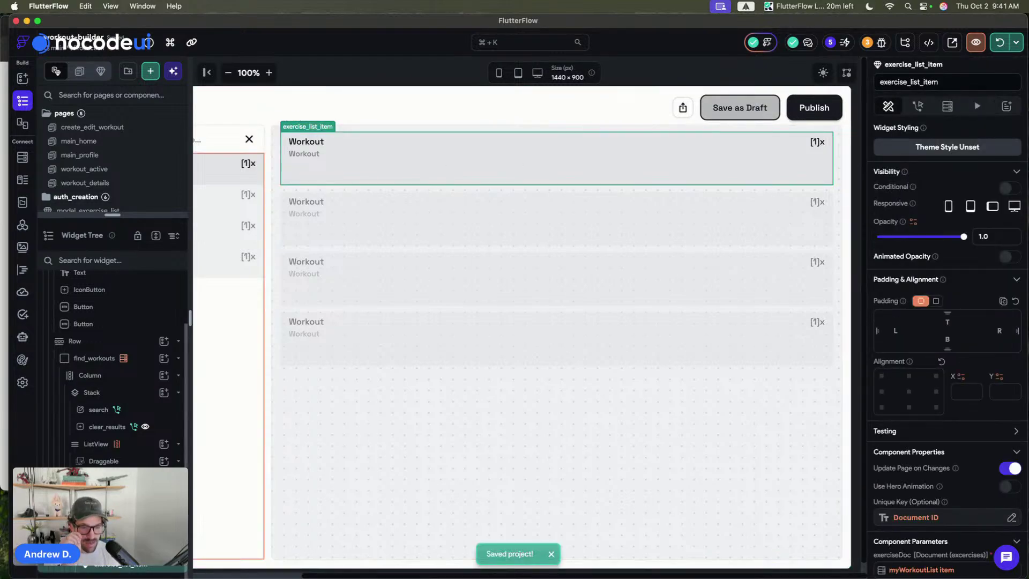
{"action": "left_click", "coordinate": [103, 547]}
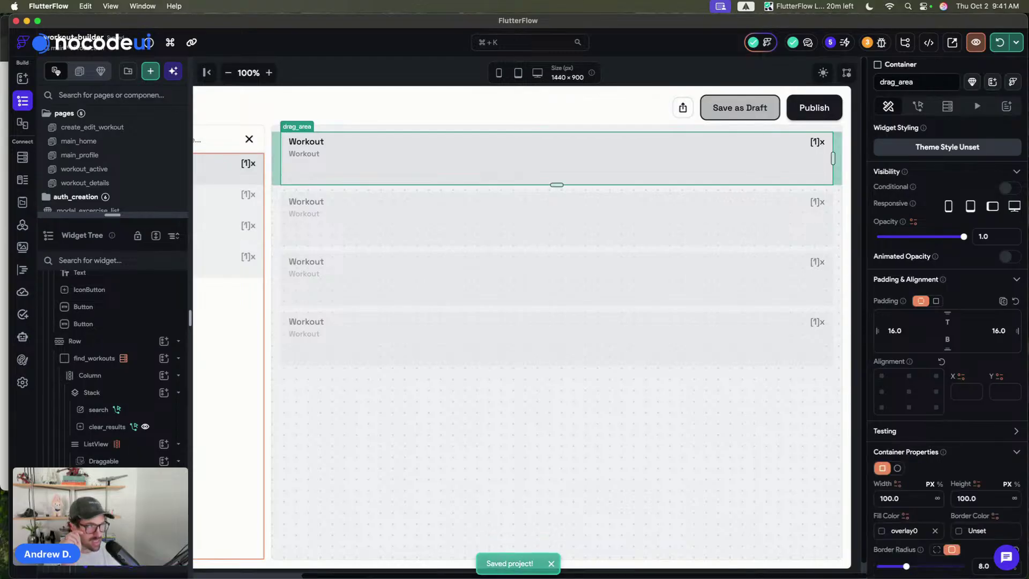
{"action": "left_click", "coordinate": [152, 570]}
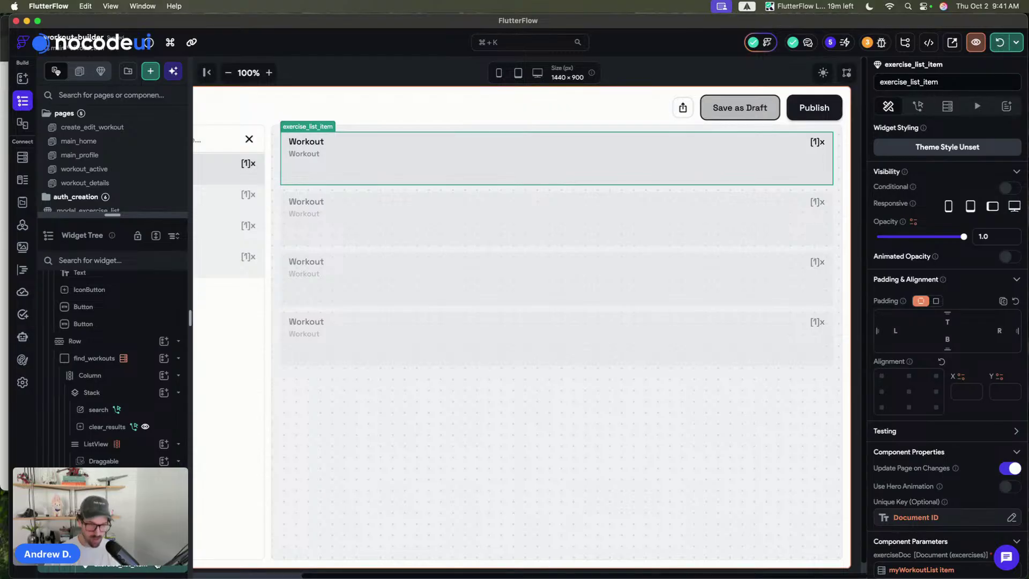
{"action": "key", "text": "super+b"}
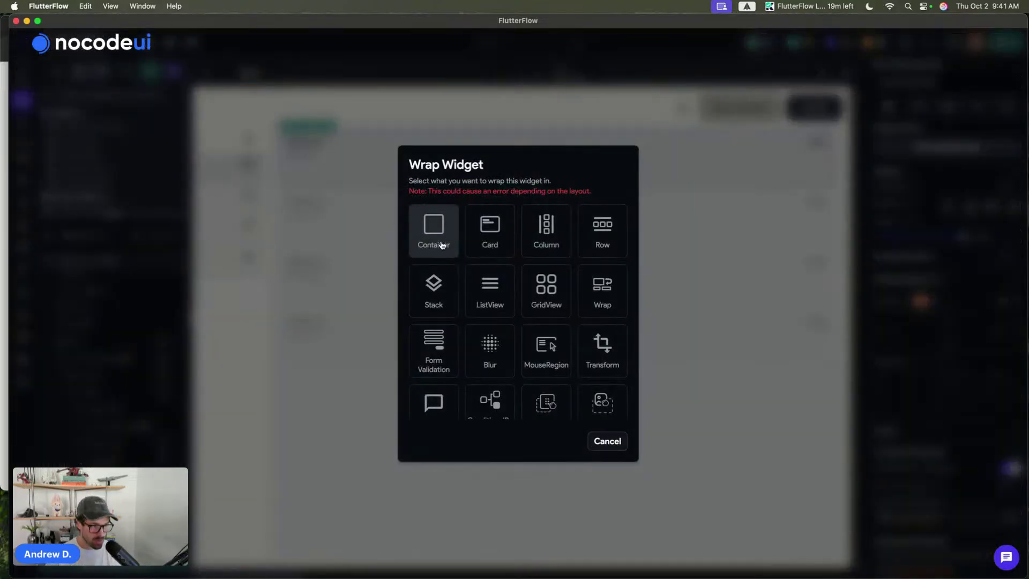
{"action": "left_click", "coordinate": [434, 235]}
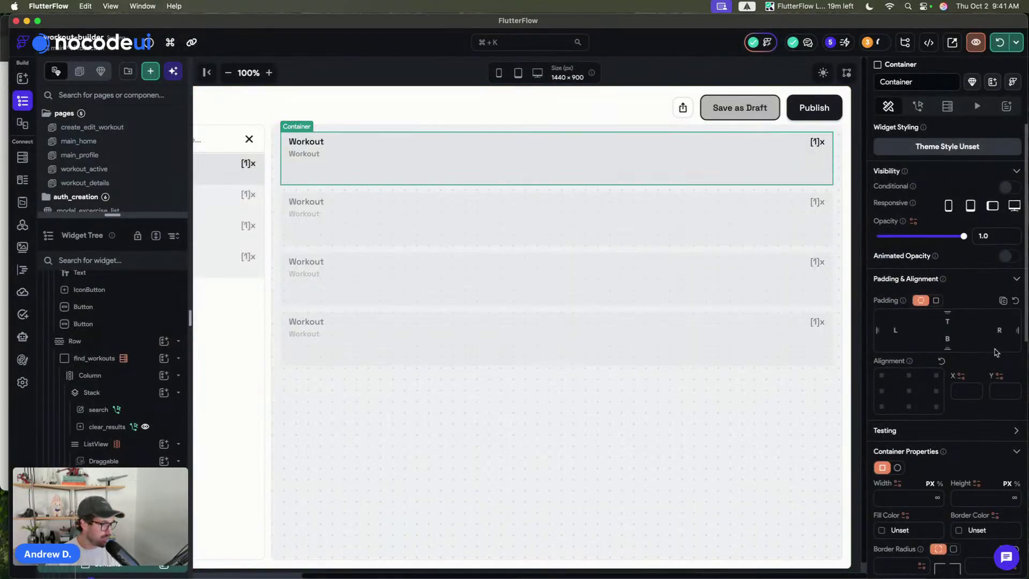
- Set the container's width to 300, align it top-centre, and save
{"action": "left_click", "coordinate": [896, 338]}
{"action": "left_click", "coordinate": [896, 351]}
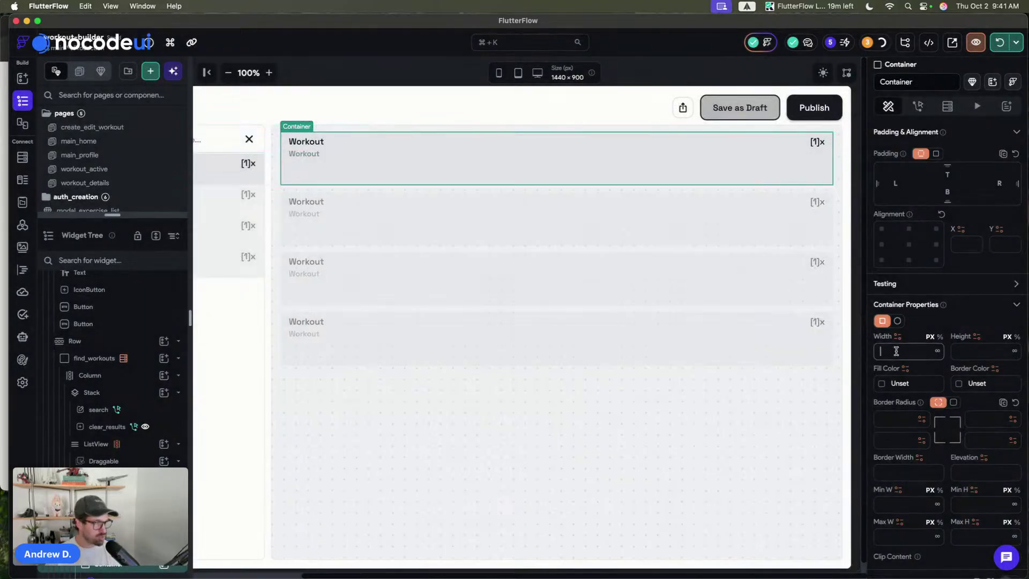
{"action": "type", "text": "300"}
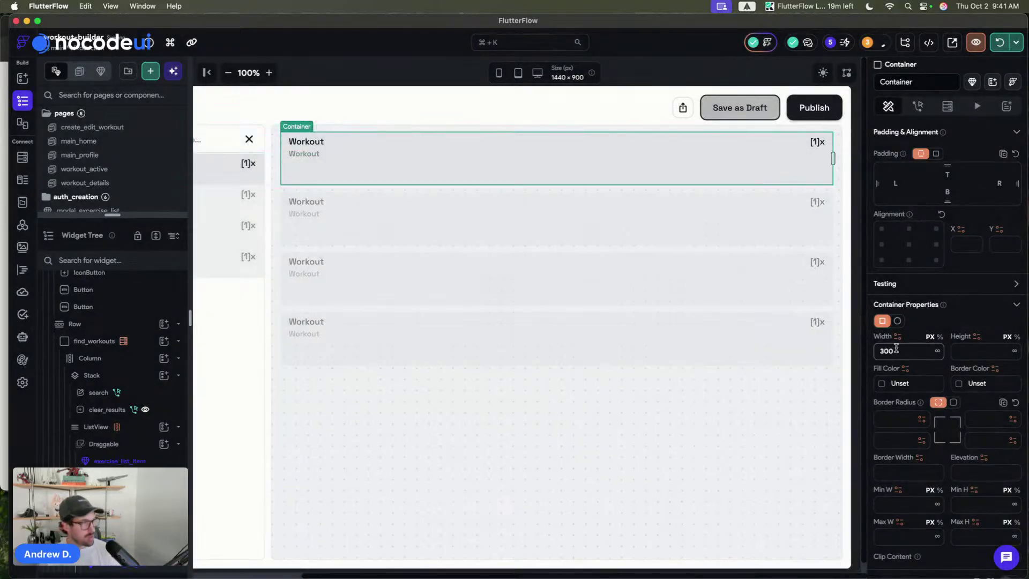
{"action": "left_click", "coordinate": [909, 229]}
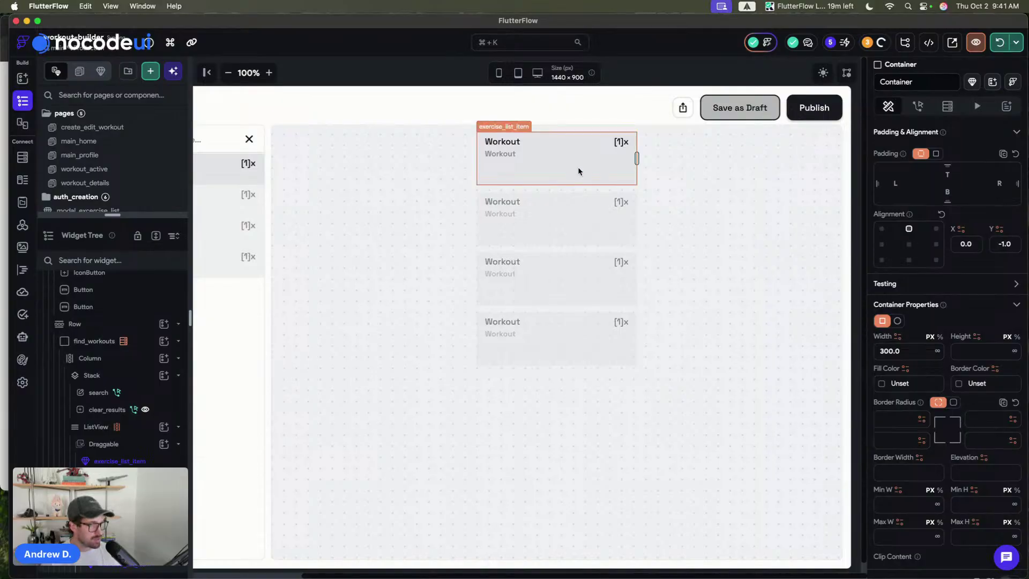
{"action": "left_click", "coordinate": [658, 90]}
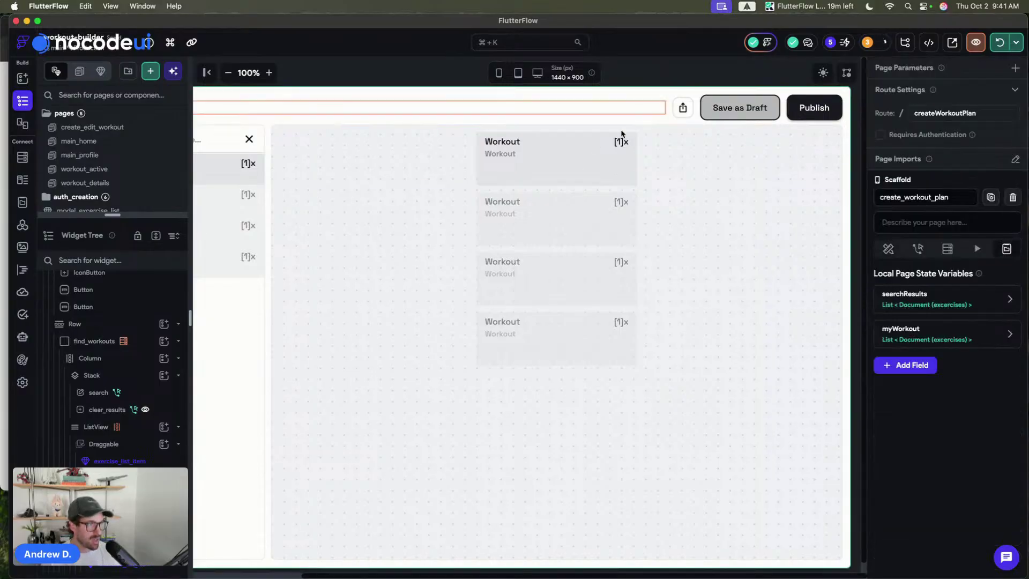
{"action": "left_click", "coordinate": [601, 165]}
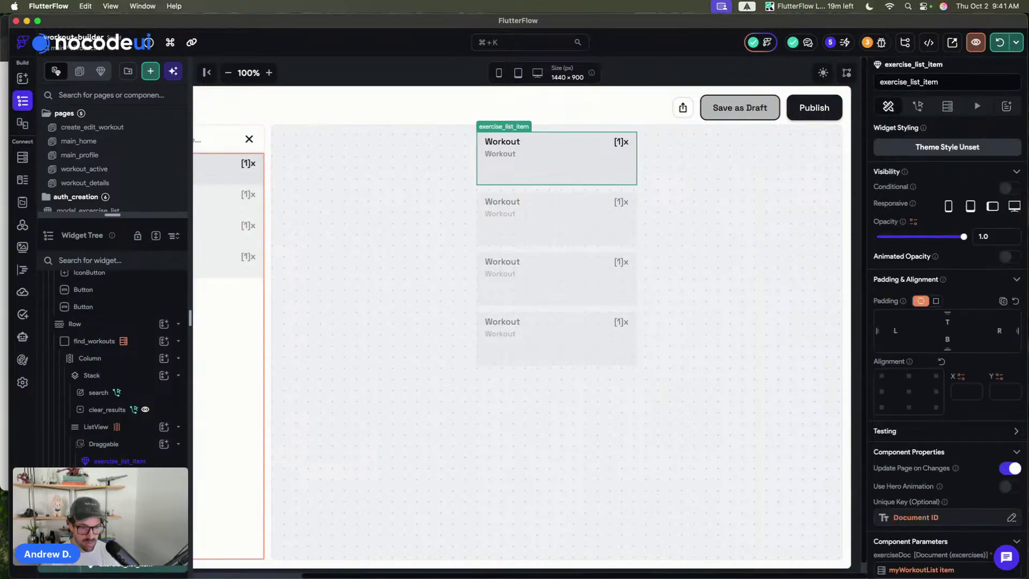
{"action": "key", "text": "super+s"}
- Rename the container 'height' with a uniform corner radius of 8 and Clip Content on
{"action": "left_click", "coordinate": [107, 547]}
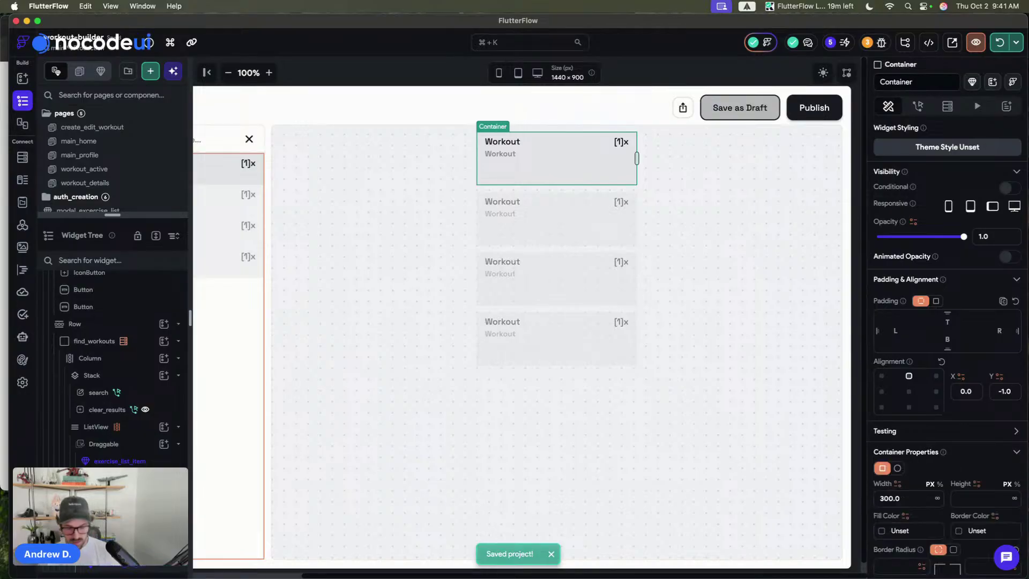
{"action": "type", "text": "height"}
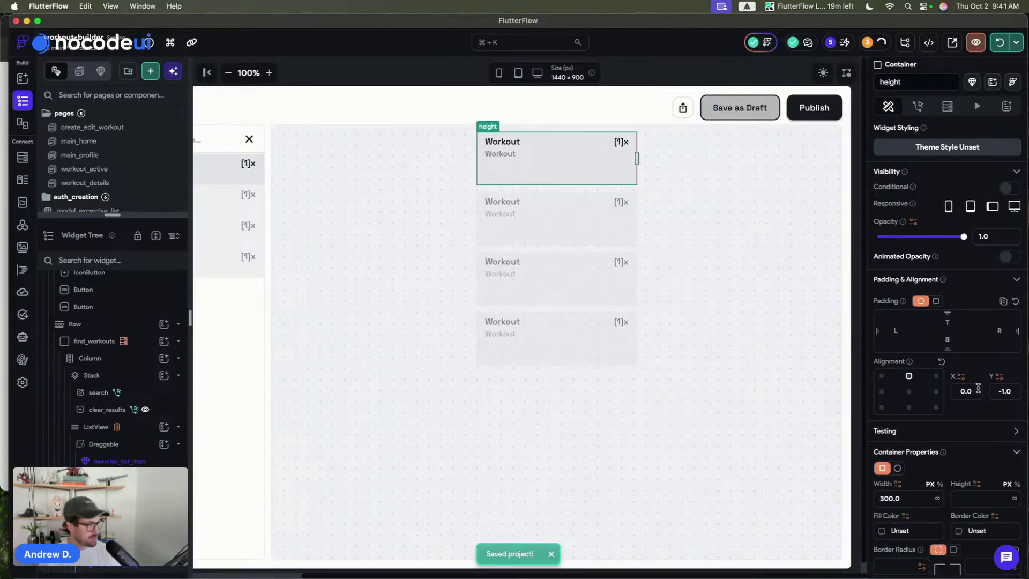
{"action": "scroll", "coordinate": [957, 300], "scroll_direction": "down", "scroll_amount": 5}
{"action": "left_click", "coordinate": [954, 318]}
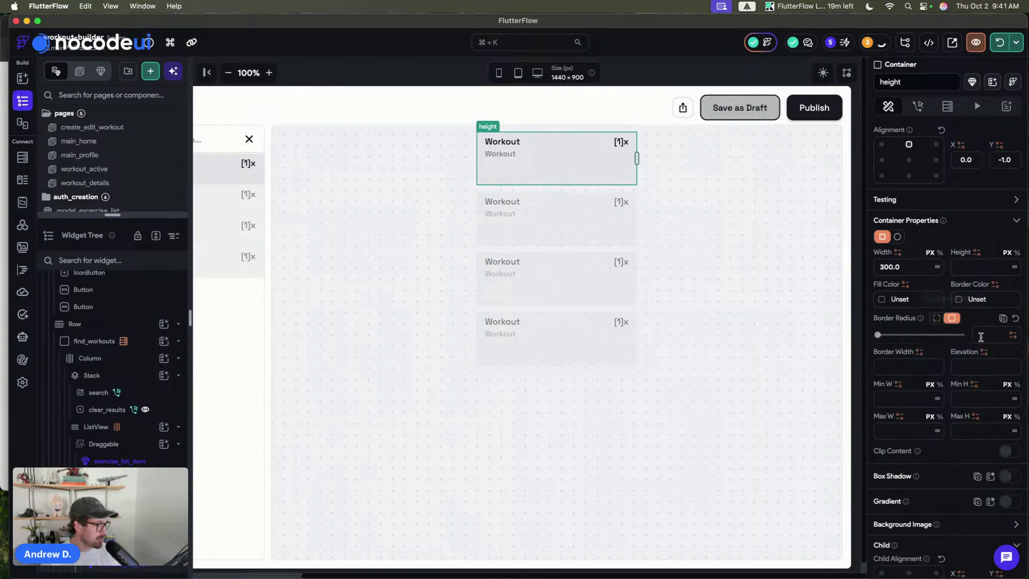
{"action": "left_click", "coordinate": [984, 335]}
{"action": "type", "text": "8"}
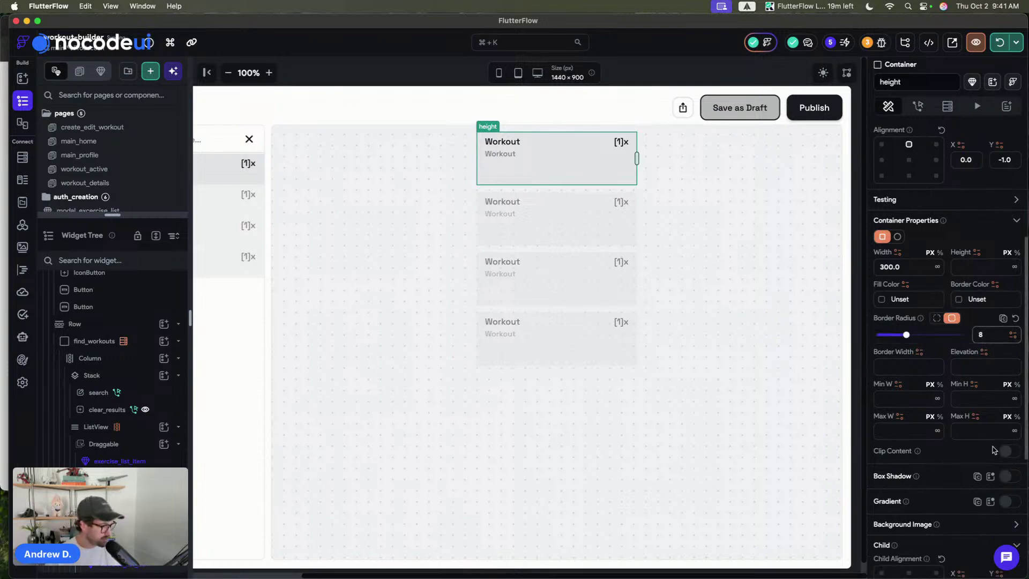
{"action": "left_click", "coordinate": [1006, 451]}
- Give the container an Alternate border colour and a Secondary Background fill
{"action": "left_click", "coordinate": [959, 302]}
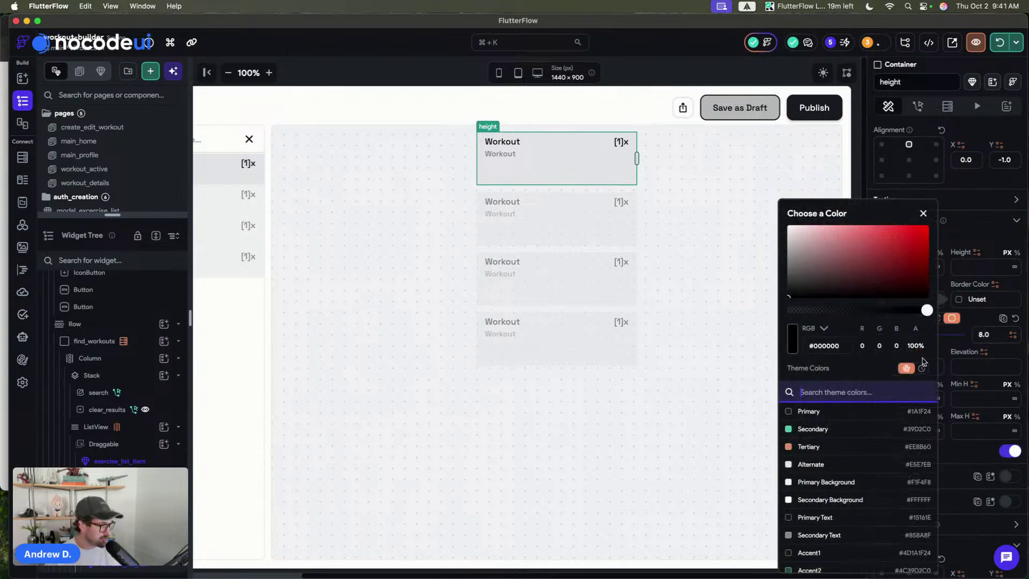
{"action": "left_click", "coordinate": [797, 464]}
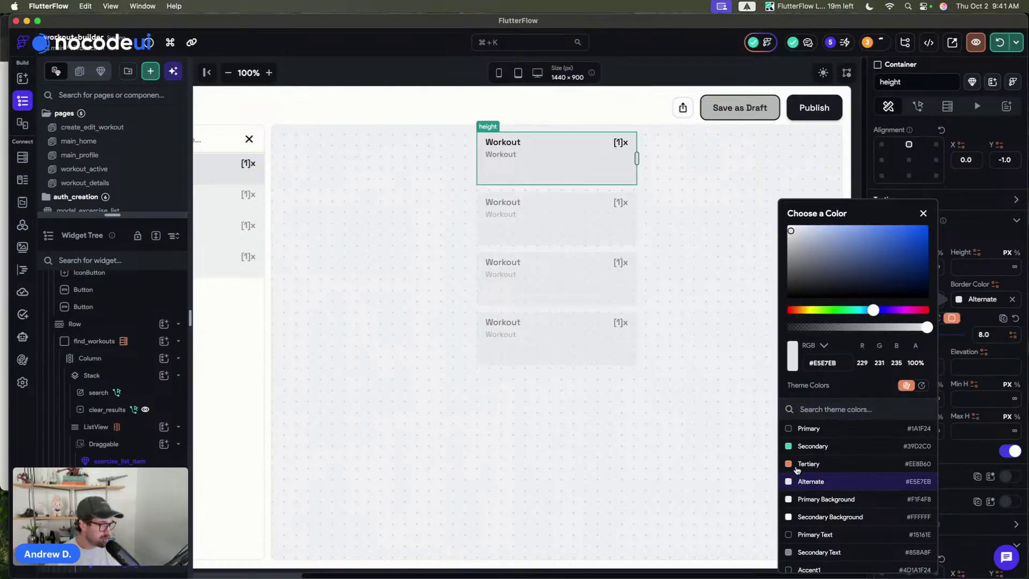
{"action": "left_click", "coordinate": [980, 243]}
{"action": "left_click", "coordinate": [882, 303]}
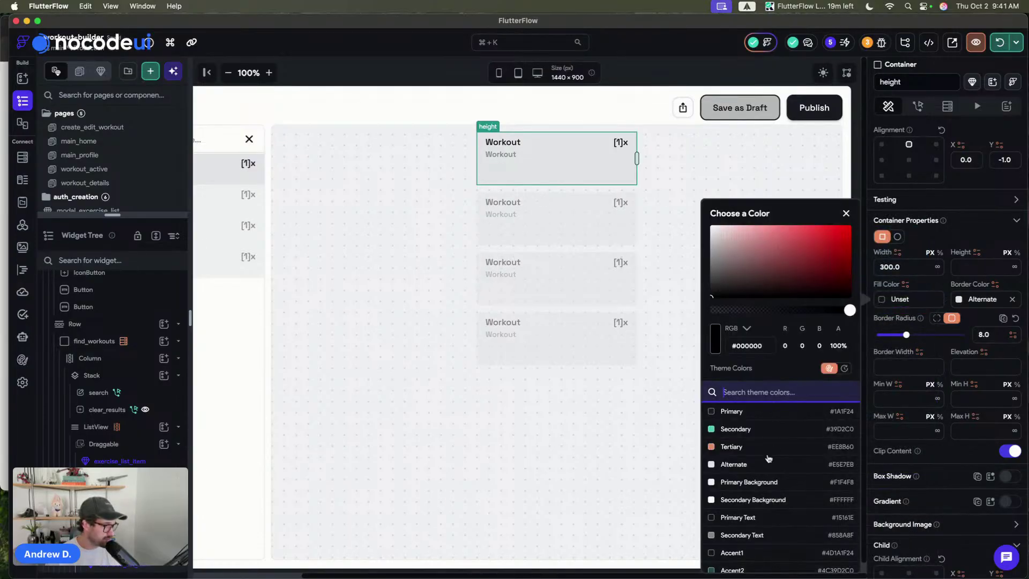
{"action": "left_click", "coordinate": [745, 500]}
{"action": "left_click", "coordinate": [641, 67]}
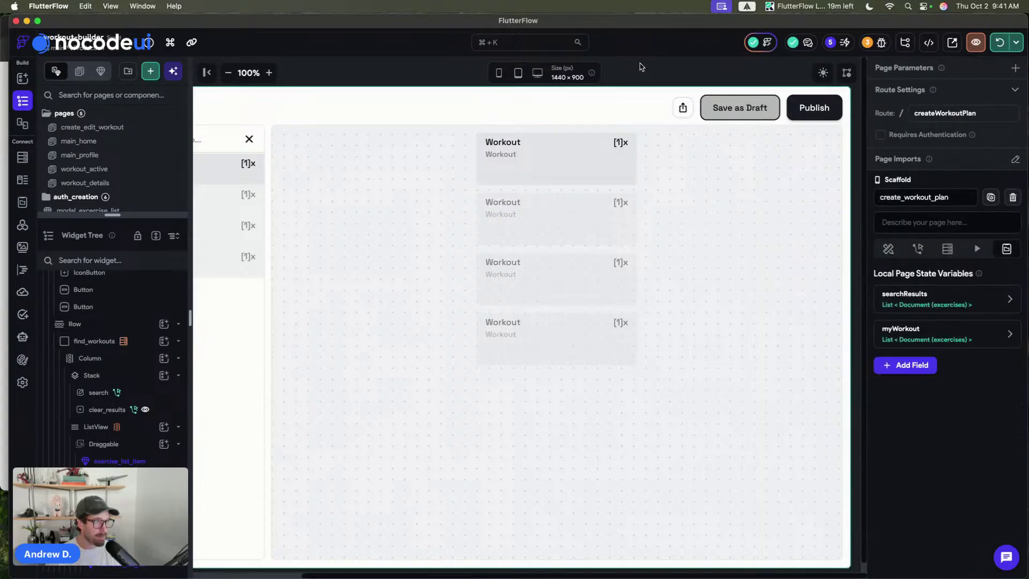
- Add a box shadow preset to the height container
{"action": "left_click", "coordinate": [485, 163]}
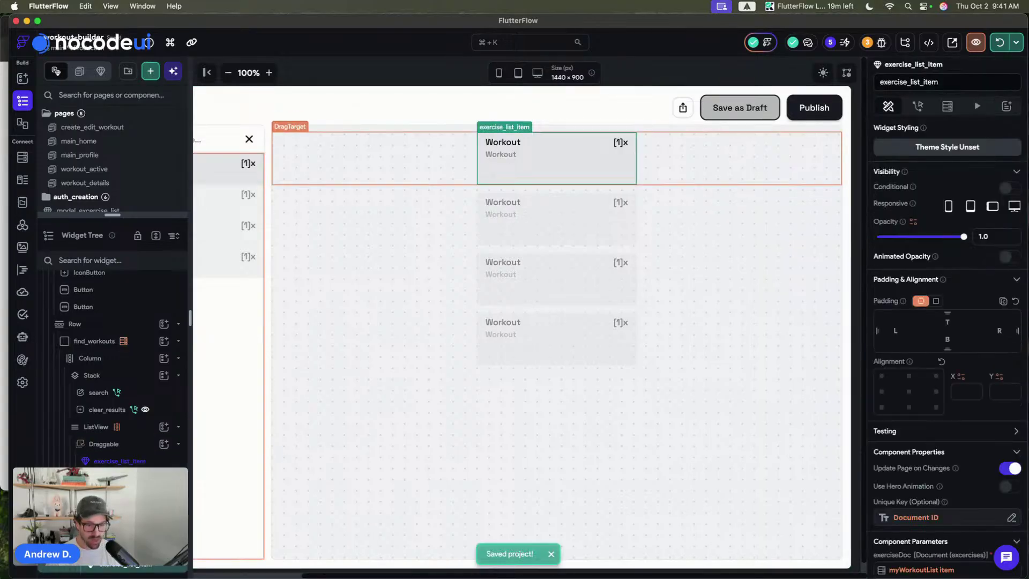
{"action": "left_click", "coordinate": [636, 158]}
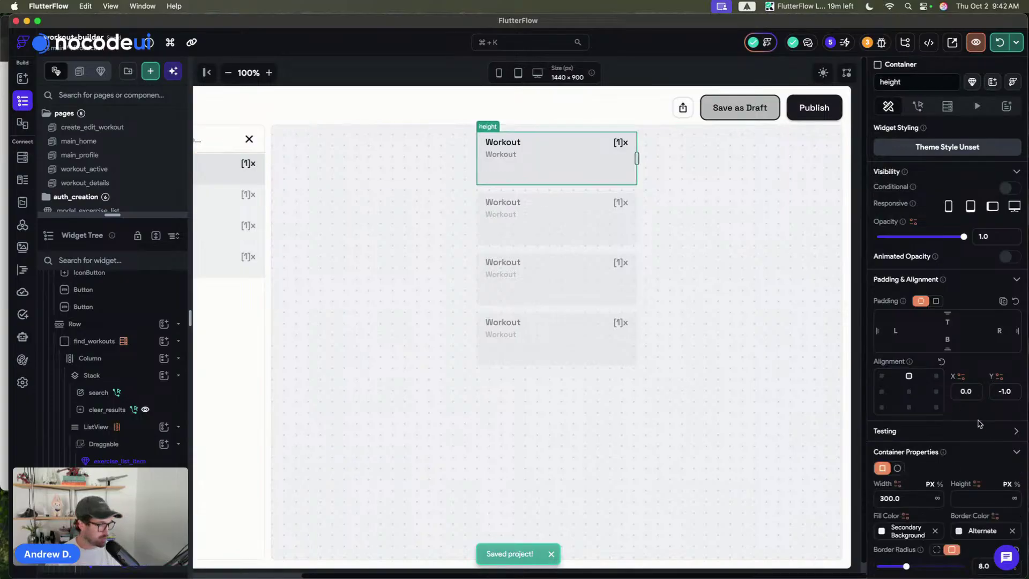
{"action": "scroll", "coordinate": [980, 423], "scroll_direction": "down", "scroll_amount": 7}
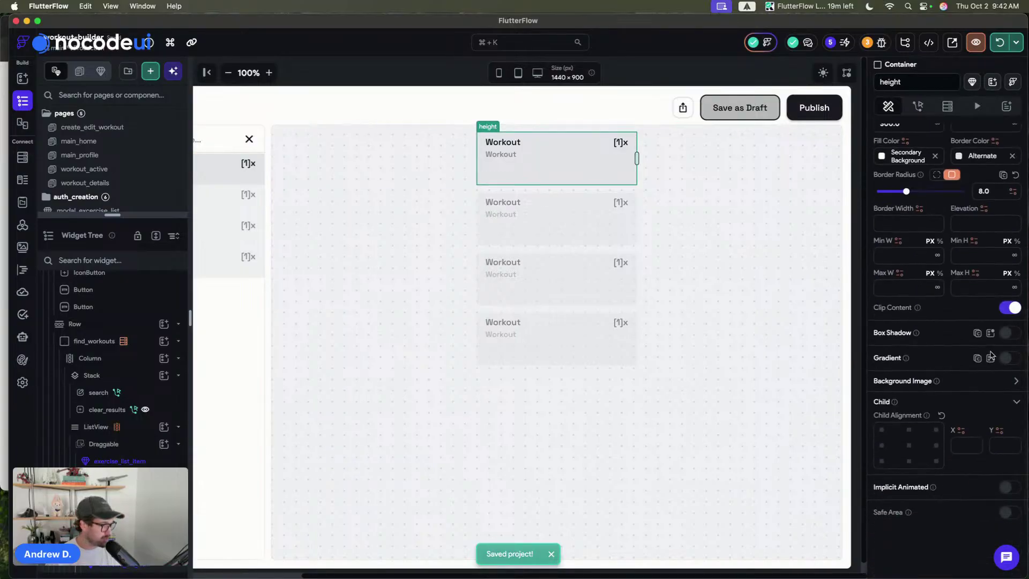
{"action": "left_click", "coordinate": [988, 335]}
{"action": "left_click", "coordinate": [873, 396]}
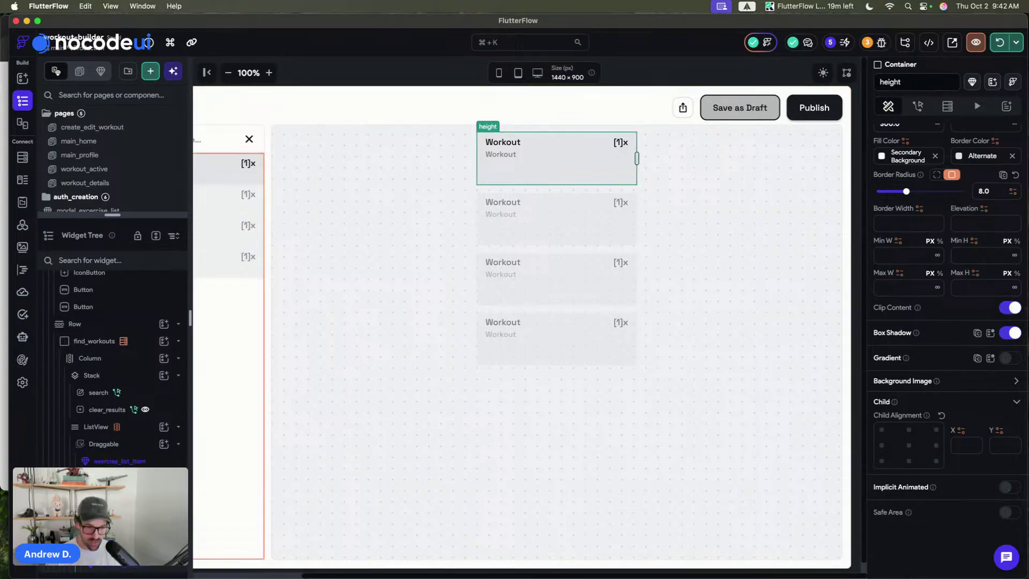
{"action": "left_click", "coordinate": [163, 566]}
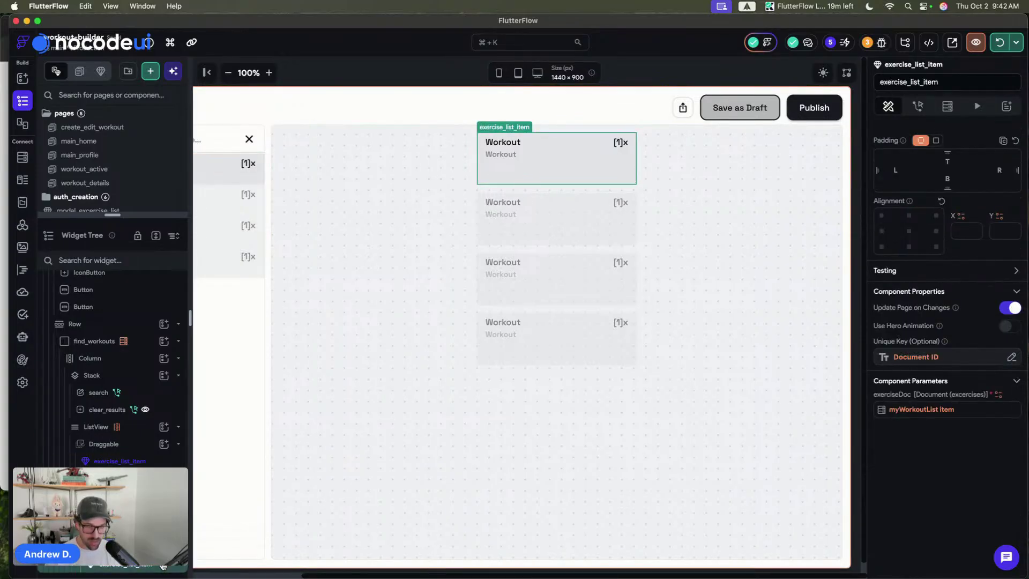
- Wrap the exercise_list_item in a Container named 'clip' with radius 8 and Clip Content on
{"action": "key", "text": "super+b"}
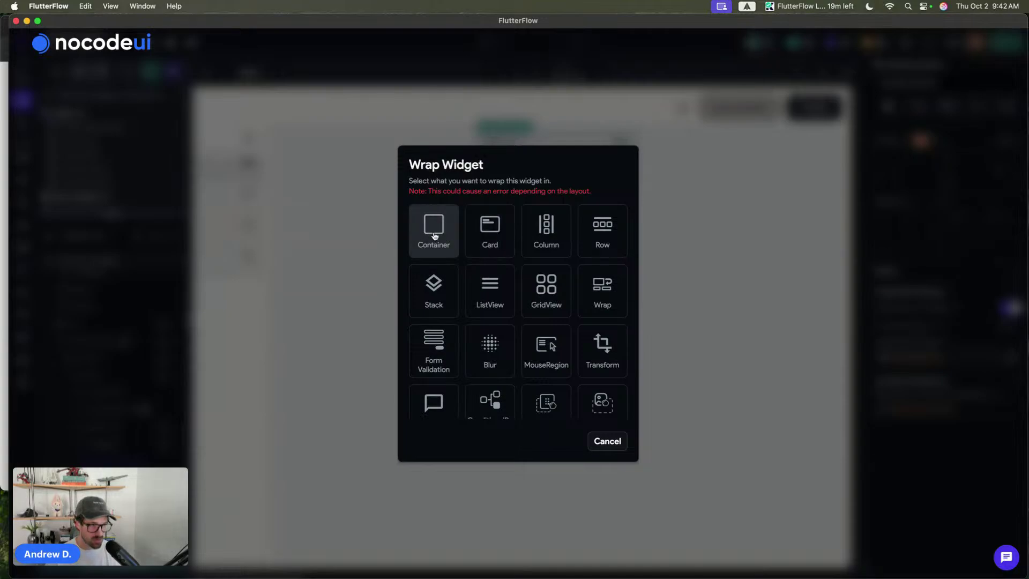
{"action": "left_click", "coordinate": [432, 233]}
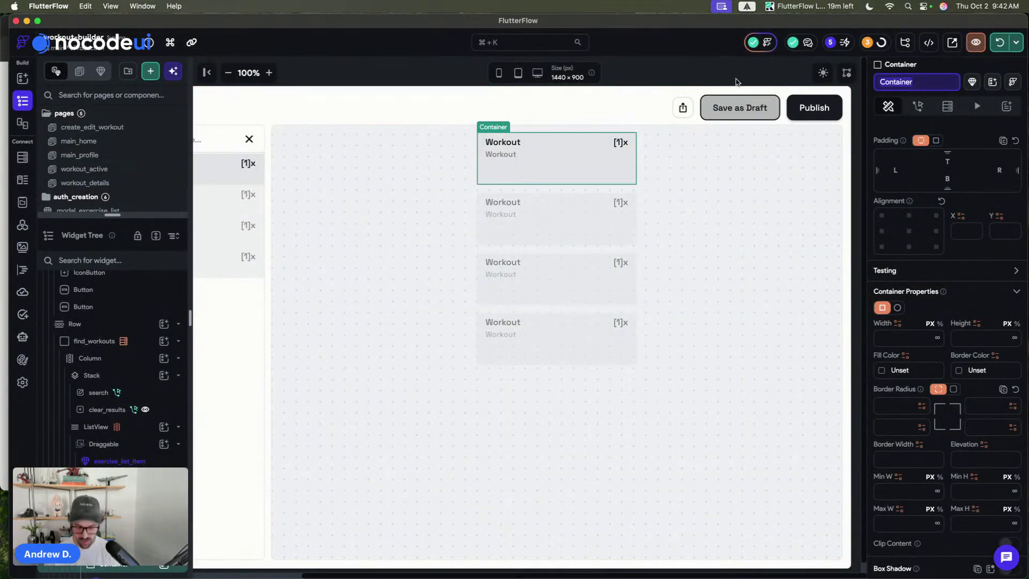
{"action": "type", "text": "clip"}
{"action": "key", "text": "Return"}
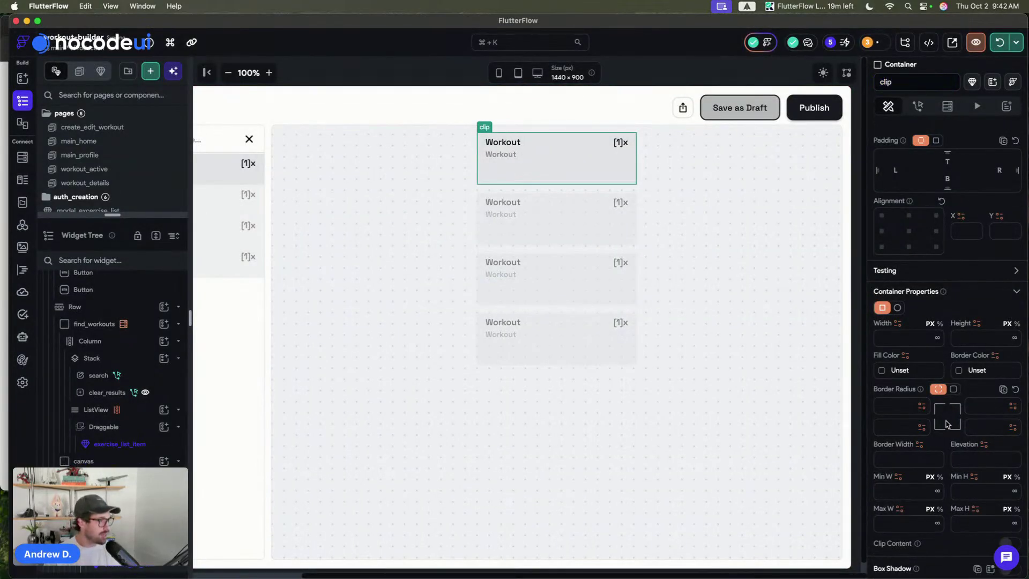
{"action": "left_click", "coordinate": [957, 390]}
{"action": "left_click", "coordinate": [985, 410]}
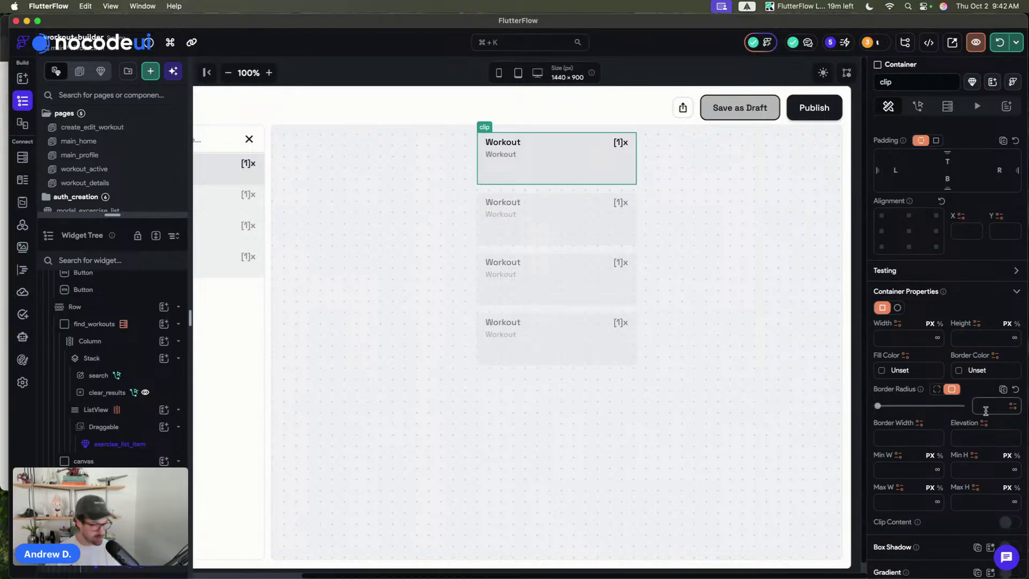
{"action": "type", "text": "8"}
{"action": "scroll", "coordinate": [996, 434], "scroll_direction": "down", "scroll_amount": 3}
{"action": "left_click", "coordinate": [1008, 441]}
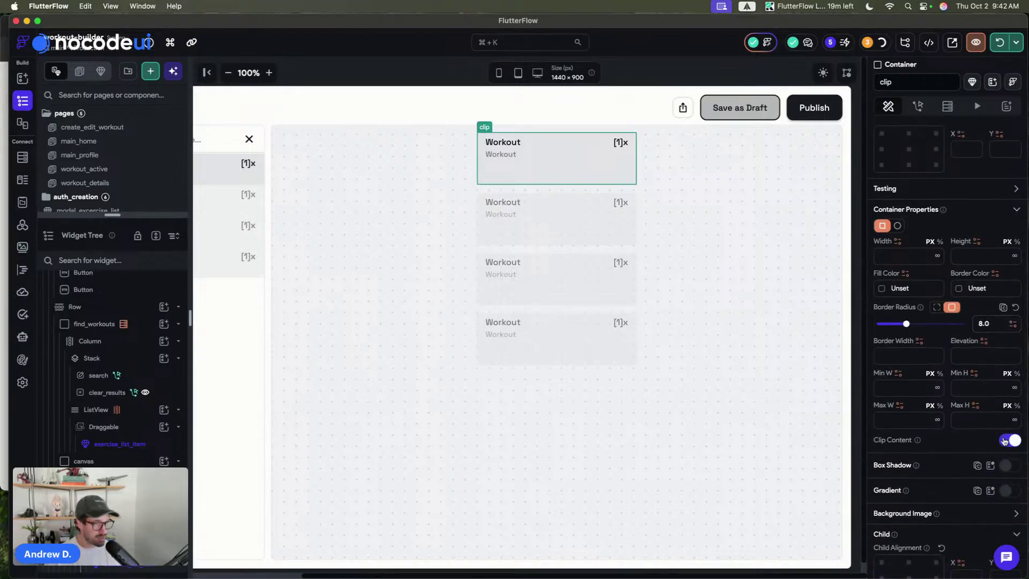
- Turn off Clip Content on the height container and hot-reload the app
{"action": "left_click", "coordinate": [557, 160]}
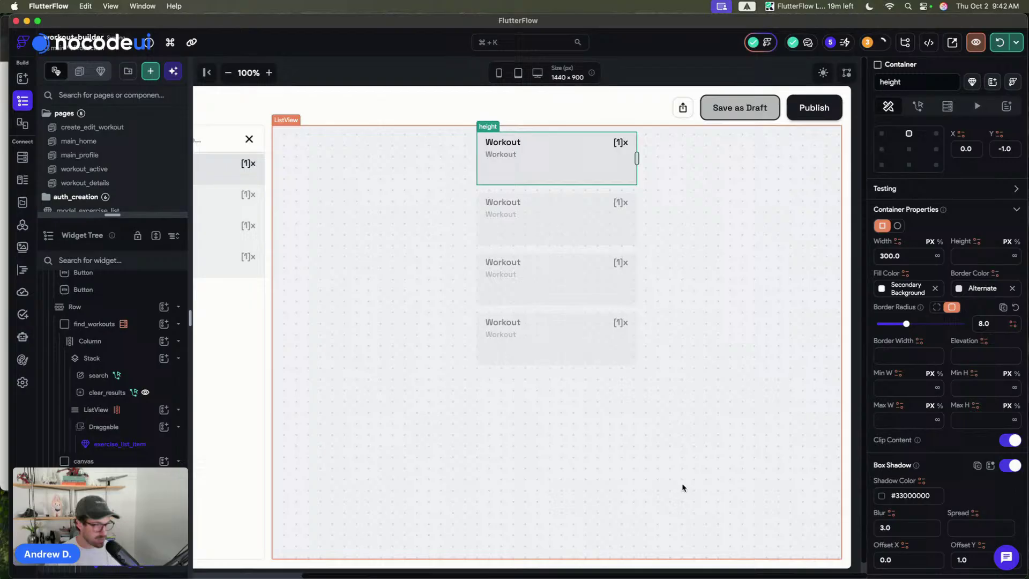
{"action": "left_click", "coordinate": [1009, 439]}
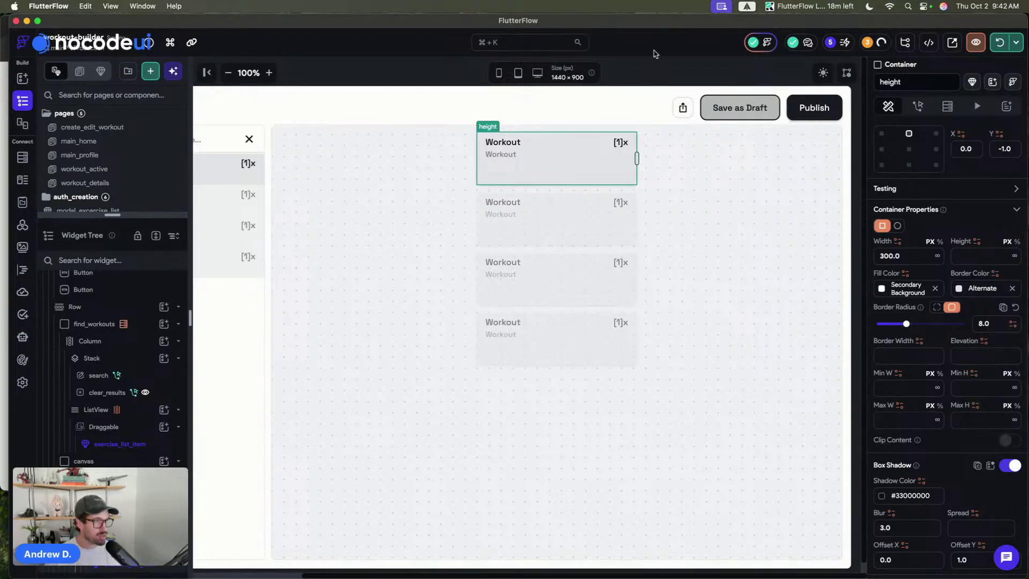
{"action": "left_click", "coordinate": [663, 65]}
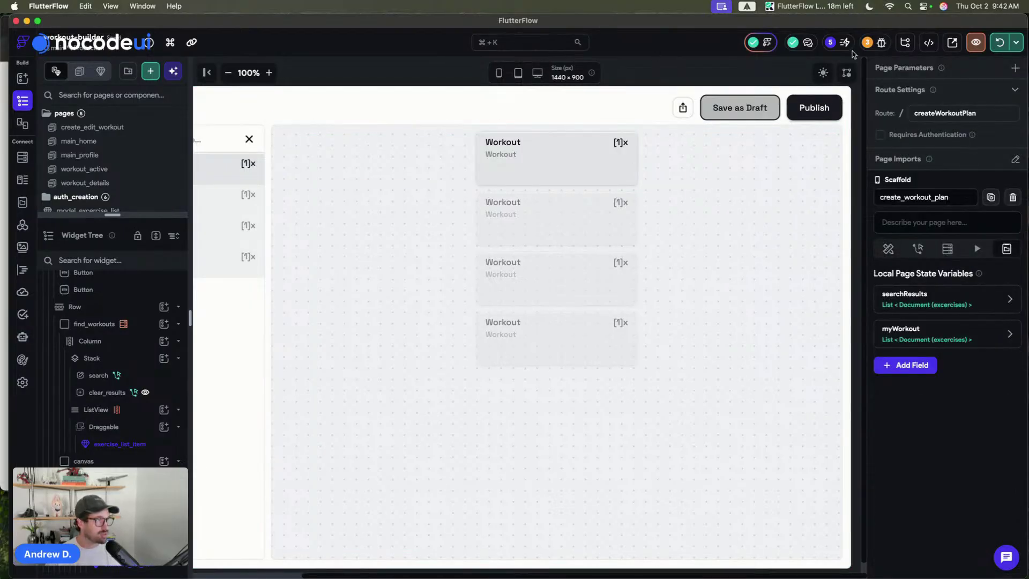
{"action": "left_click", "coordinate": [990, 47]}
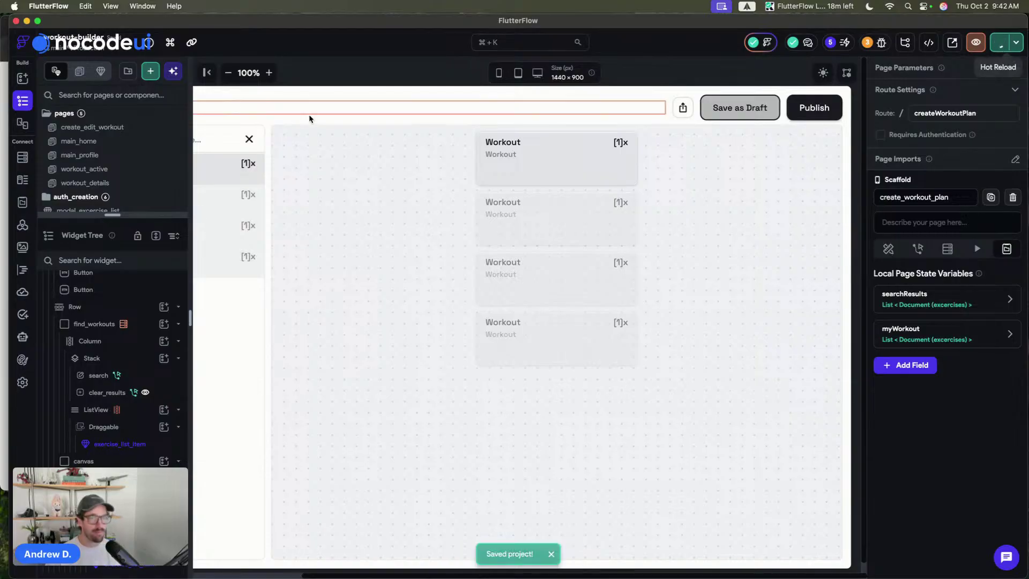
{"action": "key", "text": "super+Tab"}
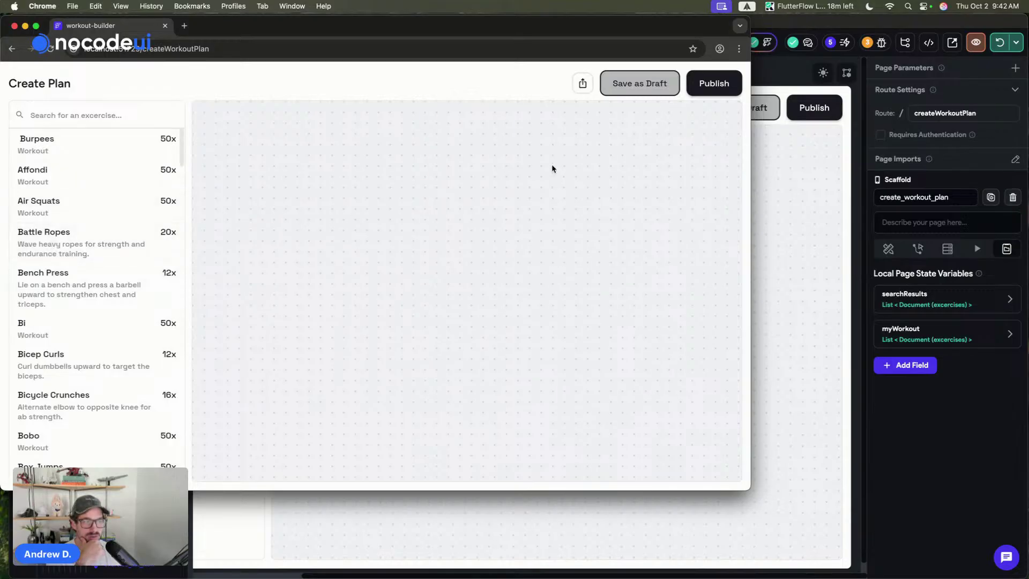
{"action": "left_click", "coordinate": [797, 229]}
{"action": "scroll", "coordinate": [298, 214], "scroll_direction": "left", "scroll_amount": 10}
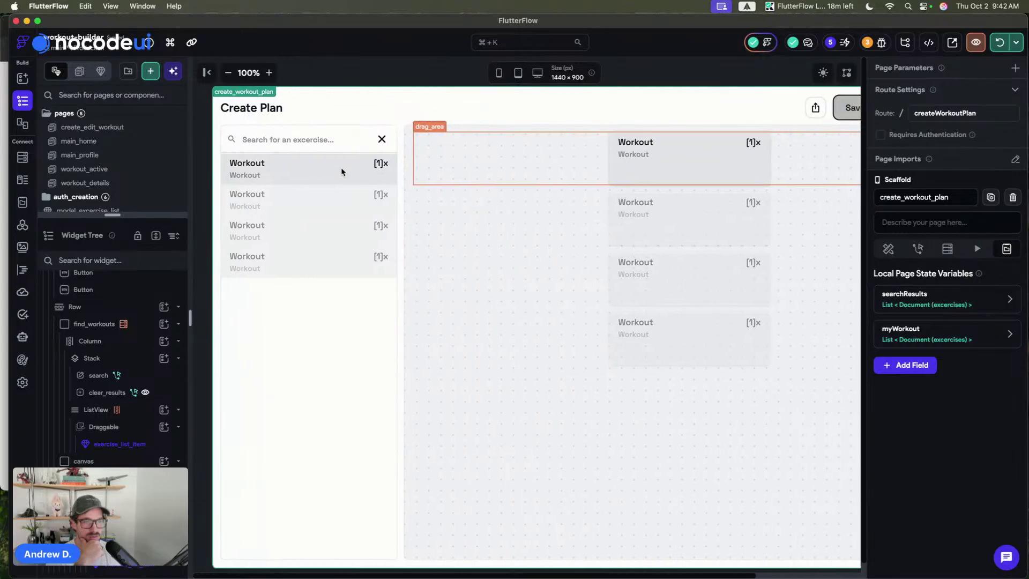
- Enable Child When Dragging on the Draggable using the exercise_list_item component
{"action": "left_click", "coordinate": [233, 172]}
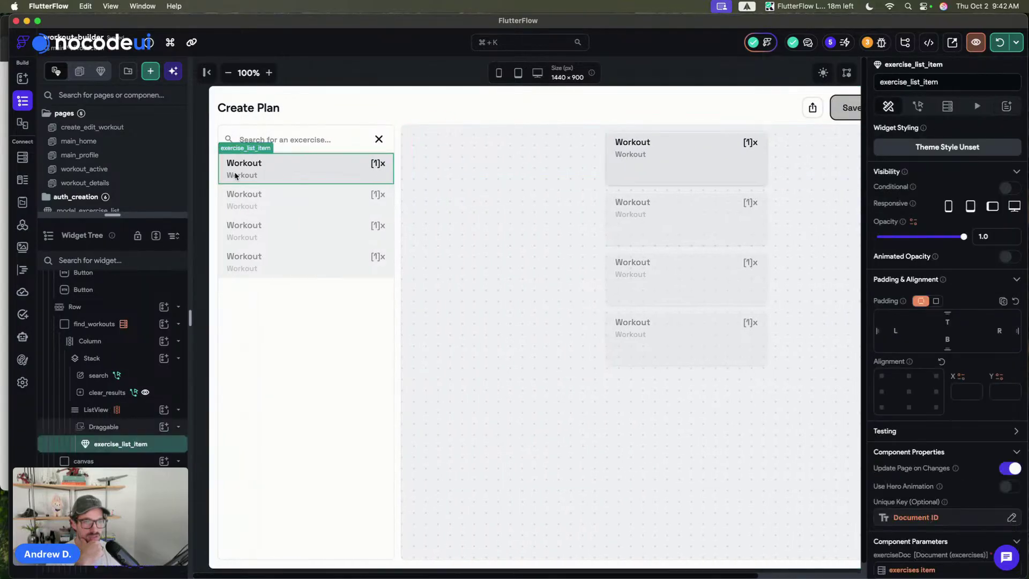
{"action": "left_click", "coordinate": [131, 426]}
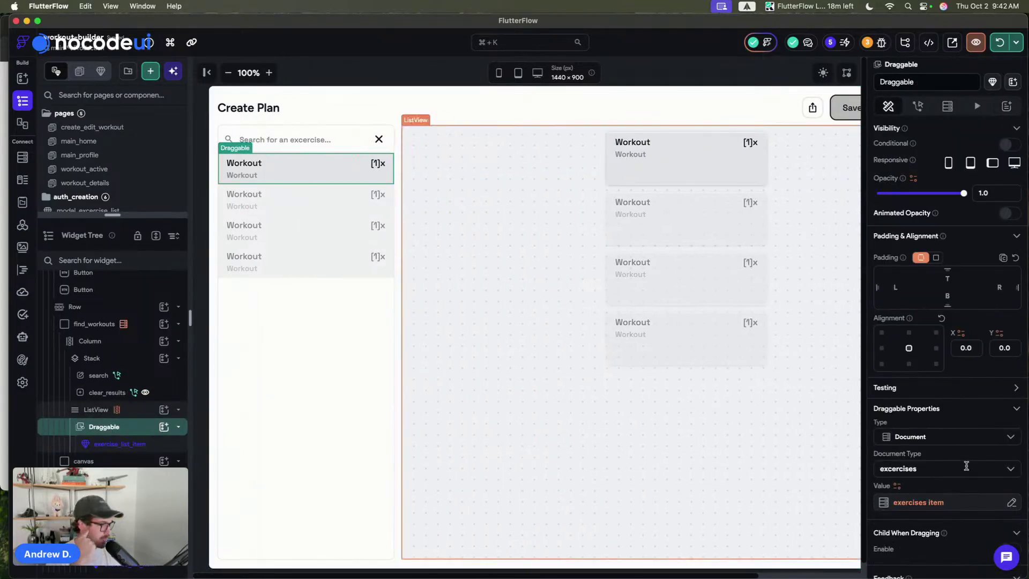
{"action": "scroll", "coordinate": [967, 469], "scroll_direction": "down", "scroll_amount": 3}
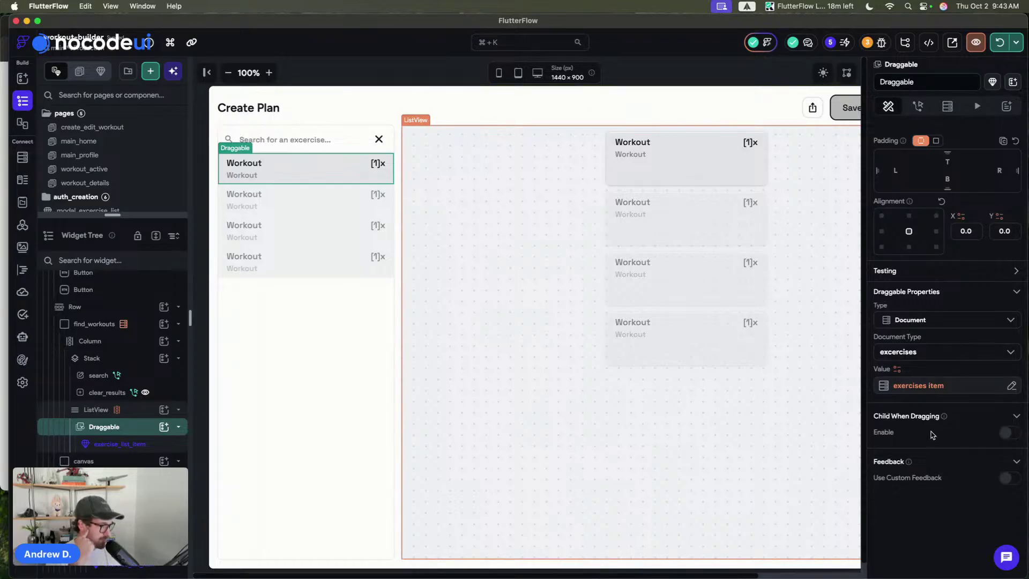
{"action": "left_click", "coordinate": [1010, 433]}
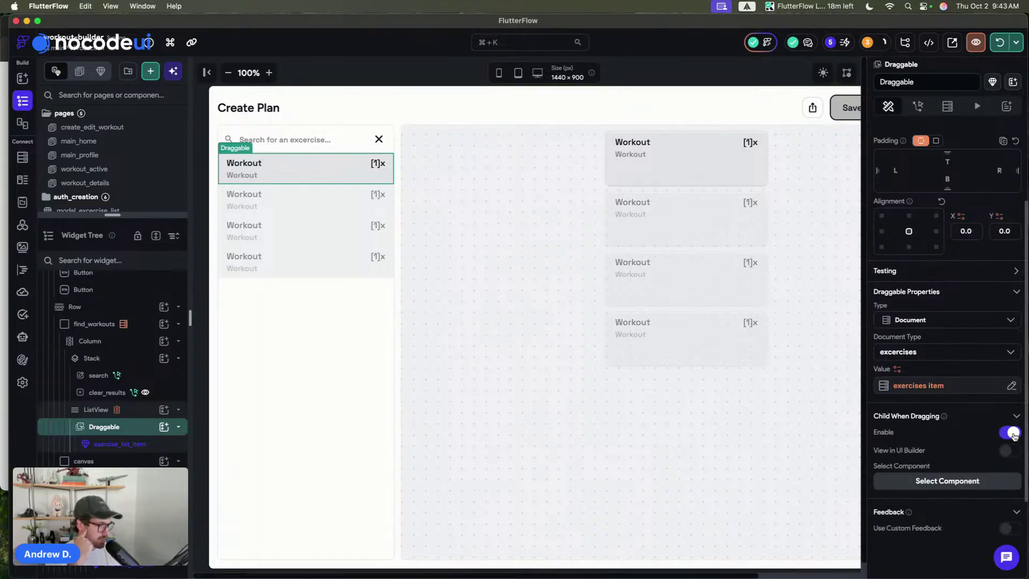
{"action": "left_click", "coordinate": [961, 485]}
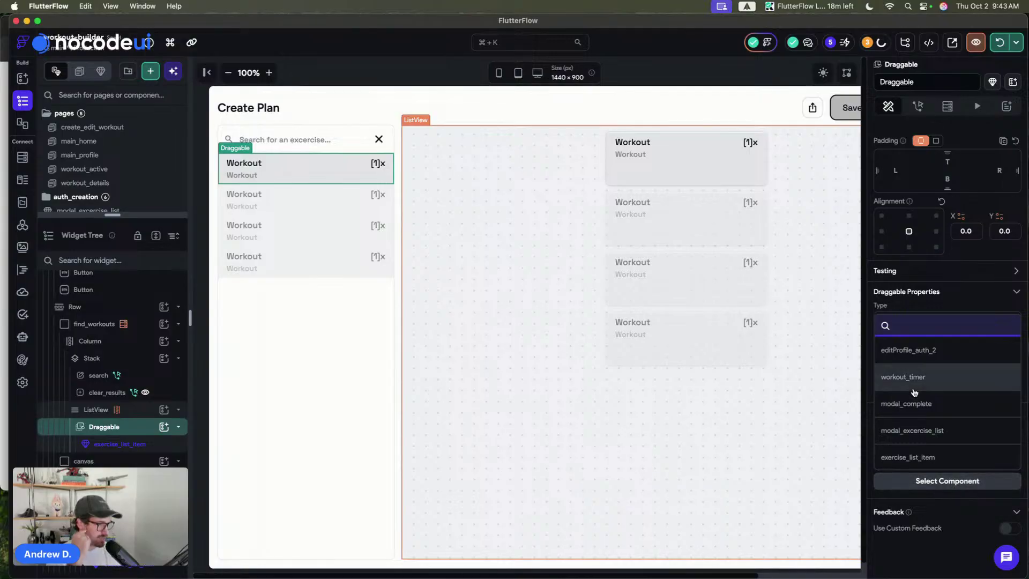
{"action": "left_click", "coordinate": [932, 458]}
- Bind the component's exerciseDoc to the exercises Item, then hot-reload and zoom the canvas to 80%
{"action": "scroll", "coordinate": [931, 425], "scroll_direction": "down", "scroll_amount": 3}
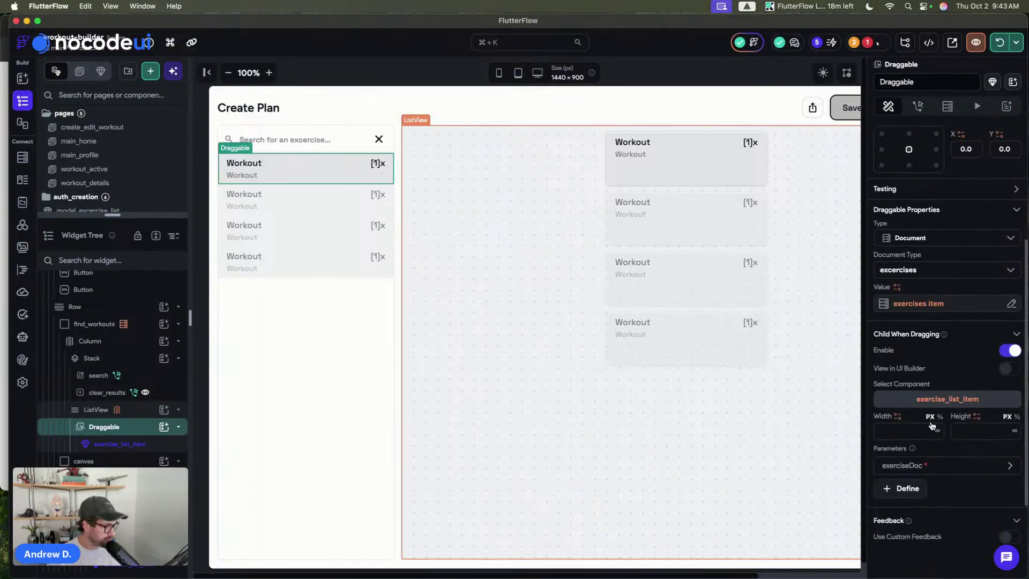
{"action": "left_click", "coordinate": [917, 466]}
{"action": "left_click", "coordinate": [916, 551]}
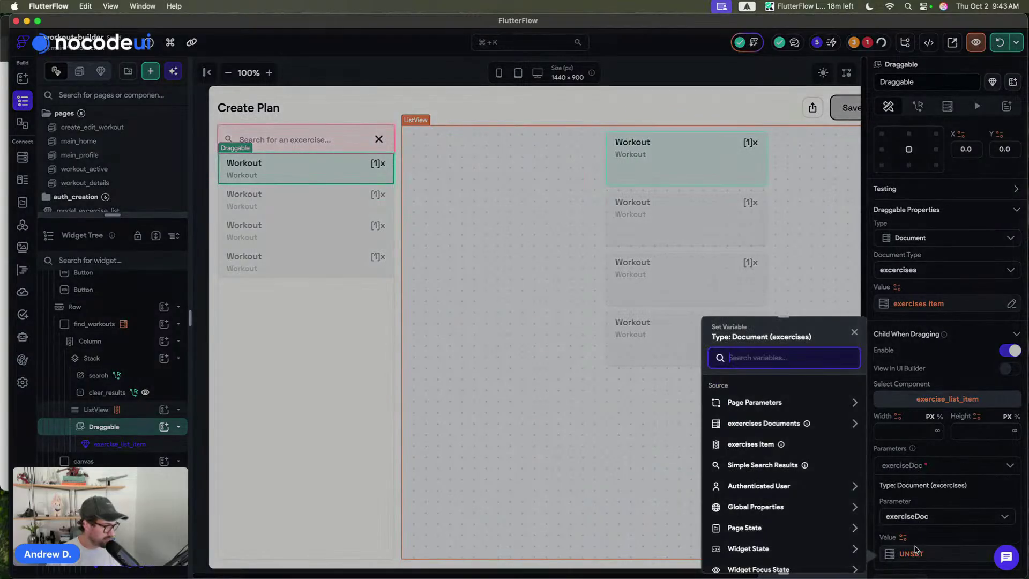
{"action": "left_click", "coordinate": [749, 444]}
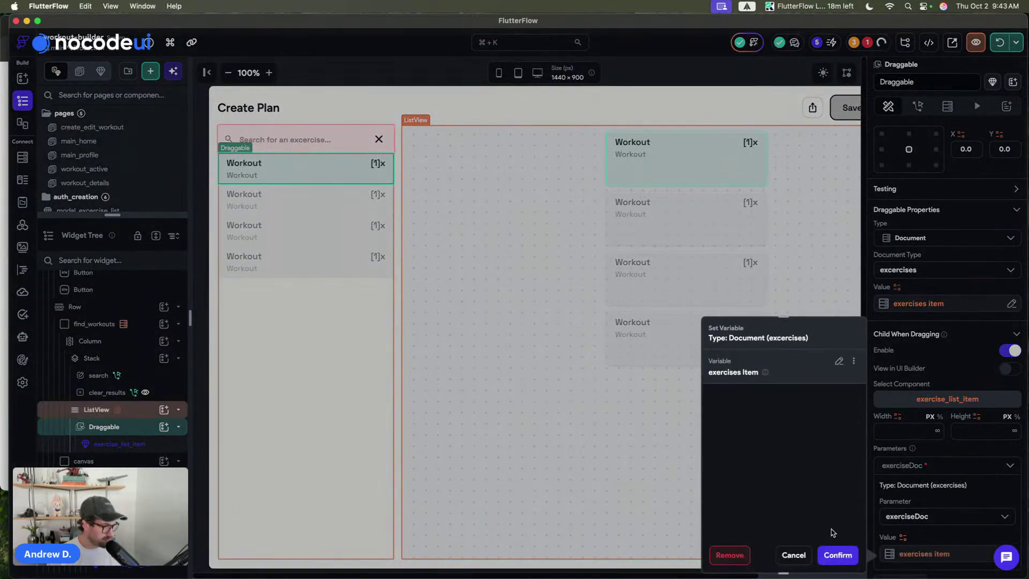
{"action": "left_click", "coordinate": [837, 555]}
{"action": "scroll", "coordinate": [934, 442], "scroll_direction": "down", "scroll_amount": 4}
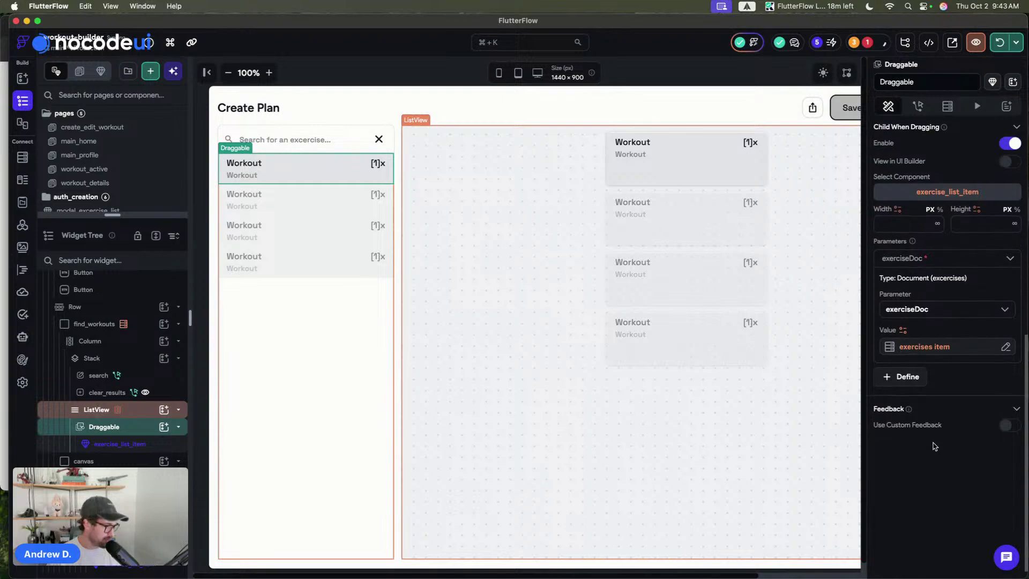
{"action": "scroll", "coordinate": [927, 374], "scroll_direction": "up", "scroll_amount": 5}
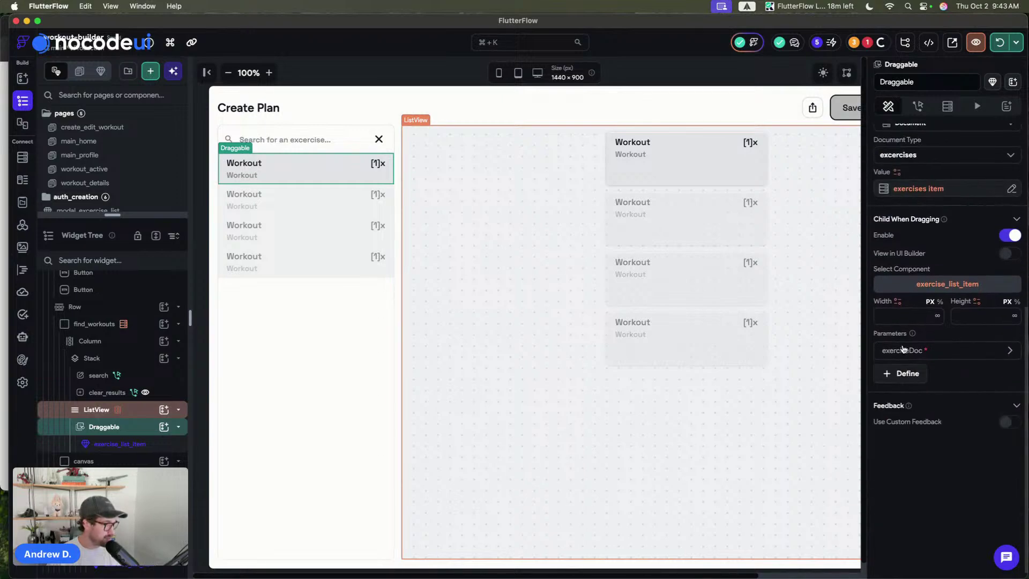
{"action": "scroll", "coordinate": [904, 348], "scroll_direction": "up", "scroll_amount": 5}
{"action": "left_click", "coordinate": [682, 64]}
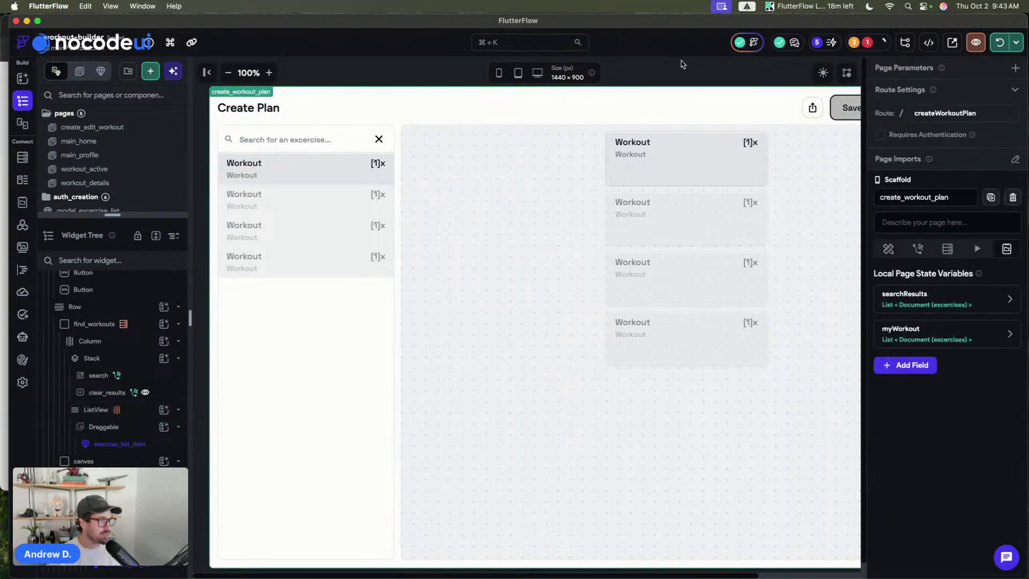
{"action": "left_click", "coordinate": [996, 38]}
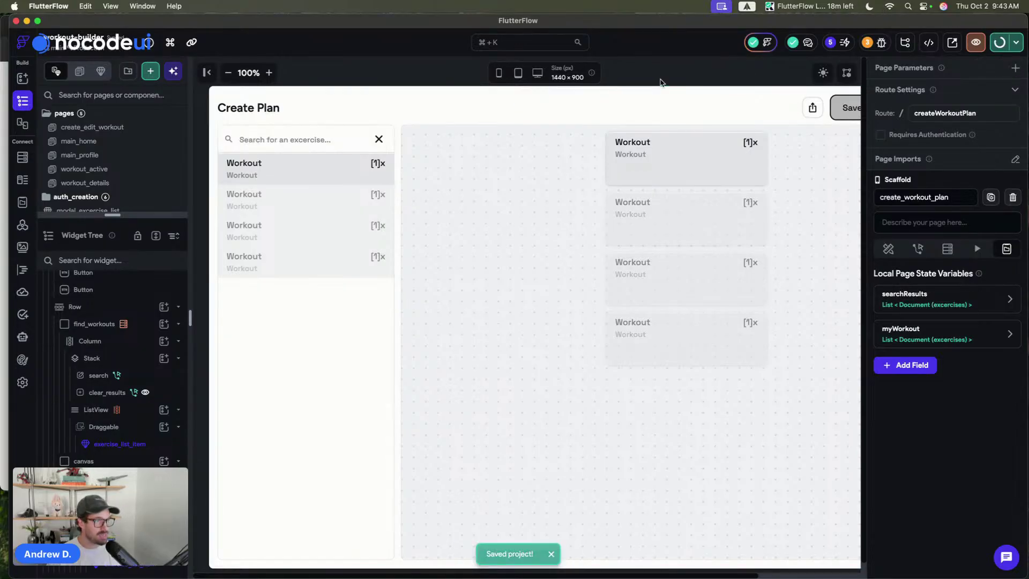
{"action": "left_click", "coordinate": [228, 73]}
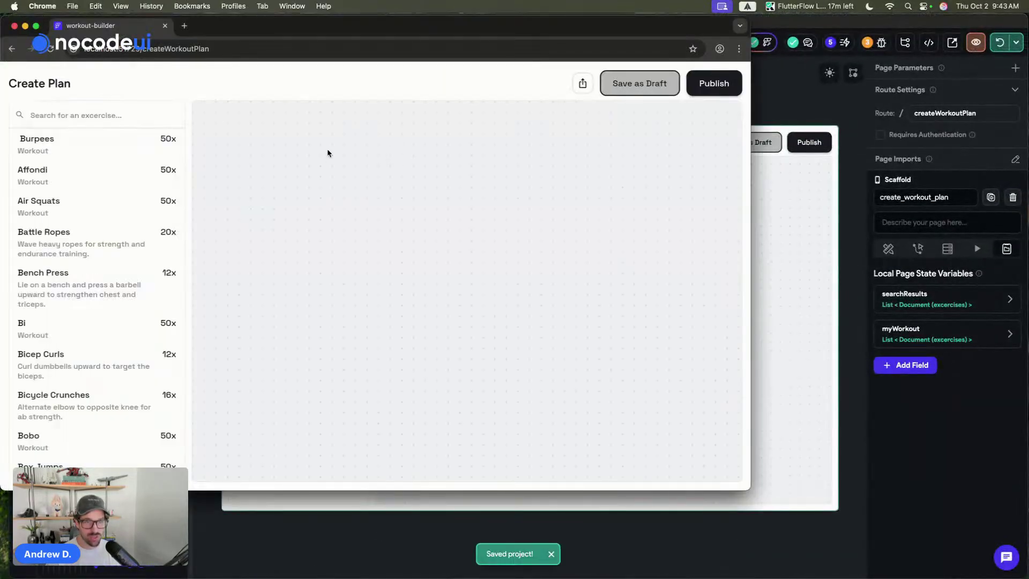
- Search the Chrome preview's exercise list for 'burp', then go back to FlutterFlow
{"action": "left_click", "coordinate": [101, 123]}
{"action": "type", "text": "bur"}
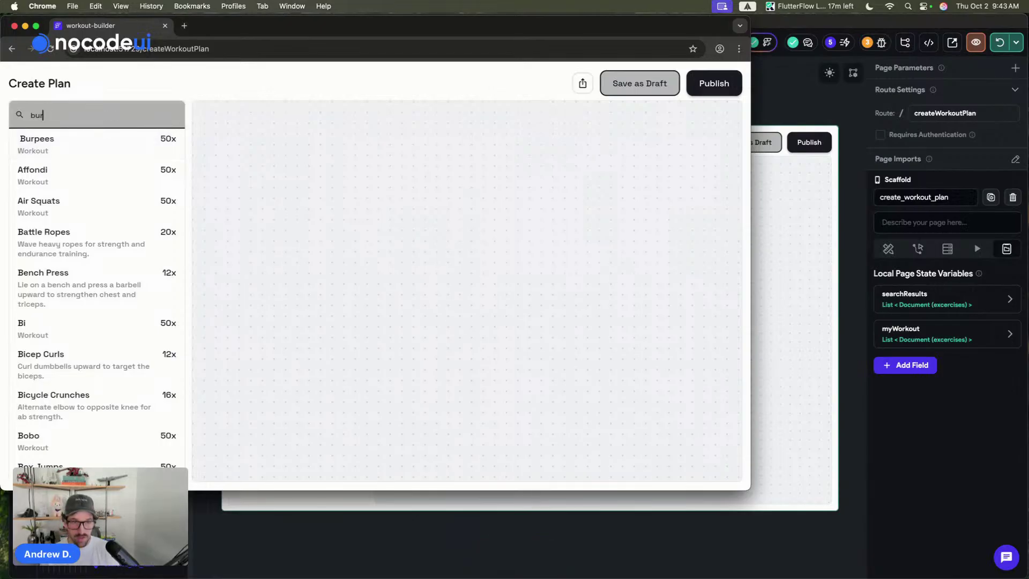
{"action": "type", "text": "p"}
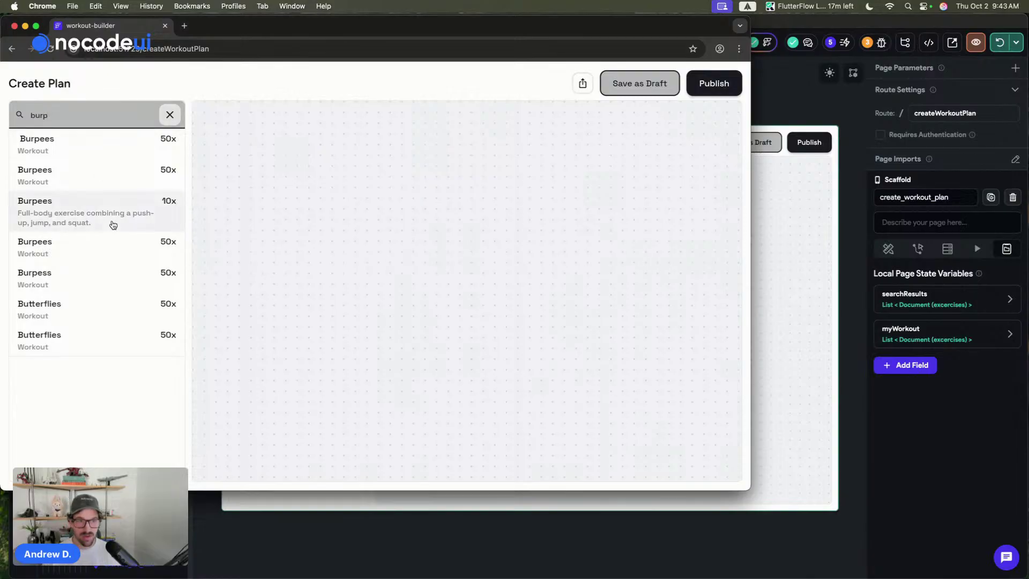
{"action": "left_click", "coordinate": [86, 215]}
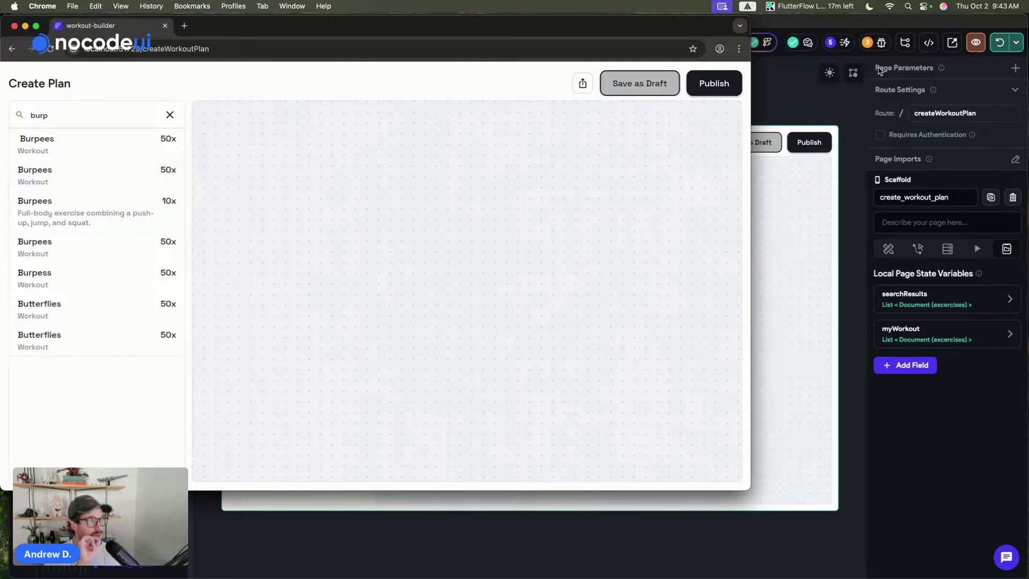
{"action": "key", "text": "super+Tab"}
{"action": "left_click", "coordinate": [279, 201]}
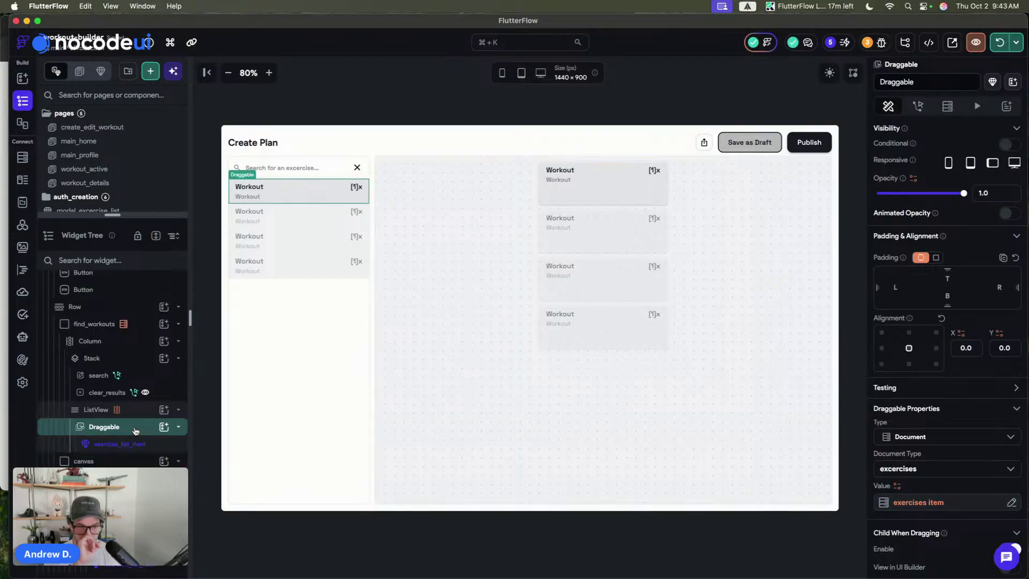
- Expand the Draggable and preview its dragging child exercise_list_item in the UI Builder
{"action": "left_click", "coordinate": [178, 427]}
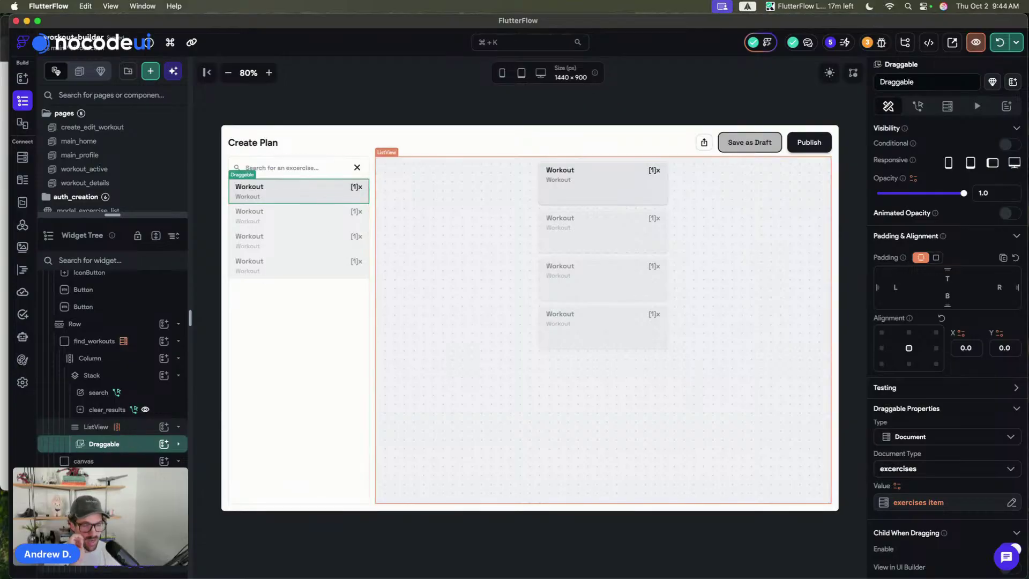
{"action": "left_click", "coordinate": [134, 449]}
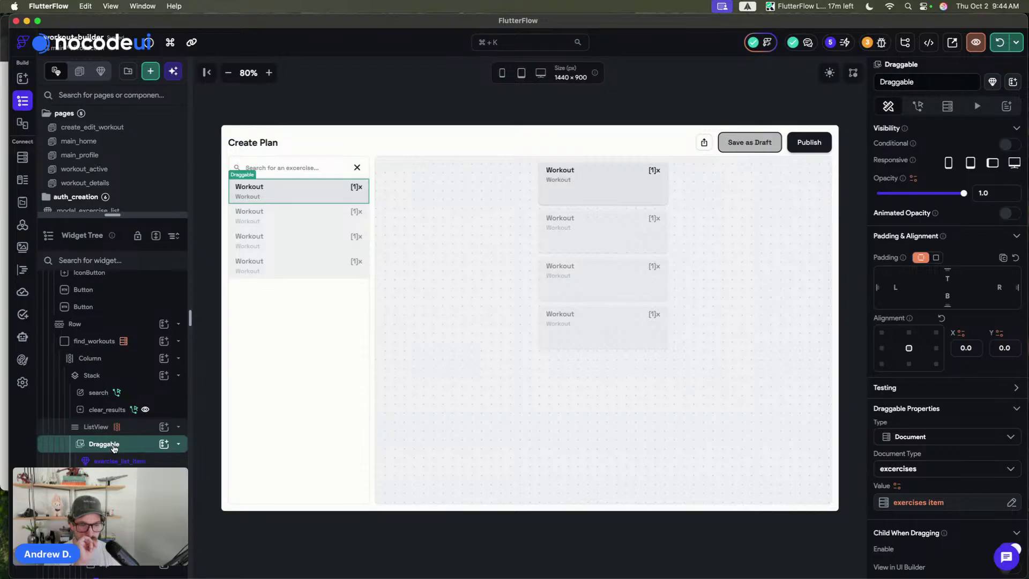
{"action": "scroll", "coordinate": [994, 434], "scroll_direction": "down", "scroll_amount": 2}
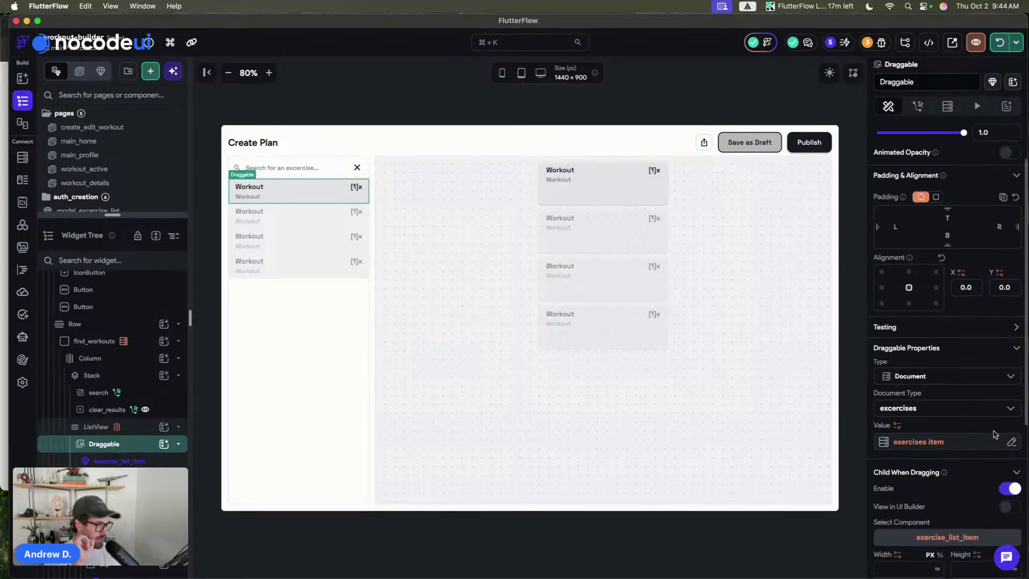
{"action": "scroll", "coordinate": [994, 434], "scroll_direction": "down", "scroll_amount": 4}
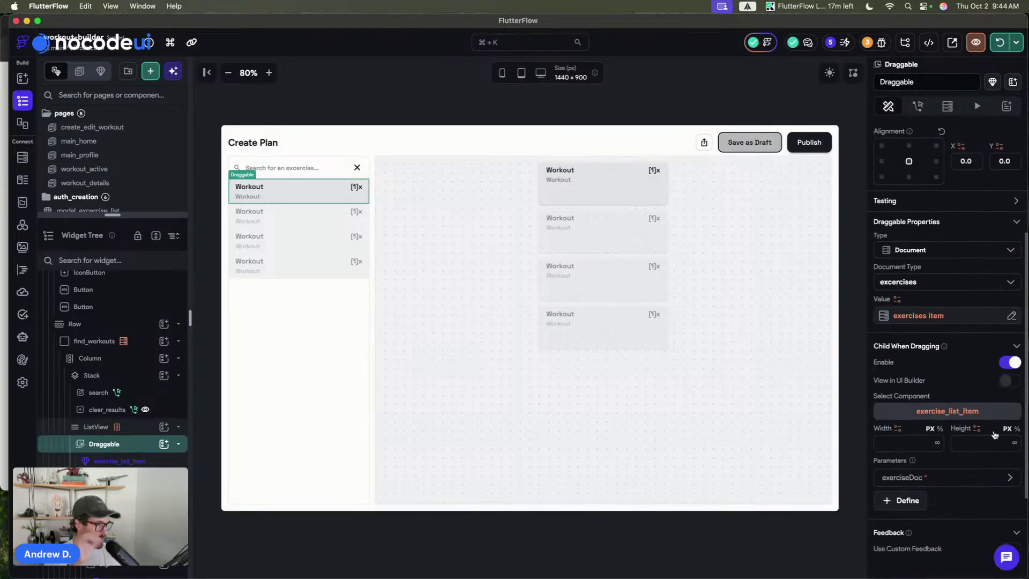
{"action": "left_click", "coordinate": [1010, 380]}
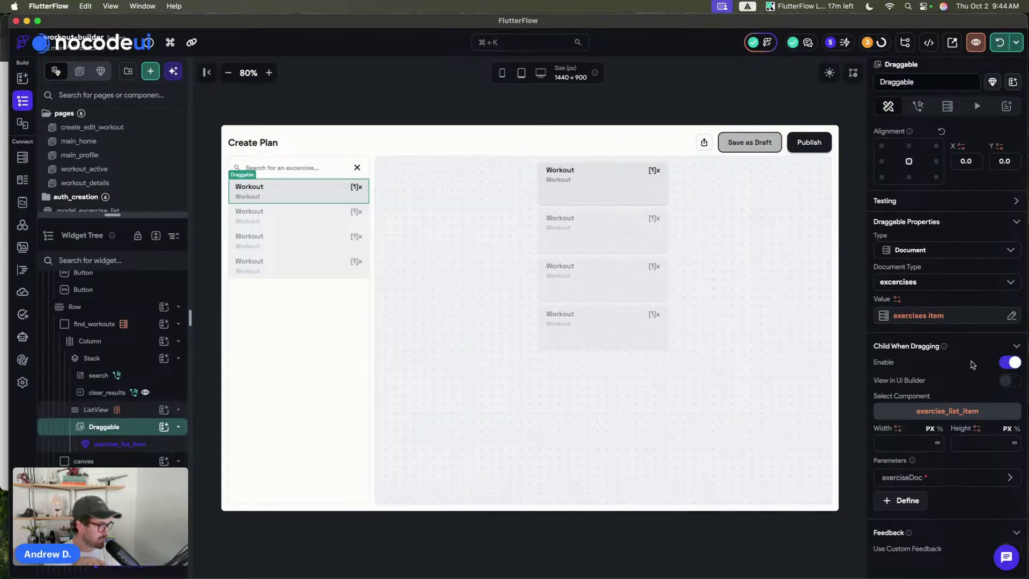
{"action": "left_click", "coordinate": [405, 96]}
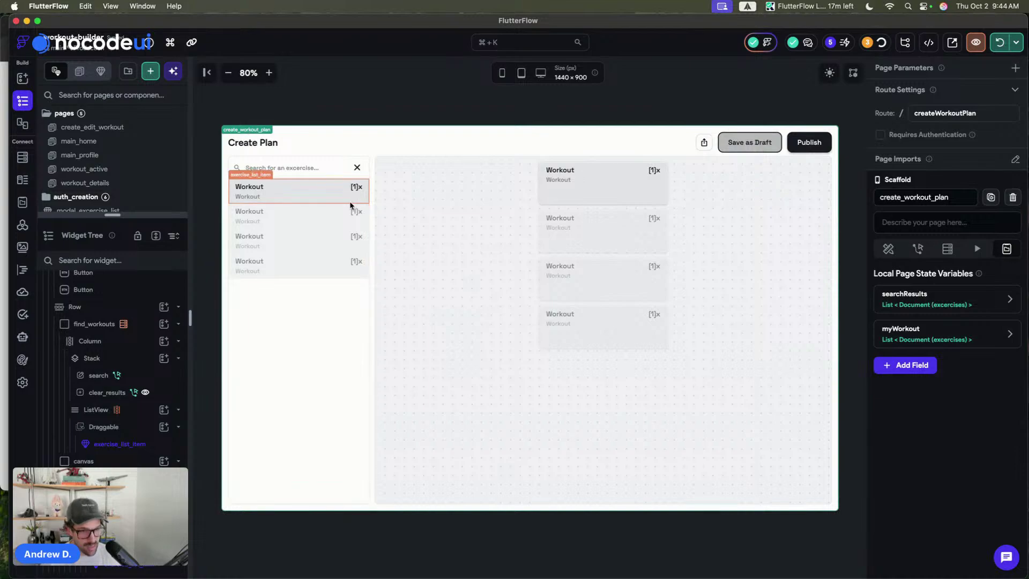
{"action": "left_click", "coordinate": [125, 443]}
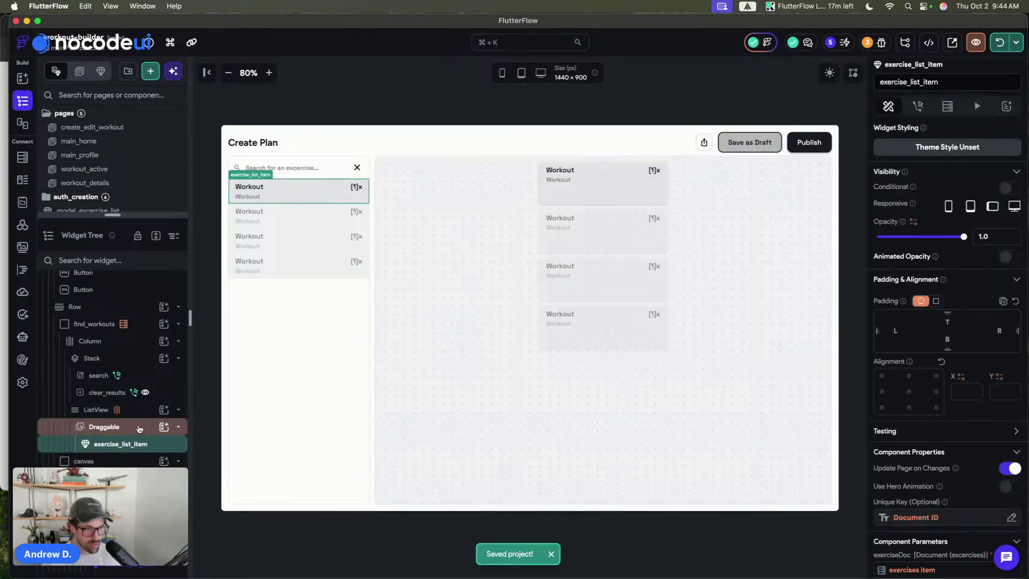
- Review the DragTarget around drag_area, save the project, and select the exercise ListView
{"action": "left_click", "coordinate": [739, 82]}
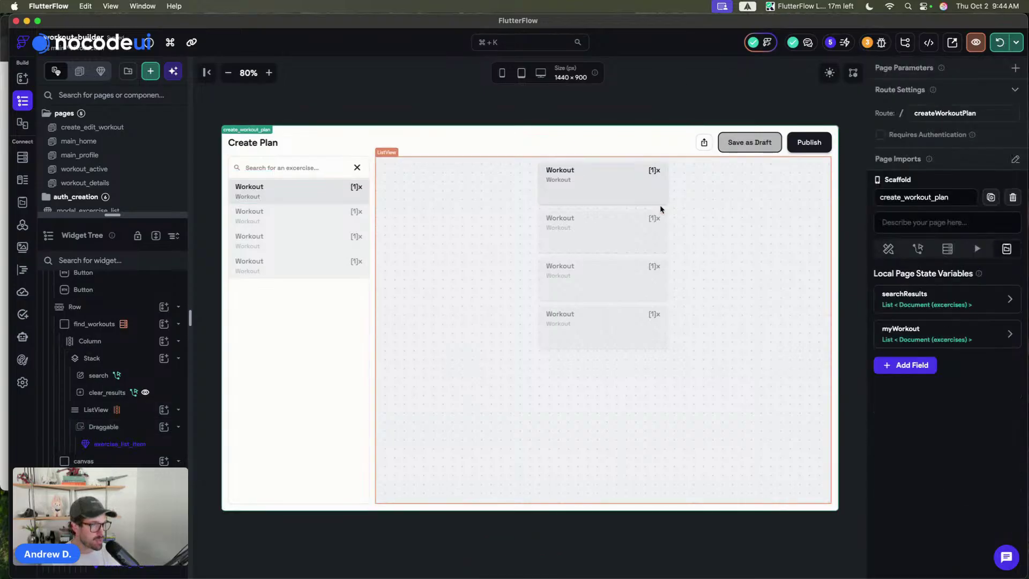
{"action": "left_click", "coordinate": [655, 192]}
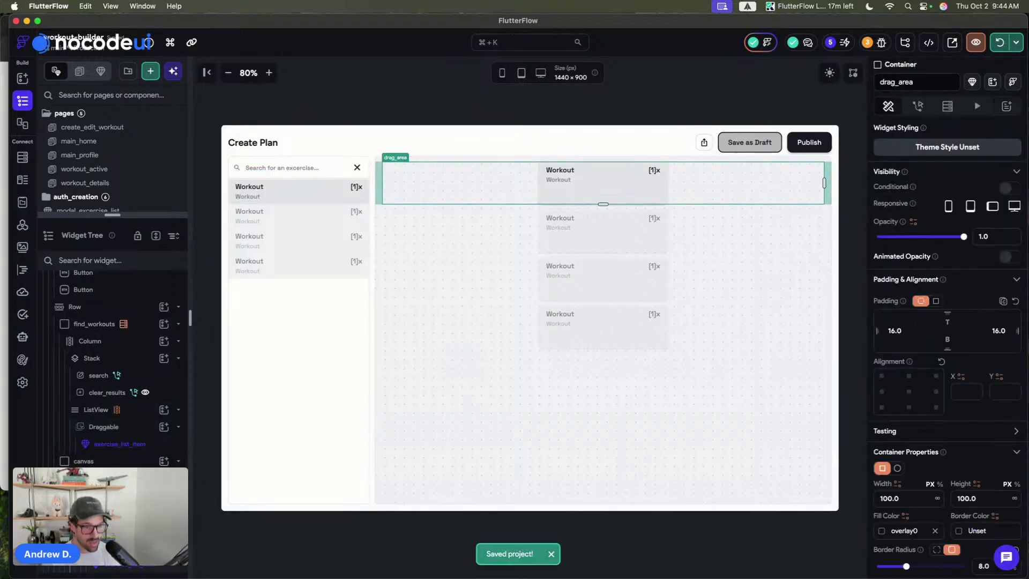
{"action": "left_click", "coordinate": [827, 183]}
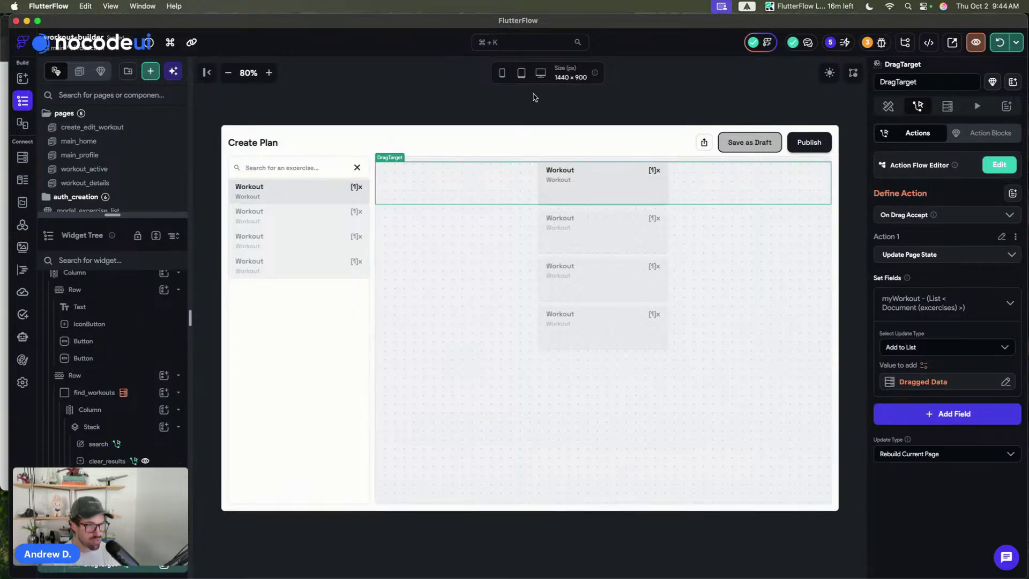
{"action": "left_click", "coordinate": [513, 100]}
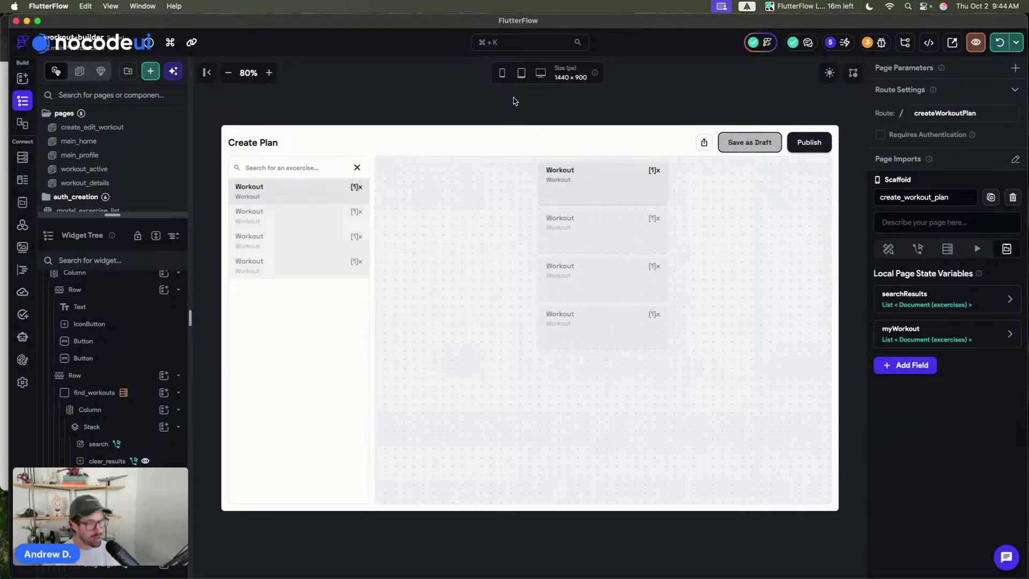
{"action": "key", "text": "super+s"}
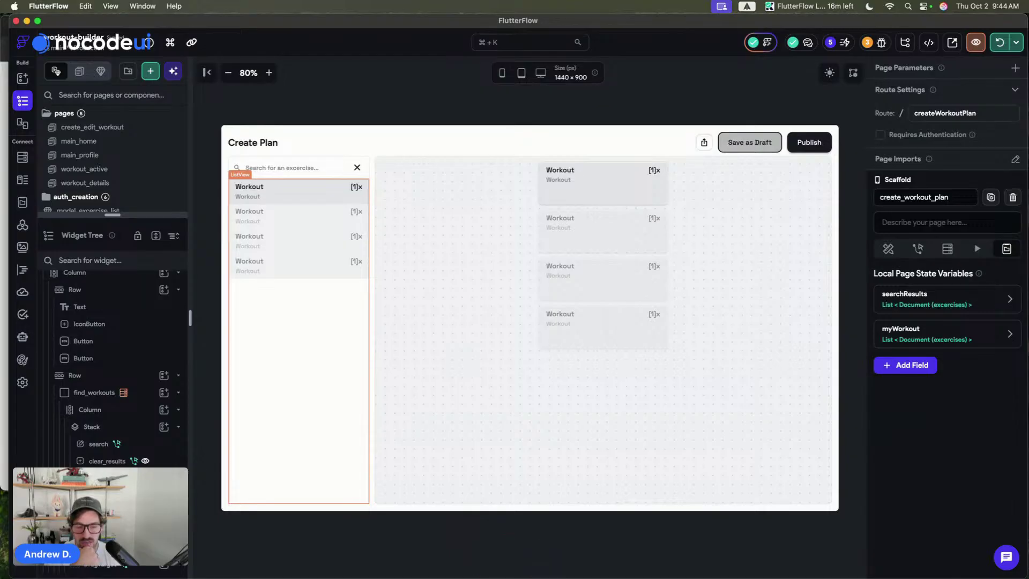
{"action": "left_click", "coordinate": [299, 342]}
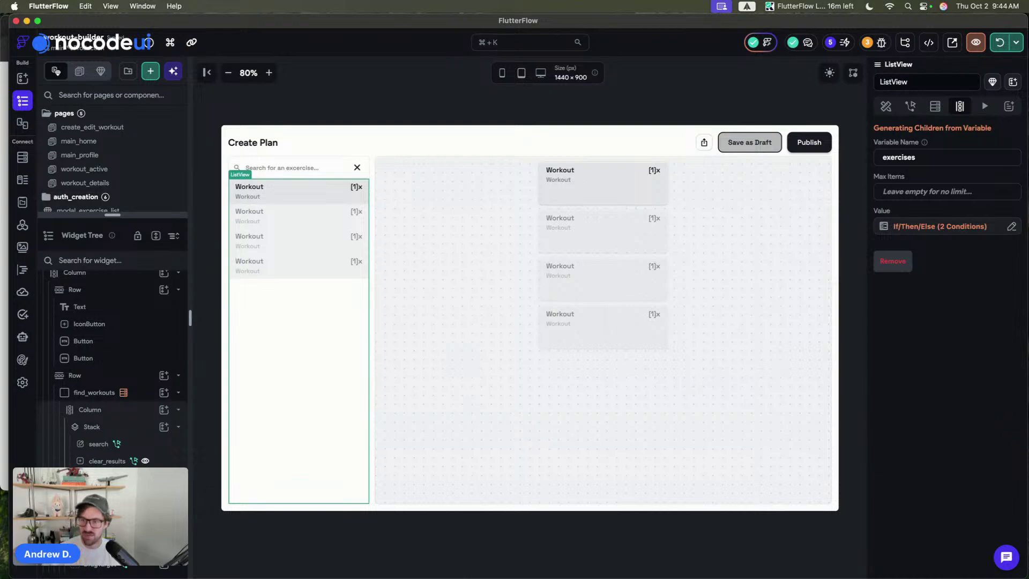
- After cancelling a ListView wrap, wrap the workout canvas container in a DragTarget via Cmd+B
{"action": "key", "text": "super+b"}
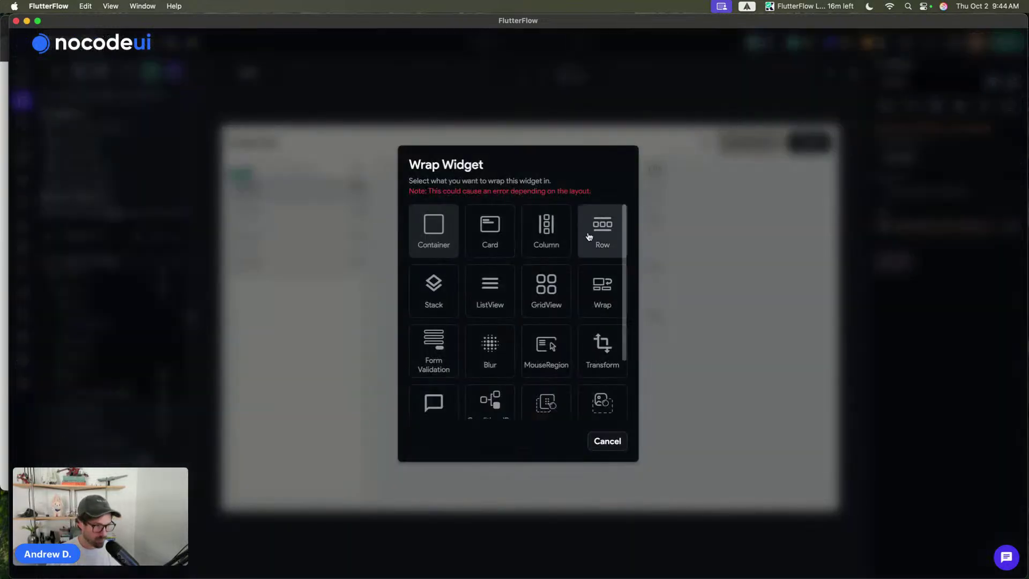
{"action": "scroll", "coordinate": [592, 236], "scroll_direction": "down", "scroll_amount": 3}
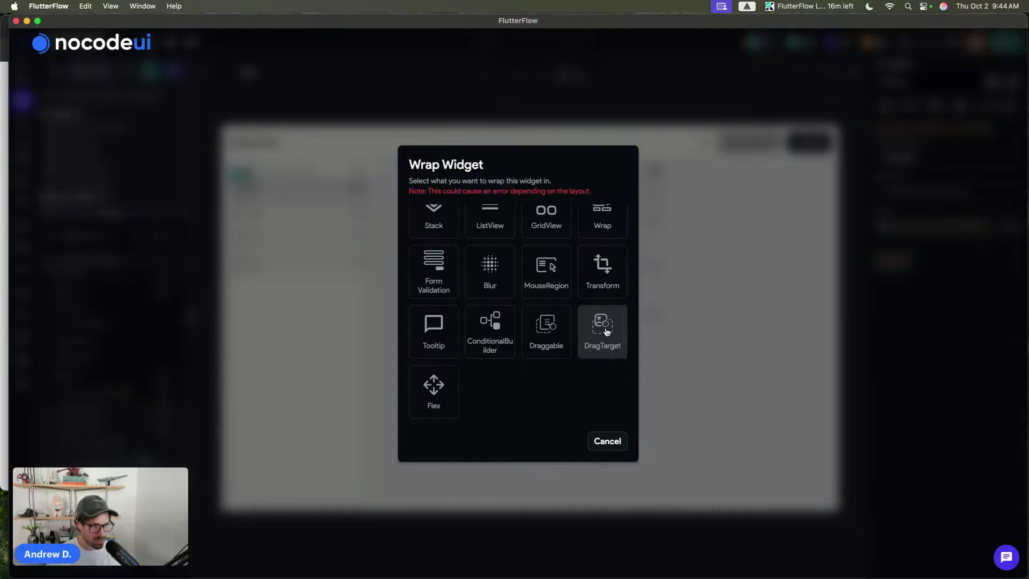
{"action": "left_click", "coordinate": [607, 439]}
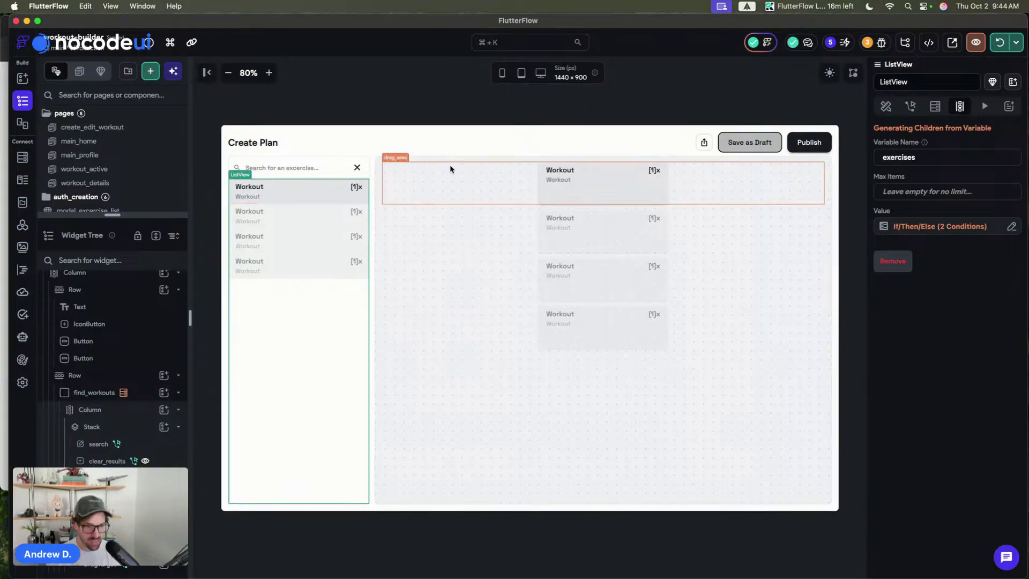
{"action": "left_click", "coordinate": [143, 569]}
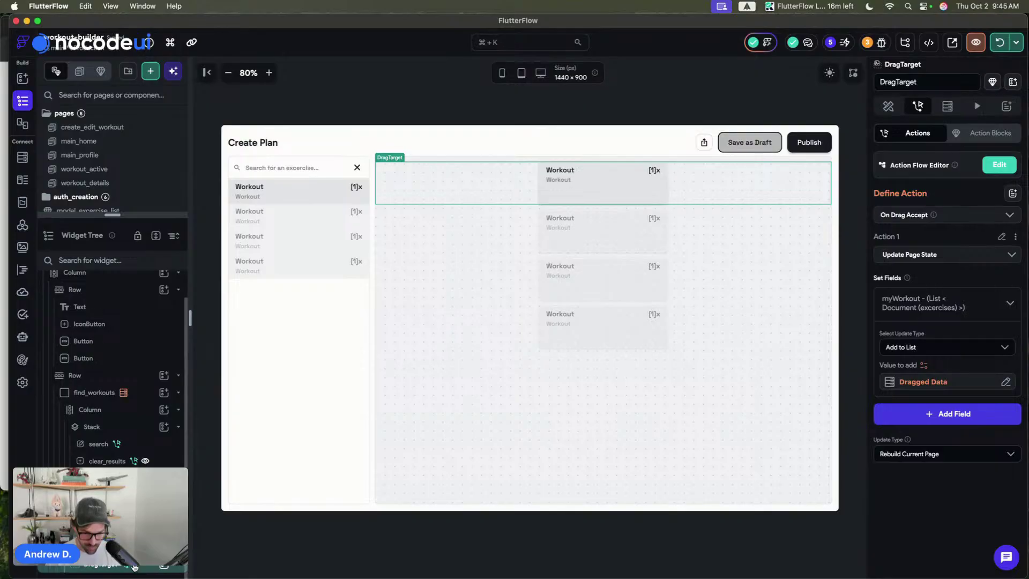
{"action": "left_click", "coordinate": [134, 547]}
{"action": "key", "text": "super+b"}
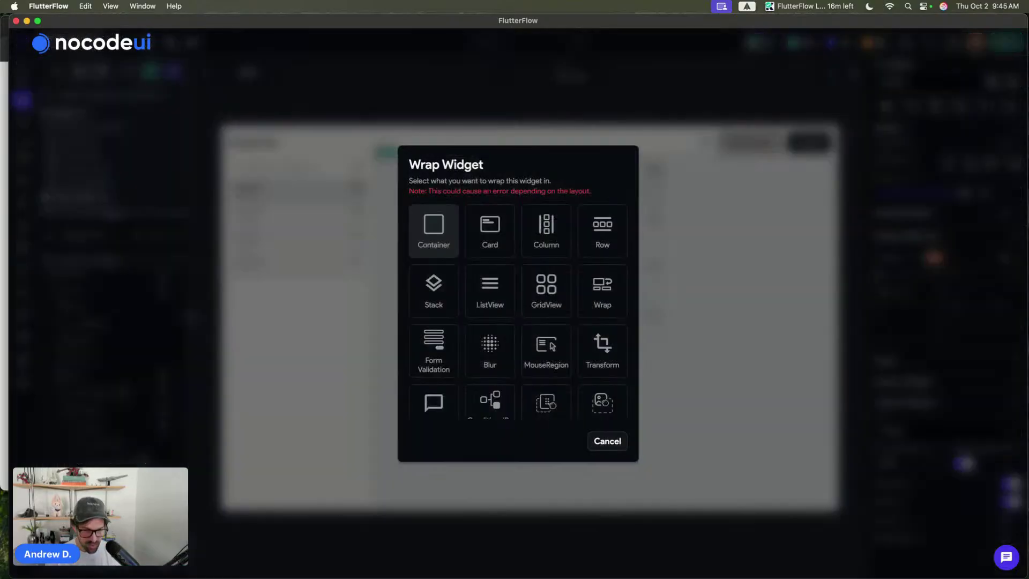
{"action": "scroll", "coordinate": [558, 367], "scroll_direction": "down", "scroll_amount": 3}
{"action": "left_click", "coordinate": [606, 323]}
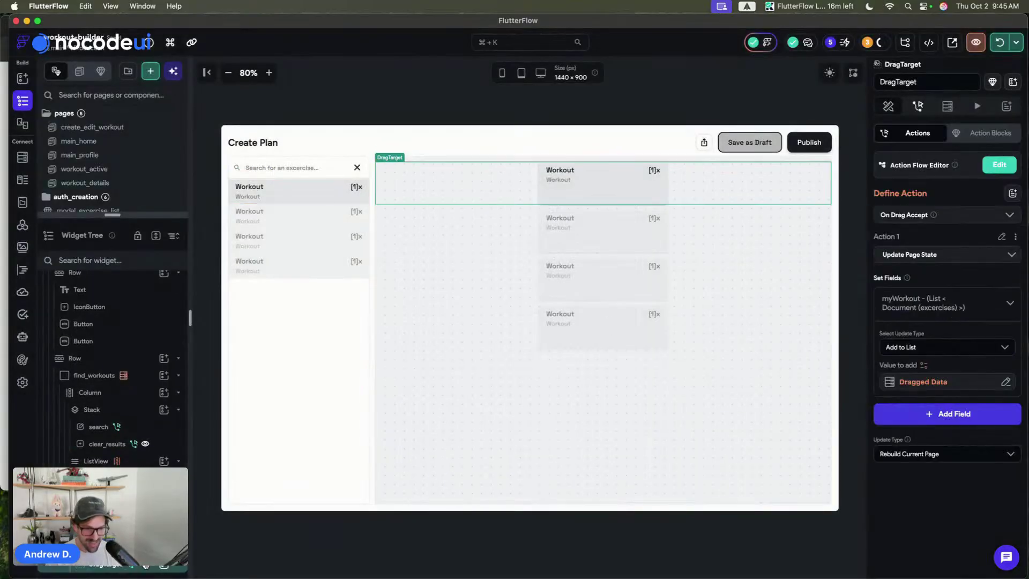
- Cut the add-to-myWorkout drop action from the old DragTarget and select the new canvas DragTarget
{"action": "left_click", "coordinate": [1015, 236]}
{"action": "left_click", "coordinate": [953, 319]}
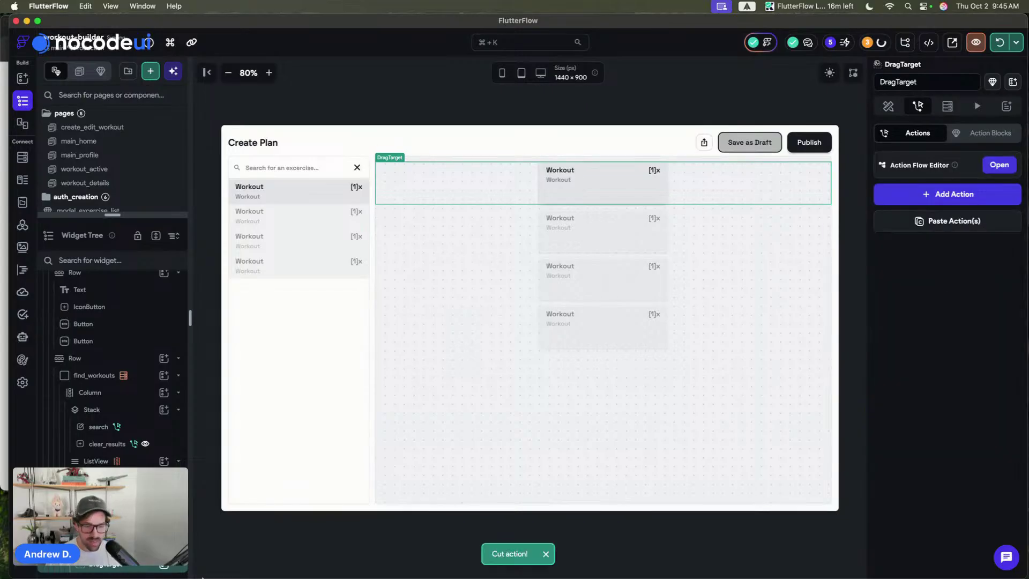
{"action": "mouse_move", "coordinate": [129, 570]}
{"action": "left_click", "coordinate": [115, 530]}
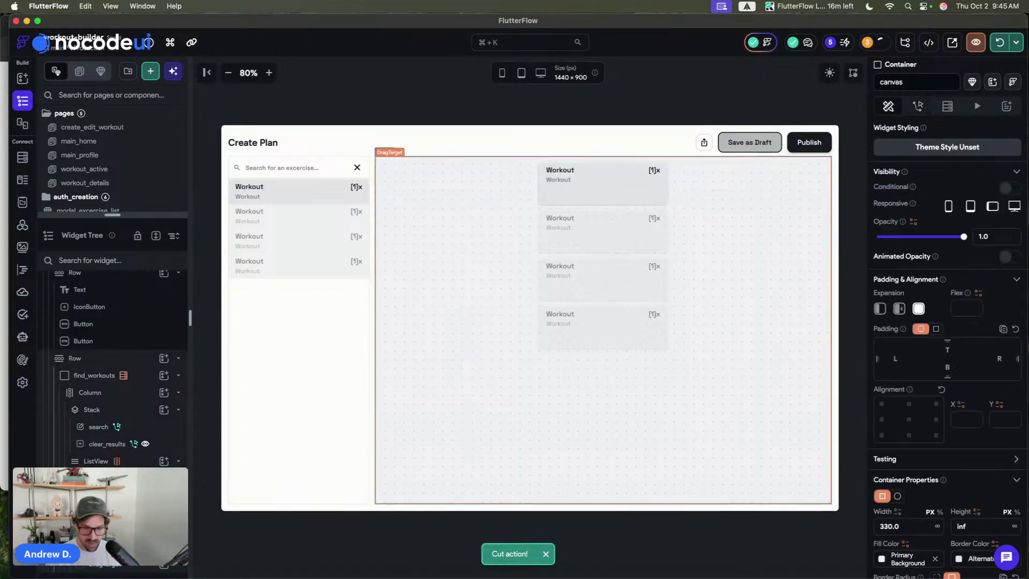
{"action": "left_click", "coordinate": [115, 512]}
{"action": "left_click", "coordinate": [917, 105]}
{"action": "right_click", "coordinate": [142, 566]}
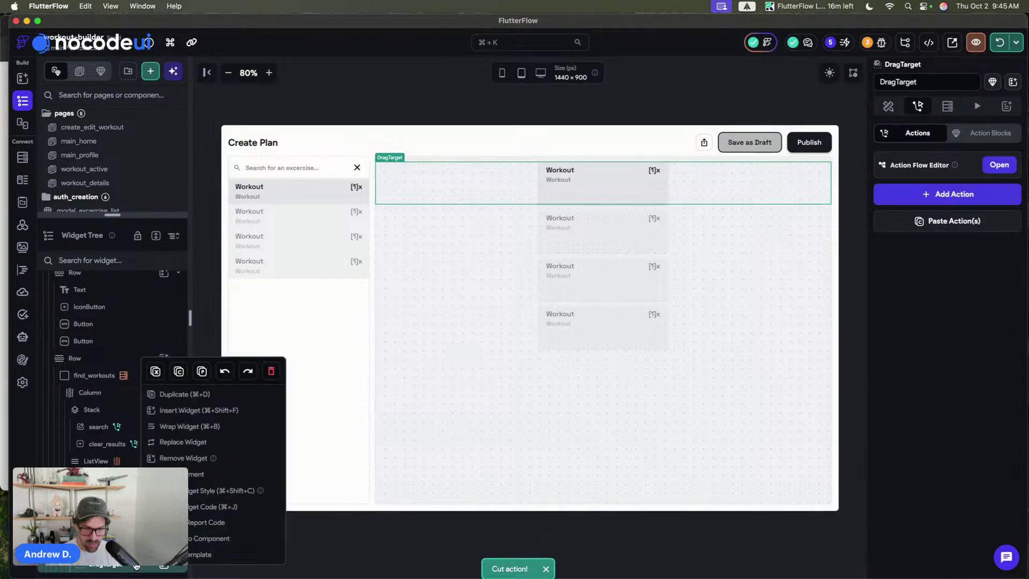
{"action": "left_click", "coordinate": [224, 455]}
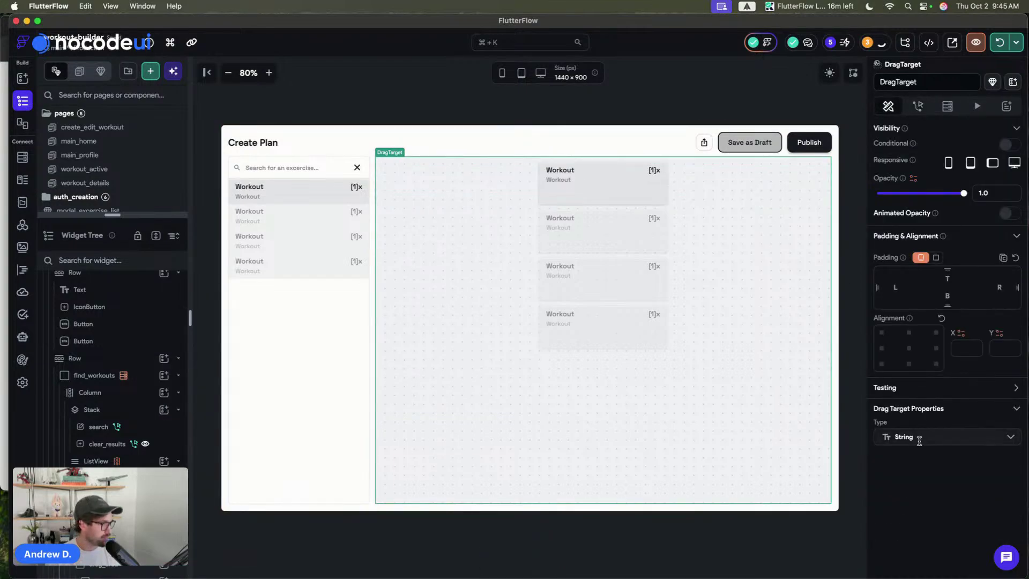
- Set the new DragTarget's Type to Document with Document Type excercises
{"action": "left_click", "coordinate": [906, 437]}
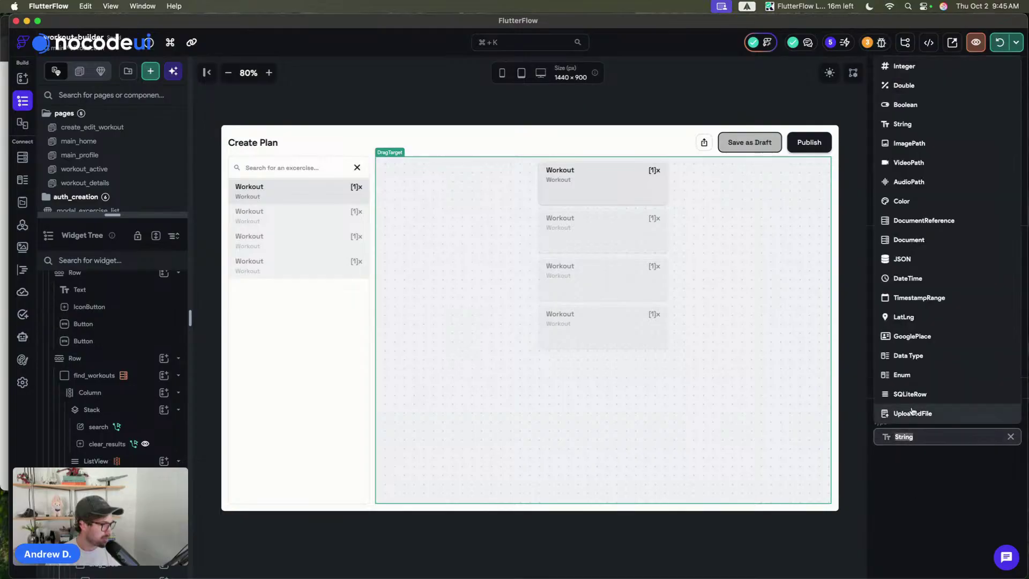
{"action": "left_click", "coordinate": [918, 240]}
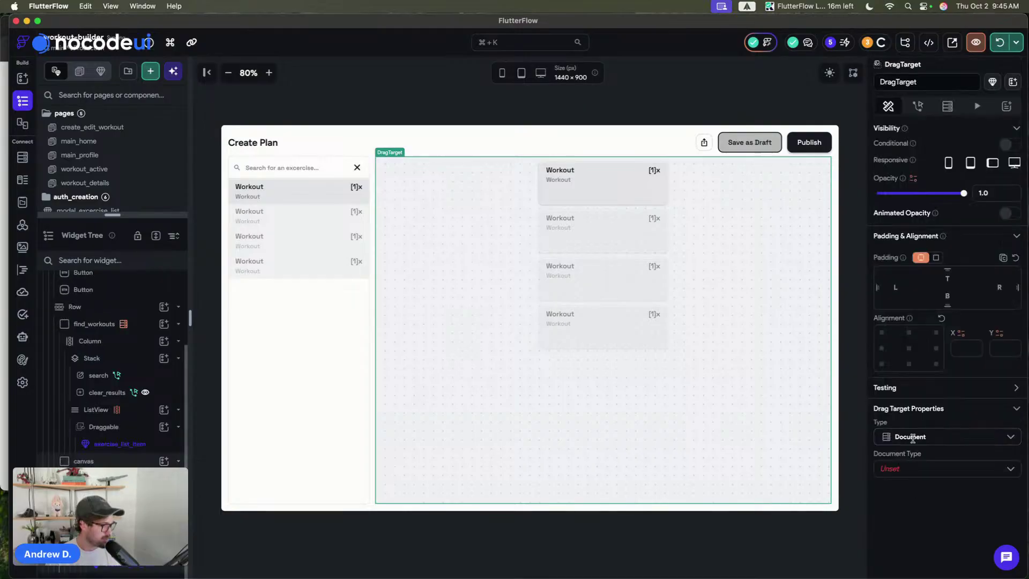
{"action": "left_click", "coordinate": [899, 469]}
{"action": "left_click", "coordinate": [899, 387]}
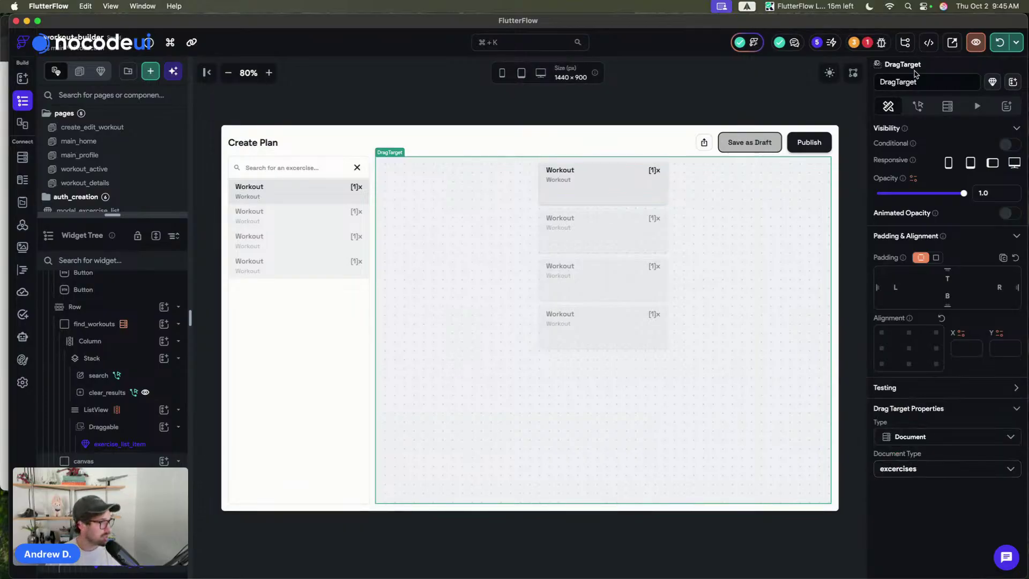
- Paste the add-to-myWorkout drop action into the new DragTarget's actions
{"action": "left_click", "coordinate": [922, 113]}
{"action": "left_click", "coordinate": [964, 221]}
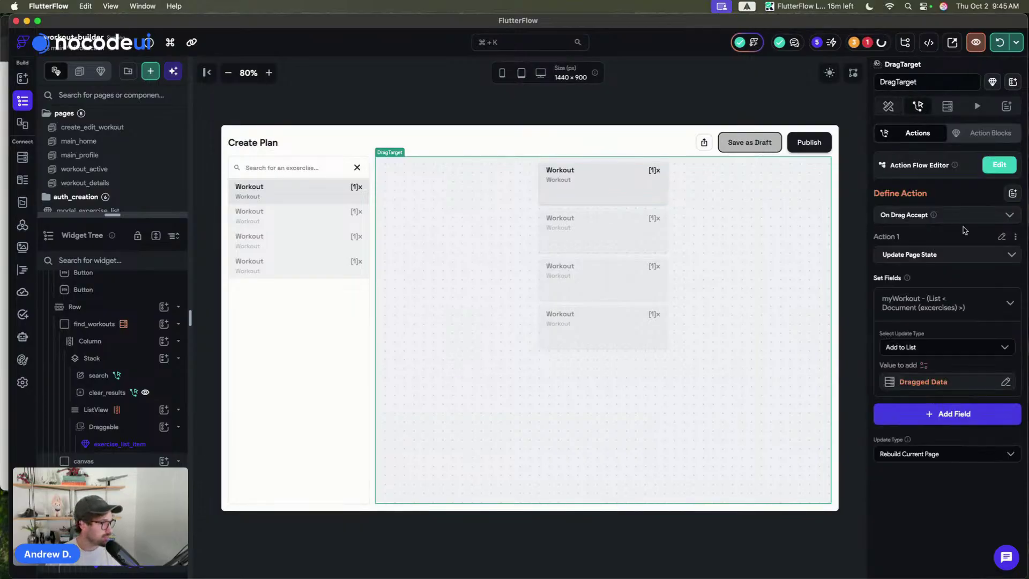
{"action": "scroll", "coordinate": [966, 235], "scroll_direction": "down", "scroll_amount": 2}
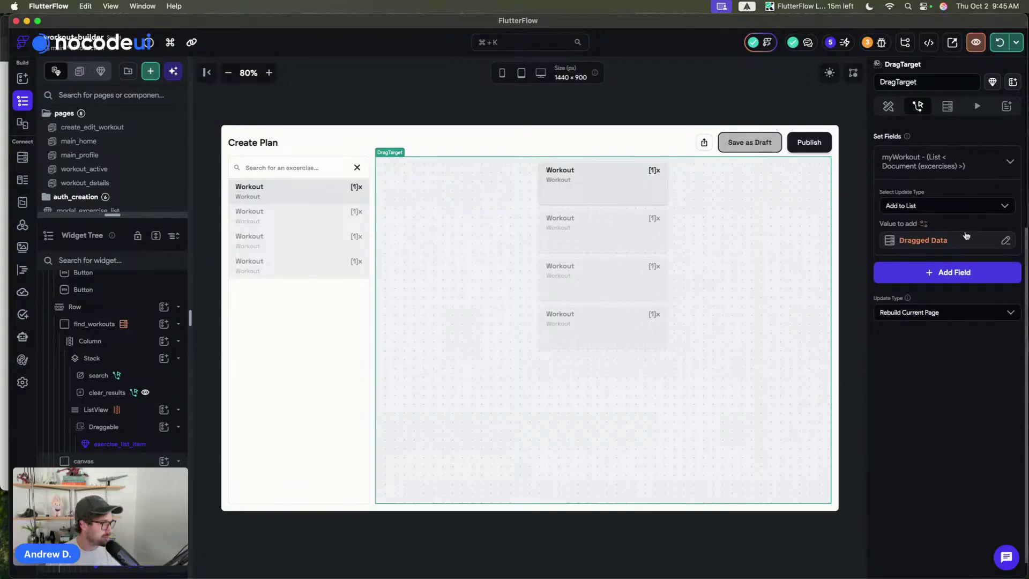
{"action": "scroll", "coordinate": [966, 234], "scroll_direction": "up", "scroll_amount": 3}
{"action": "left_click", "coordinate": [852, 268]}
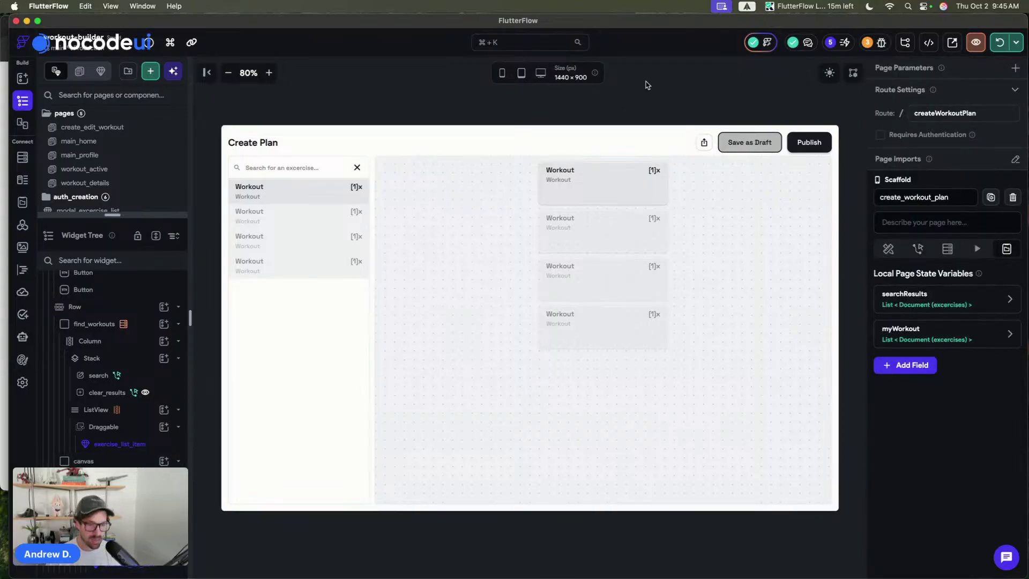
{"action": "left_click", "coordinate": [103, 546]}
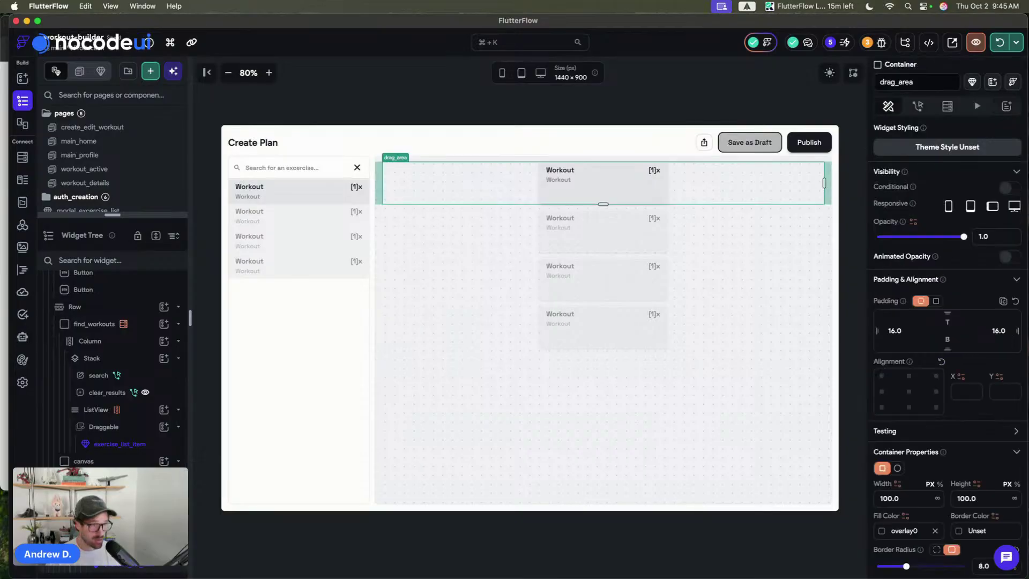
- Select the first exercise item in the list and save the project
{"action": "scroll", "coordinate": [112, 375], "scroll_direction": "up", "scroll_amount": 2}
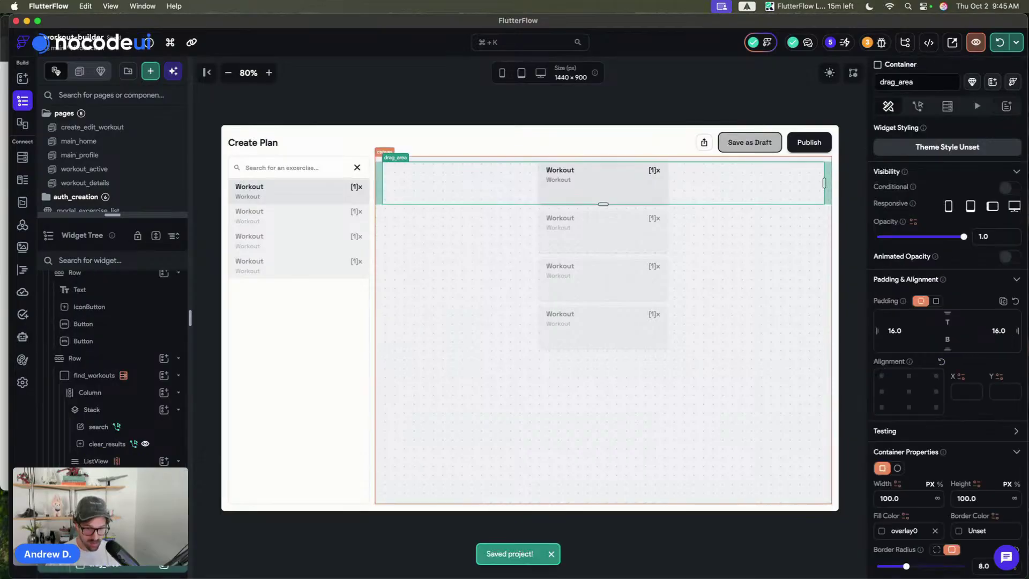
{"action": "scroll", "coordinate": [136, 567], "scroll_direction": "down", "scroll_amount": 1}
{"action": "left_click", "coordinate": [136, 565]}
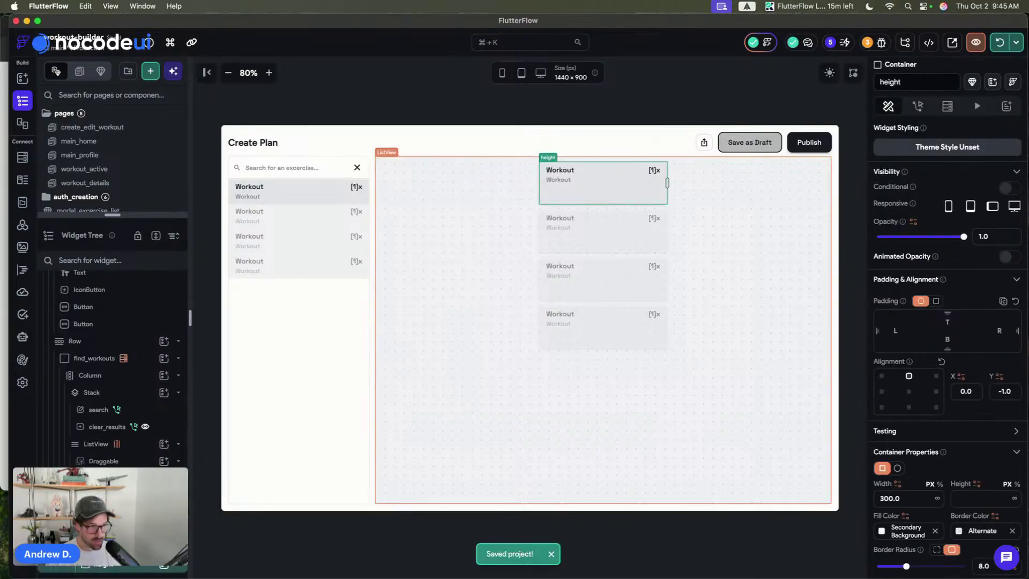
{"action": "left_click", "coordinate": [641, 90]}
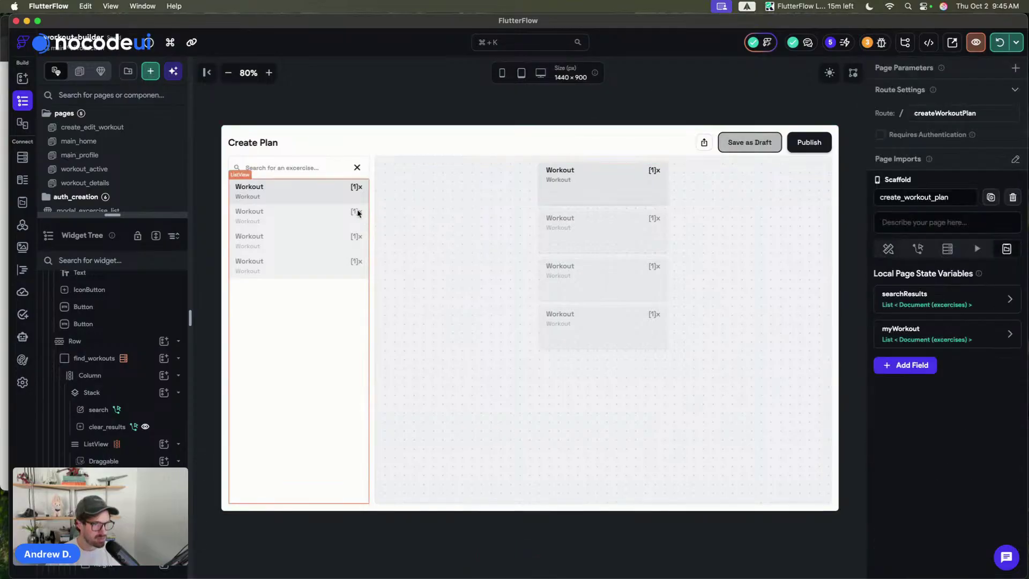
{"action": "left_click", "coordinate": [331, 194]}
{"action": "key", "text": "super+s"}
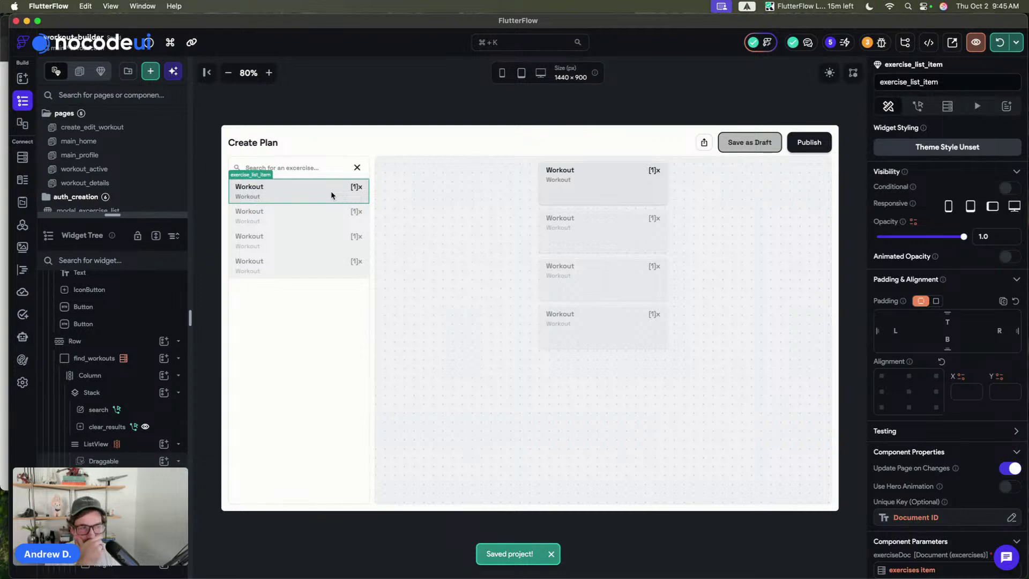
- Inspect the exercise_list_item component, previewing it in dark mode and back to light
{"action": "double_click", "coordinate": [330, 191]}
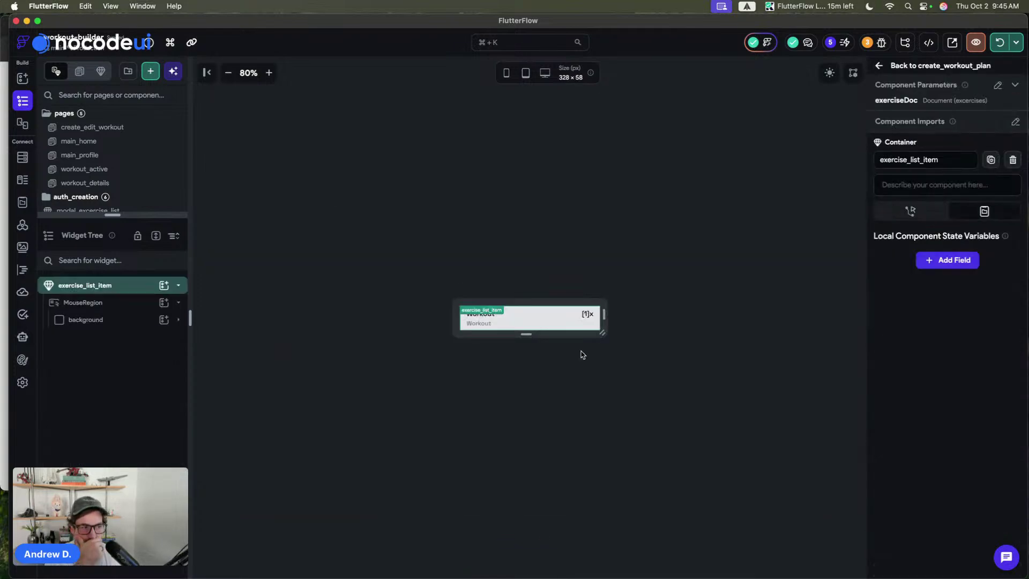
{"action": "left_click", "coordinate": [593, 311]}
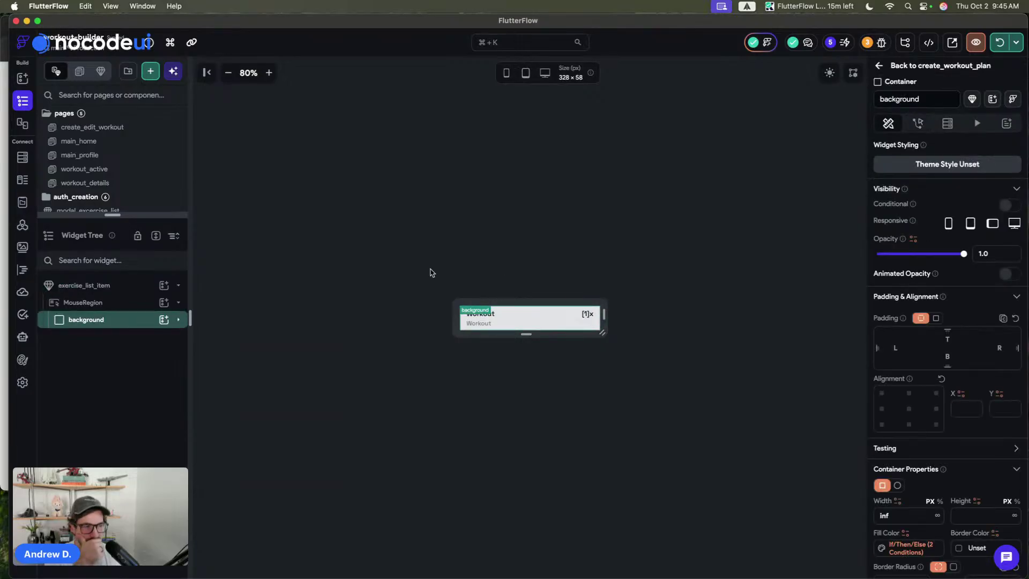
{"action": "left_click", "coordinate": [829, 73]}
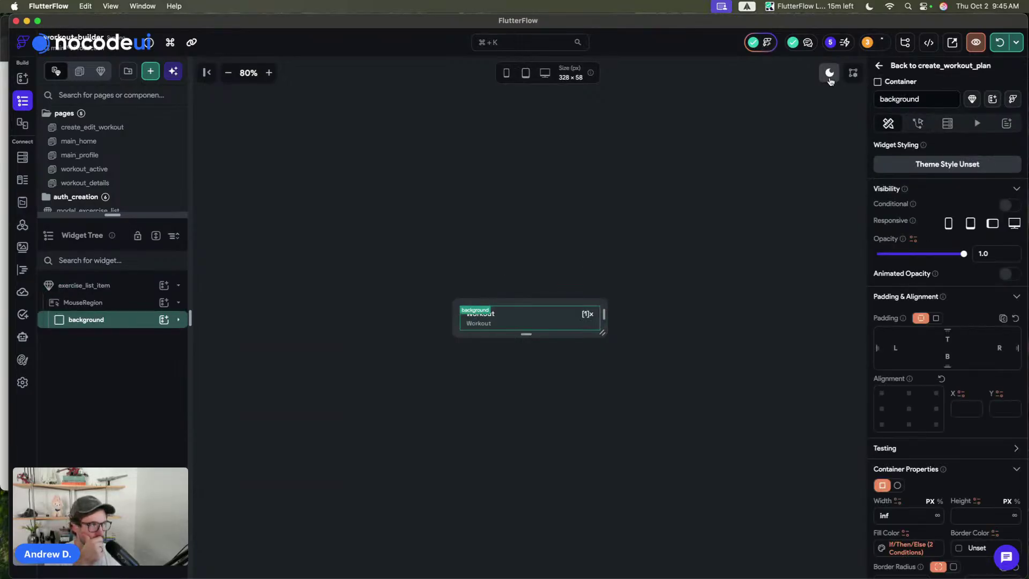
{"action": "left_click", "coordinate": [829, 74]}
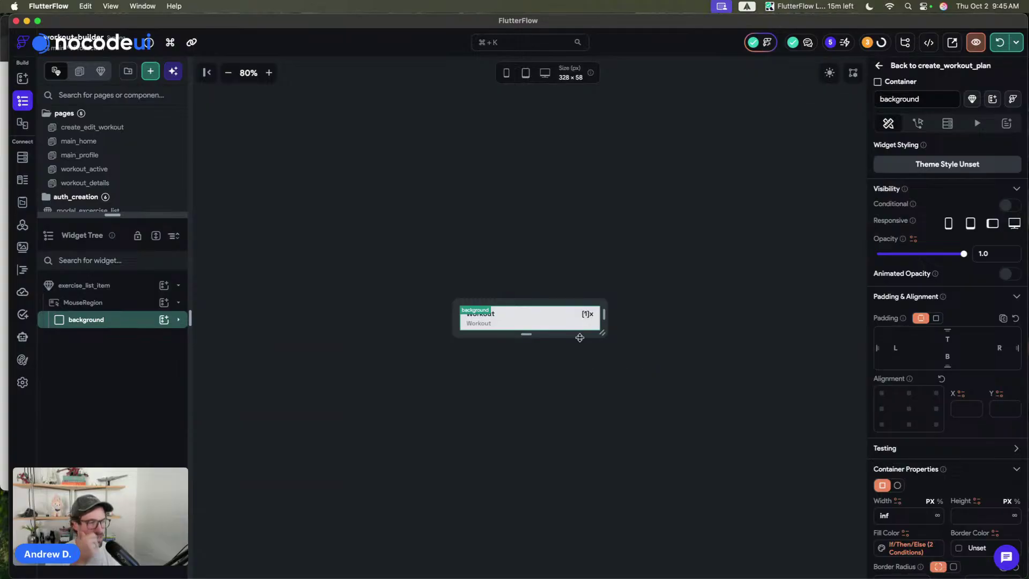
{"action": "left_click", "coordinate": [679, 259]}
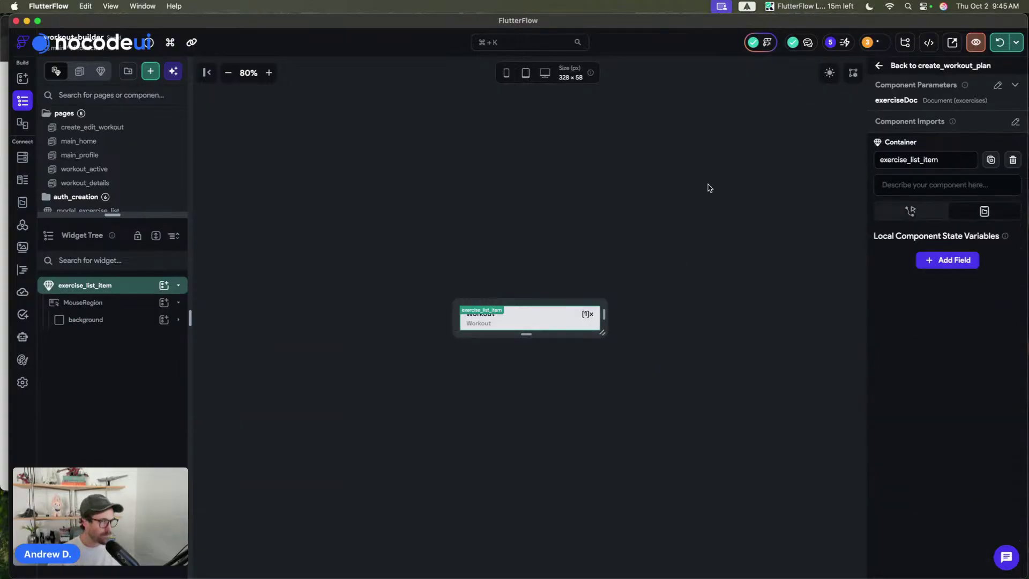
- Return to the create_workout_plan page and hot-reload the running test app
{"action": "left_click", "coordinate": [911, 66]}
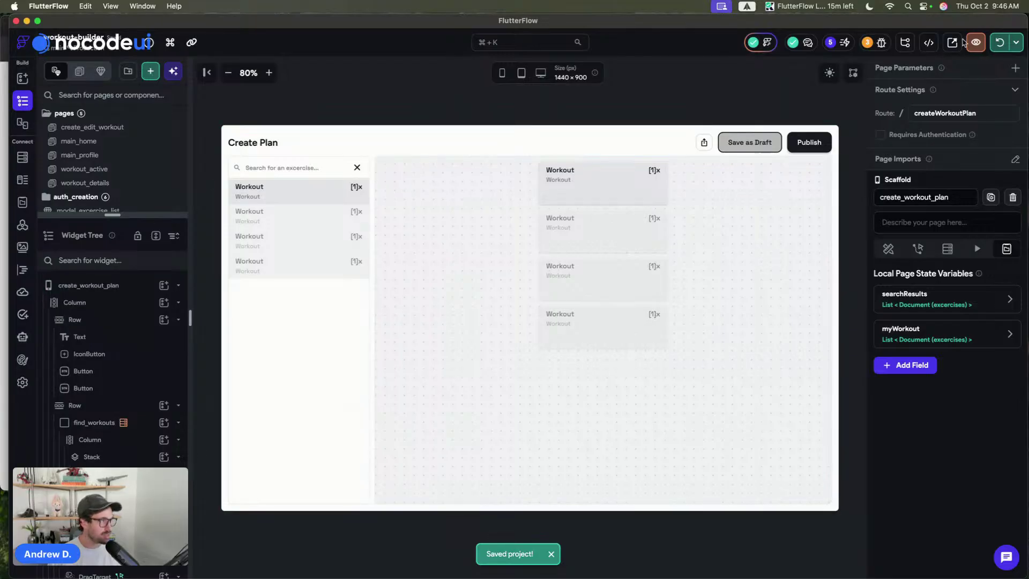
{"action": "left_click", "coordinate": [995, 44]}
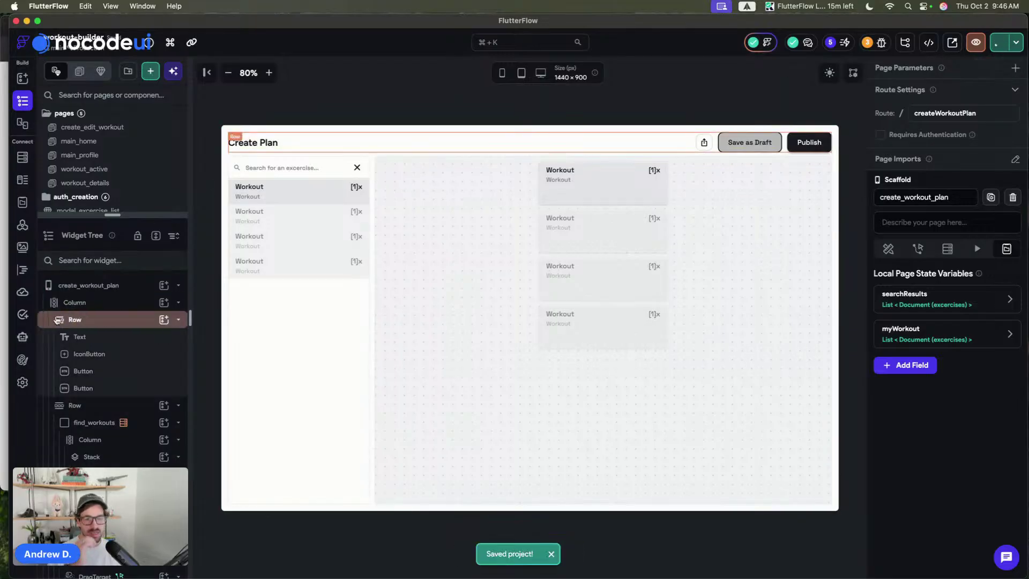
{"action": "left_click", "coordinate": [1, 339]}
{"action": "left_click", "coordinate": [1, 340]}
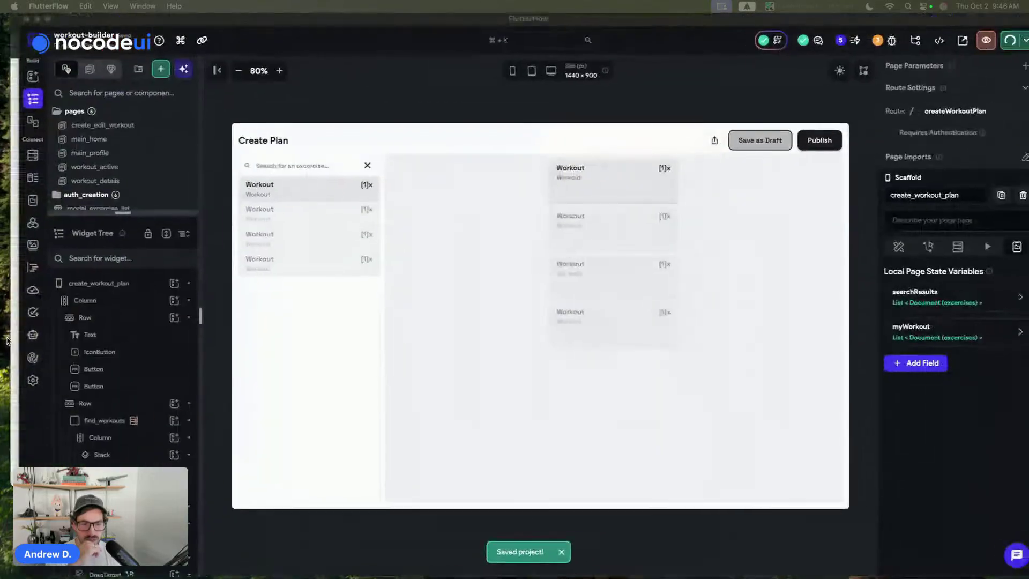
{"action": "left_click", "coordinate": [1, 342]}
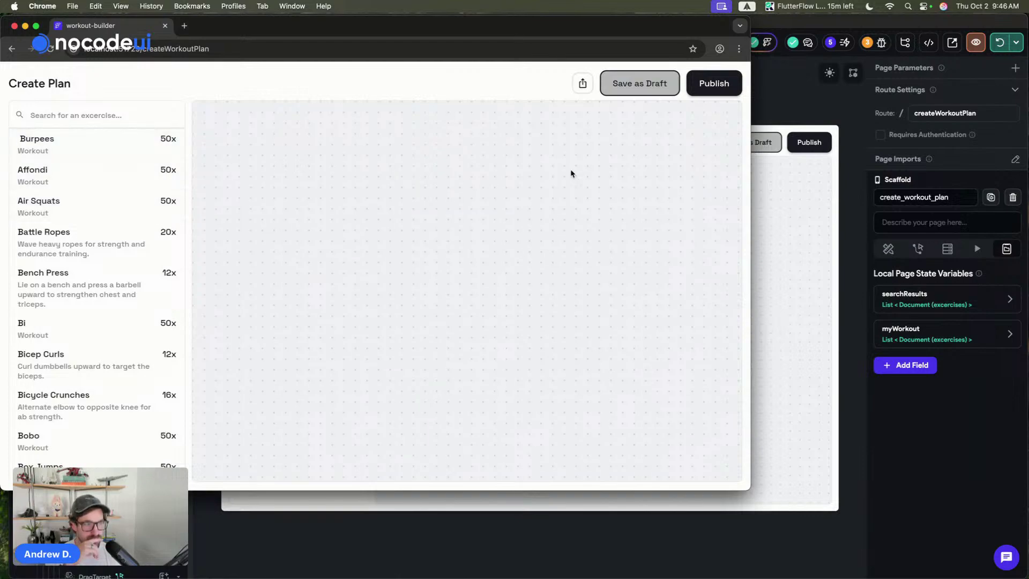
{"action": "left_click", "coordinate": [814, 49]}
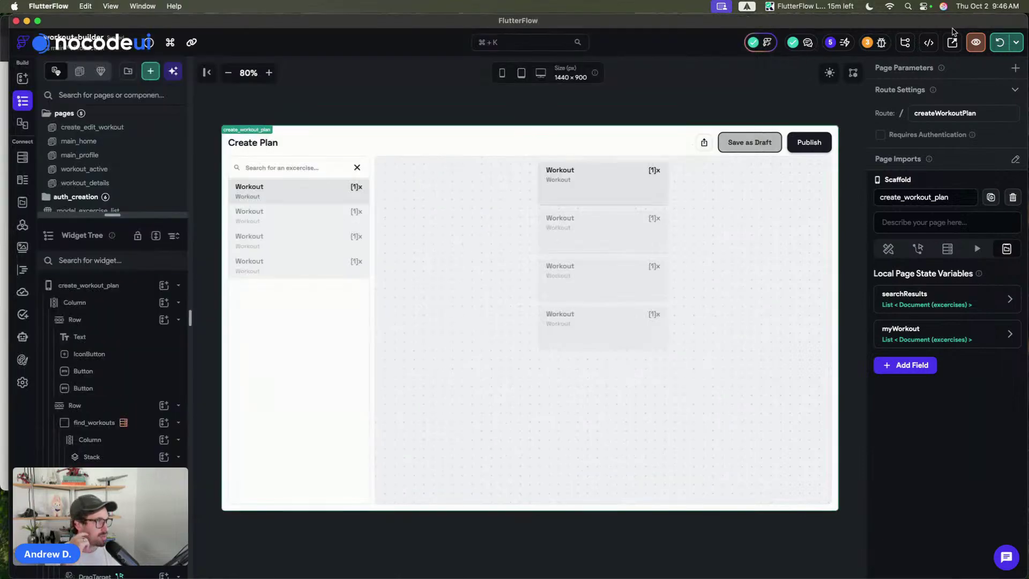
{"action": "left_click", "coordinate": [1016, 43]}
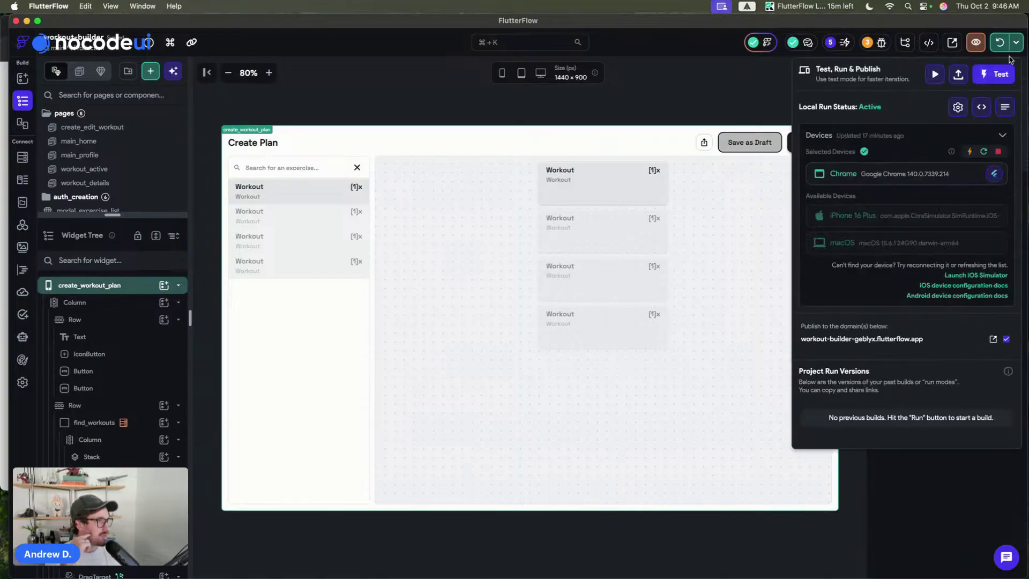
{"action": "left_click", "coordinate": [1005, 107]}
{"action": "scroll", "coordinate": [535, 317], "scroll_direction": "up", "scroll_amount": 5}
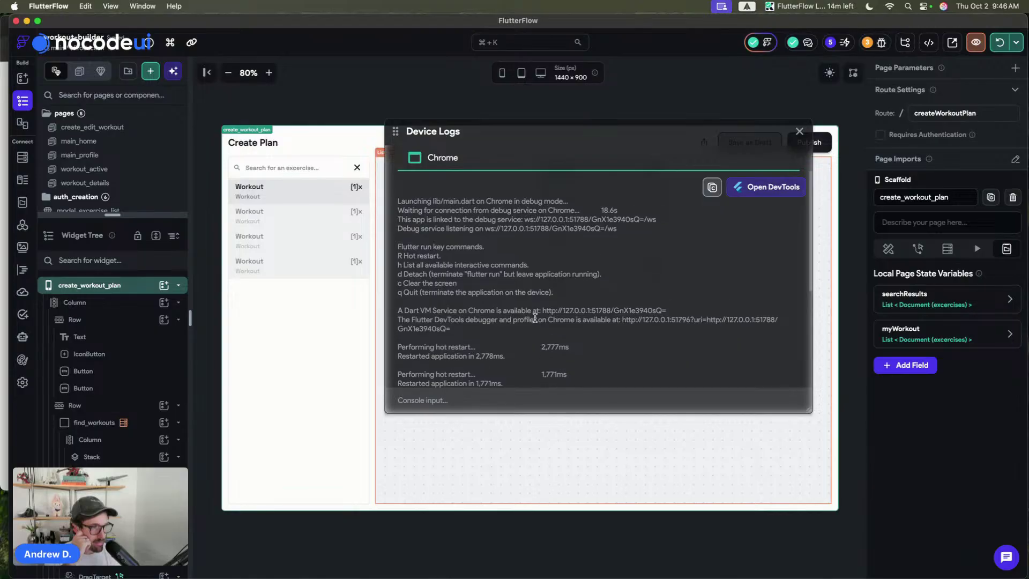
{"action": "scroll", "coordinate": [535, 317], "scroll_direction": "down", "scroll_amount": 5}
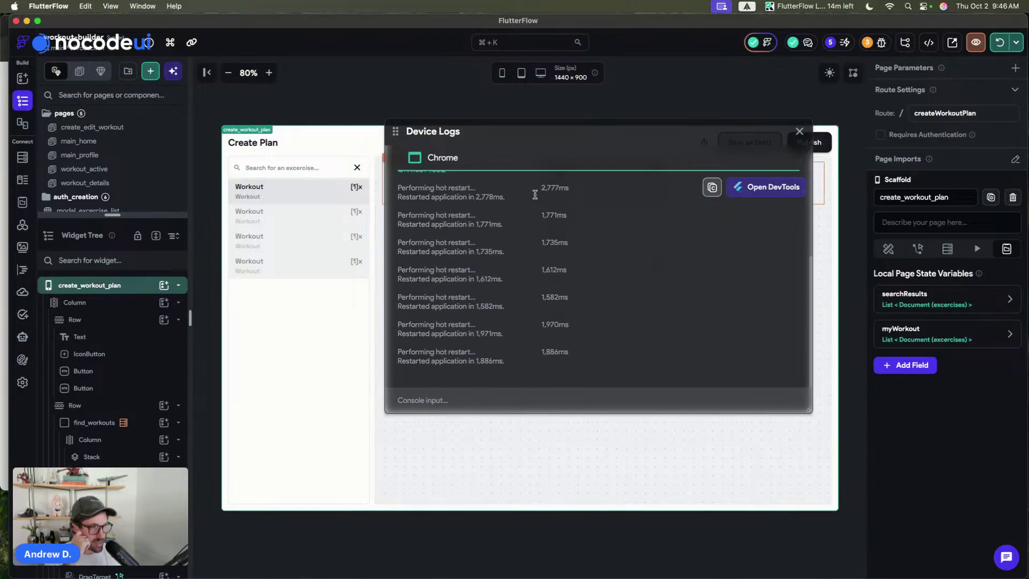
{"action": "left_click", "coordinate": [798, 131]}
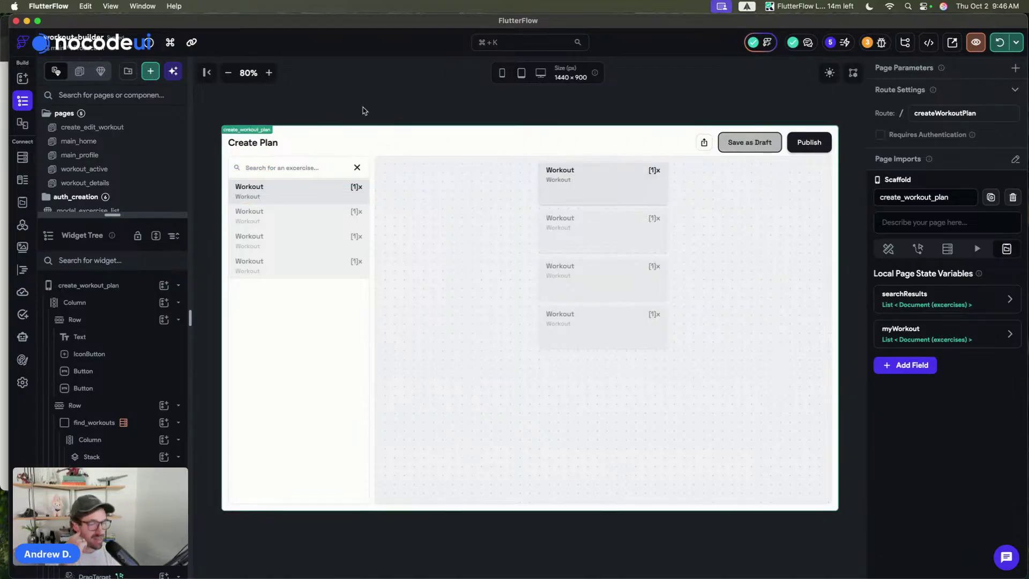
{"action": "left_click", "coordinate": [310, 207]}
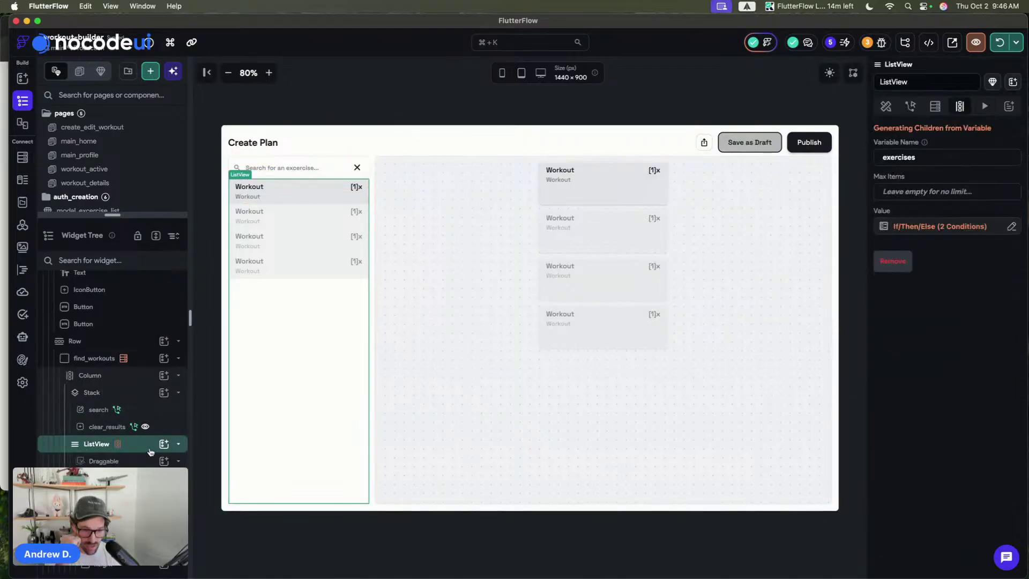
{"action": "left_click", "coordinate": [133, 462]}
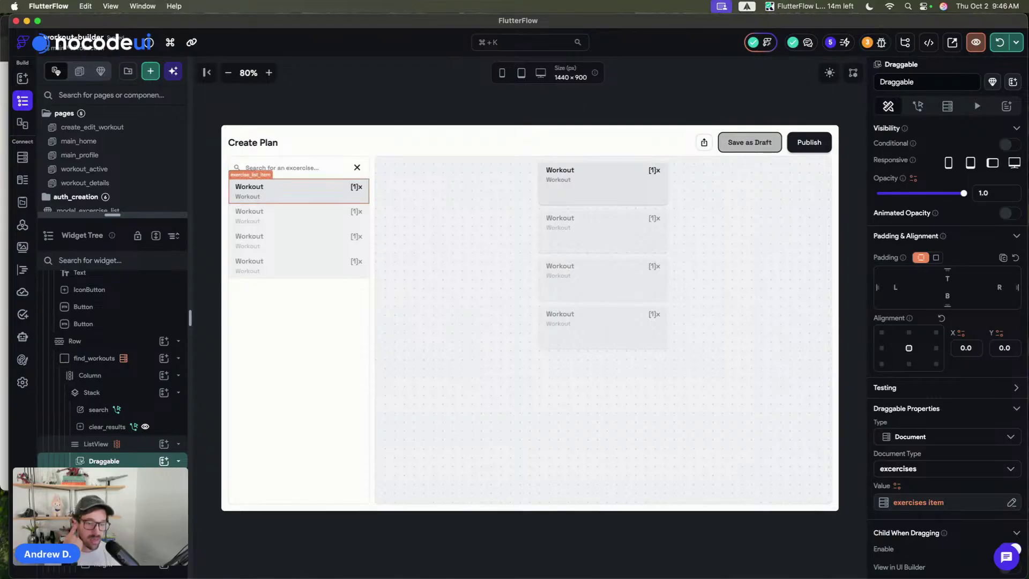
{"action": "scroll", "coordinate": [921, 294], "scroll_direction": "down", "scroll_amount": 4}
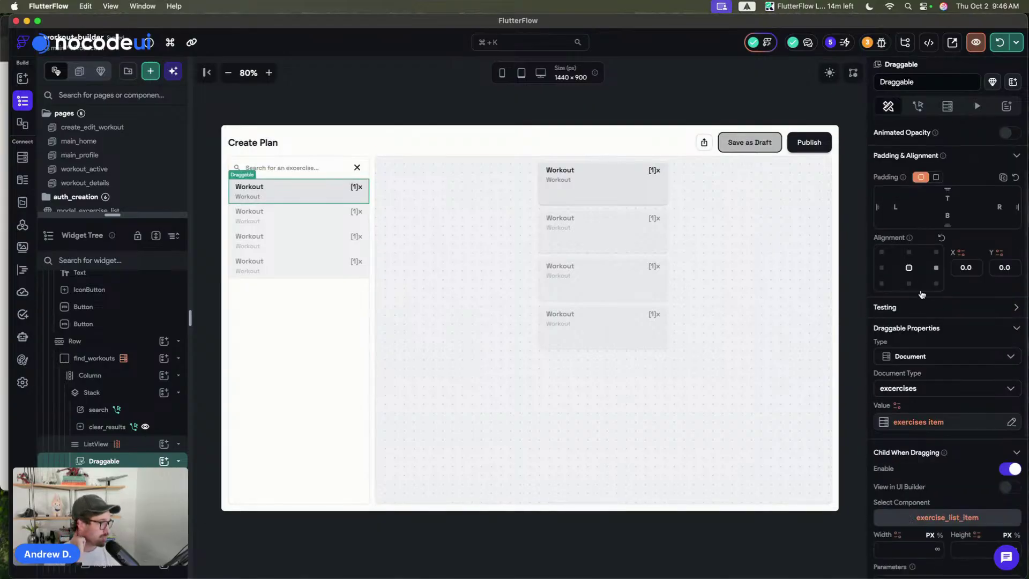
{"action": "left_click", "coordinate": [918, 106]}
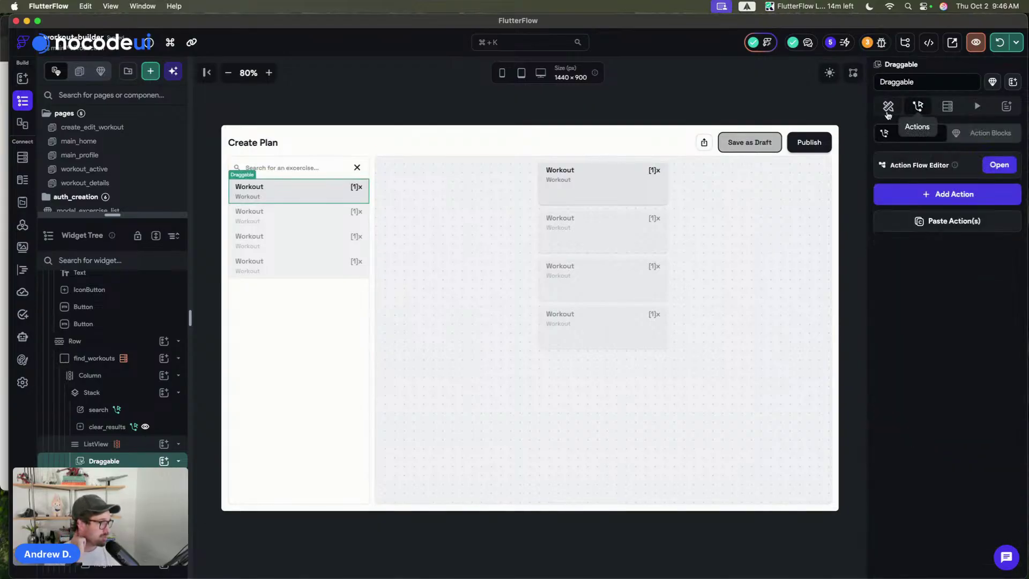
{"action": "left_click", "coordinate": [998, 164]}
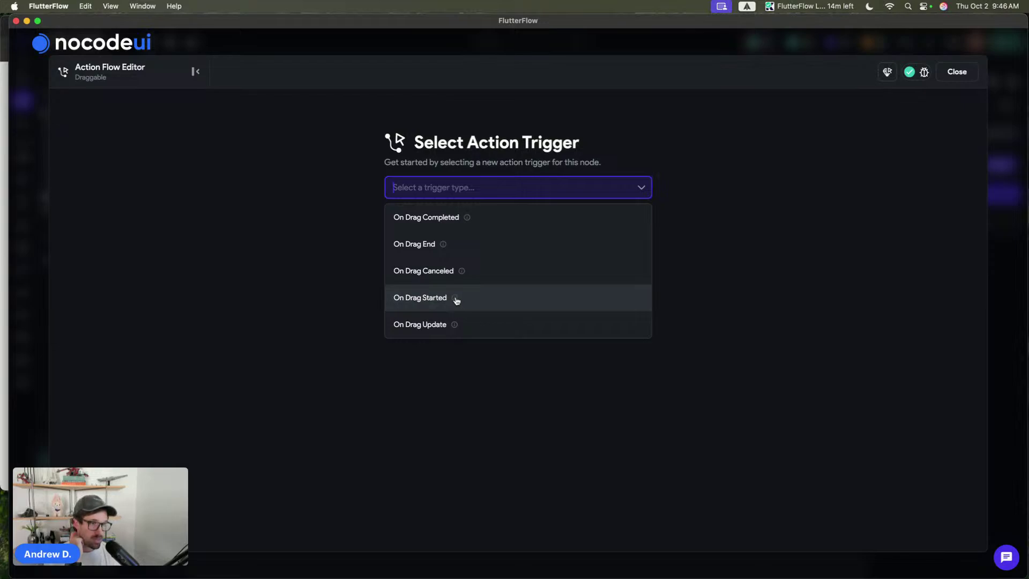
{"action": "left_click", "coordinate": [529, 114]}
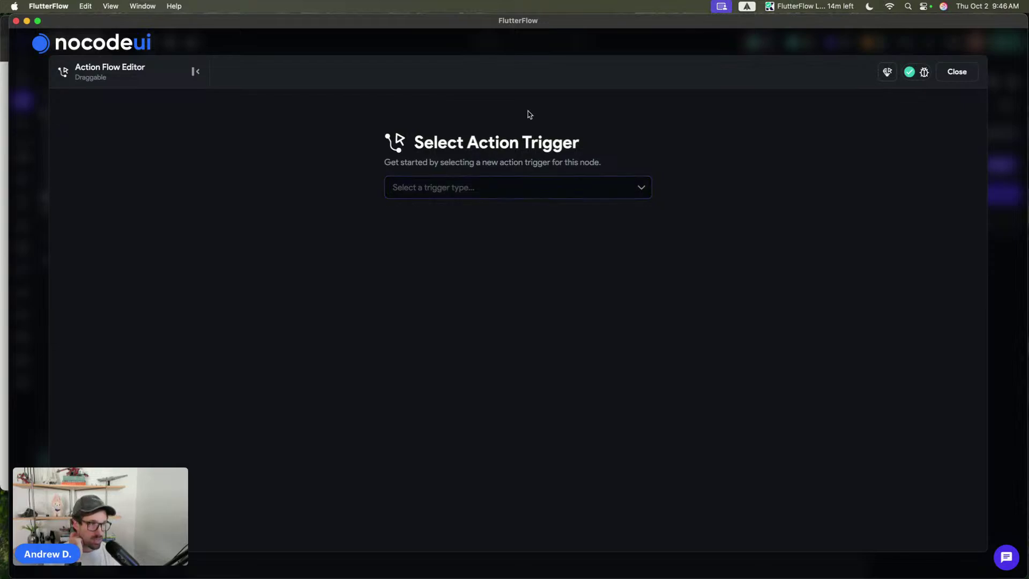
{"action": "left_click", "coordinate": [561, 41]}
{"action": "left_click", "coordinate": [435, 110]}
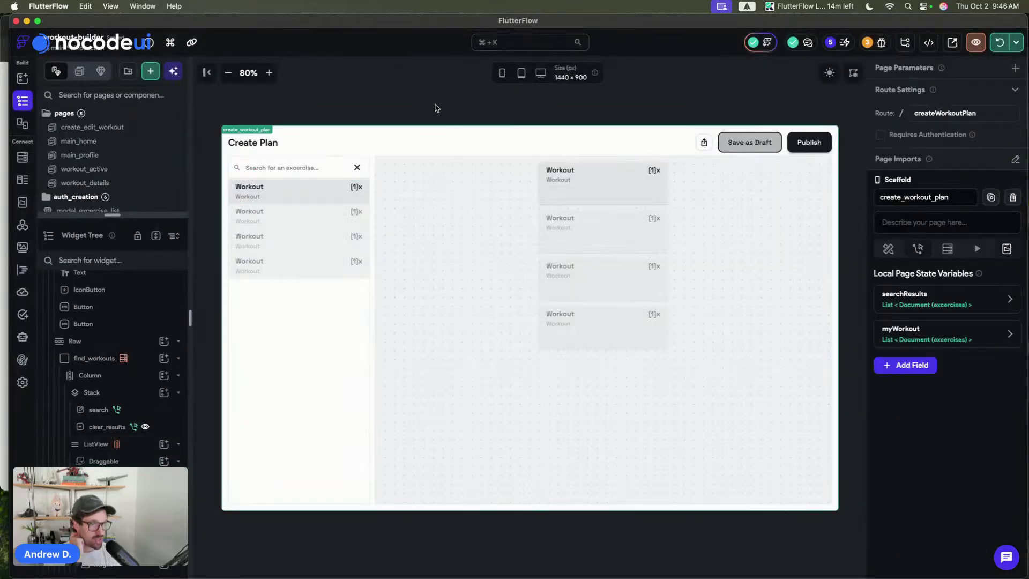
- Select the first exercise item and save the project
{"action": "left_click", "coordinate": [310, 197]}
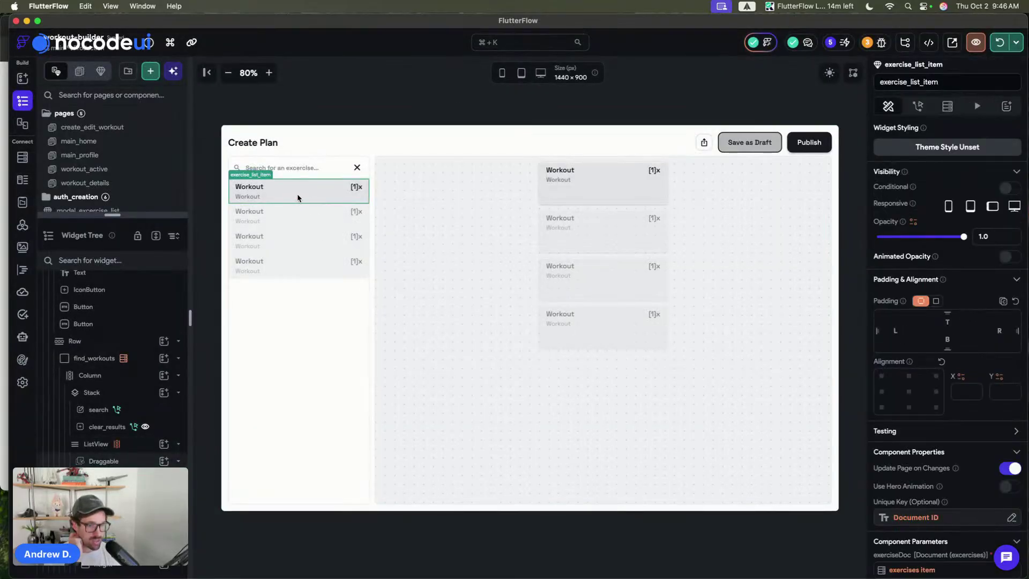
{"action": "left_click", "coordinate": [427, 89]}
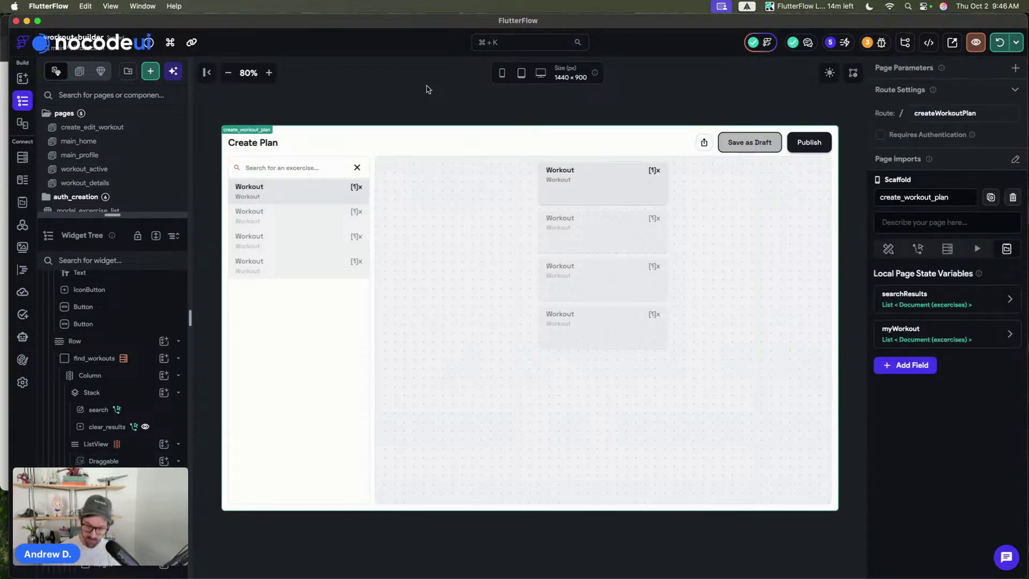
{"action": "left_click", "coordinate": [343, 201]}
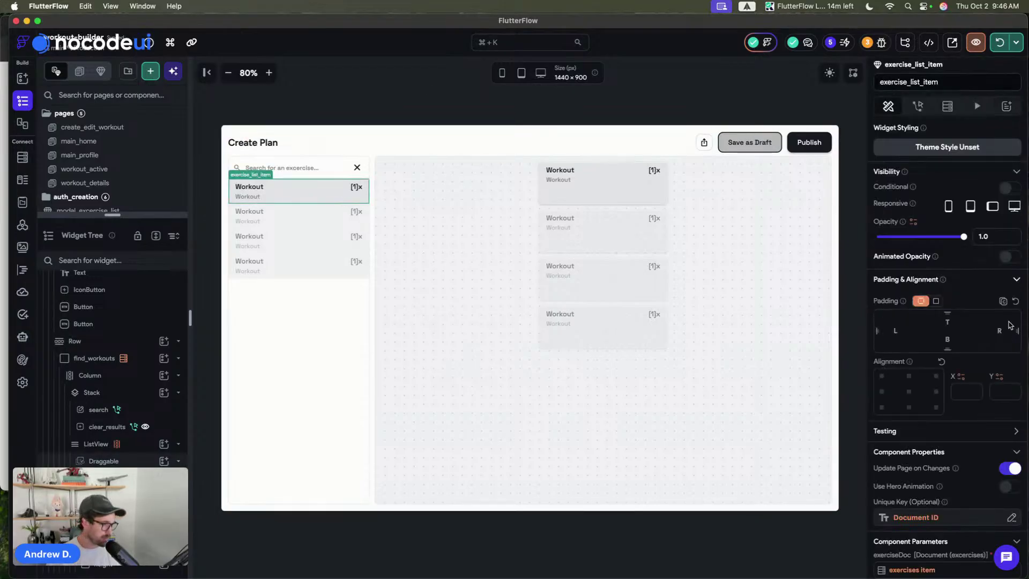
{"action": "key", "text": "super+s"}
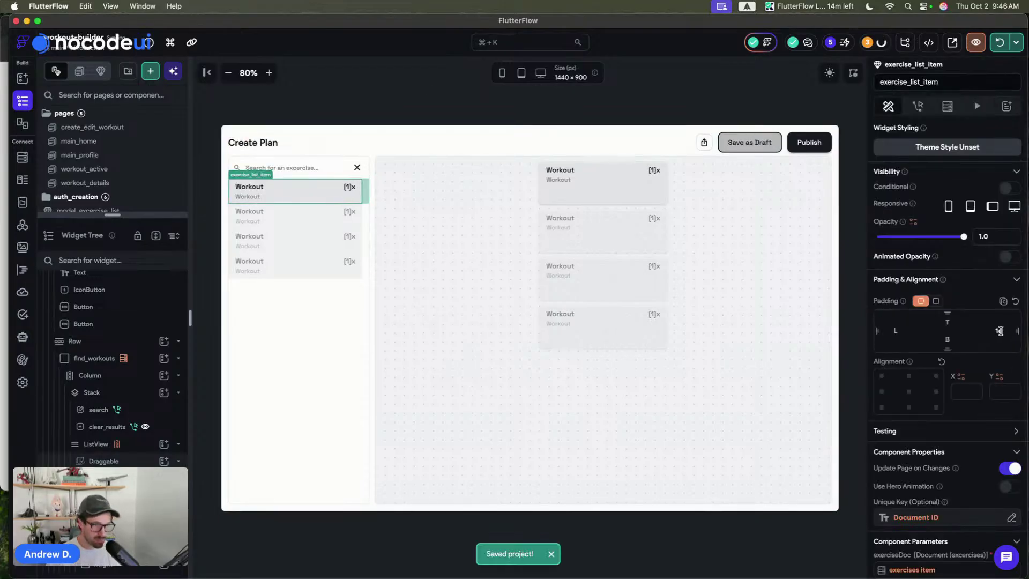
- Set the exercise item's right padding to 32
{"action": "left_click", "coordinate": [1007, 331]}
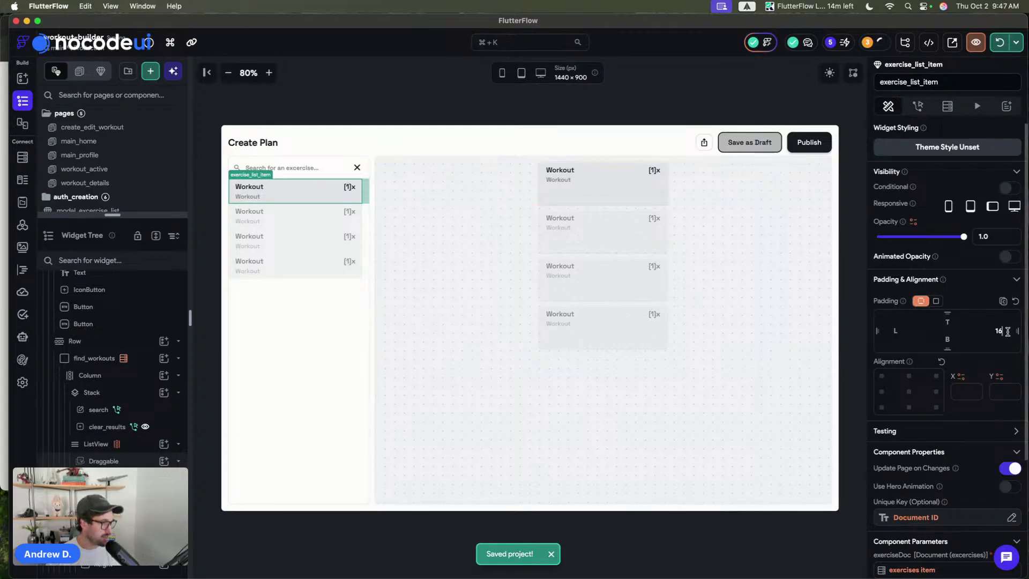
{"action": "key", "text": "BackSpace"}
{"action": "key", "text": "BackSpace"}
{"action": "type", "text": "32"}
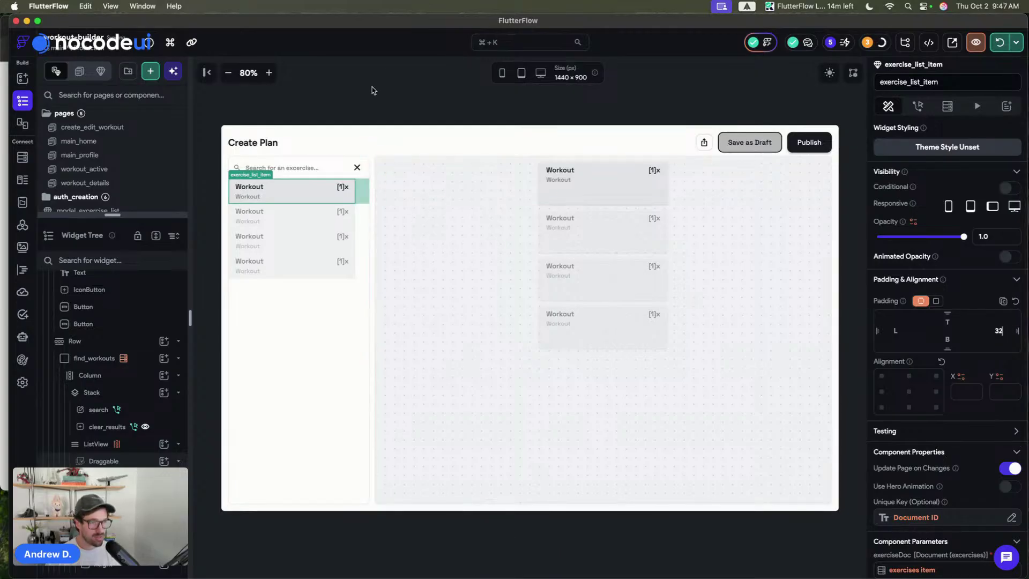
{"action": "left_click", "coordinate": [384, 90]}
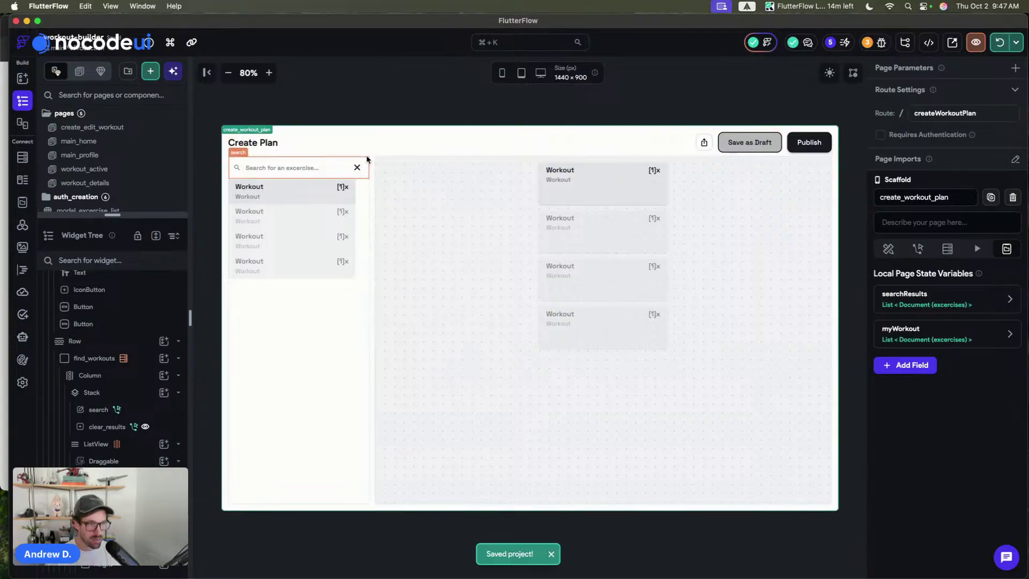
- Widen the find_workouts container from 330 to 370 px
{"action": "left_click", "coordinate": [364, 327]}
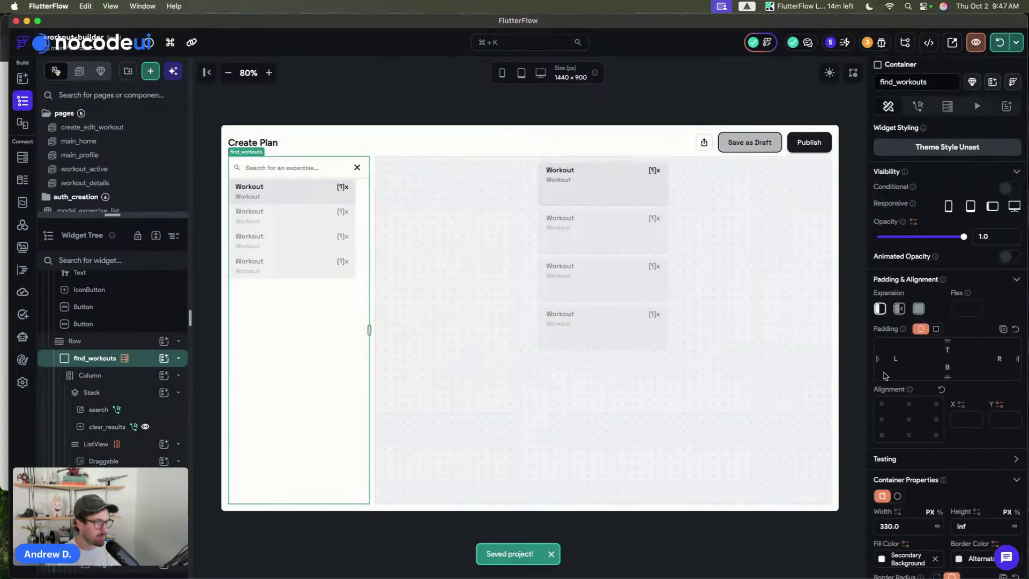
{"action": "key", "text": "shift+Up"}
{"action": "key", "text": "shift+Up"}
{"action": "key", "text": "shift+Up"}
{"action": "key", "text": "shift+Up"}
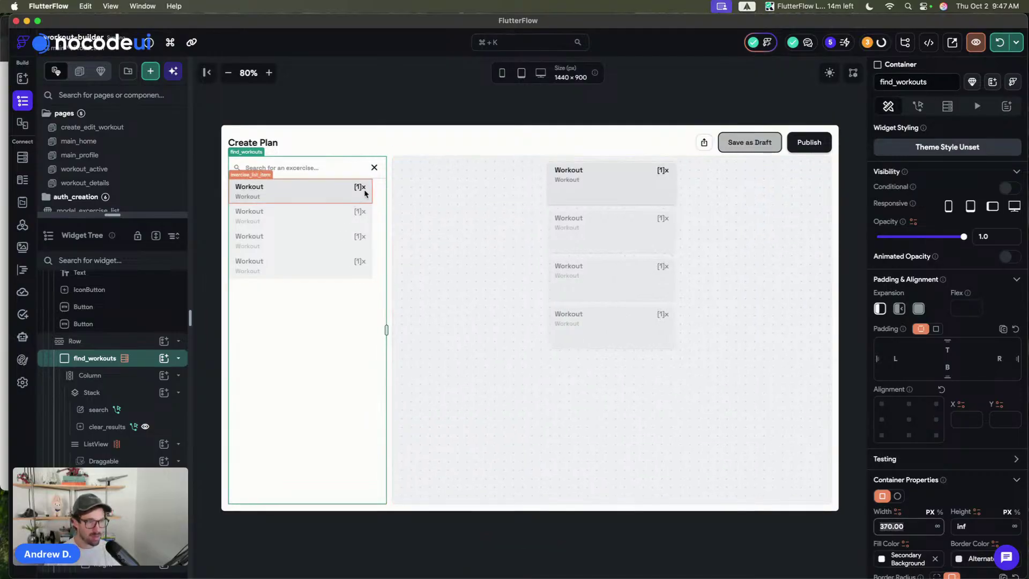
{"action": "left_click", "coordinate": [380, 192]}
{"action": "left_click", "coordinate": [418, 129]}
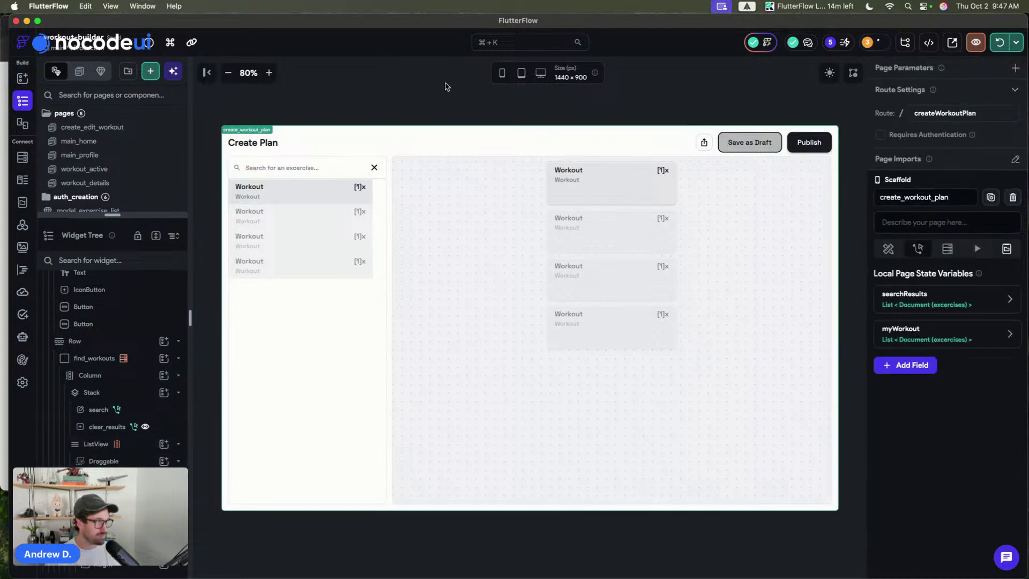
- Hot-reload the preview, then search the exercise list for 'bycles' and scroll the results
{"action": "left_click", "coordinate": [1000, 43]}
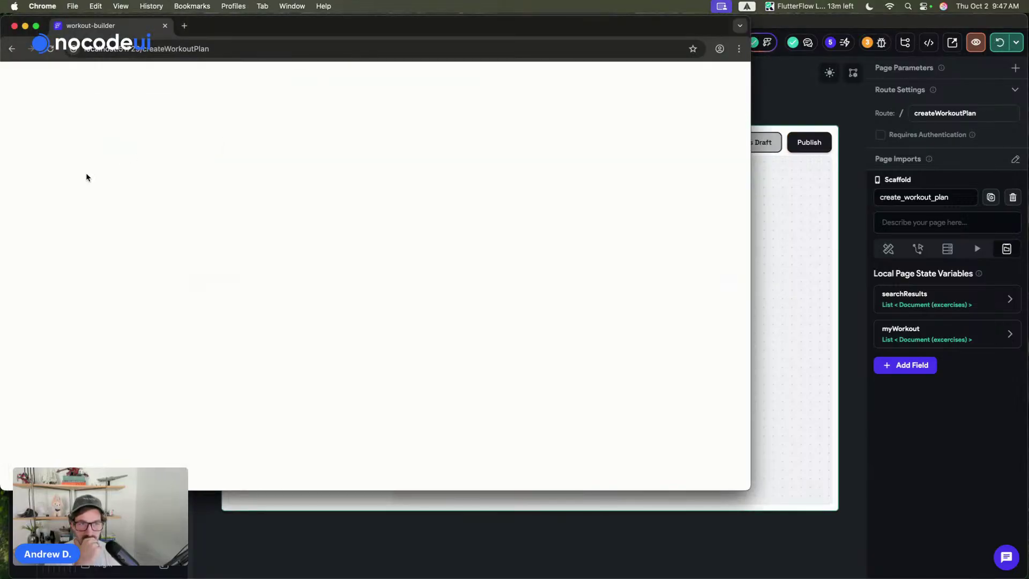
{"action": "left_click_drag", "start_coordinate": [241, 30], "coordinate": [251, 28]}
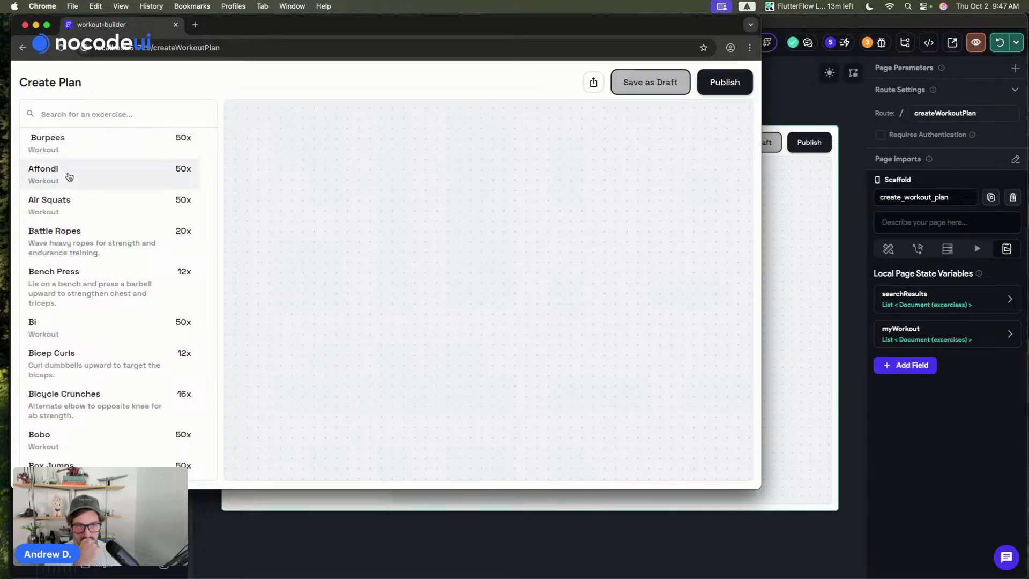
{"action": "left_click", "coordinate": [103, 114]}
{"action": "type", "text": "b"}
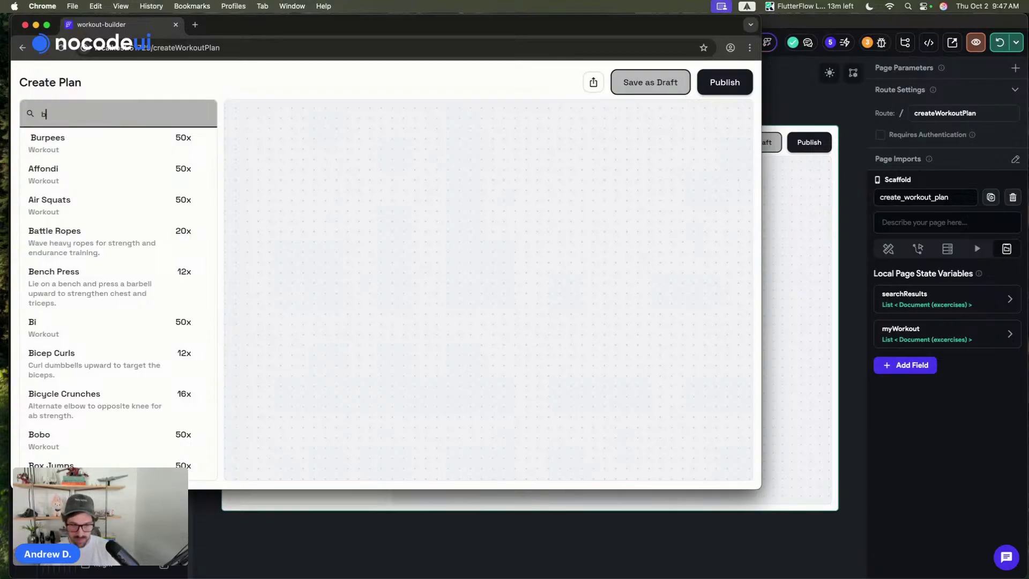
{"action": "type", "text": "ycles"}
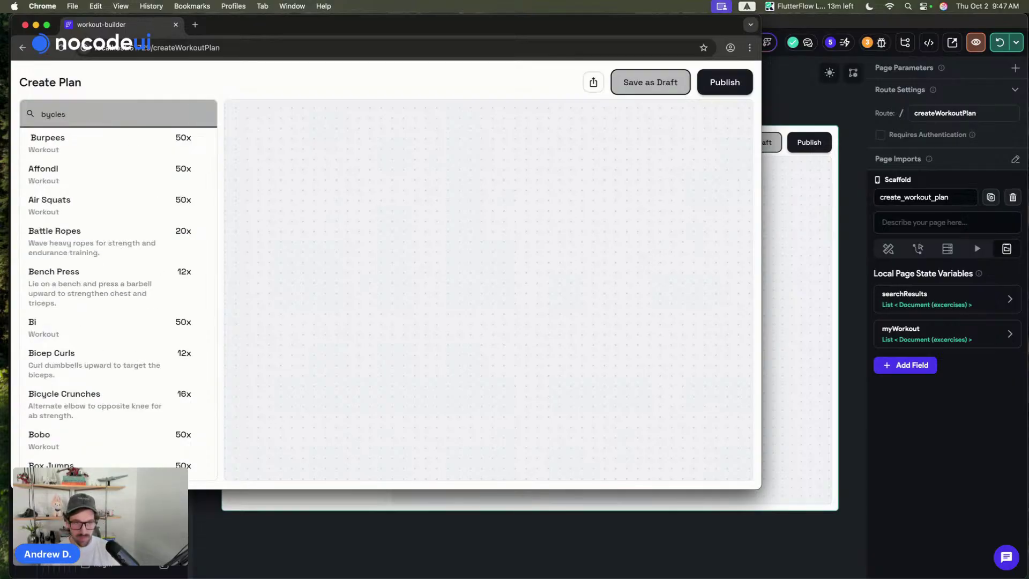
{"action": "scroll", "coordinate": [167, 307], "scroll_direction": "down", "scroll_amount": 15}
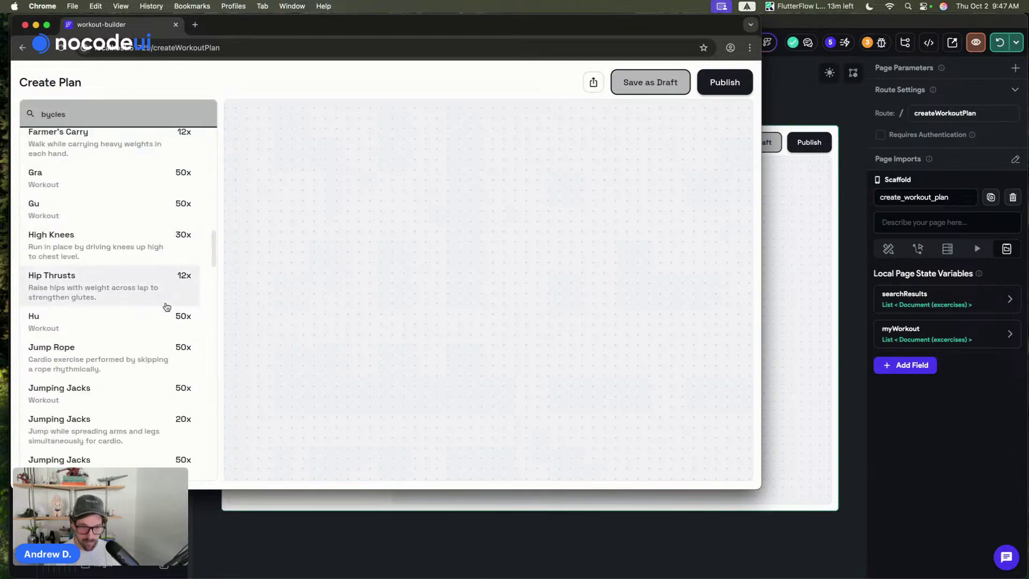
{"action": "scroll", "coordinate": [166, 306], "scroll_direction": "down", "scroll_amount": 3}
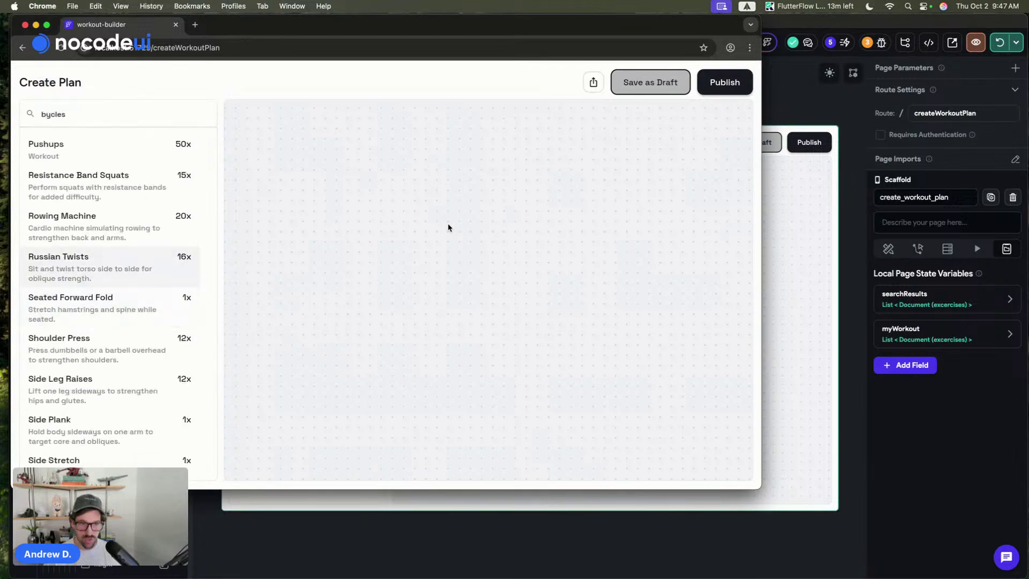
- Clear the search text and scroll through the full exercise list
{"action": "double_click", "coordinate": [64, 114]}
{"action": "key", "text": "BackSpace"}
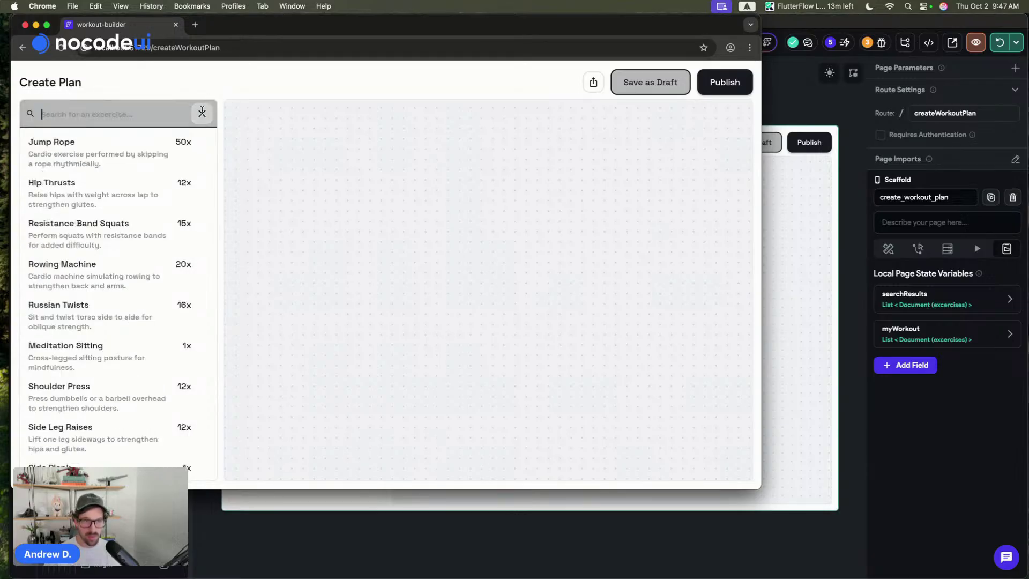
{"action": "left_click", "coordinate": [202, 112]}
{"action": "scroll", "coordinate": [145, 227], "scroll_direction": "down", "scroll_amount": 10}
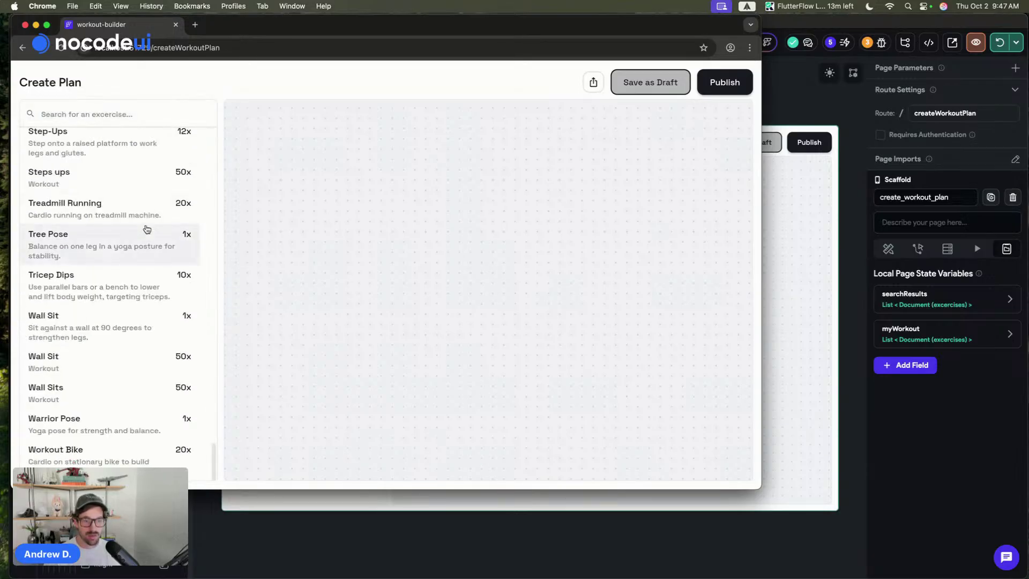
{"action": "scroll", "coordinate": [146, 229], "scroll_direction": "up", "scroll_amount": 15}
{"action": "scroll", "coordinate": [147, 230], "scroll_direction": "up", "scroll_amount": 10}
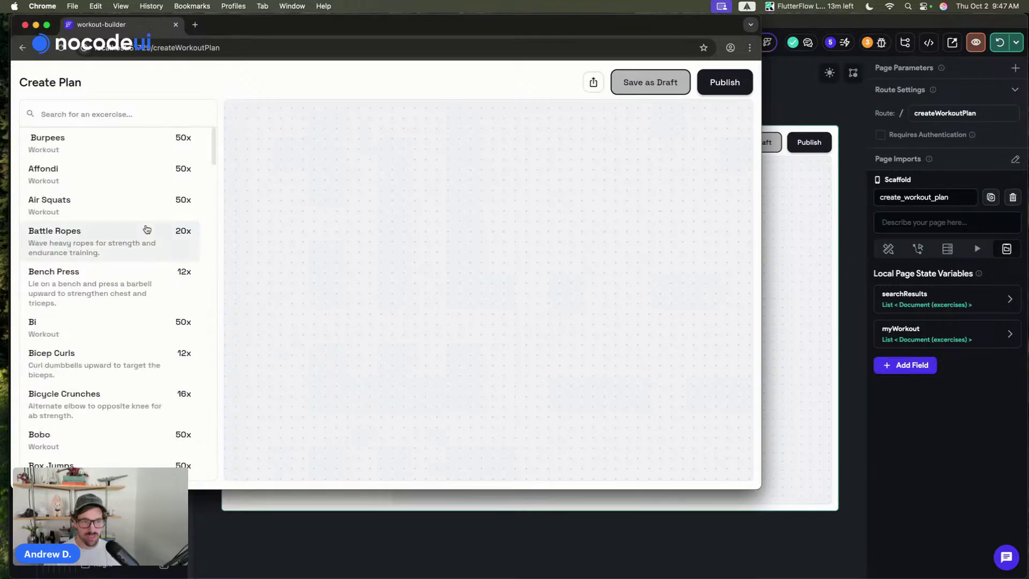
- Leave the Chrome preview and return to the FlutterFlow editor
{"action": "left_click", "coordinate": [420, 48]}
{"action": "left_click", "coordinate": [374, 96]}
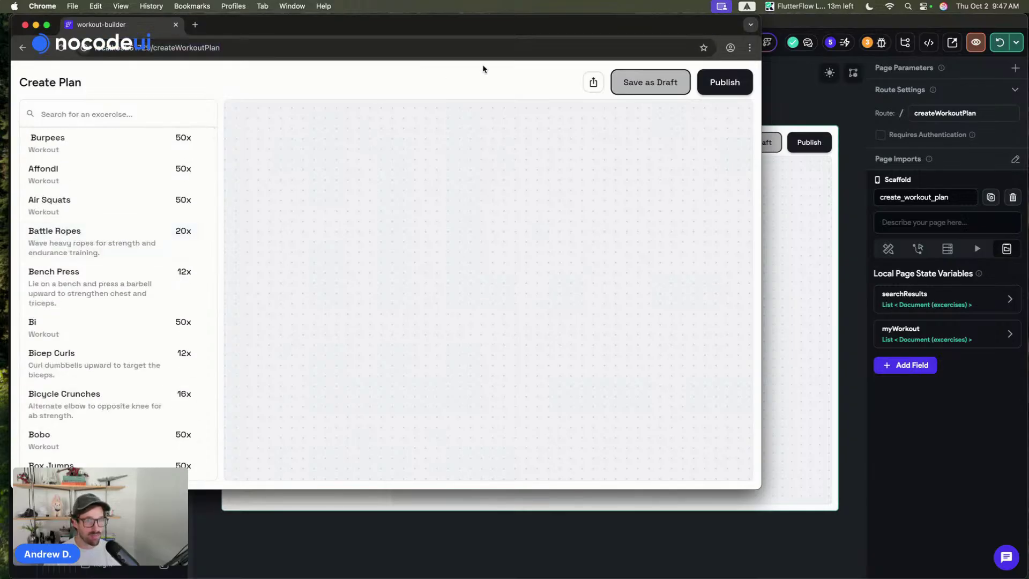
{"action": "left_click", "coordinate": [804, 75]}
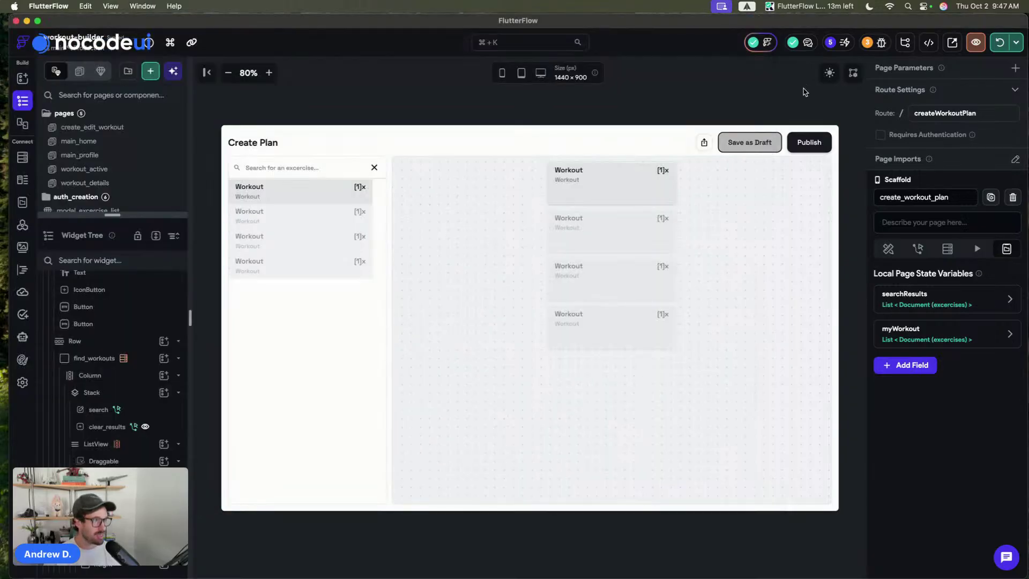
- Launch a new test run of the app on the Chrome device
{"action": "left_click", "coordinate": [1015, 42]}
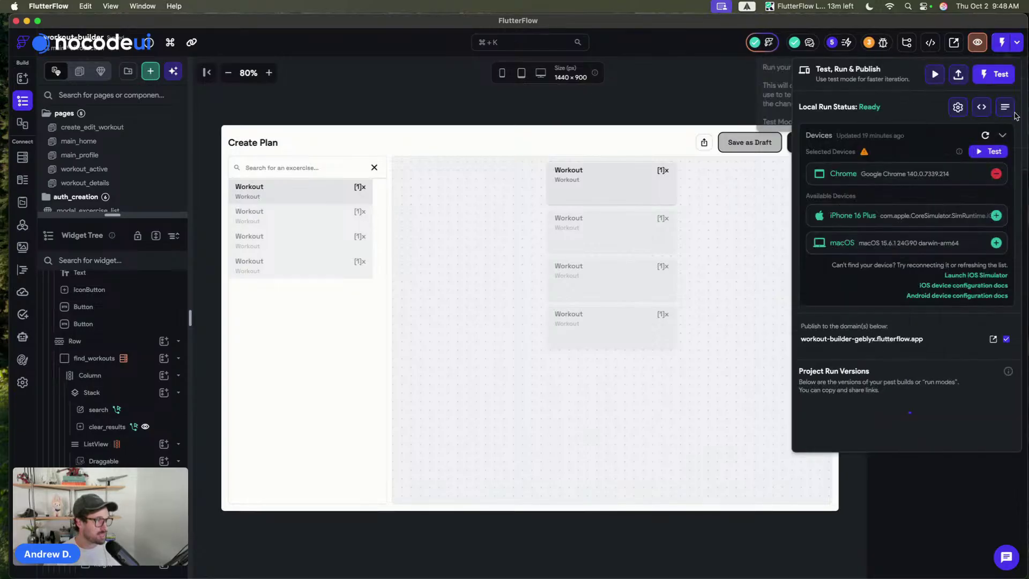
{"action": "left_click", "coordinate": [990, 154]}
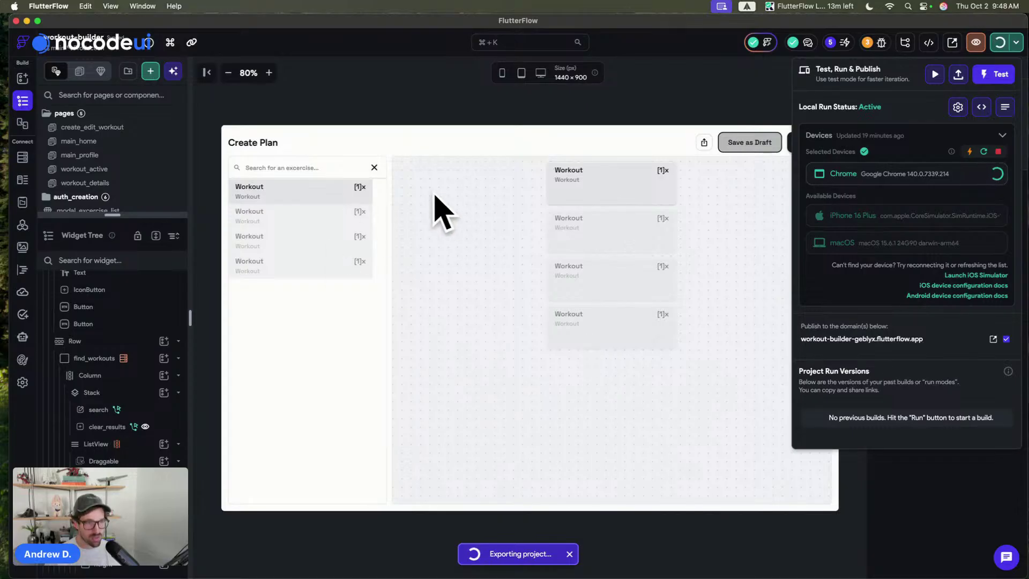
{"action": "left_click", "coordinate": [418, 96]}
- Check the exercise_list_item padding, leave it unchanged, and set canvas zoom to 100%
{"action": "left_click", "coordinate": [356, 193]}
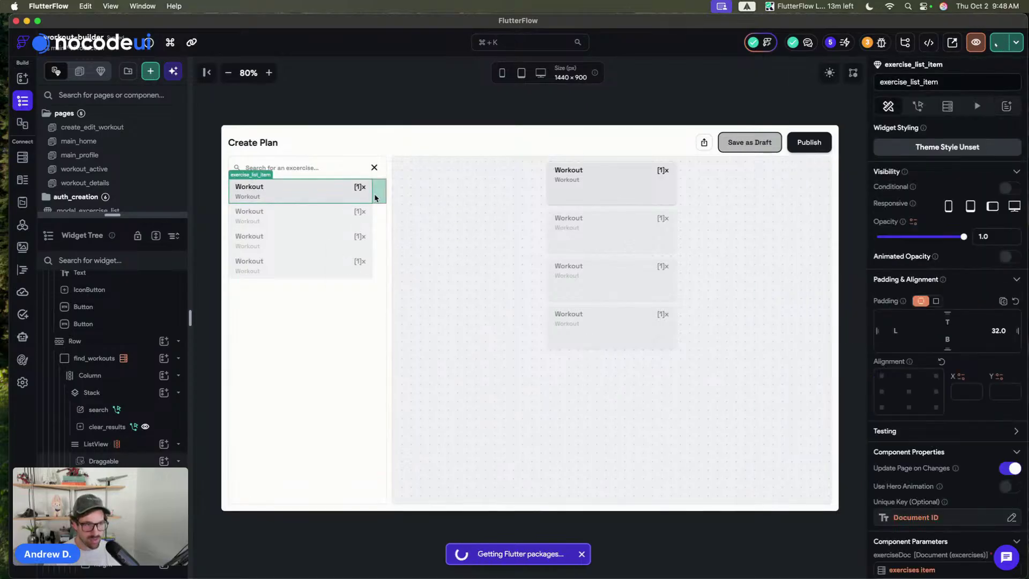
{"action": "left_click", "coordinate": [1007, 331]}
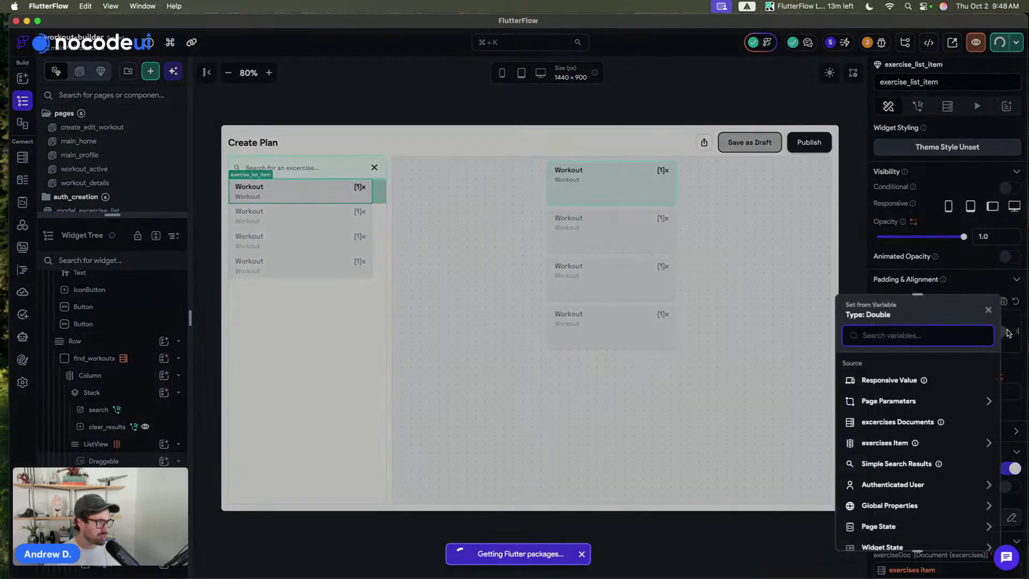
{"action": "left_click", "coordinate": [1008, 332]}
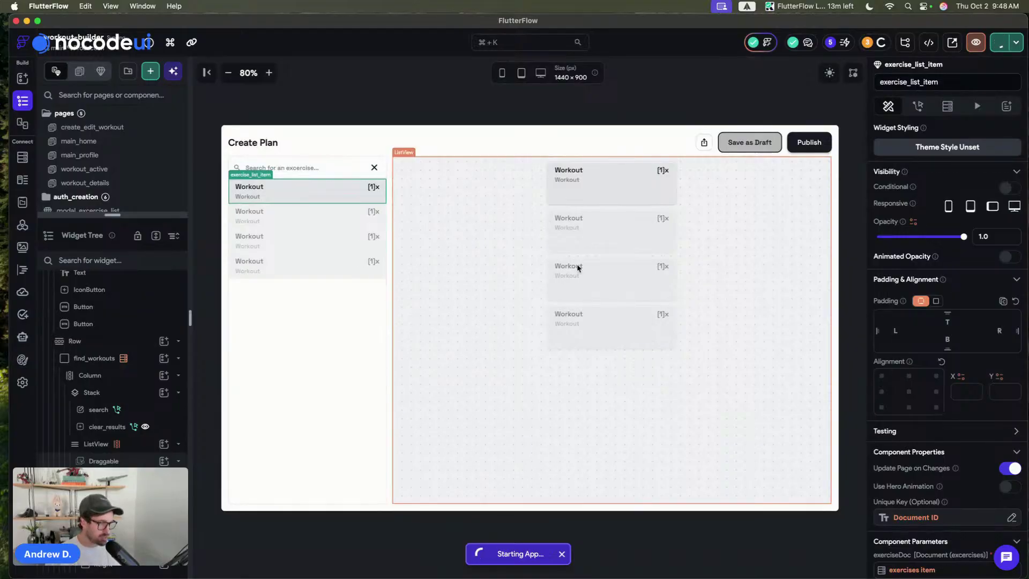
{"action": "left_click", "coordinate": [429, 114]}
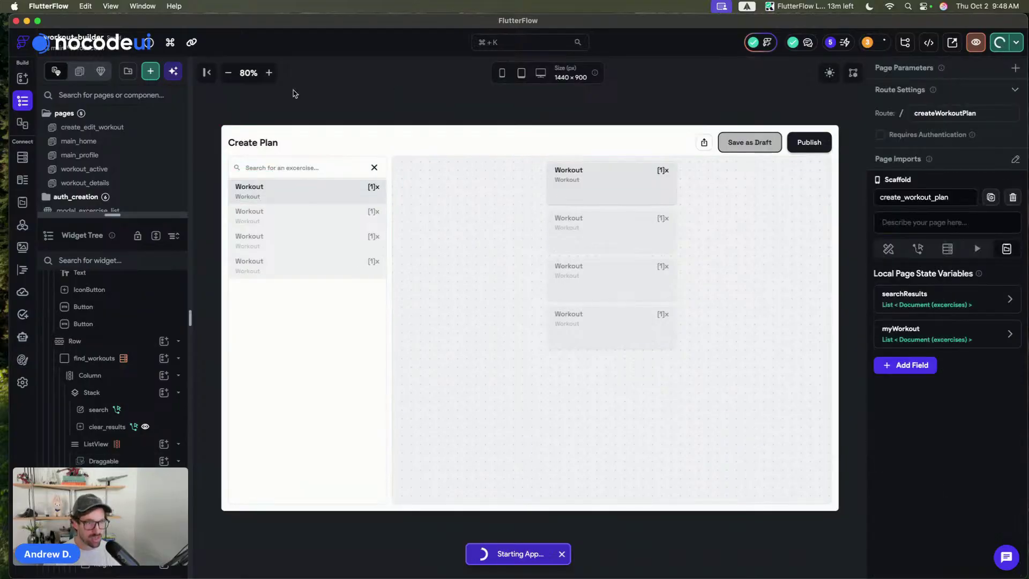
{"action": "left_click", "coordinate": [269, 73]}
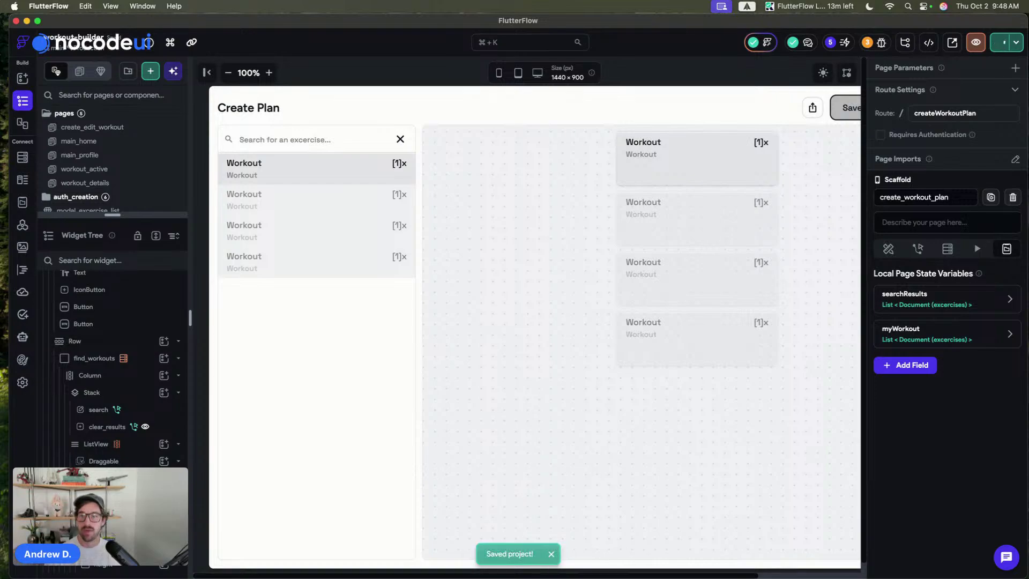
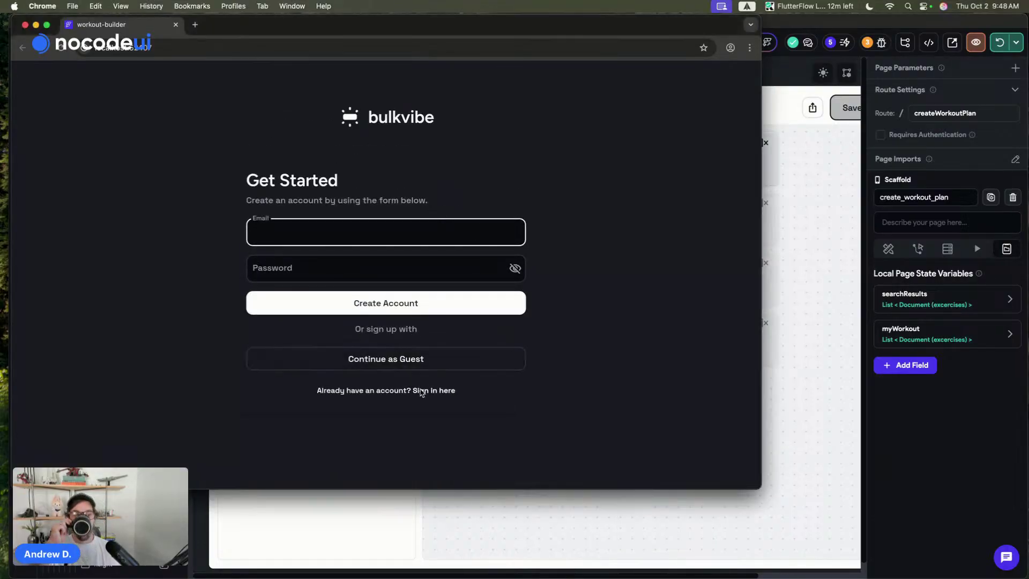
- Sign in to the test app with the account email and password, open Create Plan, and bring Kanban - Base onscreen
{"action": "left_click", "coordinate": [449, 386]}
{"action": "left_click", "coordinate": [449, 389]}
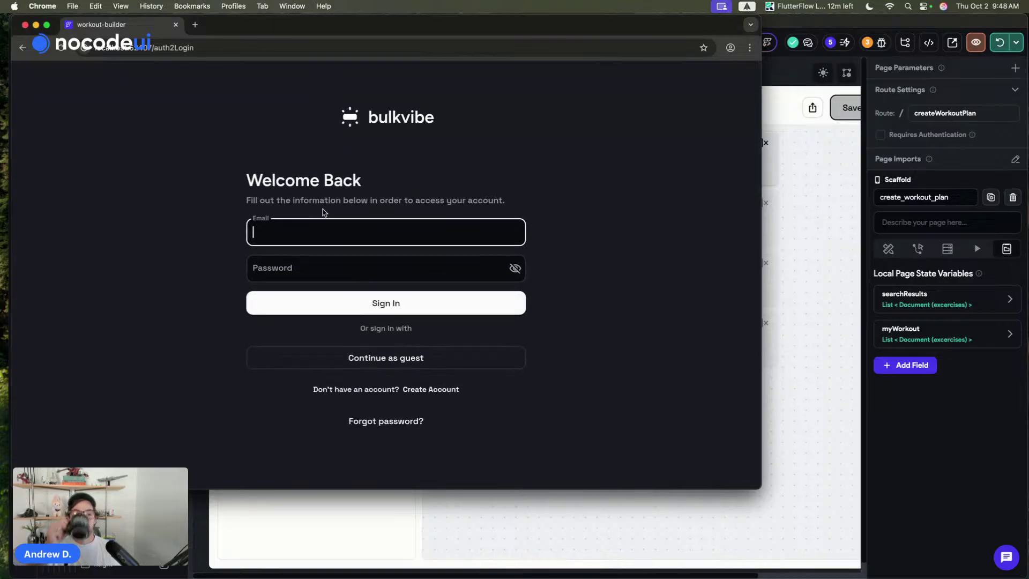
{"action": "left_click", "coordinate": [294, 237]}
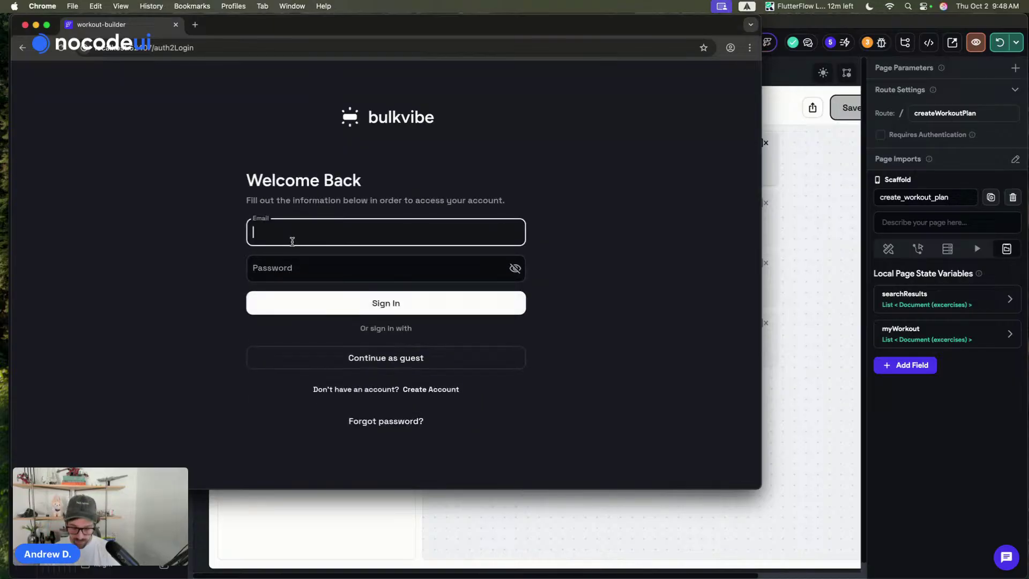
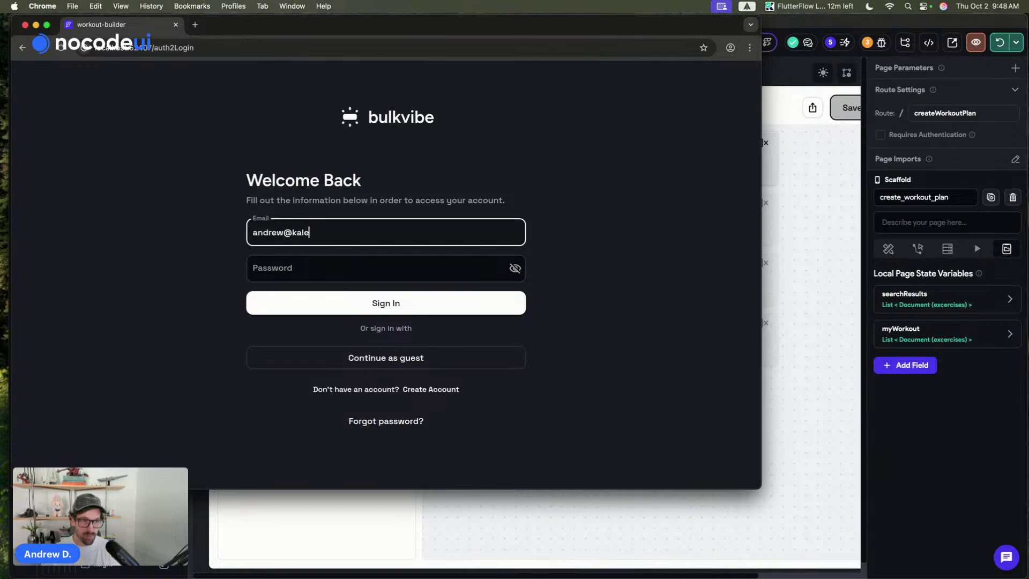
{"action": "key", "text": "Tab"}
{"action": "type", "text": "•••"}
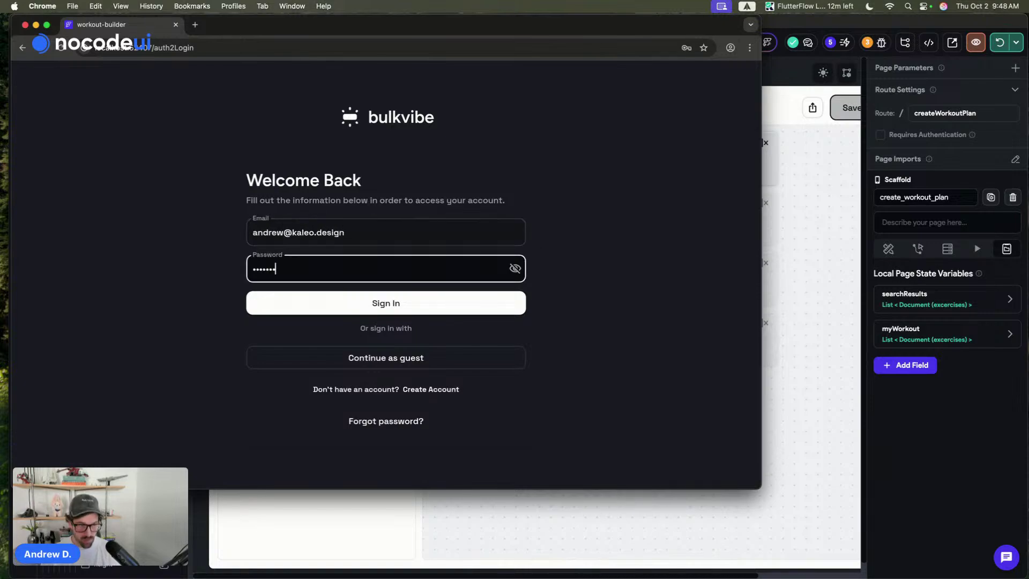
{"action": "type", "text": "••"}
{"action": "left_click", "coordinate": [394, 304]}
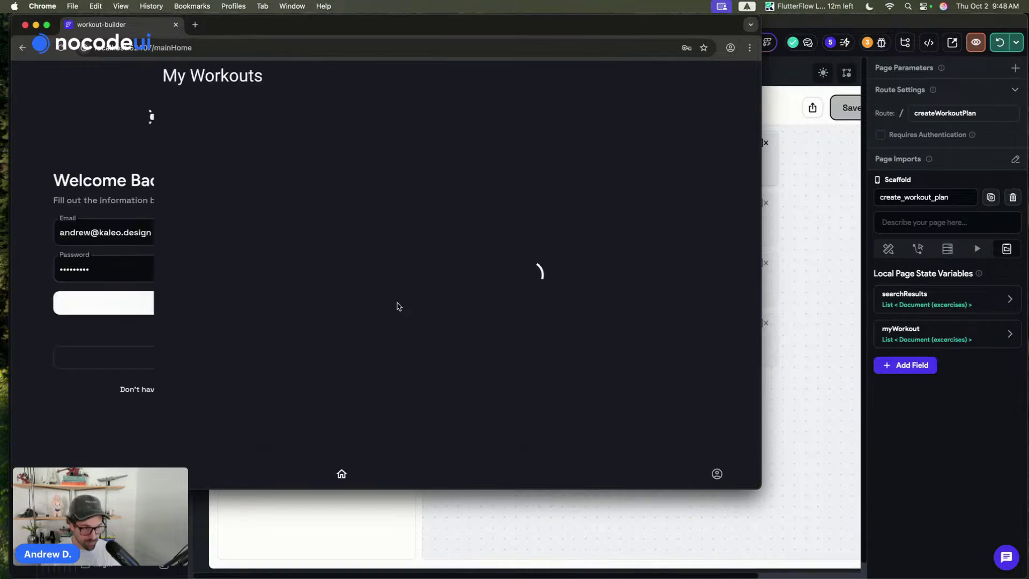
{"action": "left_click", "coordinate": [737, 435]}
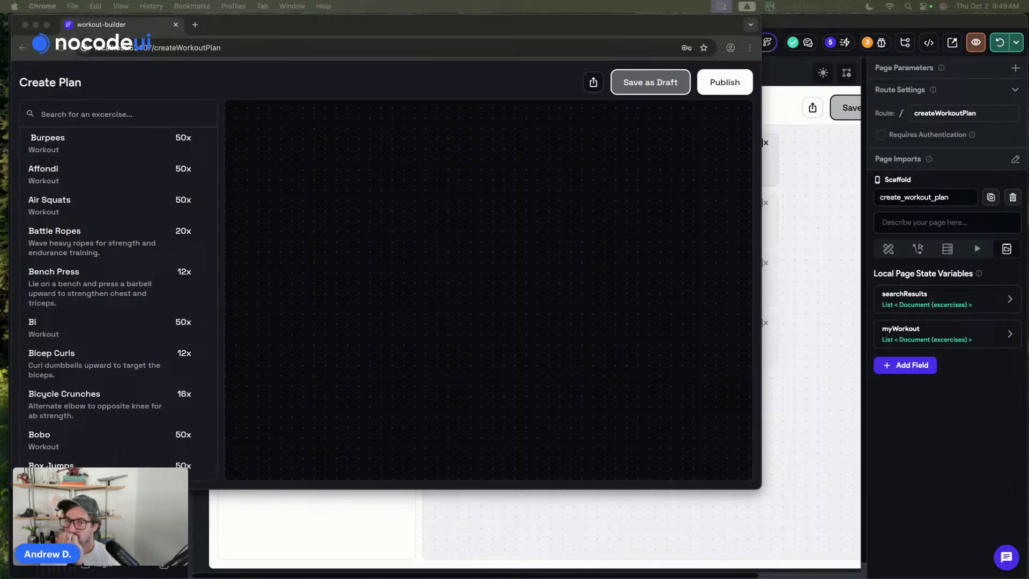
{"action": "left_click_drag", "start_coordinate": [533, 578], "coordinate": [510, 26]}
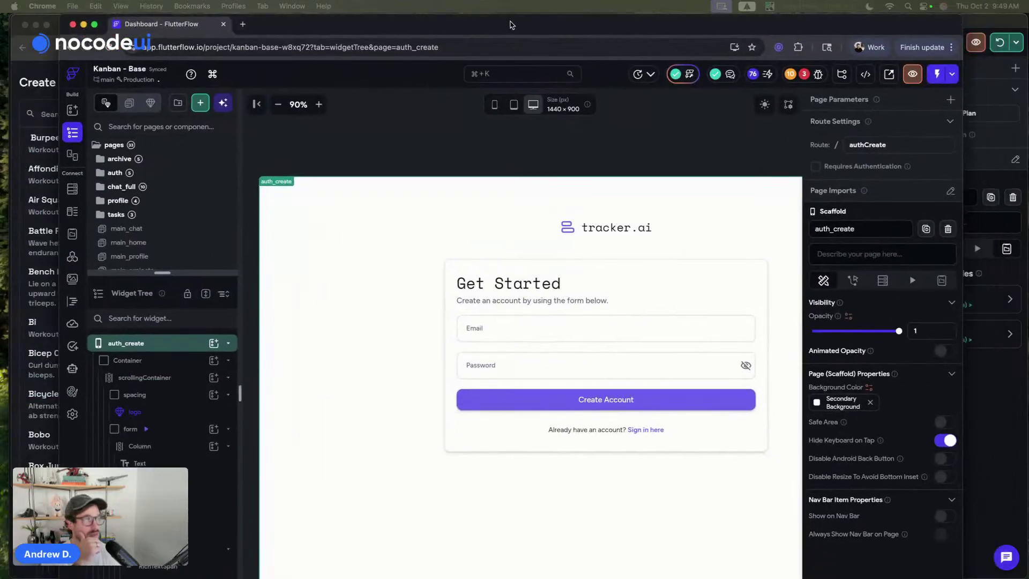
- Maximize the Kanban - Base editor and browse main_profile, main_projects, then the main_home Dashboard
{"action": "double_click", "coordinate": [510, 26]}
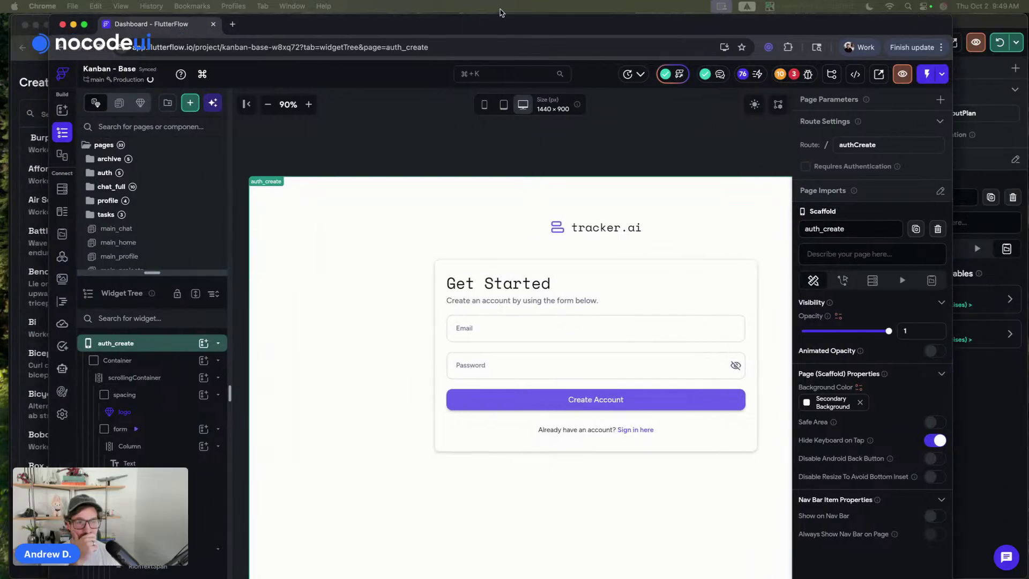
{"action": "scroll", "coordinate": [101, 241], "scroll_direction": "down", "scroll_amount": 2}
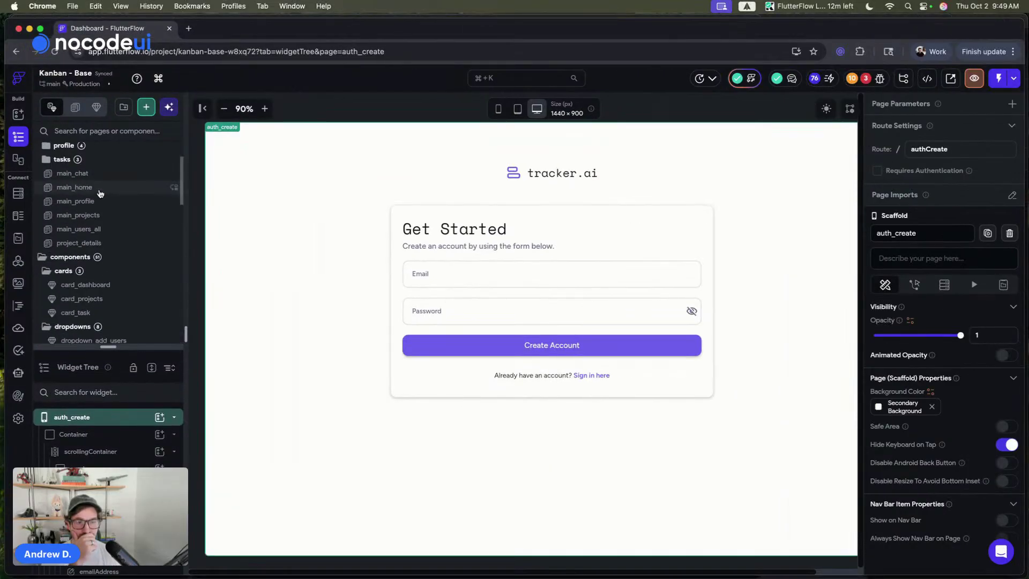
{"action": "left_click", "coordinate": [106, 202]}
{"action": "left_click", "coordinate": [111, 216]}
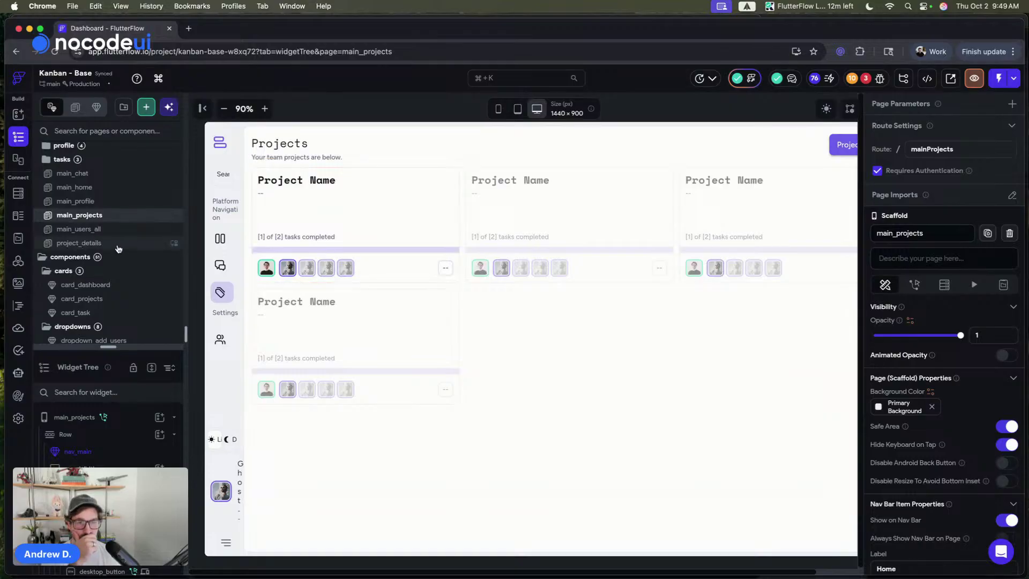
{"action": "left_click", "coordinate": [105, 186]}
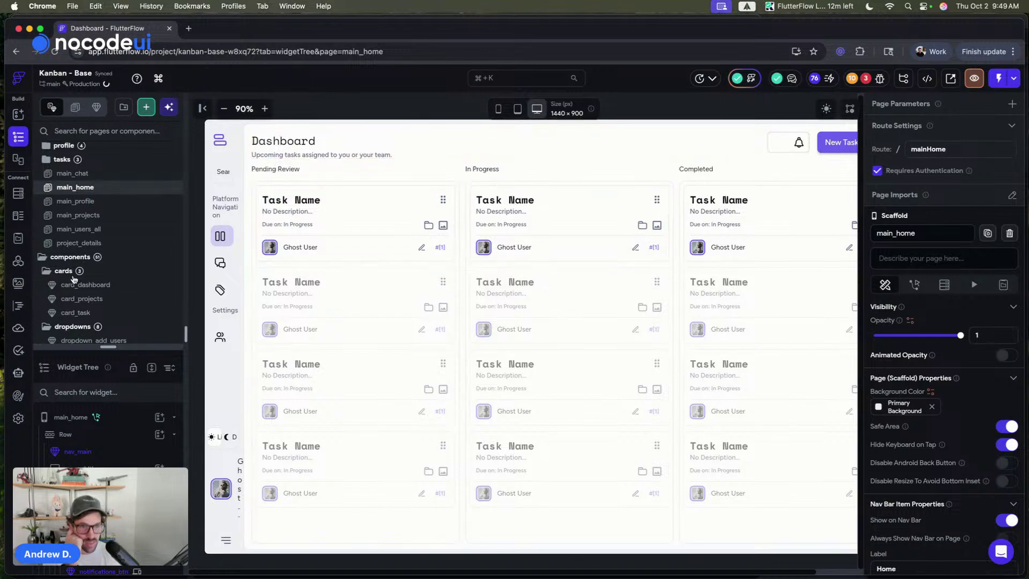
{"action": "left_click_drag", "start_coordinate": [114, 348], "coordinate": [108, 215]}
- Inspect the Pending Review column's task card, DragTarget, ListView and wrapping Container
{"action": "left_click", "coordinate": [355, 194]}
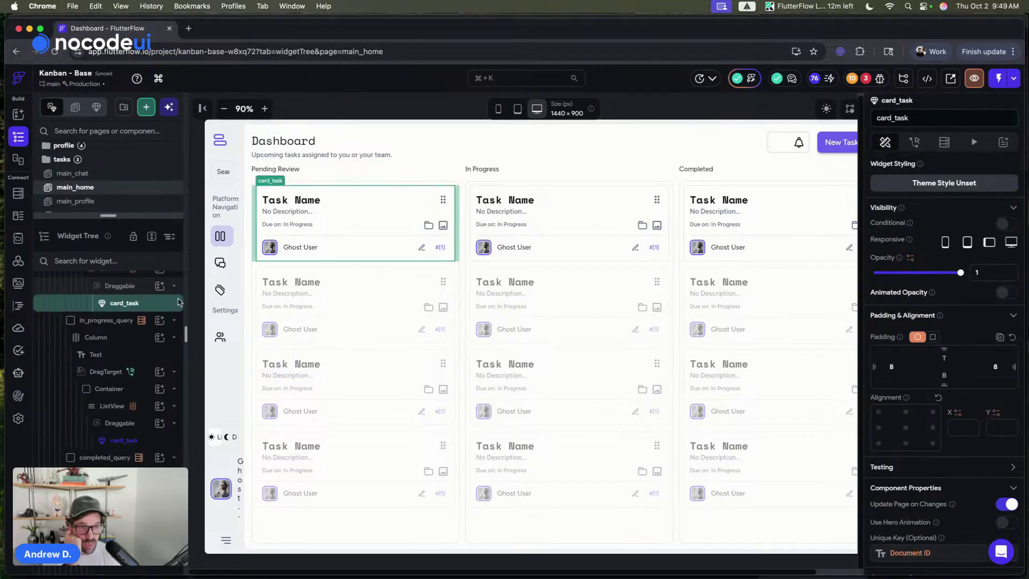
{"action": "scroll", "coordinate": [147, 335], "scroll_direction": "up", "scroll_amount": 2}
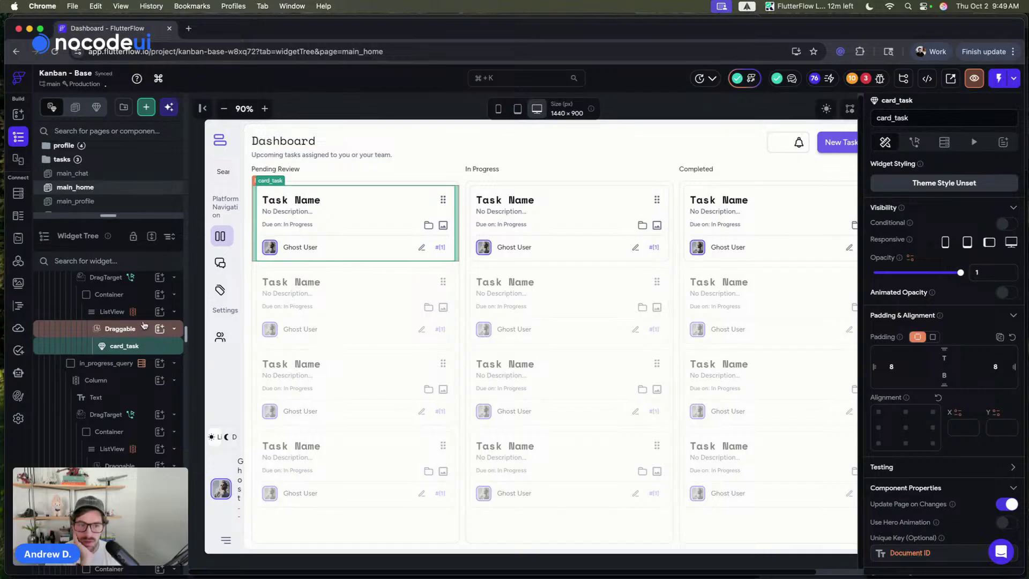
{"action": "scroll", "coordinate": [143, 324], "scroll_direction": "up", "scroll_amount": 2}
{"action": "left_click", "coordinate": [145, 312]}
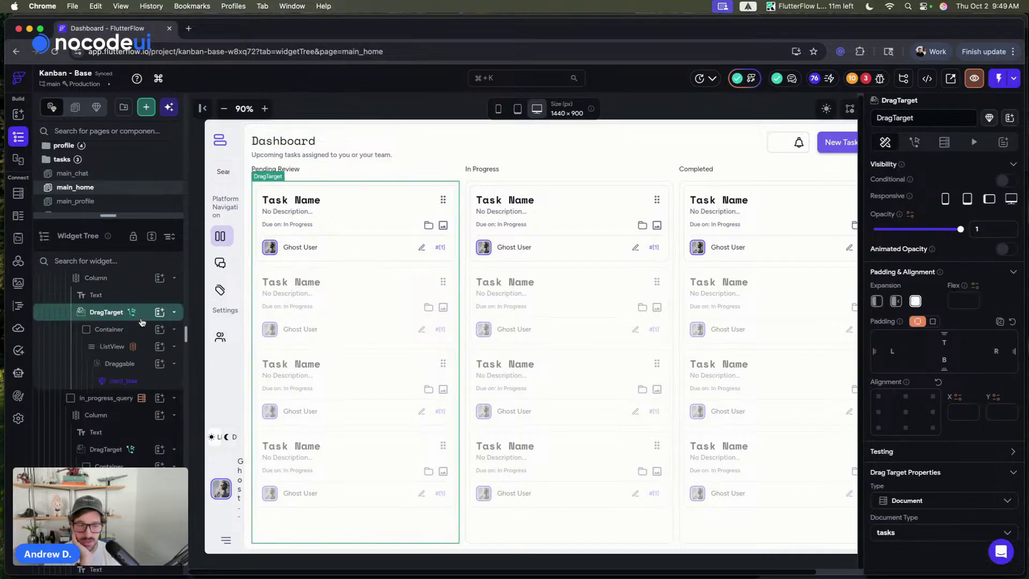
{"action": "left_click", "coordinate": [144, 346]}
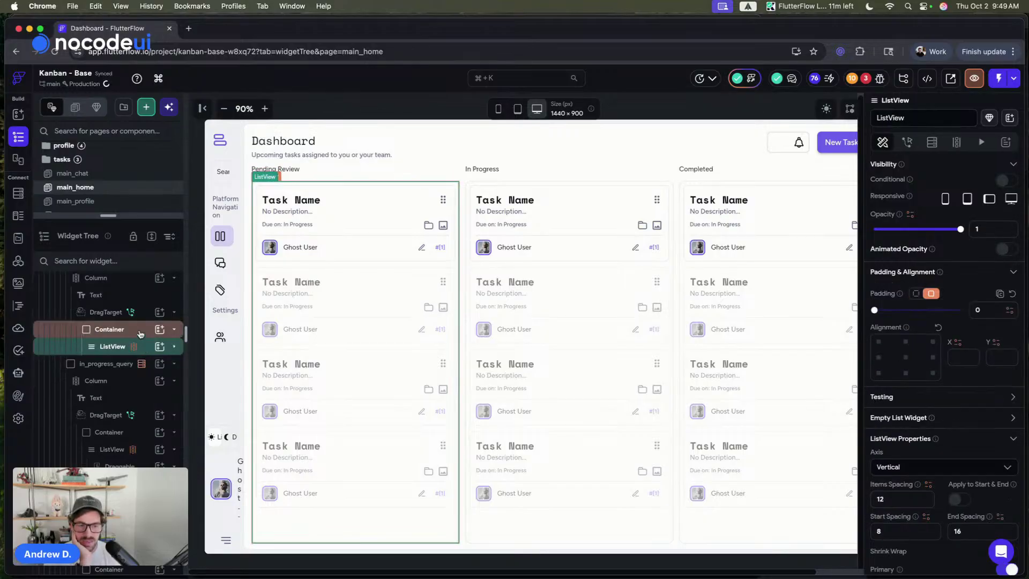
{"action": "left_click", "coordinate": [139, 332]}
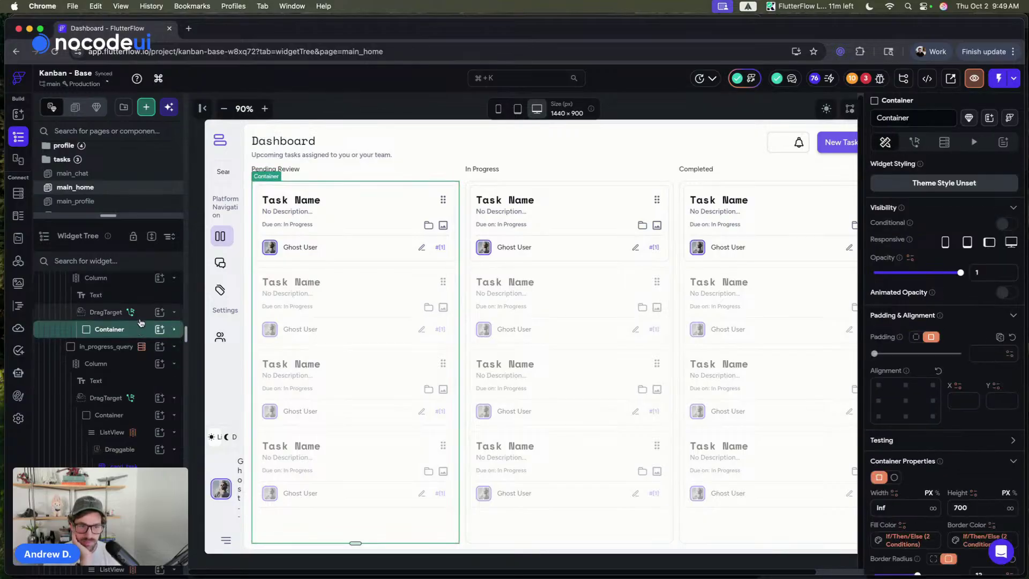
- Select the In Progress column's DragTarget and show its configured actions
{"action": "left_click", "coordinate": [856, 98]}
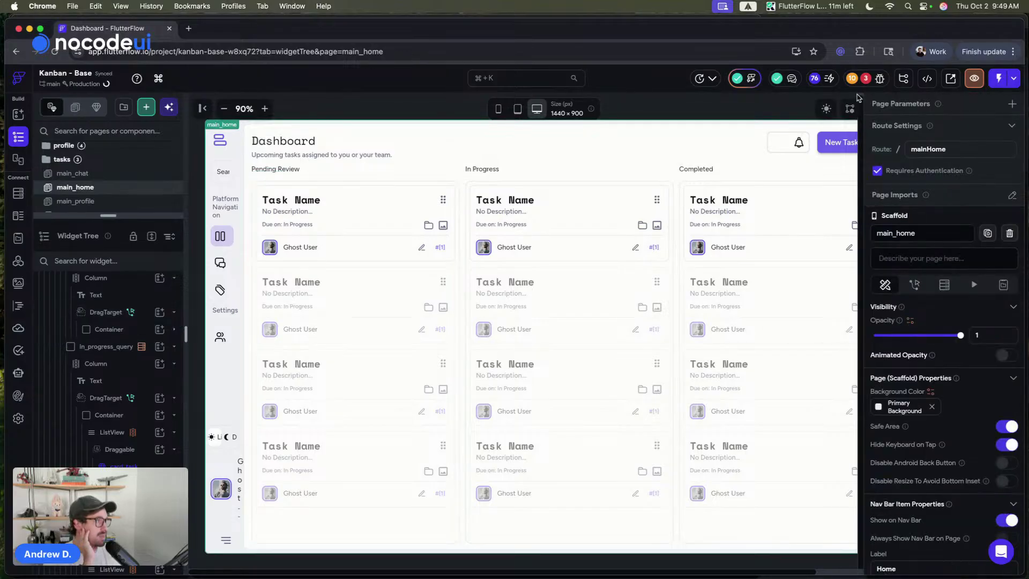
{"action": "left_click", "coordinate": [1013, 80]}
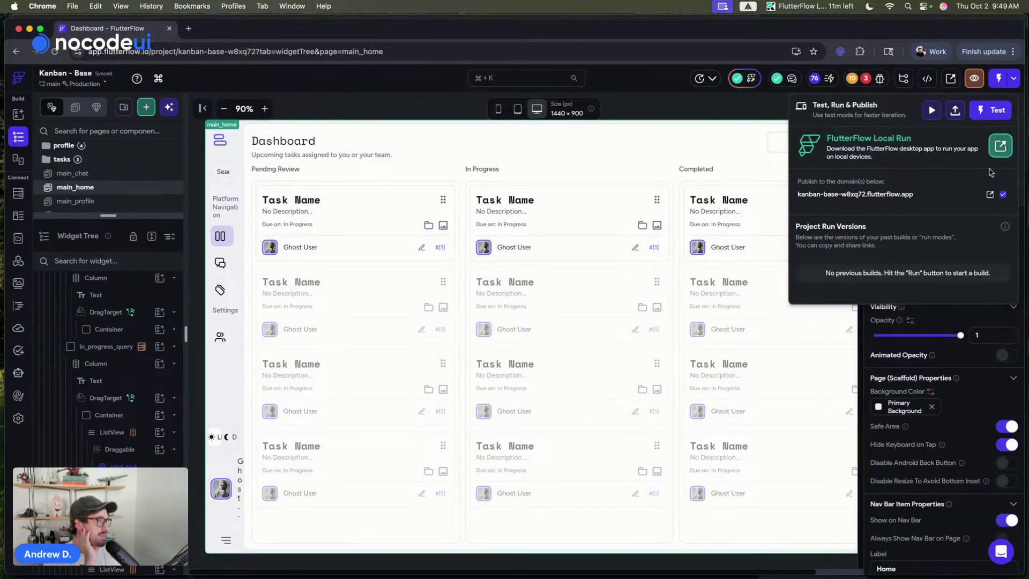
{"action": "left_click", "coordinate": [404, 112]}
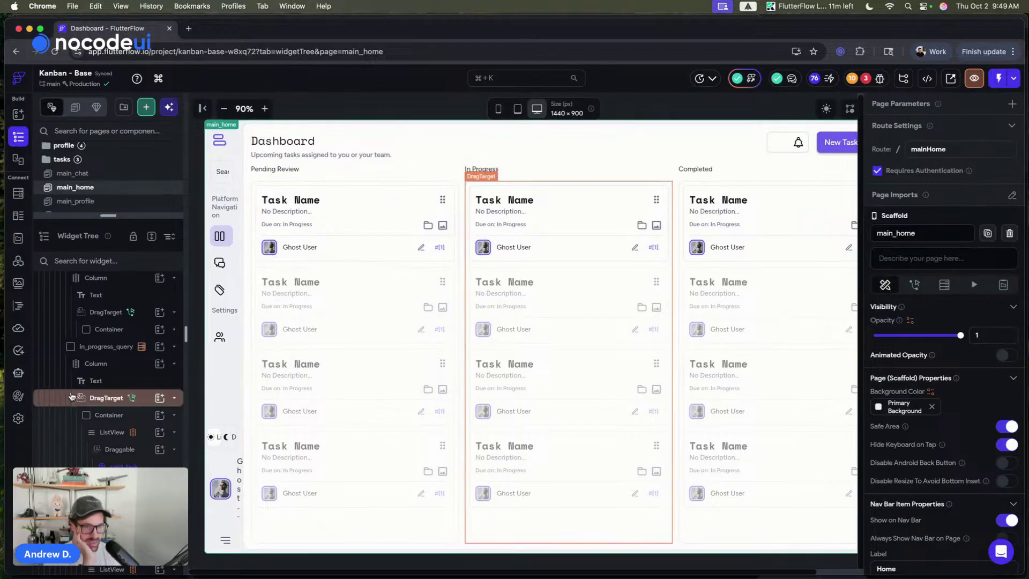
{"action": "left_click", "coordinate": [107, 404]}
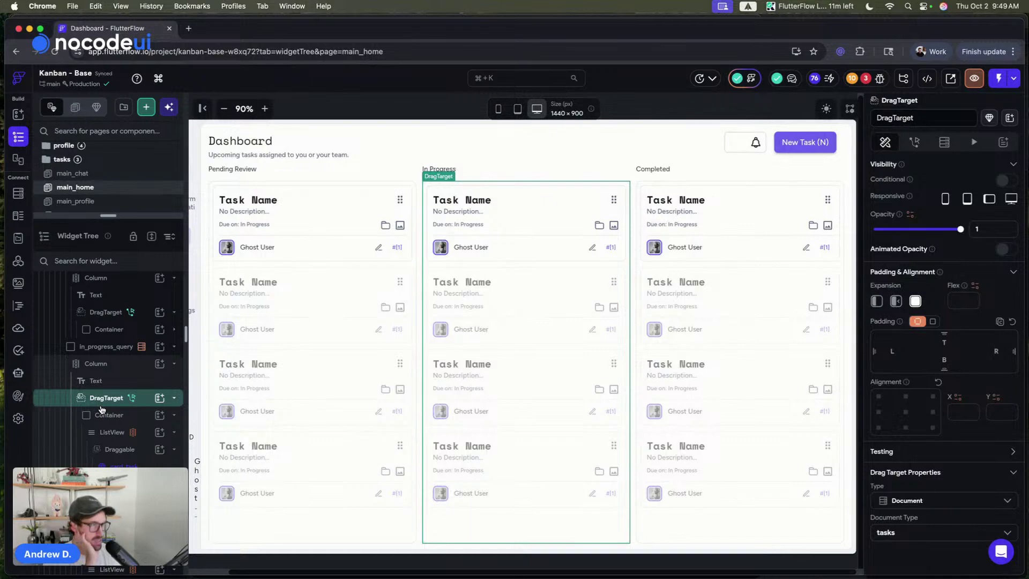
{"action": "left_click", "coordinate": [914, 142]}
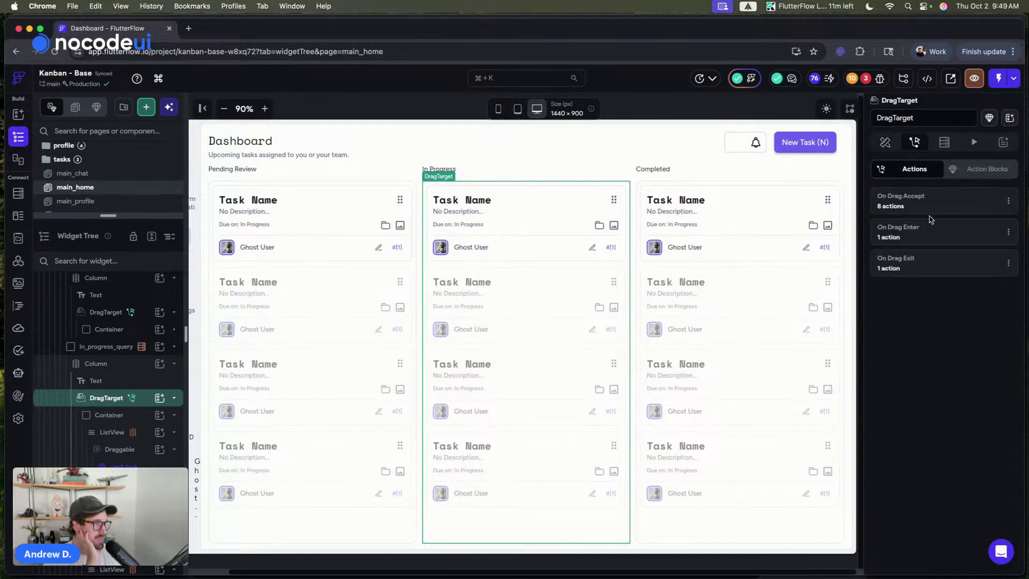
- Review the drag target's On Drag Enter and On Drag Accept action flows
{"action": "left_click", "coordinate": [906, 229]}
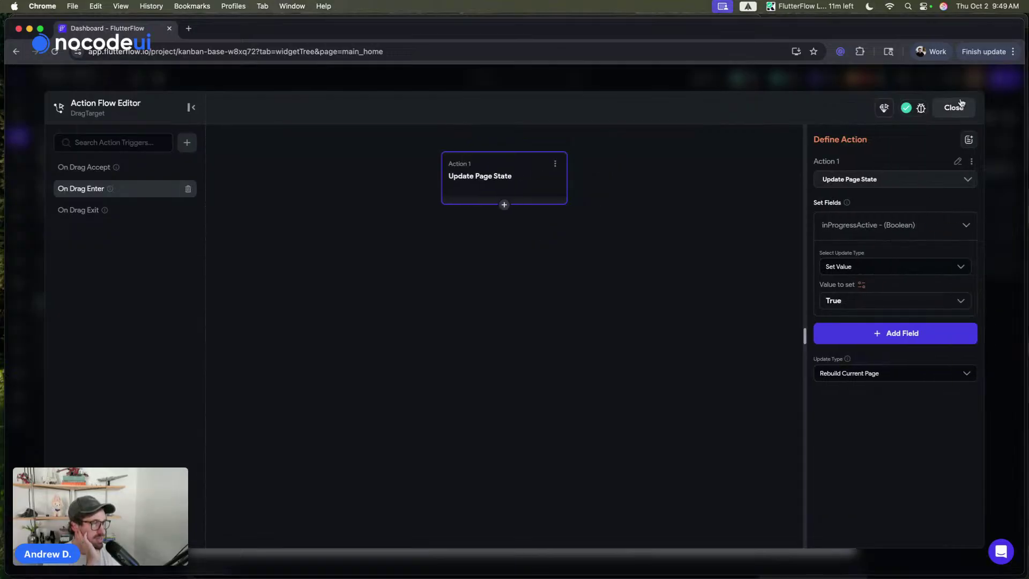
{"action": "left_click", "coordinate": [956, 108]}
{"action": "left_click", "coordinate": [897, 212]}
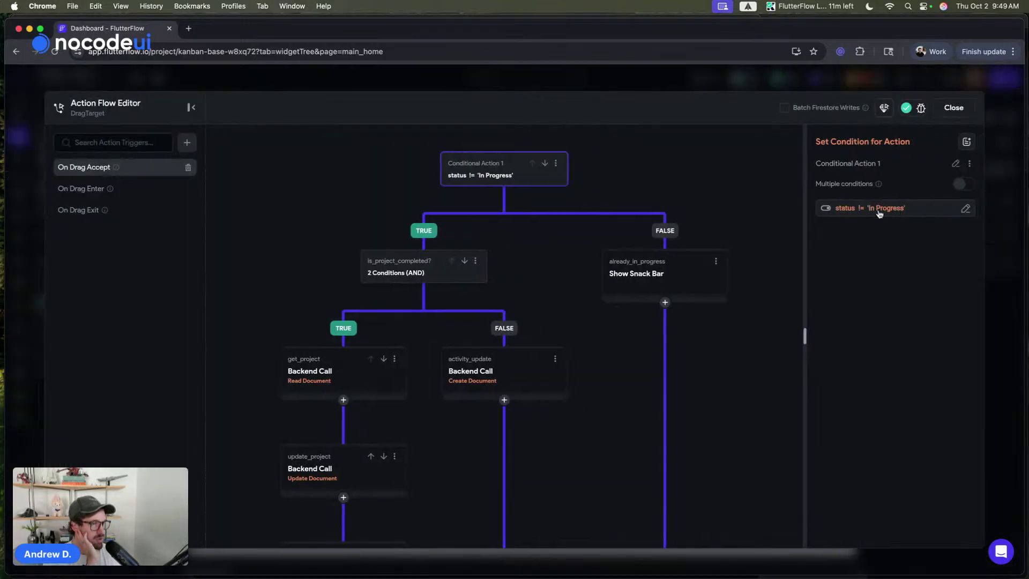
{"action": "scroll", "coordinate": [480, 218], "scroll_direction": "down", "scroll_amount": 5}
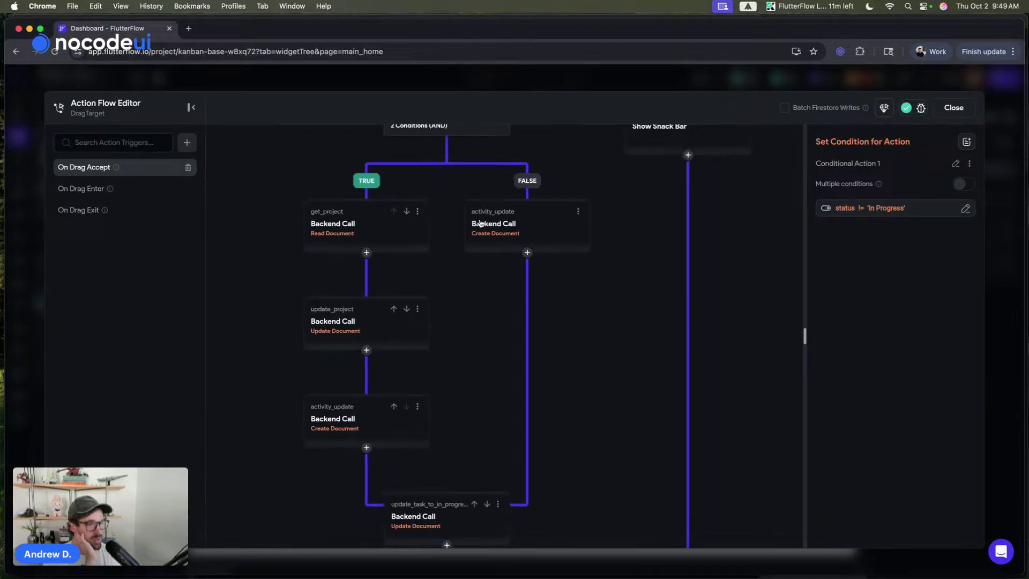
{"action": "scroll", "coordinate": [474, 224], "scroll_direction": "down", "scroll_amount": 3}
{"action": "scroll", "coordinate": [474, 224], "scroll_direction": "up", "scroll_amount": 5}
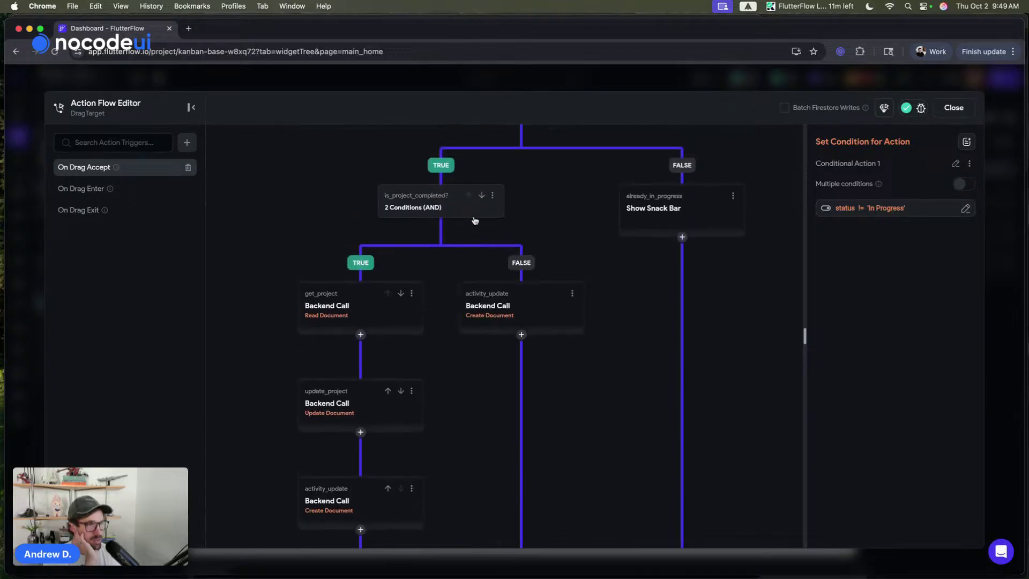
{"action": "left_click", "coordinate": [540, 81]}
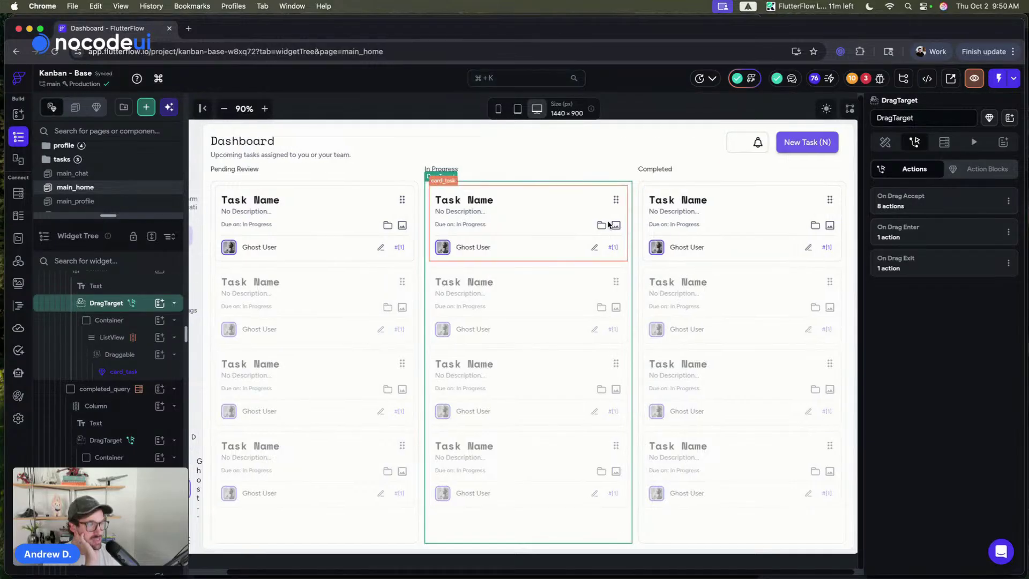
- Inspect the Completed column's first Draggable task card, then deselect it
{"action": "scroll", "coordinate": [528, 241], "scroll_direction": "left", "scroll_amount": 2}
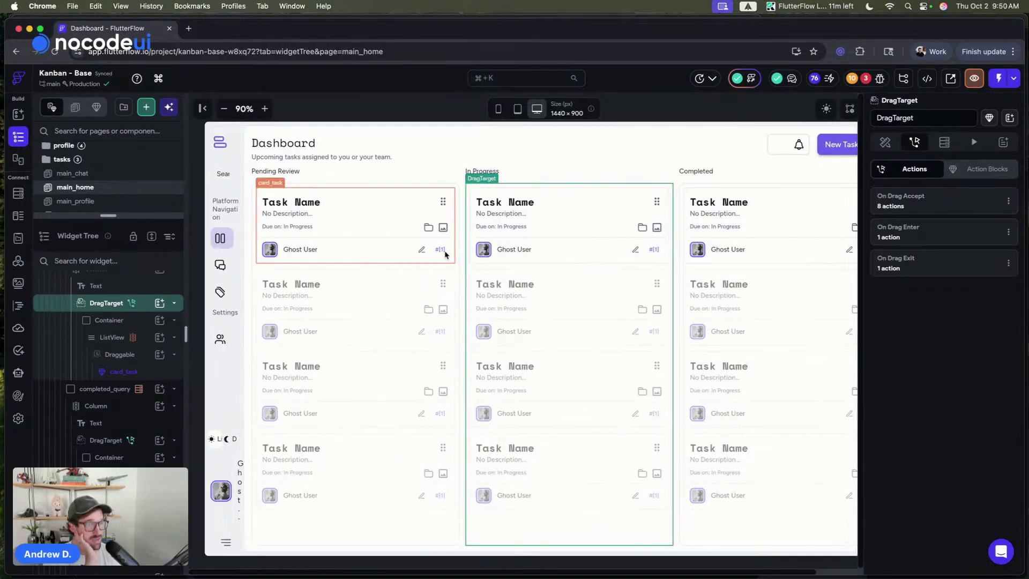
{"action": "scroll", "coordinate": [445, 255], "scroll_direction": "down", "scroll_amount": 1}
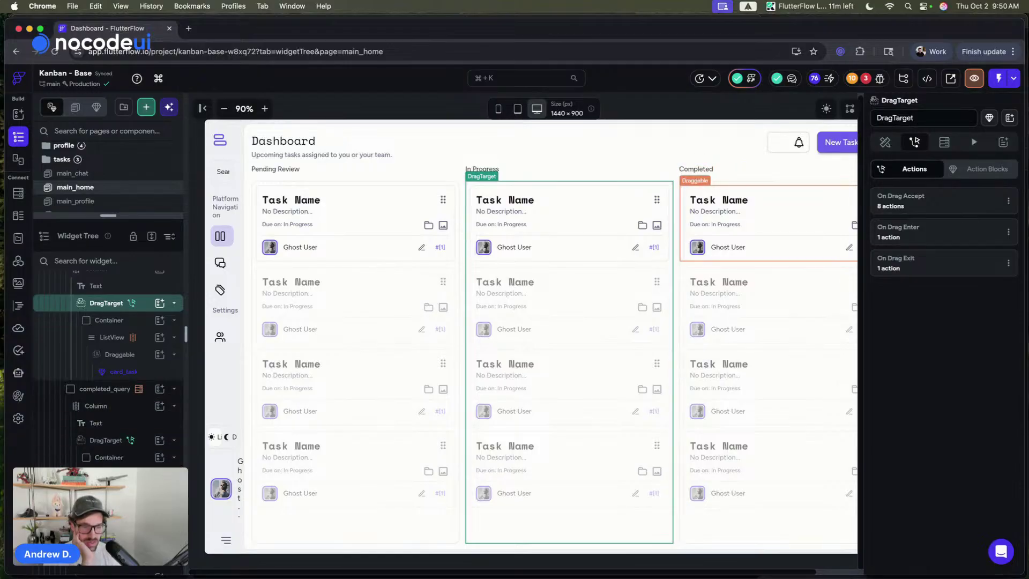
{"action": "left_click", "coordinate": [694, 215]}
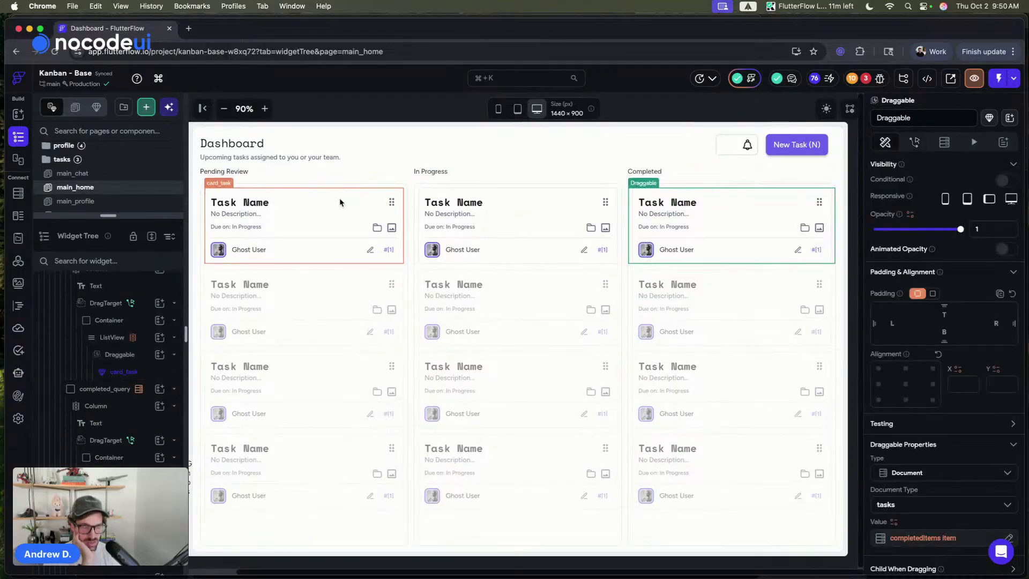
{"action": "left_click", "coordinate": [347, 111]}
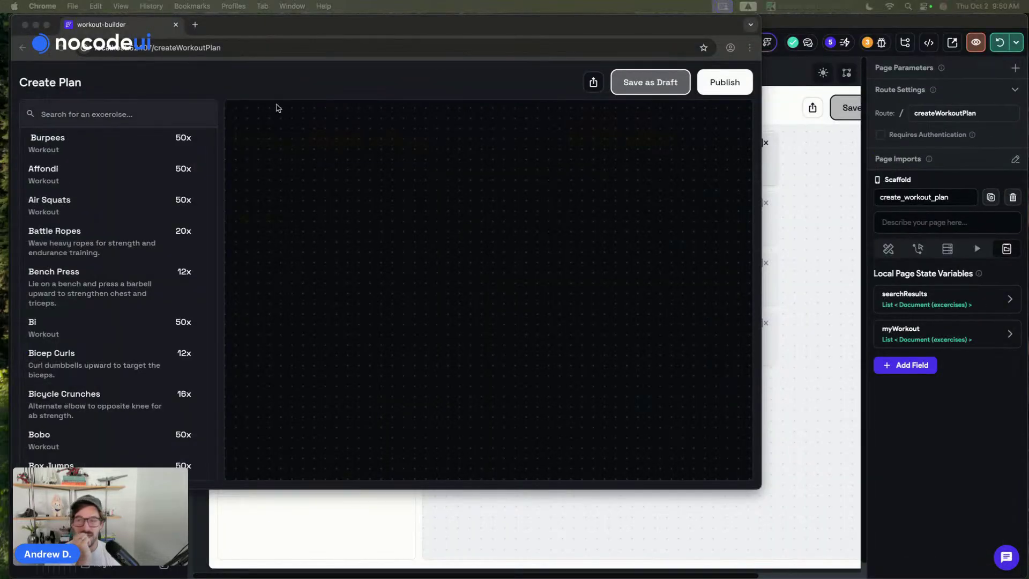
- Try tapping Bench Press in the Create Plan preview to add it to the workout
{"action": "left_click", "coordinate": [514, 240]}
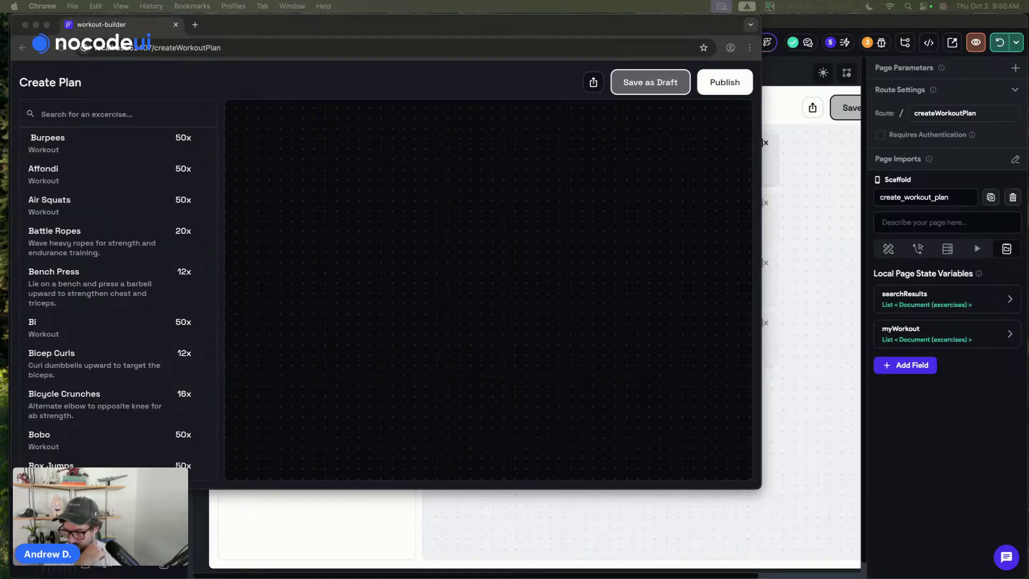
{"action": "left_click", "coordinate": [33, 283]}
{"action": "left_click", "coordinate": [54, 178]}
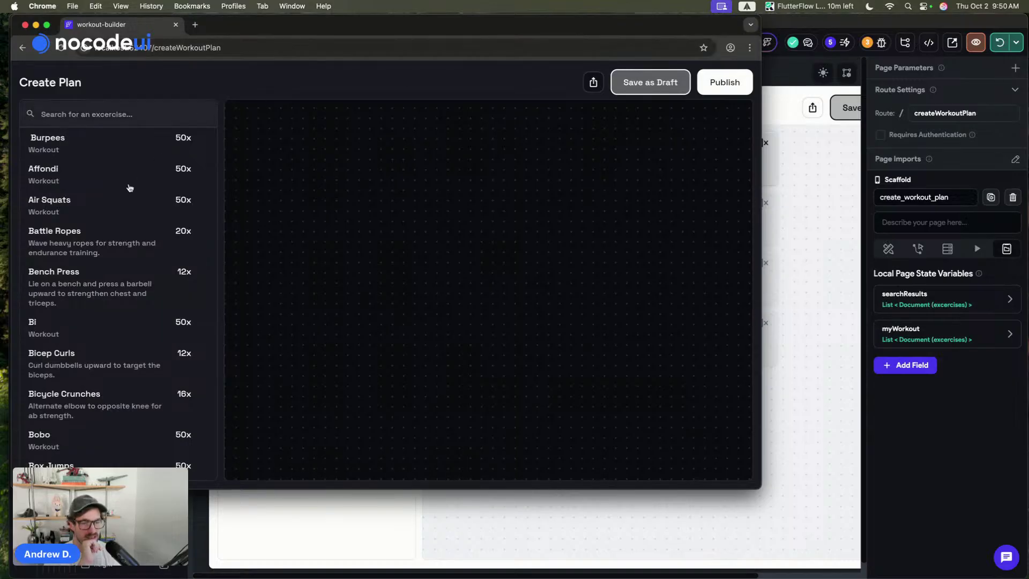
- Switch the app to Light Mode from the profile page and reopen Create Plan
{"action": "left_click", "coordinate": [22, 47]}
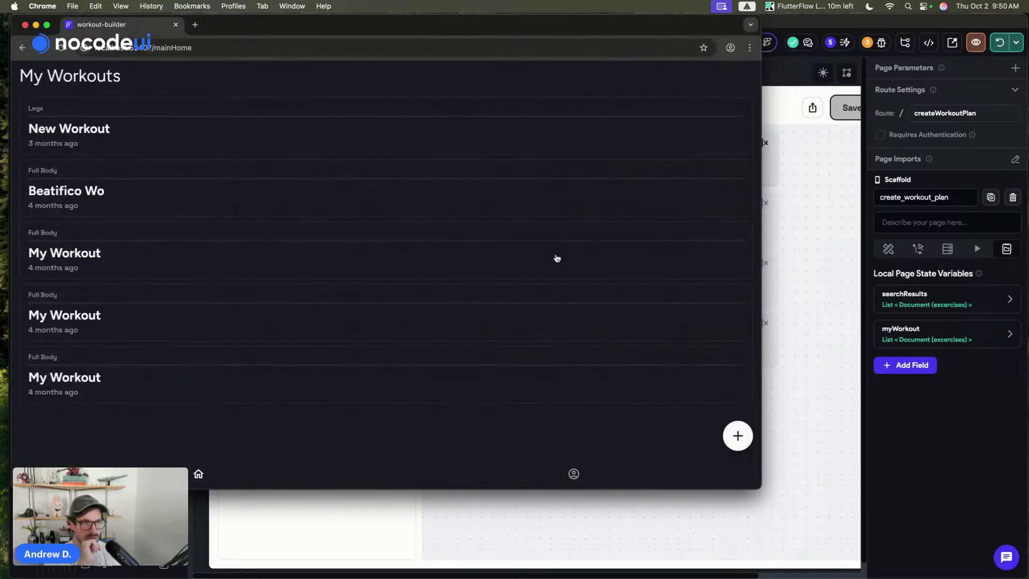
{"action": "left_click", "coordinate": [573, 473]}
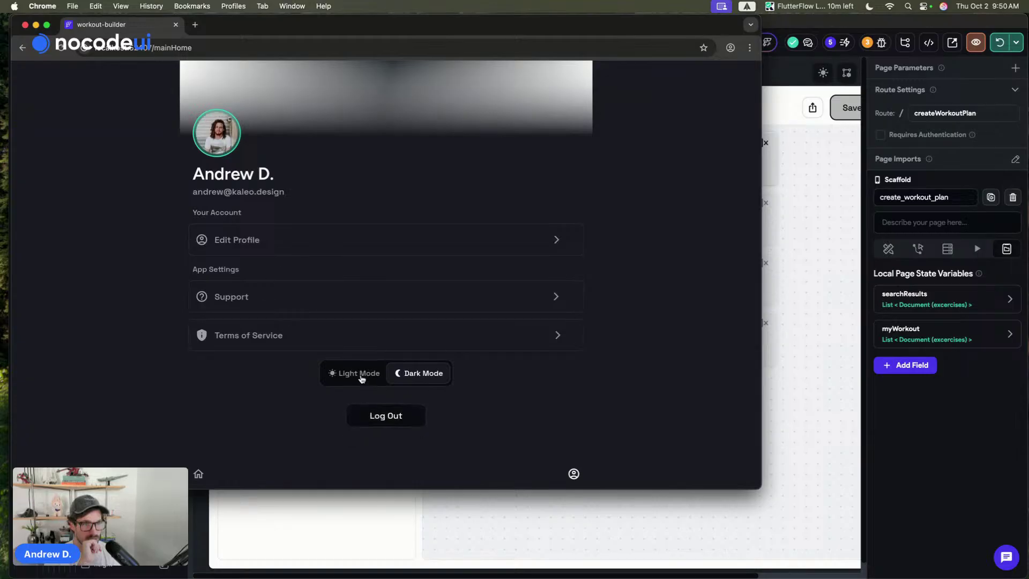
{"action": "left_click", "coordinate": [356, 373]}
{"action": "left_click", "coordinate": [198, 473]}
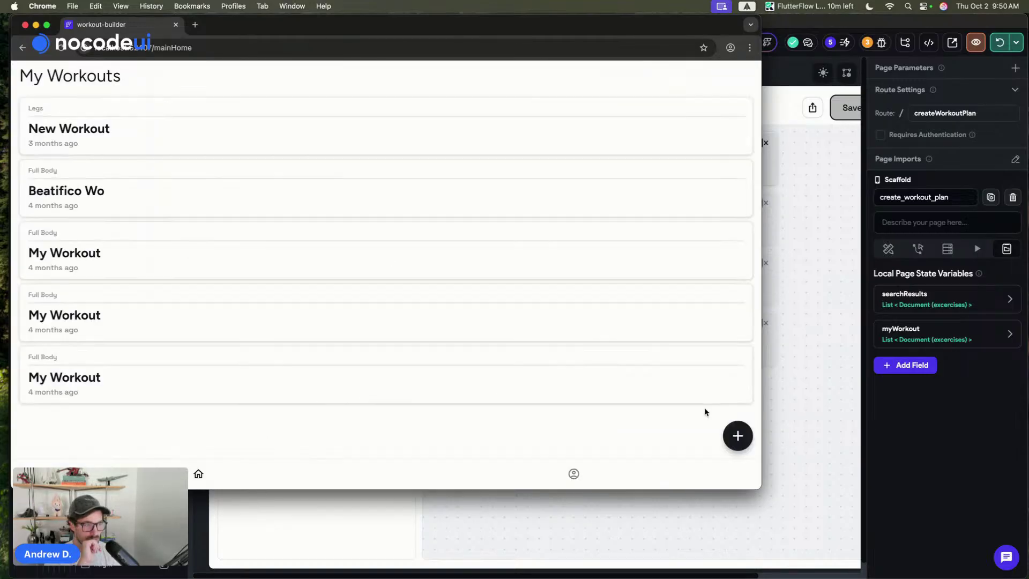
{"action": "left_click", "coordinate": [728, 438]}
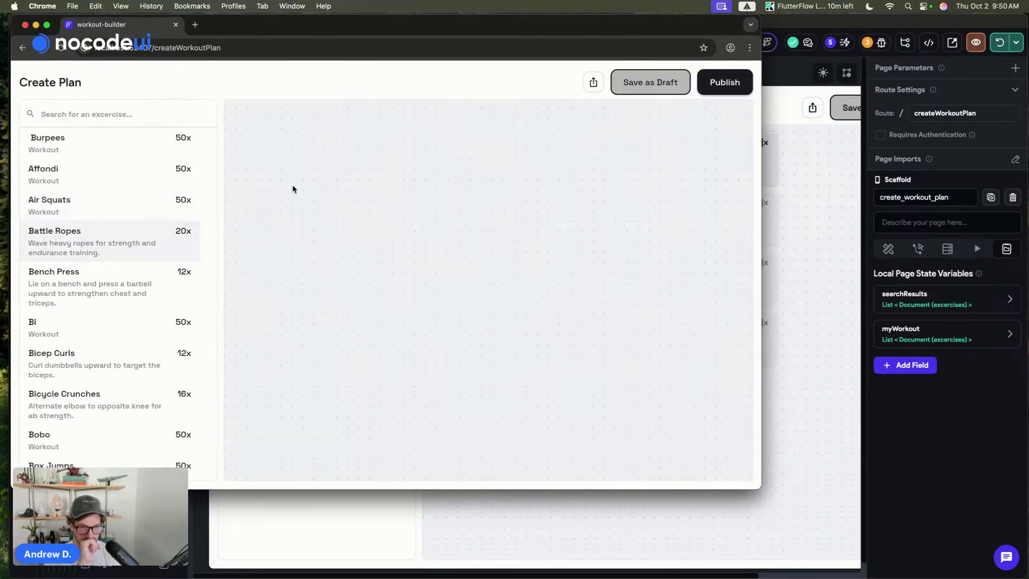
- Select the Draggable wrapping the first exercise list item and review its properties
{"action": "left_click", "coordinate": [823, 160]}
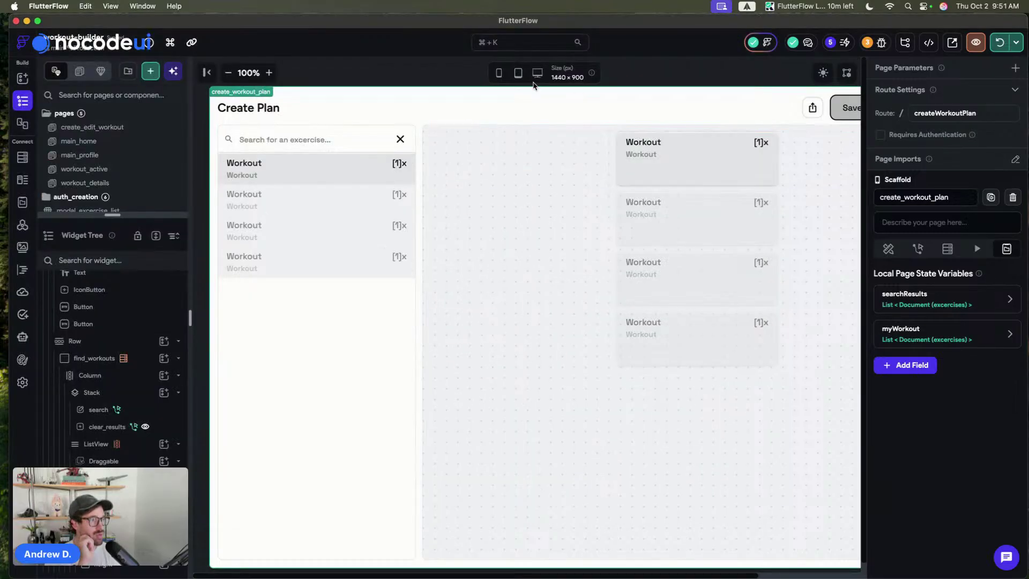
{"action": "left_click", "coordinate": [294, 193]}
{"action": "left_click", "coordinate": [302, 172]}
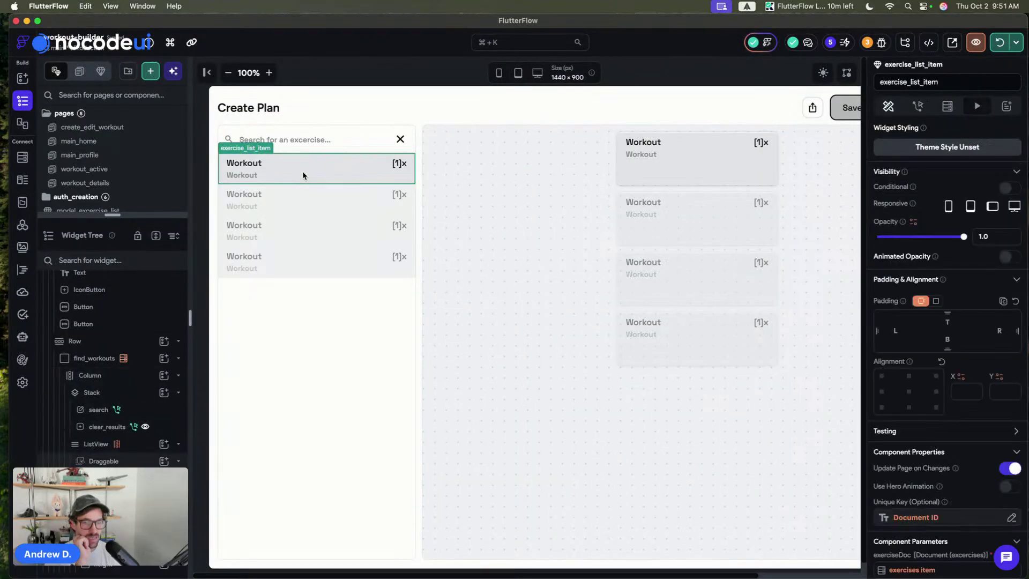
{"action": "left_click", "coordinate": [133, 461]}
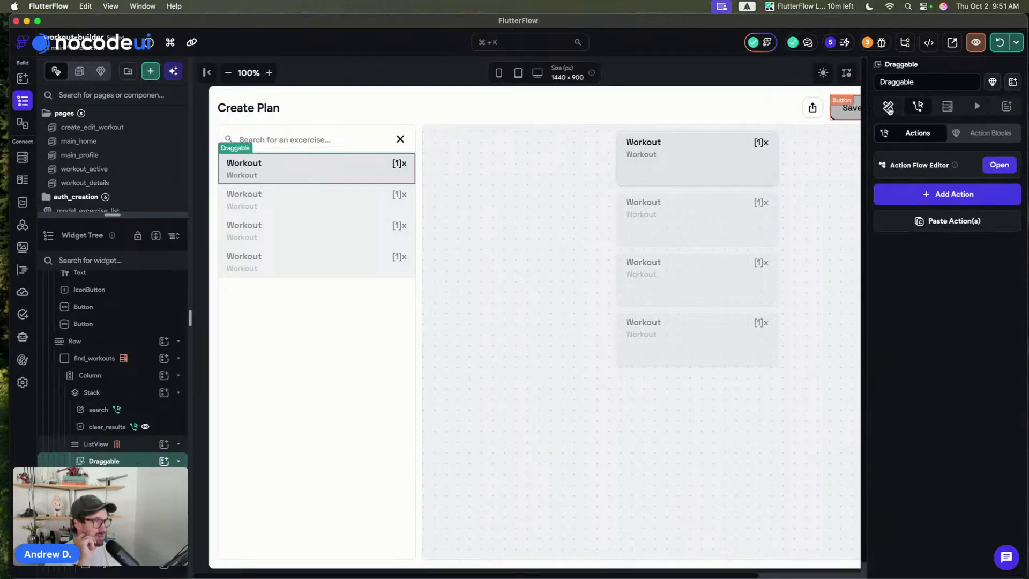
{"action": "left_click", "coordinate": [888, 106]}
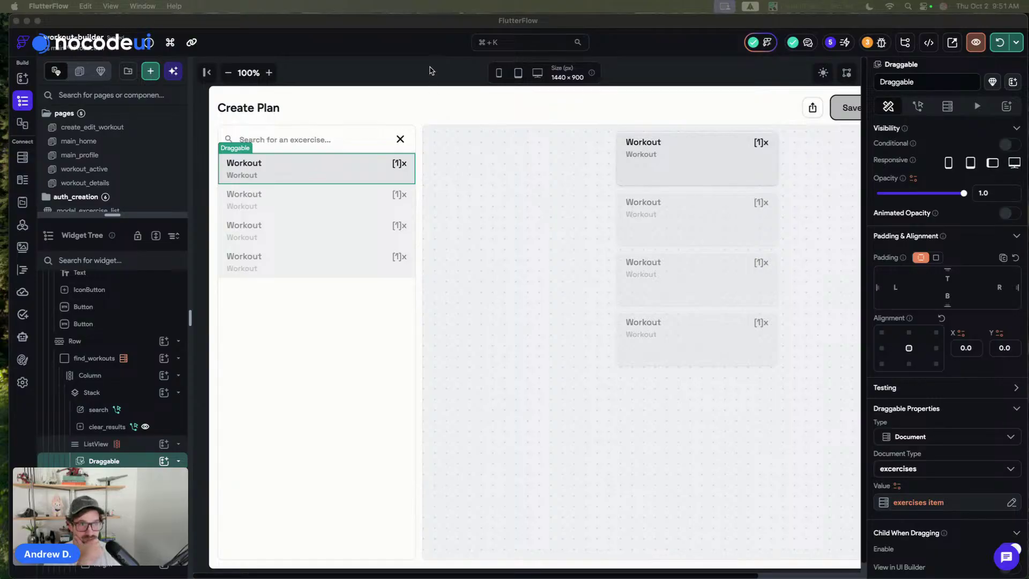
{"action": "left_click", "coordinate": [298, 174]}
{"action": "left_click", "coordinate": [277, 188]}
{"action": "left_click", "coordinate": [286, 175]}
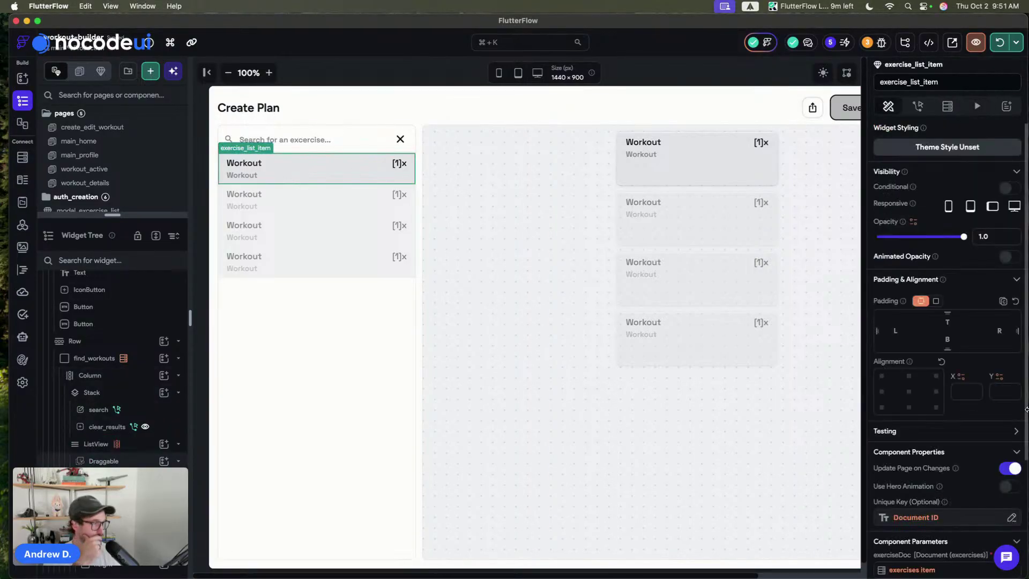
{"action": "scroll", "coordinate": [942, 349], "scroll_direction": "down", "scroll_amount": 5}
{"action": "scroll", "coordinate": [943, 348], "scroll_direction": "up", "scroll_amount": 1}
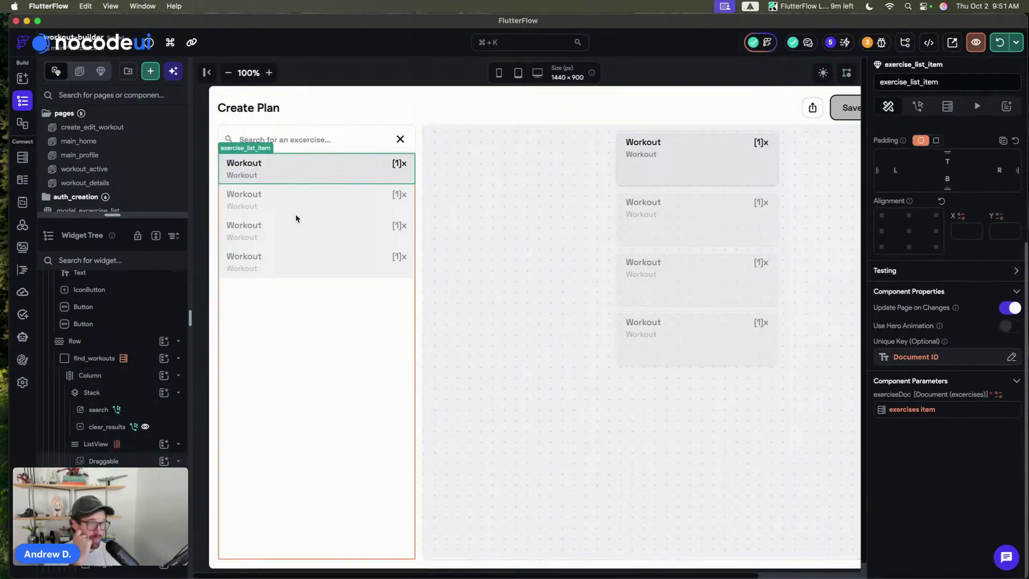
{"action": "left_click", "coordinate": [143, 461]}
{"action": "scroll", "coordinate": [913, 425], "scroll_direction": "down", "scroll_amount": 5}
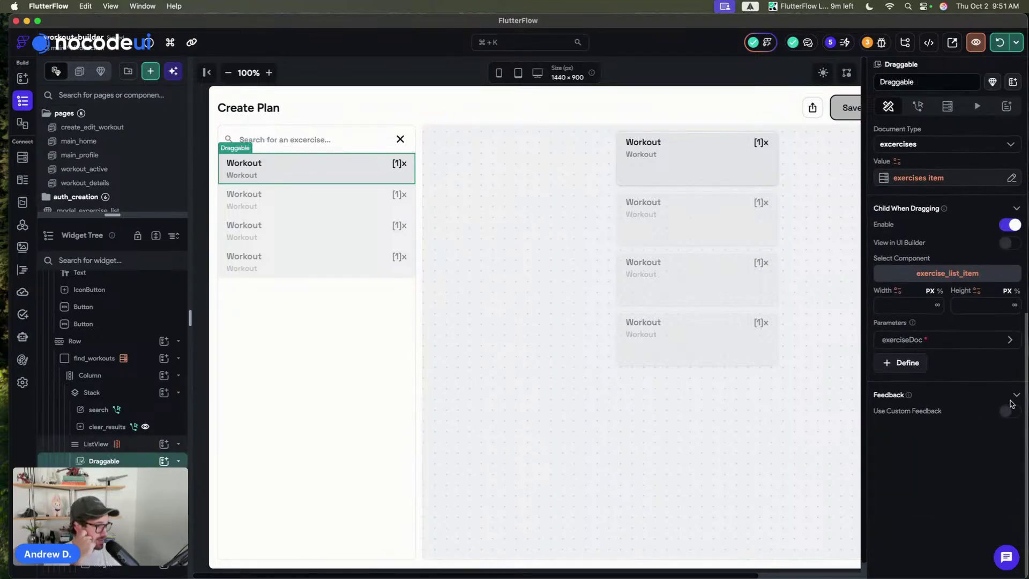
- Enable custom drag feedback using exercise_list_item with exerciseDoc set to the exercises item
{"action": "left_click", "coordinate": [1007, 413]}
{"action": "left_click", "coordinate": [947, 273]}
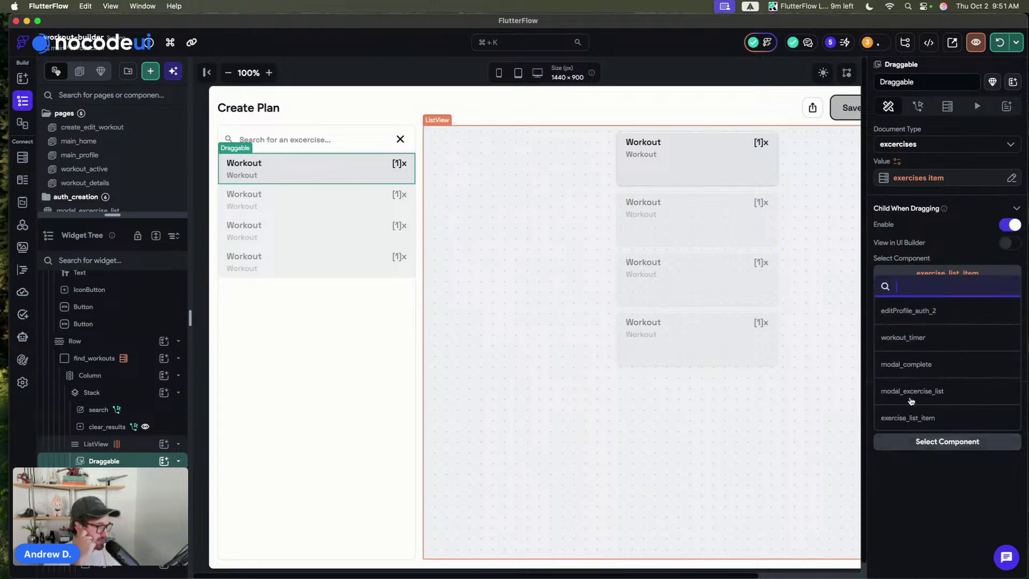
{"action": "left_click", "coordinate": [911, 417]}
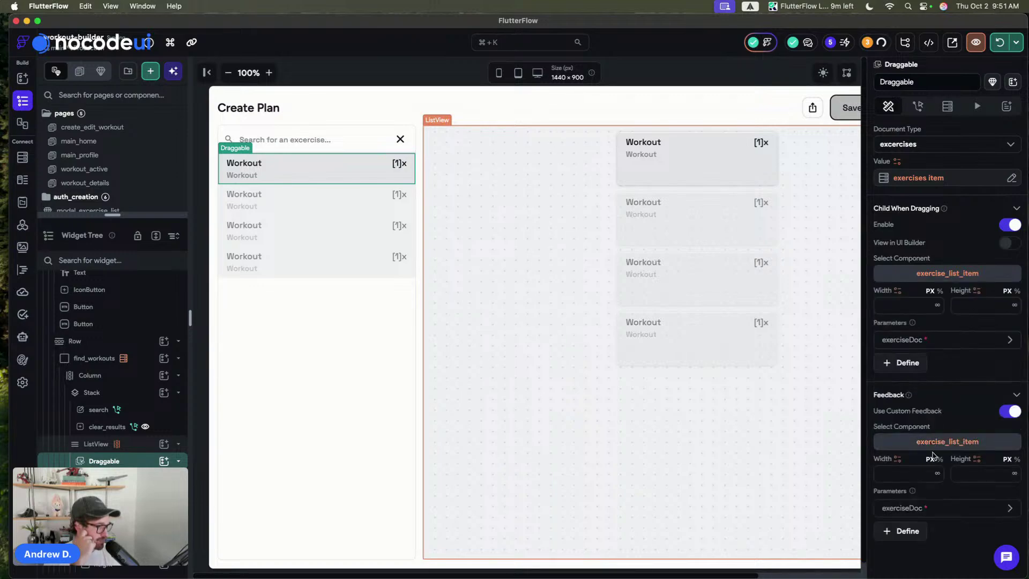
{"action": "scroll", "coordinate": [923, 467], "scroll_direction": "down", "scroll_amount": 2}
{"action": "left_click", "coordinate": [914, 451]}
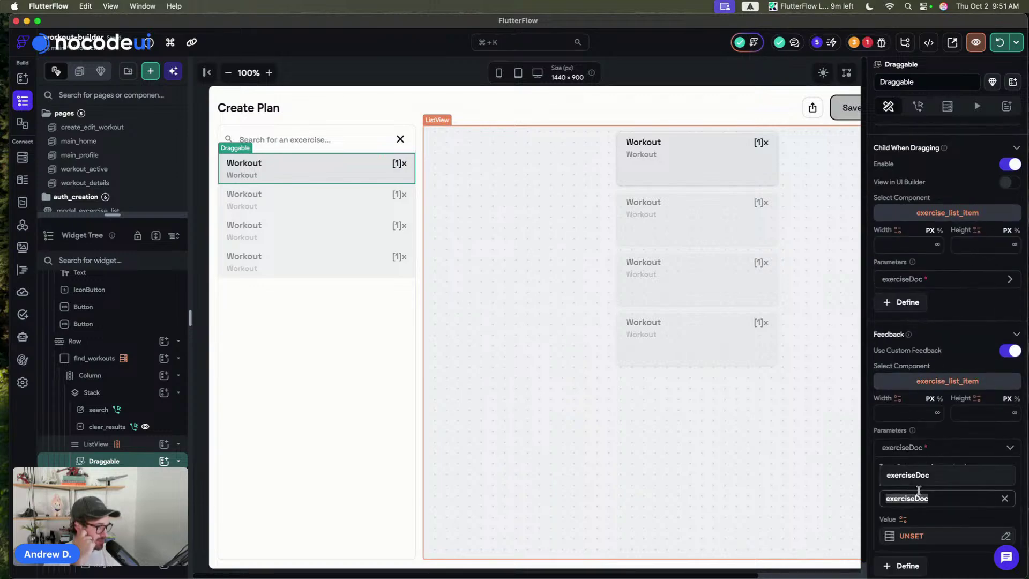
{"action": "left_click", "coordinate": [921, 537]}
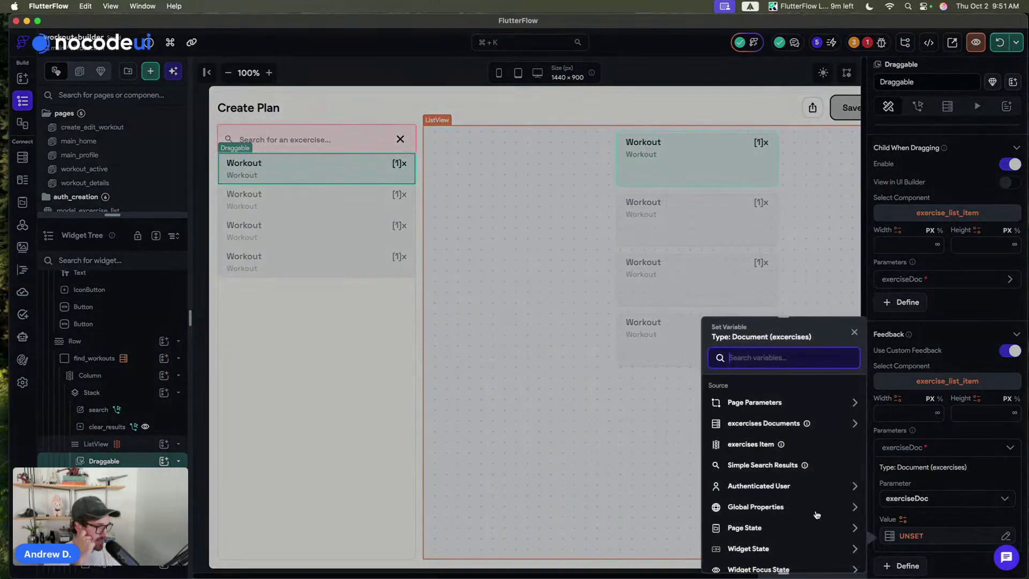
{"action": "left_click", "coordinate": [747, 443]}
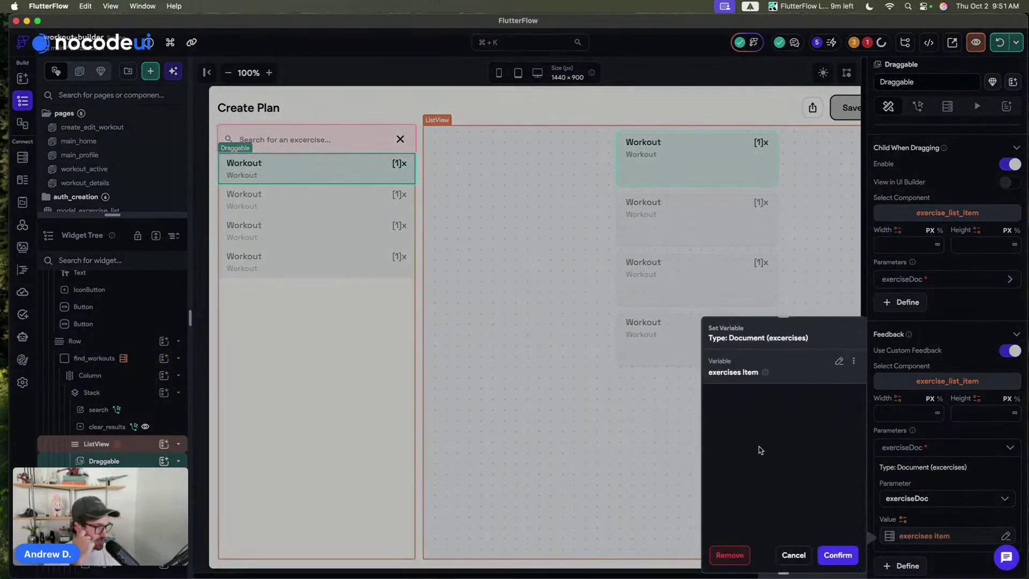
{"action": "left_click", "coordinate": [837, 555]}
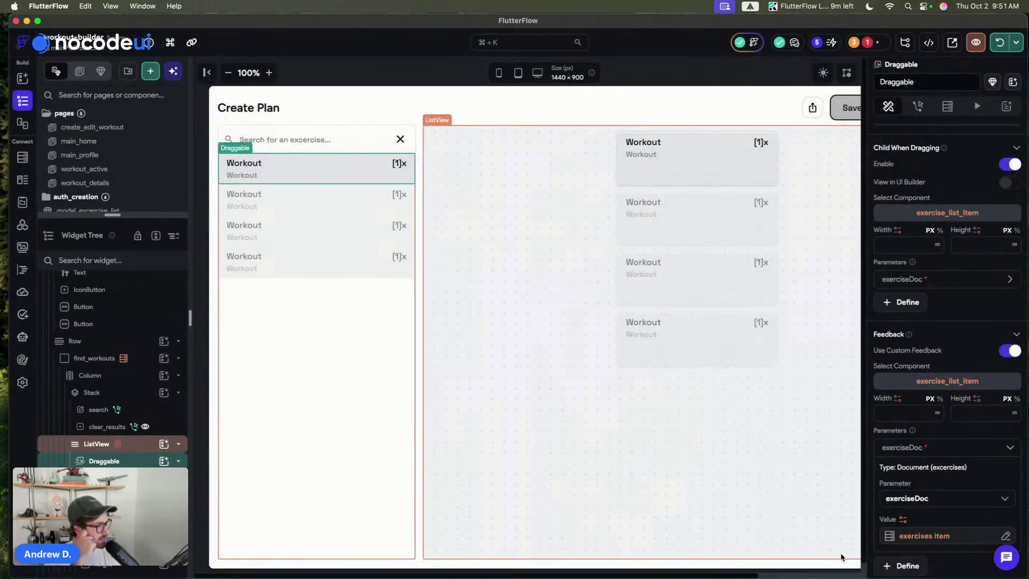
{"action": "left_click", "coordinate": [911, 539]}
{"action": "left_click", "coordinate": [912, 541]}
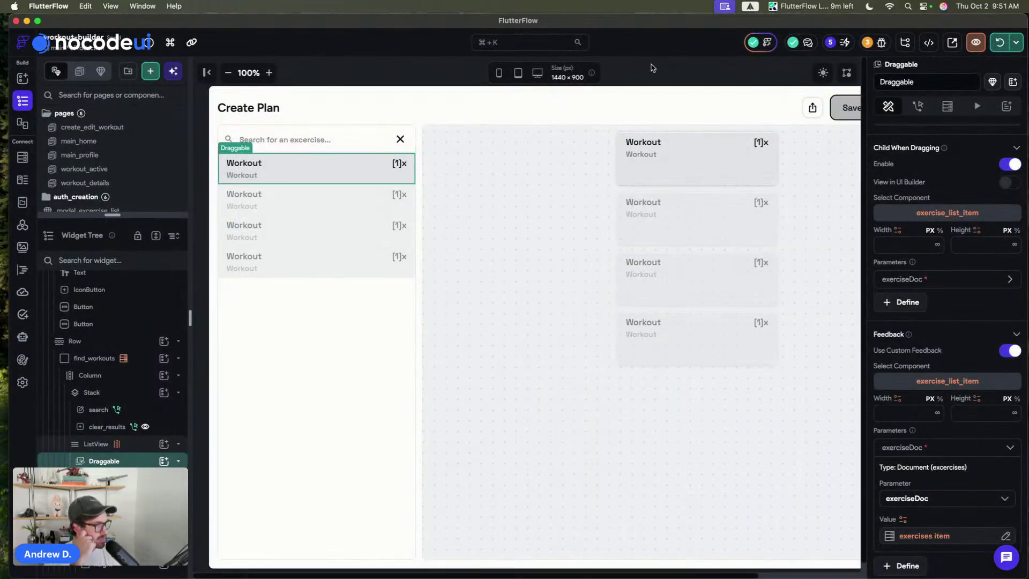
- Save the create_workout_plan page and hot-reload the running Chrome preview
{"action": "left_click", "coordinate": [525, 99]}
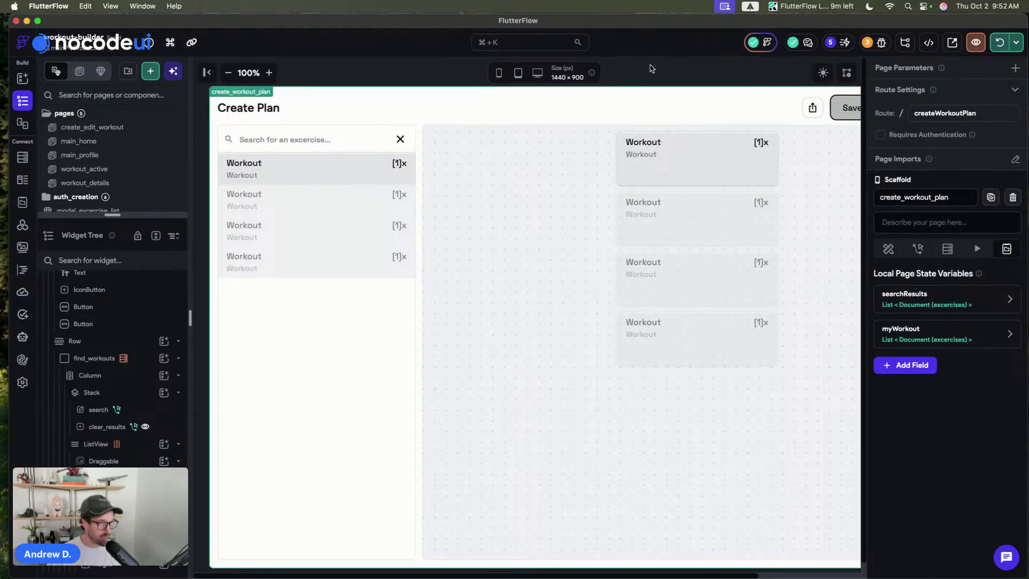
{"action": "left_click", "coordinate": [998, 47]}
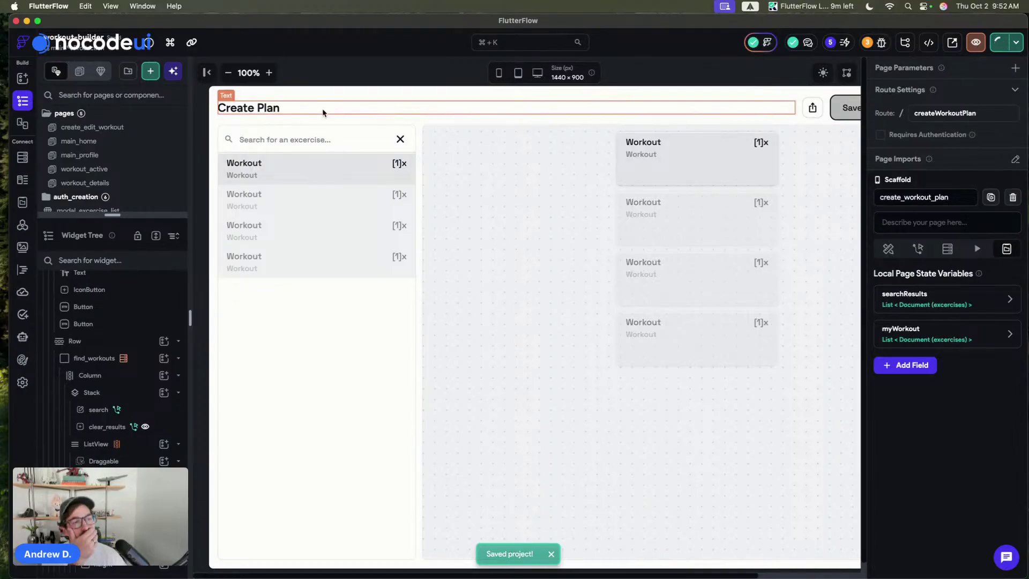
{"action": "left_click", "coordinate": [327, 174]}
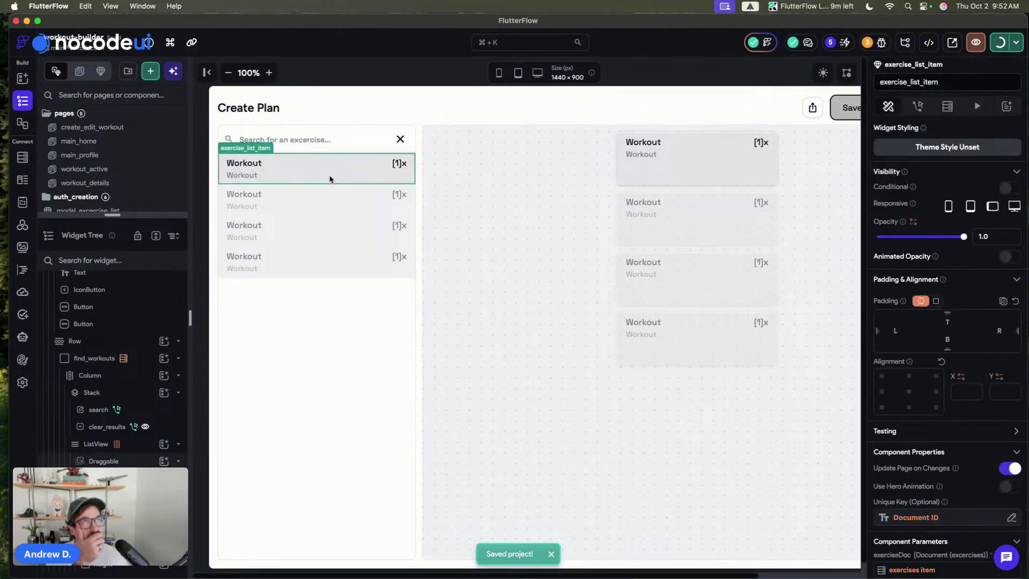
{"action": "left_click", "coordinate": [399, 316]}
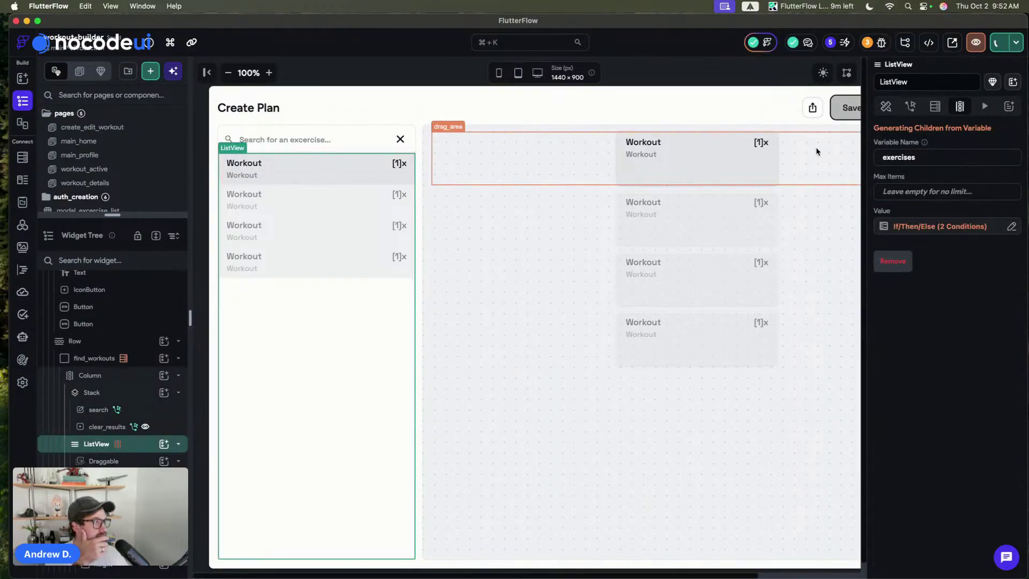
{"action": "left_click", "coordinate": [295, 70]}
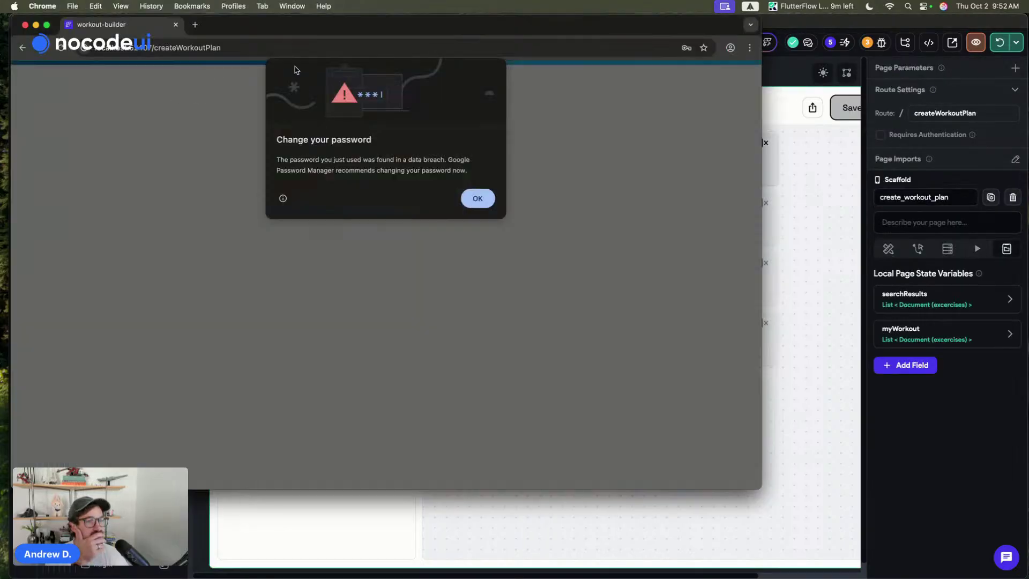
- Dismiss Chrome's password breach warning, decline saving the password, and return to the editor
{"action": "left_click", "coordinate": [477, 198]}
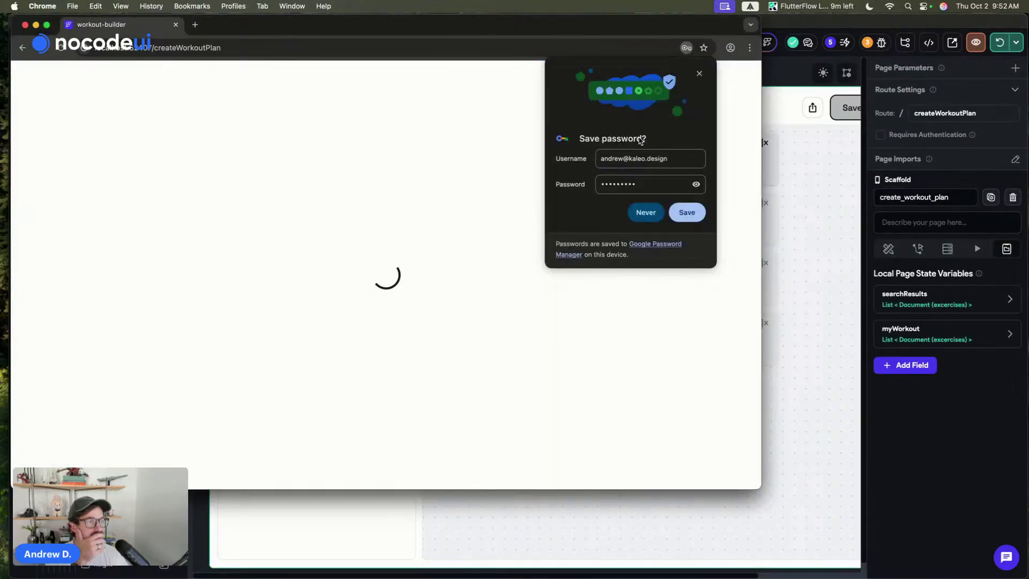
{"action": "left_click", "coordinate": [649, 210]}
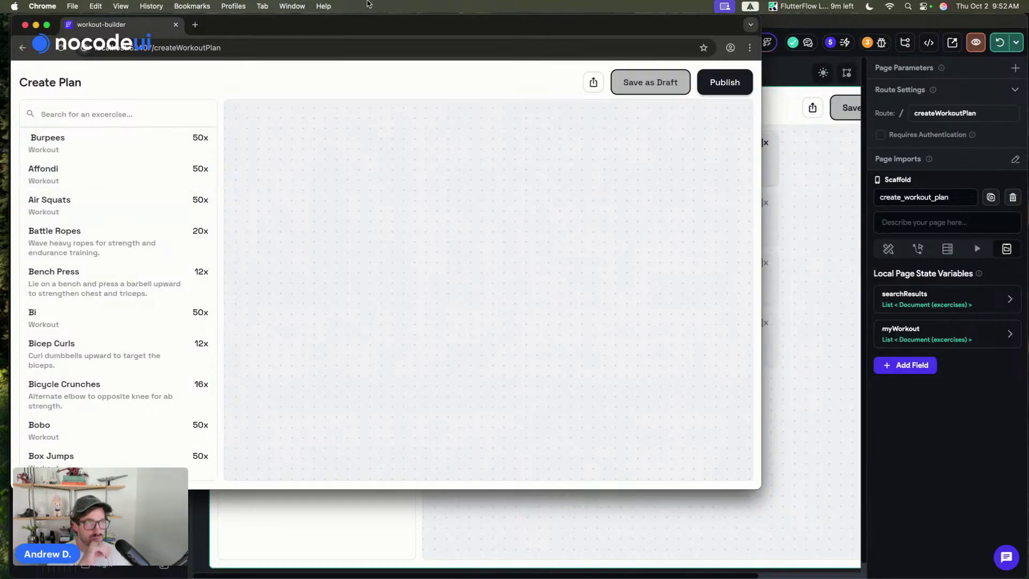
{"action": "left_click_drag", "start_coordinate": [355, 30], "coordinate": [351, 31]}
{"action": "left_click", "coordinate": [781, 81]}
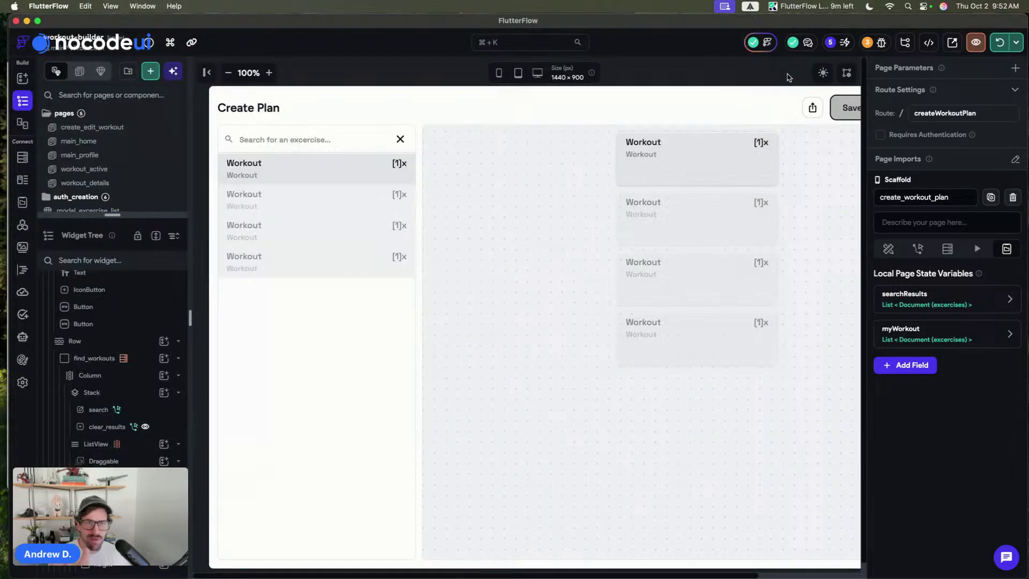
- Zoom the canvas out slightly and open the exercise_list_item component for editing
{"action": "left_click", "coordinate": [336, 178]}
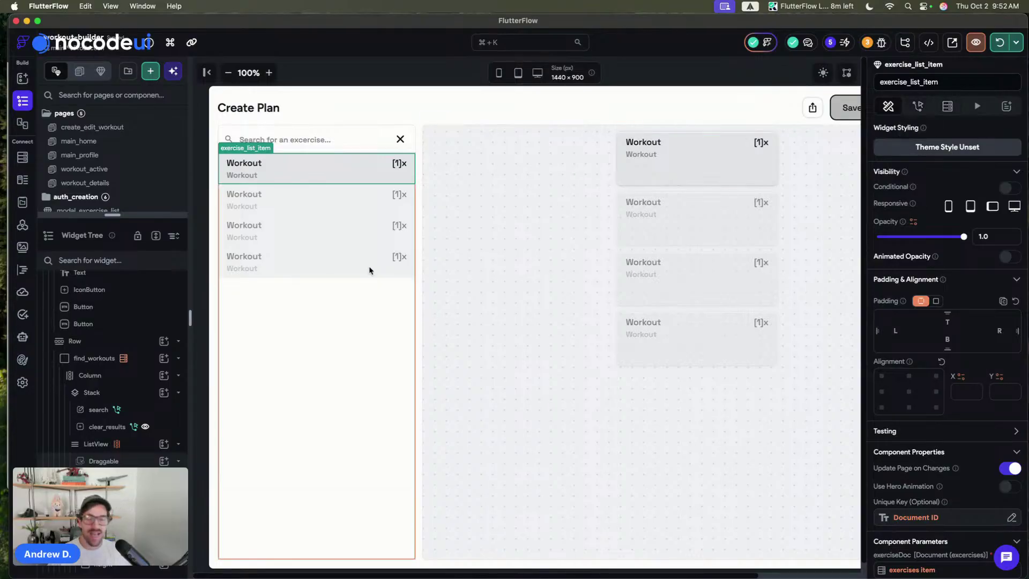
{"action": "left_click", "coordinate": [346, 69]}
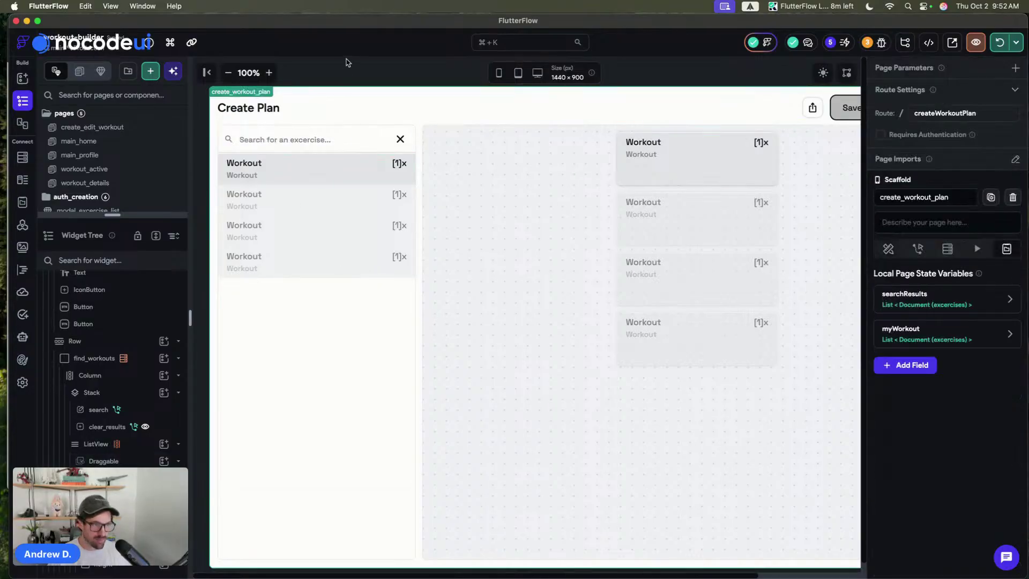
{"action": "left_click", "coordinate": [229, 73]}
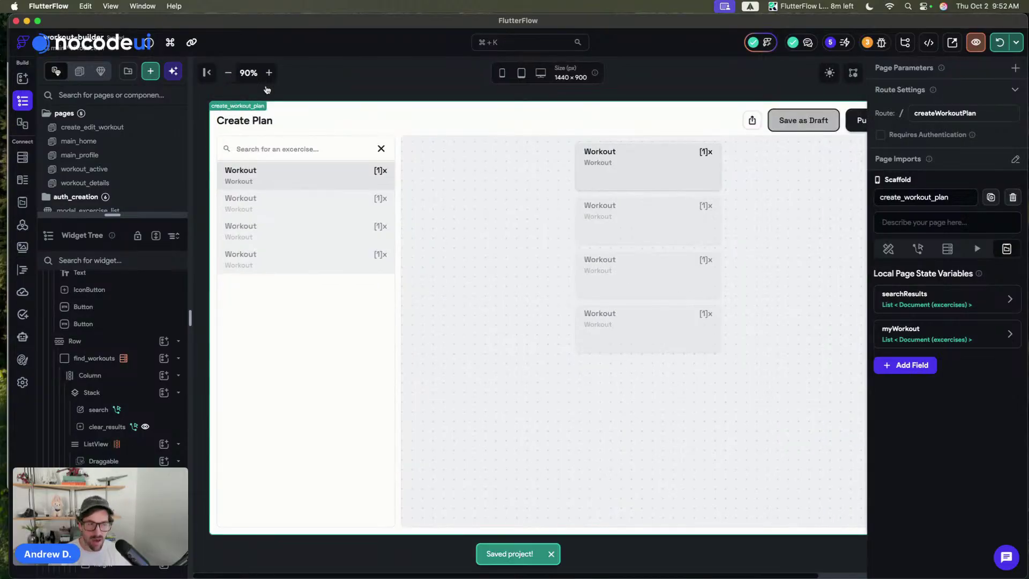
{"action": "double_click", "coordinate": [378, 176]}
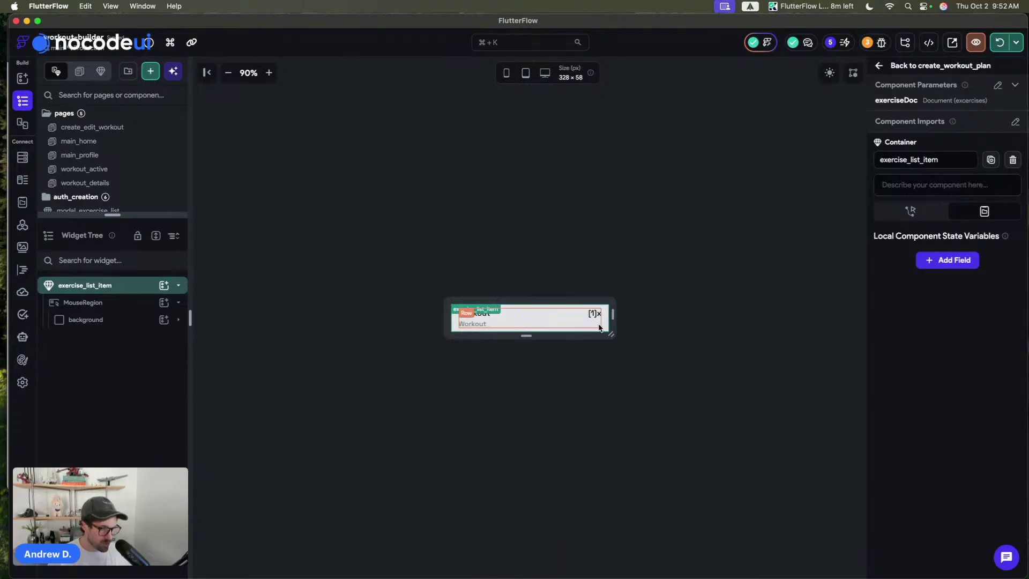
- Add a Container to the list item's Row with width 4 and uniform border radius 2
{"action": "key", "text": "super+f"}
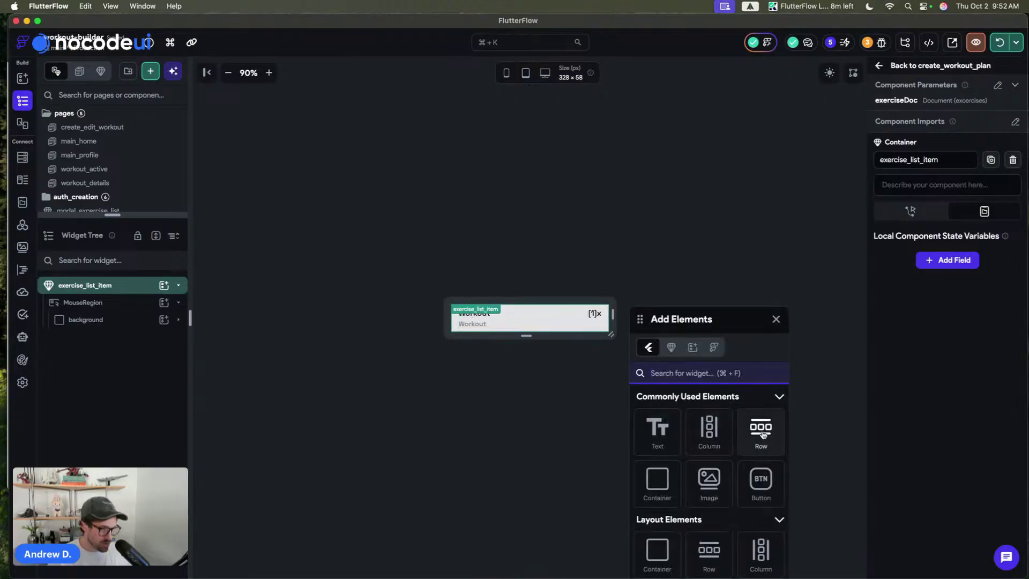
{"action": "left_click_drag", "start_coordinate": [657, 482], "coordinate": [599, 325]}
{"action": "left_click", "coordinate": [774, 321]}
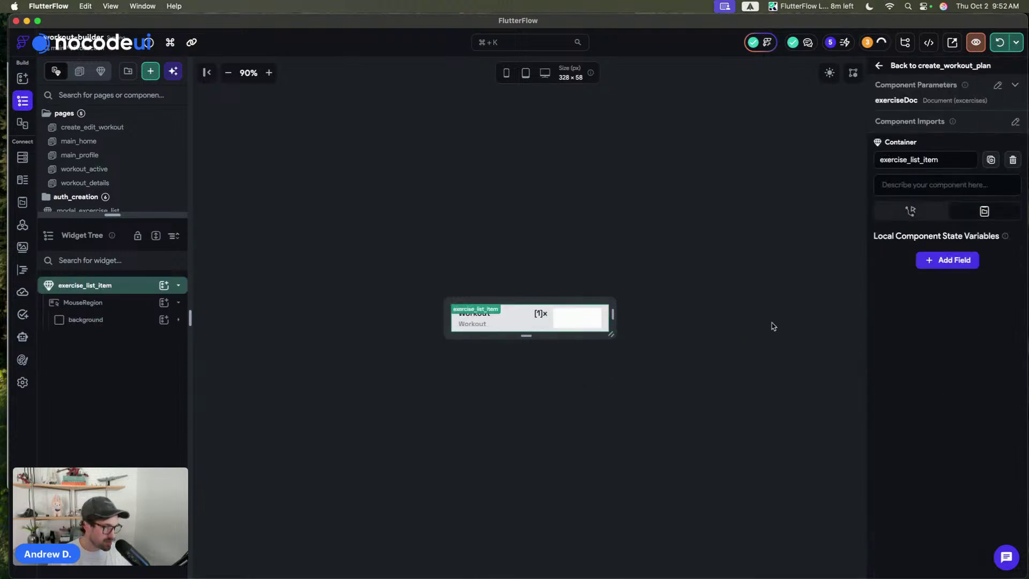
{"action": "left_click", "coordinate": [581, 326]}
{"action": "scroll", "coordinate": [953, 323], "scroll_direction": "down", "scroll_amount": 3}
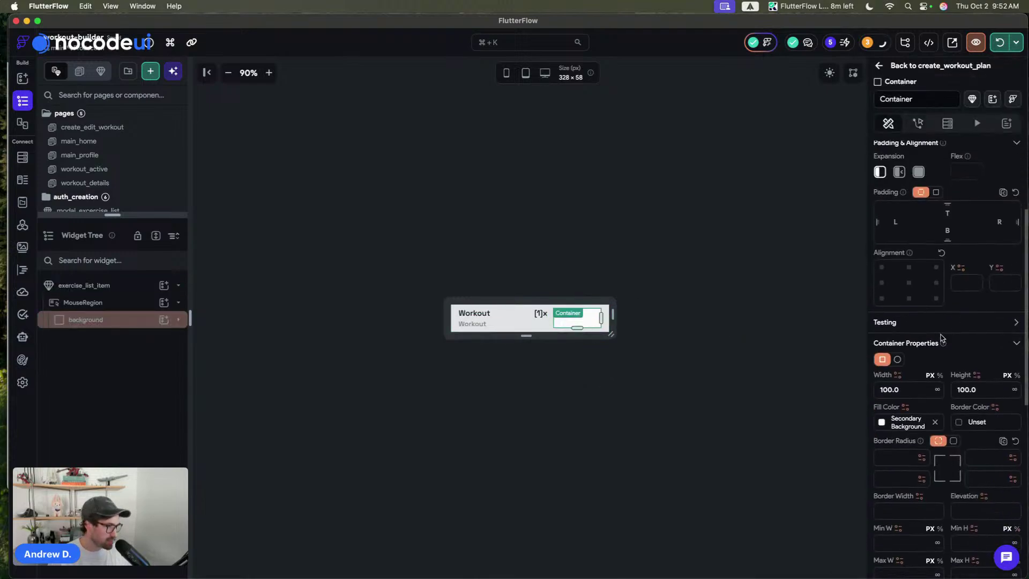
{"action": "double_click", "coordinate": [917, 391]}
{"action": "type", "text": "4"}
{"action": "key", "text": "Return"}
{"action": "left_click", "coordinate": [951, 441]}
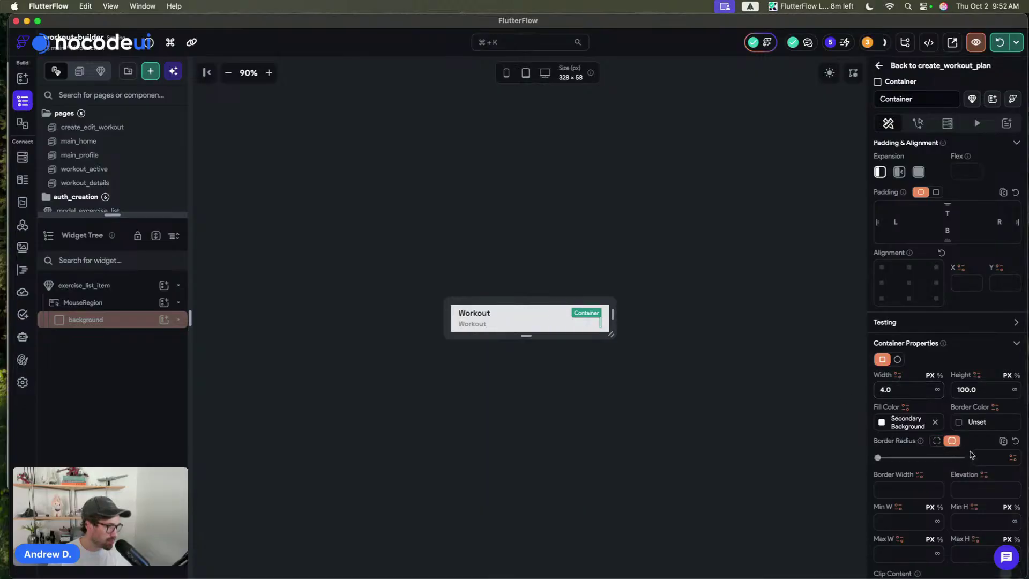
{"action": "left_click", "coordinate": [978, 457]}
{"action": "type", "text": "2"}
{"action": "left_click", "coordinate": [883, 423]}
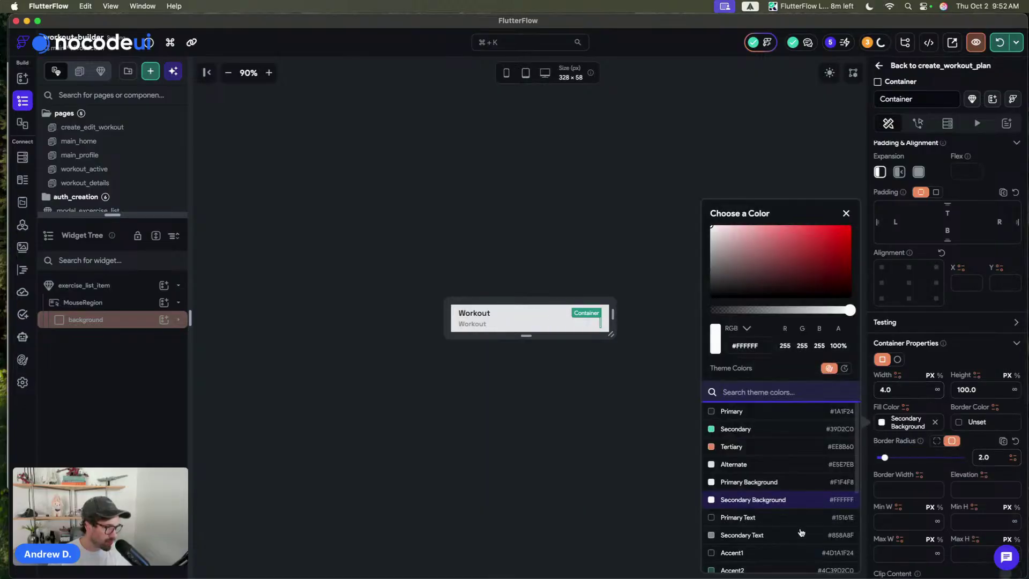
{"action": "left_click", "coordinate": [676, 206]}
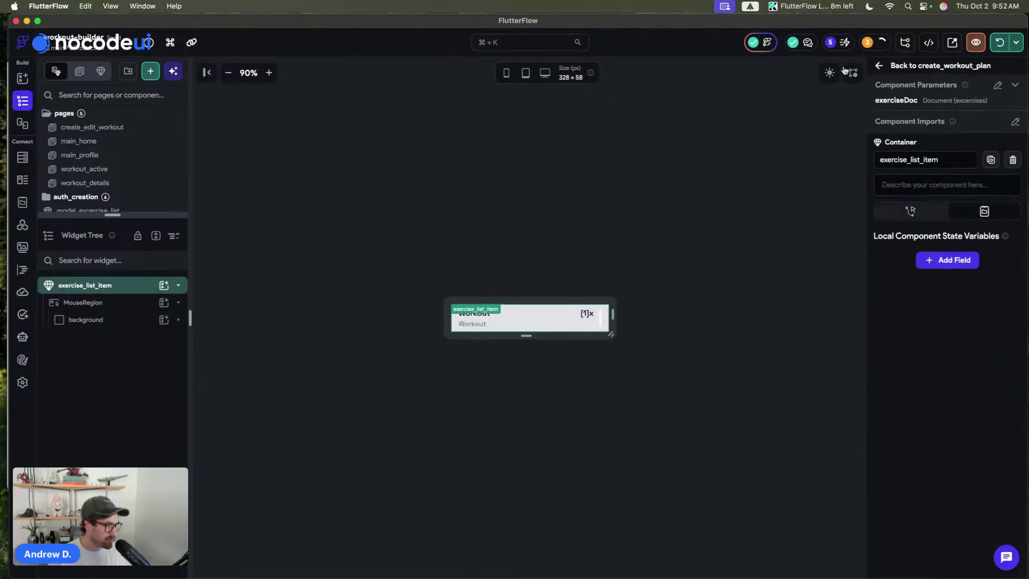
- Reopen exercise_list_item, reselect the narrow bar, and set its height to 44
{"action": "left_click", "coordinate": [965, 66]}
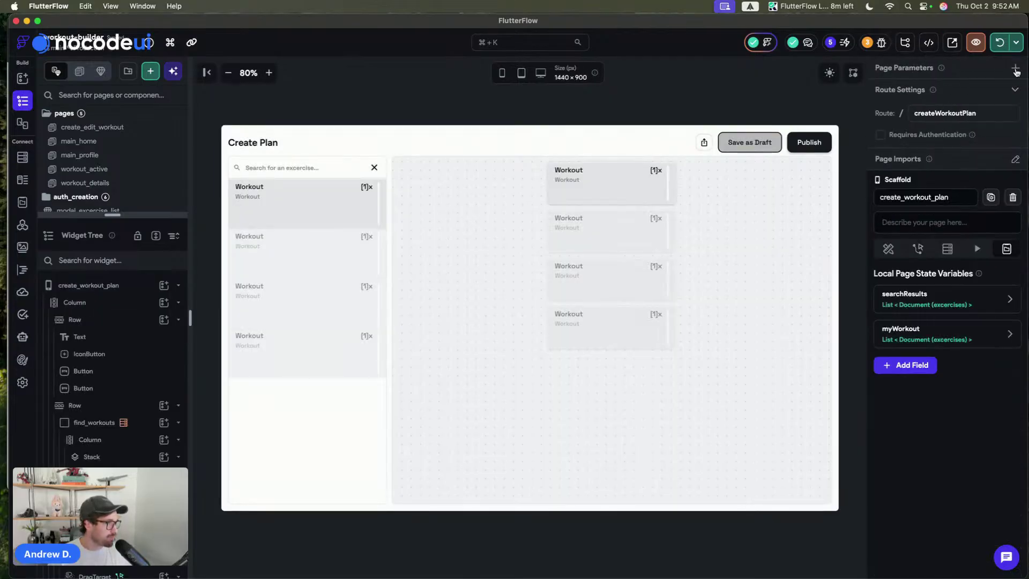
{"action": "double_click", "coordinate": [328, 204]}
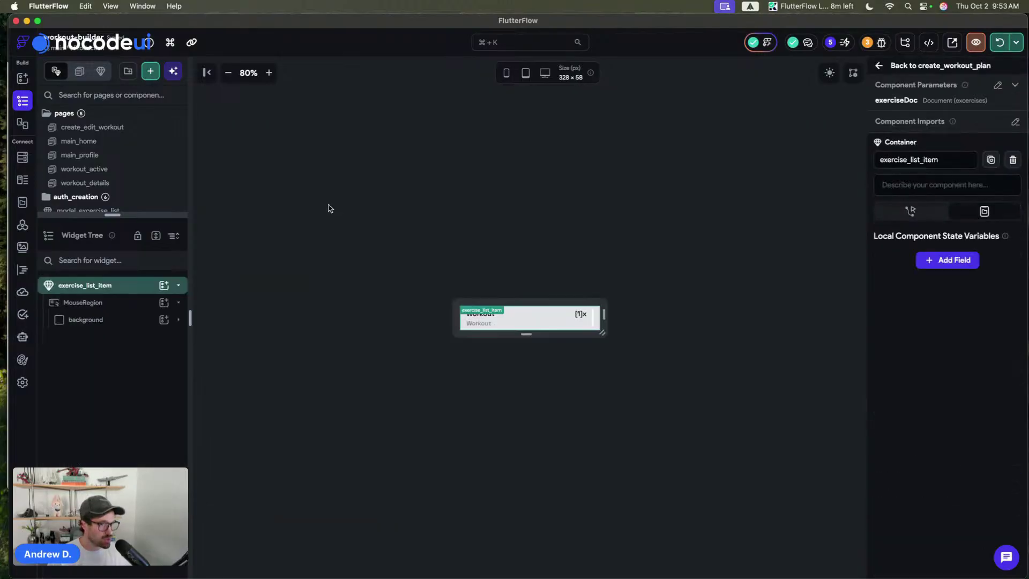
{"action": "left_click", "coordinate": [594, 324]}
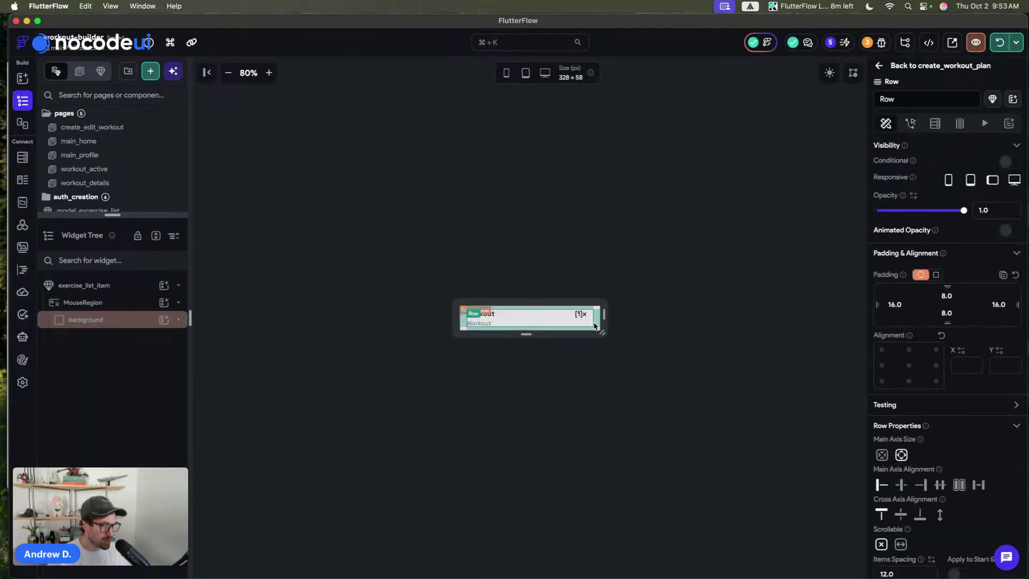
{"action": "left_click", "coordinate": [594, 324]}
{"action": "left_click", "coordinate": [591, 325]}
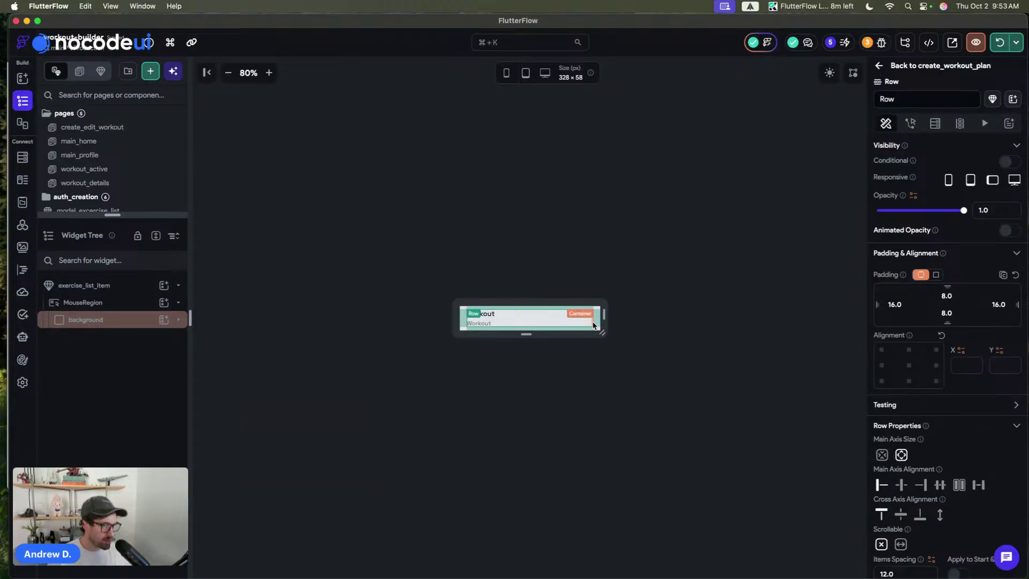
{"action": "left_click", "coordinate": [591, 325]}
{"action": "scroll", "coordinate": [976, 435], "scroll_direction": "down", "scroll_amount": 4}
{"action": "left_click", "coordinate": [976, 435]}
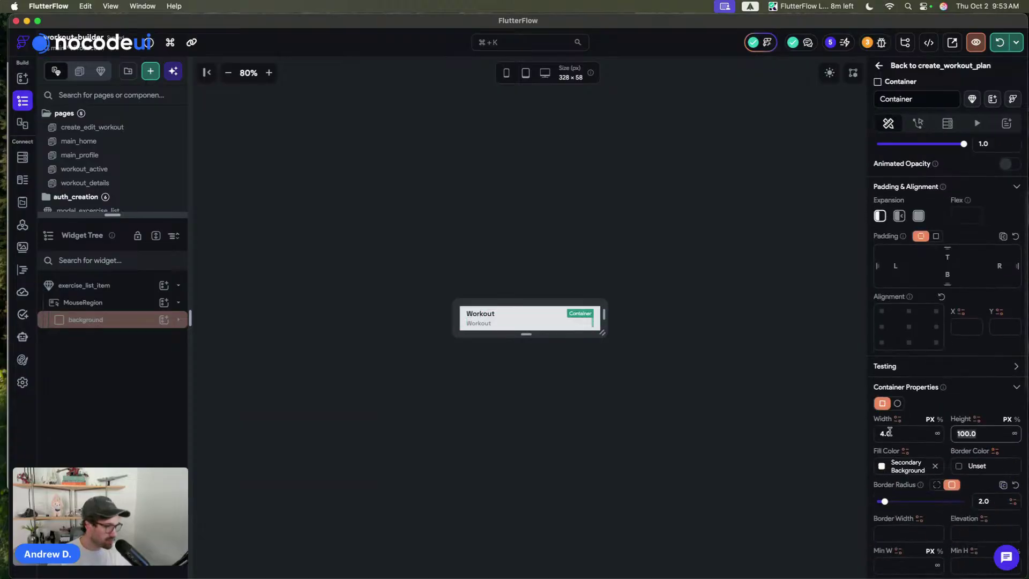
{"action": "type", "text": "44"}
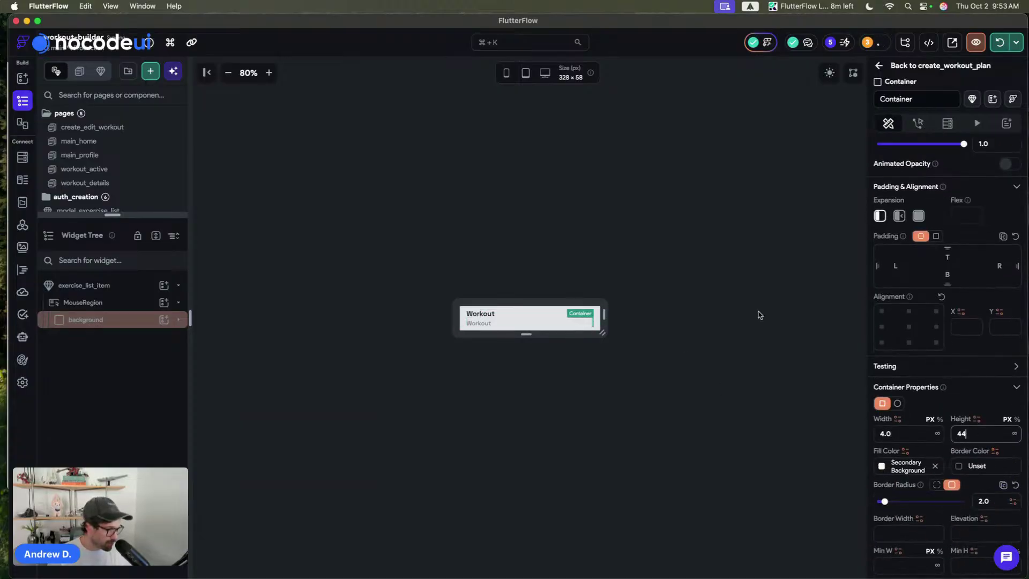
{"action": "scroll", "coordinate": [946, 375], "scroll_direction": "down", "scroll_amount": 4}
{"action": "left_click", "coordinate": [717, 207]}
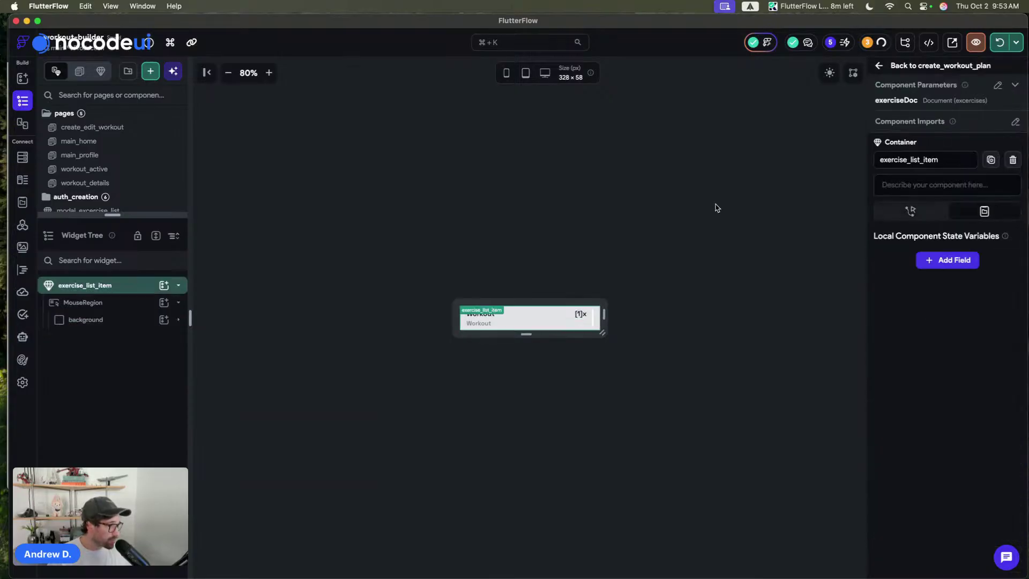
{"action": "left_click", "coordinate": [997, 84]}
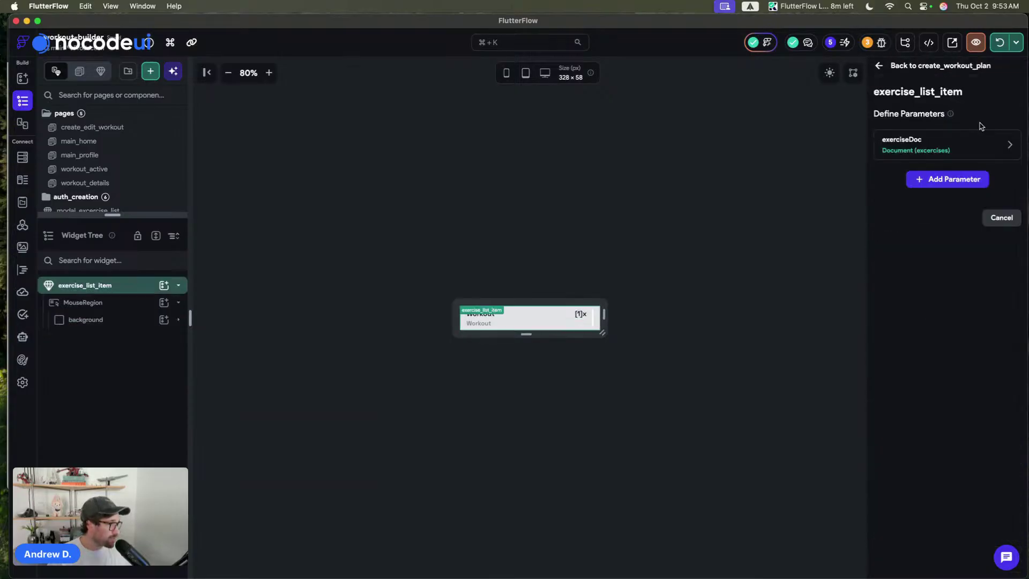
- Add a Boolean component parameter named 'selected' with its default value toggled
{"action": "left_click", "coordinate": [926, 184]}
{"action": "left_click", "coordinate": [883, 216]}
{"action": "type", "text": "selected"}
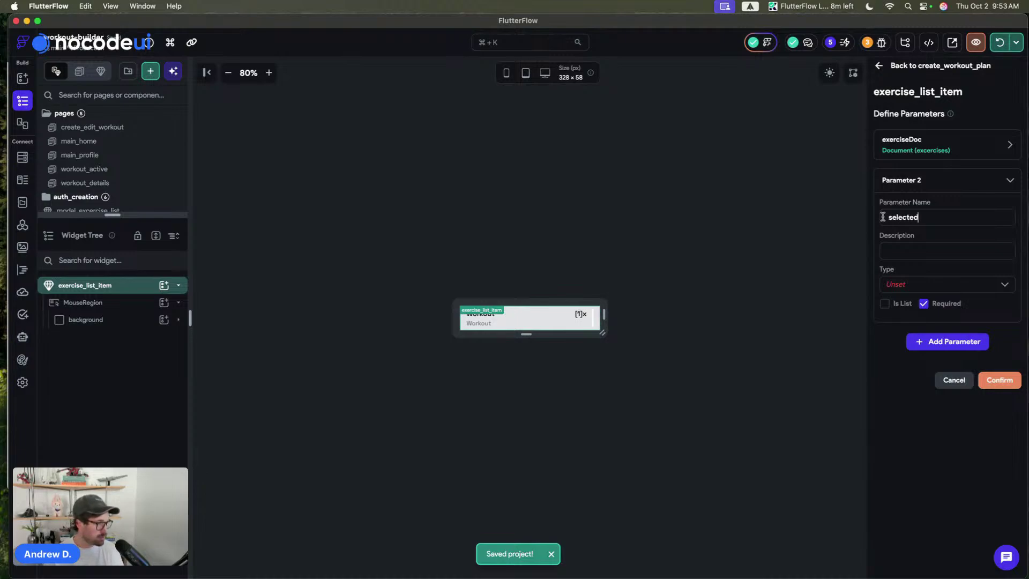
{"action": "left_click", "coordinate": [895, 284]}
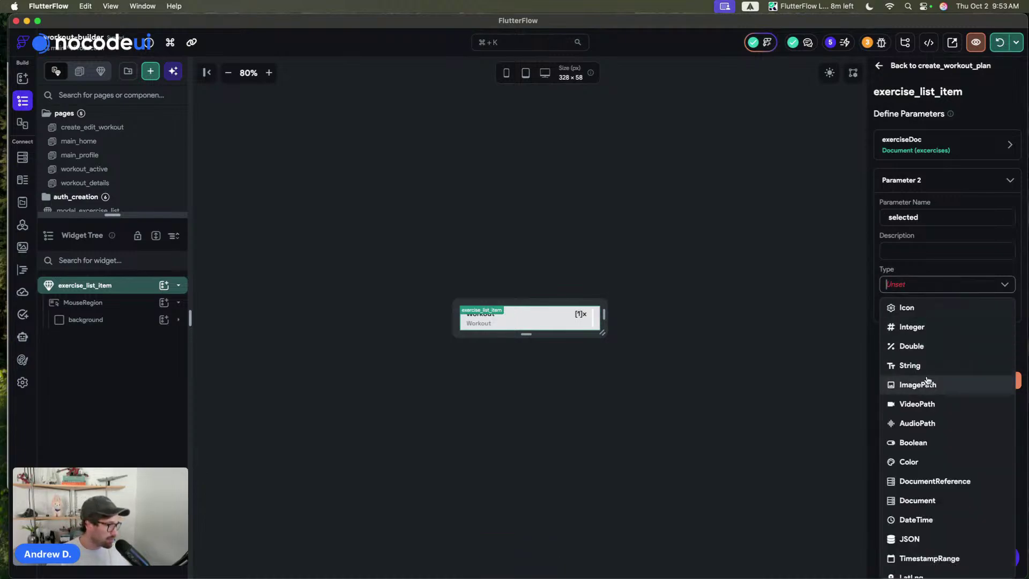
{"action": "left_click", "coordinate": [921, 441]}
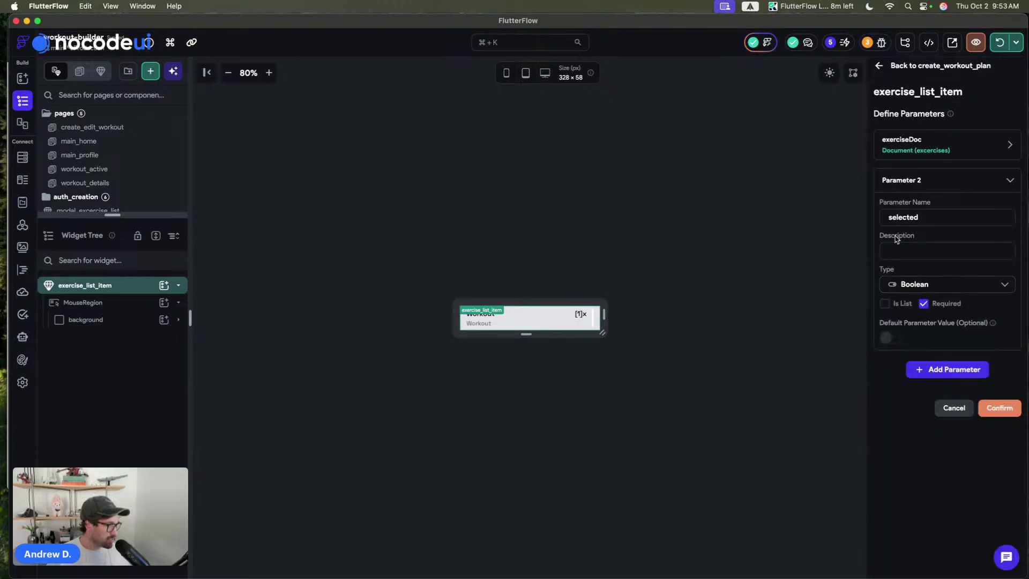
{"action": "left_click", "coordinate": [890, 342]}
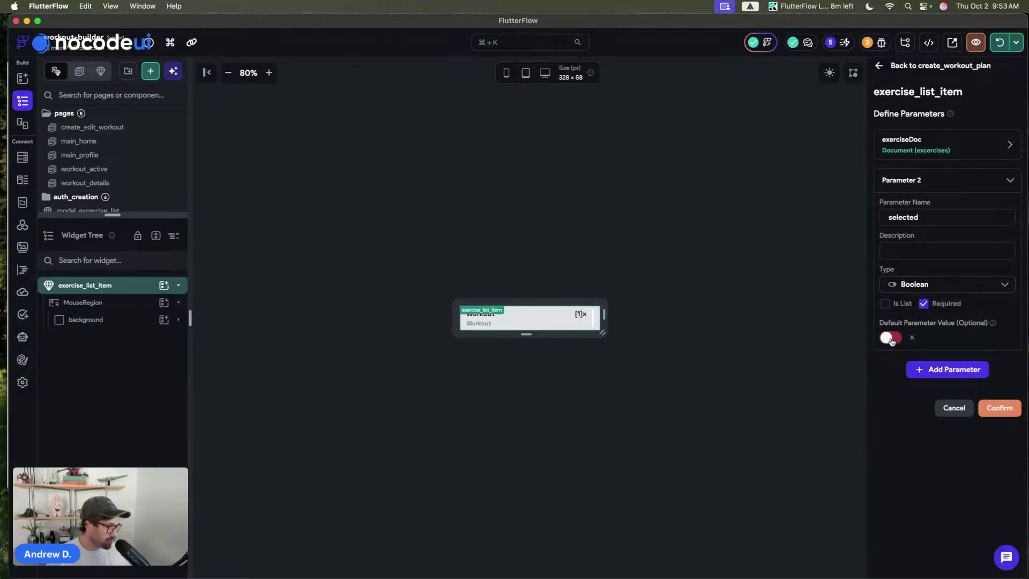
{"action": "left_click", "coordinate": [884, 181]}
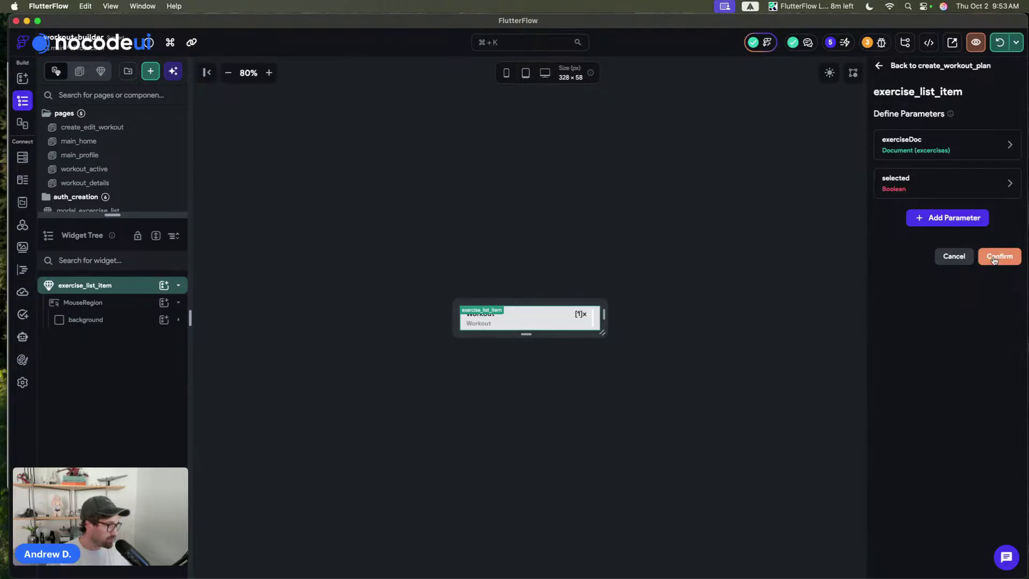
{"action": "left_click", "coordinate": [993, 259]}
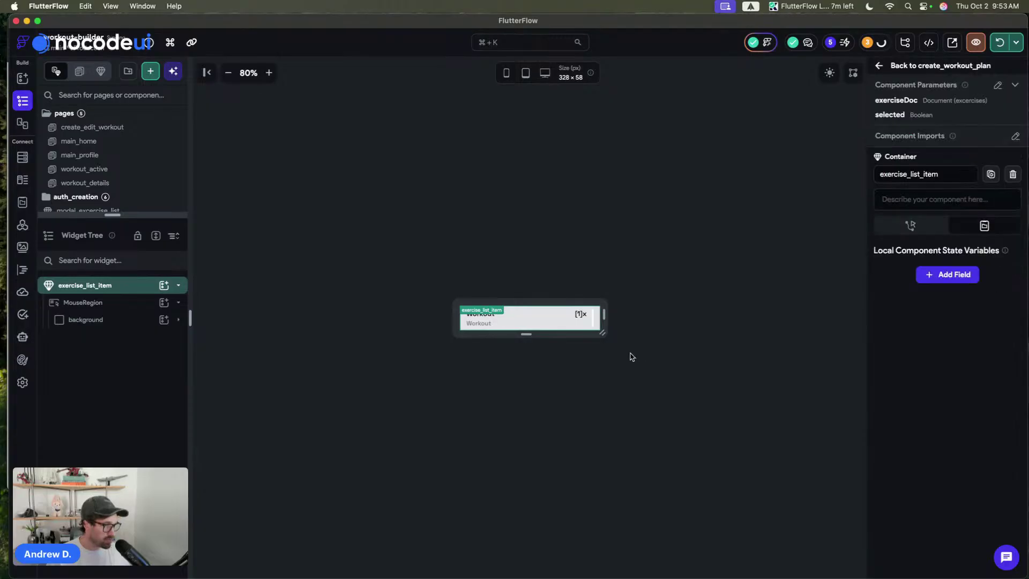
- Make the bar's fill Primary when selected, otherwise Secondary Background
{"action": "left_click", "coordinate": [593, 322]}
{"action": "scroll", "coordinate": [964, 423], "scroll_direction": "down", "scroll_amount": 5}
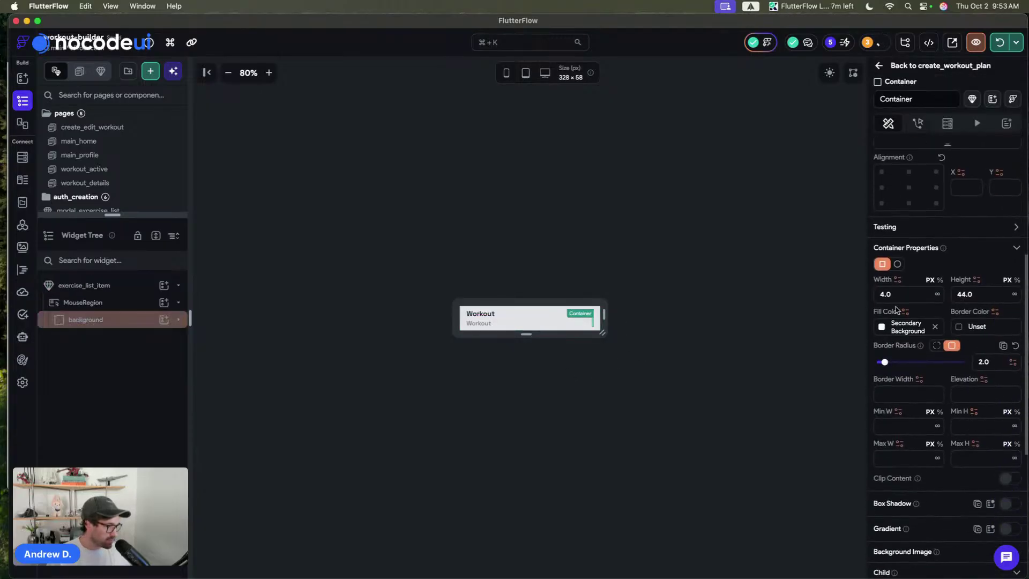
{"action": "left_click", "coordinate": [904, 311]}
{"action": "scroll", "coordinate": [817, 466], "scroll_direction": "down", "scroll_amount": 3}
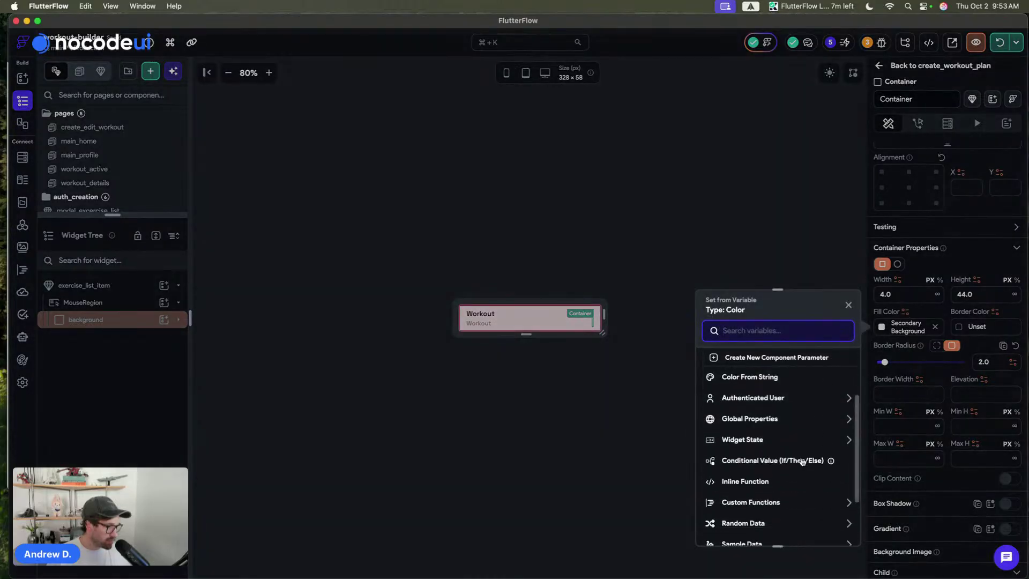
{"action": "left_click", "coordinate": [802, 461]}
{"action": "left_click", "coordinate": [762, 398]}
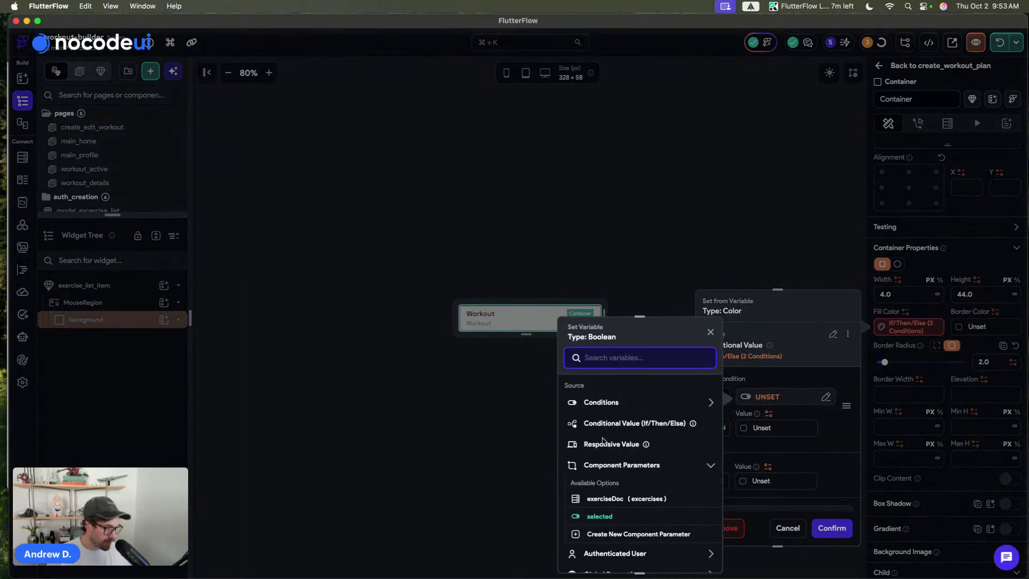
{"action": "left_click", "coordinate": [604, 519]}
{"action": "left_click", "coordinate": [742, 428]}
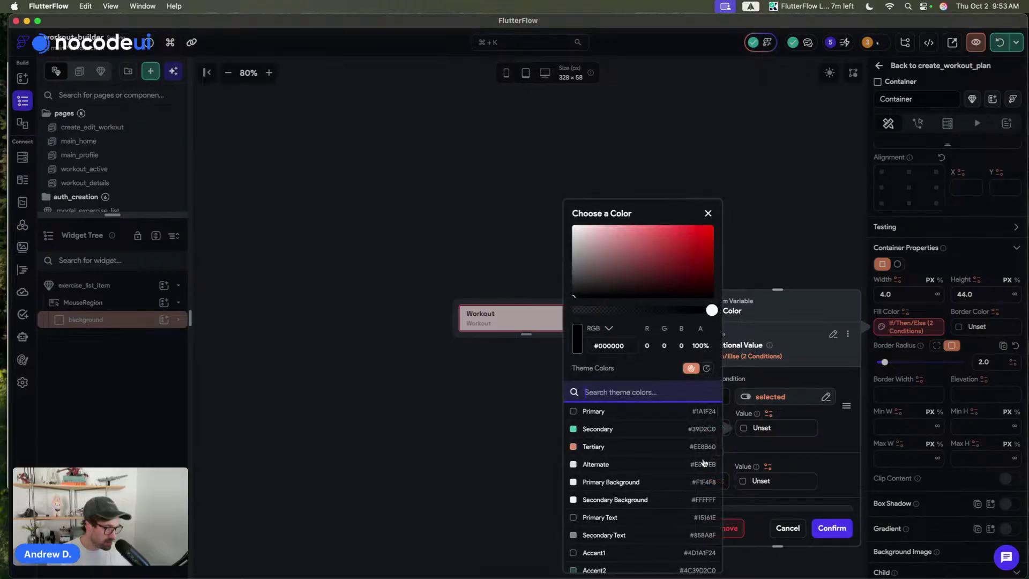
{"action": "left_click", "coordinate": [609, 412]}
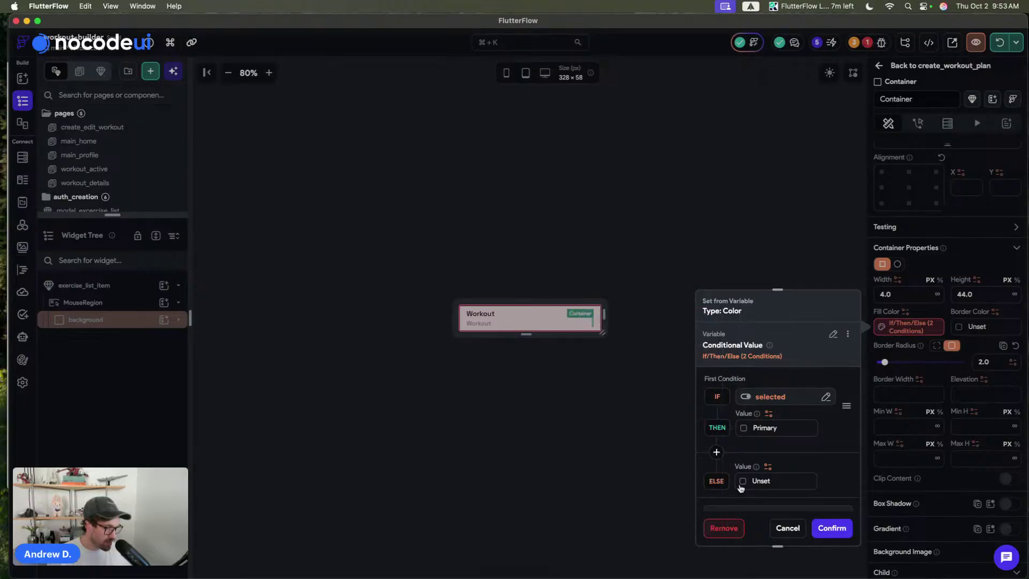
{"action": "left_click", "coordinate": [759, 480]}
{"action": "left_click", "coordinate": [609, 499]}
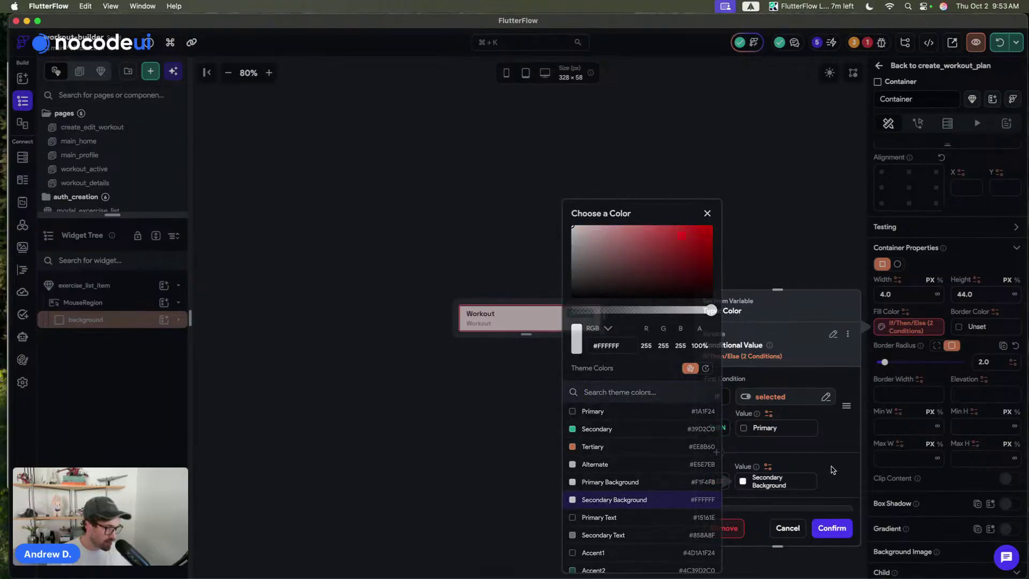
{"action": "left_click", "coordinate": [833, 527]}
- Turn on Implicit Animated for the bar with an Ease In Out curve
{"action": "scroll", "coordinate": [983, 440], "scroll_direction": "down", "scroll_amount": 4}
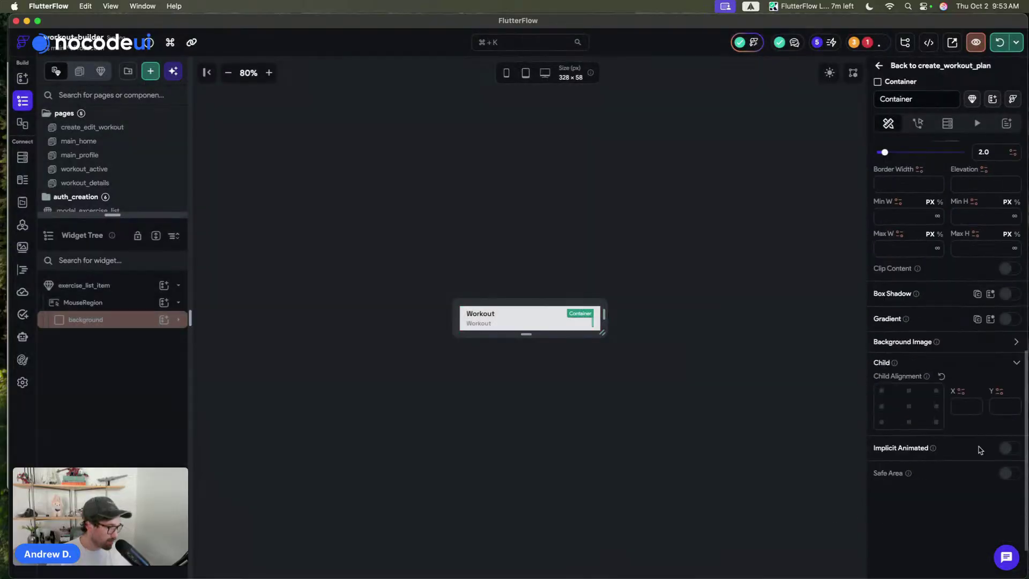
{"action": "left_click", "coordinate": [1015, 449]}
{"action": "left_click", "coordinate": [946, 479]}
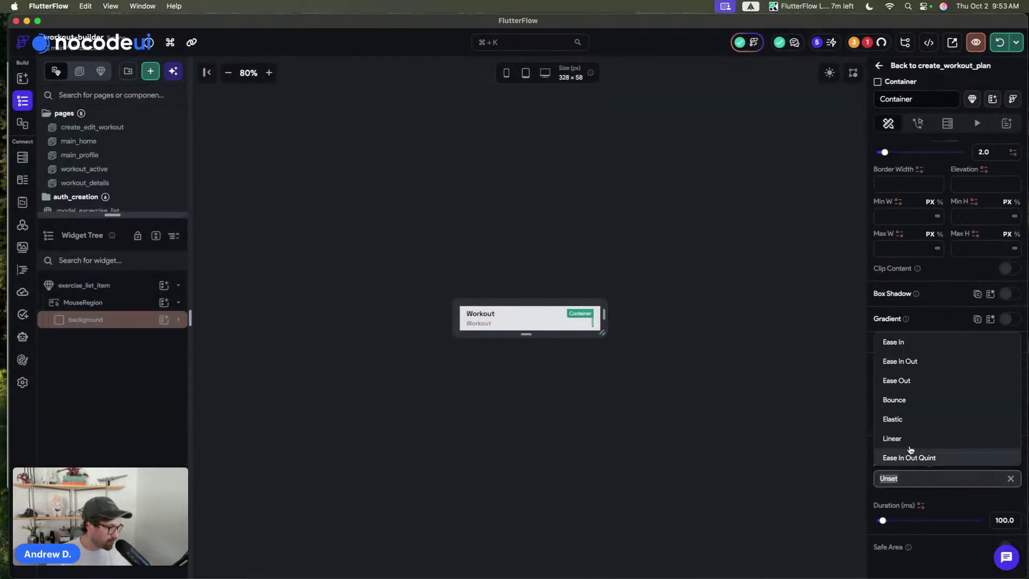
{"action": "left_click", "coordinate": [906, 362]}
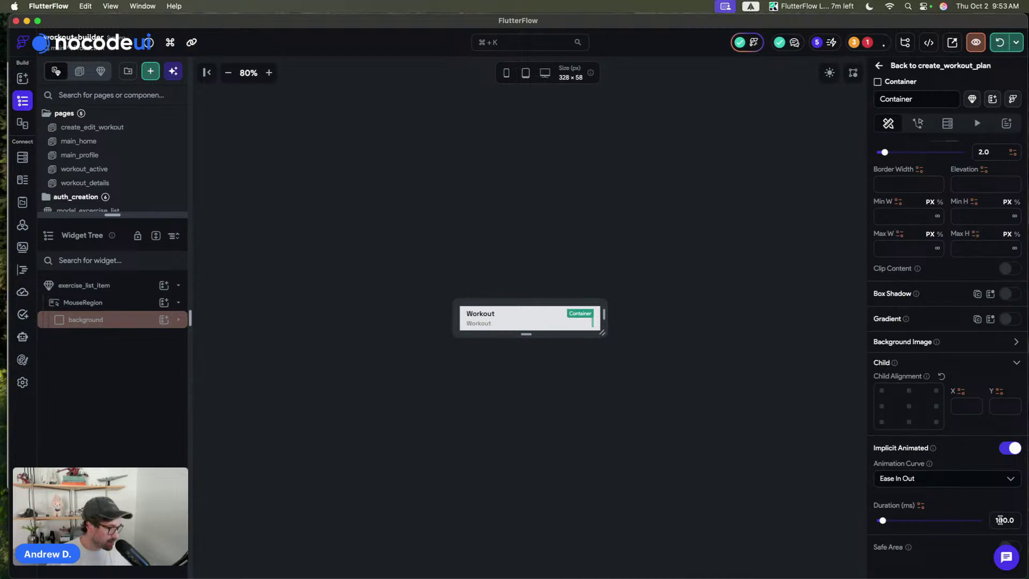
{"action": "left_click", "coordinate": [699, 304]}
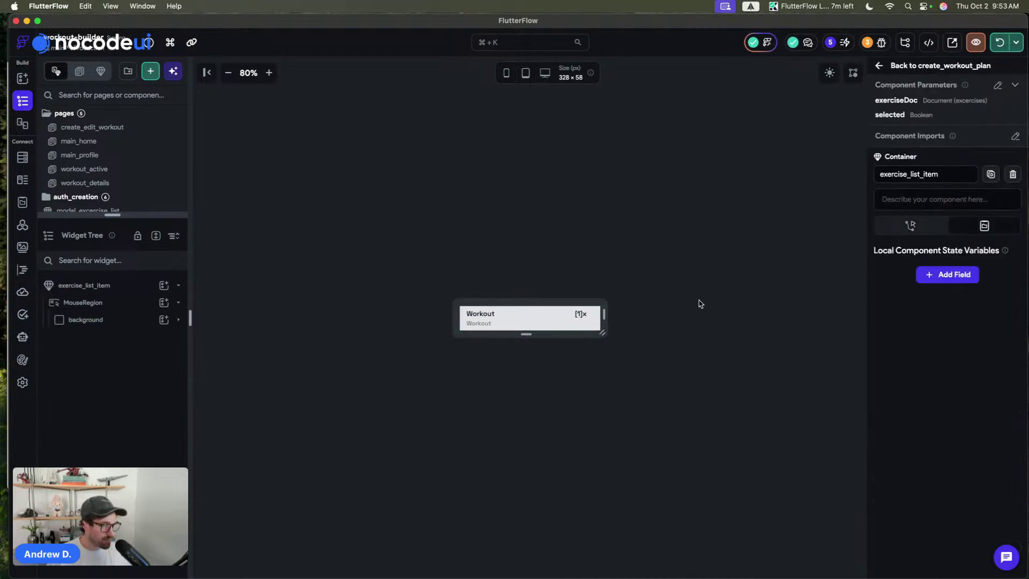
- Return to create_workout_plan and select the first exercise_list_item in the search results
{"action": "left_click", "coordinate": [915, 68]}
{"action": "left_click", "coordinate": [449, 172]}
{"action": "left_click", "coordinate": [333, 126]}
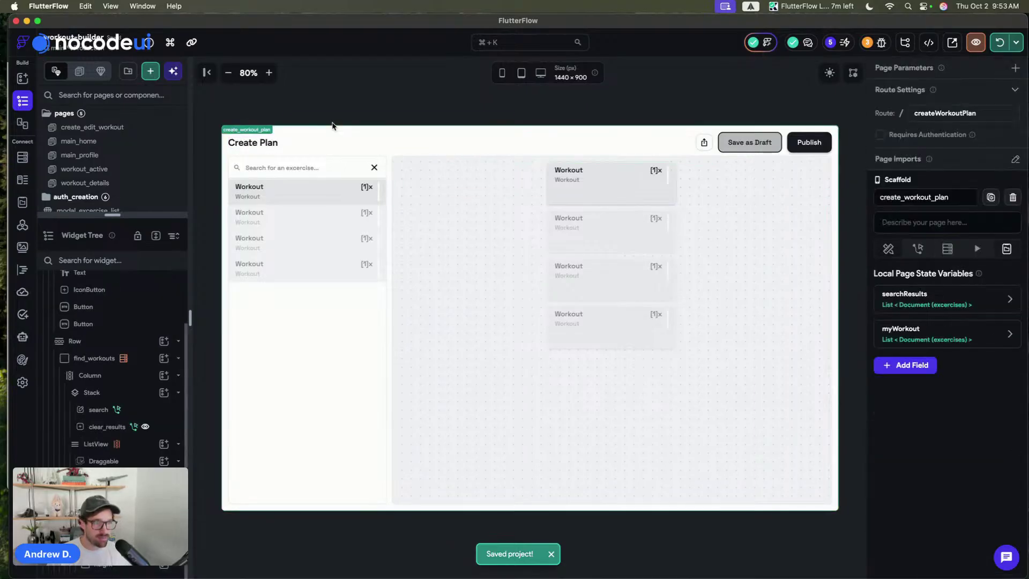
{"action": "left_click", "coordinate": [316, 208]}
{"action": "left_click", "coordinate": [314, 191]}
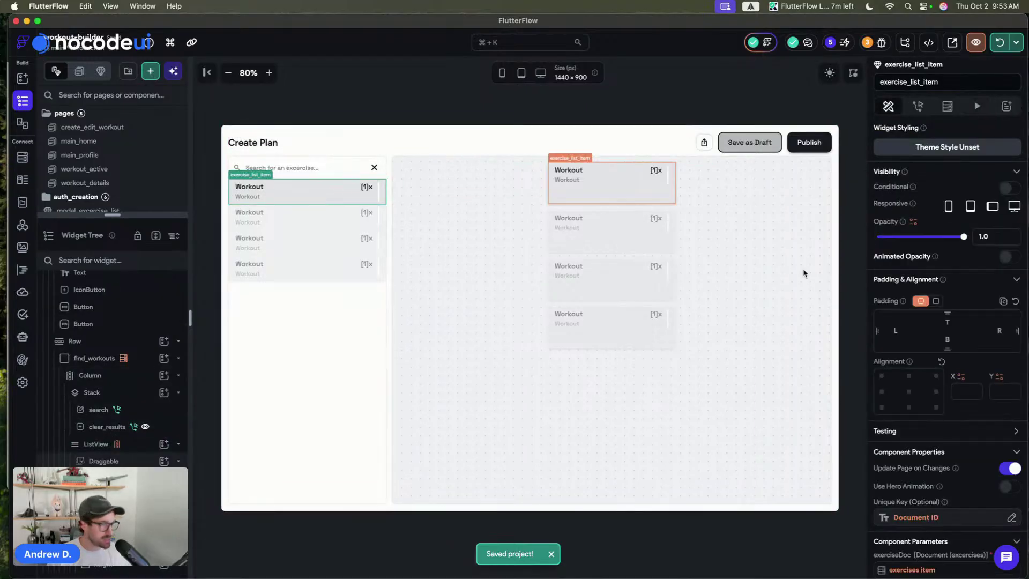
- Give the item an On Tap Update Page State action adding the exercises item to myWorkout
{"action": "left_click", "coordinate": [918, 103]}
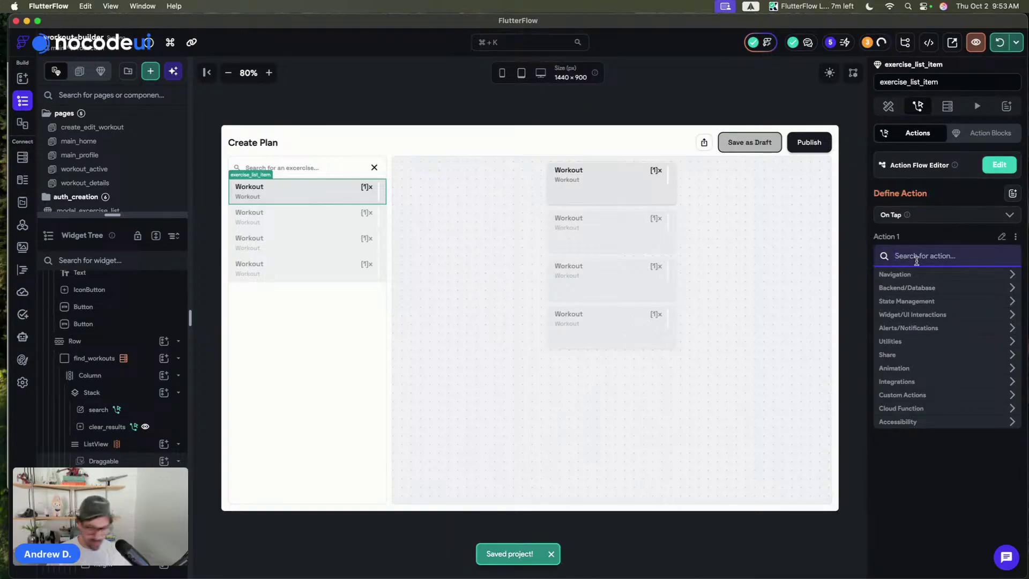
{"action": "type", "text": "update"}
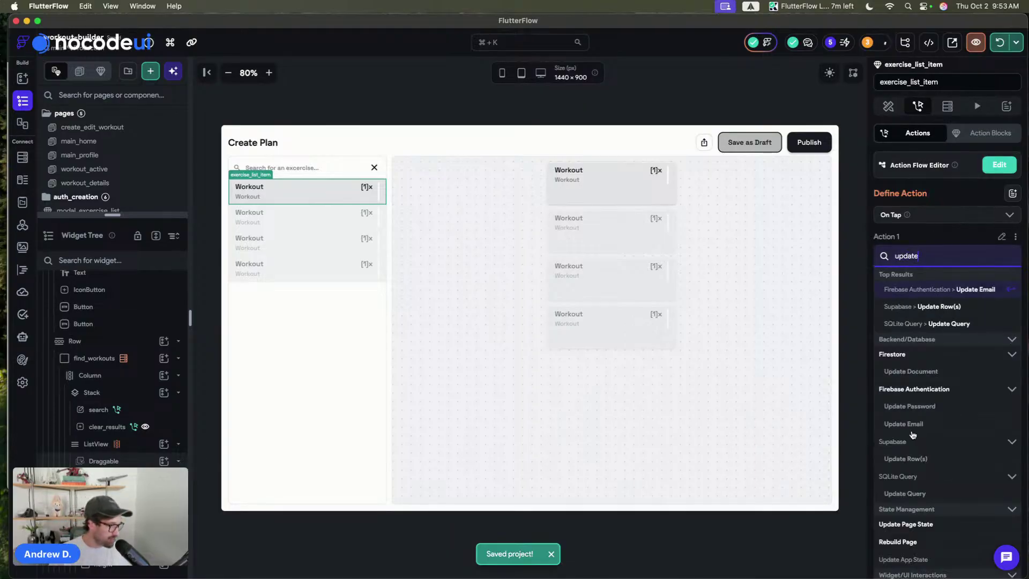
{"action": "scroll", "coordinate": [912, 435], "scroll_direction": "down", "scroll_amount": 3}
{"action": "left_click", "coordinate": [914, 450]}
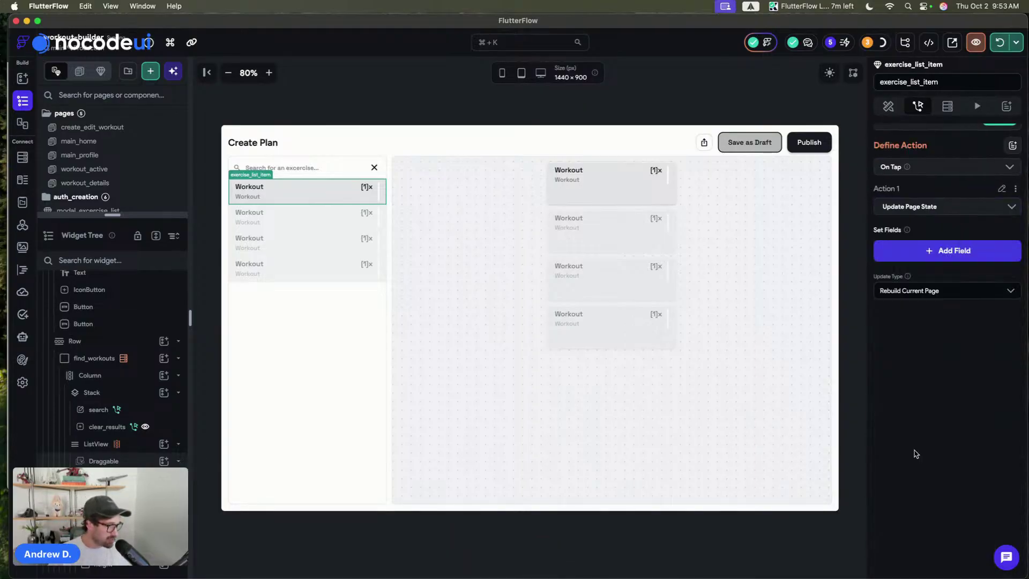
{"action": "left_click", "coordinate": [925, 257]}
{"action": "left_click", "coordinate": [489, 273]}
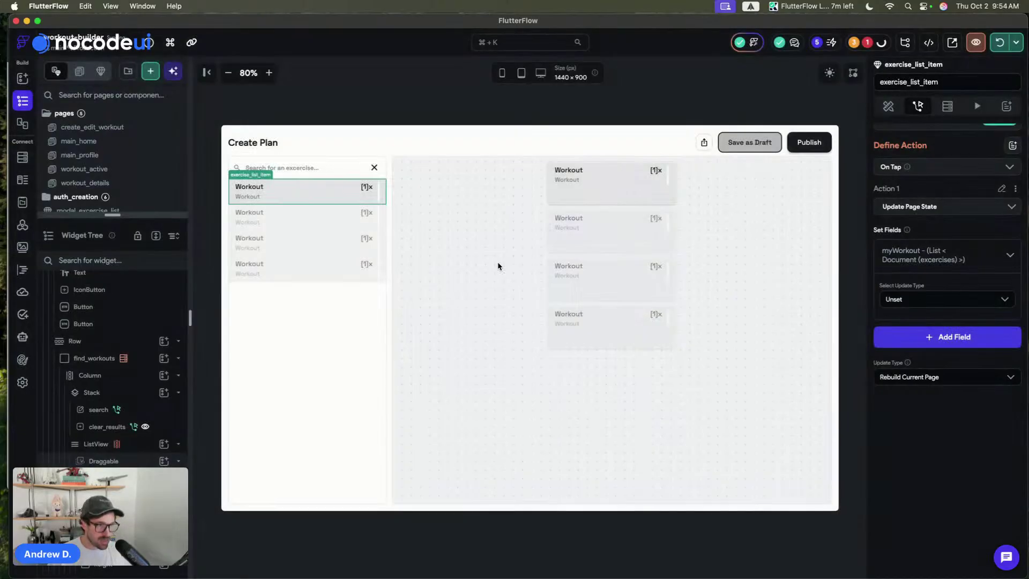
{"action": "left_click", "coordinate": [918, 299]}
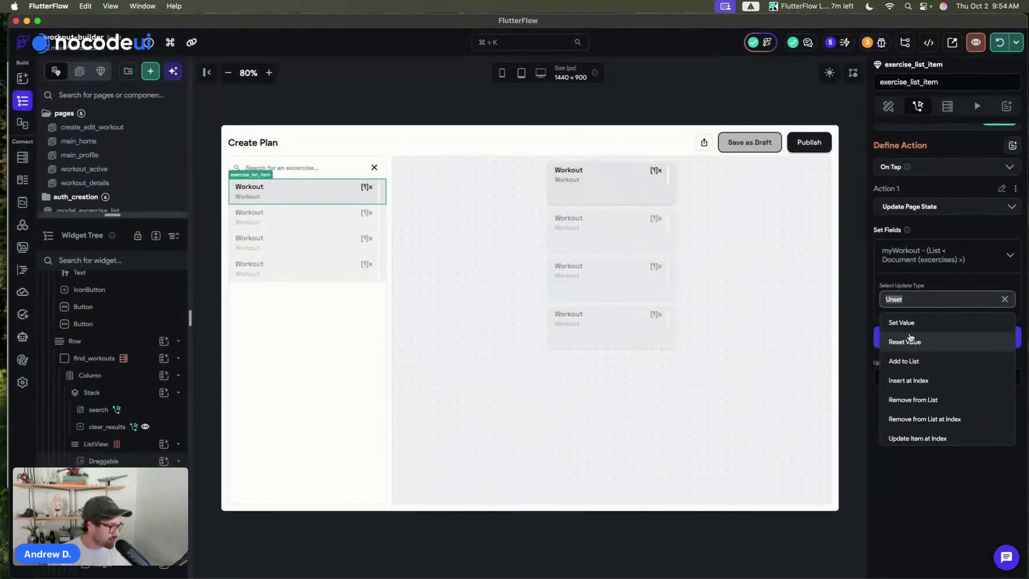
{"action": "left_click", "coordinate": [924, 360]}
{"action": "left_click", "coordinate": [923, 334]}
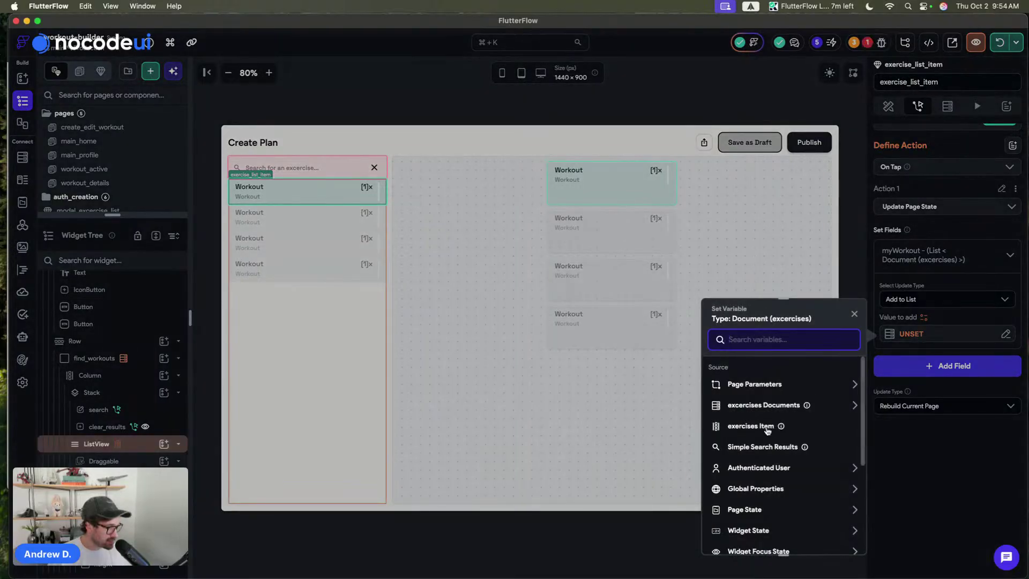
{"action": "left_click", "coordinate": [756, 428]}
{"action": "left_click", "coordinate": [838, 537]}
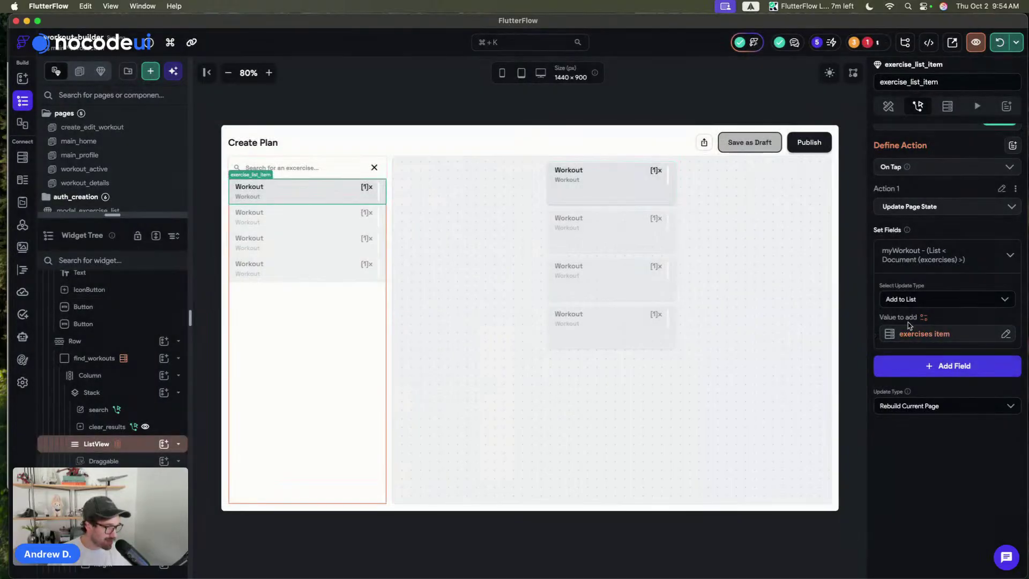
{"action": "left_click", "coordinate": [904, 262]}
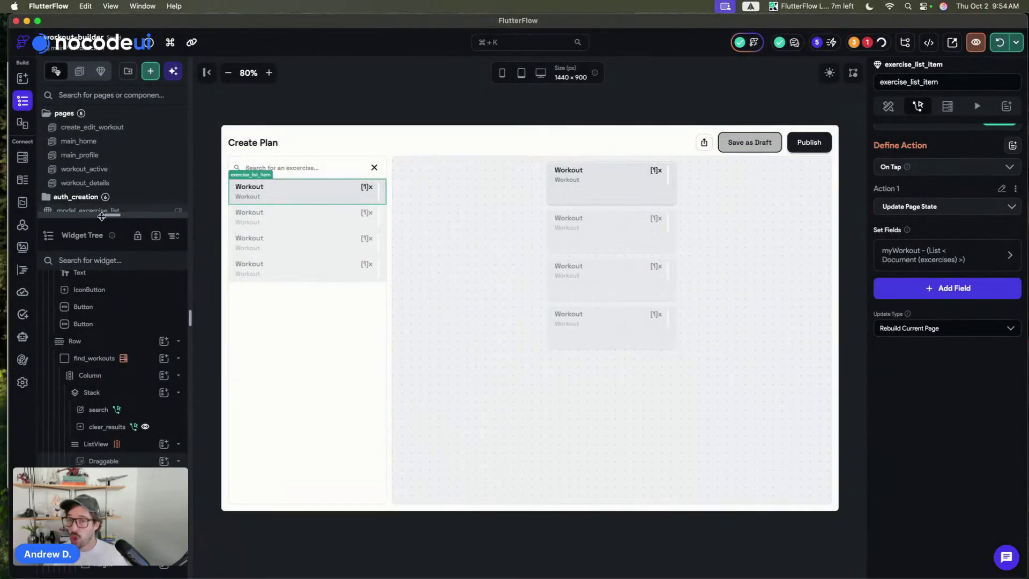
- Reselect the exercise item to review its tap action and save the project
{"action": "left_click", "coordinate": [476, 109]}
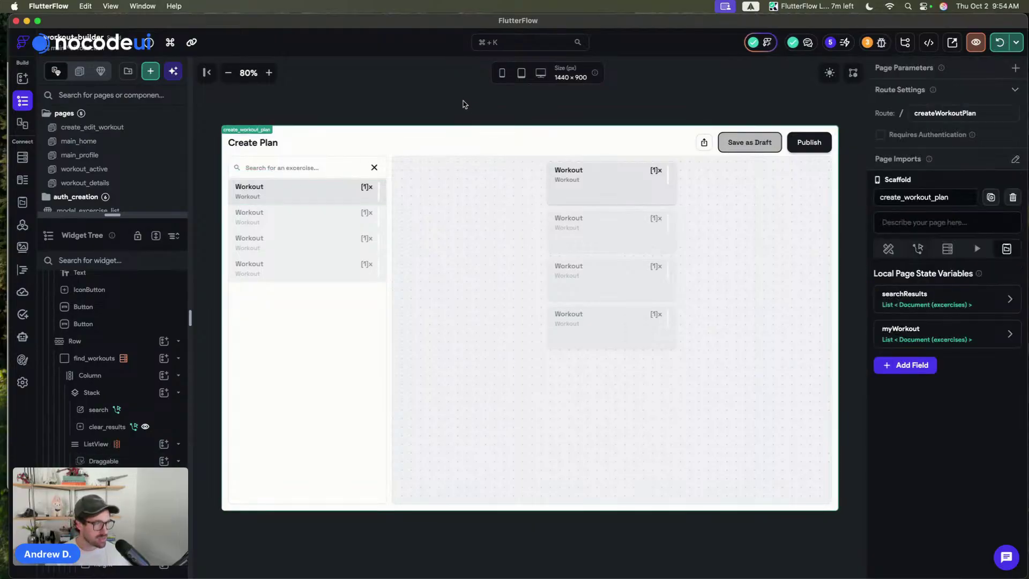
{"action": "left_click", "coordinate": [317, 201]}
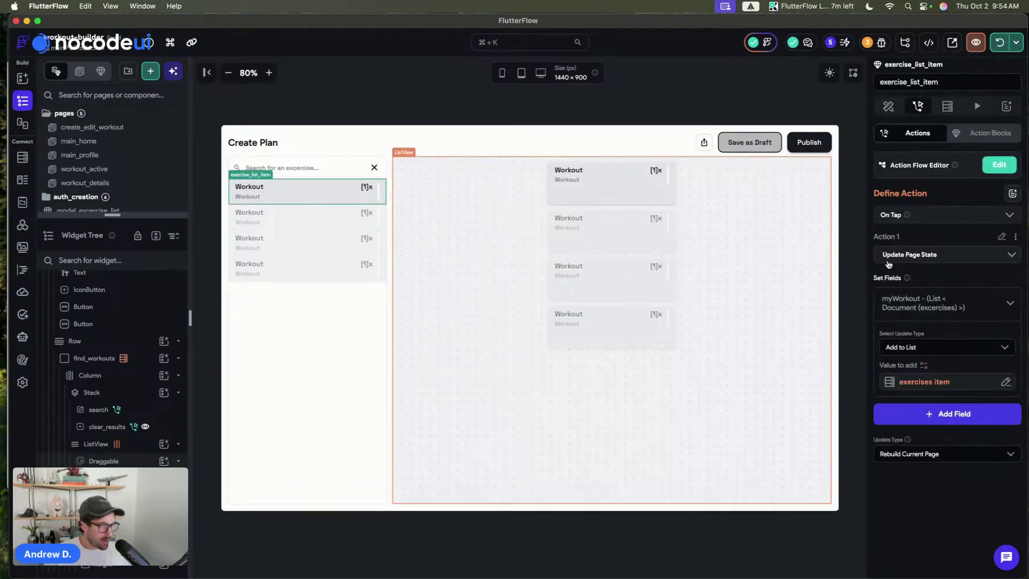
{"action": "key", "text": "super+s"}
{"action": "left_click", "coordinate": [887, 105]}
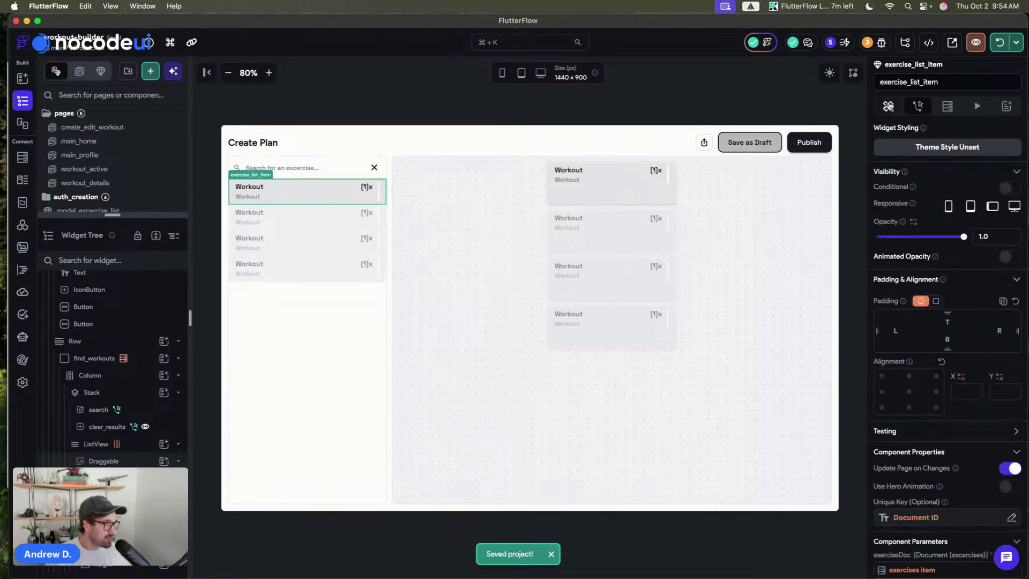
- Select the first exercise item in the search list and start binding its selected parameter
{"action": "left_click", "coordinate": [642, 181]}
{"action": "scroll", "coordinate": [944, 357], "scroll_direction": "down", "scroll_amount": 3}
{"action": "scroll", "coordinate": [938, 380], "scroll_direction": "down", "scroll_amount": 1}
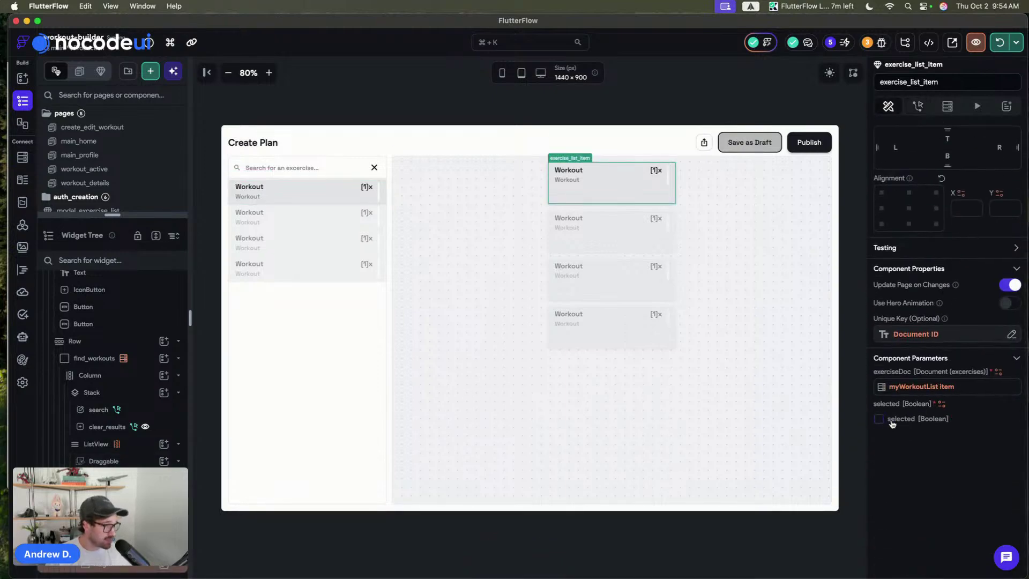
{"action": "left_click", "coordinate": [327, 185]}
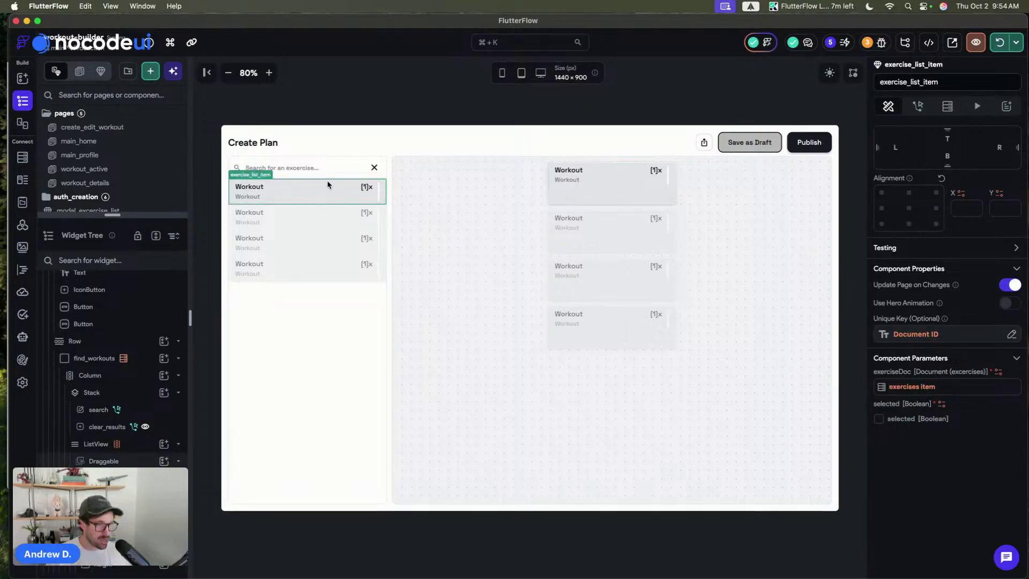
{"action": "left_click", "coordinate": [940, 403]}
- Bind selected to the myWorkout page state list, leaving its list operation unset
{"action": "scroll", "coordinate": [742, 463], "scroll_direction": "down", "scroll_amount": 4}
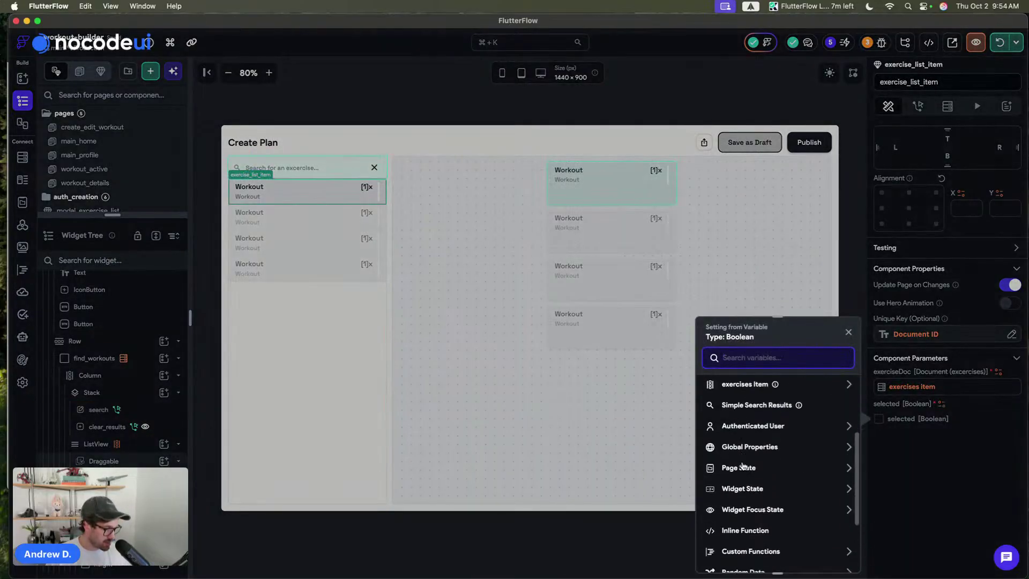
{"action": "left_click", "coordinate": [744, 478]}
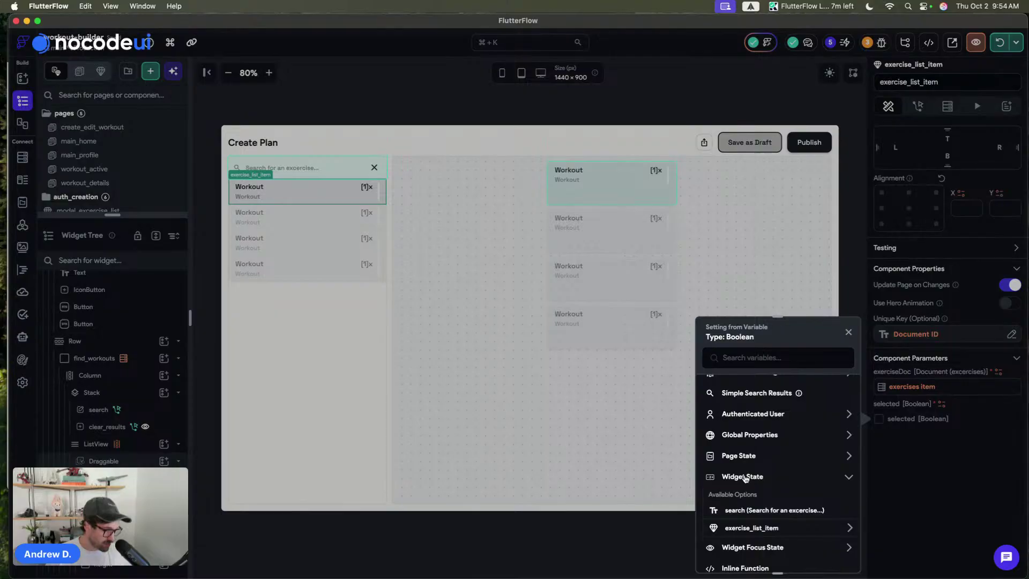
{"action": "left_click", "coordinate": [744, 478]}
{"action": "left_click", "coordinate": [738, 457]}
{"action": "left_click", "coordinate": [745, 512]}
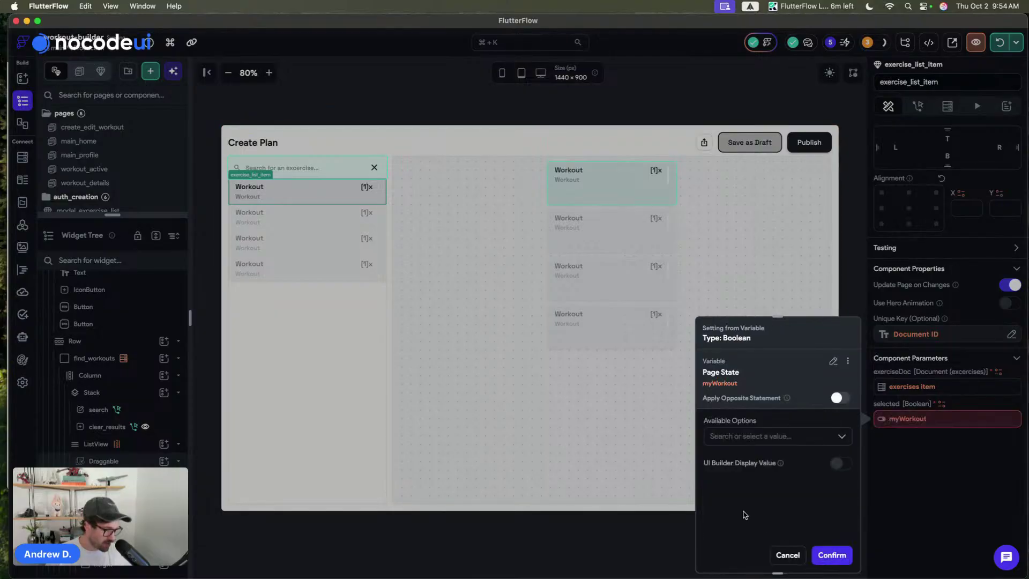
{"action": "left_click", "coordinate": [739, 434]}
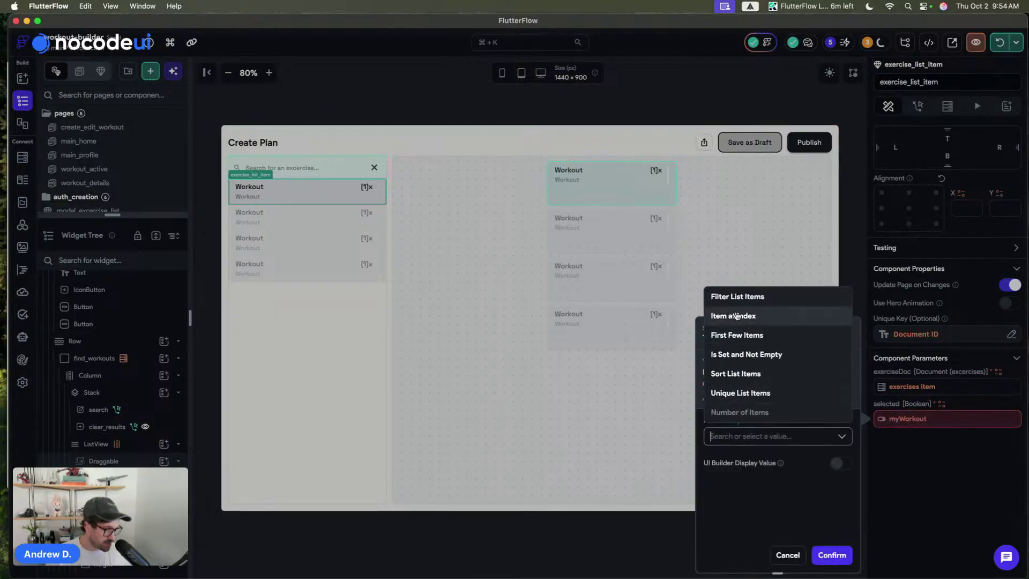
{"action": "left_click", "coordinate": [773, 507]}
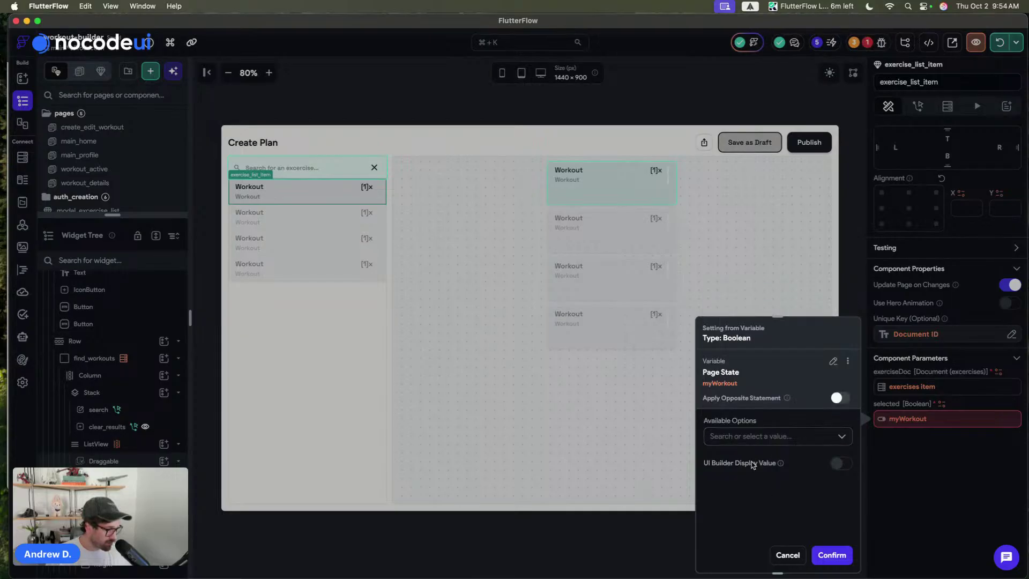
{"action": "left_click", "coordinate": [756, 435]}
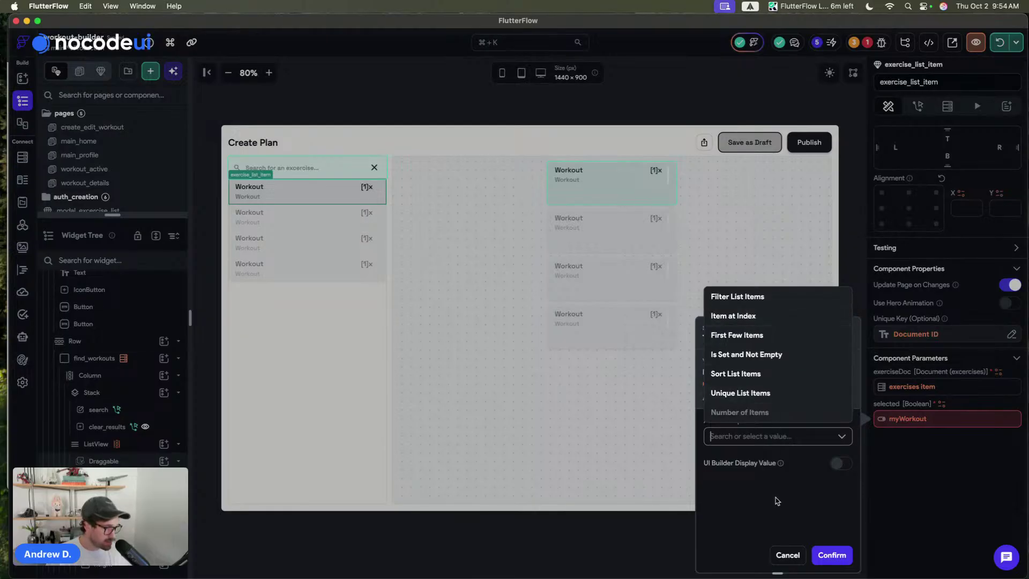
{"action": "left_click", "coordinate": [786, 557]}
{"action": "left_click", "coordinate": [911, 426]}
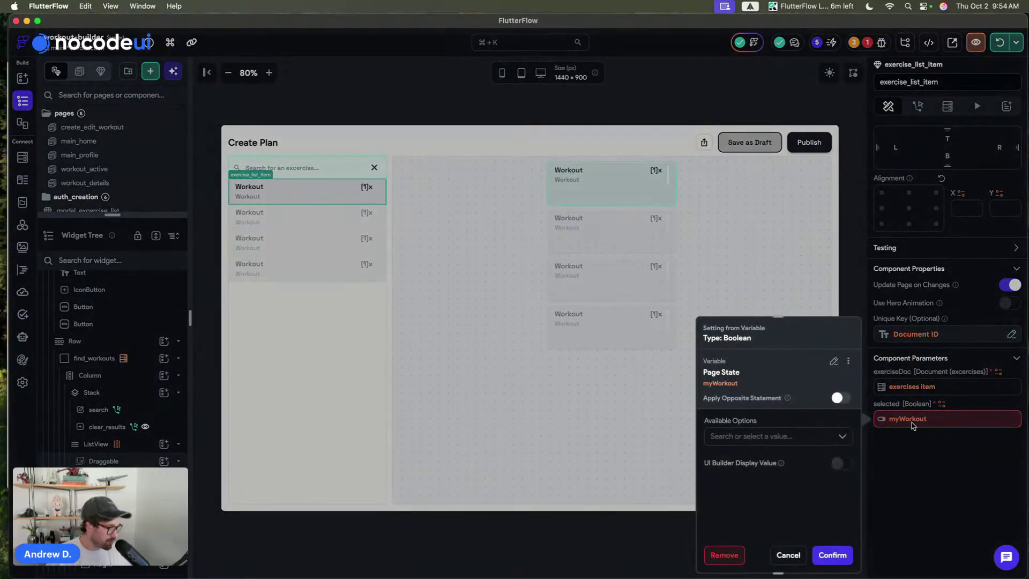
{"action": "left_click", "coordinate": [832, 364]}
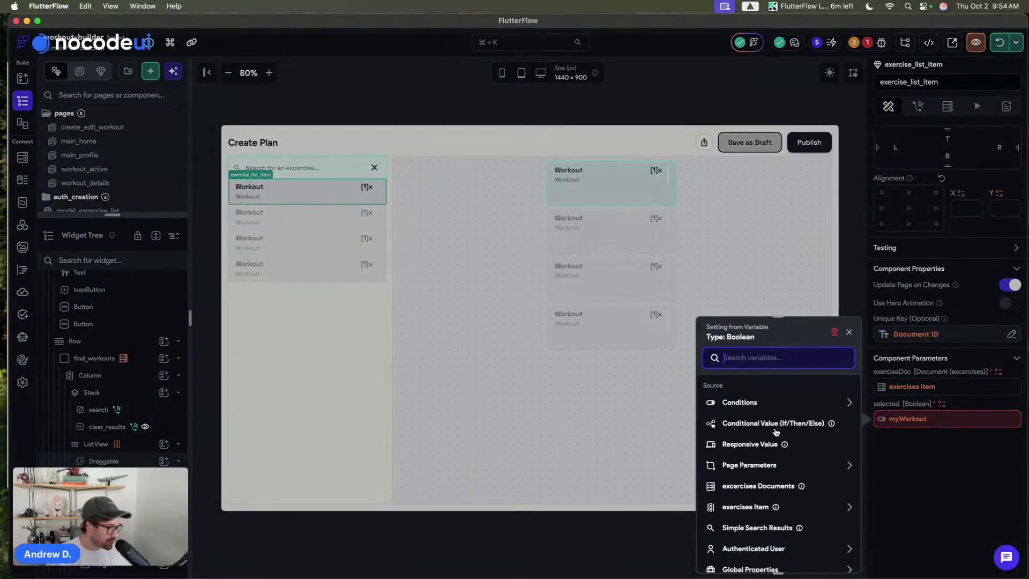
- Start a single condition for selected using the myWorkout page state with Filter List Items
{"action": "scroll", "coordinate": [777, 432], "scroll_direction": "down", "scroll_amount": 2}
{"action": "scroll", "coordinate": [756, 413], "scroll_direction": "up", "scroll_amount": 2}
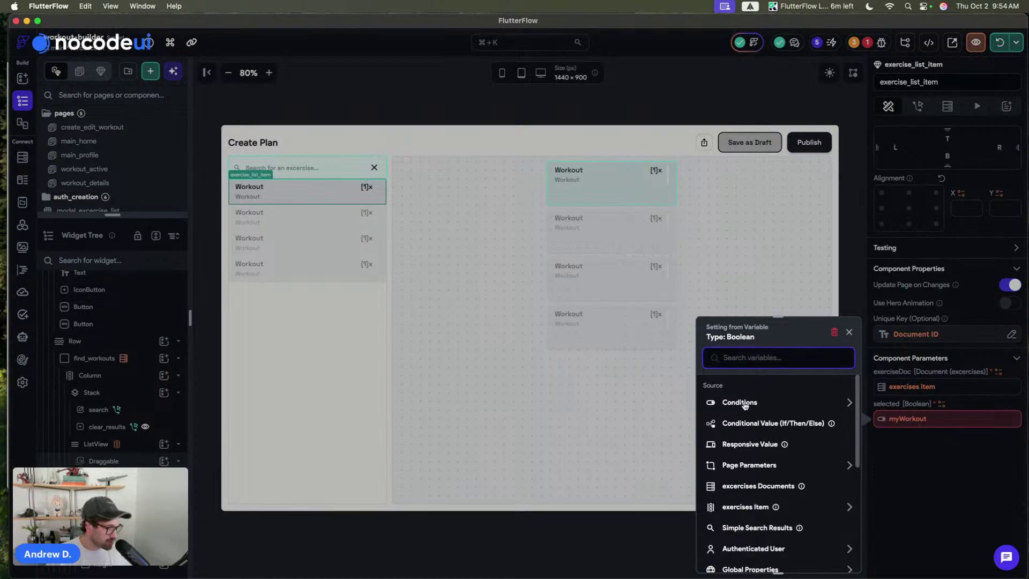
{"action": "left_click", "coordinate": [741, 403]}
{"action": "left_click", "coordinate": [744, 434]}
{"action": "left_click", "coordinate": [751, 419]}
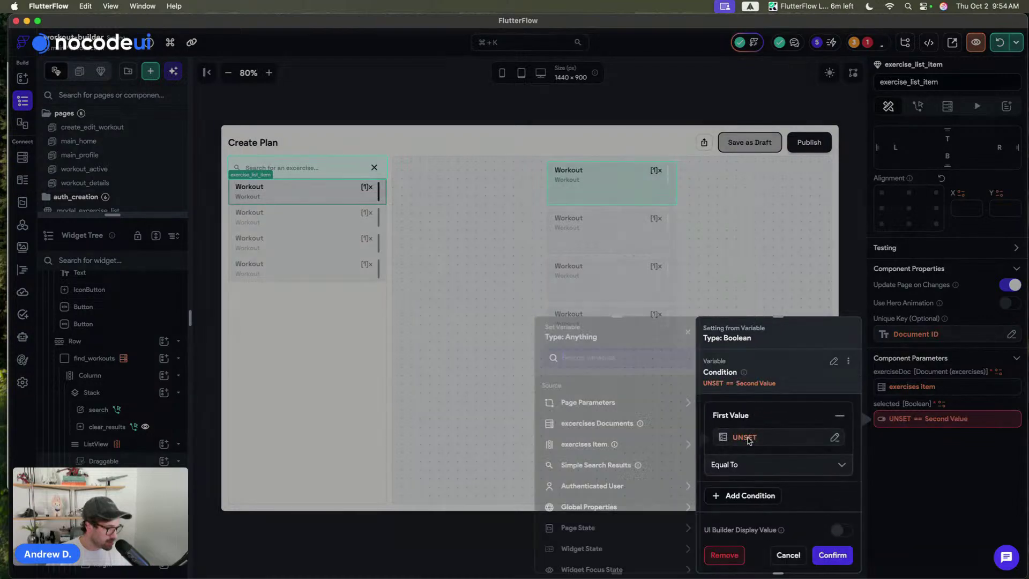
{"action": "scroll", "coordinate": [589, 481], "scroll_direction": "down", "scroll_amount": 5}
{"action": "left_click", "coordinate": [580, 438]}
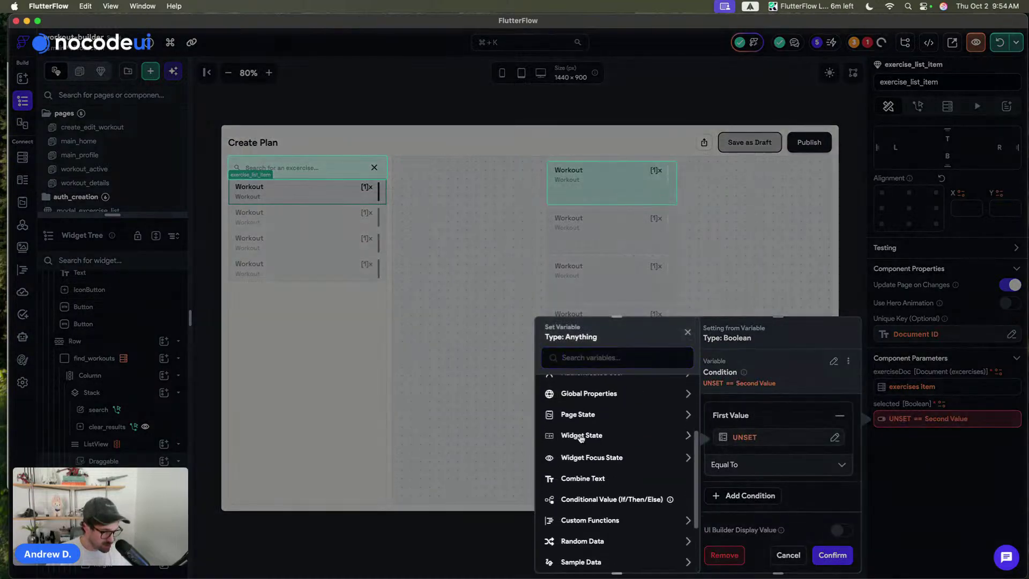
{"action": "left_click", "coordinate": [580, 435]}
{"action": "left_click", "coordinate": [580, 415]}
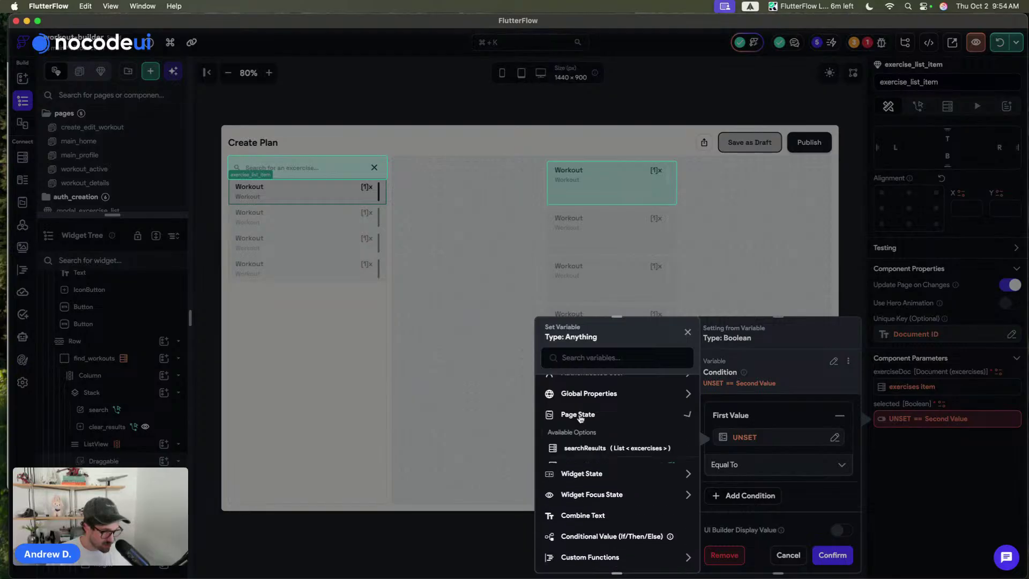
{"action": "left_click", "coordinate": [586, 466]}
{"action": "left_click", "coordinate": [586, 422]}
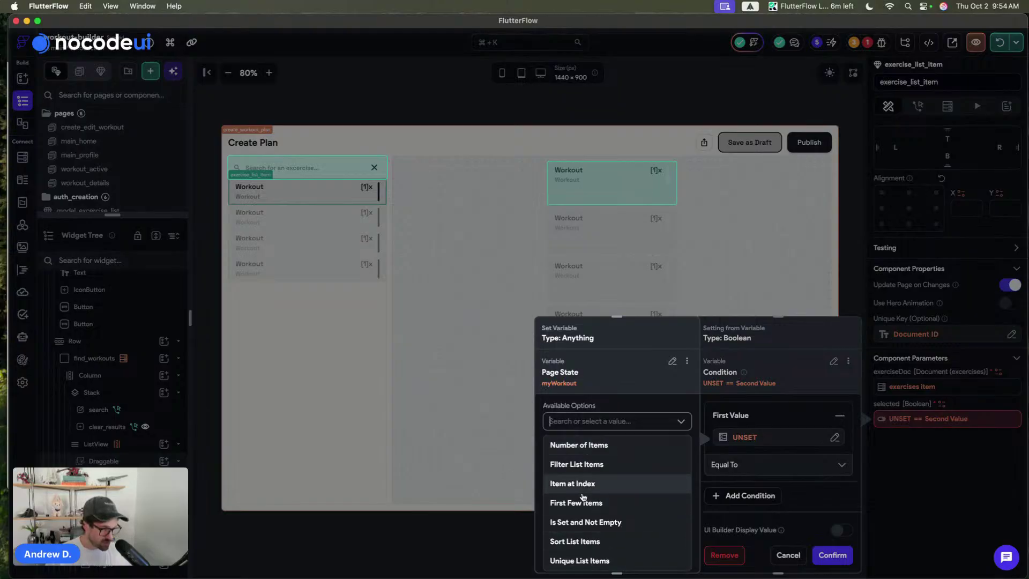
{"action": "left_click", "coordinate": [603, 465]}
{"action": "left_click", "coordinate": [576, 458]}
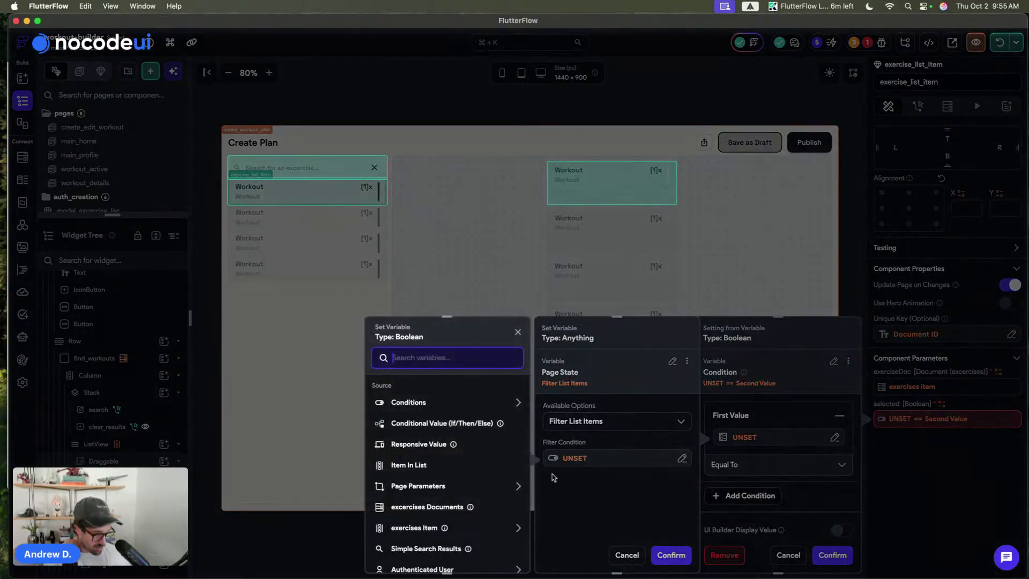
- Build an item Reference Document ID Equal To filter condition, then cancel it and the filter
{"action": "left_click", "coordinate": [411, 409]}
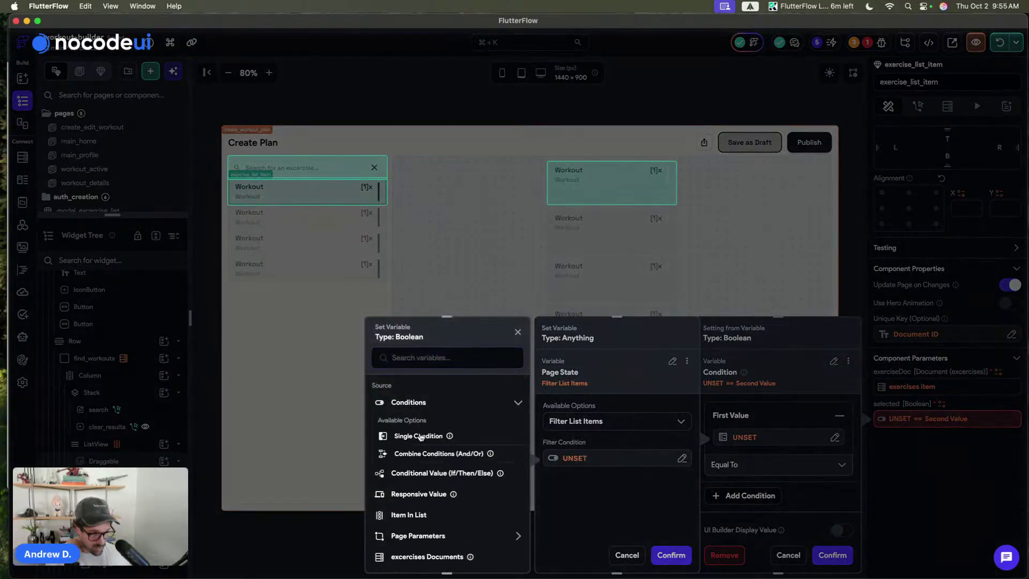
{"action": "left_click", "coordinate": [420, 427]}
{"action": "left_click", "coordinate": [421, 438]}
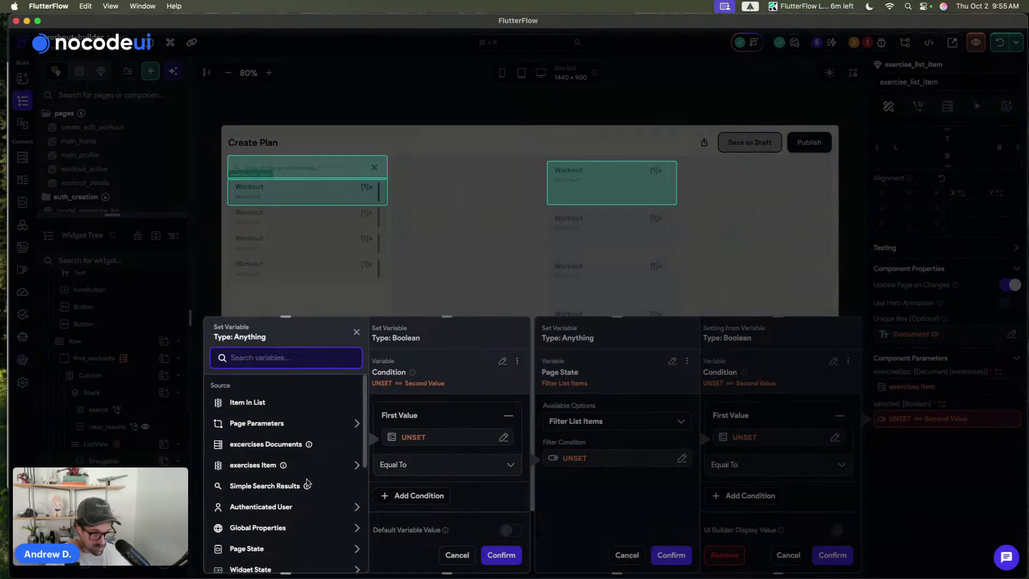
{"action": "left_click", "coordinate": [254, 402]}
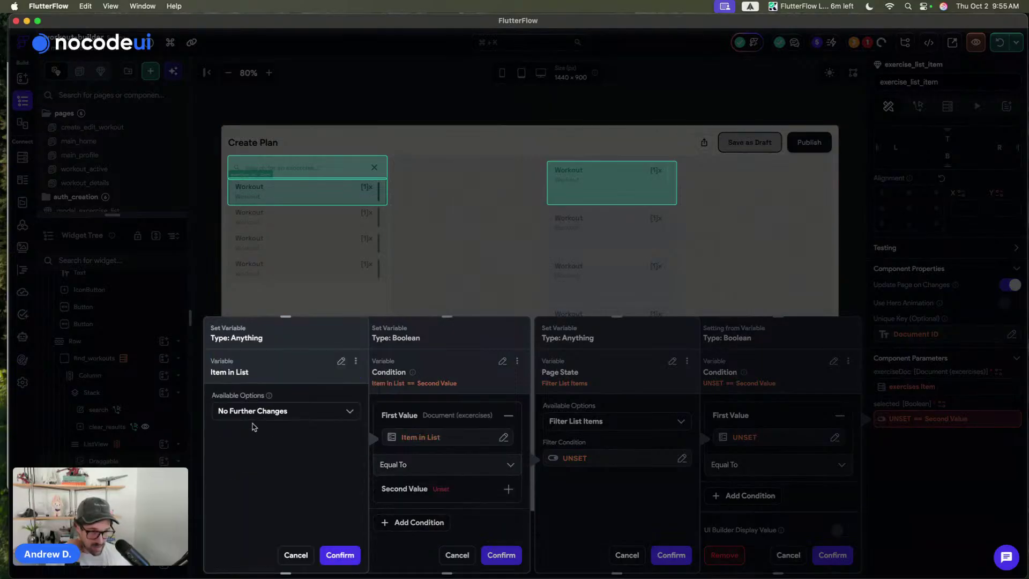
{"action": "left_click", "coordinate": [254, 412]}
{"action": "left_click", "coordinate": [250, 435]}
{"action": "left_click", "coordinate": [249, 448]}
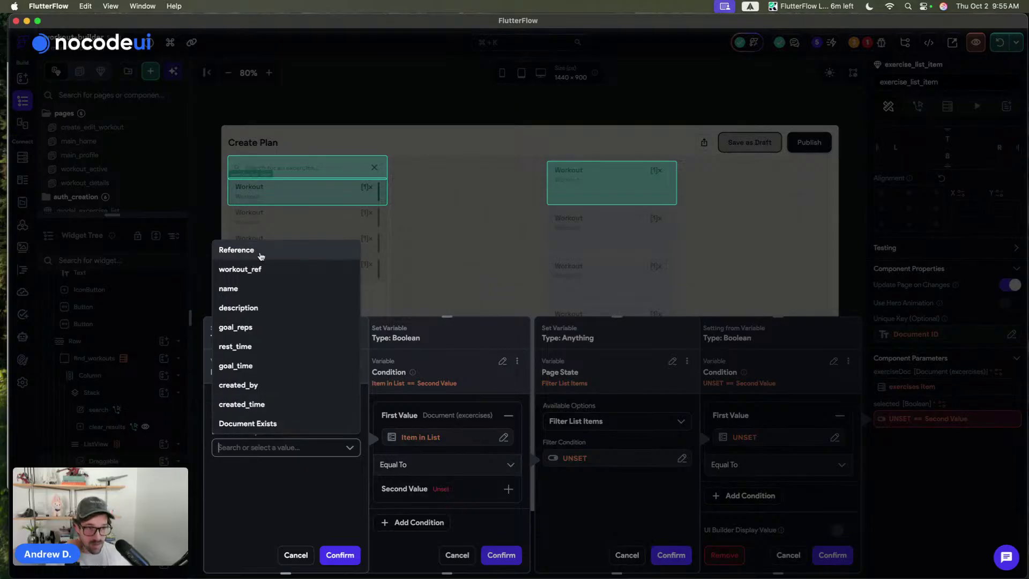
{"action": "left_click", "coordinate": [261, 256]}
{"action": "left_click", "coordinate": [277, 482]}
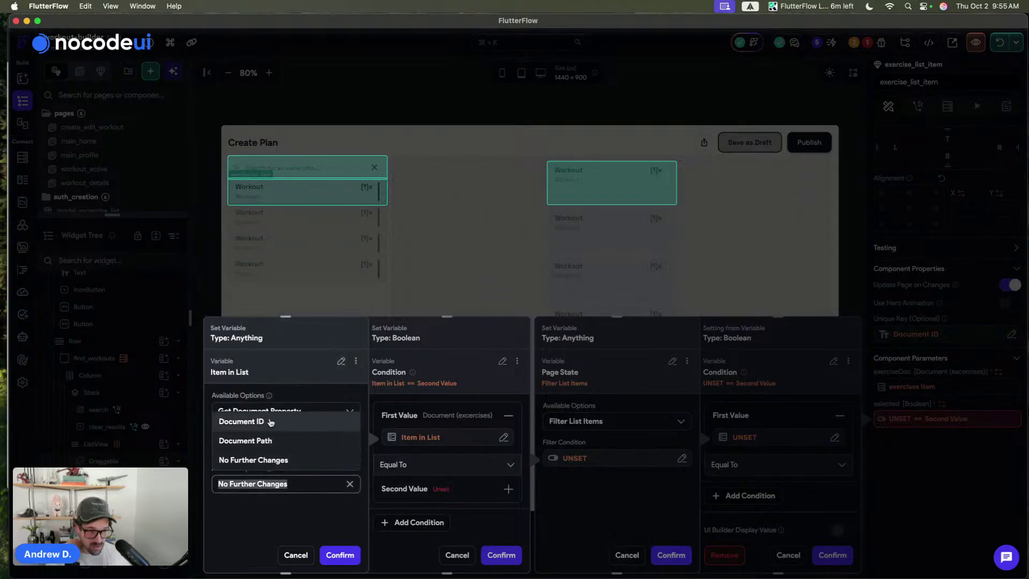
{"action": "left_click", "coordinate": [268, 421]}
{"action": "left_click", "coordinate": [347, 555]}
{"action": "left_click", "coordinate": [410, 463]}
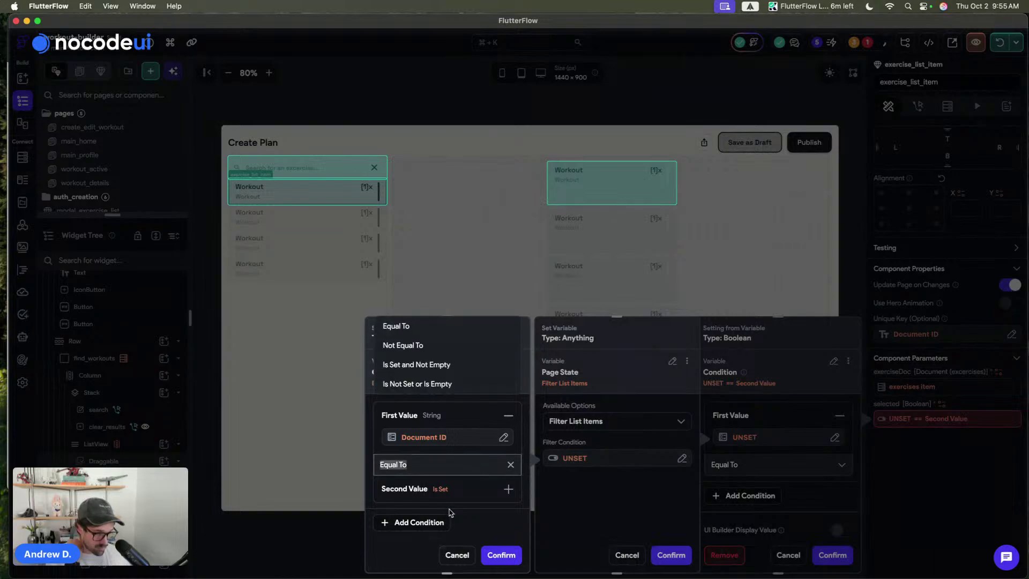
{"action": "left_click", "coordinate": [439, 490]}
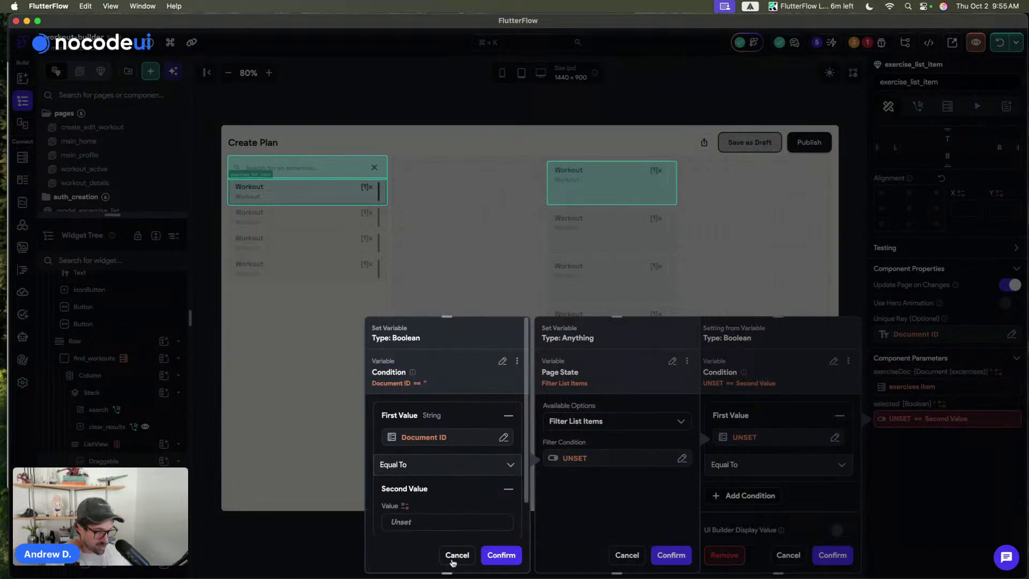
{"action": "left_click", "coordinate": [451, 559]}
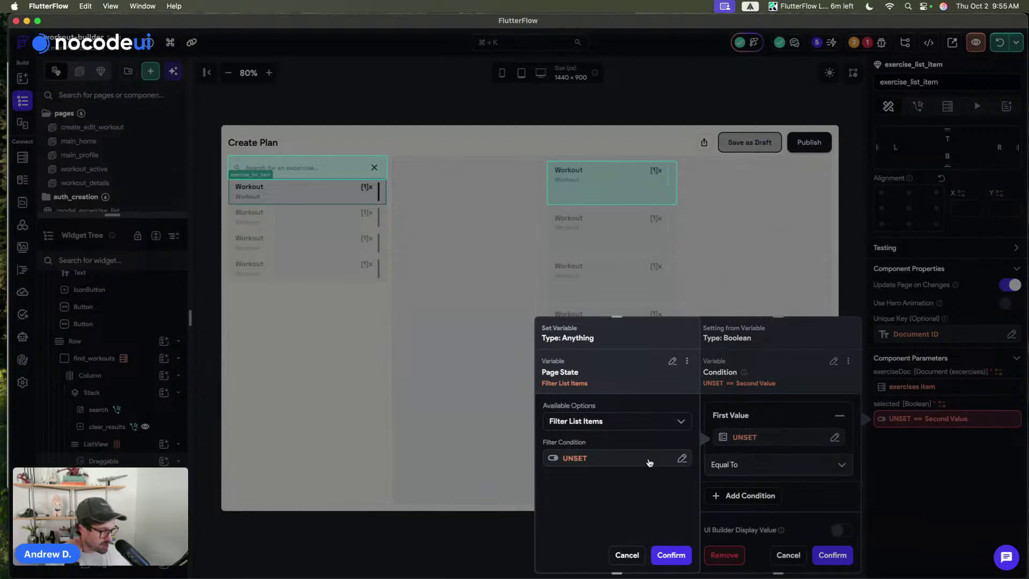
{"action": "left_click", "coordinate": [626, 554]}
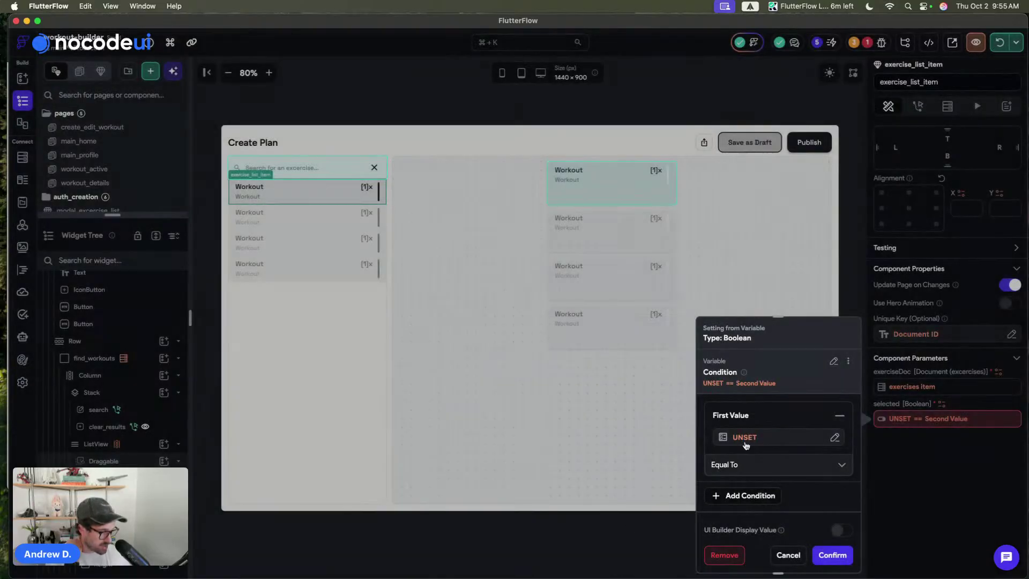
- Discard the Boolean condition, retry a myWorkout filter on the item Reference, then discard it
{"action": "scroll", "coordinate": [745, 441], "scroll_direction": "down", "scroll_amount": 1}
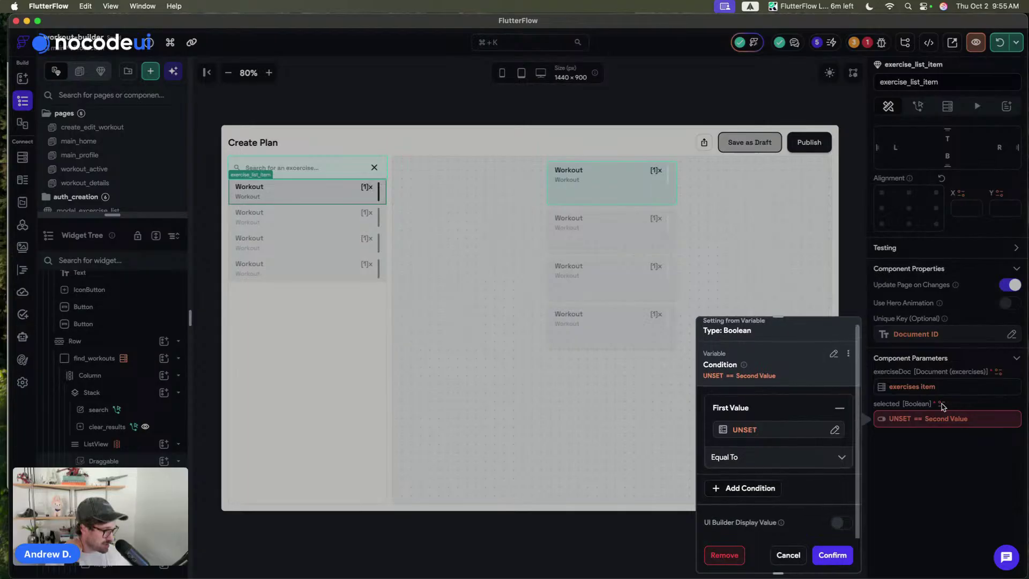
{"action": "scroll", "coordinate": [757, 461], "scroll_direction": "up", "scroll_amount": 1}
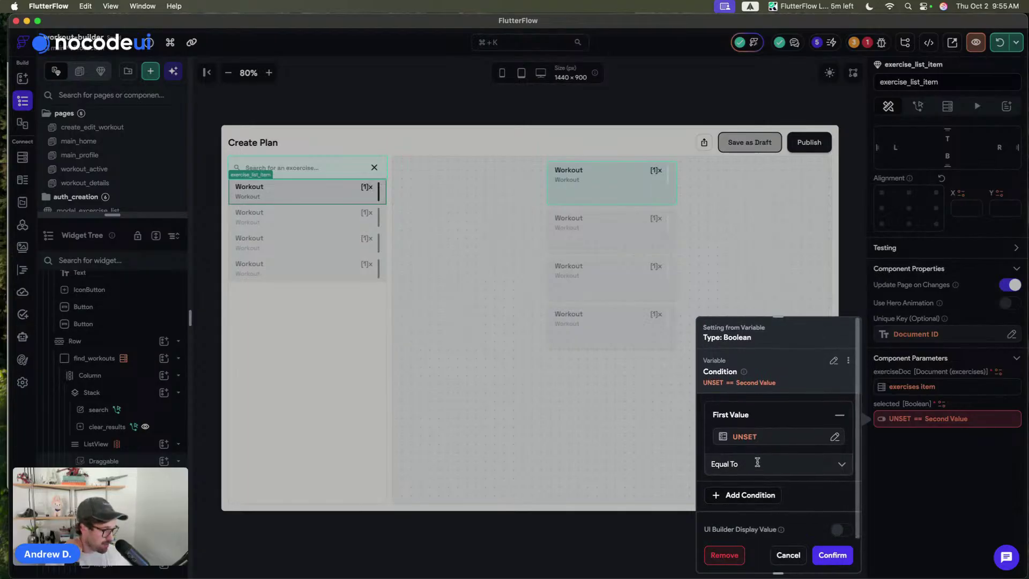
{"action": "left_click", "coordinate": [787, 554]}
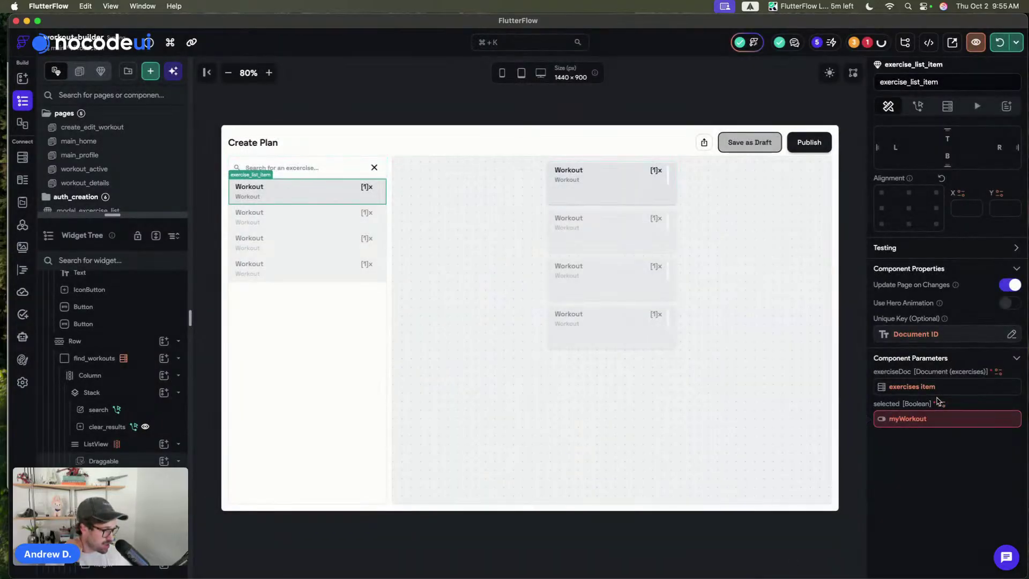
{"action": "left_click", "coordinate": [943, 404]}
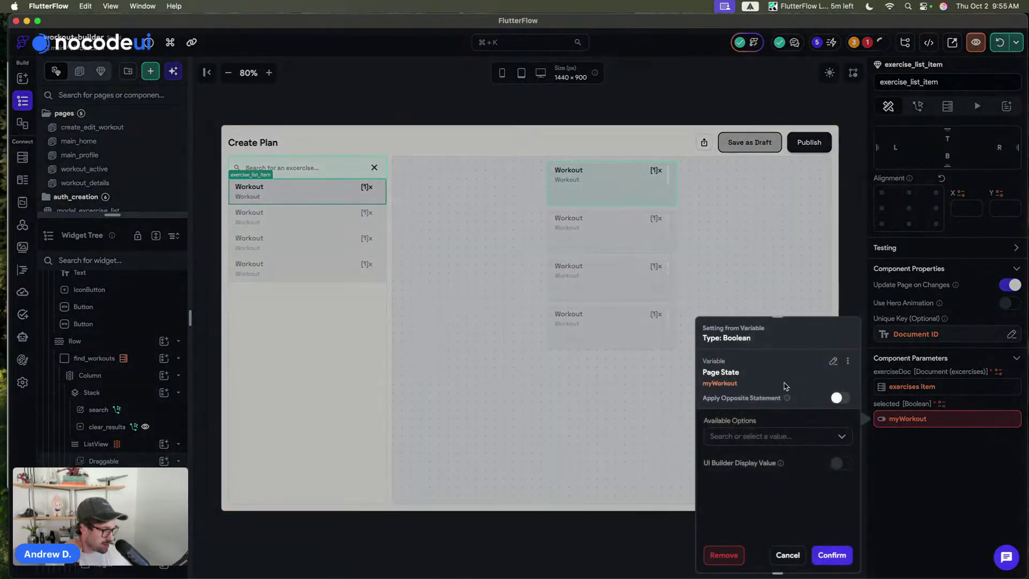
{"action": "left_click", "coordinate": [739, 435]}
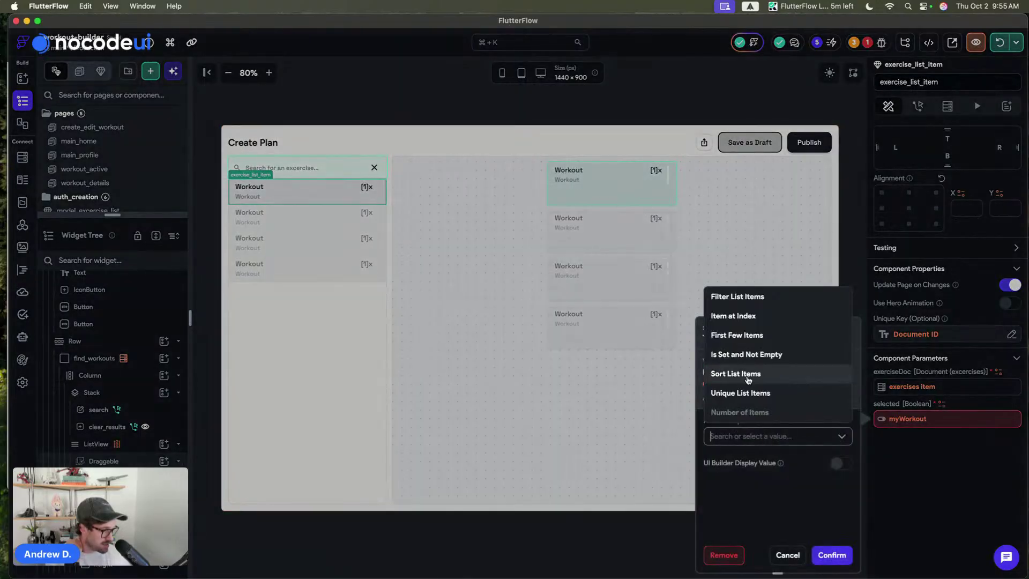
{"action": "left_click", "coordinate": [734, 297]}
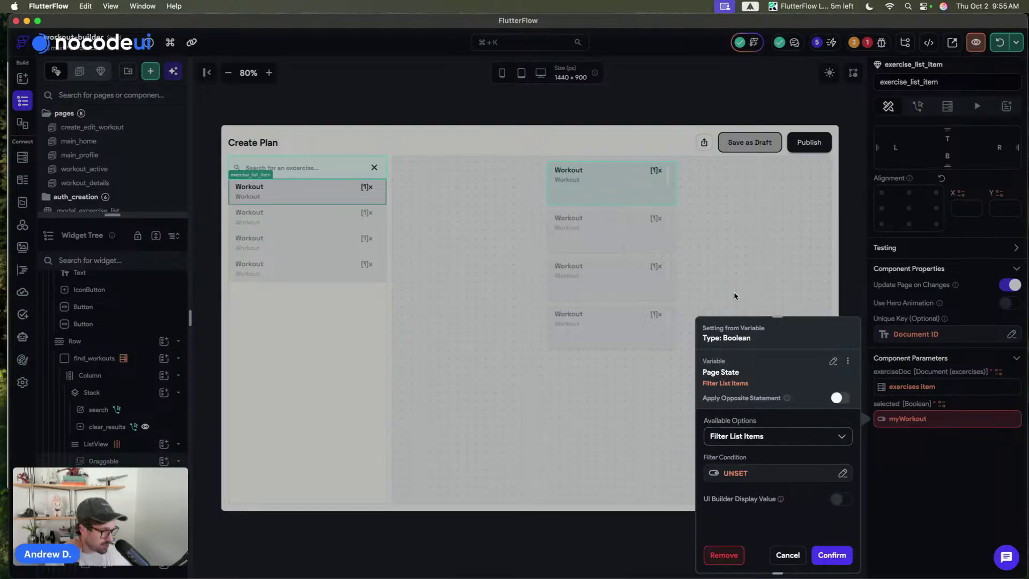
{"action": "left_click", "coordinate": [744, 473]}
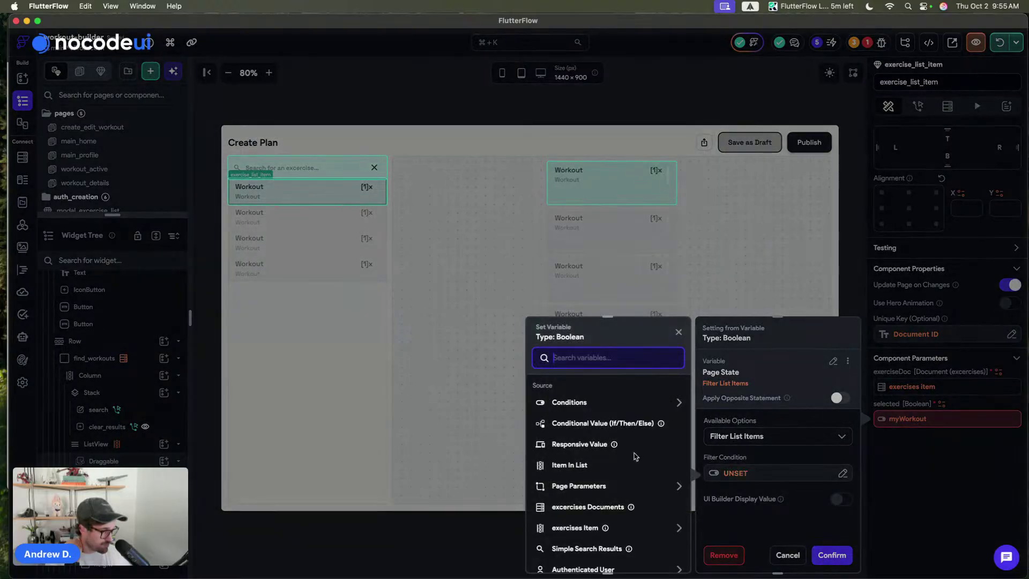
{"action": "left_click", "coordinate": [569, 474]}
{"action": "left_click", "coordinate": [574, 426]}
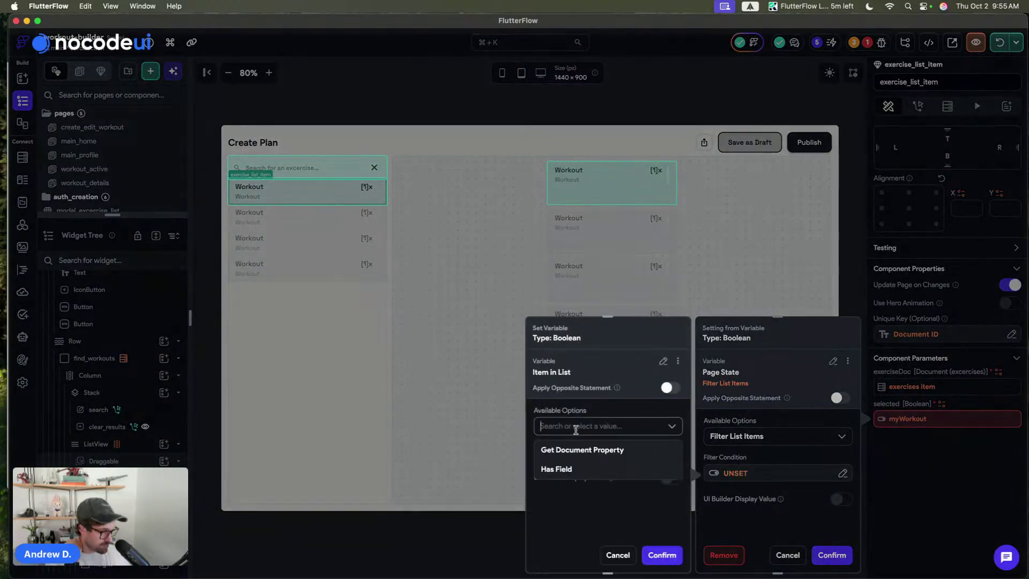
{"action": "left_click", "coordinate": [573, 448]}
{"action": "left_click", "coordinate": [573, 462]}
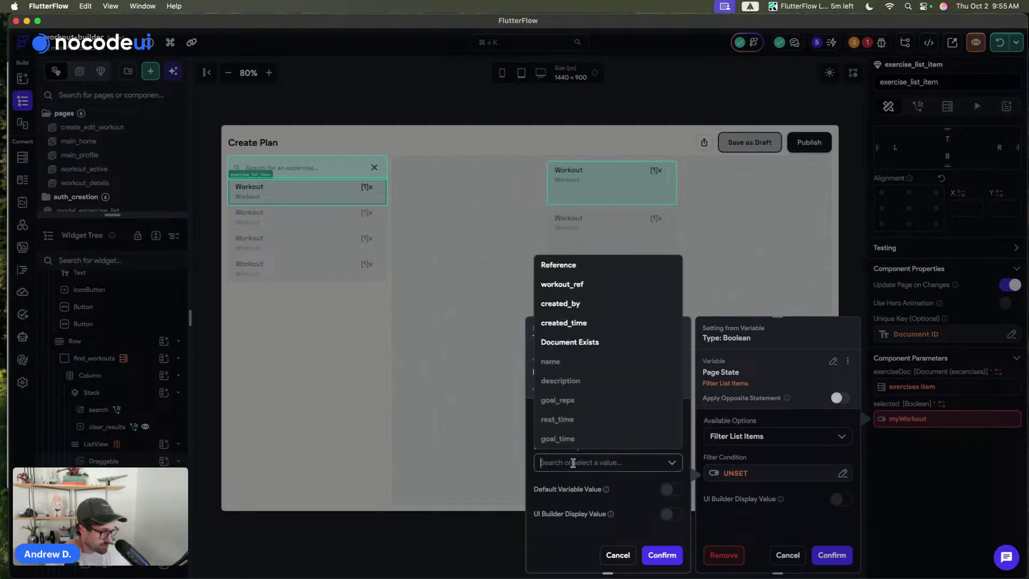
{"action": "left_click", "coordinate": [562, 264]}
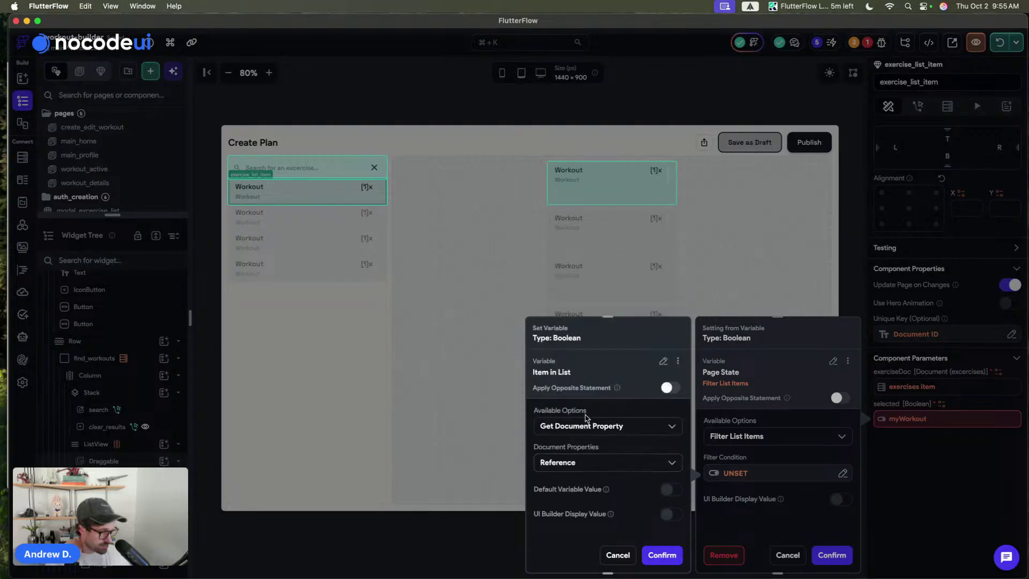
{"action": "left_click", "coordinate": [668, 555]}
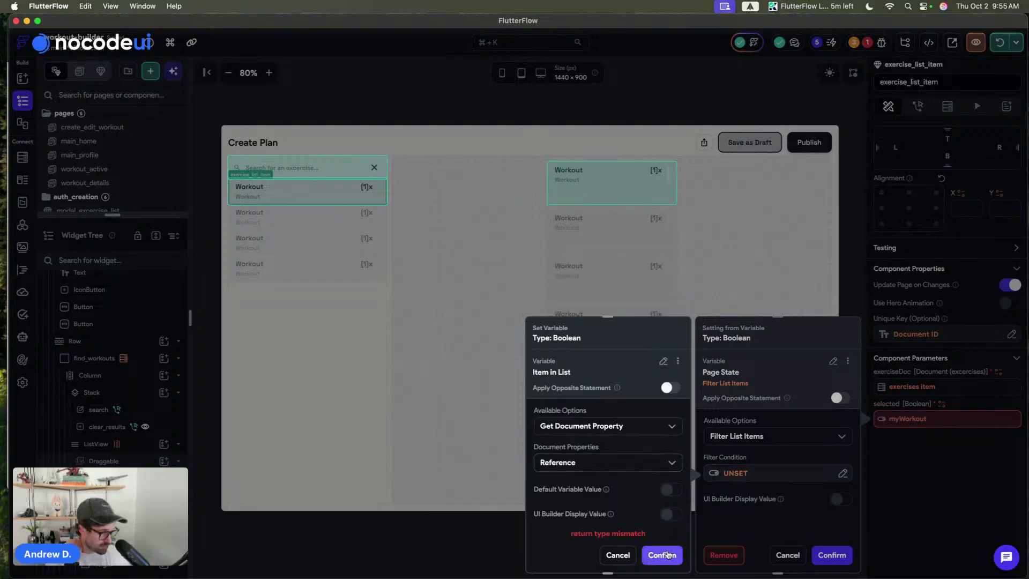
{"action": "left_click", "coordinate": [617, 554]}
{"action": "left_click", "coordinate": [792, 551]}
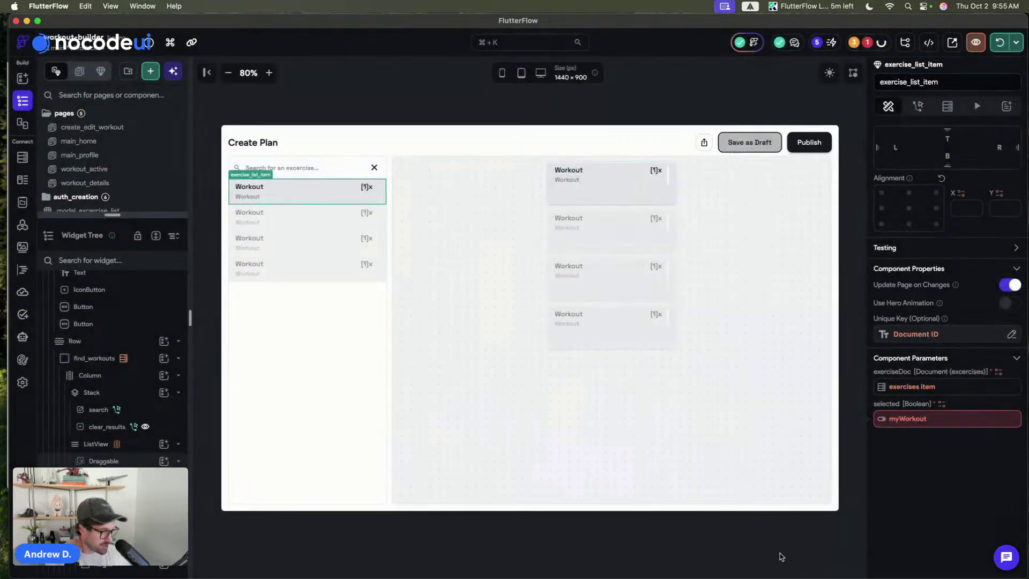
- Clear the myWorkout binding from selected and select the create_workout_plan page
{"action": "left_click", "coordinate": [901, 419]}
{"action": "left_click", "coordinate": [726, 554]}
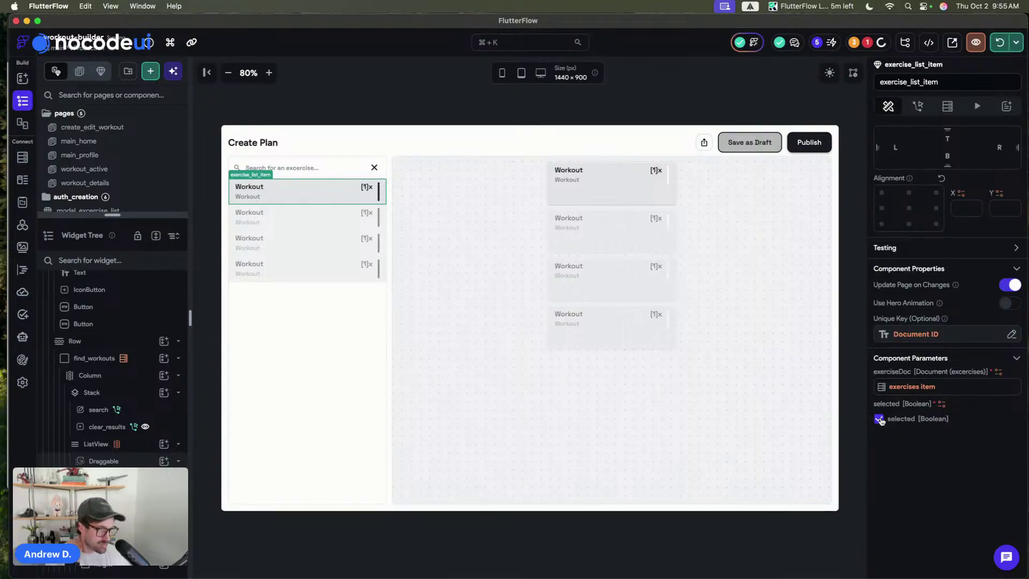
{"action": "left_click", "coordinate": [444, 84]}
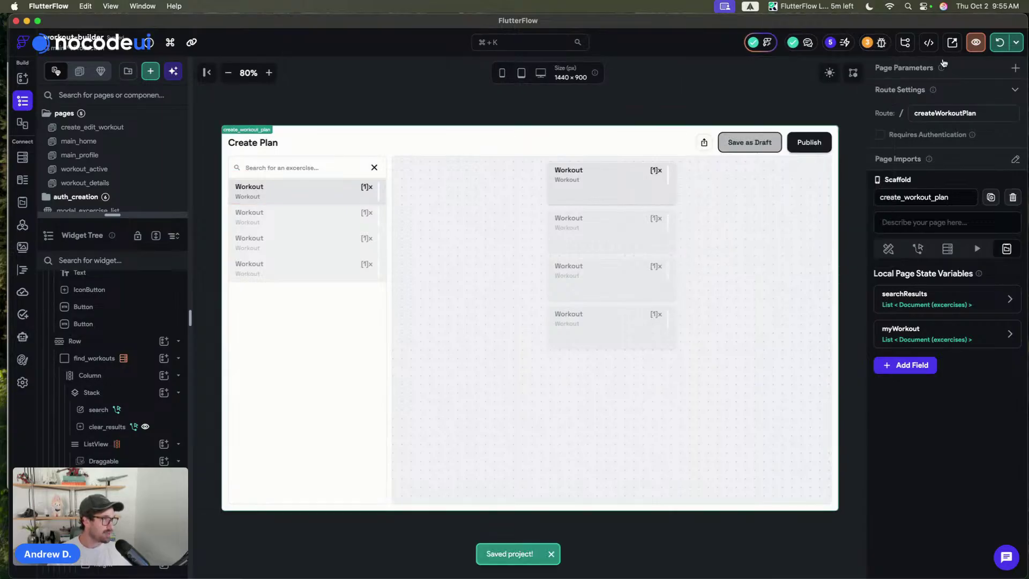
- Hot reload the running app and bring the preview window forward
{"action": "left_click", "coordinate": [994, 43]}
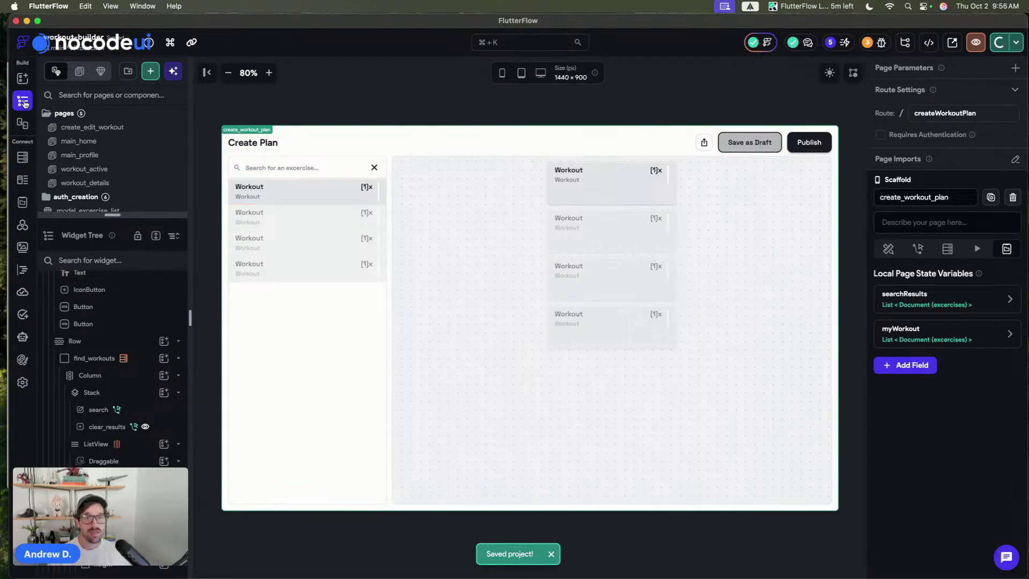
{"action": "left_click_drag", "start_coordinate": [8, 106], "coordinate": [17, 106]}
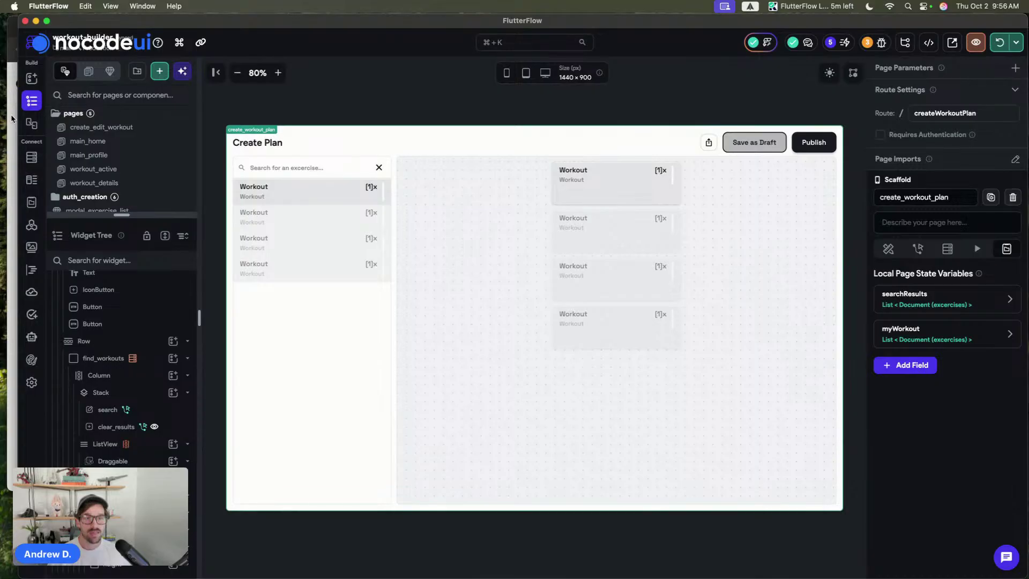
{"action": "left_click", "coordinate": [11, 119]}
{"action": "left_click_drag", "start_coordinate": [268, 24], "coordinate": [265, 23]}
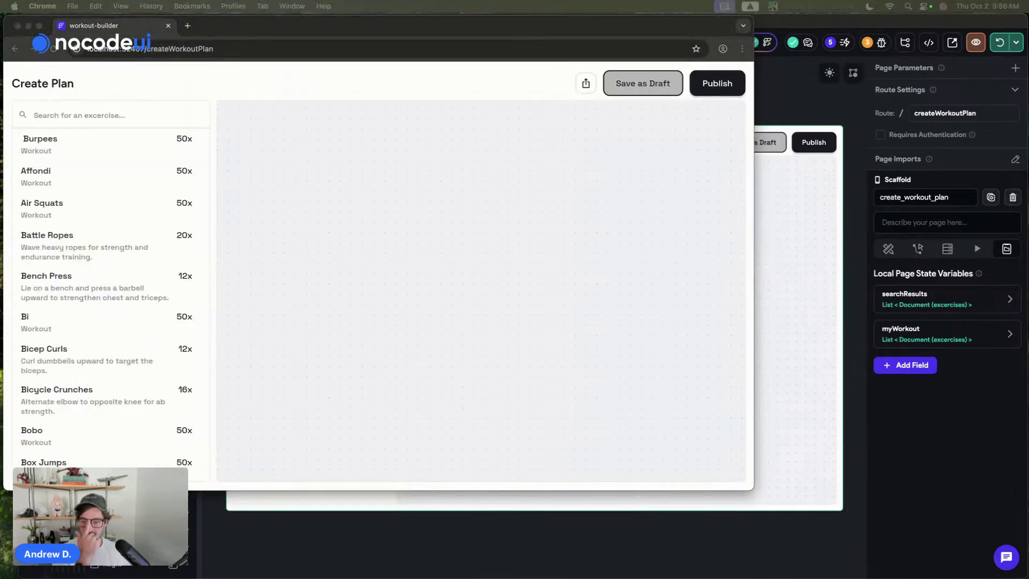
{"action": "left_click", "coordinate": [79, 70]}
{"action": "left_click", "coordinate": [90, 151]}
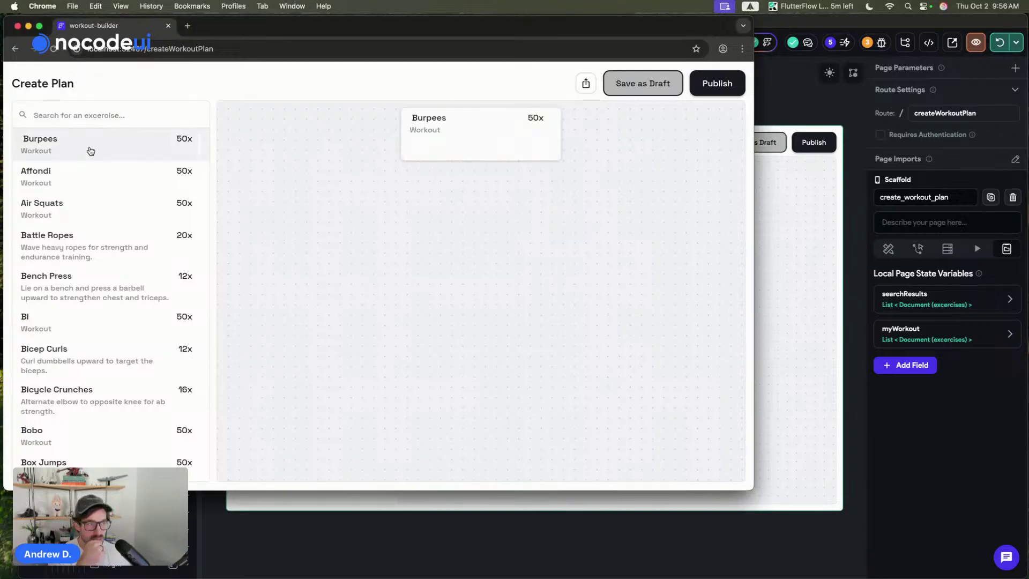
{"action": "left_click", "coordinate": [108, 253]}
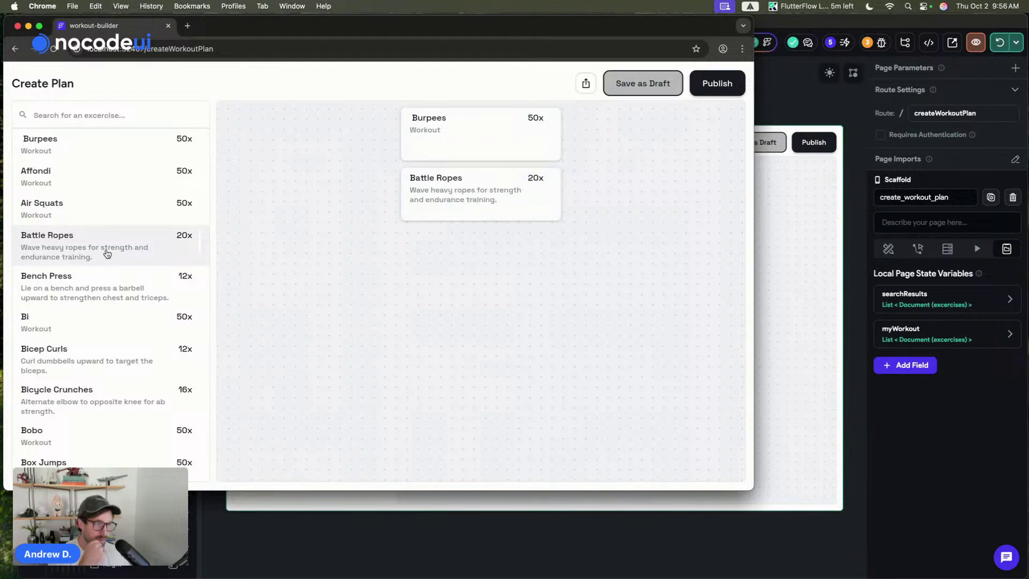
{"action": "left_click", "coordinate": [105, 307]}
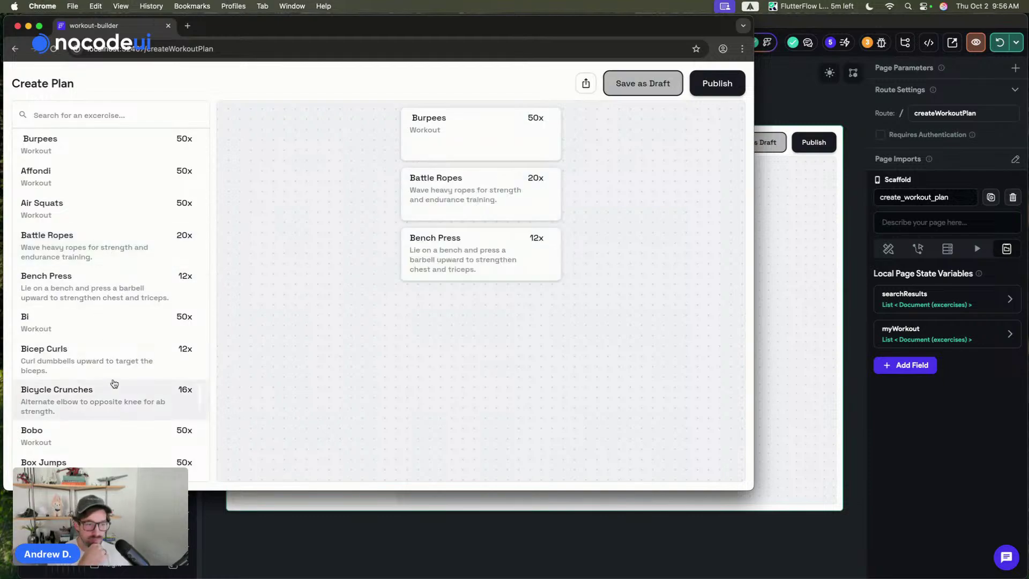
{"action": "left_click", "coordinate": [114, 361]}
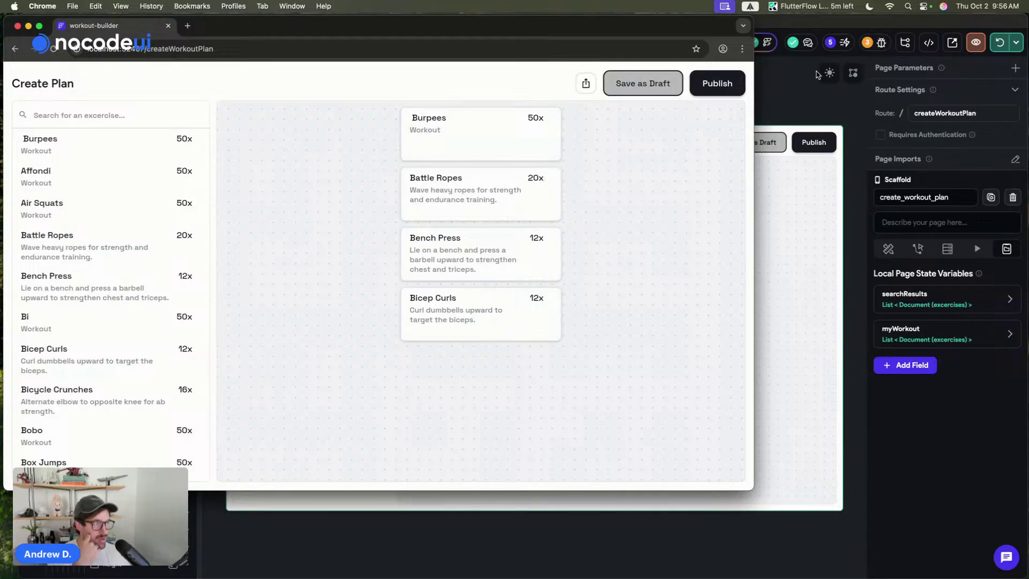
{"action": "left_click", "coordinate": [800, 105]}
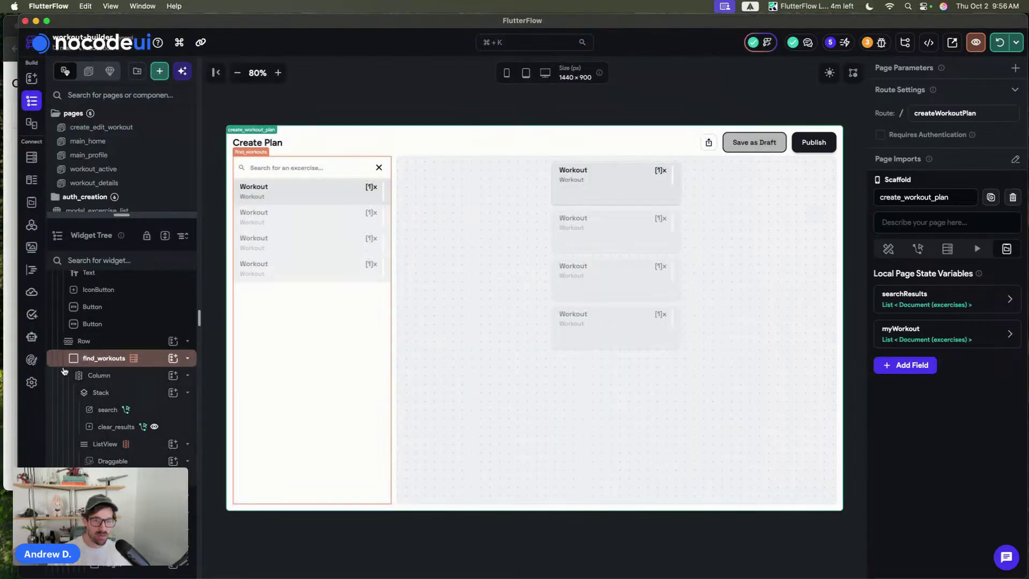
{"action": "left_click", "coordinate": [15, 386]}
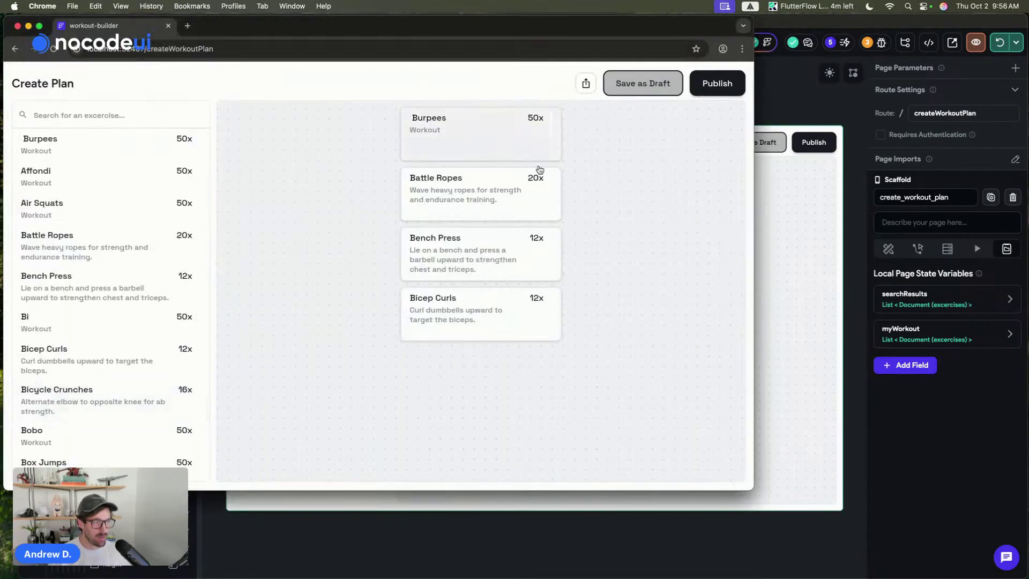
{"action": "left_click", "coordinate": [801, 102]}
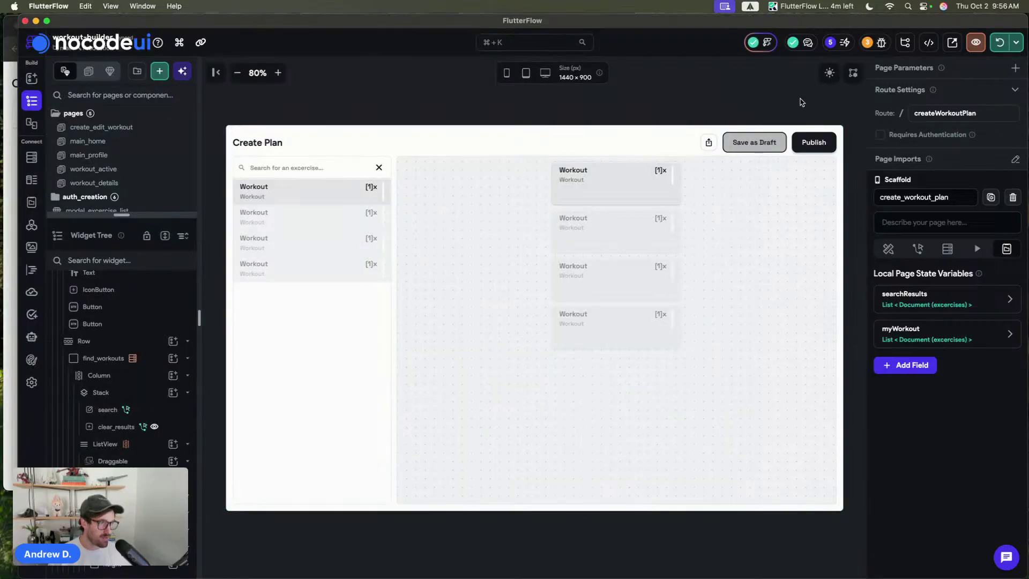
- Clear the drag_area container's 100 px height so it shrinks, and save
{"action": "left_click", "coordinate": [670, 190]}
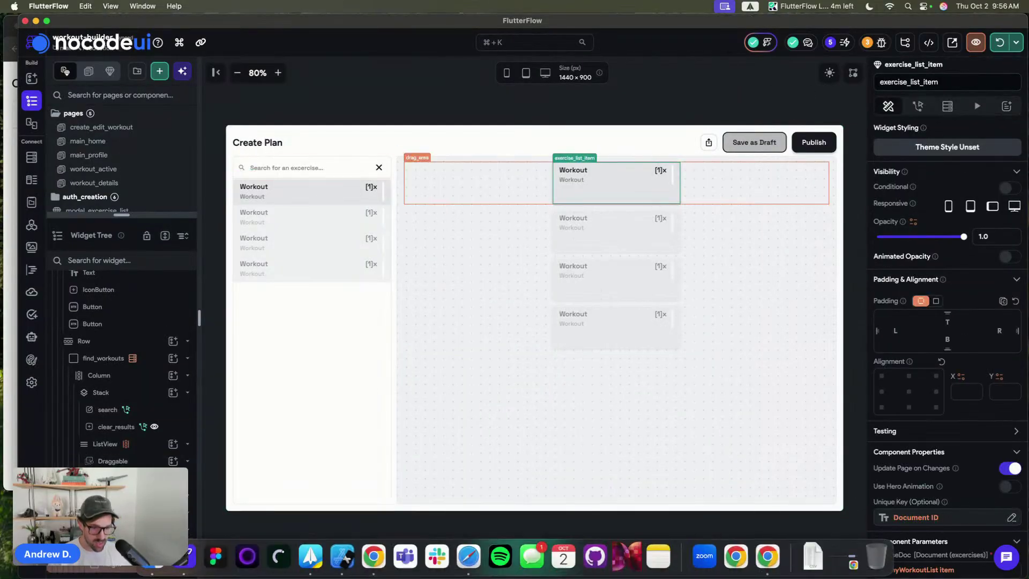
{"action": "key", "text": "super+s"}
{"action": "left_click", "coordinate": [138, 565]}
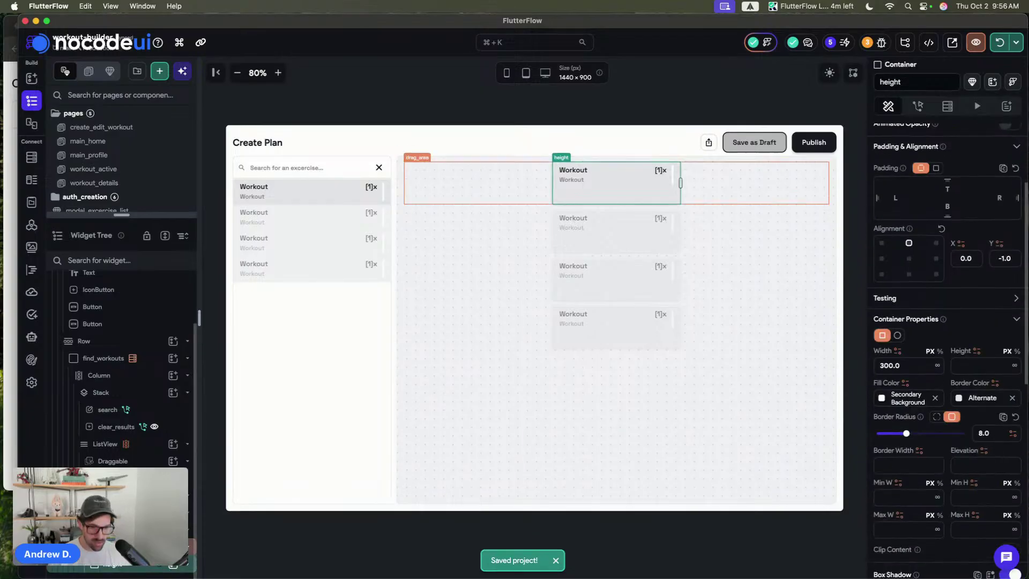
{"action": "left_click", "coordinate": [472, 182]}
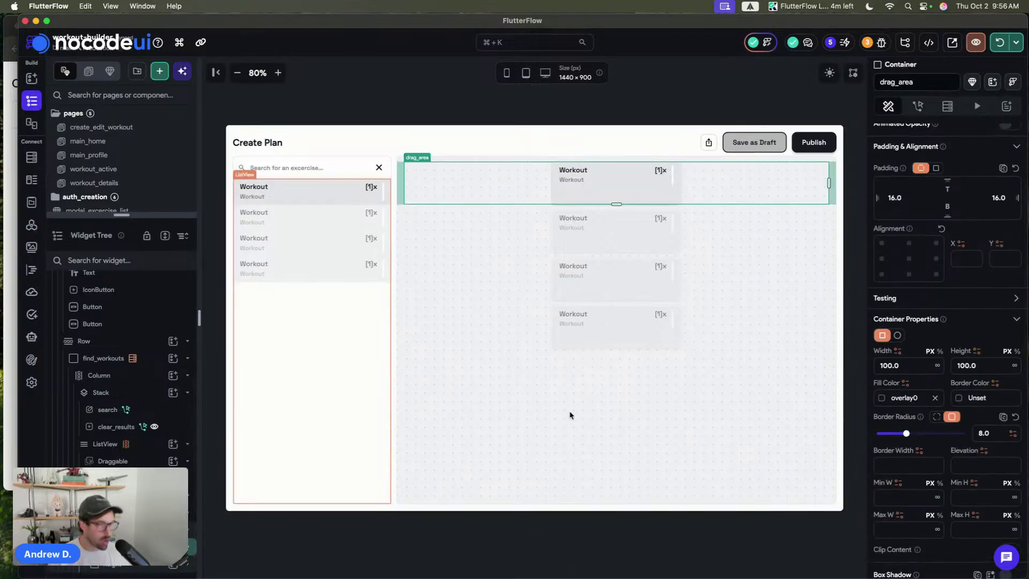
{"action": "left_click", "coordinate": [995, 364]}
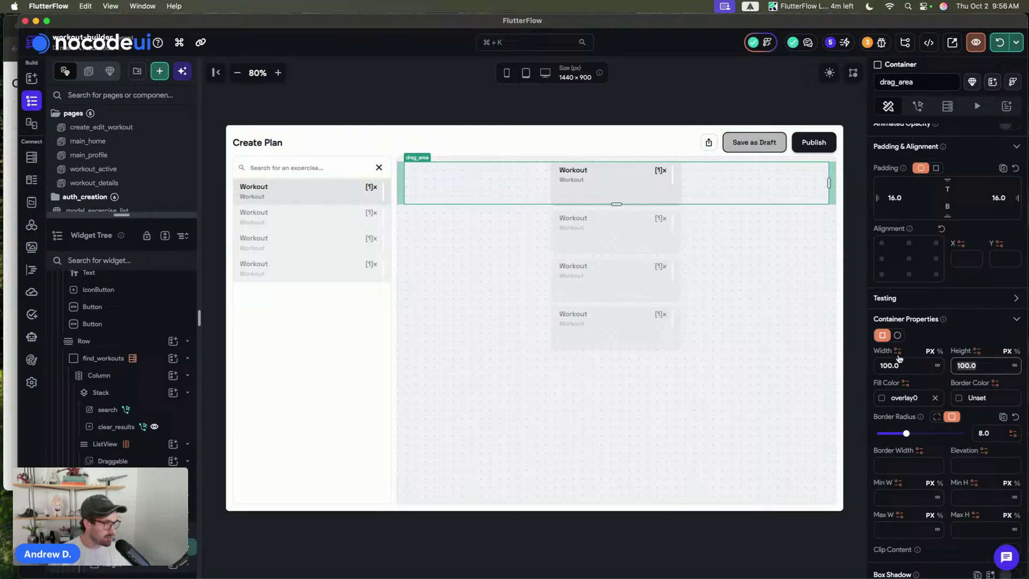
{"action": "left_click", "coordinate": [666, 100]}
{"action": "left_click", "coordinate": [703, 170]}
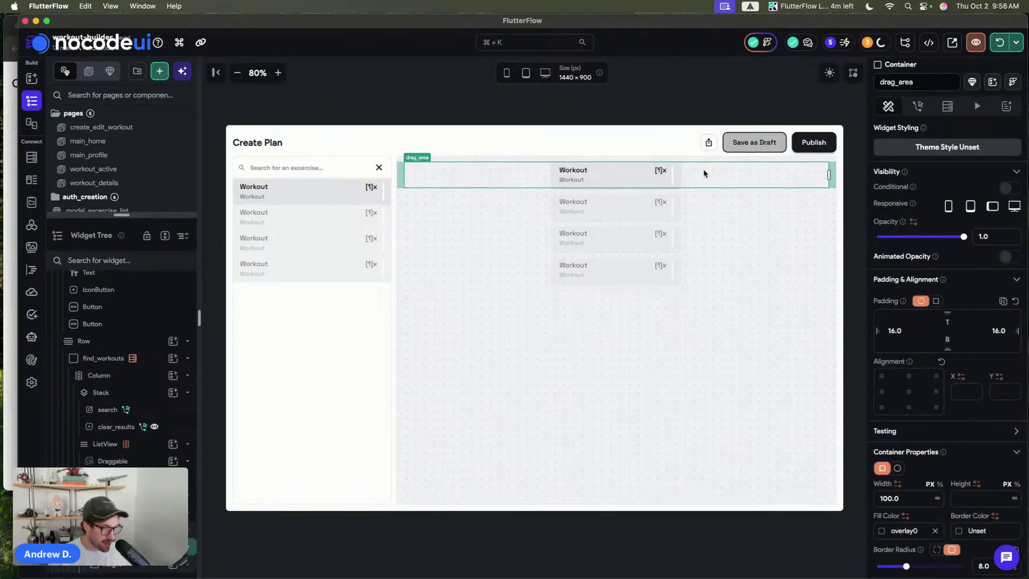
{"action": "key", "text": "super+s"}
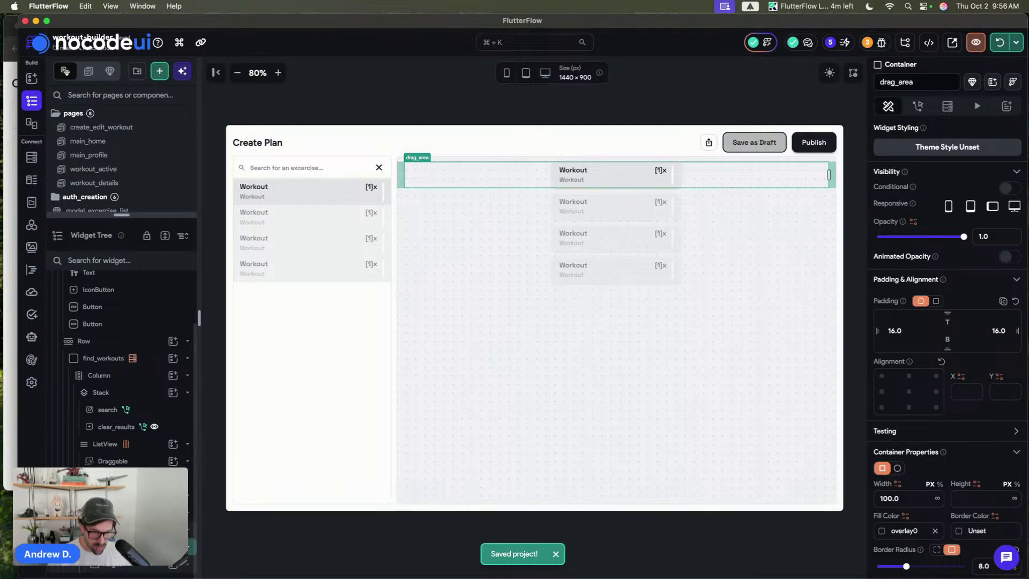
- Wrap the card's 'height' container in a Column
{"action": "left_click", "coordinate": [137, 565]}
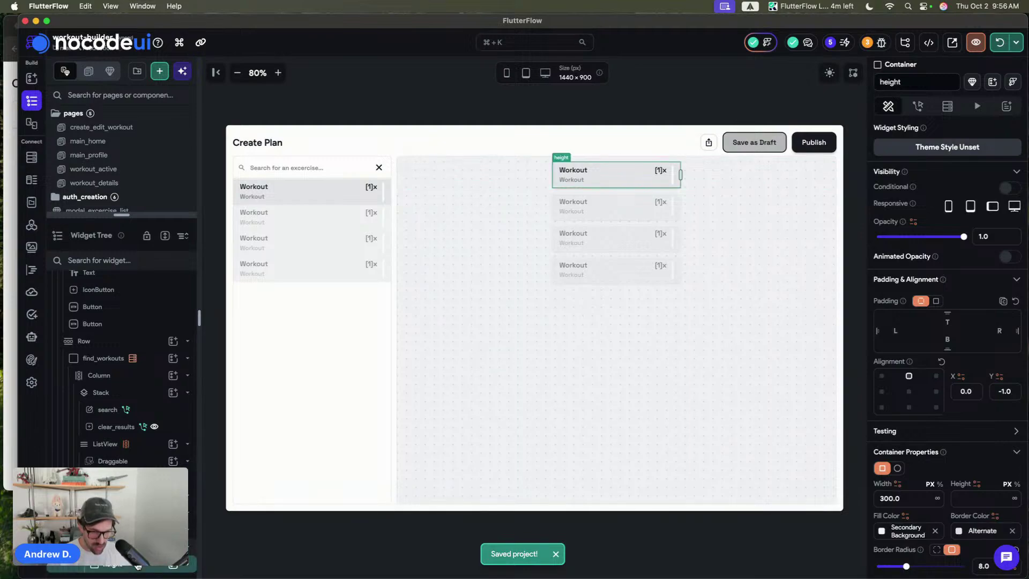
{"action": "key", "text": "super+b"}
{"action": "left_click", "coordinate": [551, 228]}
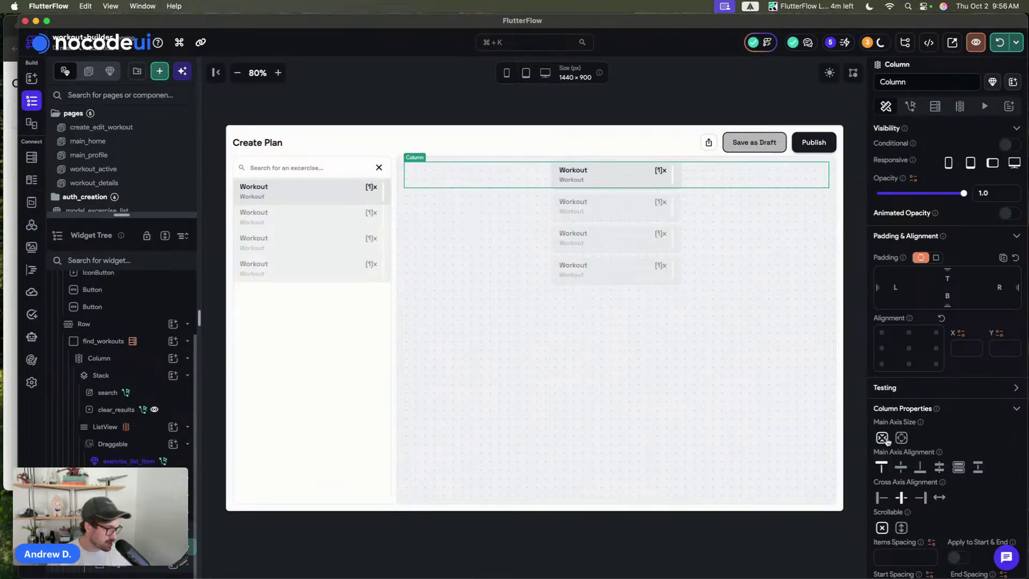
- Add a 4 × 60 container named 'line' beneath the first workout card
{"action": "key", "text": "super+shift+a"}
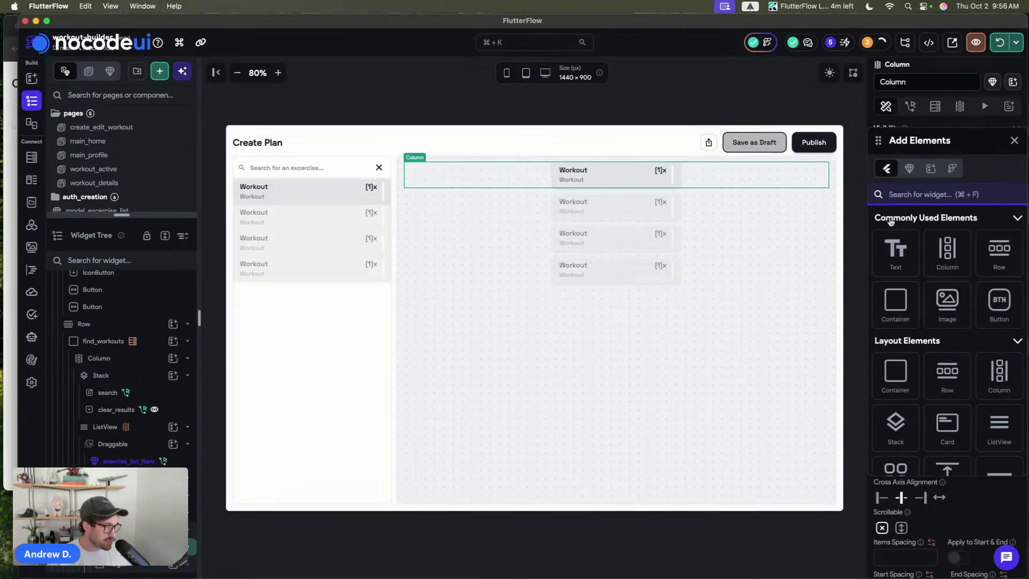
{"action": "left_click_drag", "start_coordinate": [895, 302], "coordinate": [710, 185]}
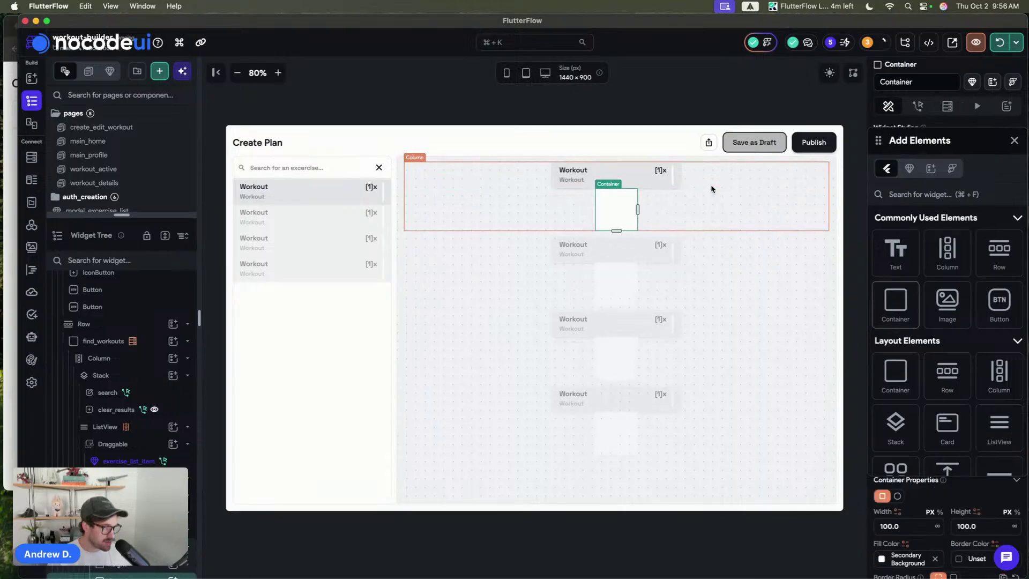
{"action": "left_click", "coordinate": [1012, 141]}
{"action": "scroll", "coordinate": [918, 386], "scroll_direction": "down", "scroll_amount": 5}
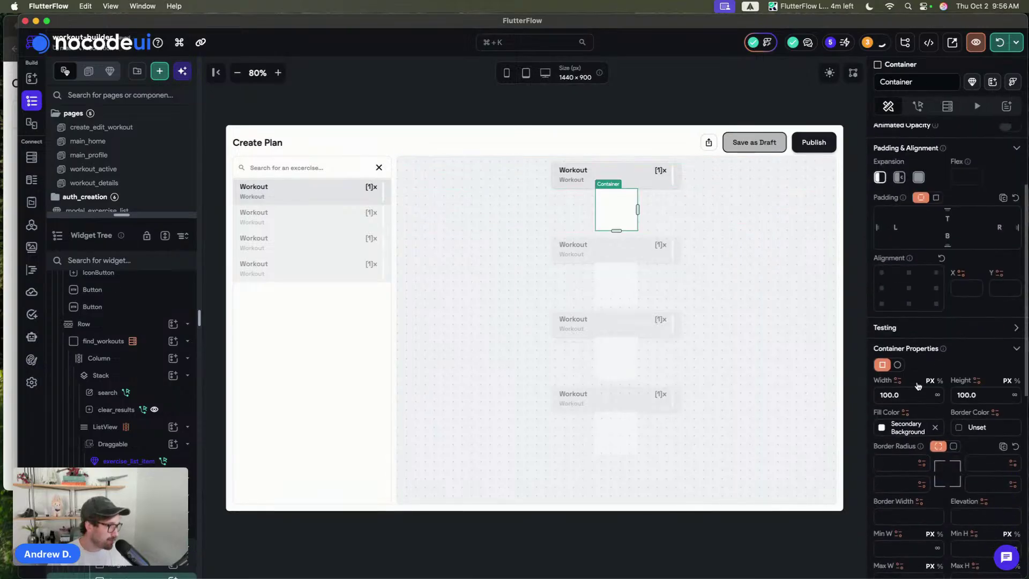
{"action": "left_click", "coordinate": [911, 395]}
{"action": "type", "text": "4"}
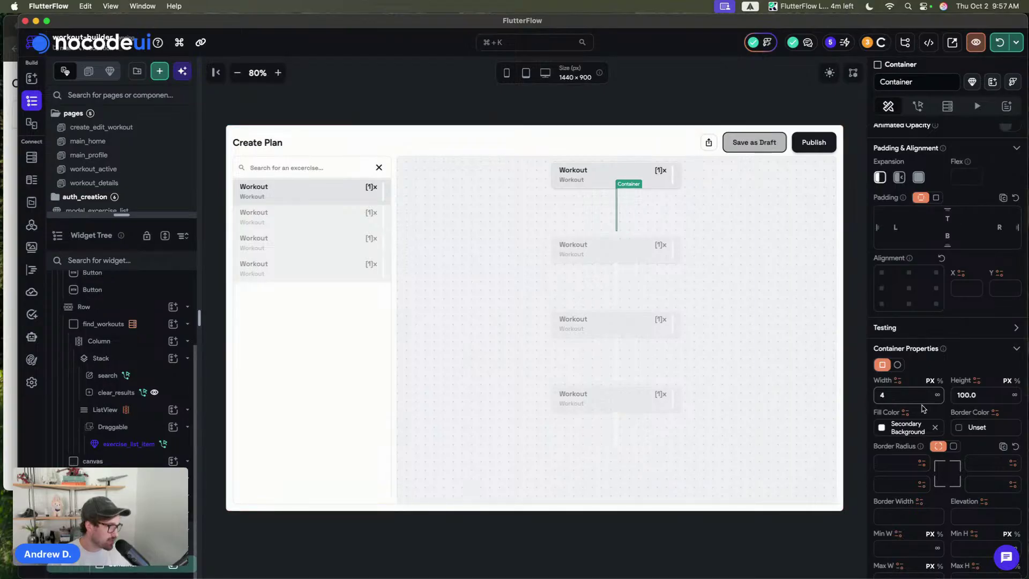
{"action": "key", "text": "Tab"}
{"action": "type", "text": "60.00"}
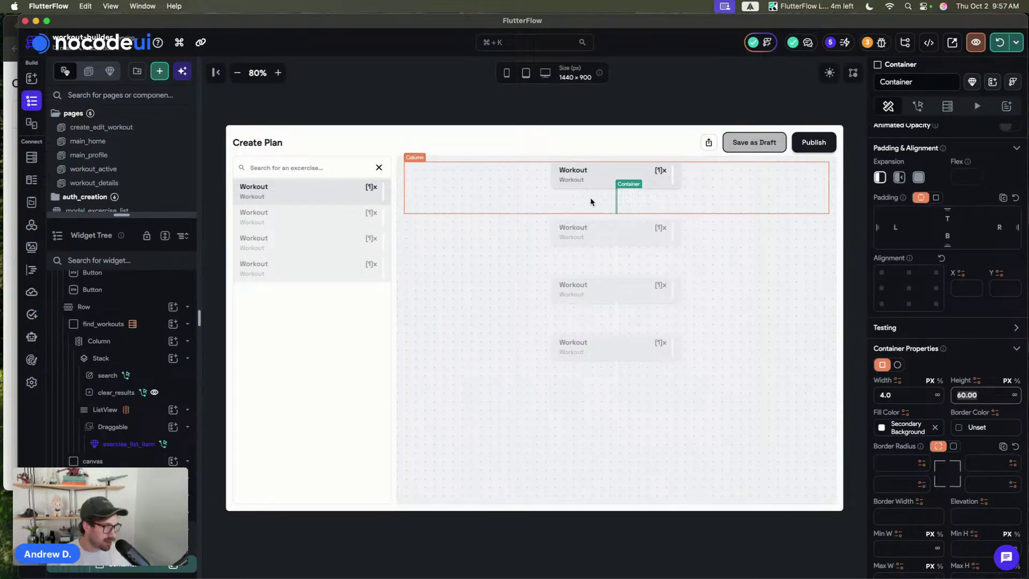
{"action": "key", "text": "Return"}
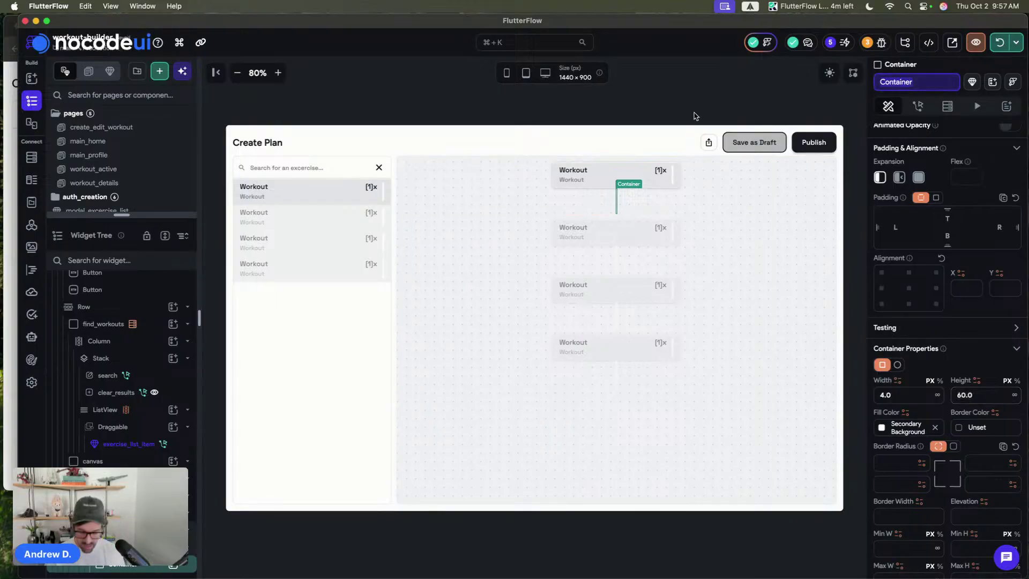
{"action": "type", "text": "line"}
{"action": "left_click", "coordinate": [644, 100]}
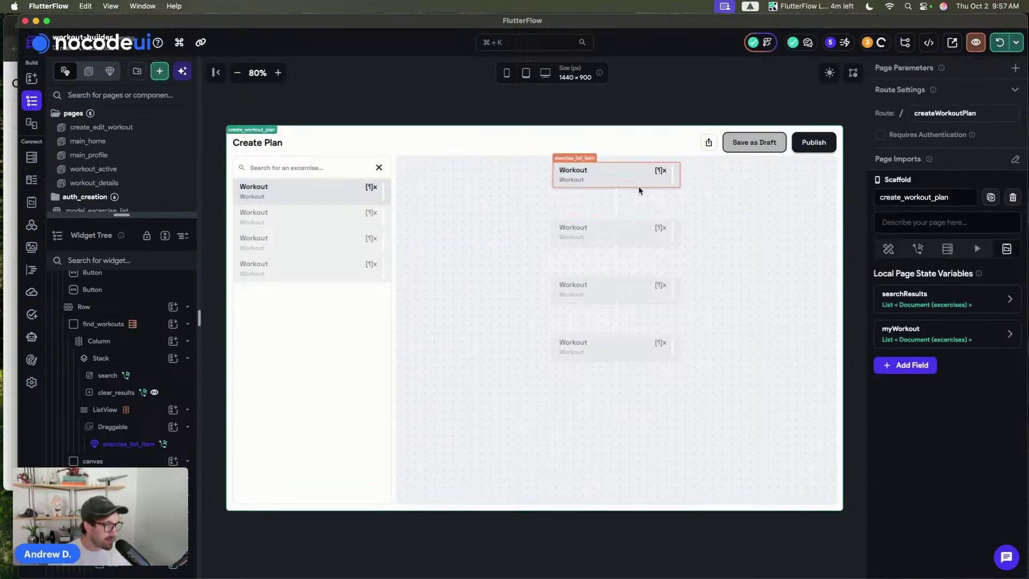
- Fill the line container with the Alternate theme colour
{"action": "left_click", "coordinate": [615, 200]}
{"action": "scroll", "coordinate": [931, 464], "scroll_direction": "down", "scroll_amount": 5}
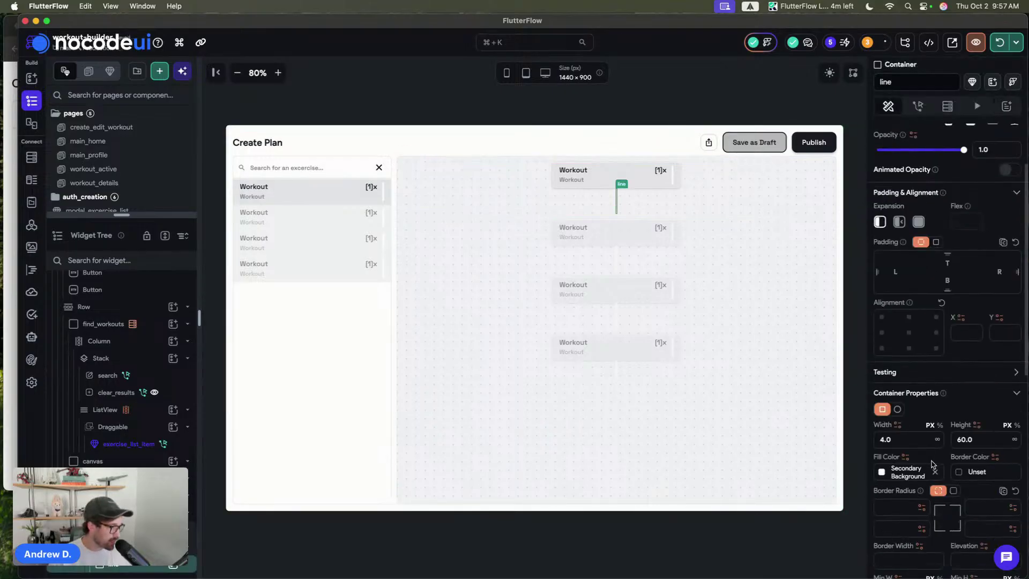
{"action": "left_click", "coordinate": [881, 251]}
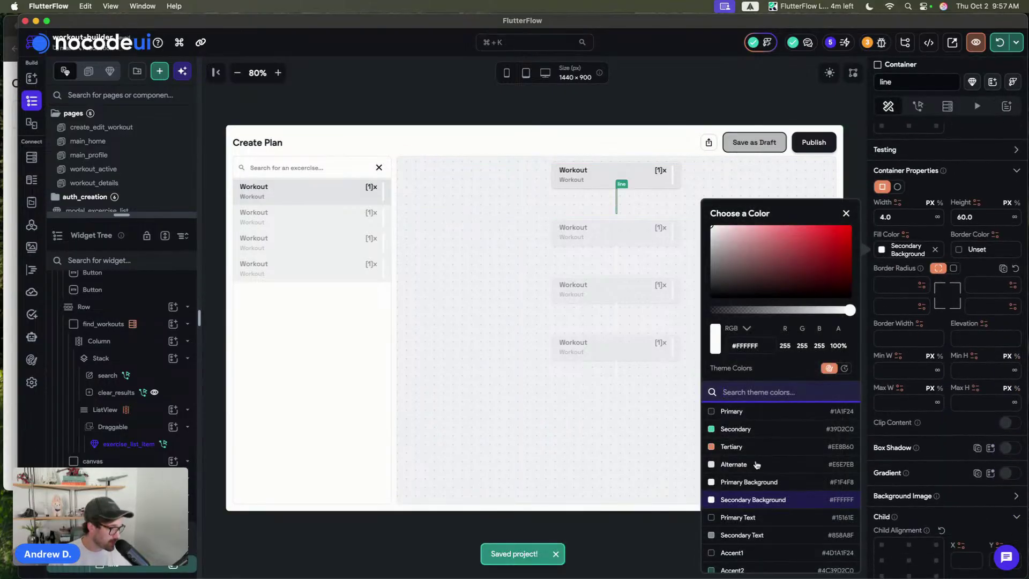
{"action": "left_click", "coordinate": [709, 465]}
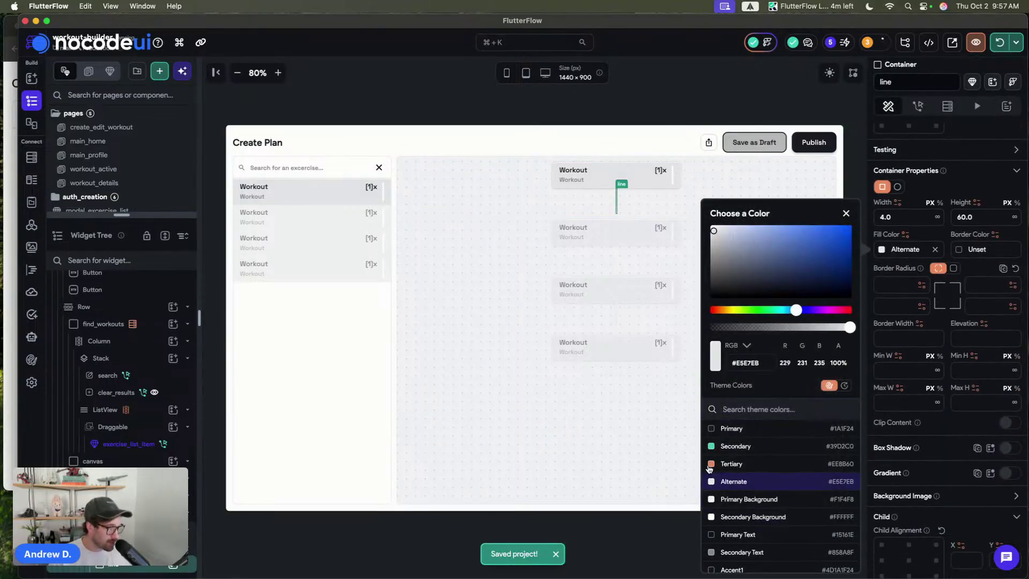
{"action": "left_click", "coordinate": [639, 73]}
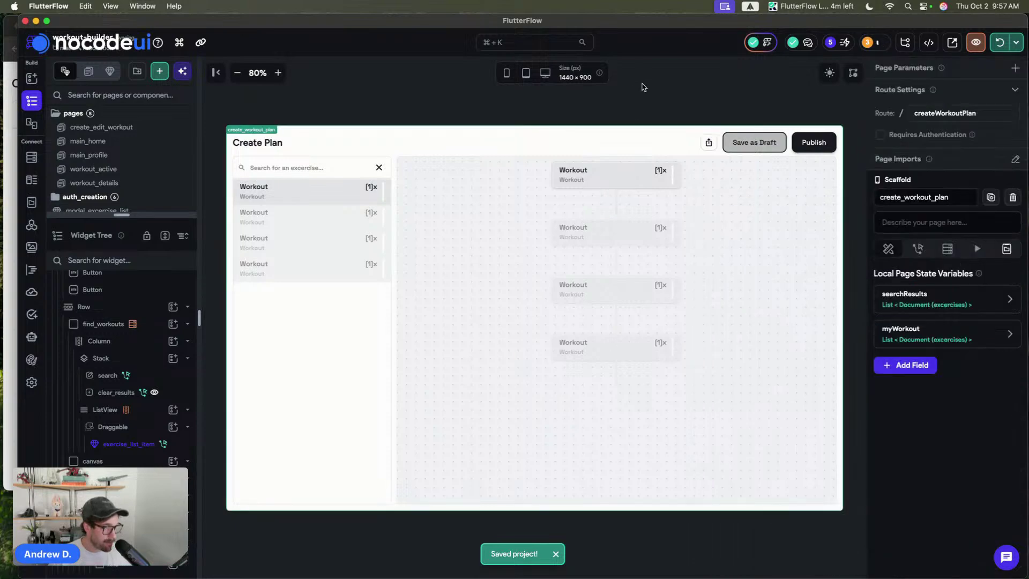
- Make the line container a circle with diameter 12
{"action": "left_click", "coordinate": [617, 203]}
{"action": "left_click", "coordinate": [616, 204]}
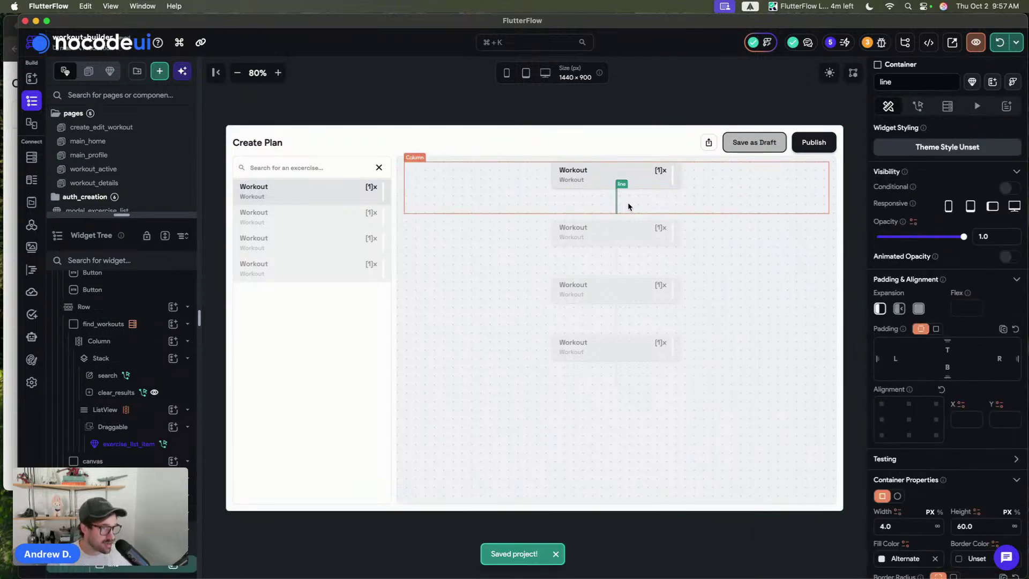
{"action": "left_click", "coordinate": [616, 229]}
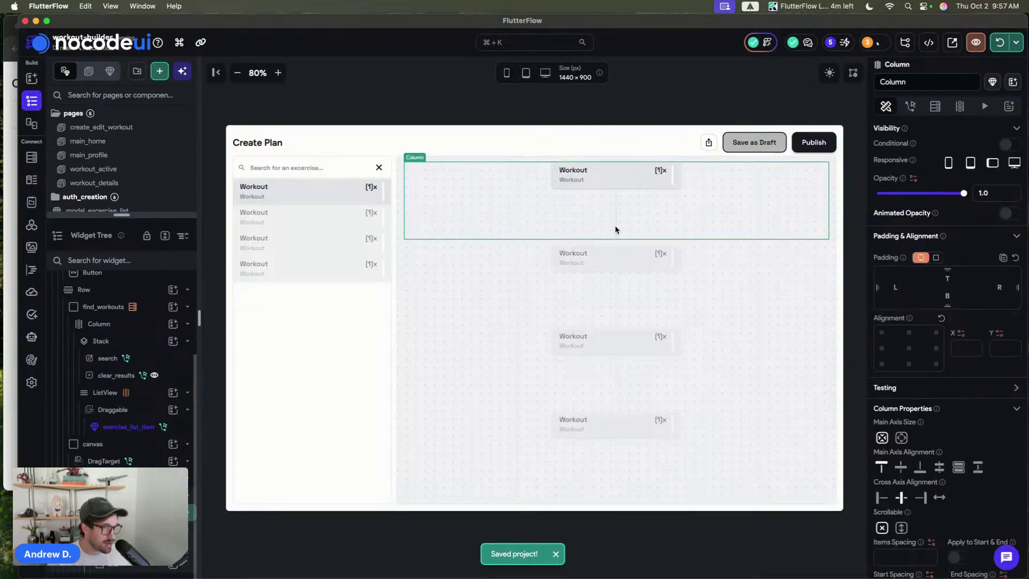
{"action": "left_click", "coordinate": [616, 226]}
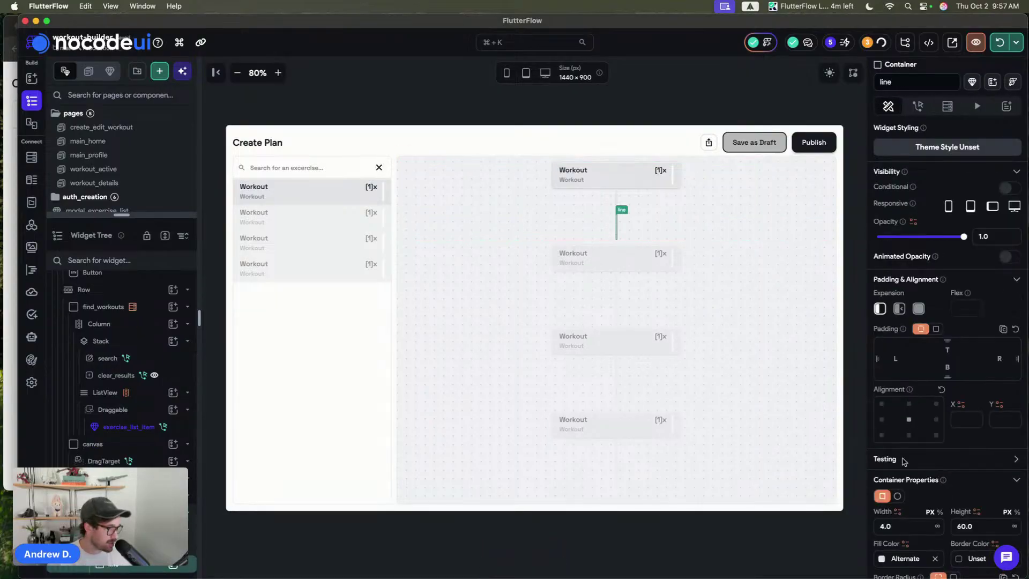
{"action": "left_click", "coordinate": [896, 496]}
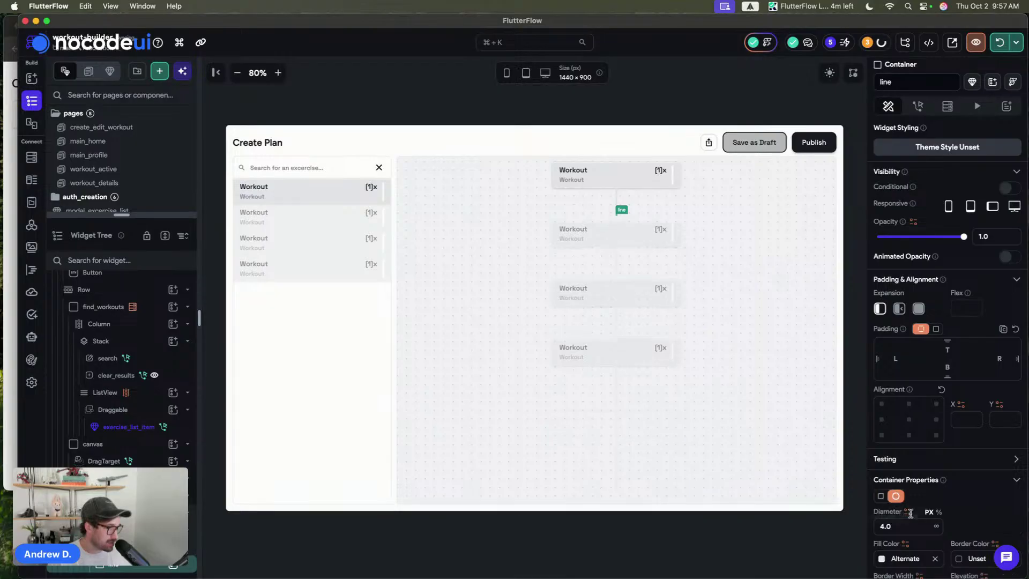
{"action": "left_click", "coordinate": [885, 525]}
{"action": "type", "text": "12"}
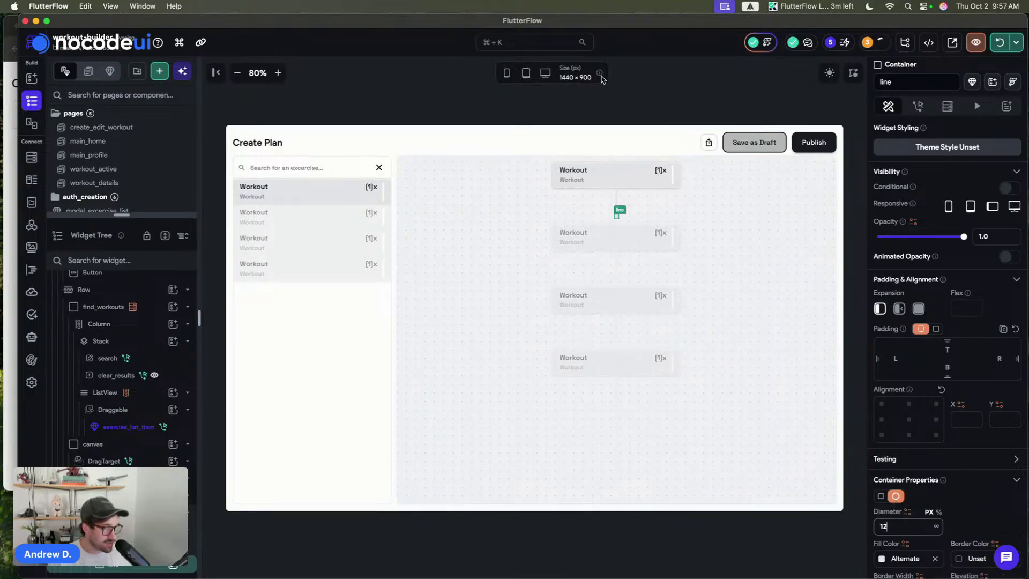
{"action": "left_click", "coordinate": [623, 101]}
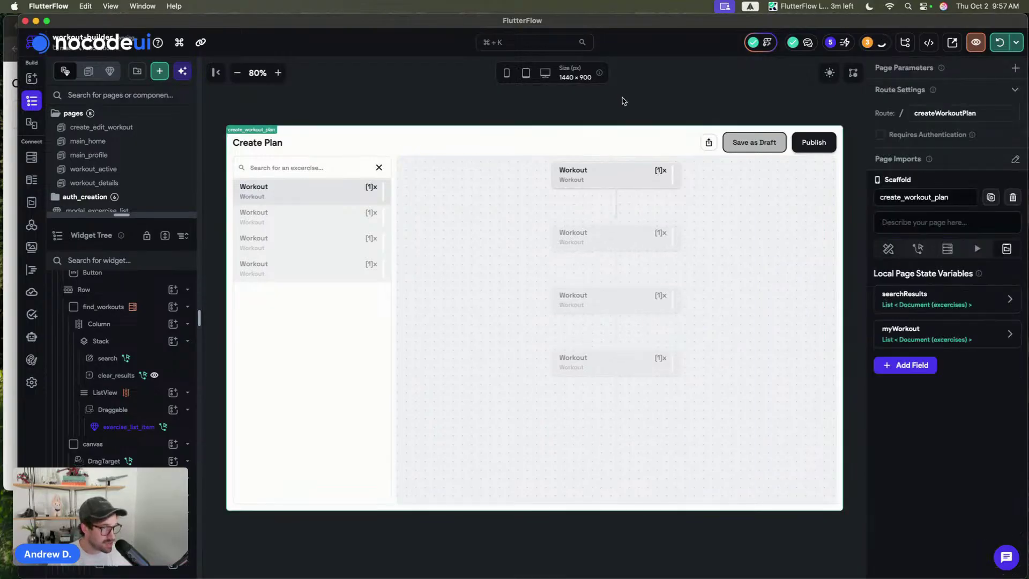
- Set the line's width to 2 to make it a thin connector
{"action": "left_click", "coordinate": [616, 191]}
{"action": "left_click", "coordinate": [906, 525]}
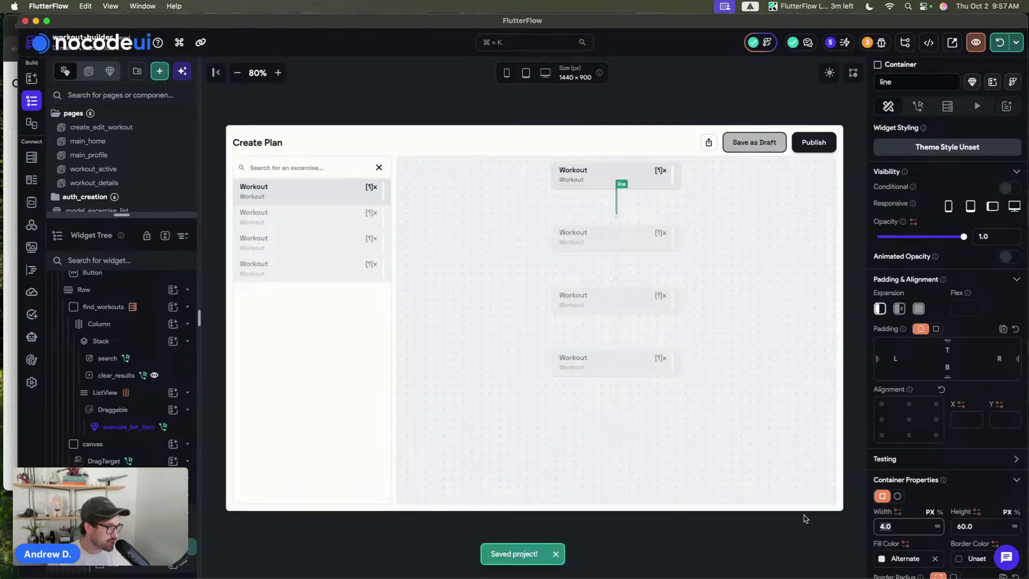
{"action": "type", "text": "2"}
{"action": "left_click", "coordinate": [638, 94]}
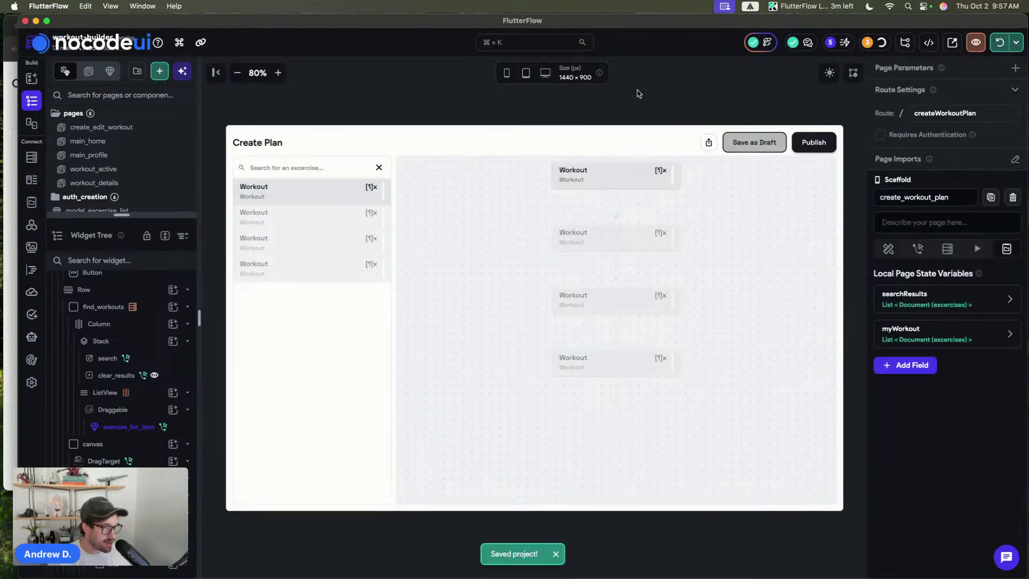
- Give the connector line 8 px top padding, hot reload and save
{"action": "left_click", "coordinate": [616, 197]}
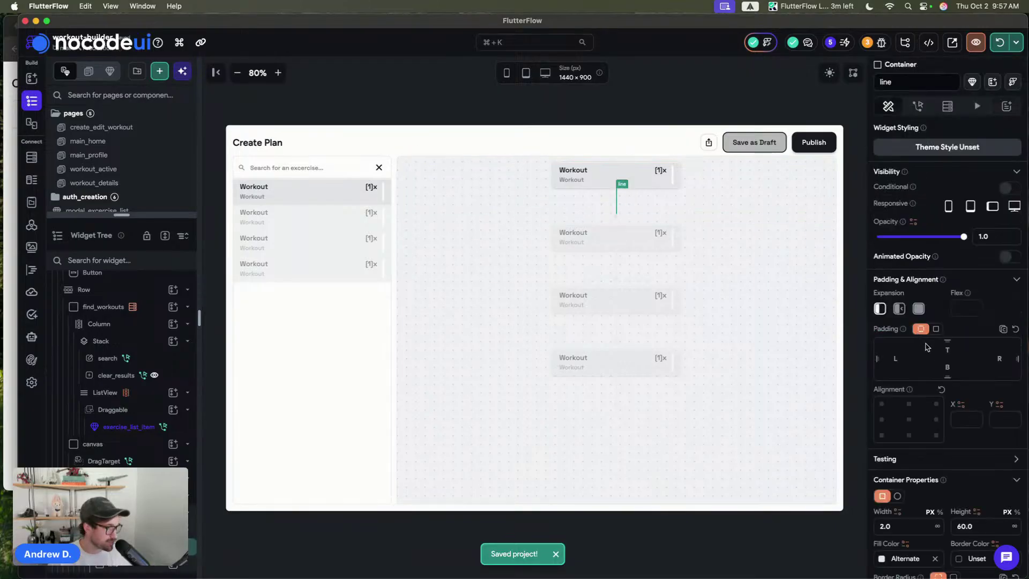
{"action": "left_click", "coordinate": [948, 351]}
{"action": "type", "text": "8"}
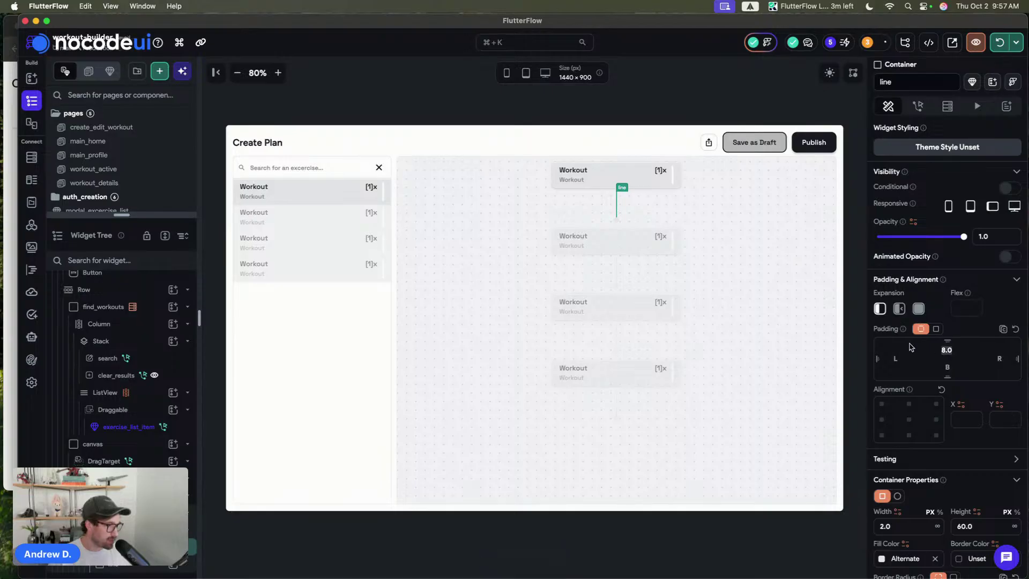
{"action": "left_click", "coordinate": [667, 96]}
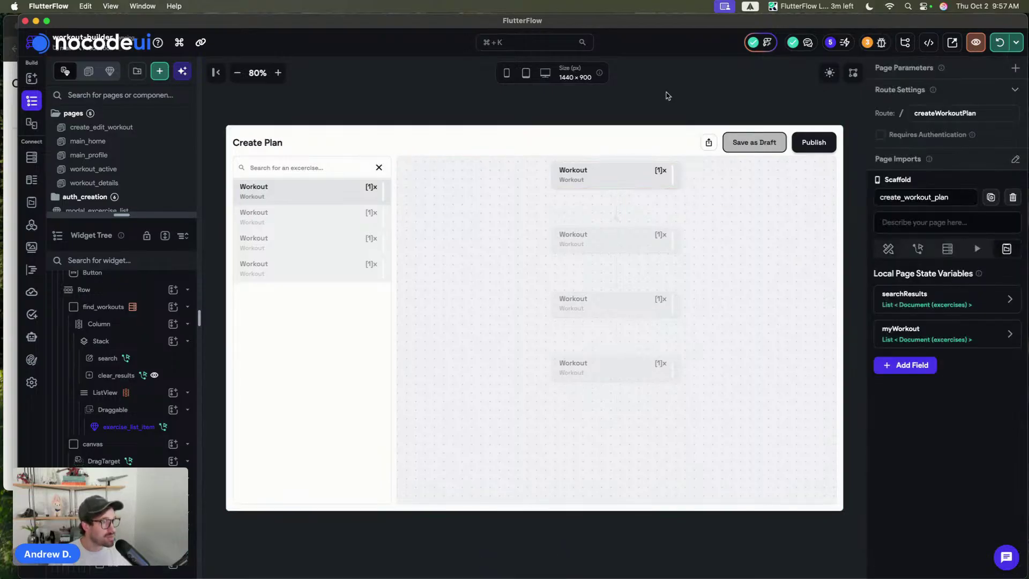
{"action": "left_click", "coordinate": [999, 45]}
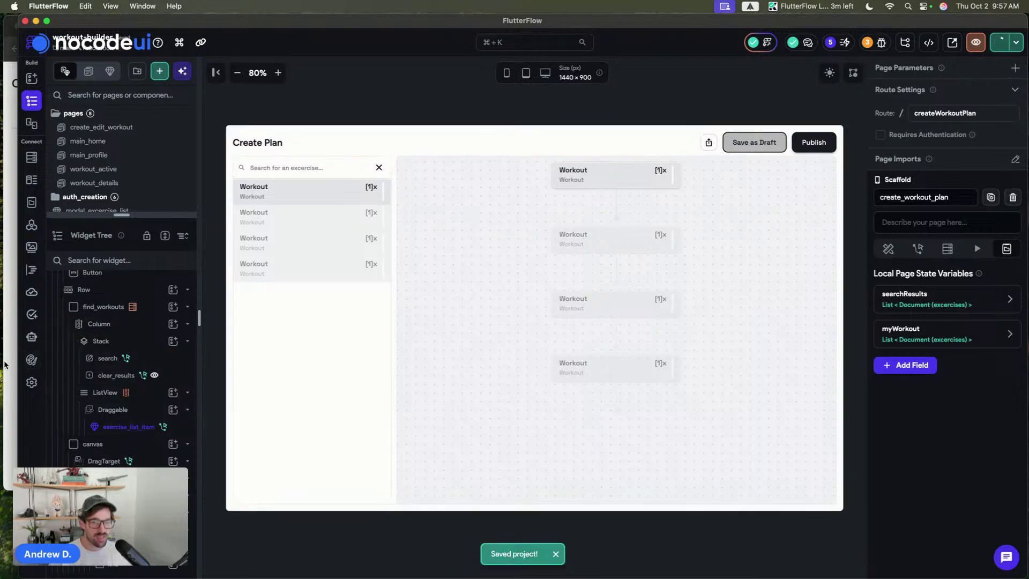
{"action": "key", "text": "super+Tab"}
{"action": "key", "text": "super+Tab"}
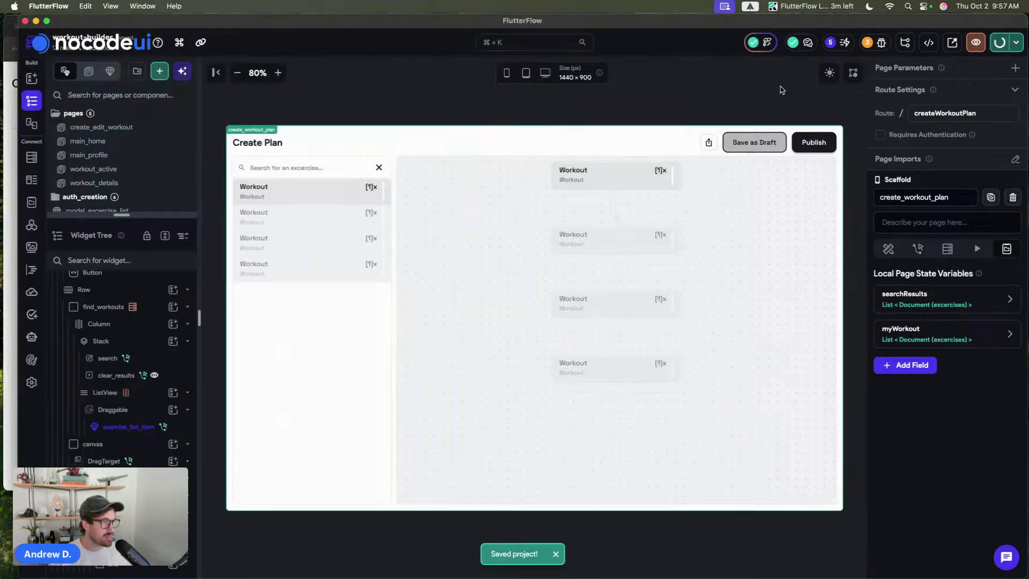
- Change the connector line's height to 40 and save the project
{"action": "left_click", "coordinate": [617, 203]}
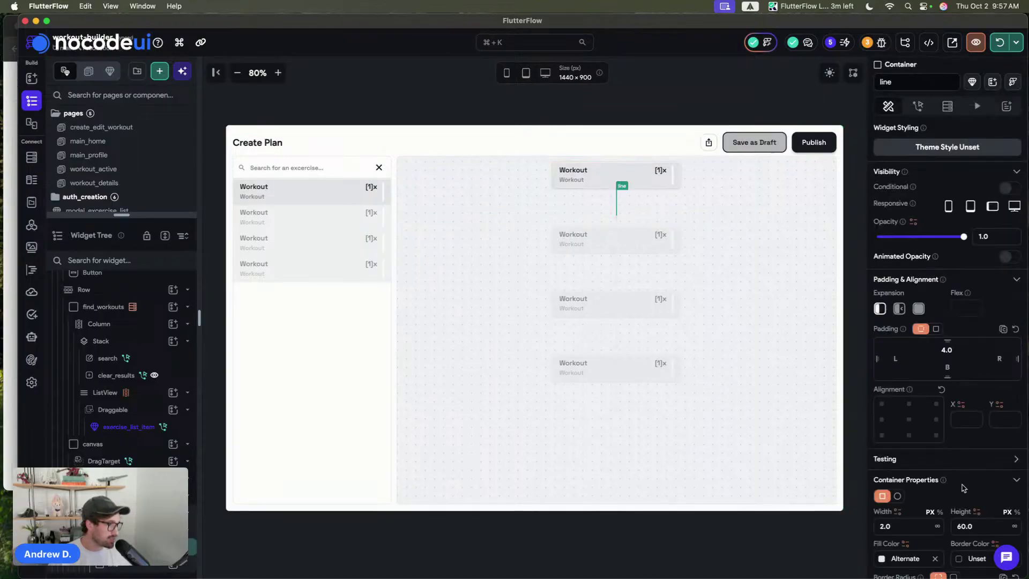
{"action": "double_click", "coordinate": [986, 531]}
{"action": "type", "text": "40"}
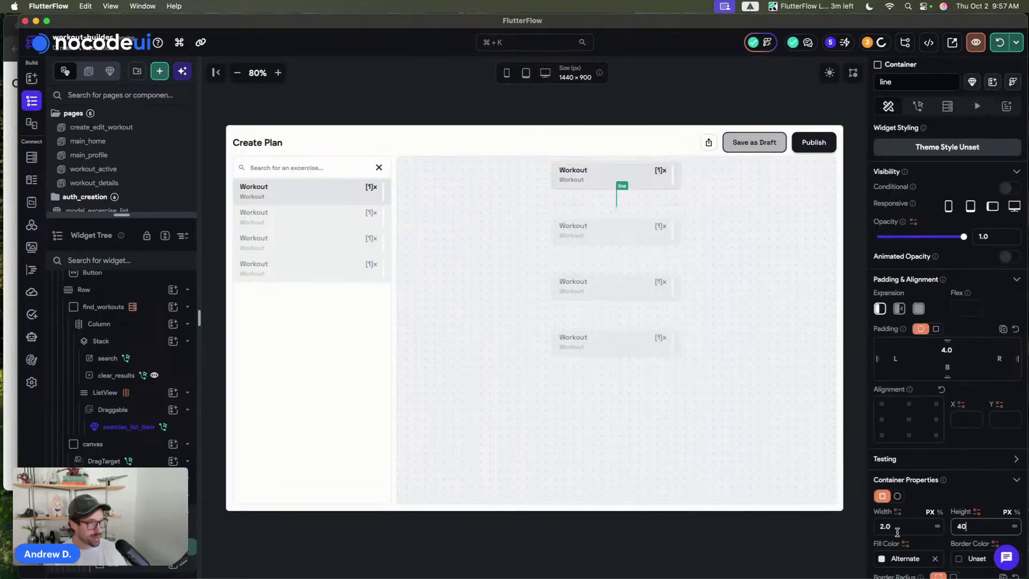
{"action": "left_click", "coordinate": [679, 79]}
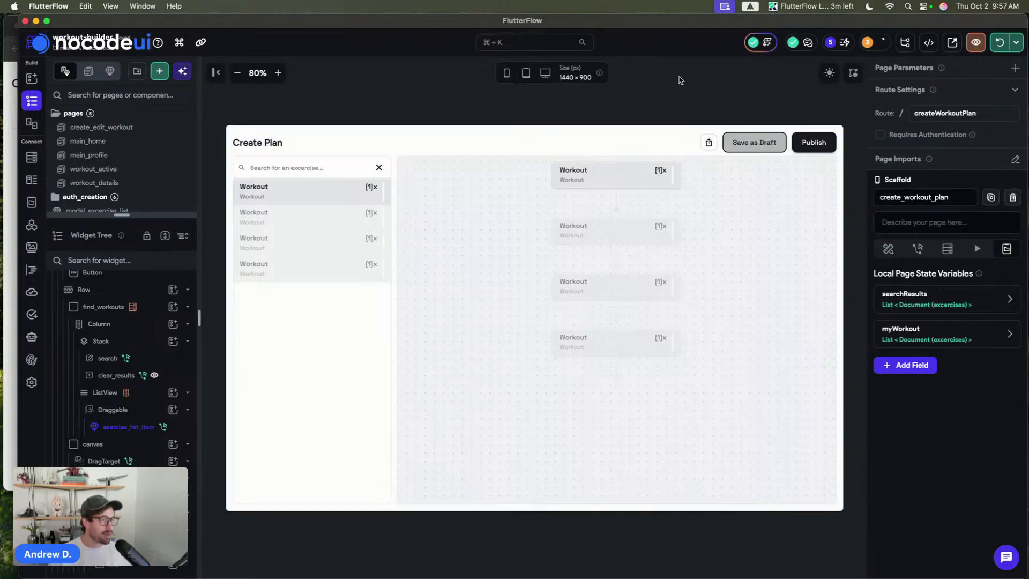
{"action": "key", "text": "super+s"}
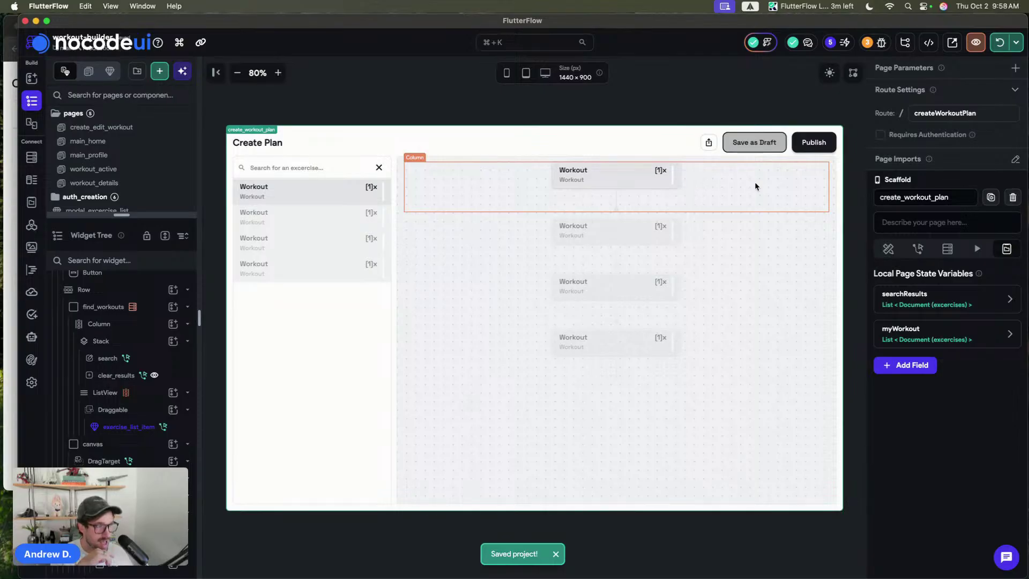
- In the Chrome preview, test adding Air Squats, Battle Ropes and Bi to the plan
{"action": "key", "text": "super+Tab"}
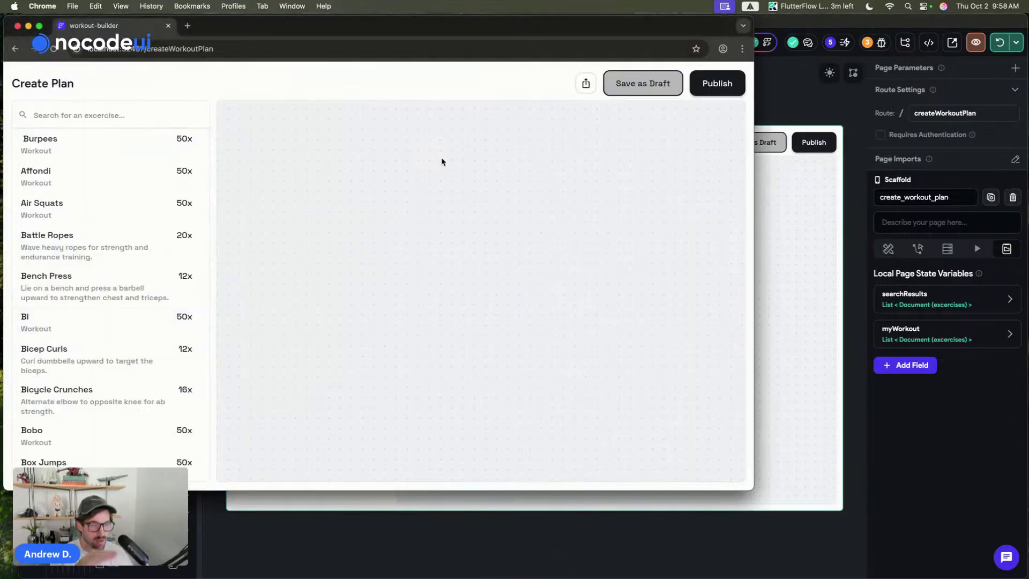
{"action": "left_click", "coordinate": [75, 222]}
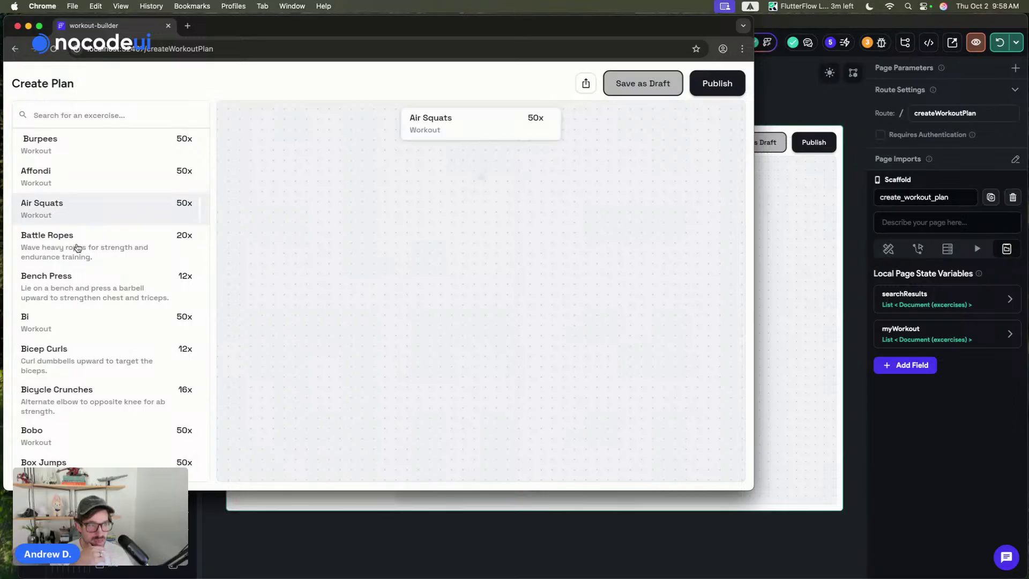
{"action": "left_click", "coordinate": [75, 260]}
{"action": "left_click", "coordinate": [88, 325]}
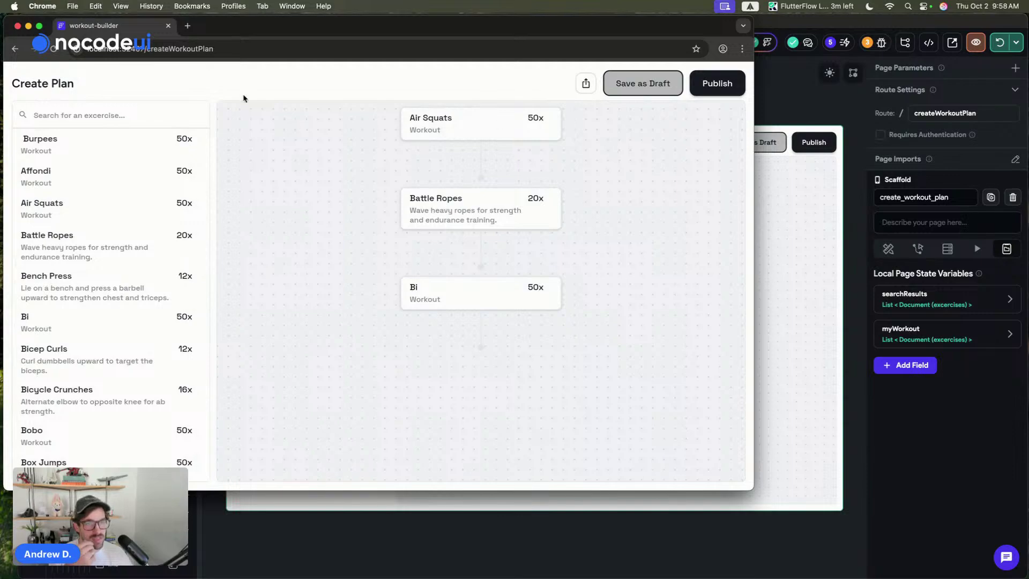
{"action": "scroll", "coordinate": [83, 166], "scroll_direction": "down", "scroll_amount": 15}
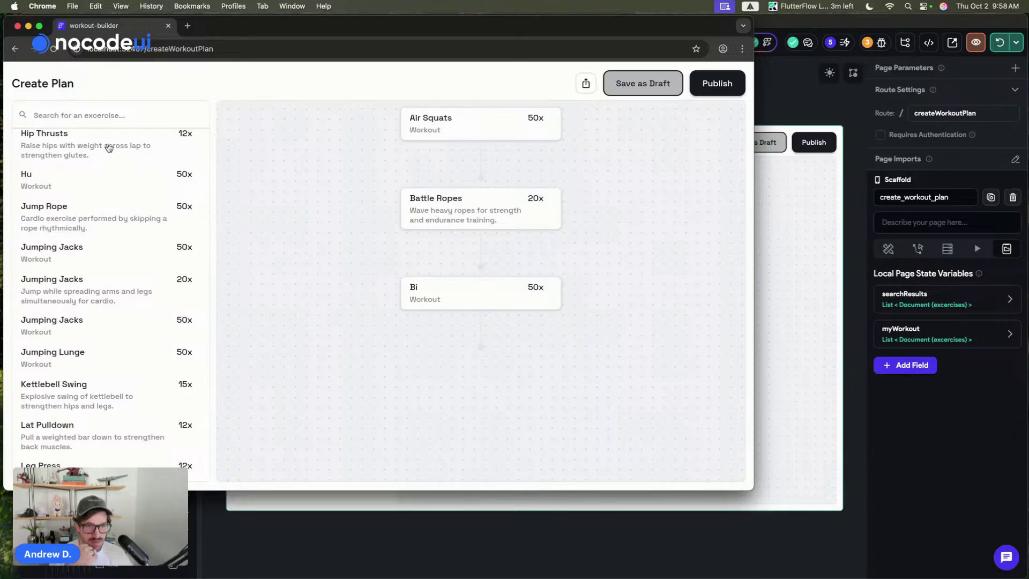
- Reload the preview and stack Bench Press, Air Squats, Burpees 10x and Burpees 50x
{"action": "key", "text": "super+r"}
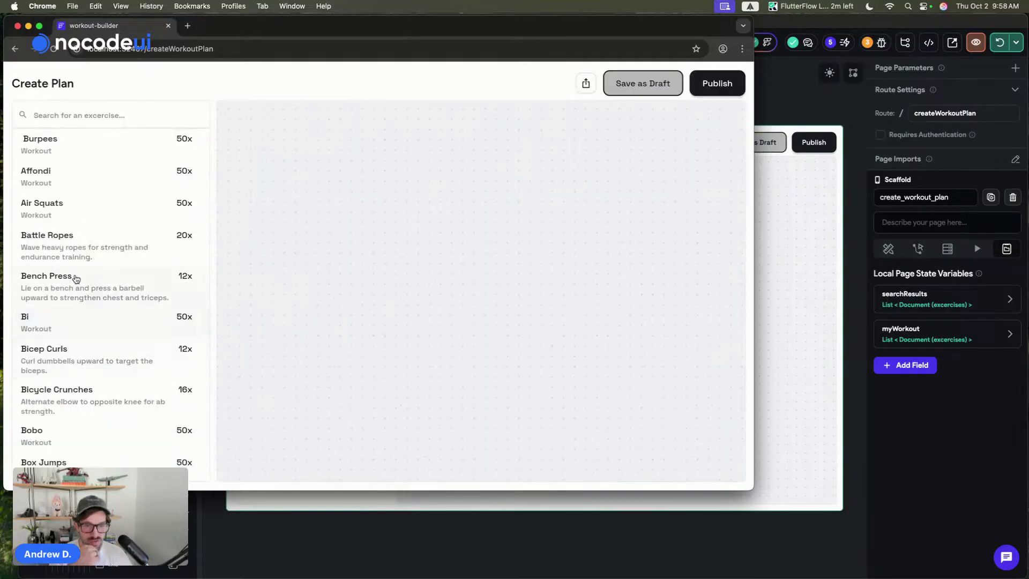
{"action": "left_click", "coordinate": [76, 279]}
{"action": "left_click", "coordinate": [138, 220]}
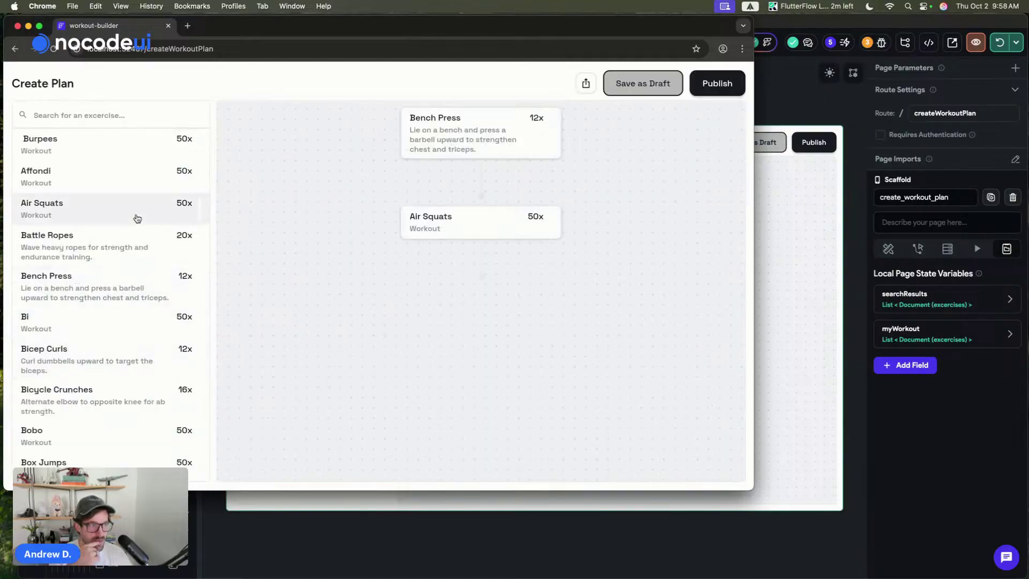
{"action": "scroll", "coordinate": [126, 340], "scroll_direction": "down", "scroll_amount": 5}
{"action": "left_click", "coordinate": [94, 363]}
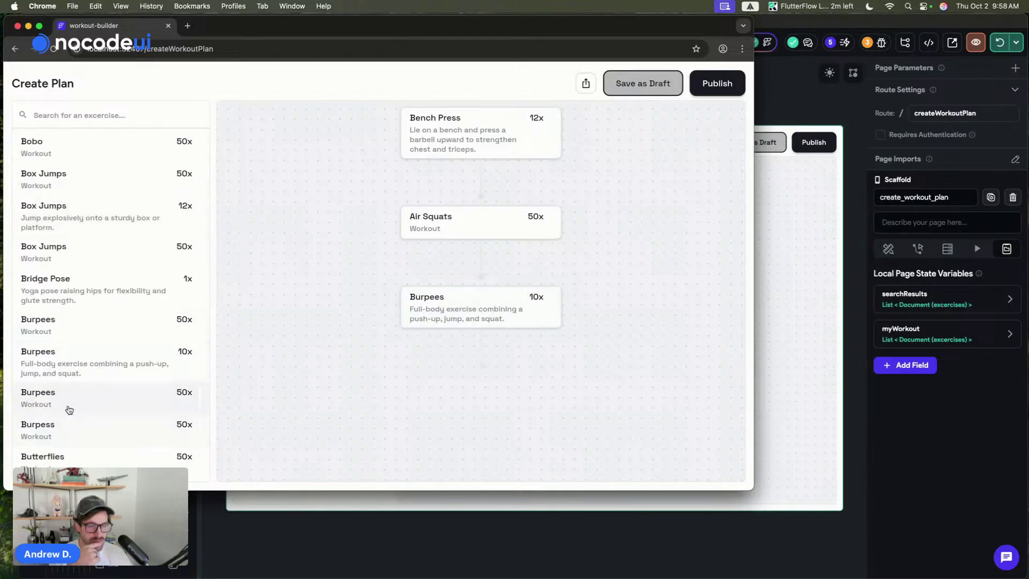
{"action": "left_click", "coordinate": [66, 408]}
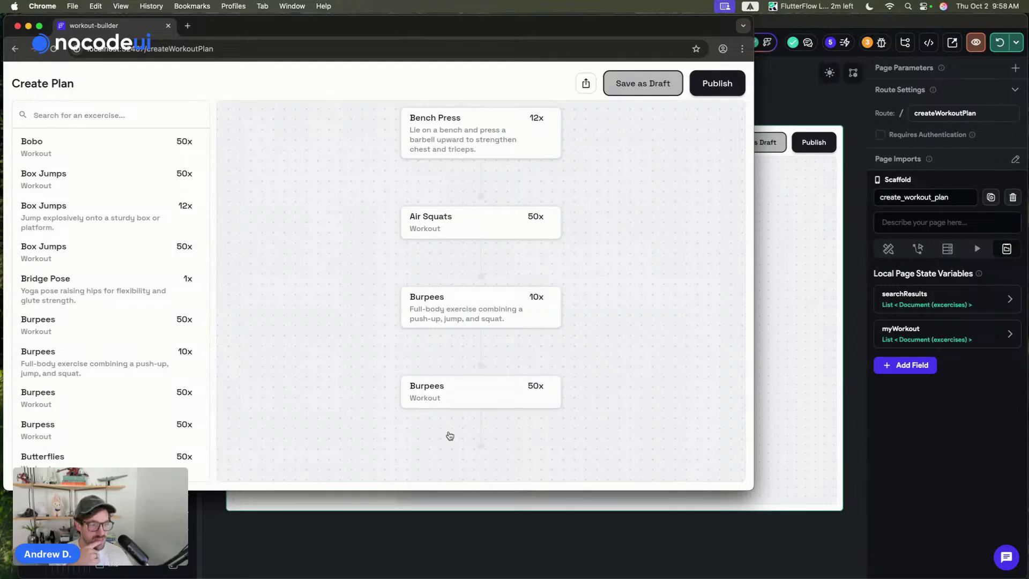
{"action": "left_click", "coordinate": [794, 234]}
{"action": "left_click", "coordinate": [722, 241]}
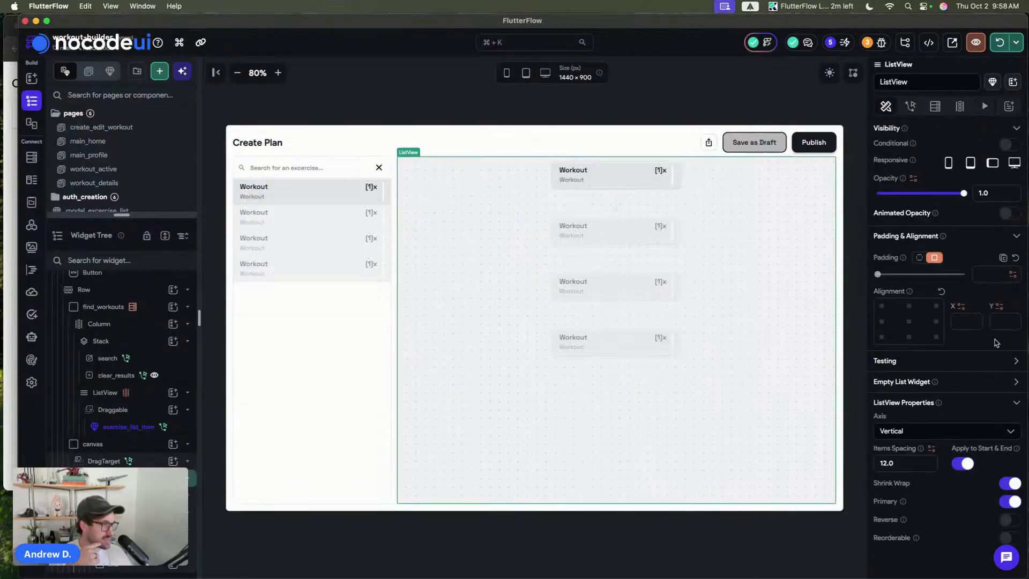
- Turn off Shrink Wrap and enable Reorderable on the plan list, then save
{"action": "scroll", "coordinate": [994, 341], "scroll_direction": "down", "scroll_amount": 3}
{"action": "left_click", "coordinate": [1011, 406]}
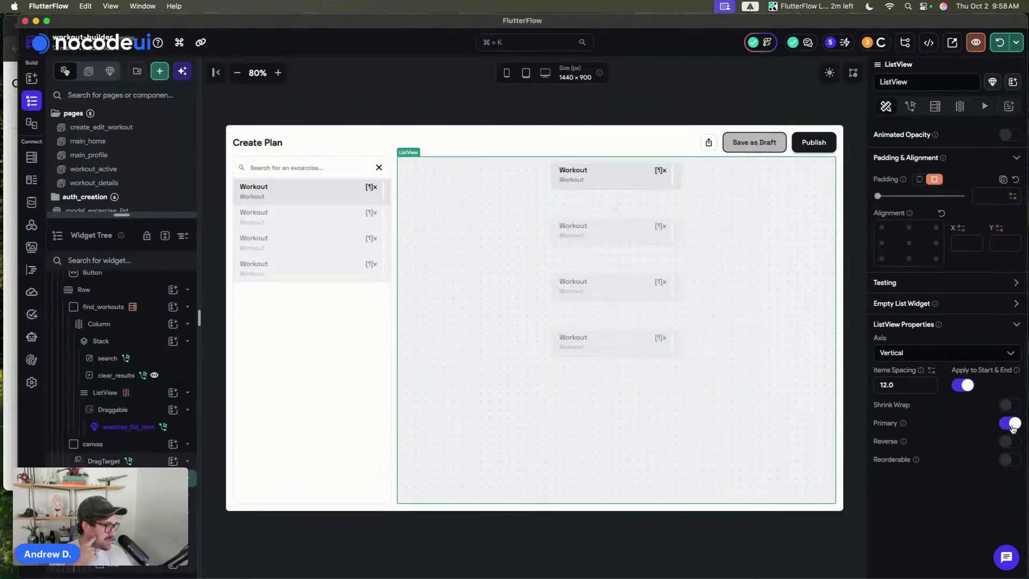
{"action": "left_click", "coordinate": [1009, 460]}
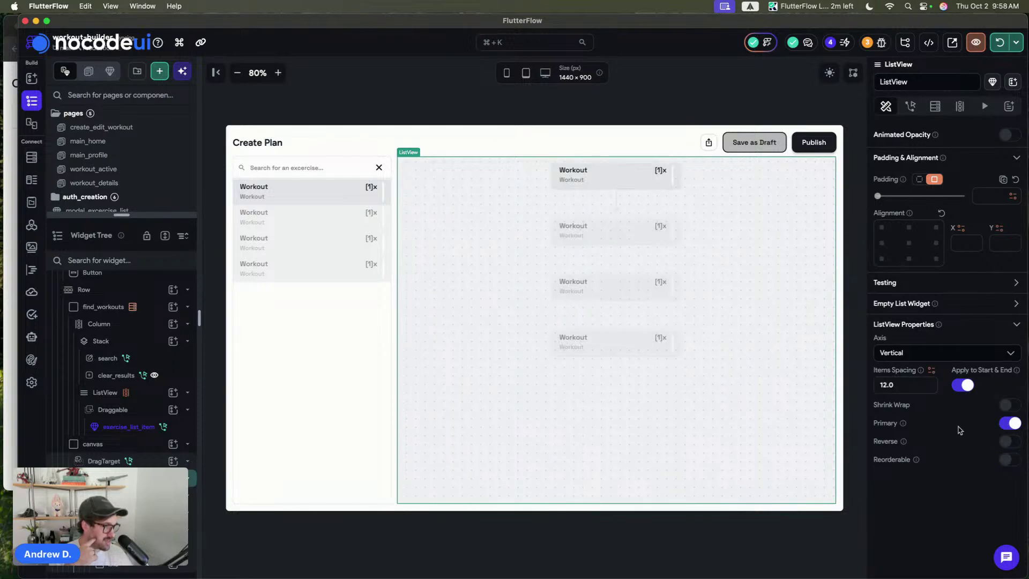
{"action": "left_click", "coordinate": [664, 98]}
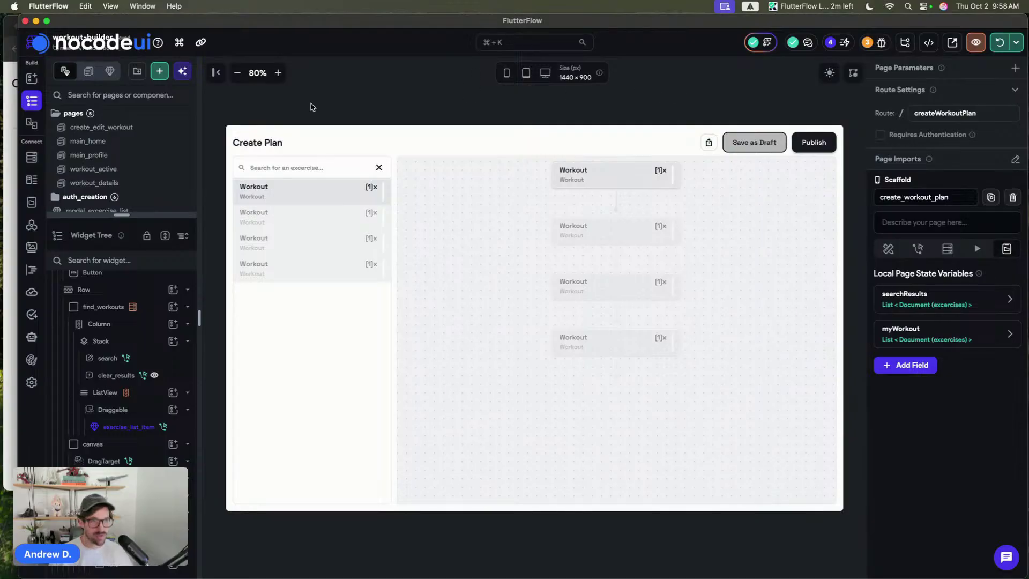
{"action": "key", "text": "super+s"}
- Preview the canvas in dark mode and hot-reload the running app
{"action": "left_click", "coordinate": [828, 73]}
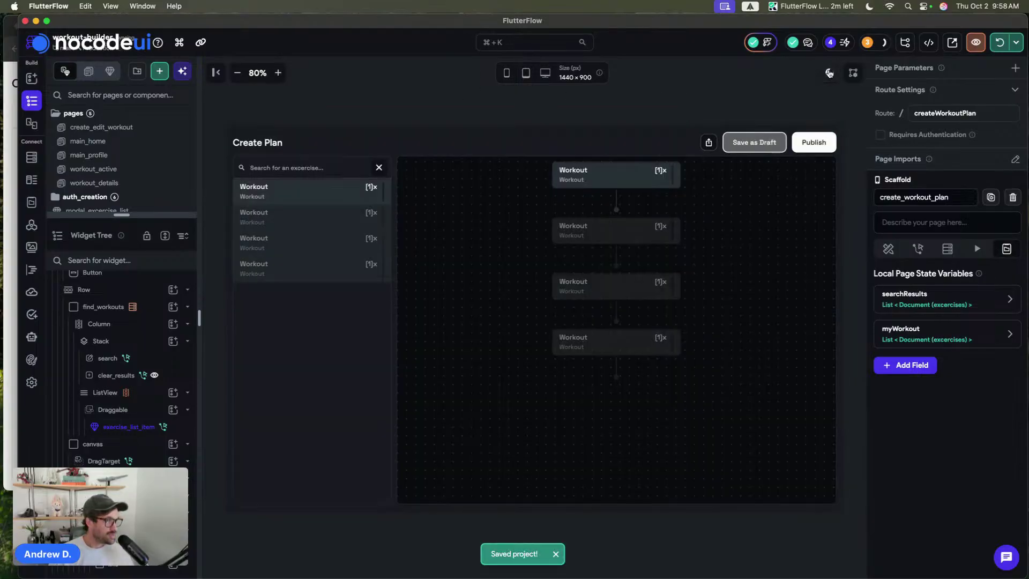
{"action": "left_click", "coordinate": [829, 73]}
{"action": "left_click", "coordinate": [829, 74]}
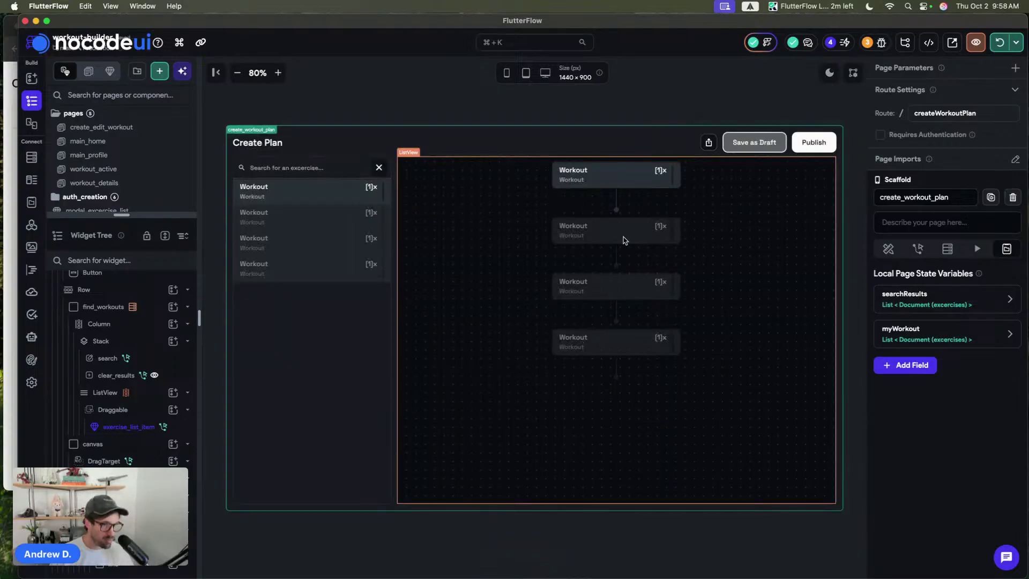
{"action": "left_click", "coordinate": [997, 43]}
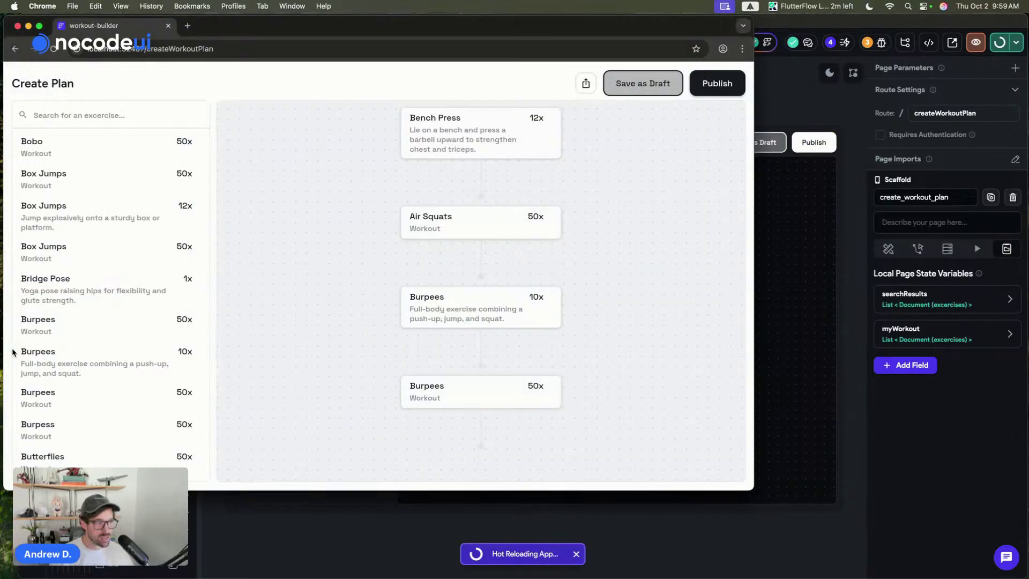
{"action": "left_click", "coordinate": [829, 72]}
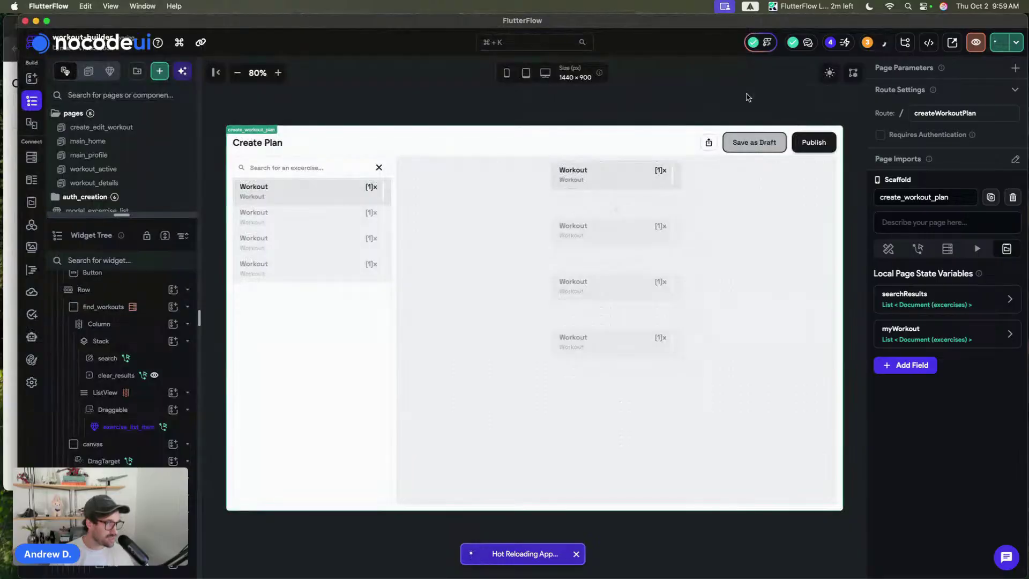
- Give the header share icon button the Dark Mode Outlined moon icon
{"action": "left_click", "coordinate": [698, 159]}
{"action": "left_click", "coordinate": [708, 142]}
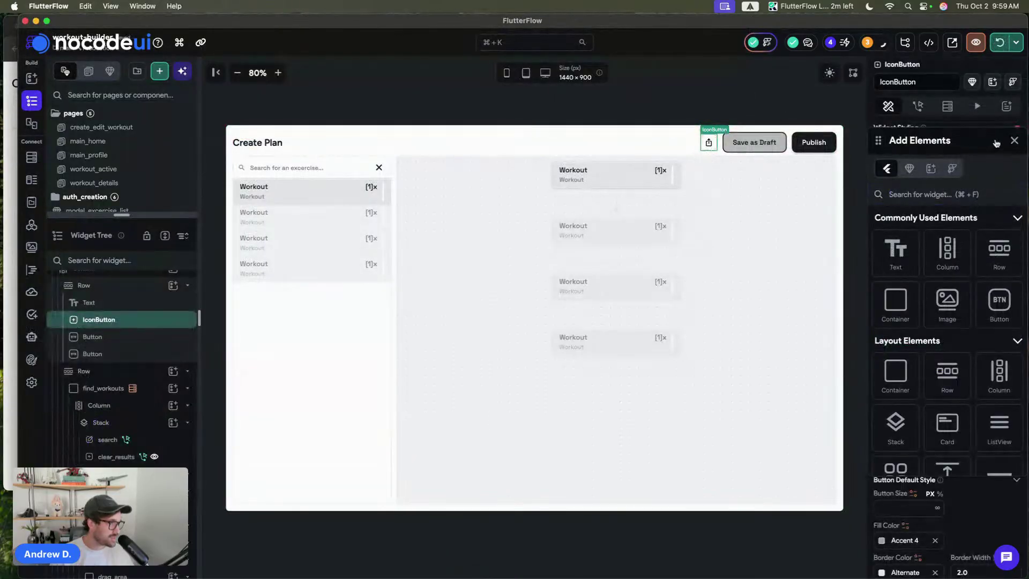
{"action": "left_click", "coordinate": [1012, 141]}
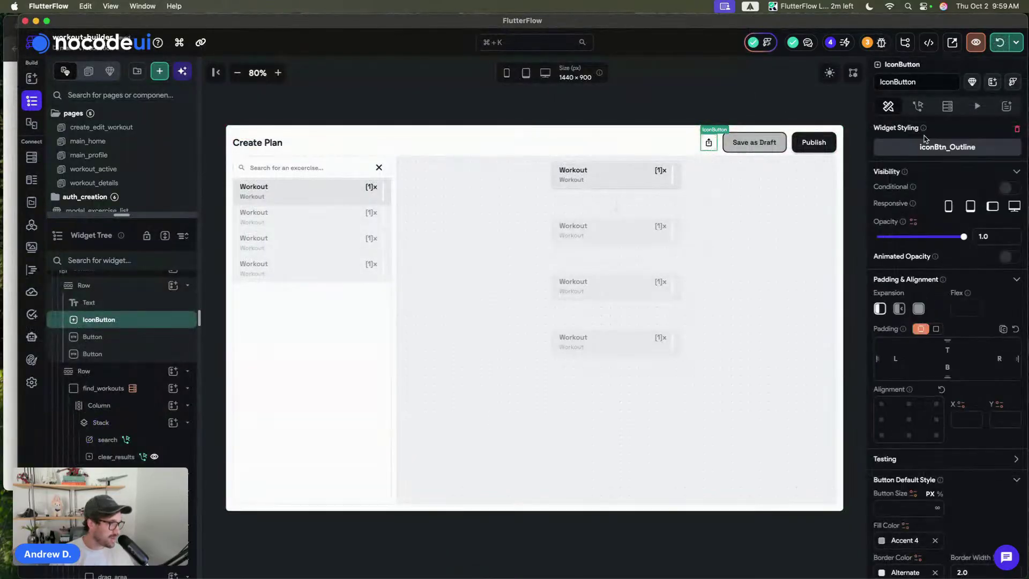
{"action": "scroll", "coordinate": [956, 473], "scroll_direction": "down", "scroll_amount": 5}
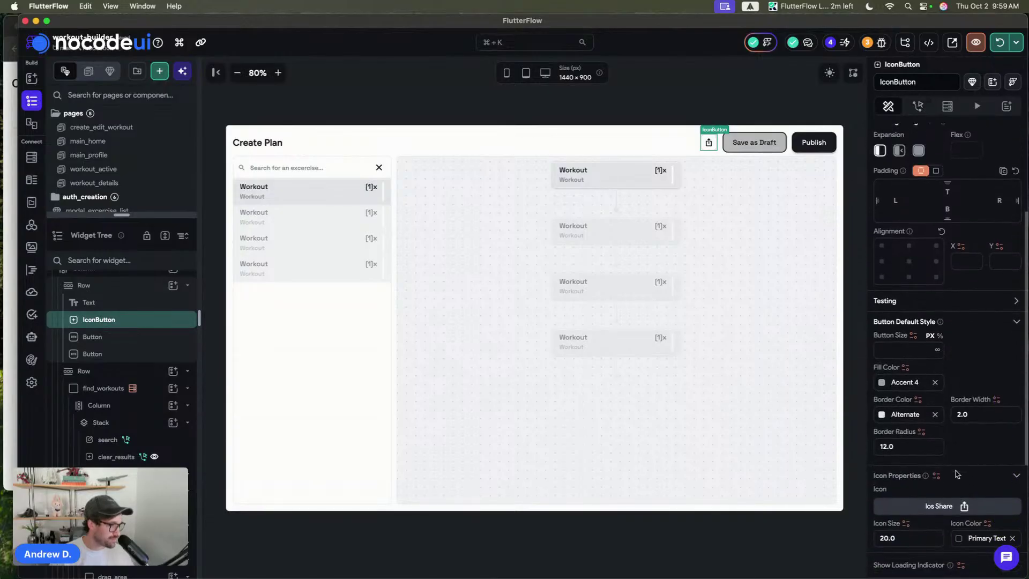
{"action": "left_click", "coordinate": [945, 512]}
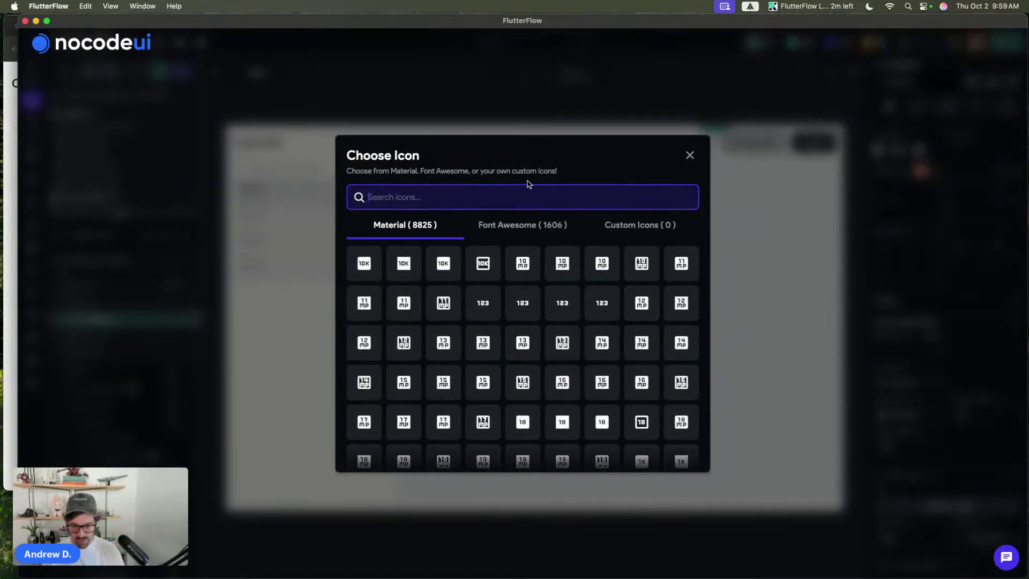
{"action": "type", "text": "theme"}
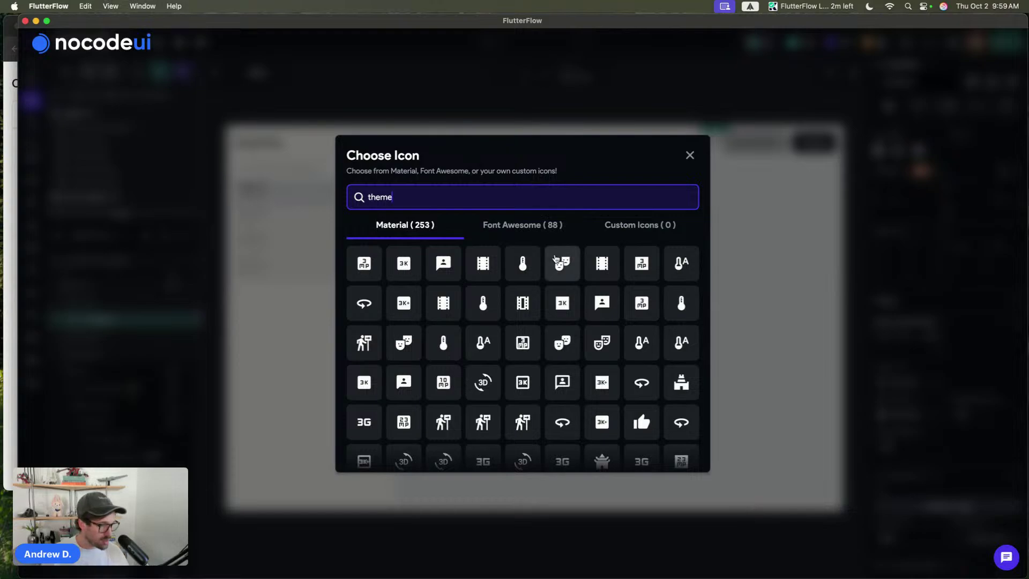
{"action": "key", "text": "super+a"}
{"action": "type", "text": "dark"}
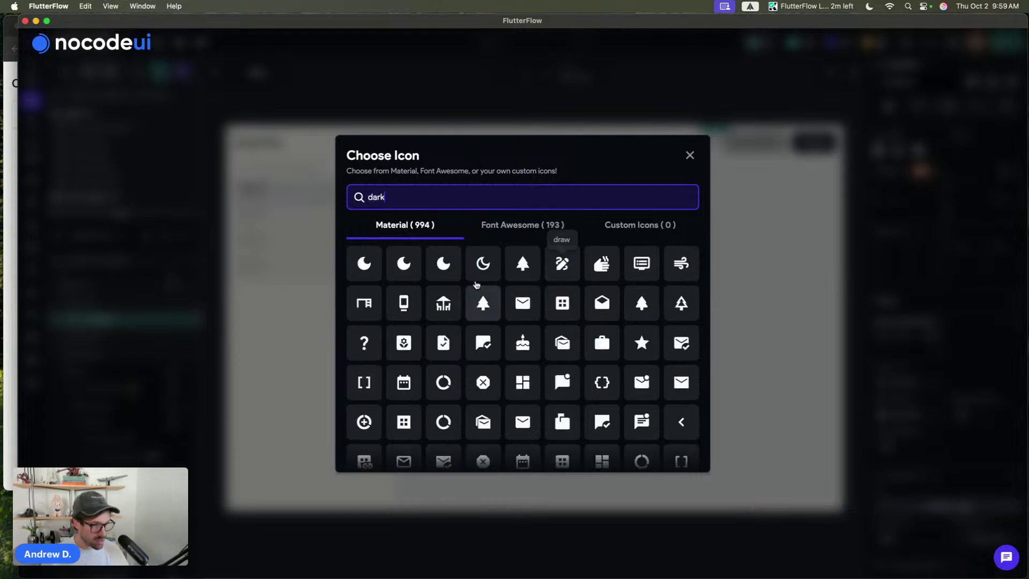
{"action": "left_click", "coordinate": [480, 275]}
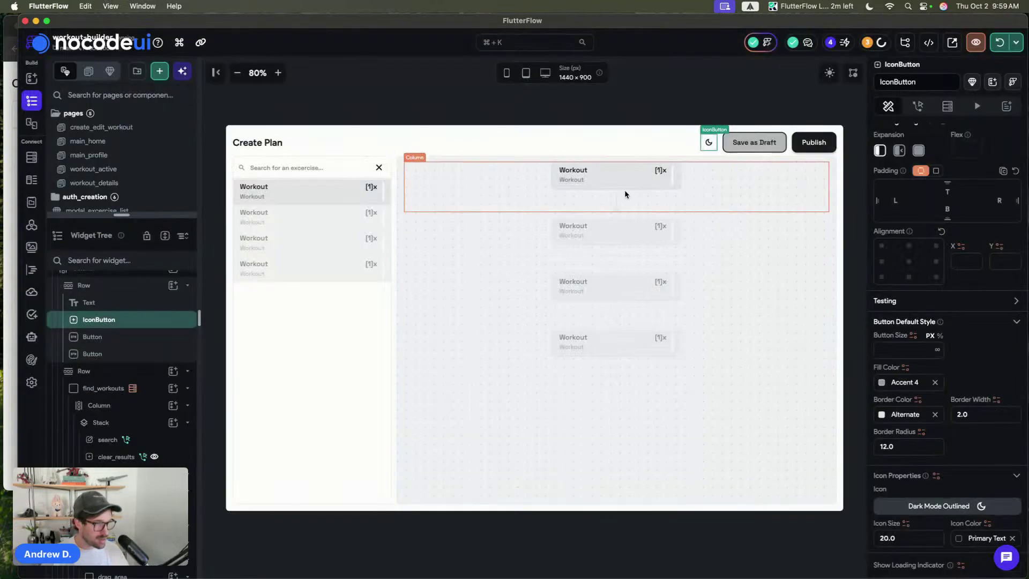
- Add a Set Dark Mode Settings tap action that switches to Dark Mode
{"action": "left_click", "coordinate": [915, 109]}
{"action": "left_click", "coordinate": [938, 199]}
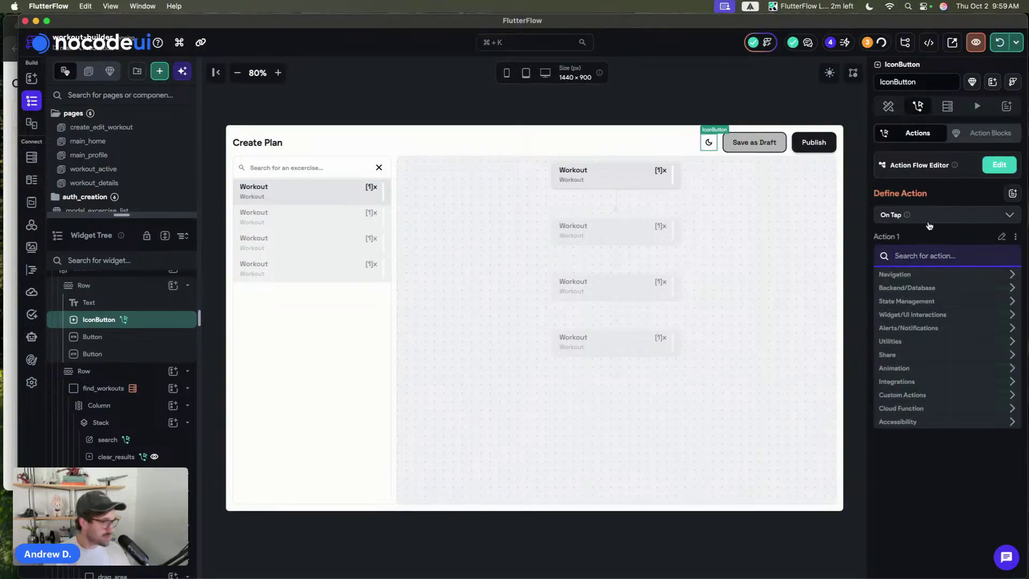
{"action": "type", "text": "dark"}
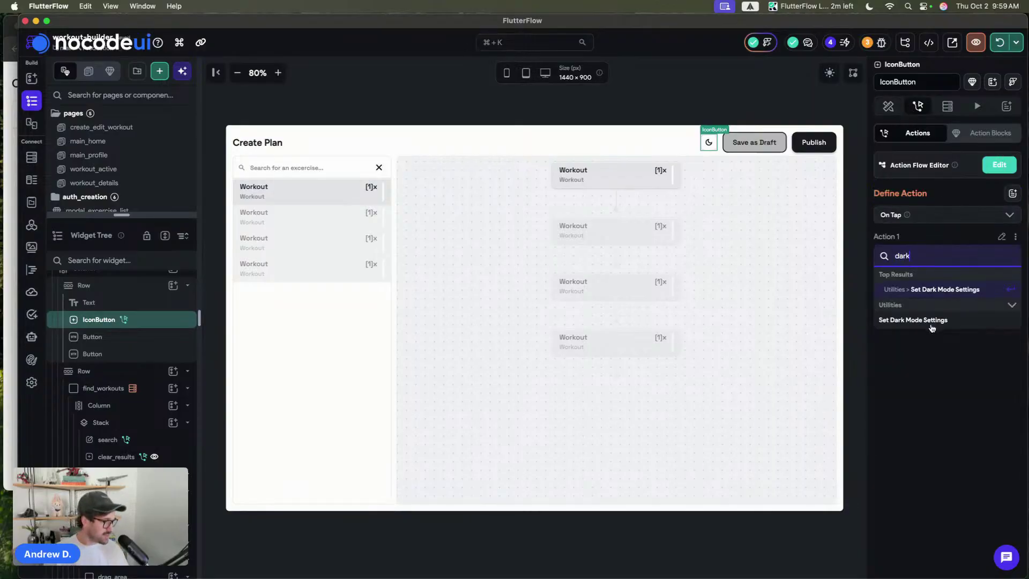
{"action": "left_click", "coordinate": [931, 321]}
{"action": "left_click", "coordinate": [918, 319]}
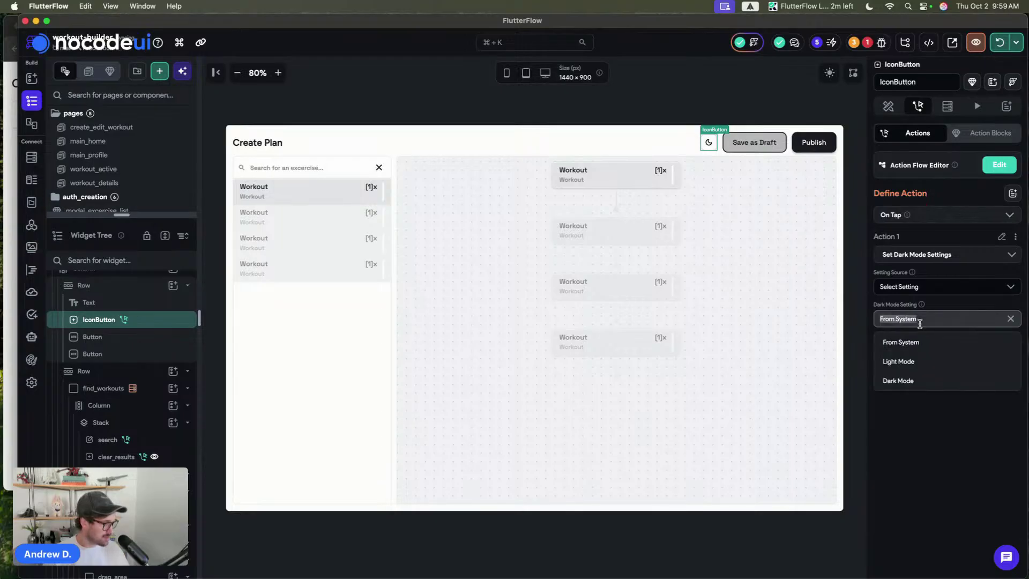
{"action": "left_click", "coordinate": [916, 382]}
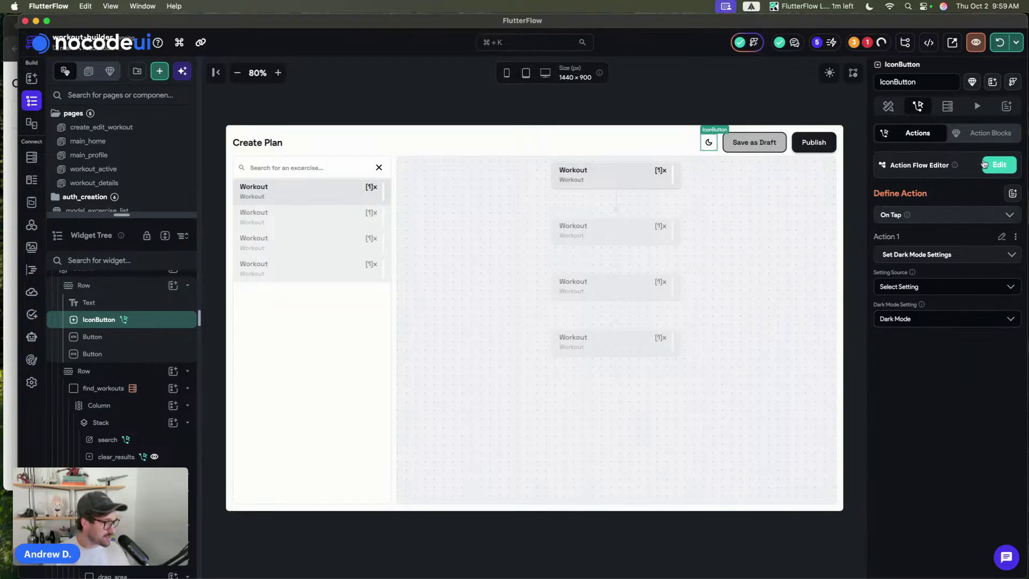
- In the Action Flow Editor, cut the dark mode action and add an Is Dark Mode conditional
{"action": "left_click", "coordinate": [997, 164]}
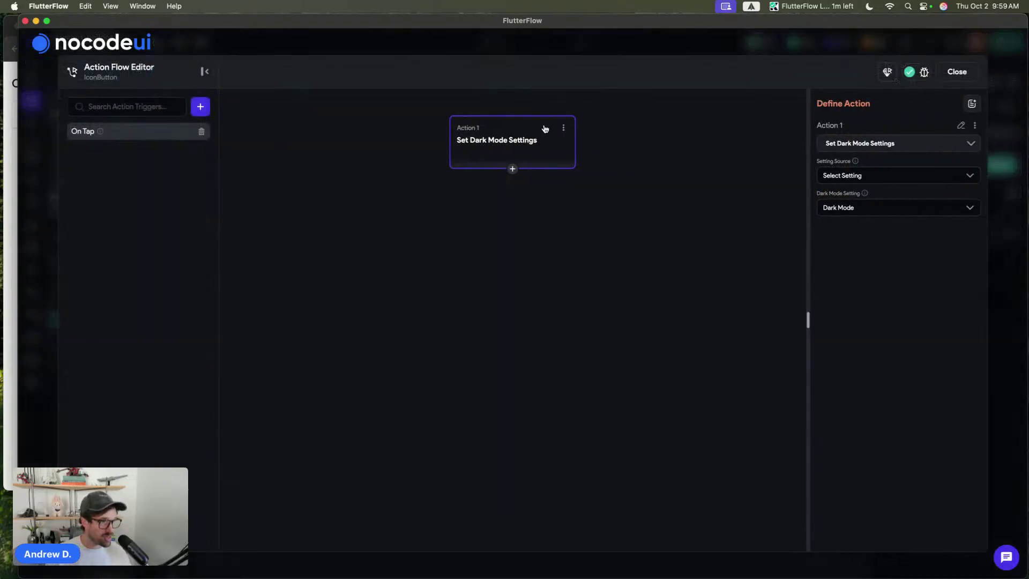
{"action": "left_click", "coordinate": [563, 129]}
{"action": "left_click", "coordinate": [504, 167]}
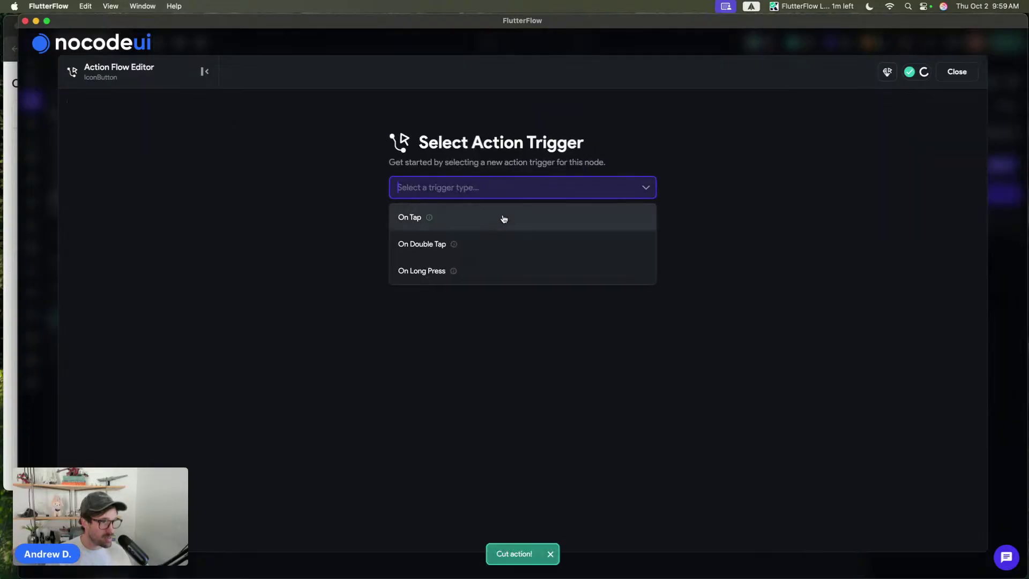
{"action": "left_click", "coordinate": [595, 386]}
{"action": "left_click", "coordinate": [846, 172]}
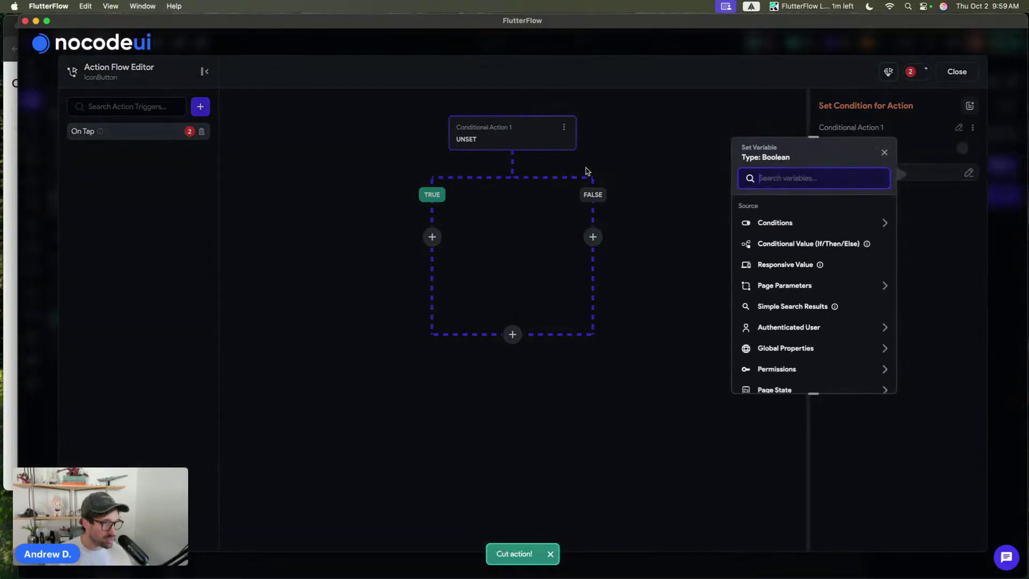
{"action": "type", "text": "darkmod"}
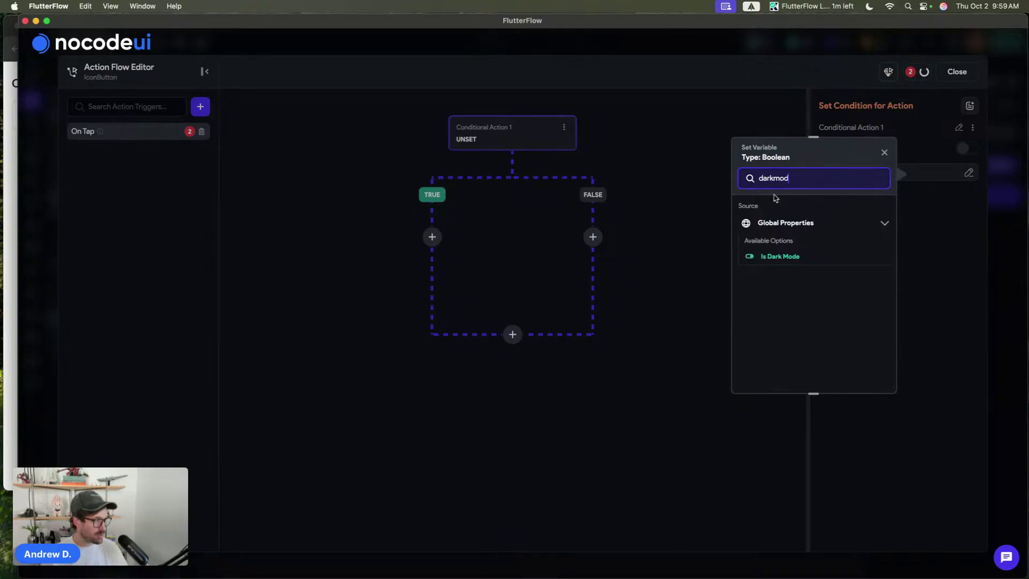
{"action": "left_click", "coordinate": [779, 256]}
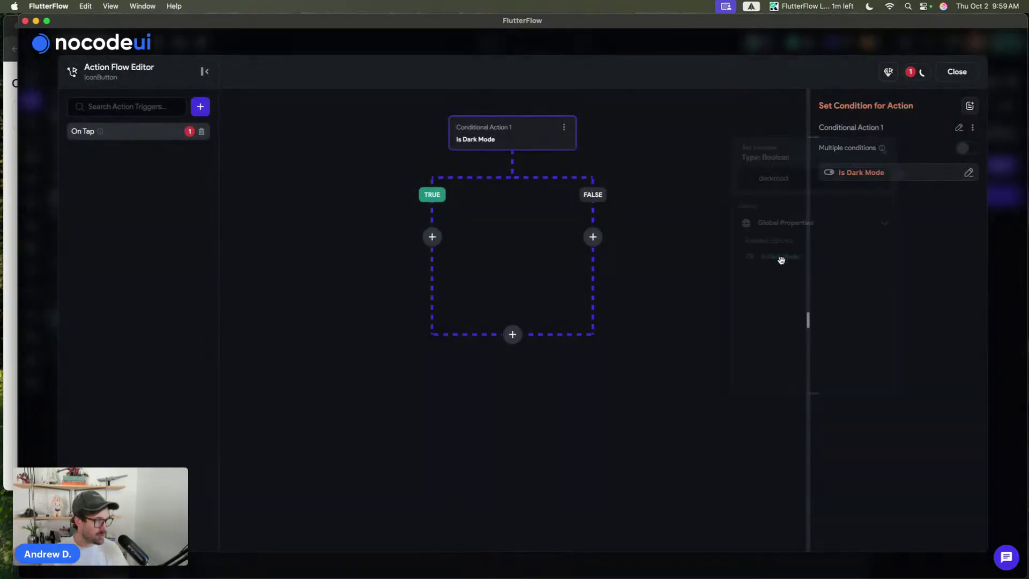
- Paste the action into both branches, setting the TRUE branch to Light Mode
{"action": "left_click", "coordinate": [592, 236]}
{"action": "left_click", "coordinate": [601, 357]}
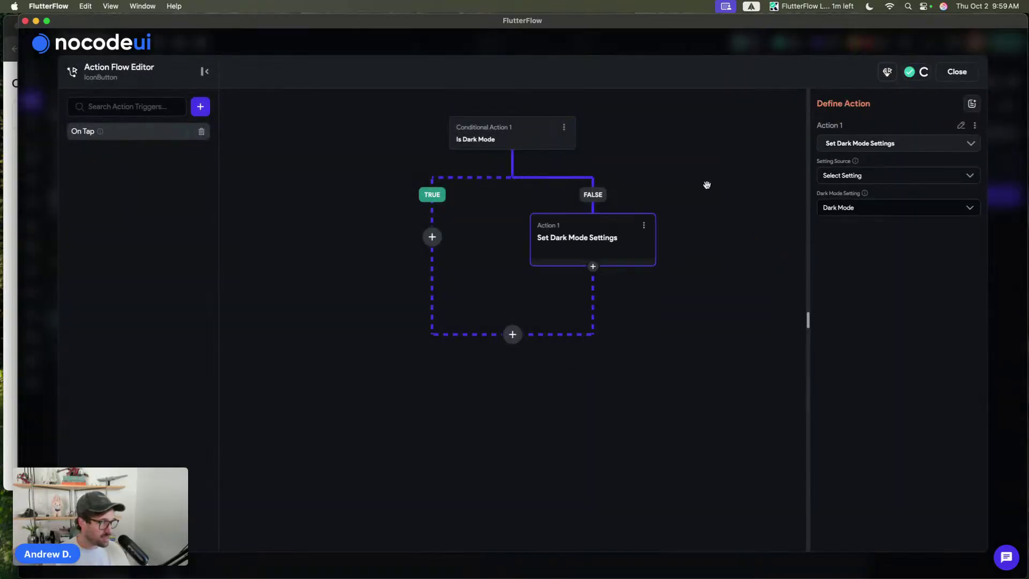
{"action": "left_click", "coordinate": [432, 237]}
{"action": "left_click", "coordinate": [436, 357]}
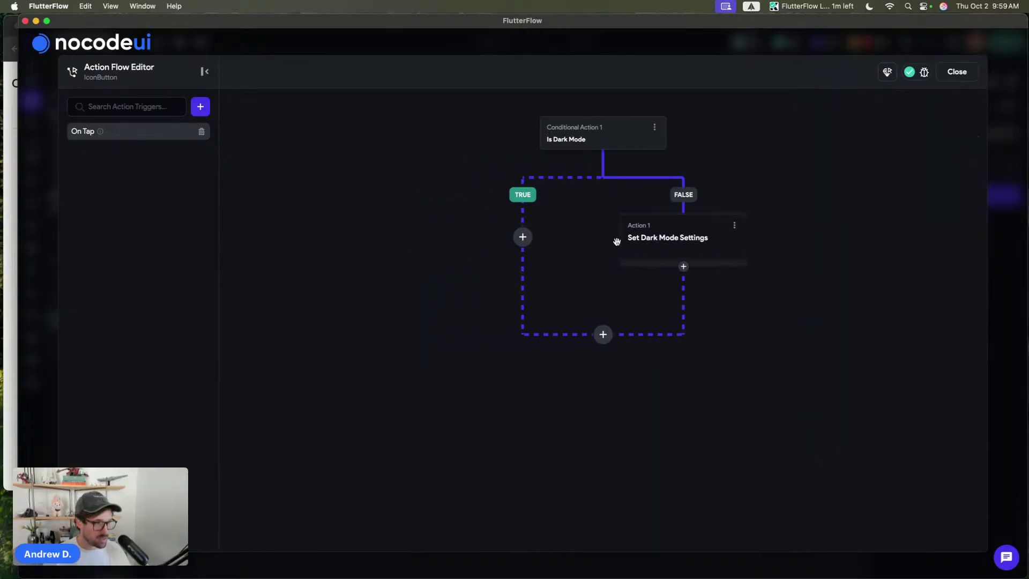
{"action": "left_click", "coordinate": [516, 241]}
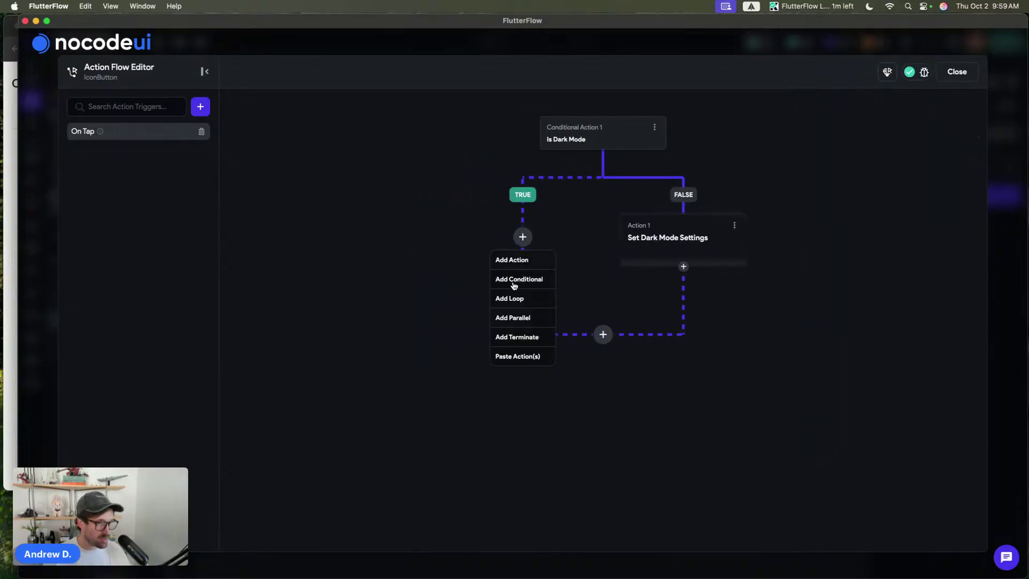
{"action": "left_click", "coordinate": [515, 355]}
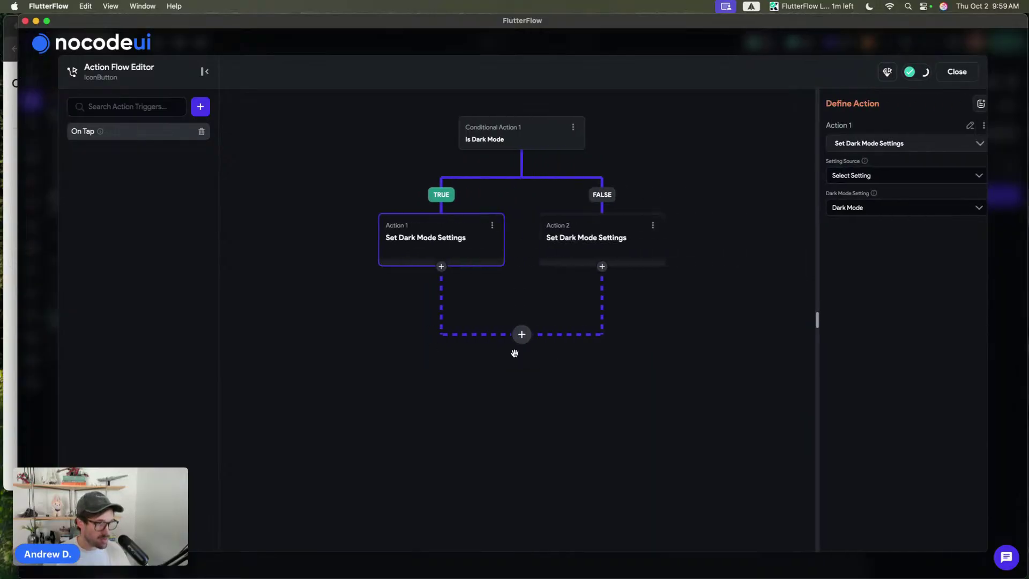
{"action": "left_click", "coordinate": [834, 207]}
{"action": "left_click", "coordinate": [835, 253]}
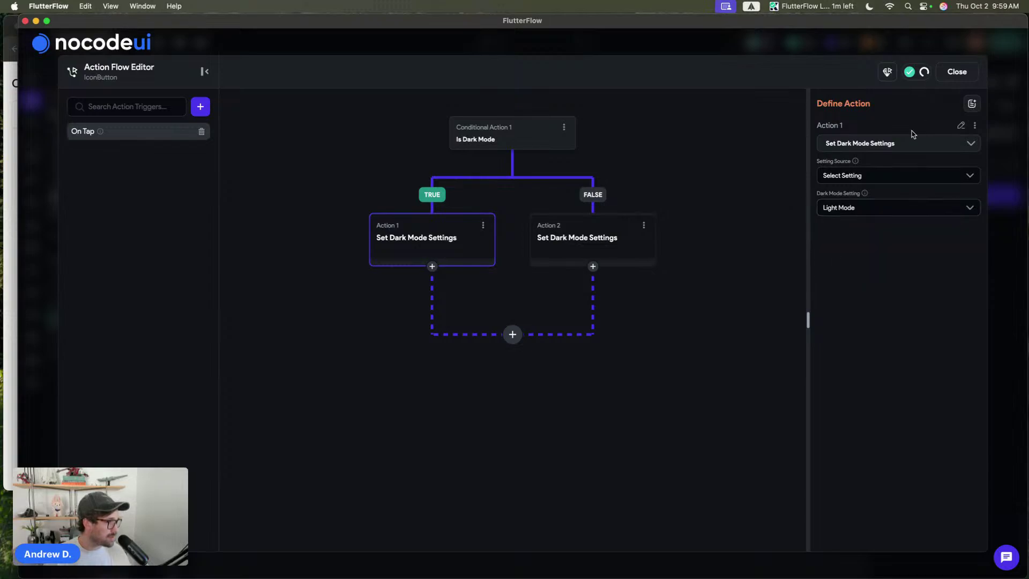
{"action": "left_click", "coordinate": [952, 72]}
- Hot-reload the app and add two exercises to the plan in Chrome
{"action": "left_click", "coordinate": [597, 104]}
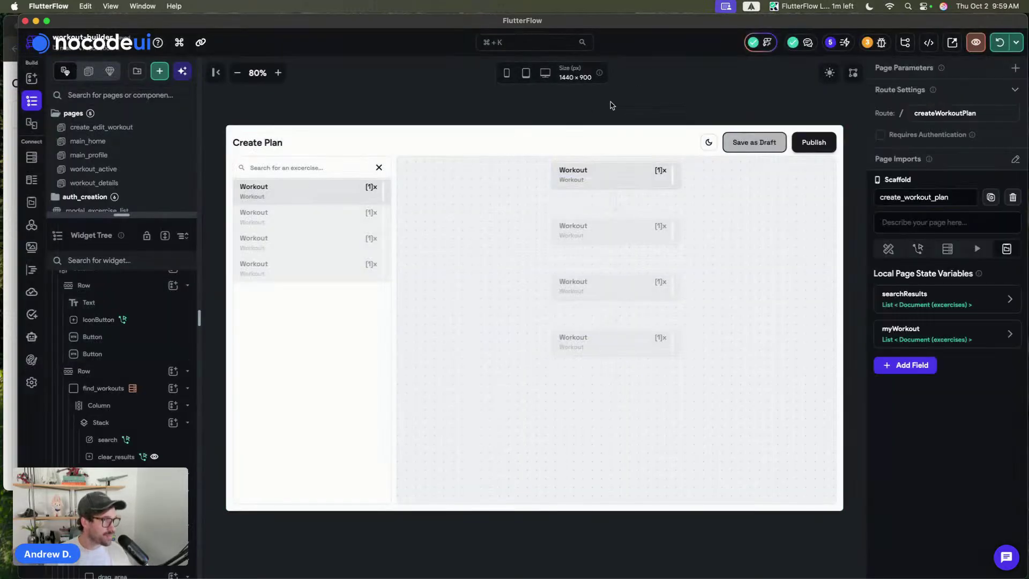
{"action": "left_click", "coordinate": [999, 42]}
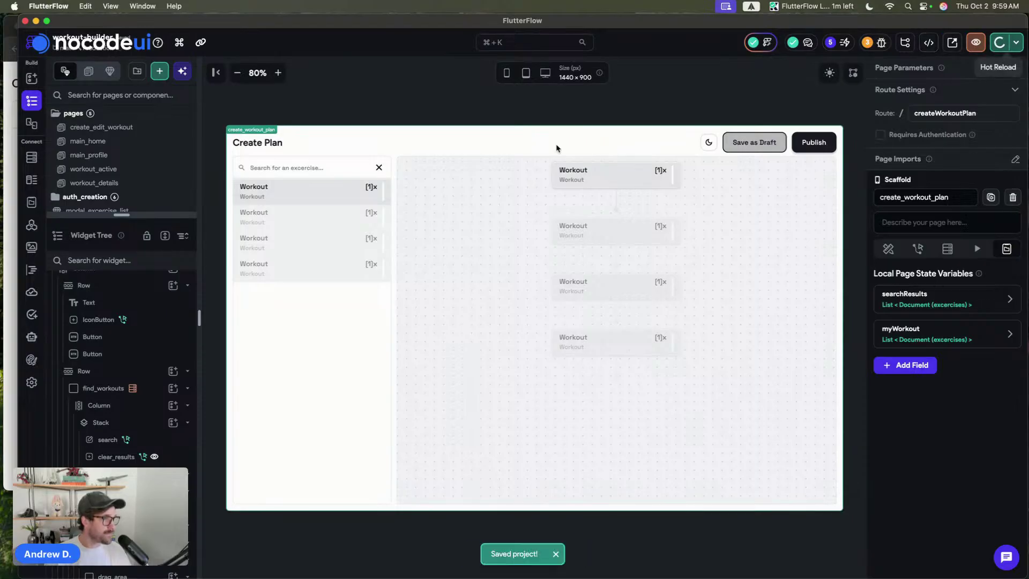
{"action": "left_click", "coordinate": [14, 436]}
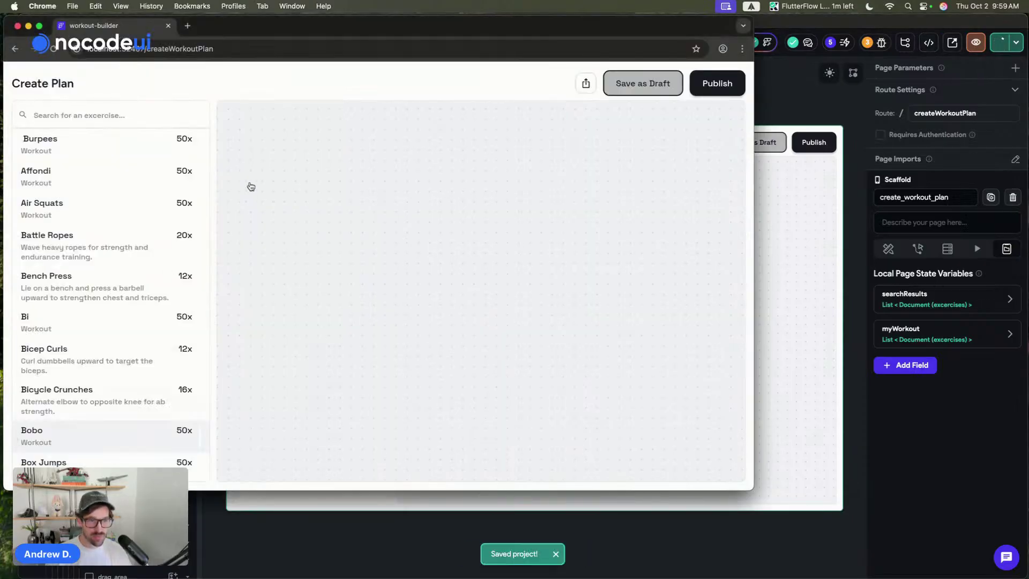
{"action": "left_click", "coordinate": [75, 220]}
{"action": "left_click", "coordinate": [70, 249]}
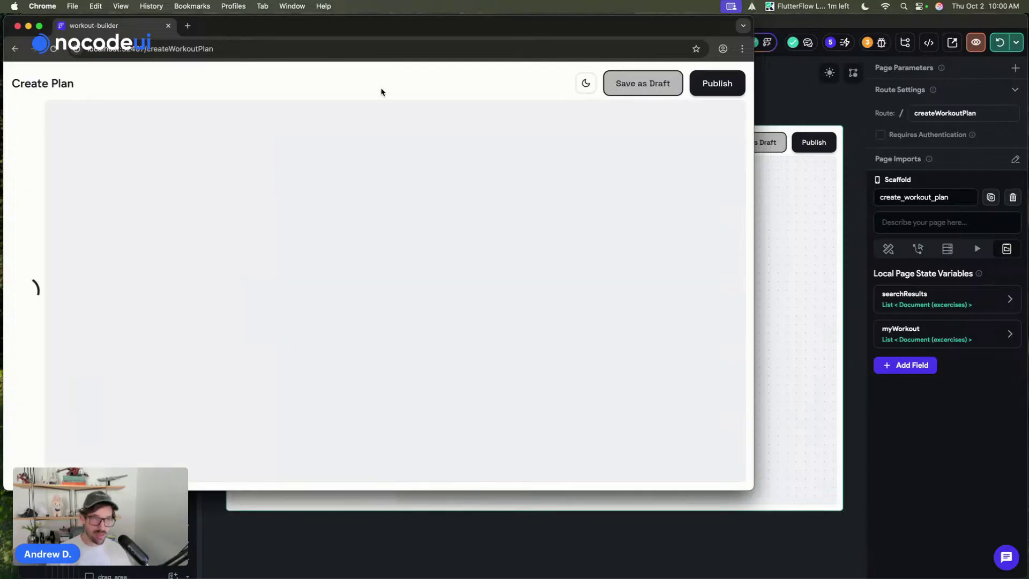
- Add Bicep Curls and Bicycle Crunches, then switch the page to dark mode
{"action": "left_click", "coordinate": [78, 360]}
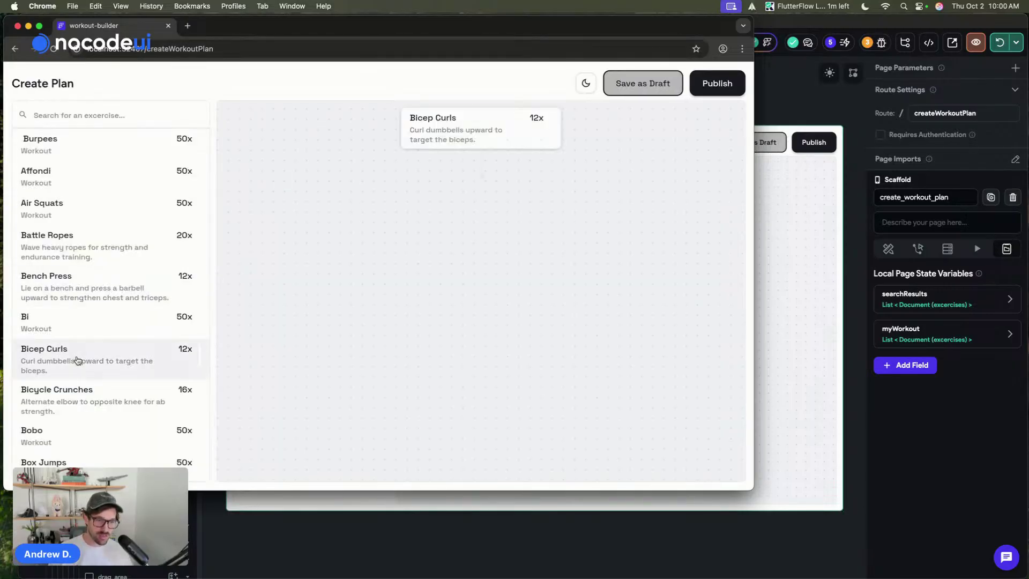
{"action": "left_click", "coordinate": [124, 393]}
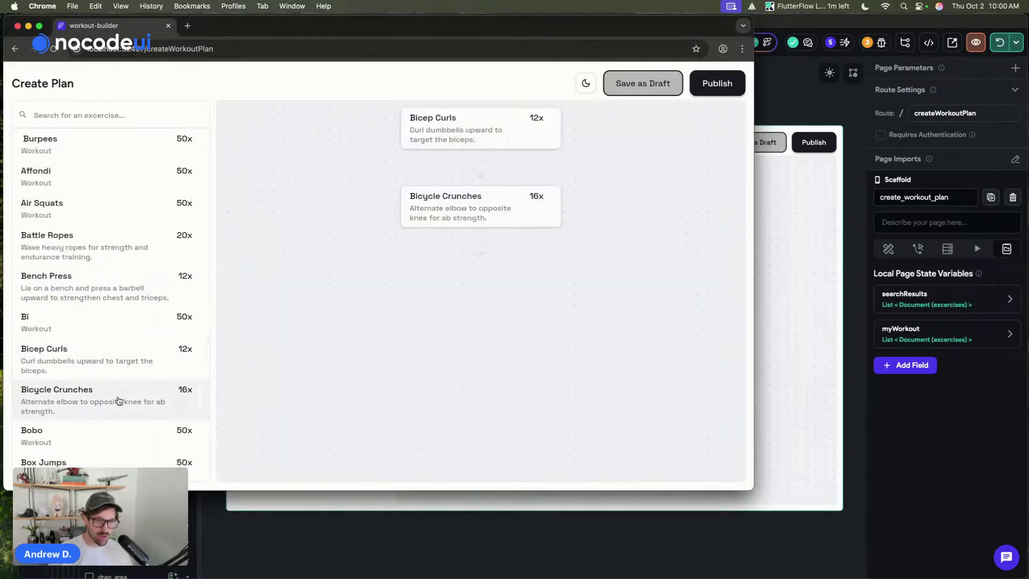
{"action": "left_click", "coordinate": [589, 92]}
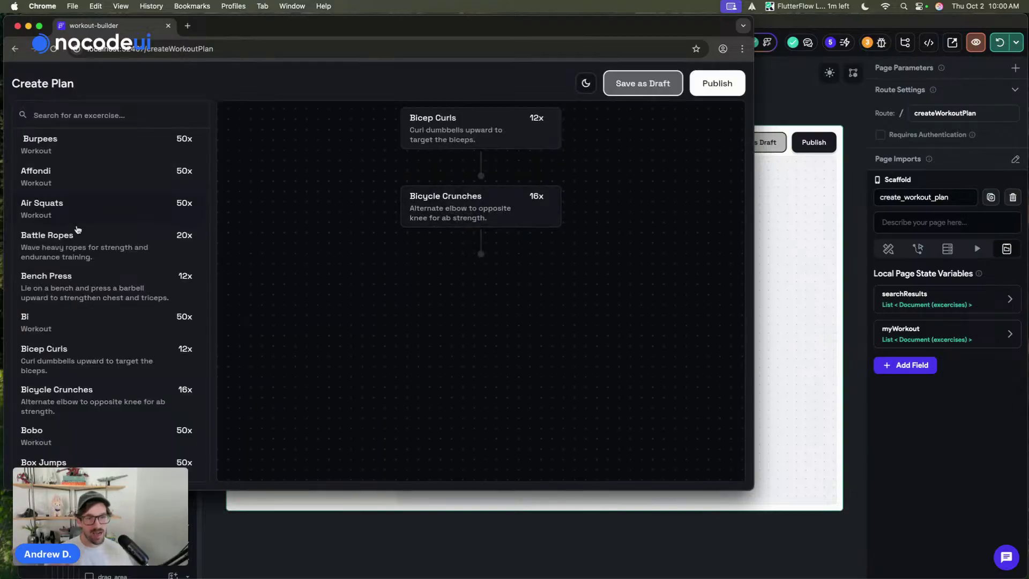
{"action": "scroll", "coordinate": [80, 230], "scroll_direction": "down", "scroll_amount": 2}
{"action": "scroll", "coordinate": [77, 229], "scroll_direction": "up", "scroll_amount": 1}
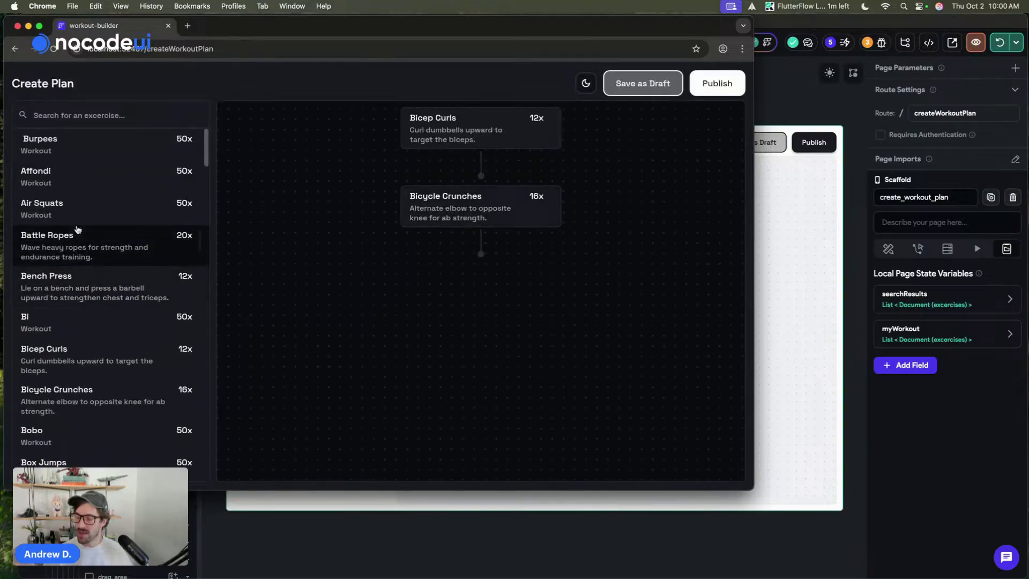
- Give the workout card list 32 start and end spacing, separate from item spacing
{"action": "left_click", "coordinate": [832, 148]}
{"action": "left_click", "coordinate": [751, 315]}
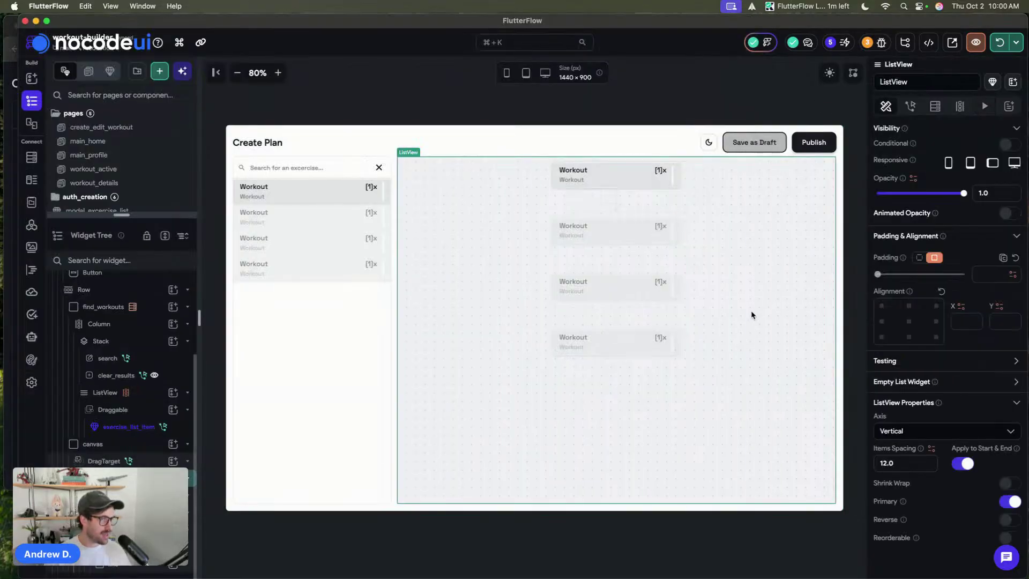
{"action": "left_click", "coordinate": [914, 462]}
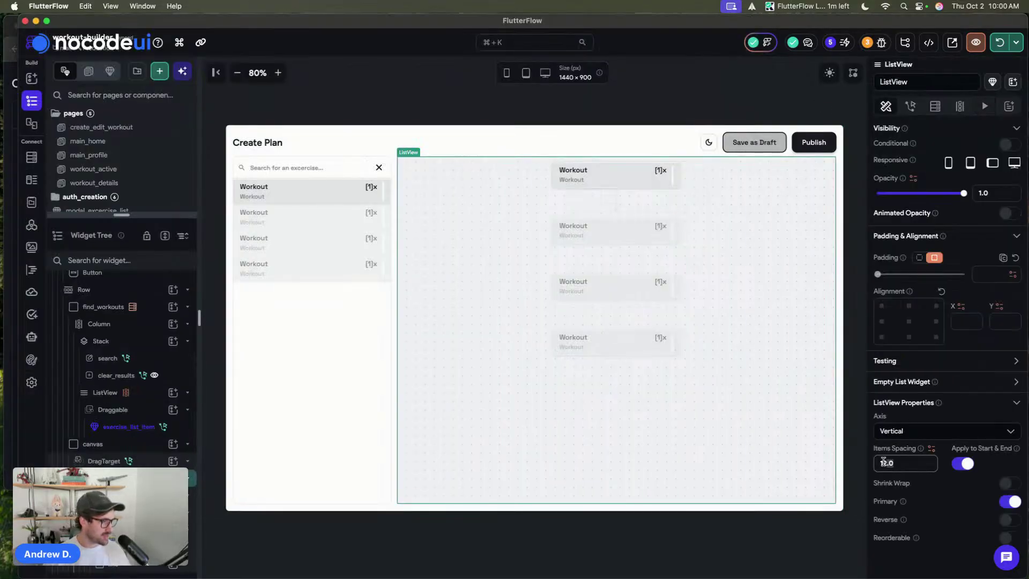
{"action": "left_click", "coordinate": [965, 464]}
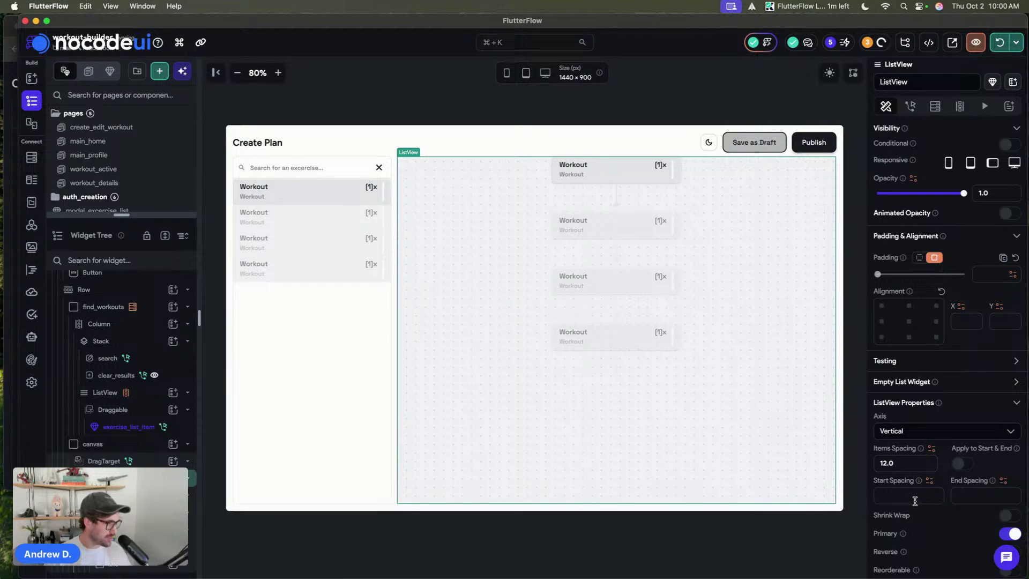
{"action": "left_click", "coordinate": [914, 501]}
{"action": "type", "text": "32"}
{"action": "left_click", "coordinate": [965, 494]}
{"action": "type", "text": "32"}
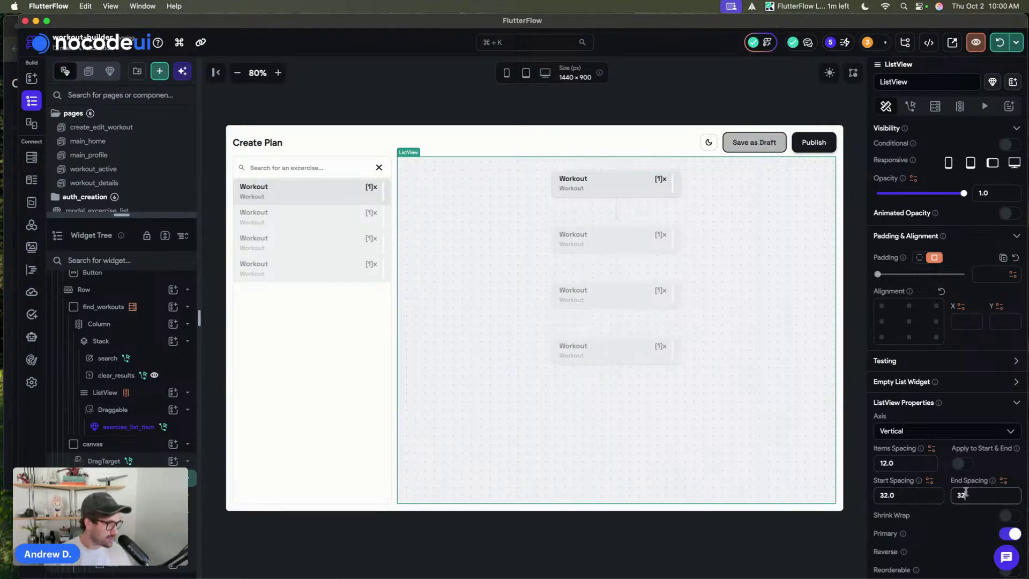
{"action": "left_click", "coordinate": [742, 125]}
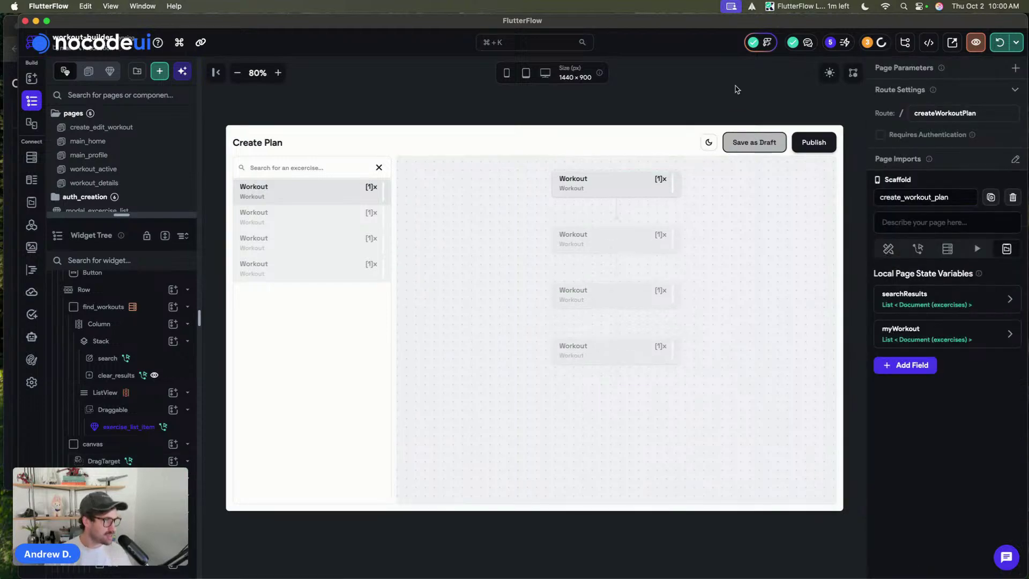
- Rerun the app and stack Bench Press, Bicep Curls, Bicycle Crunches and Bobo cards
{"action": "left_click", "coordinate": [998, 45]}
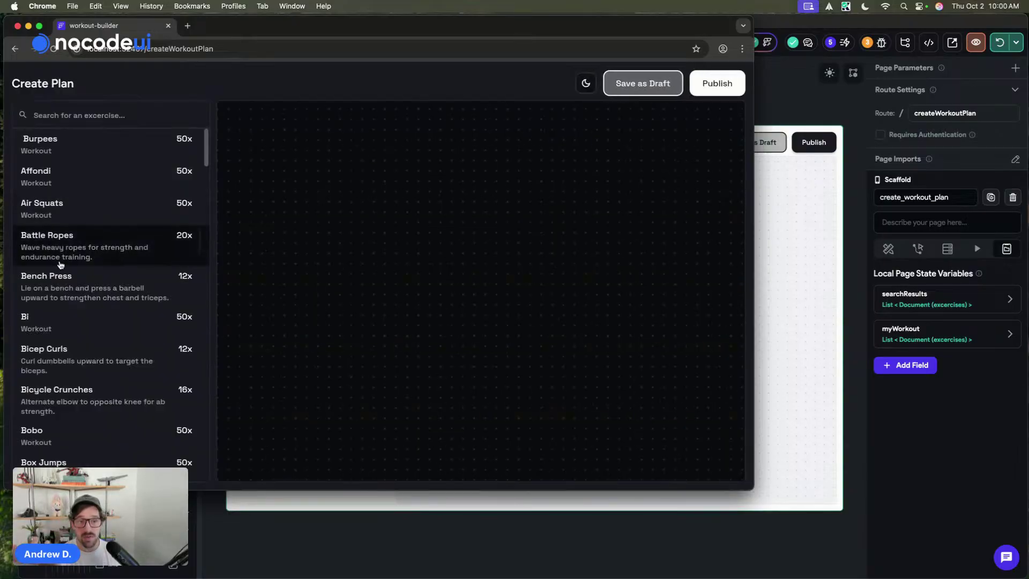
{"action": "left_click", "coordinate": [62, 290]}
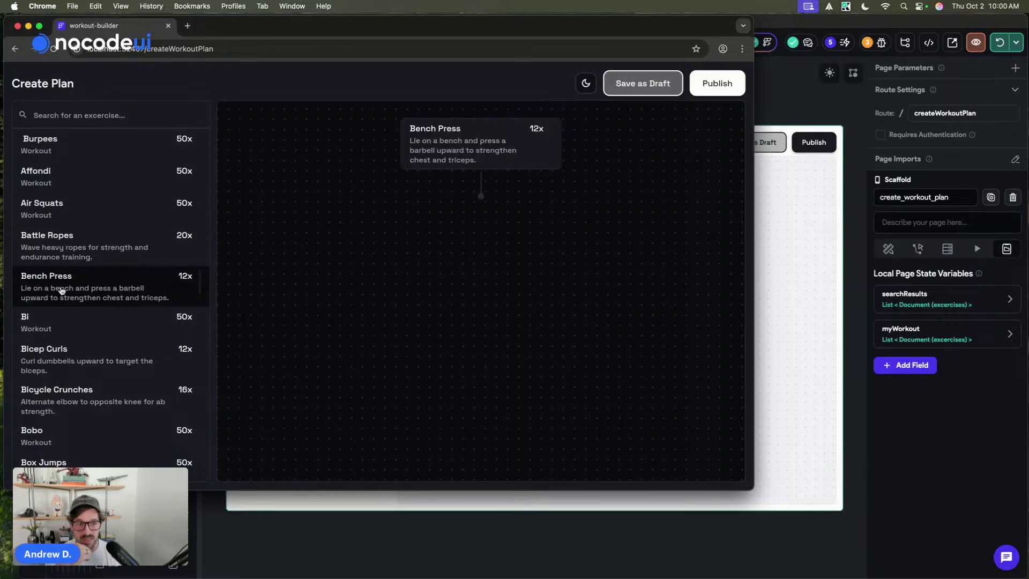
{"action": "left_click", "coordinate": [65, 362]}
{"action": "left_click", "coordinate": [70, 405]}
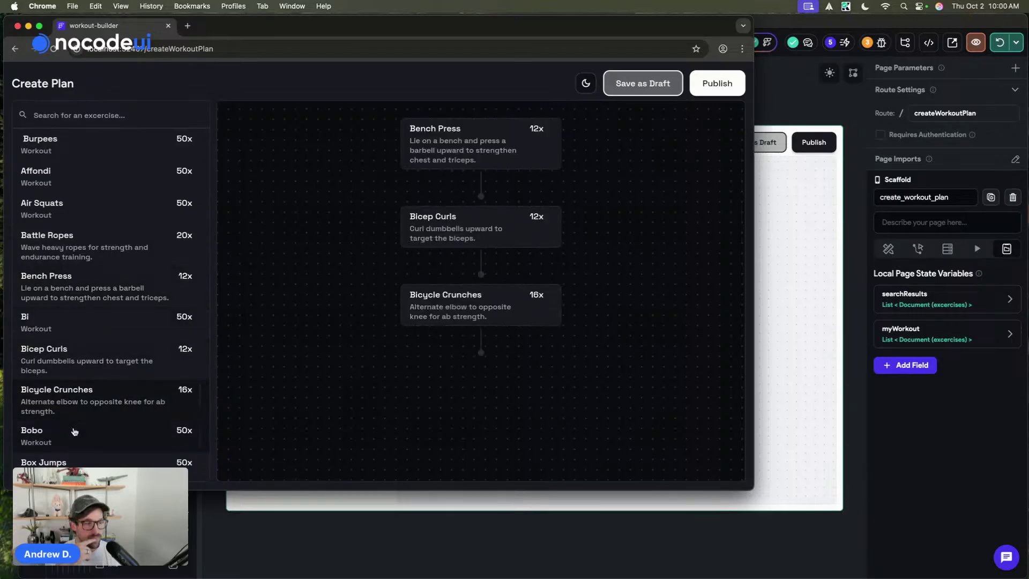
{"action": "left_click", "coordinate": [70, 431]}
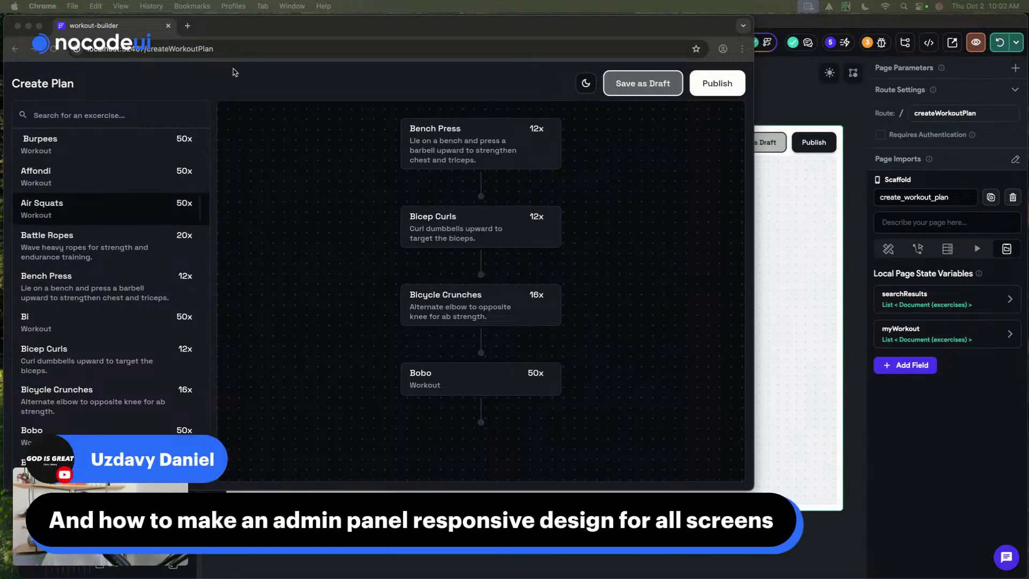
- Append Burpees 10x as the fifth card in the workout chain
{"action": "left_click_drag", "start_coordinate": [276, 25], "coordinate": [337, 34]}
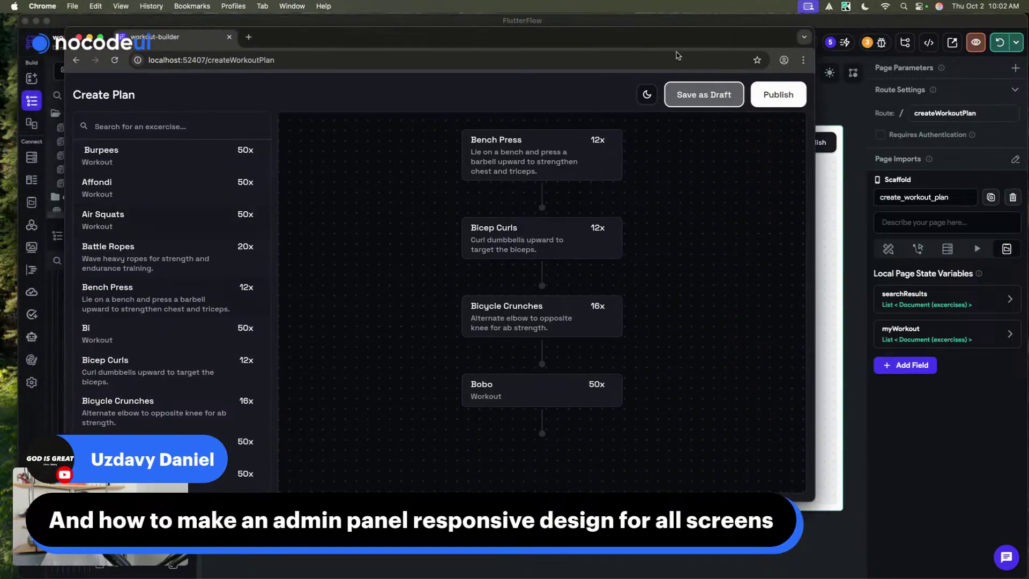
{"action": "scroll", "coordinate": [122, 304], "scroll_direction": "down", "scroll_amount": 1}
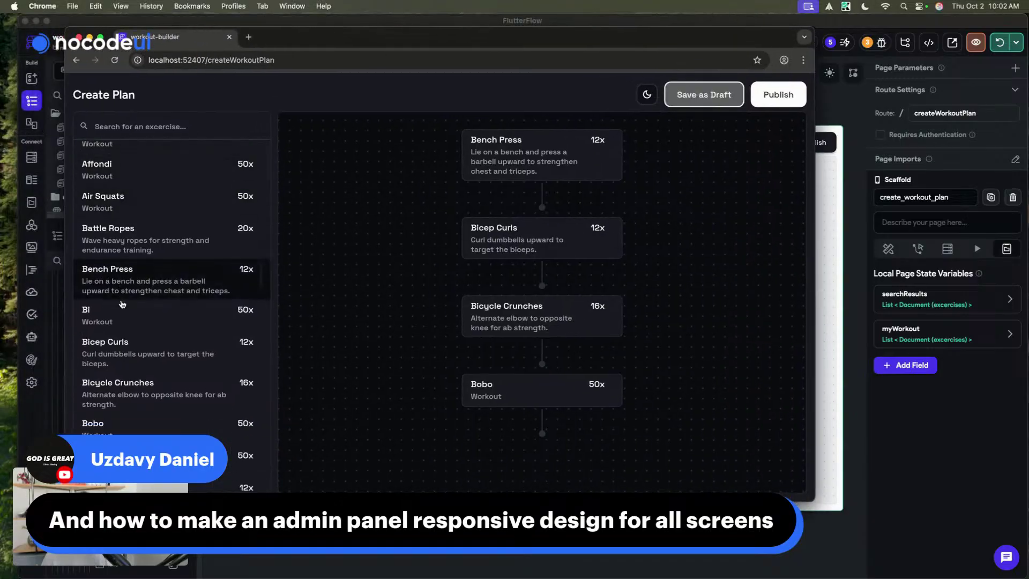
{"action": "scroll", "coordinate": [122, 304], "scroll_direction": "down", "scroll_amount": 5}
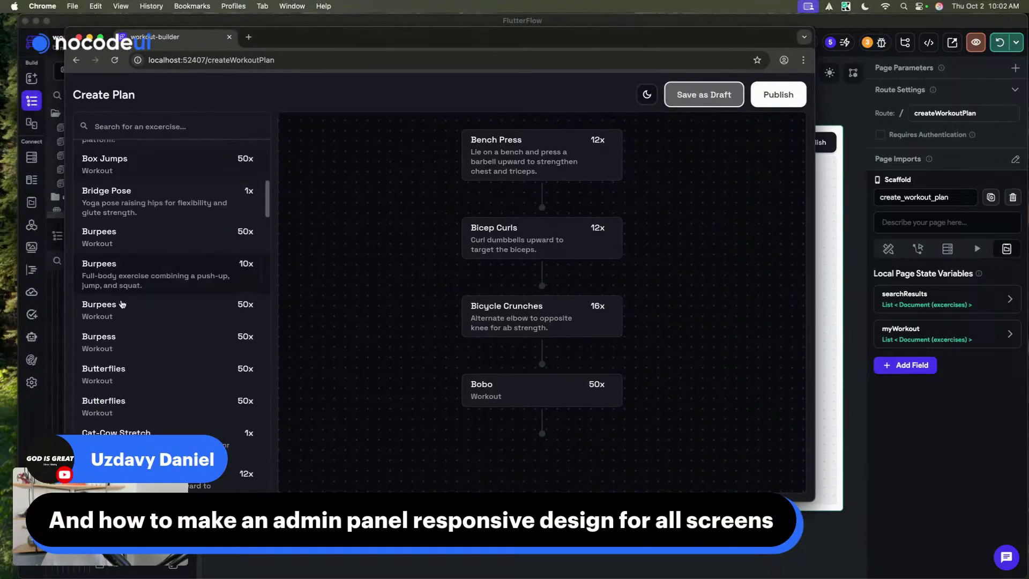
{"action": "left_click", "coordinate": [117, 258]}
{"action": "scroll", "coordinate": [118, 257], "scroll_direction": "down", "scroll_amount": 3}
{"action": "scroll", "coordinate": [459, 241], "scroll_direction": "down", "scroll_amount": 1}
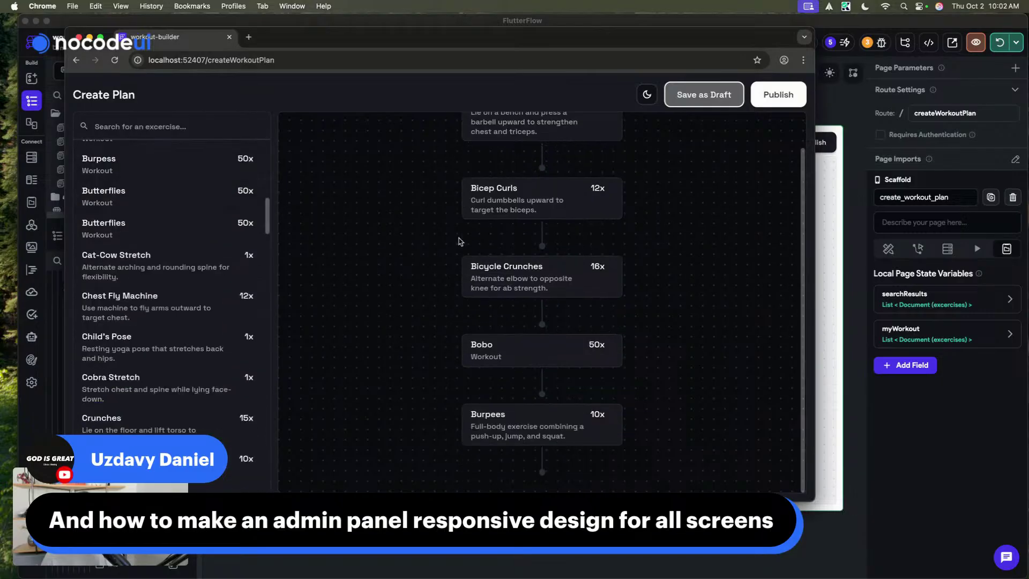
{"action": "scroll", "coordinate": [459, 241], "scroll_direction": "up", "scroll_amount": 1}
{"action": "scroll", "coordinate": [482, 257], "scroll_direction": "down", "scroll_amount": 1}
{"action": "scroll", "coordinate": [562, 300], "scroll_direction": "up", "scroll_amount": 1}
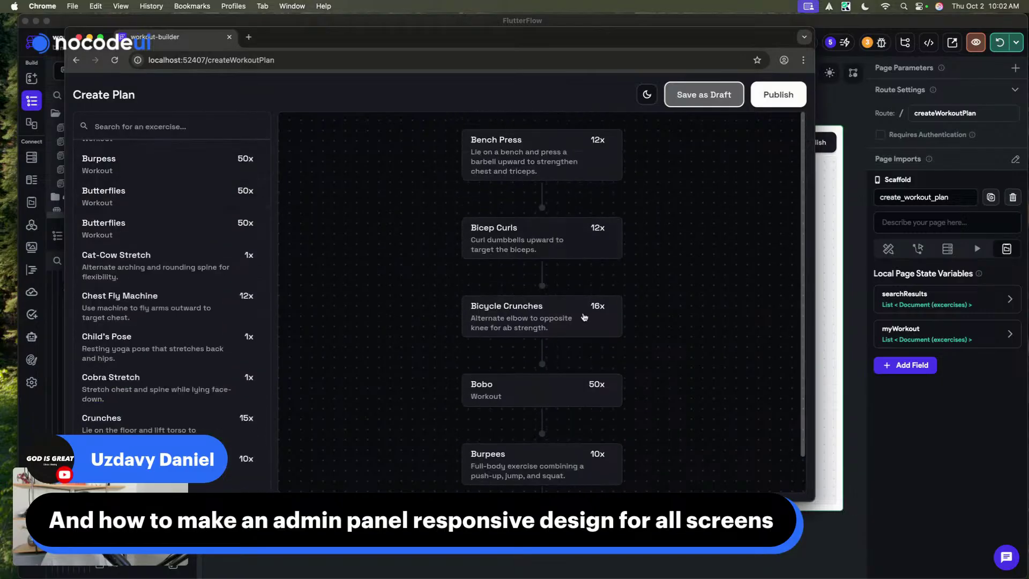
{"action": "scroll", "coordinate": [86, 252], "scroll_direction": "down", "scroll_amount": 5}
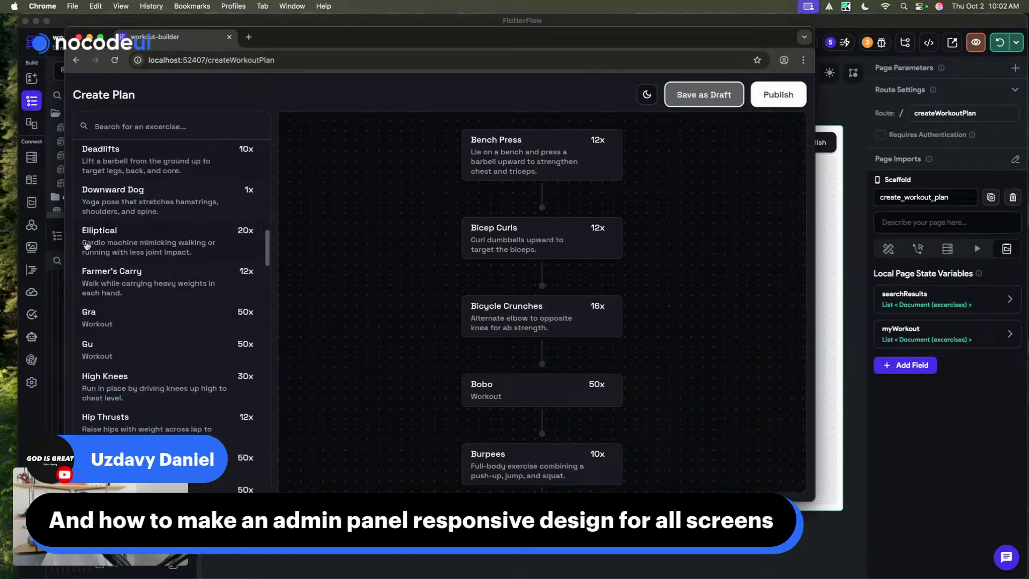
{"action": "scroll", "coordinate": [229, 322], "scroll_direction": "down", "scroll_amount": 5}
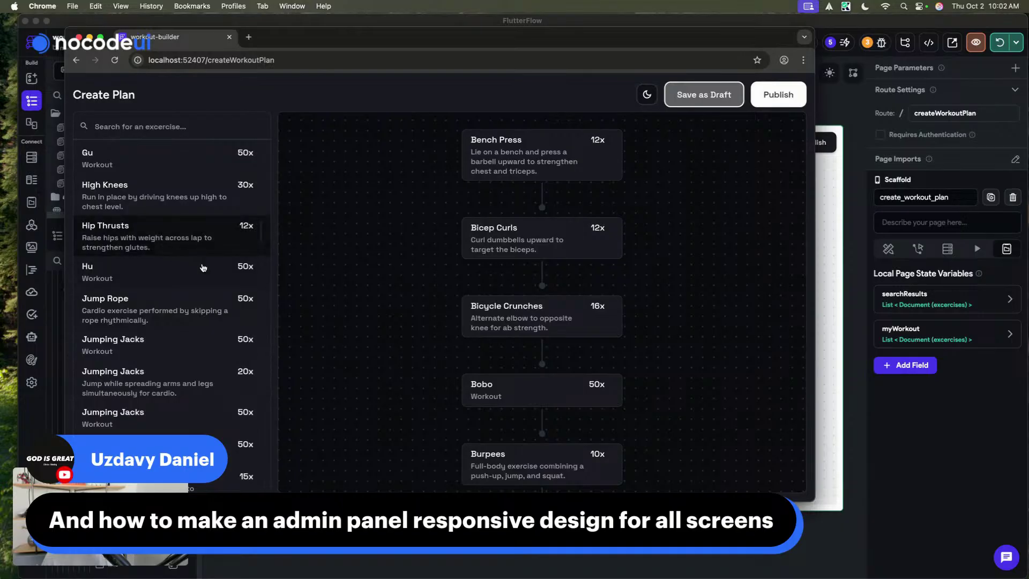
{"action": "scroll", "coordinate": [564, 203], "scroll_direction": "down", "scroll_amount": 2}
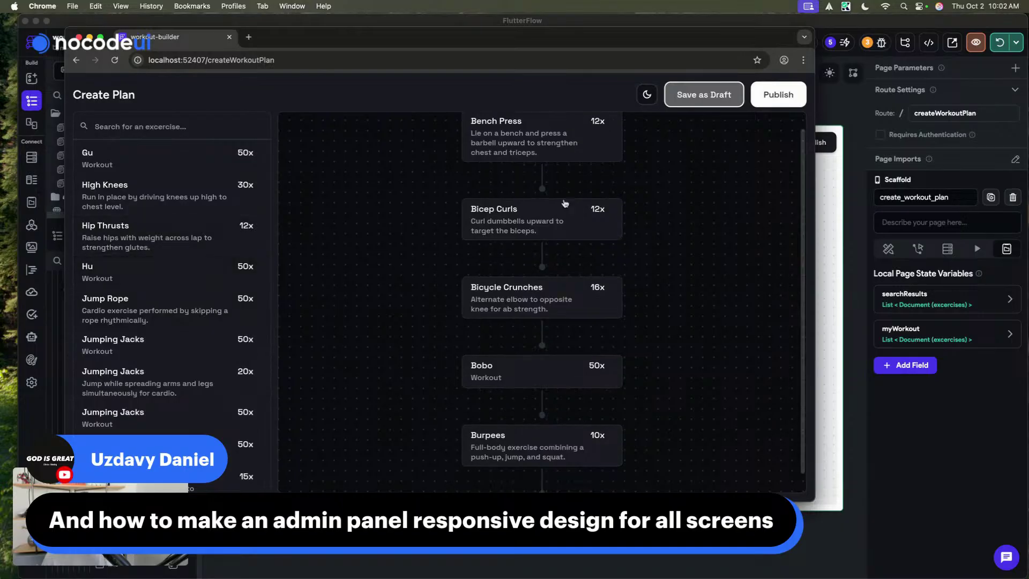
{"action": "scroll", "coordinate": [565, 203], "scroll_direction": "down", "scroll_amount": 2}
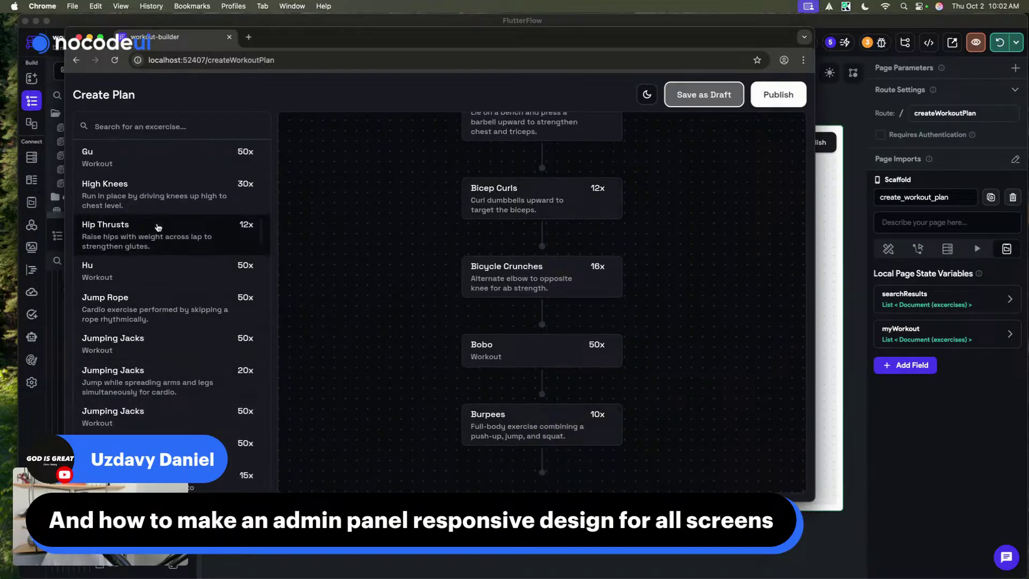
{"action": "scroll", "coordinate": [158, 228], "scroll_direction": "down", "scroll_amount": 5}
{"action": "scroll", "coordinate": [158, 227], "scroll_direction": "up", "scroll_amount": 15}
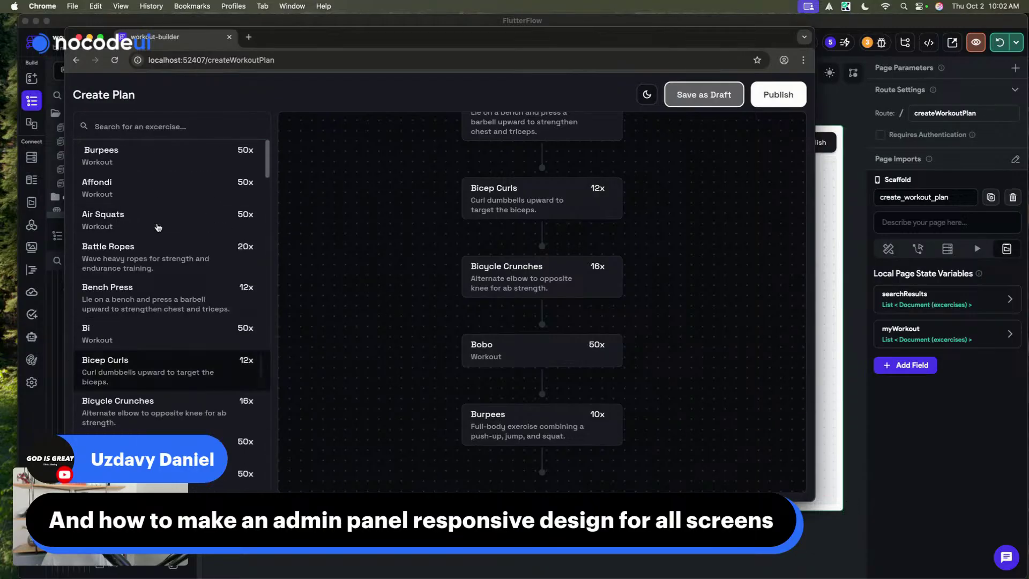
{"action": "scroll", "coordinate": [566, 321], "scroll_direction": "up", "scroll_amount": 1}
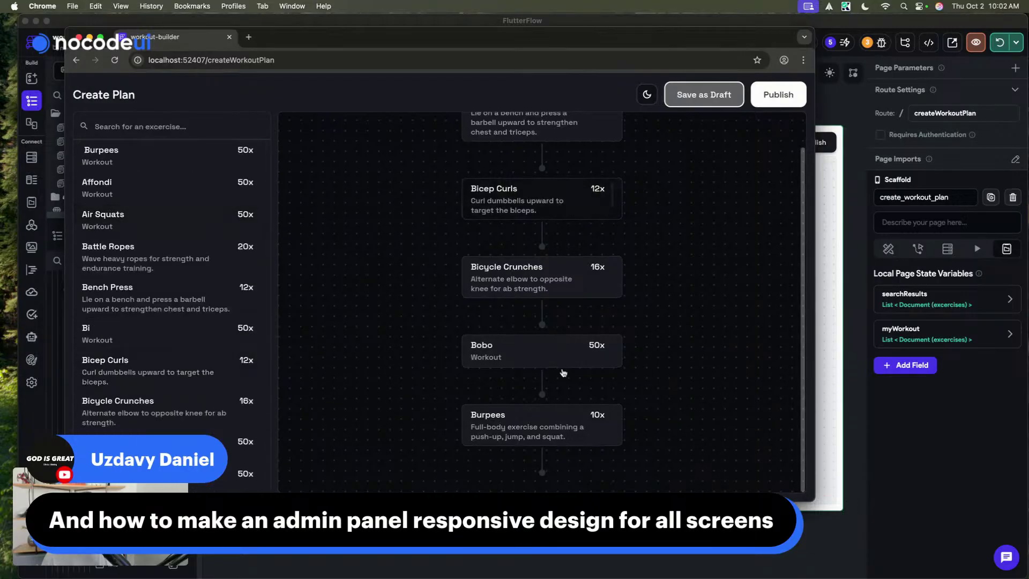
{"action": "scroll", "coordinate": [563, 375], "scroll_direction": "up", "scroll_amount": 3}
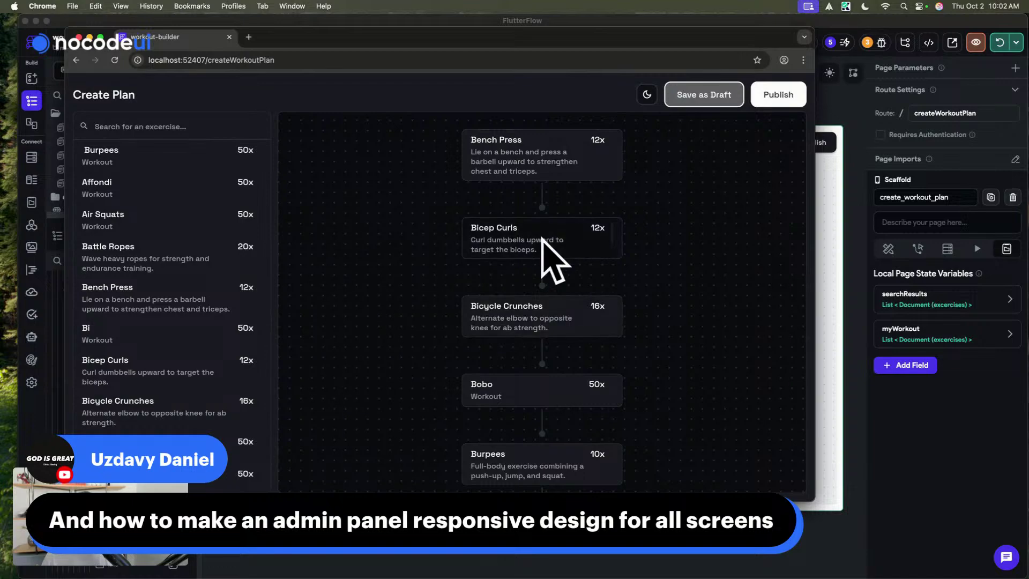
{"action": "scroll", "coordinate": [590, 396], "scroll_direction": "down", "scroll_amount": 2}
{"action": "scroll", "coordinate": [562, 268], "scroll_direction": "up", "scroll_amount": 2}
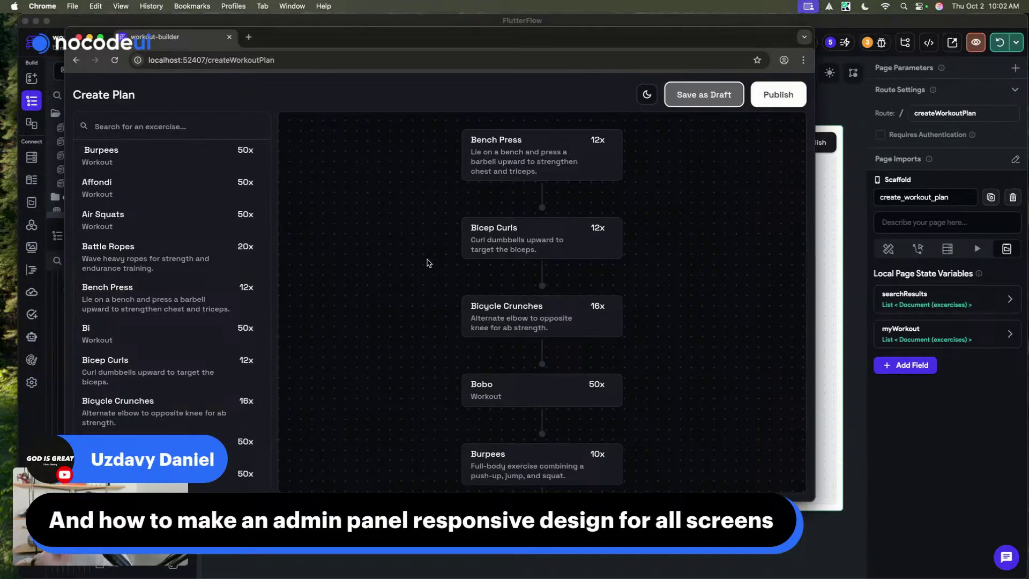
{"action": "scroll", "coordinate": [168, 249], "scroll_direction": "down", "scroll_amount": 1}
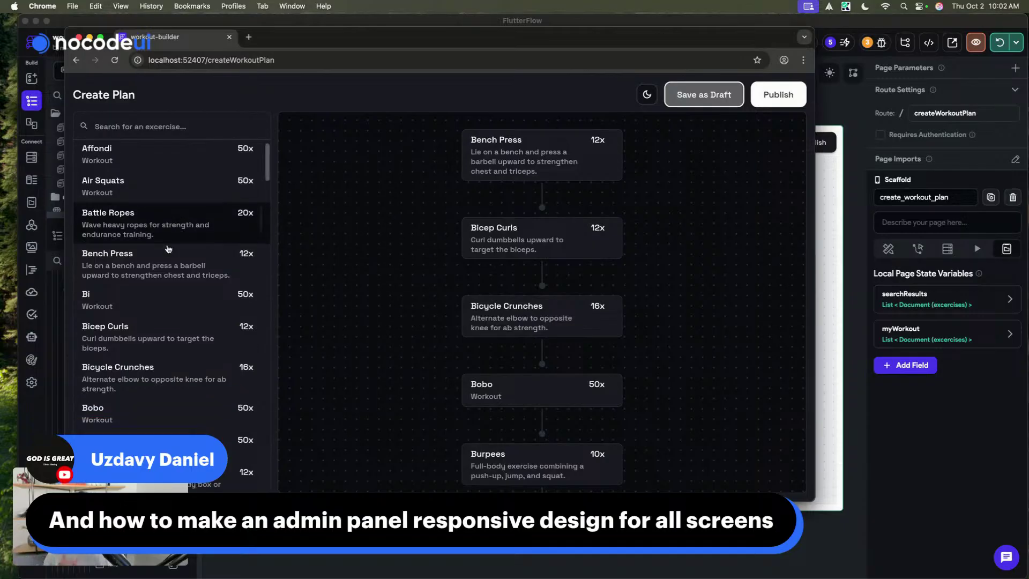
{"action": "scroll", "coordinate": [387, 345], "scroll_direction": "down", "scroll_amount": 2}
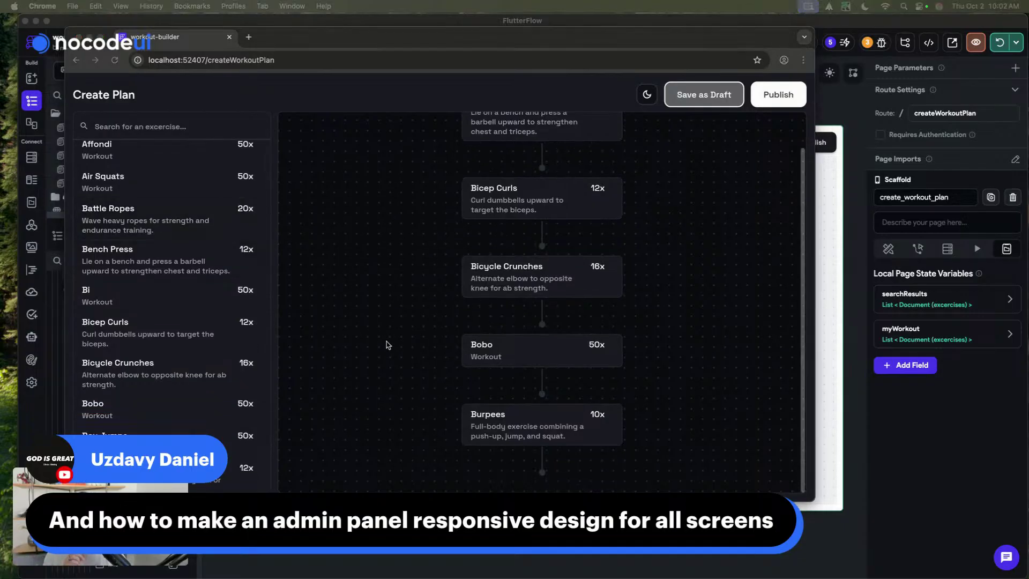
{"action": "scroll", "coordinate": [84, 305], "scroll_direction": "up", "scroll_amount": 1}
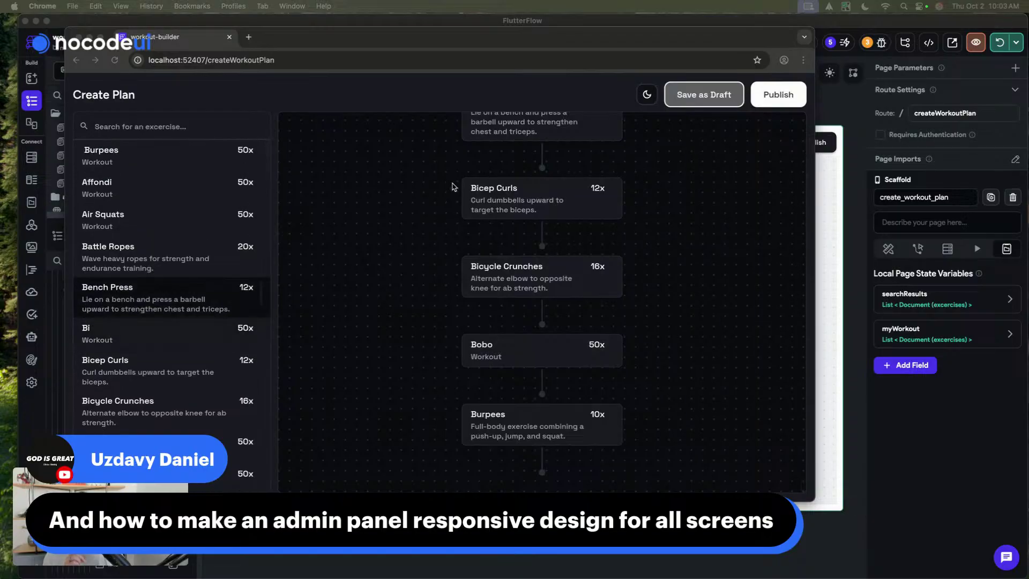
{"action": "scroll", "coordinate": [453, 187], "scroll_direction": "up", "scroll_amount": 2}
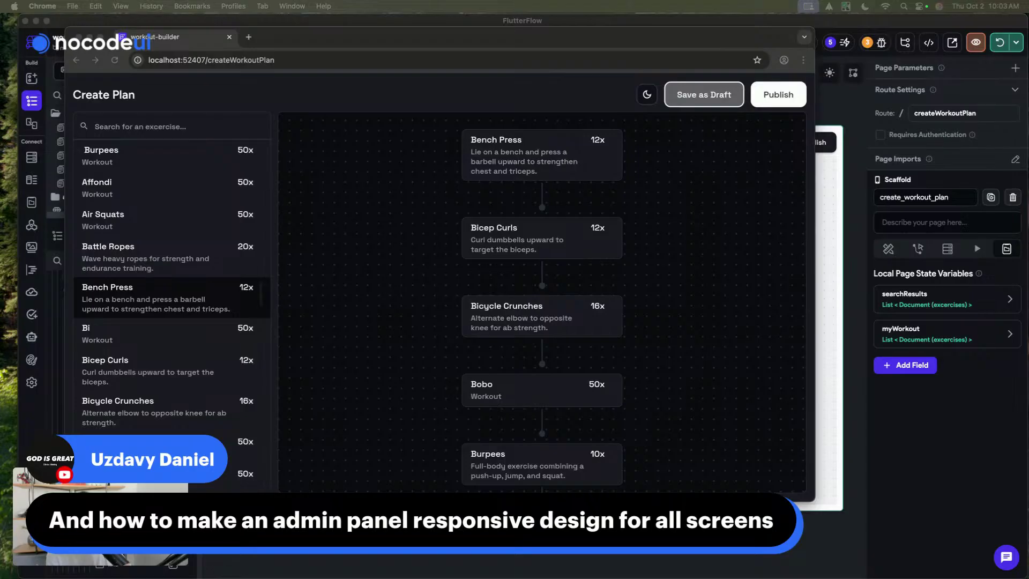
- Switch the app from its dark theme back to light mode
{"action": "left_click", "coordinate": [663, 149]}
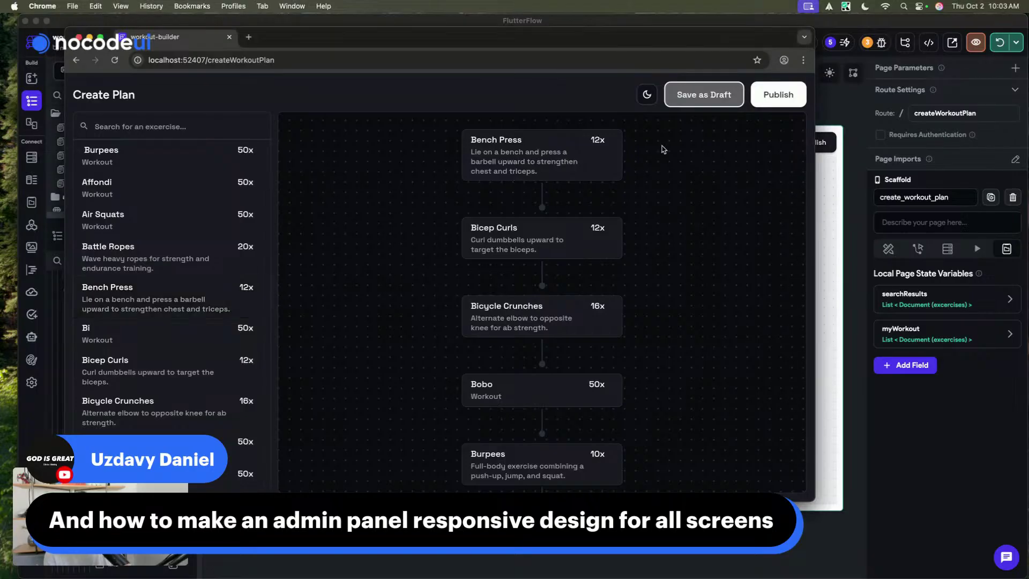
{"action": "left_click", "coordinate": [646, 95]}
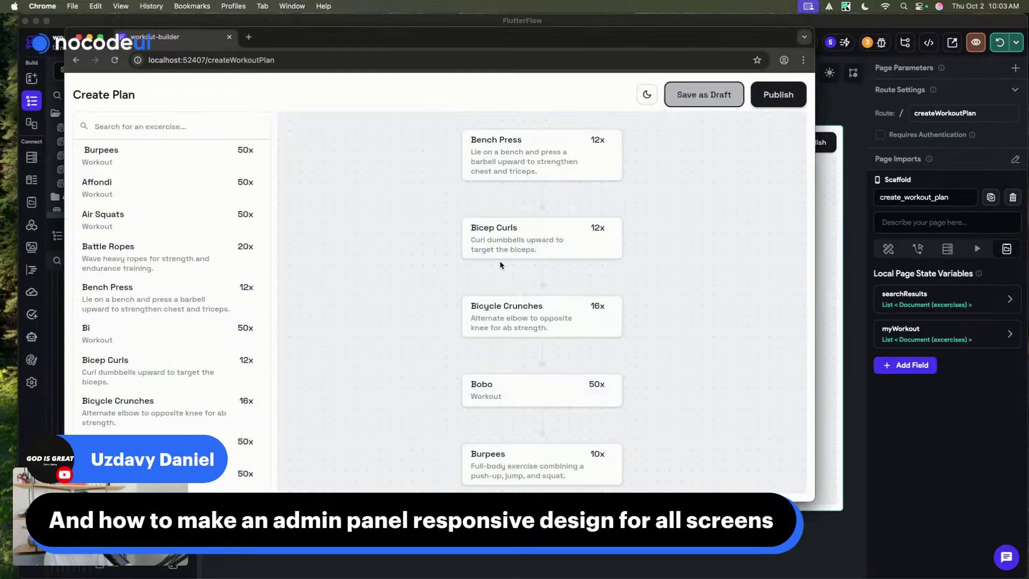
{"action": "scroll", "coordinate": [501, 265], "scroll_direction": "down", "scroll_amount": 2}
{"action": "scroll", "coordinate": [501, 265], "scroll_direction": "up", "scroll_amount": 2}
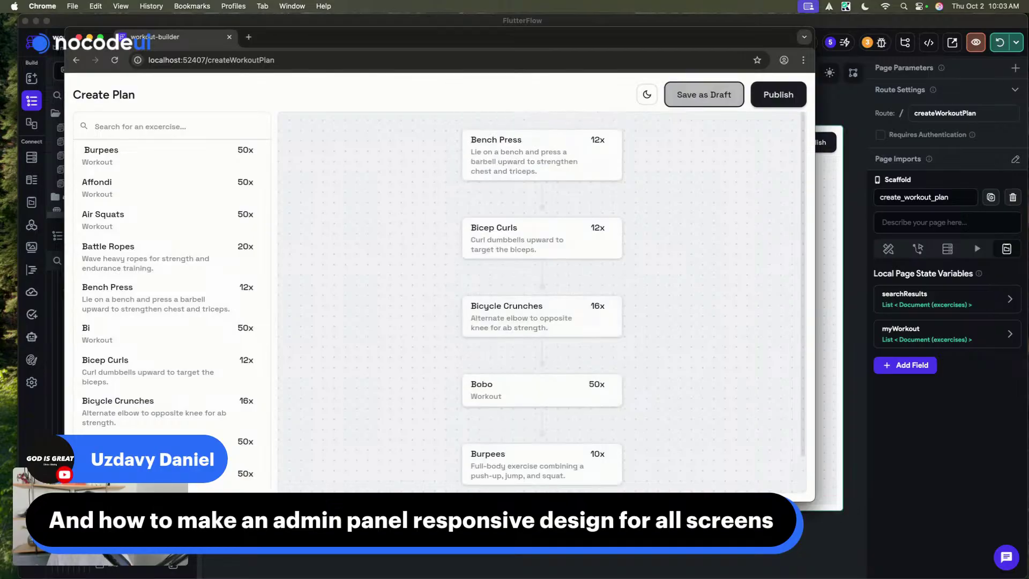